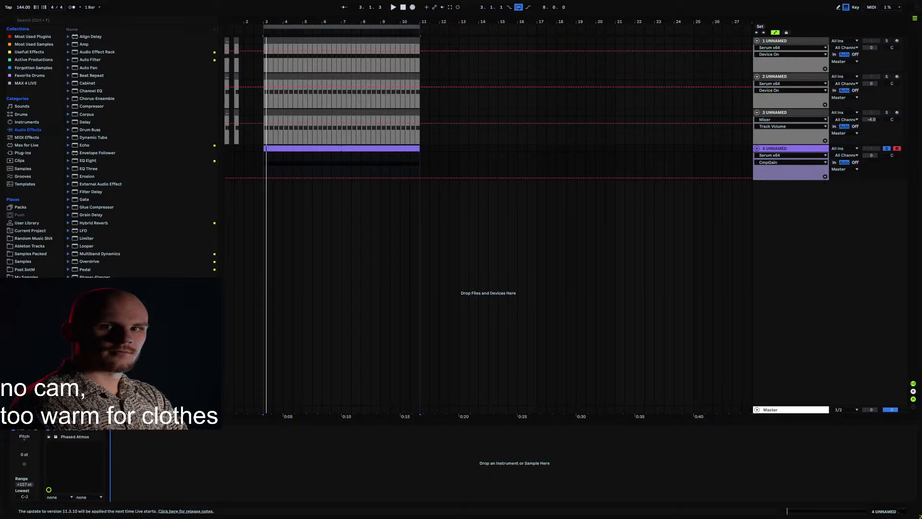
Step: Solo the first track and play its clip from bar 3 to hear the punchy kick alone
left_click(261, 164)
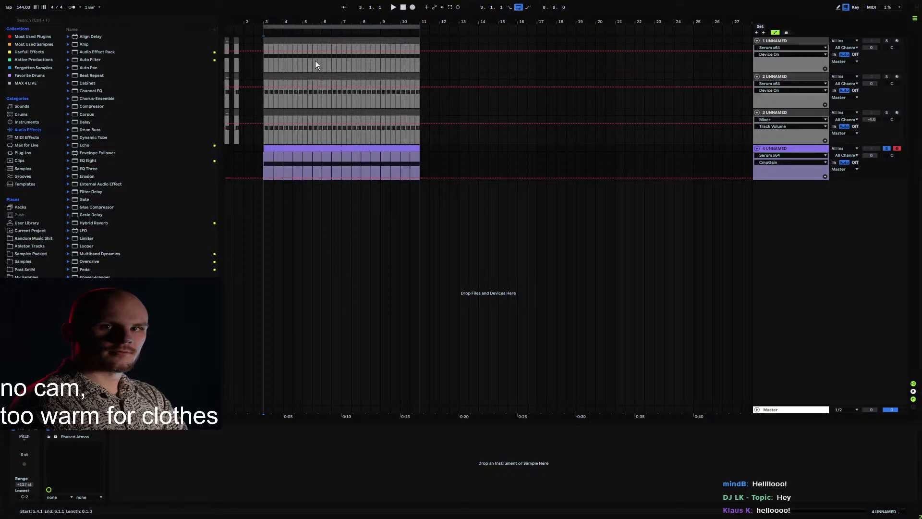
left_click_drag(281, 24, 281, 58)
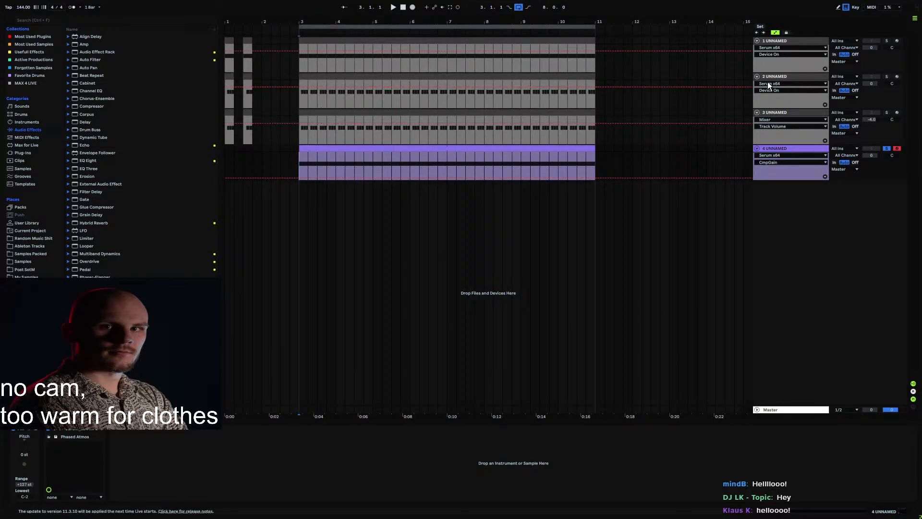
left_click(887, 41)
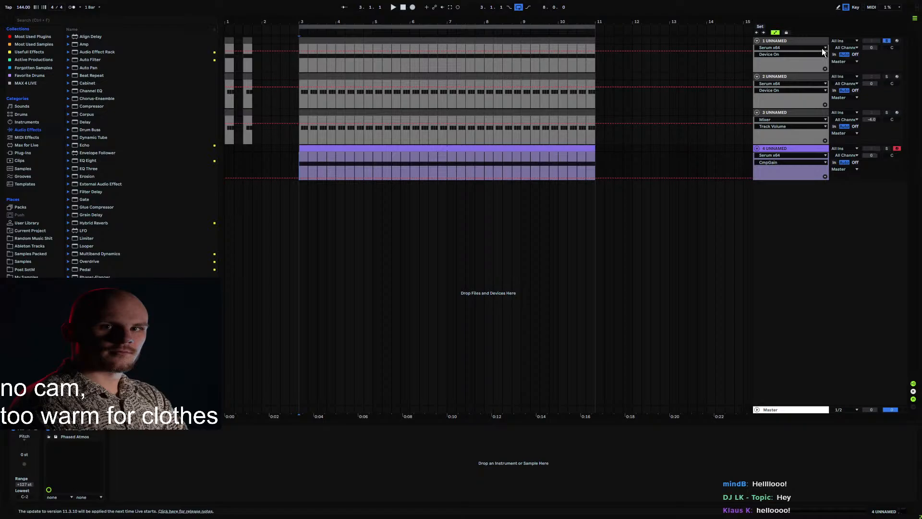
left_click(300, 62)
key("space")
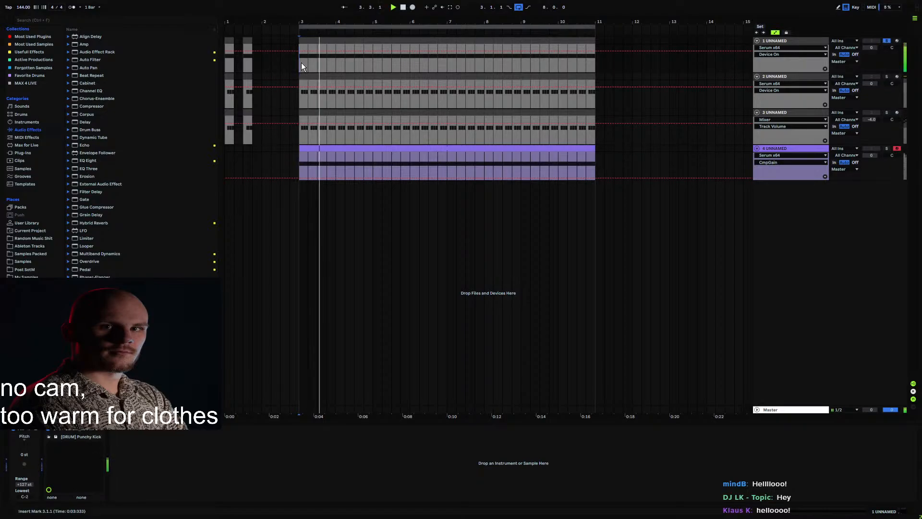
Step: Switch the solo to the second track and play back its sub-shifter bass alone
left_click(886, 76)
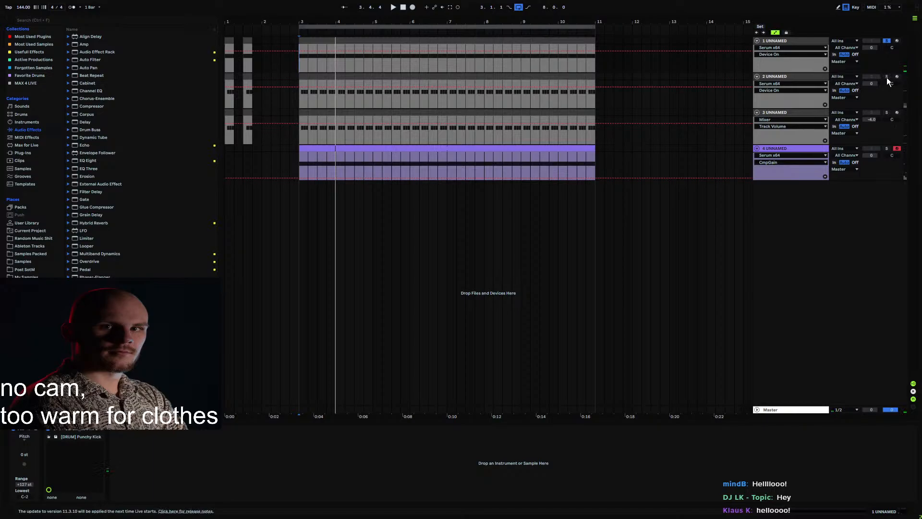
left_click(786, 76)
key("space")
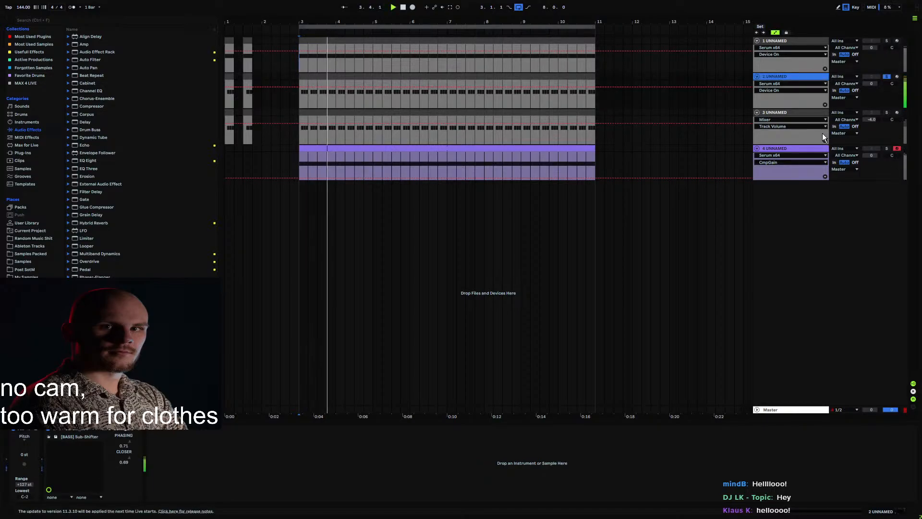
key("space")
Step: Switch the solo to the third track and play its tonal bass layer from bar 3
left_click(887, 112)
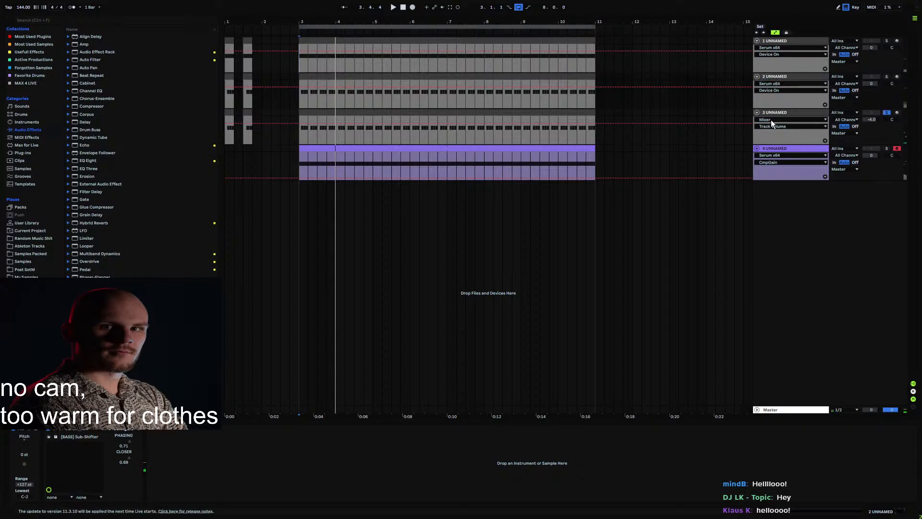
left_click(303, 135)
key("space")
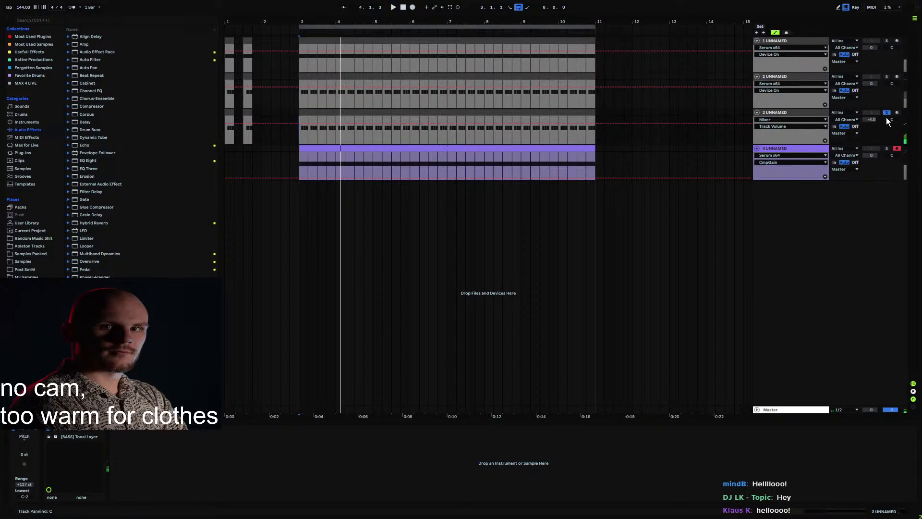
Step: Solo the fourth track and open the Serum instrument holding its Phased Atmos patch
left_click(780, 149)
left_click(886, 148)
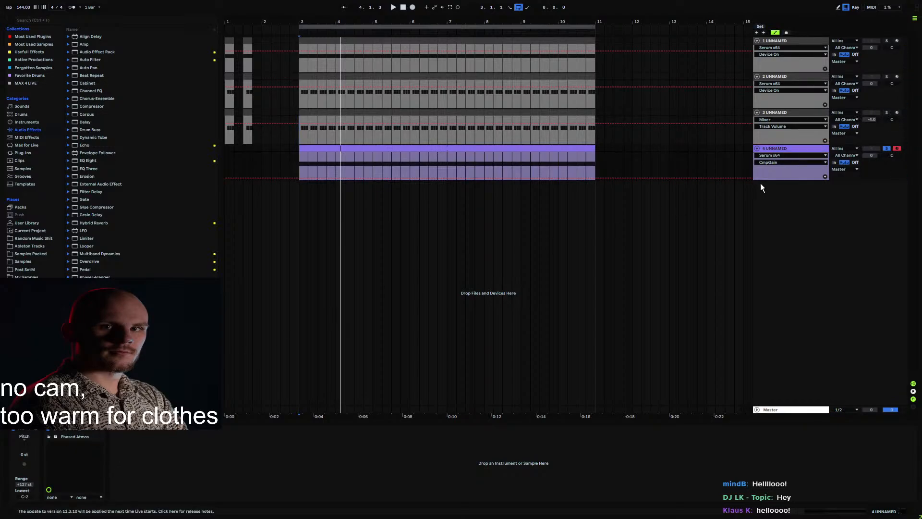
left_click(61, 430)
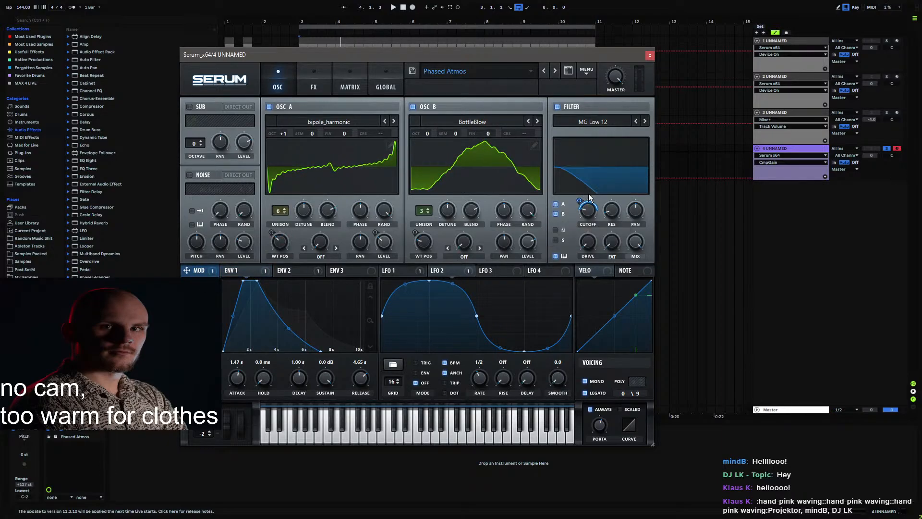
Step: Slightly raise Env 1's filter cutoff amount in the modulation matrix and set Mod Wheel as its aux source with inverted modulation
left_click(355, 87)
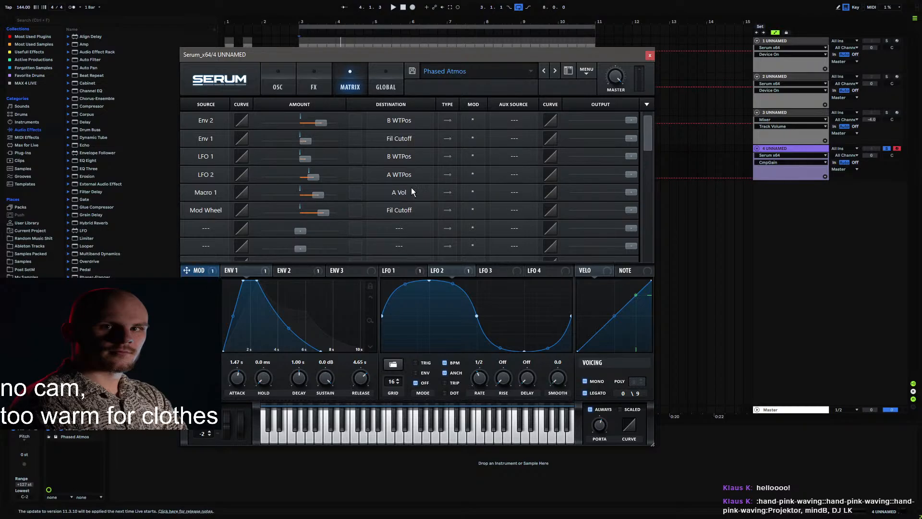
left_click_drag(309, 141, 313, 141)
left_click(515, 141)
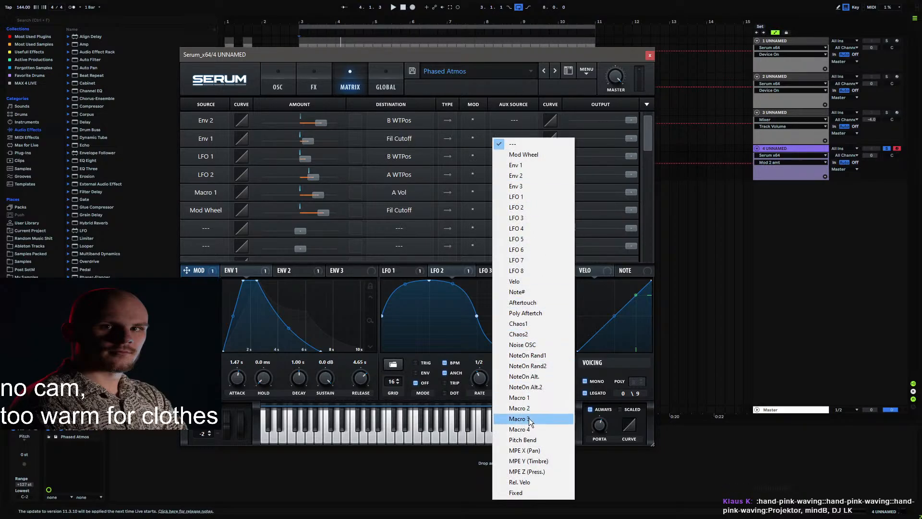
left_click(526, 155)
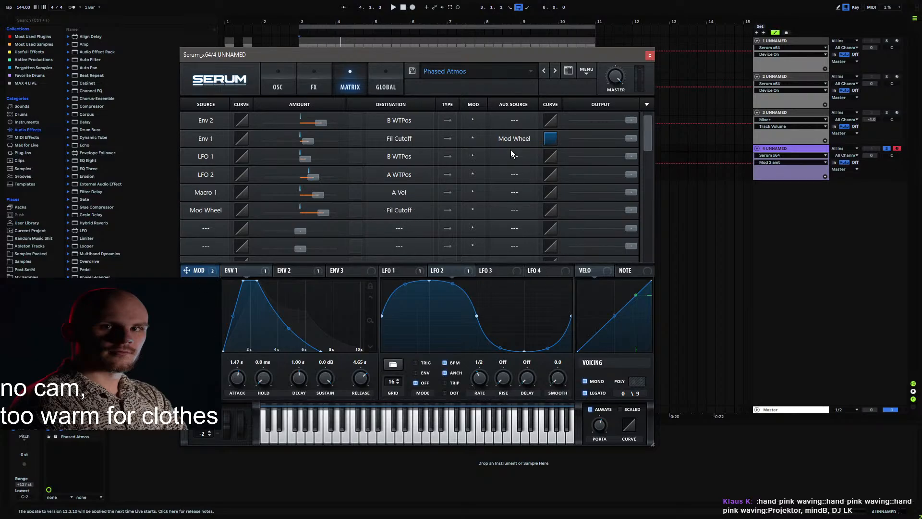
left_click(474, 137)
left_click(483, 155)
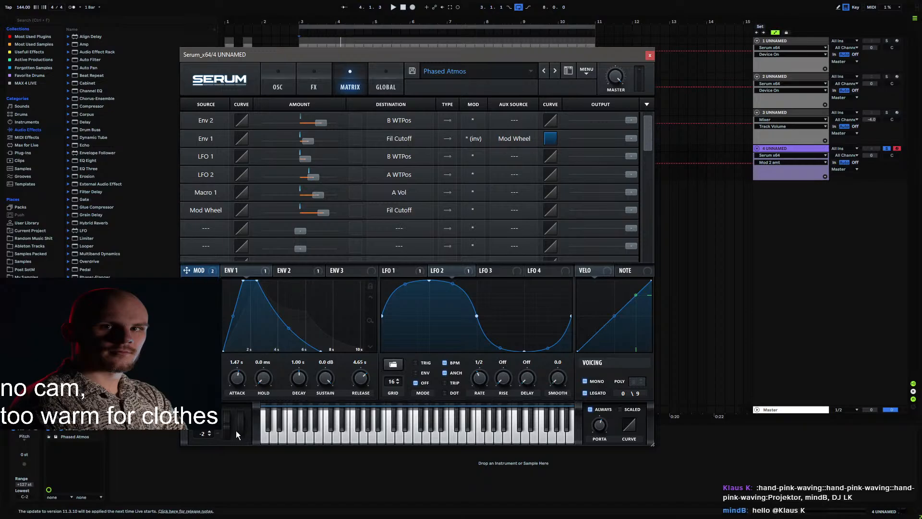
Step: Sweep the mod wheel up and back down, checking its effect on the filter alongside the oscillators
left_click_drag(235, 430, 243, 426)
left_click(277, 82)
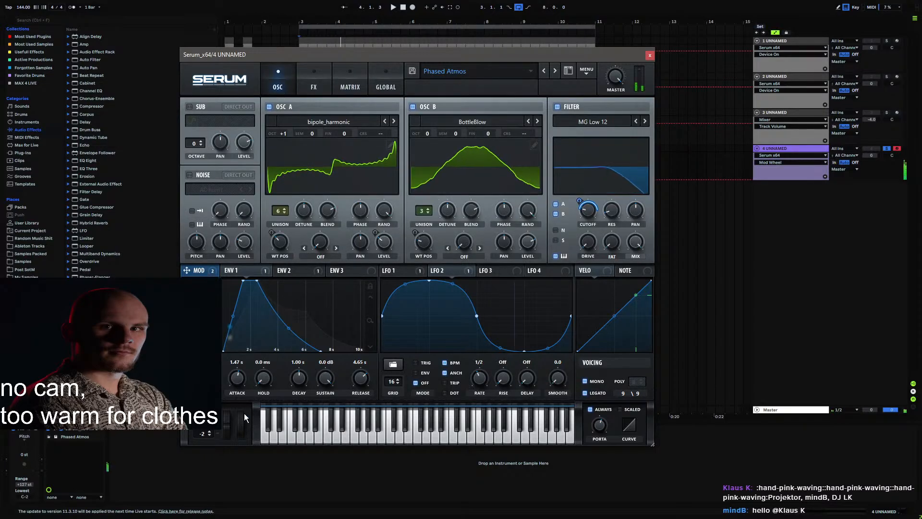
left_click_drag(239, 429, 237, 451)
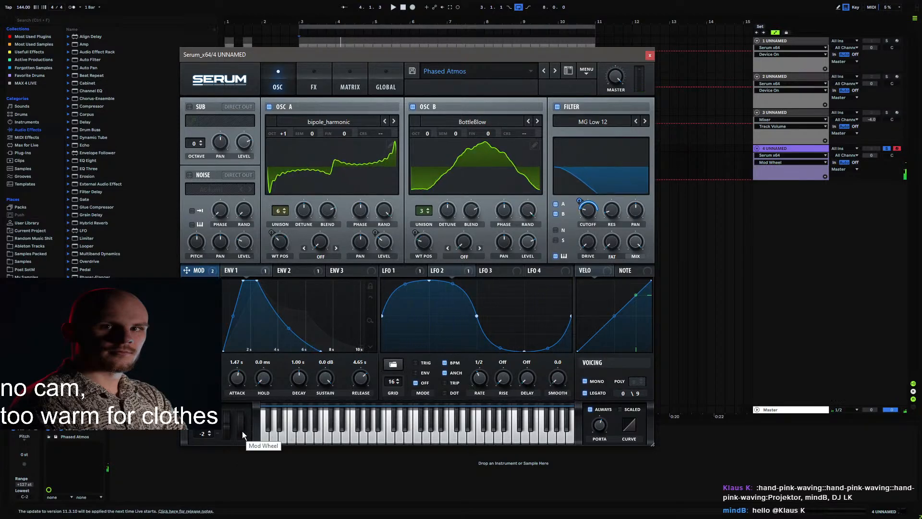
Step: Bend Env 1's attack and decay curves inward and lower its sustain to -7.4 dB
left_click(313, 86)
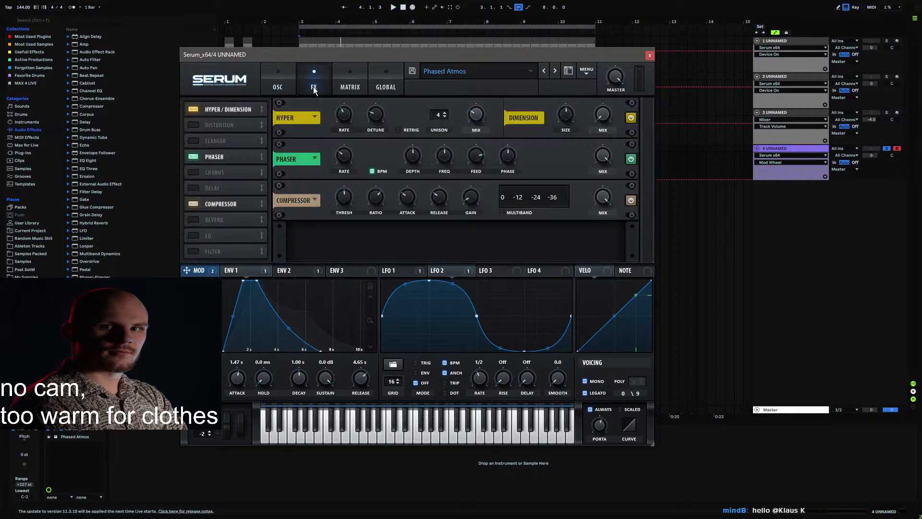
left_click(277, 86)
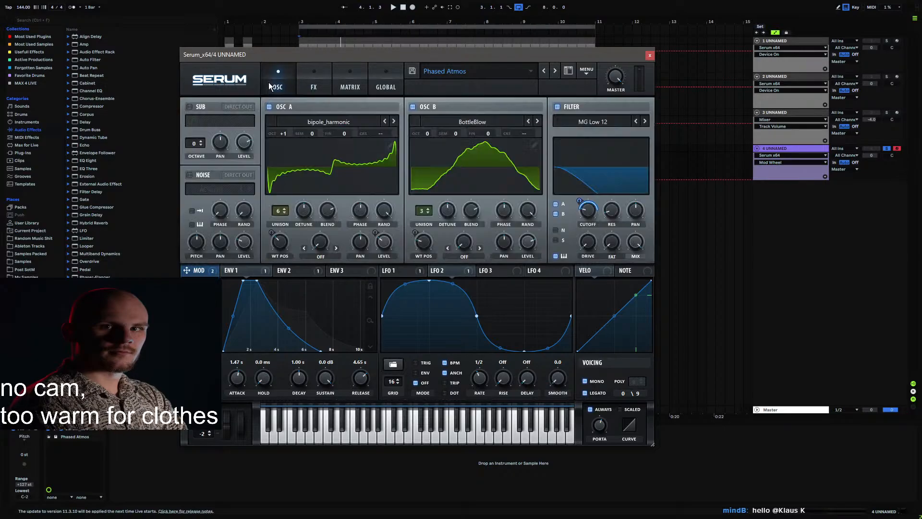
left_click_drag(288, 328, 288, 344)
left_click_drag(233, 317, 233, 332)
left_click_drag(325, 389, 319, 406)
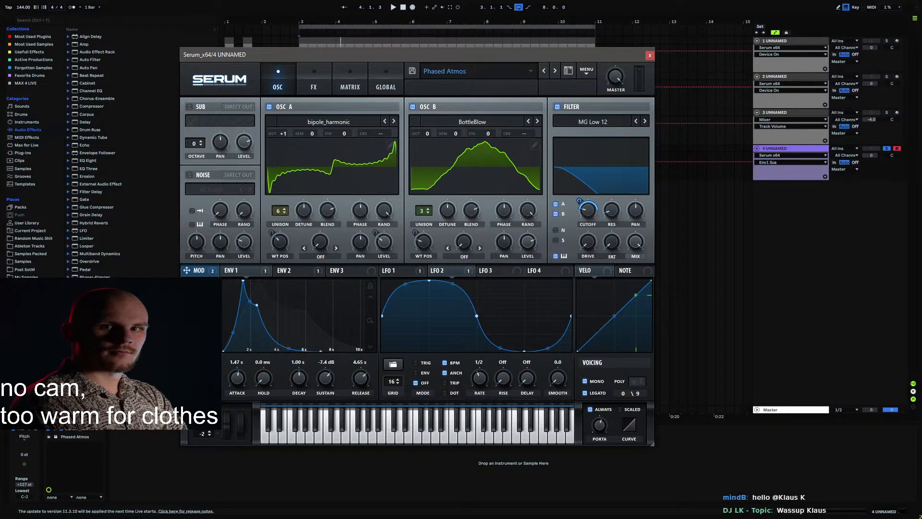
Step: Review the patch's effects, modulation matrix, mod wheel and oscillator settings, and close the synth window
left_click(314, 86)
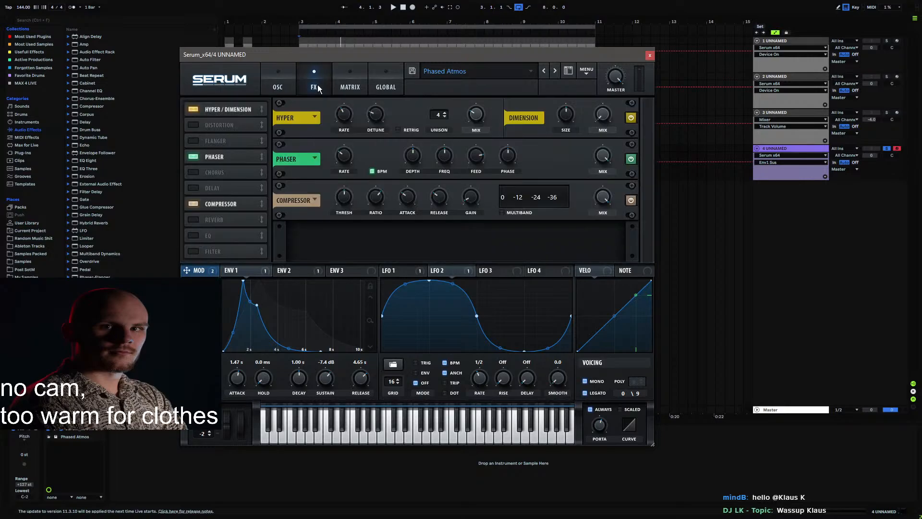
left_click(359, 90)
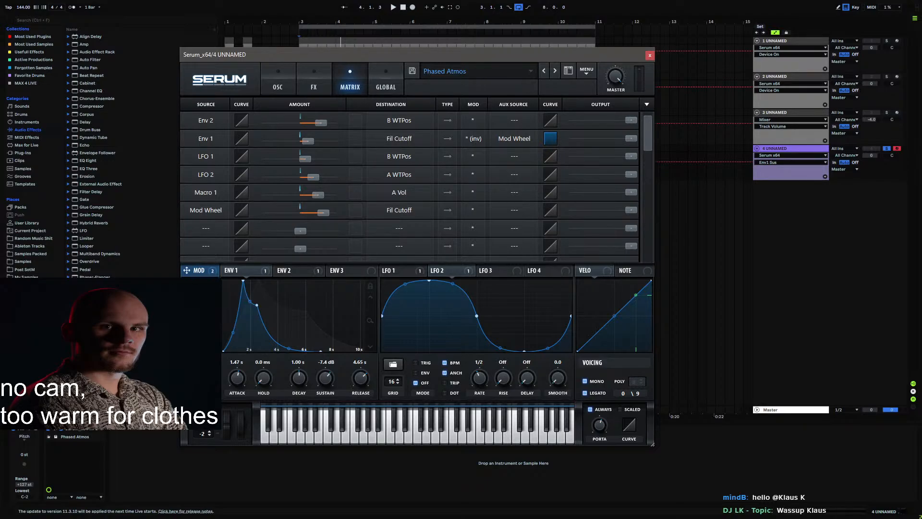
left_click(244, 422)
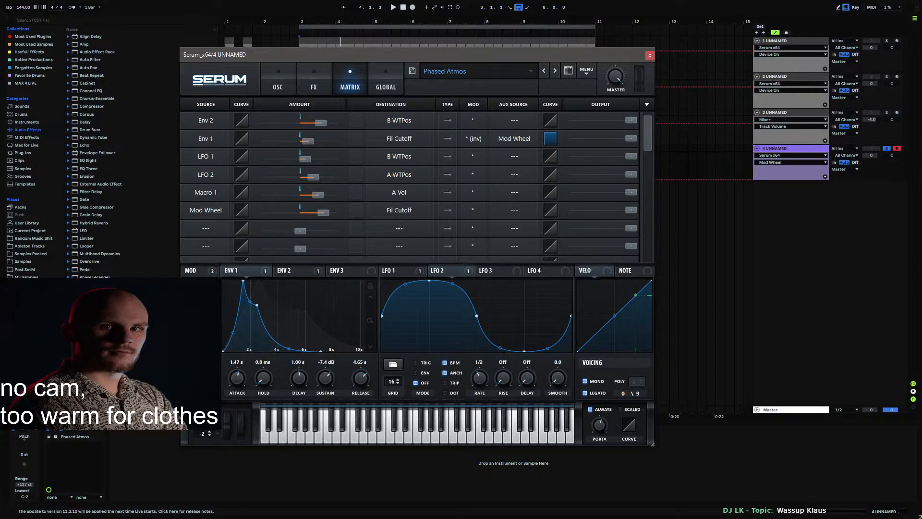
left_click(278, 83)
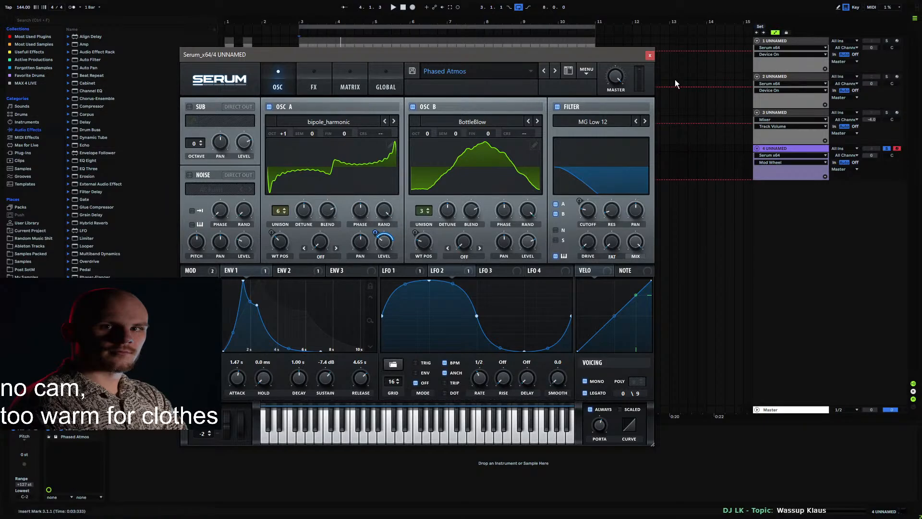
left_click(650, 55)
Step: Insert an eight-bar MIDI clip at bar 17 on the fourth track and draw a two-bar G#3 note at its start
left_click_drag(410, 23, 411, 4)
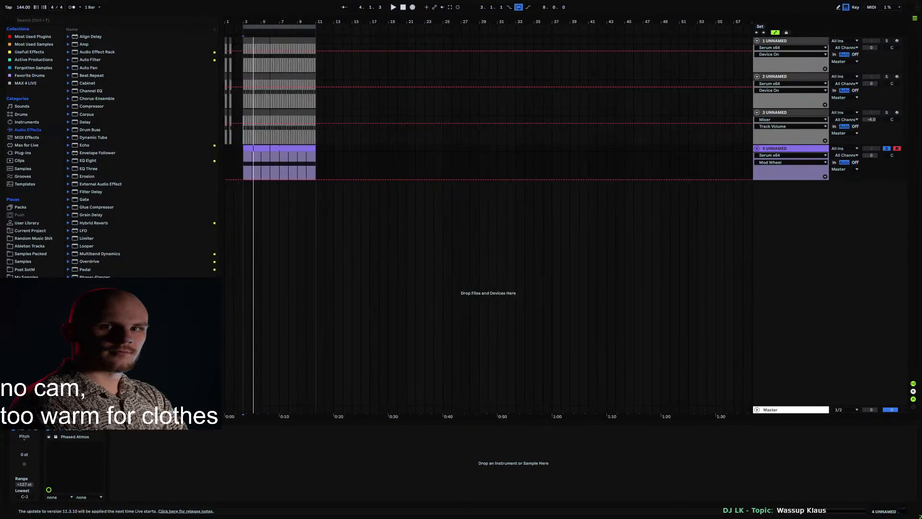
left_click_drag(371, 149, 441, 154)
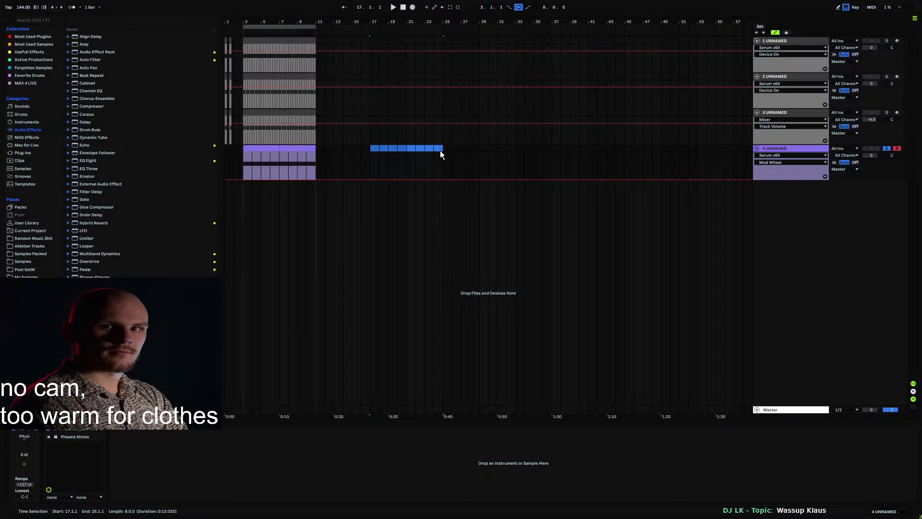
key("ctrl+shift+m")
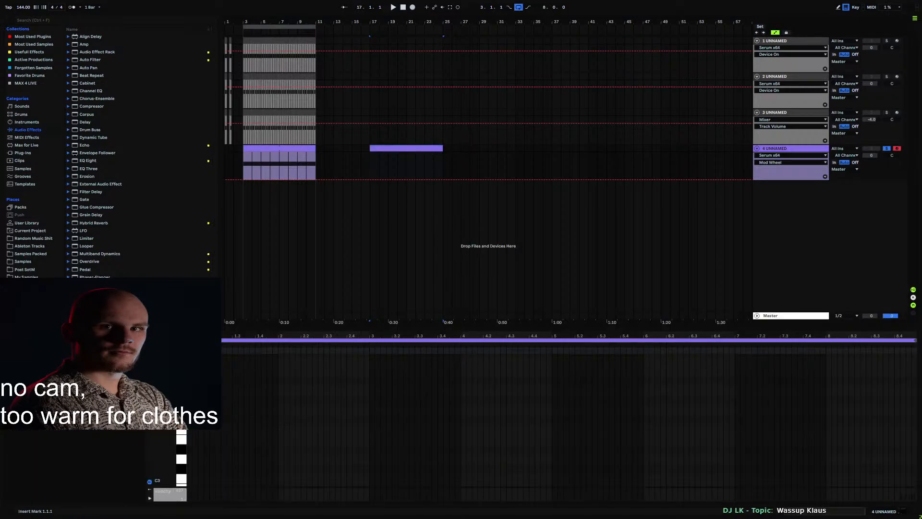
double_click(190, 400)
left_click_drag(193, 400, 370, 412)
Step: Duplicate the opening note into the clip's third bar and transpose the copy down to D#3
key("ctrl+d")
key("Down")
key("Down")
key("Down")
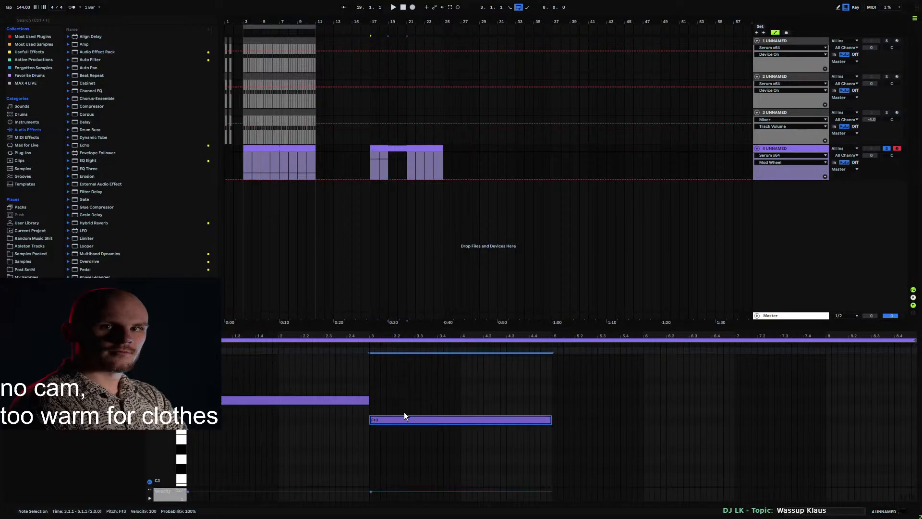
key("Down")
key("Down")
Step: Extend the melody with two more duplicated two-bar notes, transposed to F#3 at bar 5 and E3 at bar 7
key("ctrl+d")
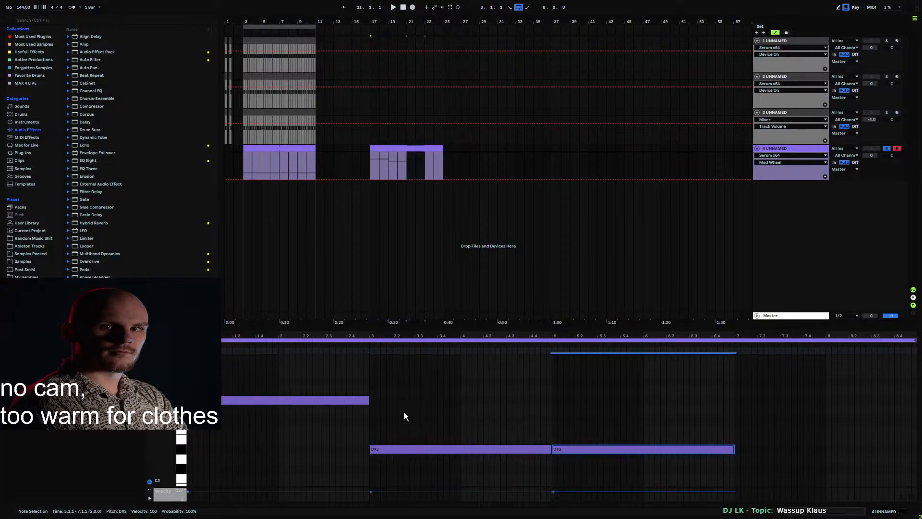
key("Up")
key("Up")
key("Up")
key("ctrl+d")
key("Down")
key("Down")
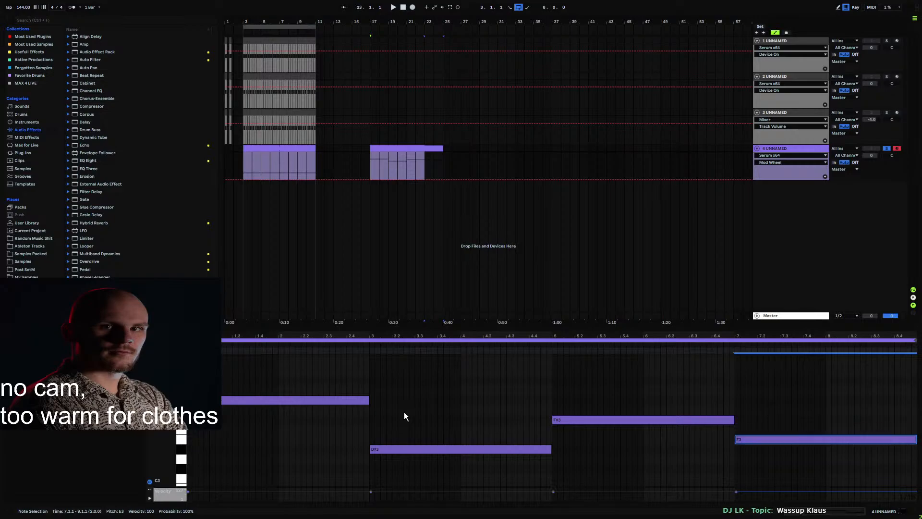
Step: Play the new clip and raise its last two notes one octave to F#4 and E4
key("space")
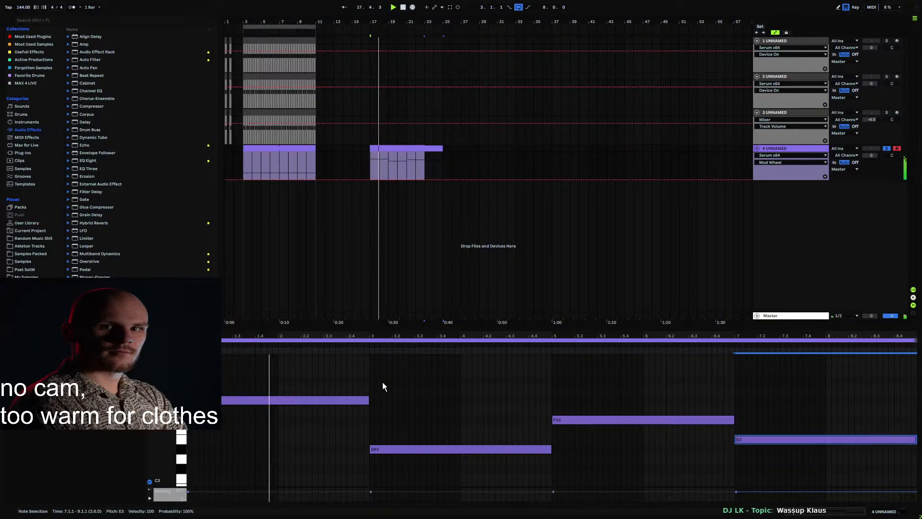
left_click(380, 386)
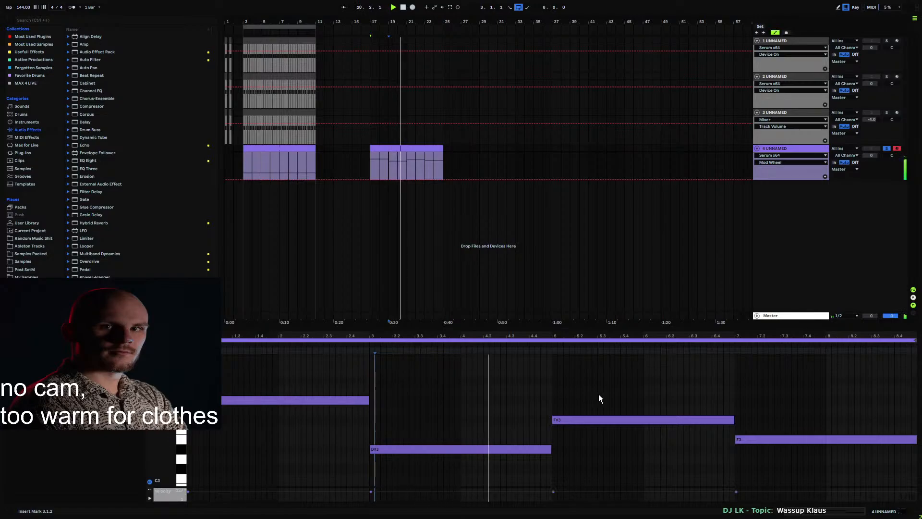
left_click(623, 419)
left_click_drag(656, 384, 808, 470)
key("shift+Up")
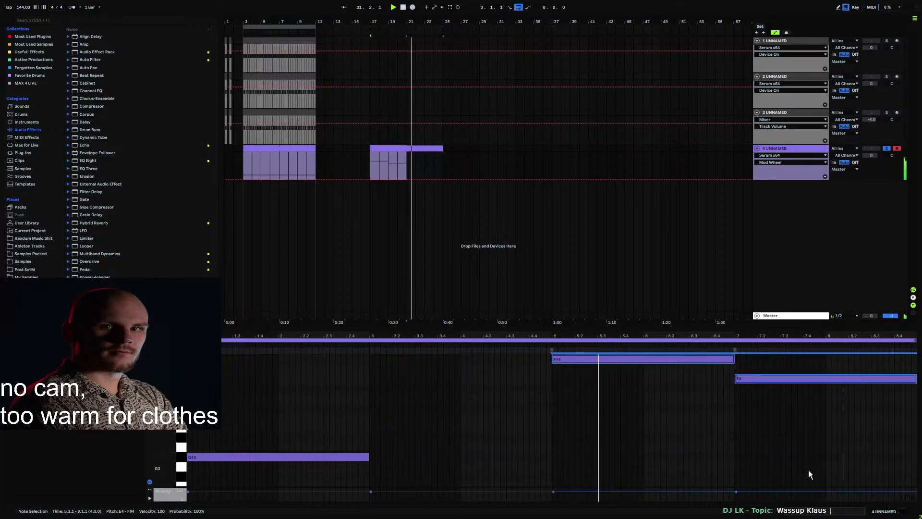
left_click(533, 382)
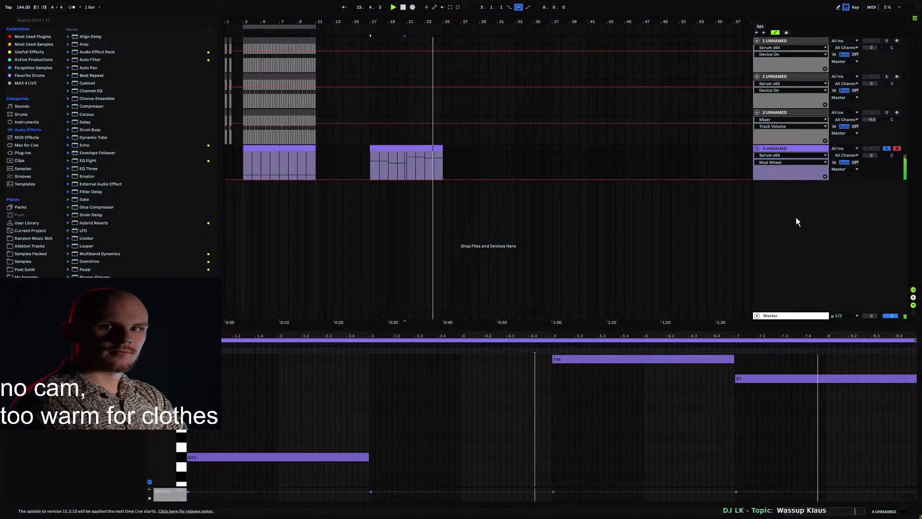
Step: Lower the clip's last note to D#4 and play the melody again from bar 17
left_click(767, 378)
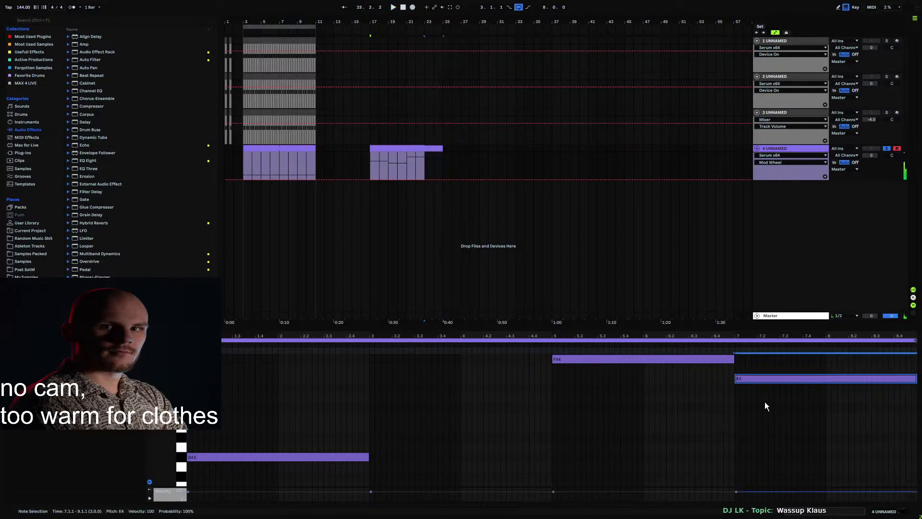
key("Down")
key("space")
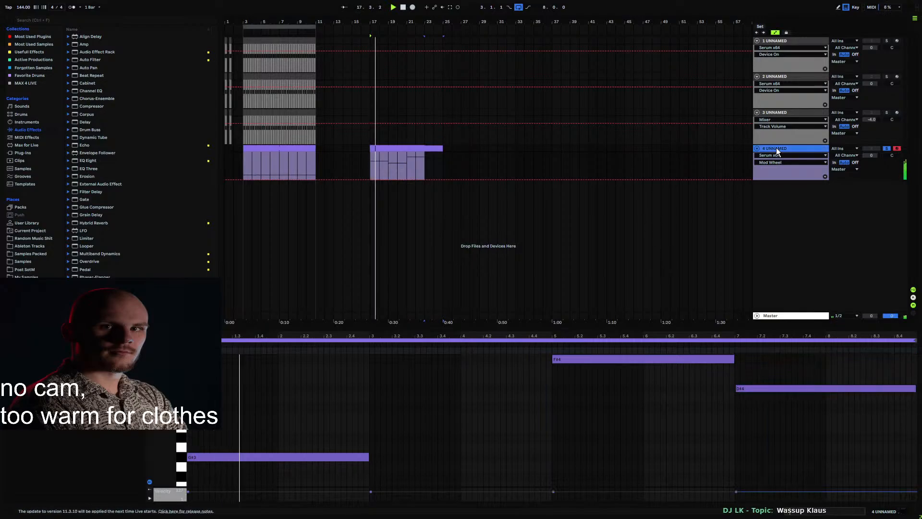
Step: Review the Phased Atmos patch's oscillator and effects settings on the fourth track while the melody plays
left_click(776, 148)
left_click(55, 436)
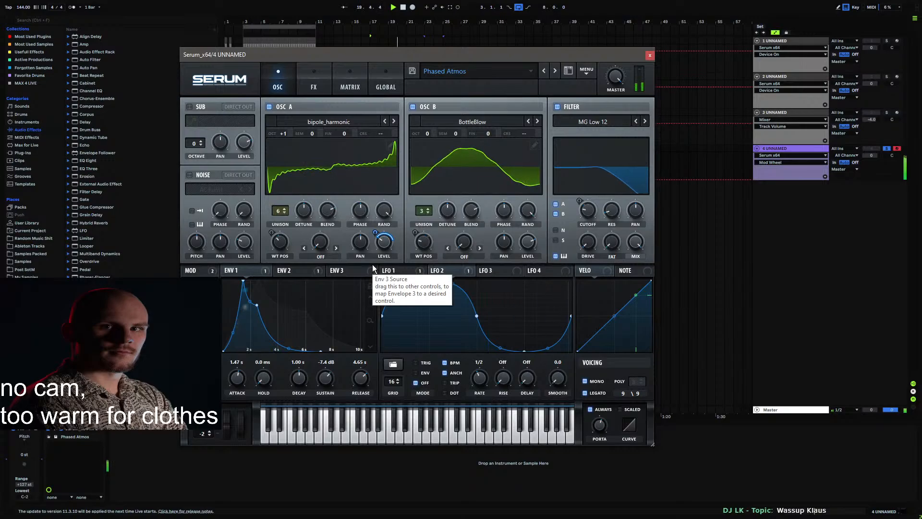
left_click(314, 86)
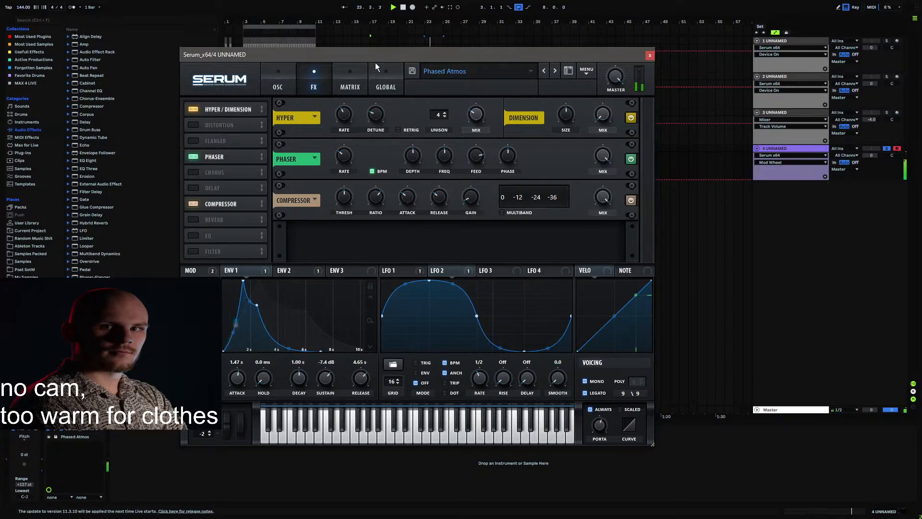
left_click(278, 85)
left_click(218, 493)
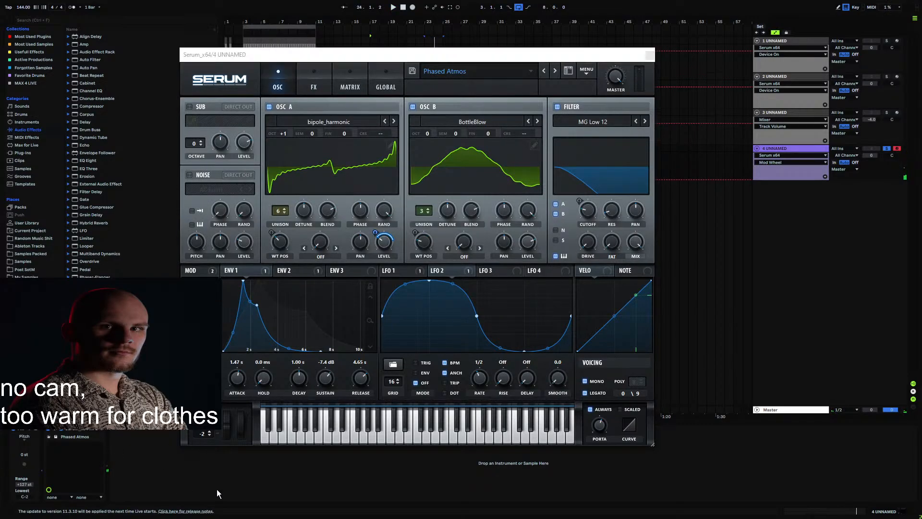
left_click(650, 55)
Step: Add an EQ Eight after Serum on the fourth track
left_click(415, 160)
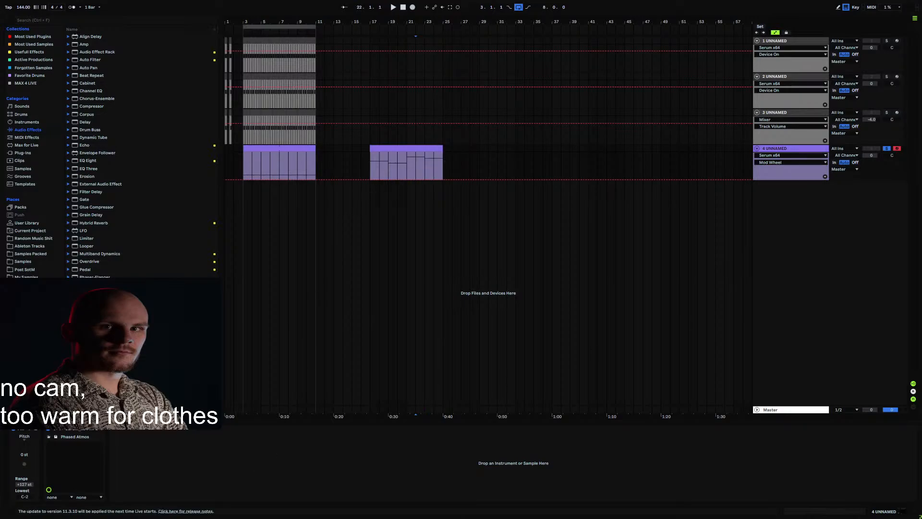
right_click(209, 459)
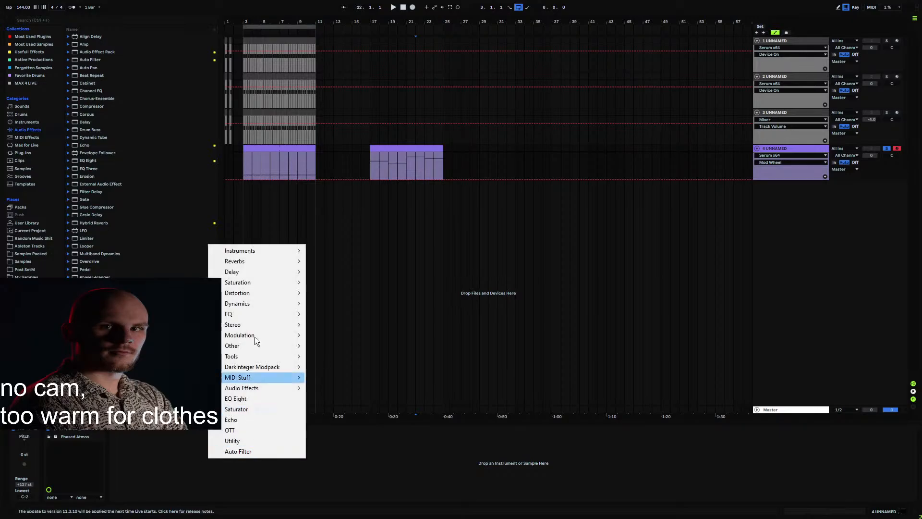
left_click(244, 399)
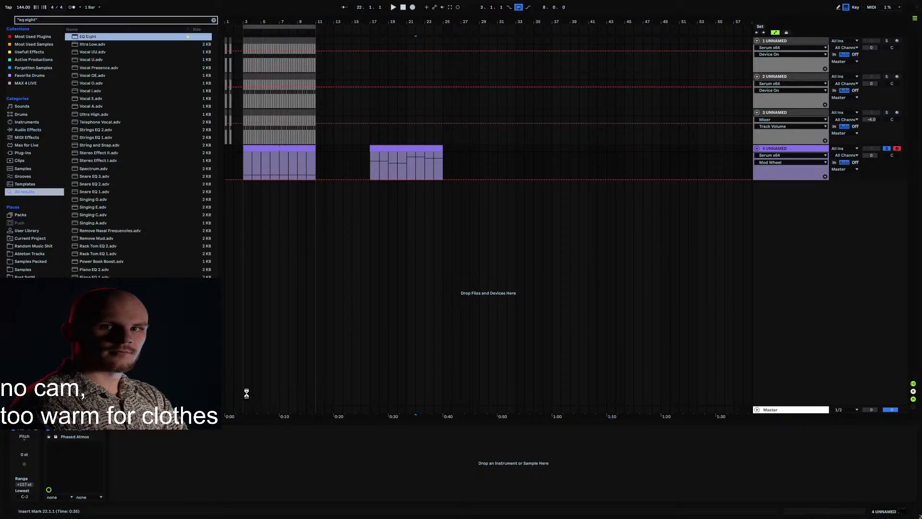
left_click(120, 434)
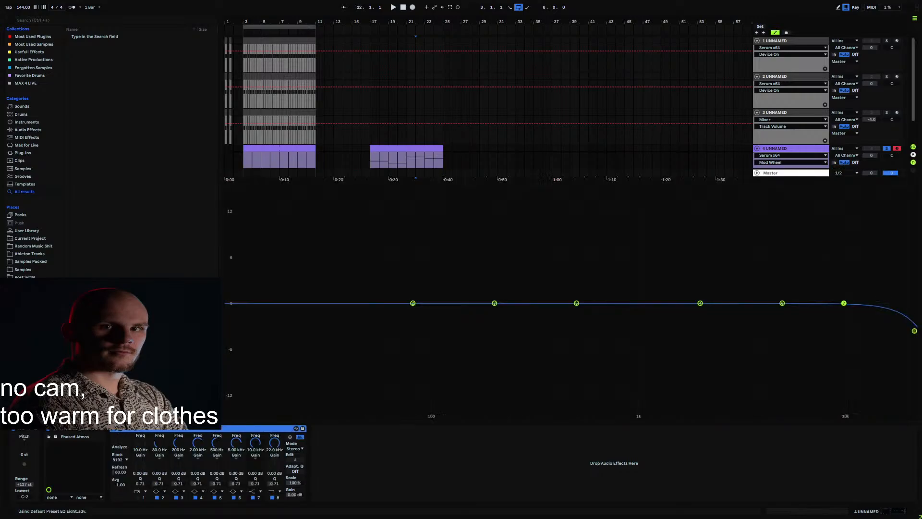
Step: Play the melody from bar 17 and examine its frequency spectrum in EQ Eight
left_click(370, 153)
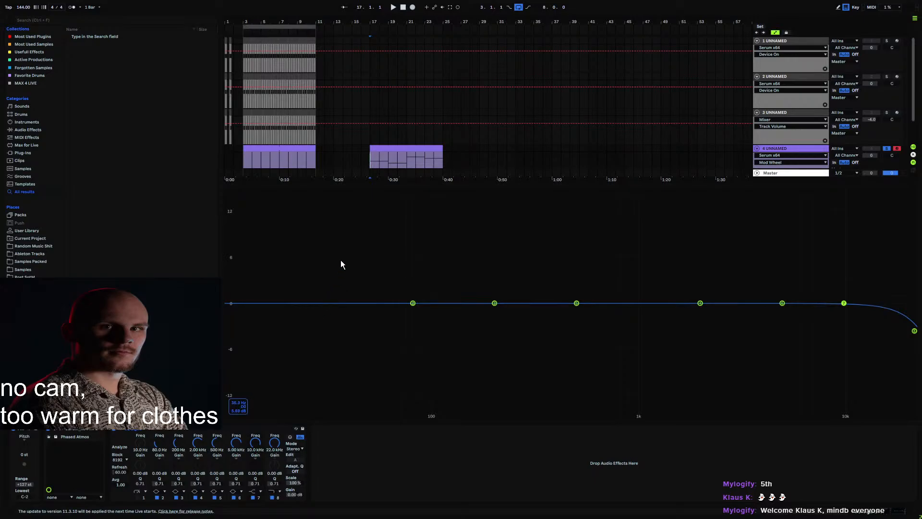
key("space")
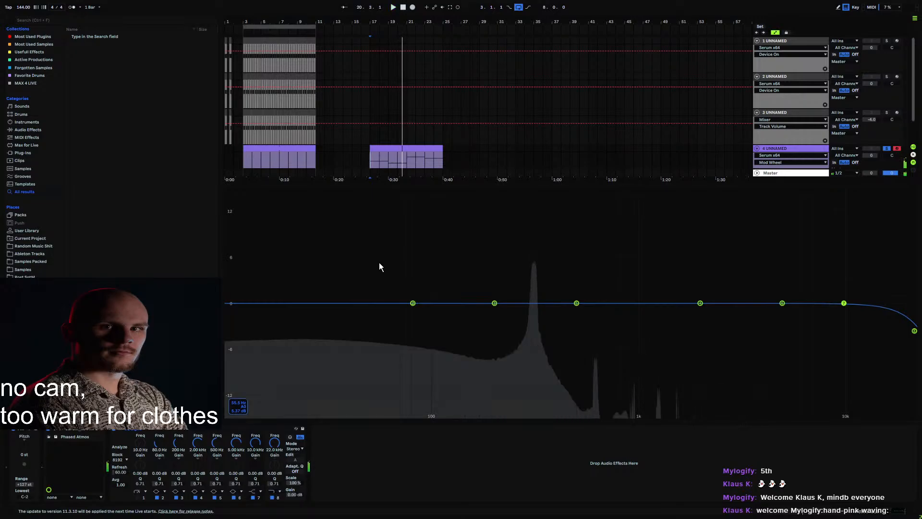
key("space")
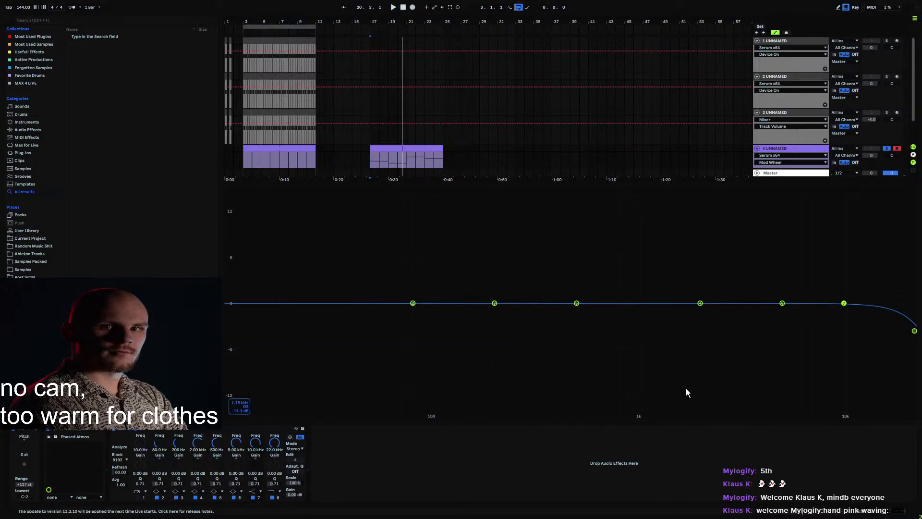
Step: Inspect the Serum patch's effects, and audition the melody while checking Macro 1's modulation depth on oscillator A's level
left_click(49, 436)
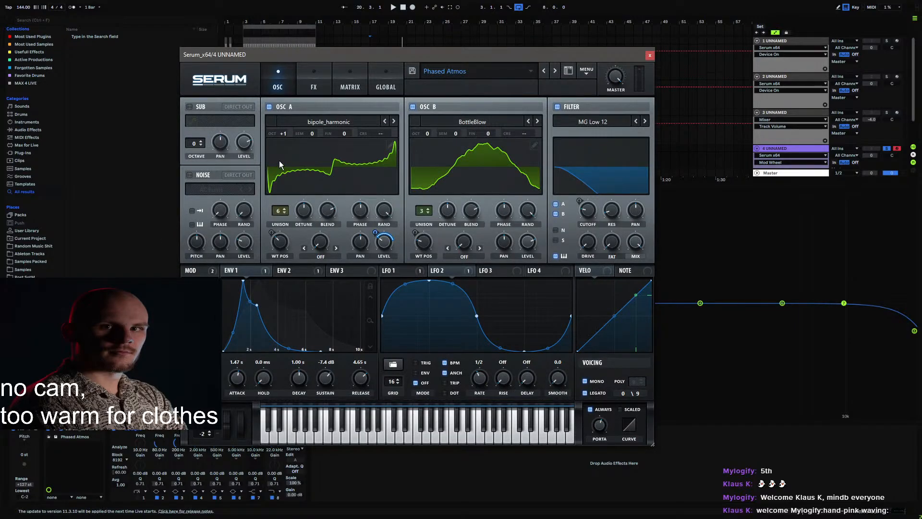
left_click(313, 84)
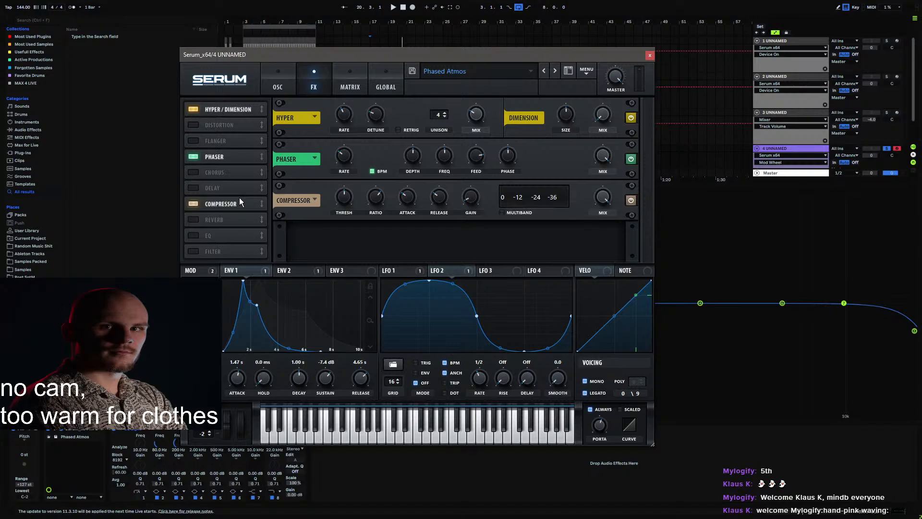
left_click(278, 85)
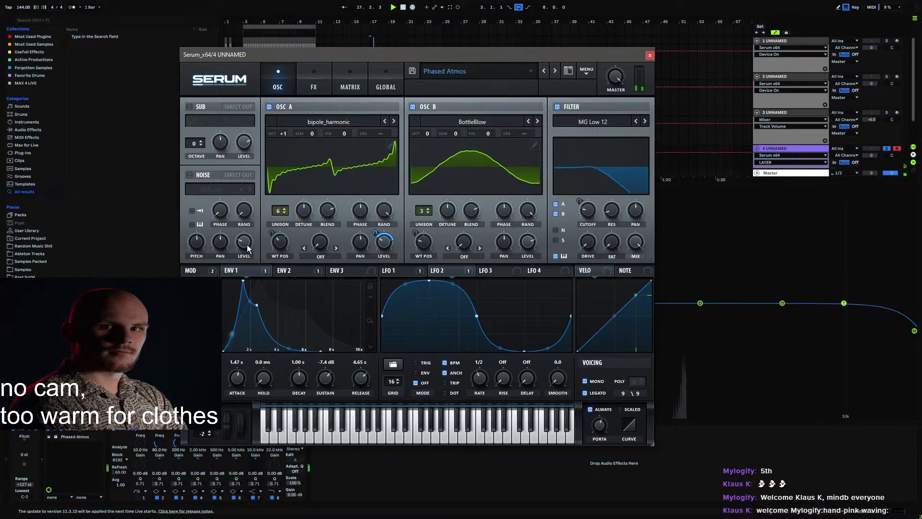
mouse_move(377, 232)
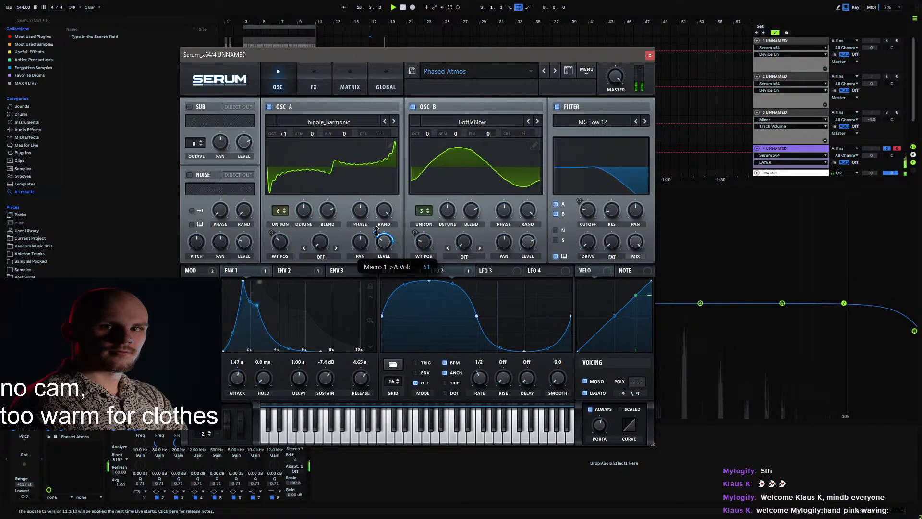
key("space")
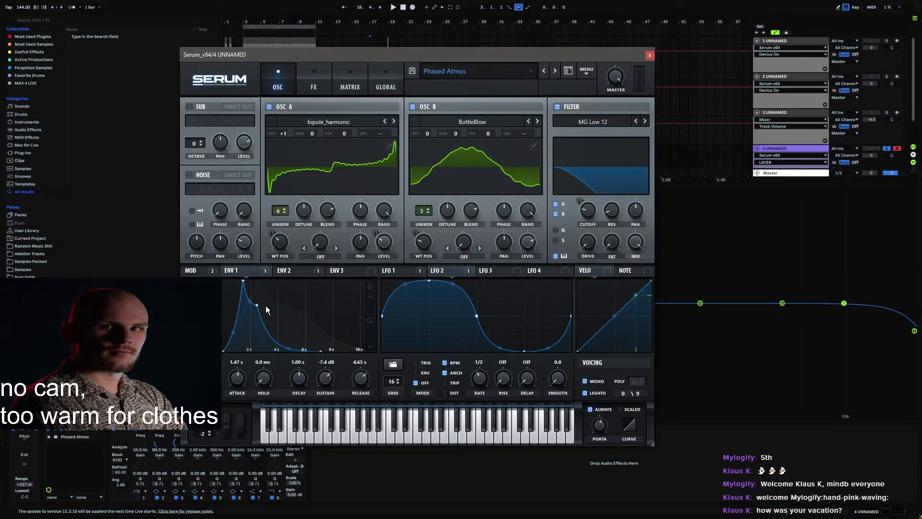
Step: Set the warp mode of oscillators A and B to FM Sub Osc and enable the sub oscillator
left_click(311, 255)
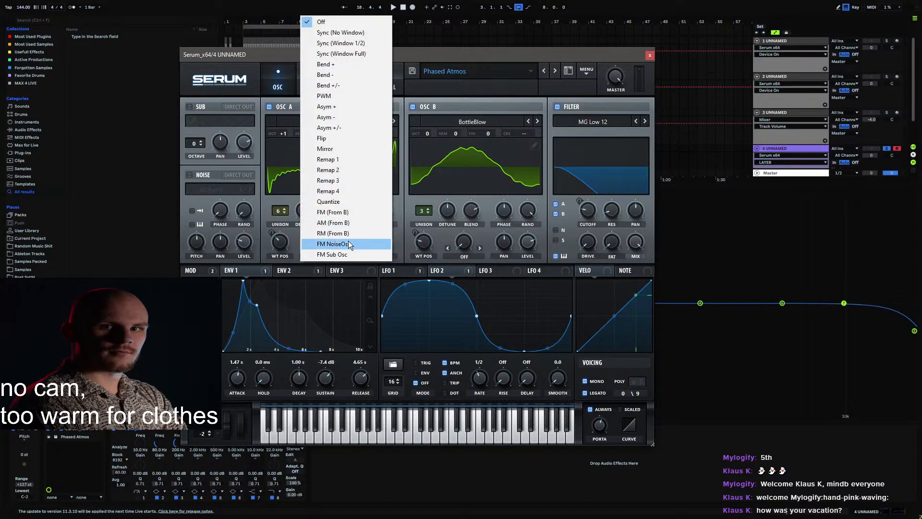
left_click(344, 254)
left_click(462, 256)
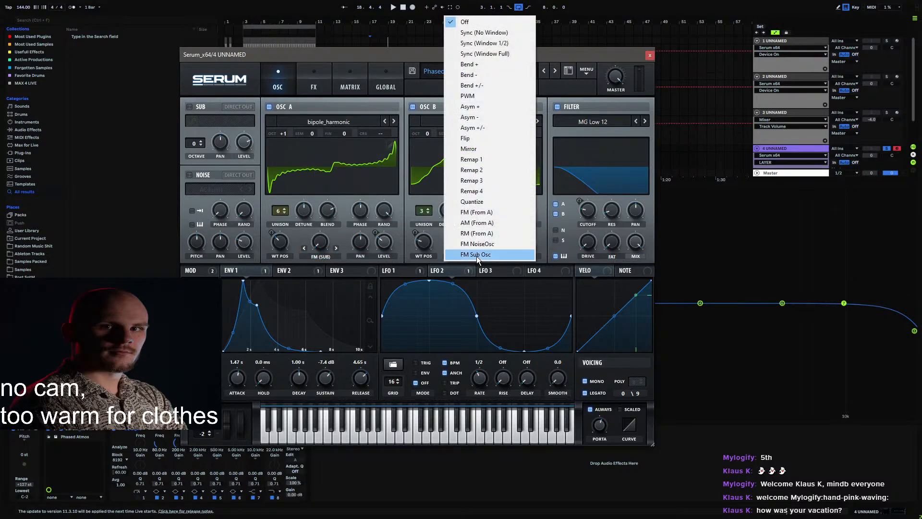
left_click(477, 255)
left_click(190, 106)
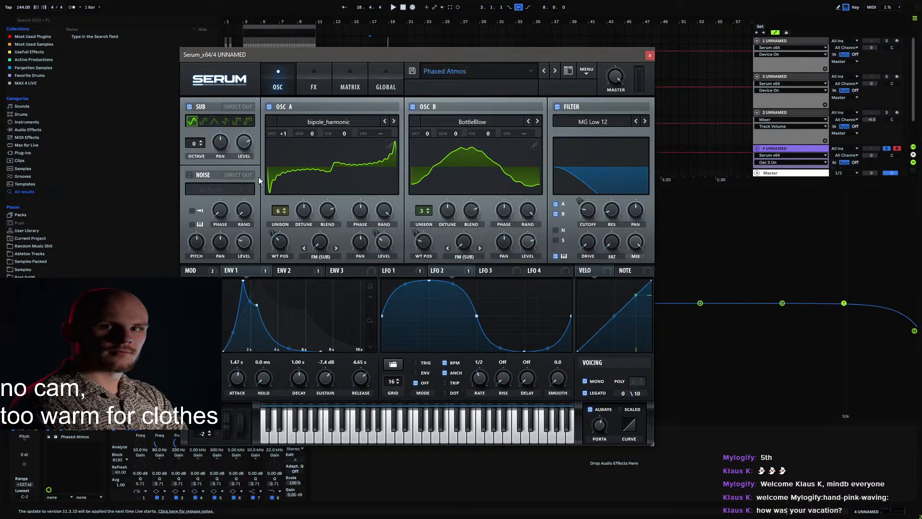
Step: Assign Macro 2 to the FM warp amount of both oscillators A and B
left_click_drag(335, 242, 311, 264)
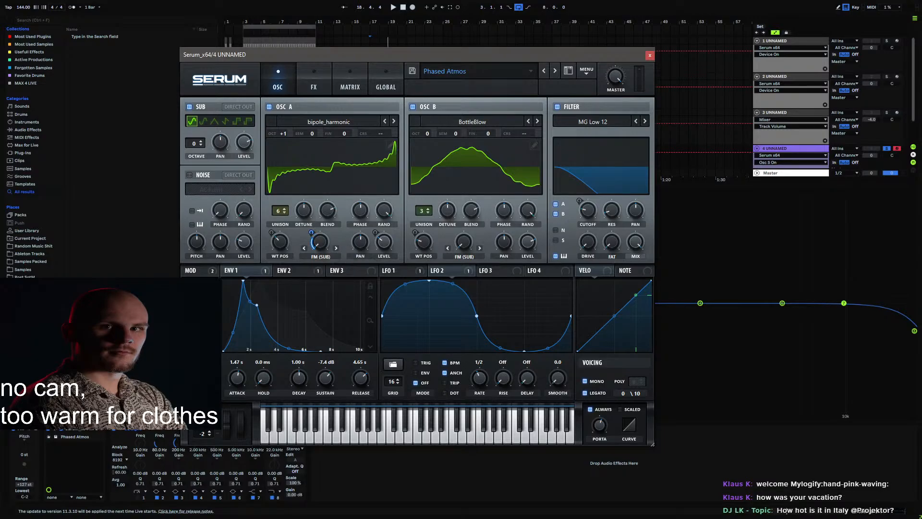
left_click_drag(202, 332, 463, 242)
left_click_drag(455, 232, 450, 267)
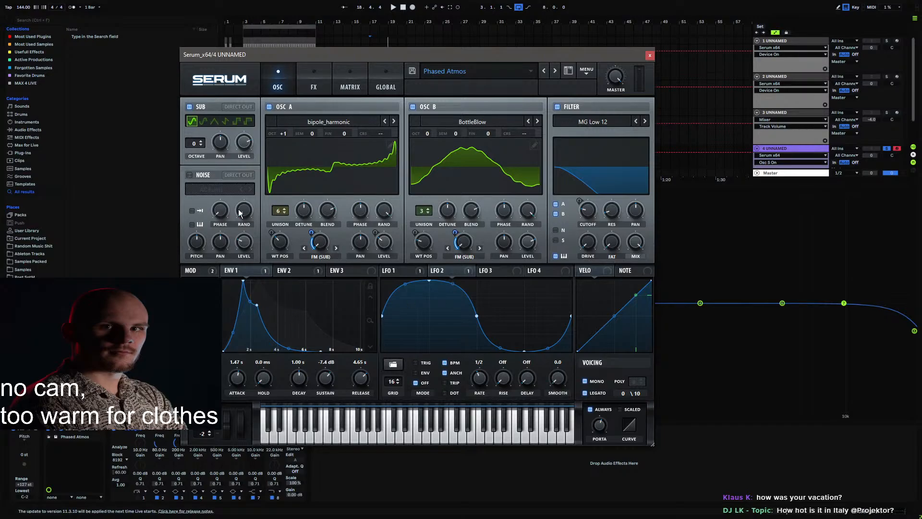
left_click(202, 322)
Step: Play the melody and raise Macro 2's modulation depth to about 48 on oscillator A's warp and a similar amount on oscillator B's
key("space")
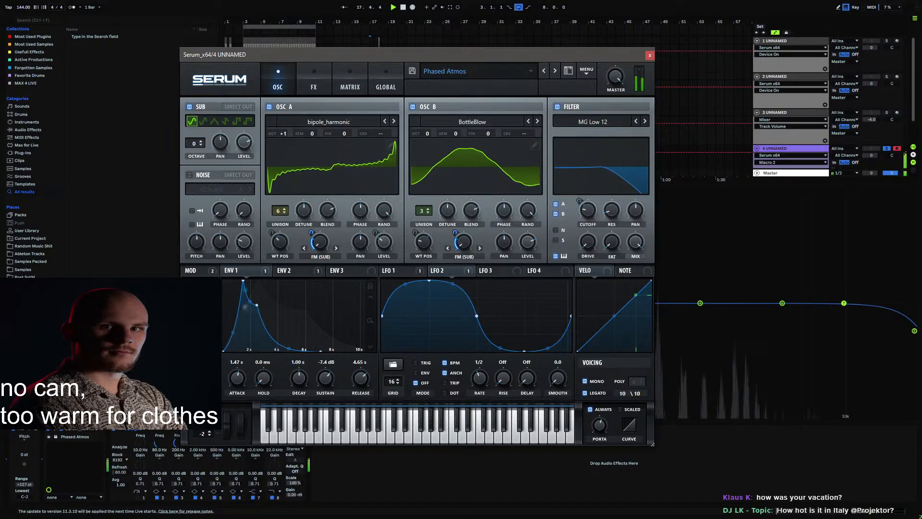
left_click_drag(328, 246, 319, 222)
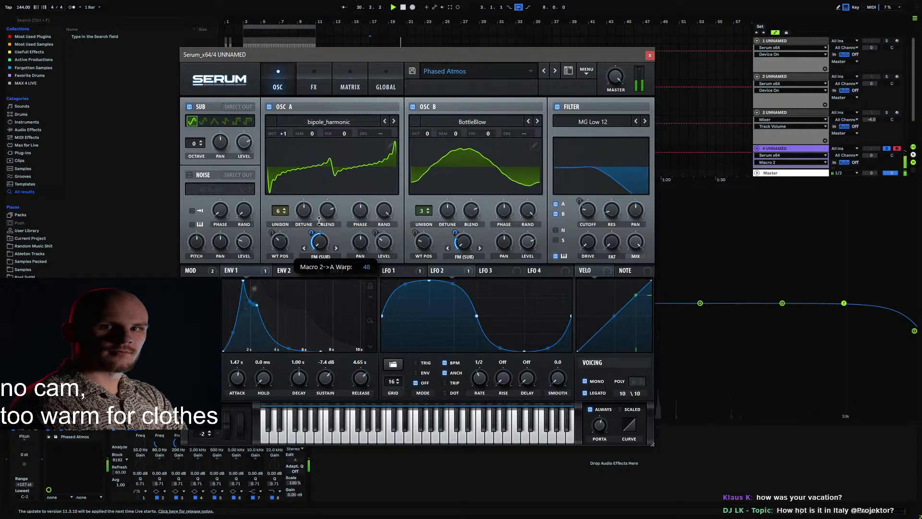
left_click_drag(463, 243, 458, 222)
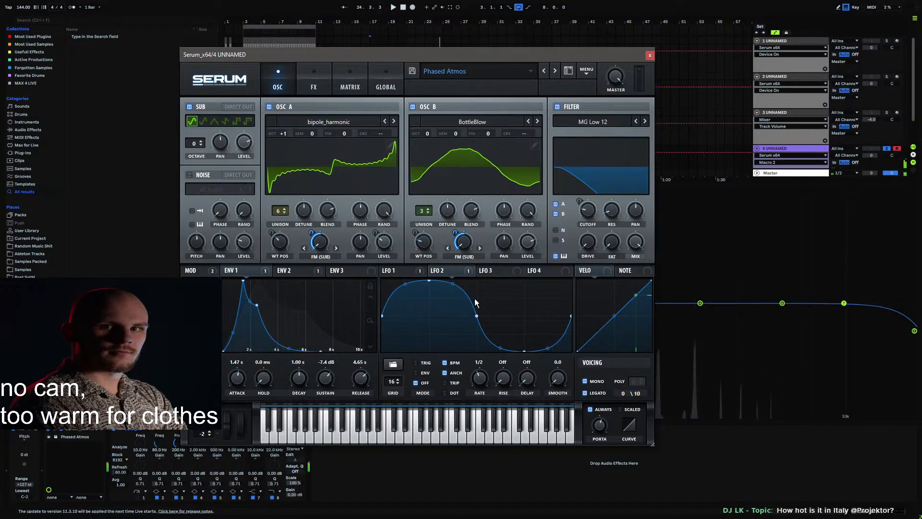
Step: Modulate oscillator B's fine tuning with Chaos1 and oscillator A's fine tuning with Chaos2
left_click(489, 271)
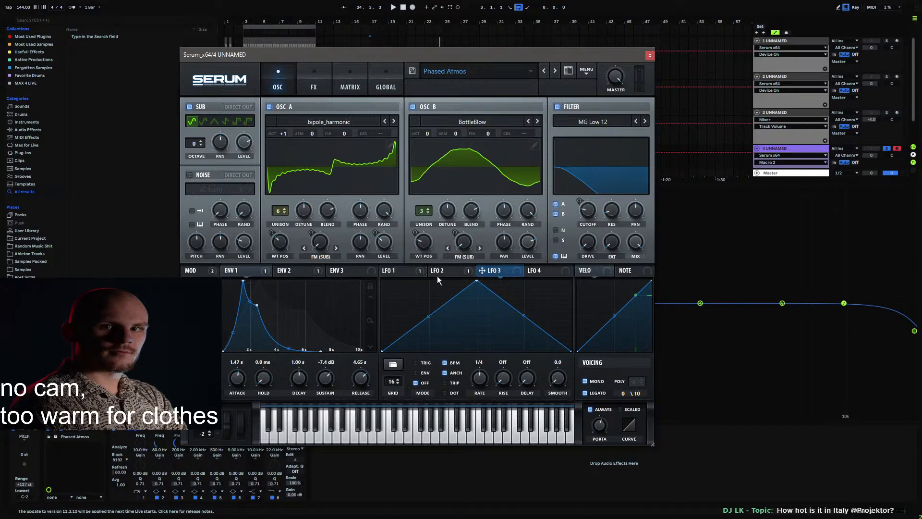
right_click(497, 133)
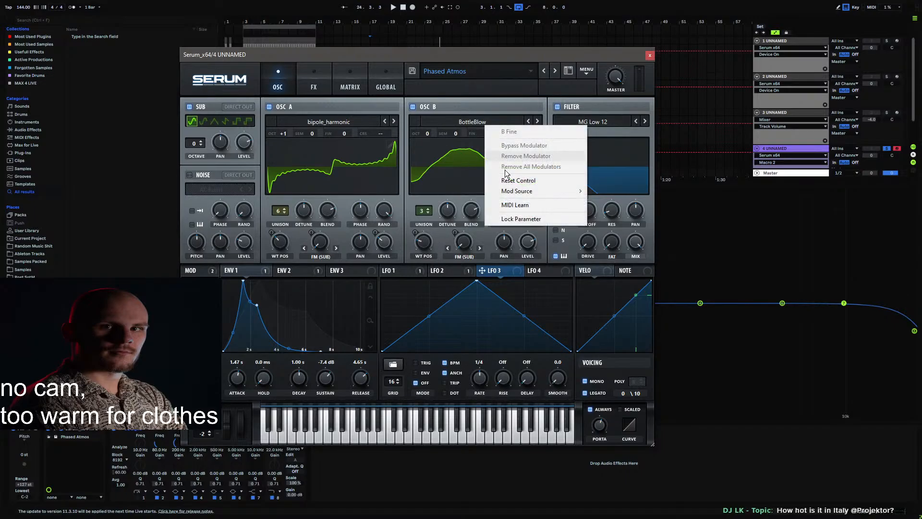
mouse_move(541, 191)
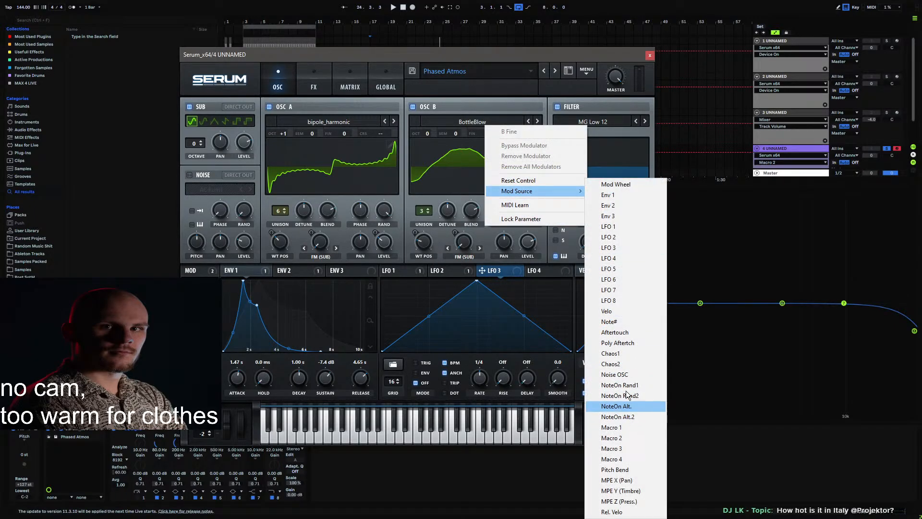
left_click(628, 354)
right_click(344, 133)
mouse_move(388, 191)
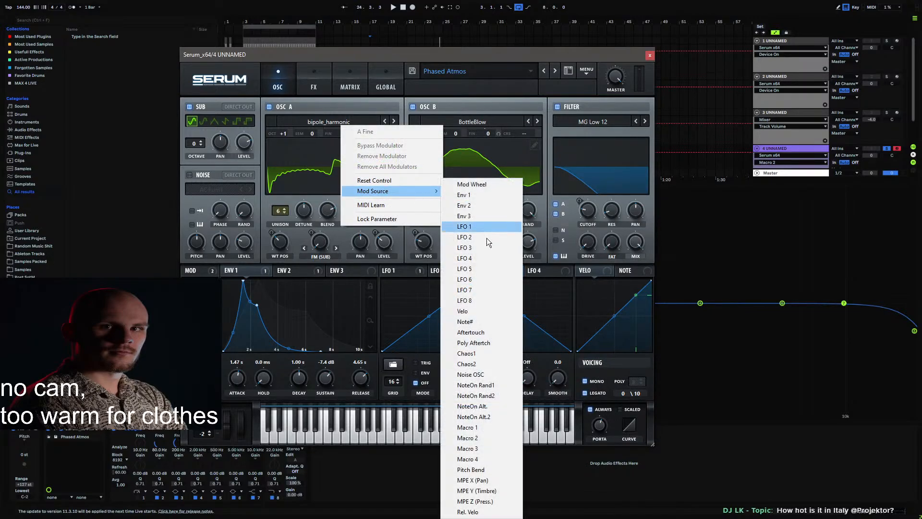
left_click(486, 358)
Step: Reduce the modulation amounts of Chaos1 on B Fine and Chaos2 on A Fine to about 29 in the matrix
left_click(355, 79)
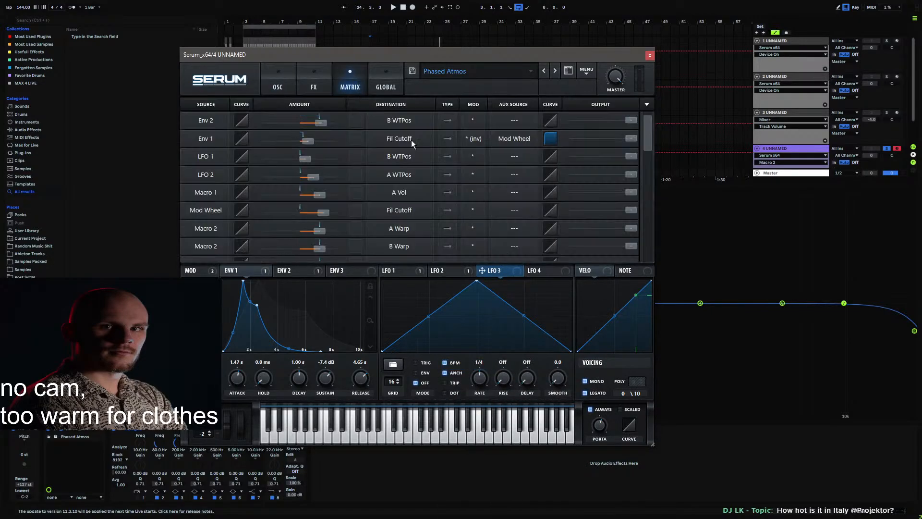
left_click_drag(644, 137, 638, 164)
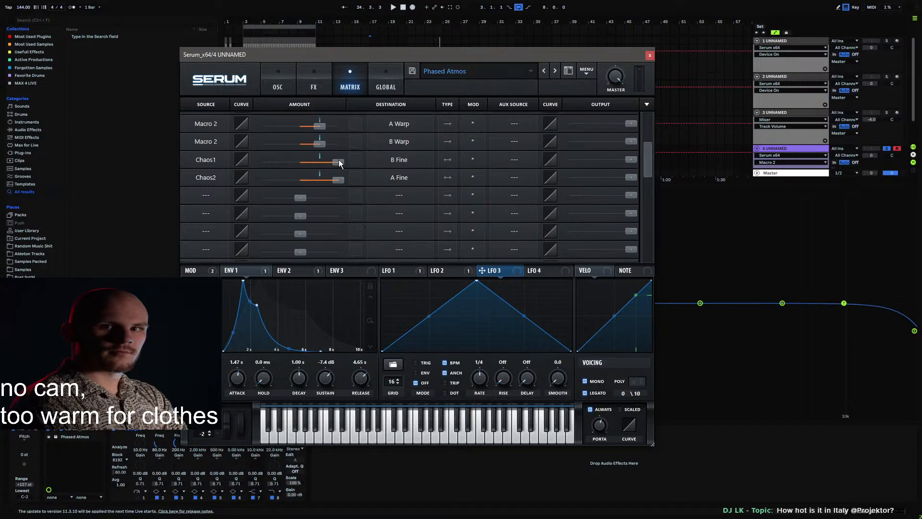
left_click_drag(338, 162, 304, 185)
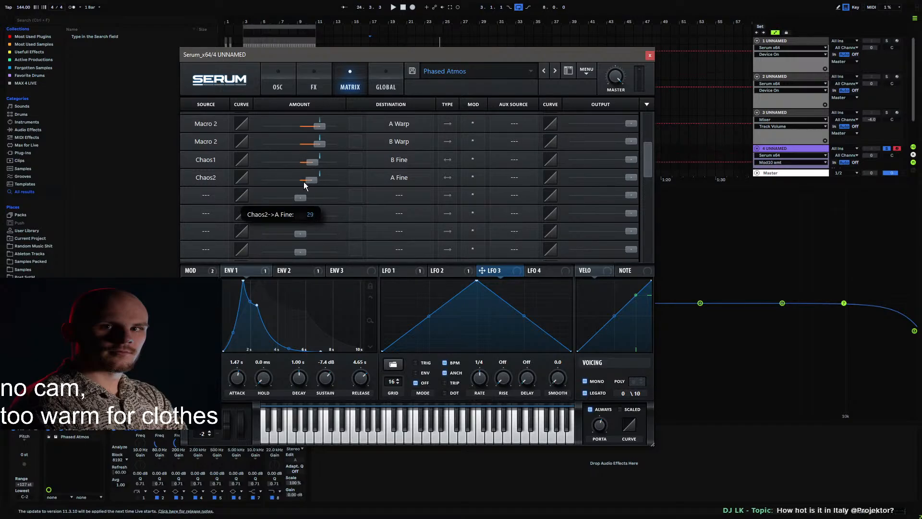
Step: Set the Chaos 2 rate to about 2.589 and the Chaos 1 rate to about 0.837 Hz
left_click(382, 83)
mouse_move(290, 132)
left_mouse_down()
mouse_move(290, 123)
mouse_move(290, 133)
left_mouse_up()
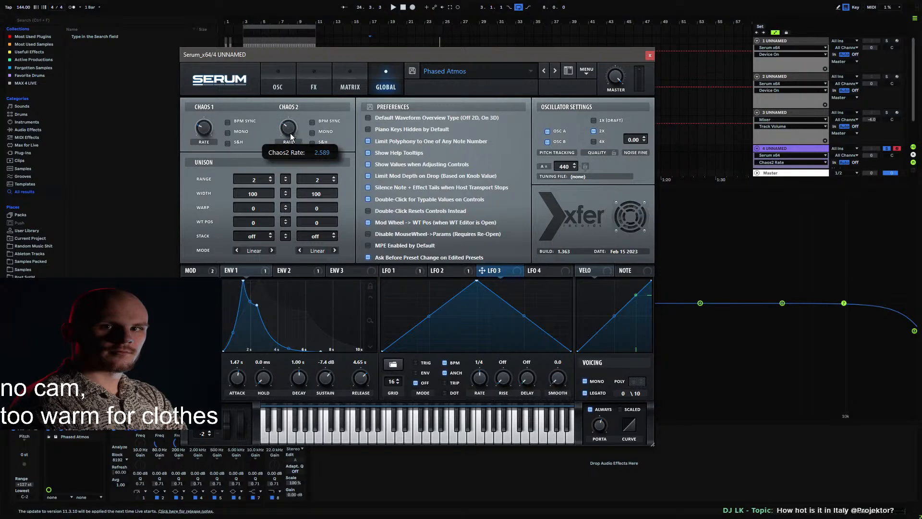
left_click_drag(206, 126, 197, 126)
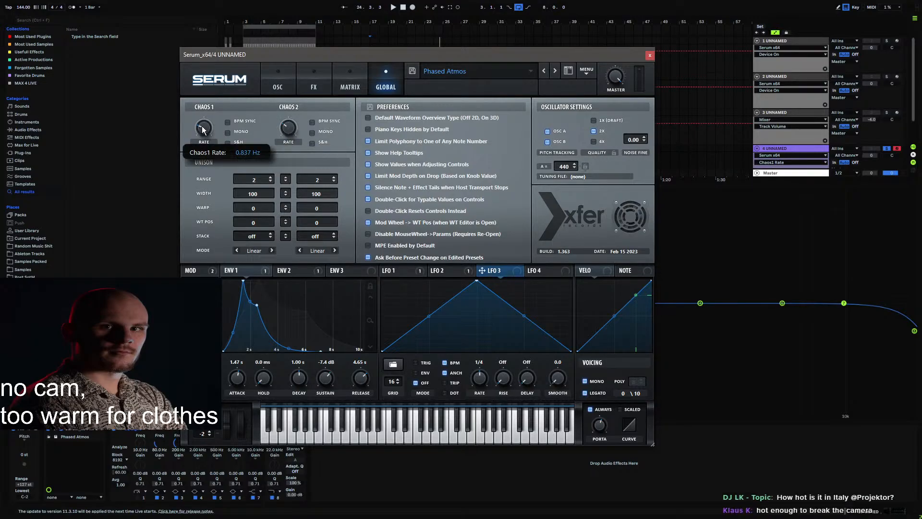
Step: Play the melody with the oscillators in view and reposition the Serum window to check the sound's spectrum and macros
key("space")
left_click(285, 77)
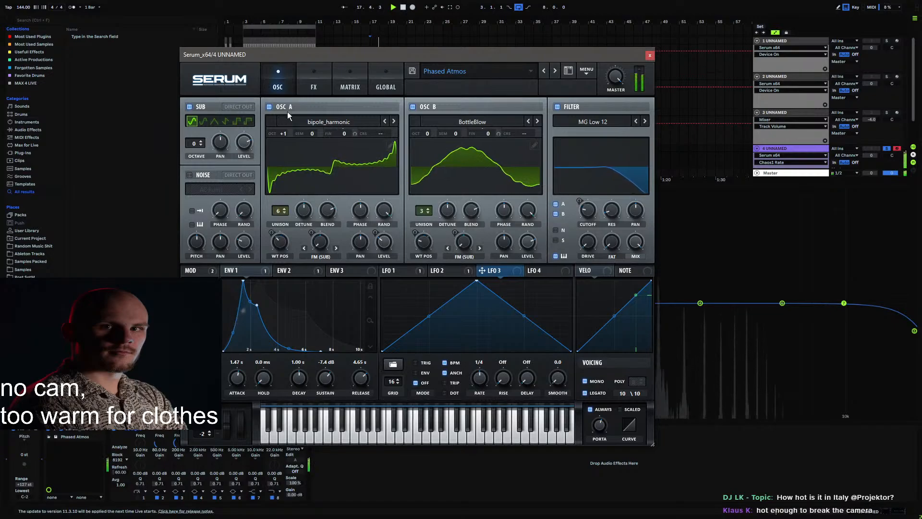
left_click_drag(348, 55, 201, 10)
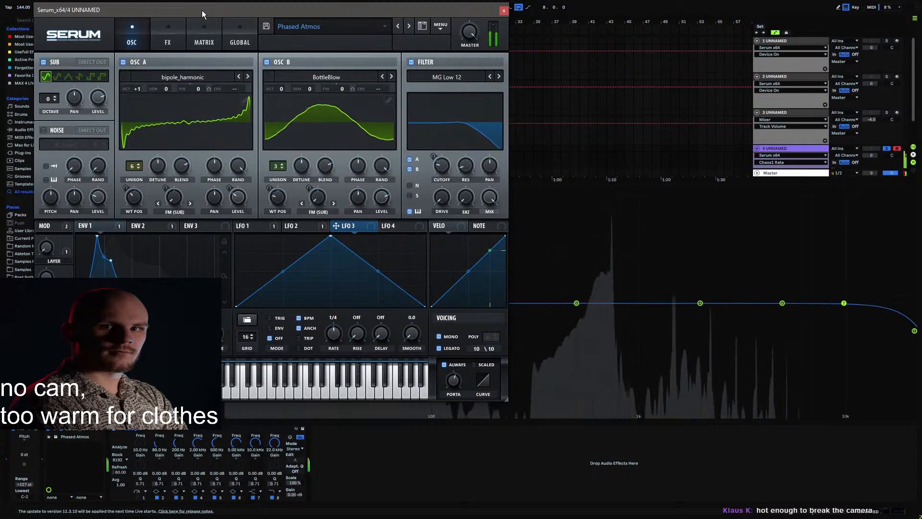
left_click_drag(203, 10, 362, 18)
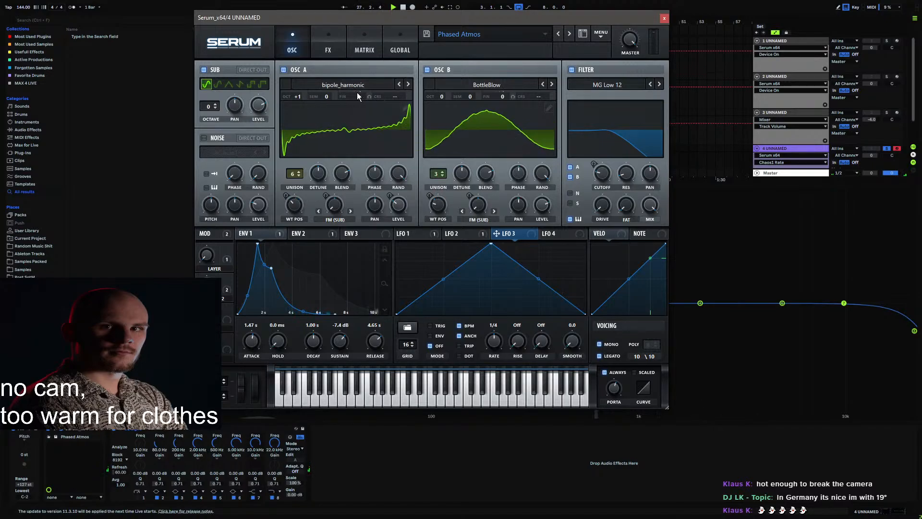
Step: Review the modulation matrix, the chaos settings and the oscillators while the melody plays
left_click(364, 46)
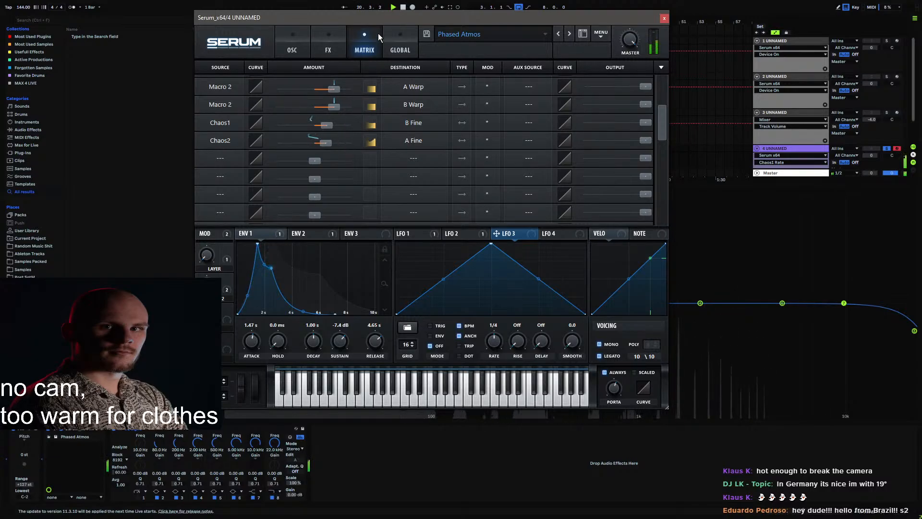
left_click(398, 50)
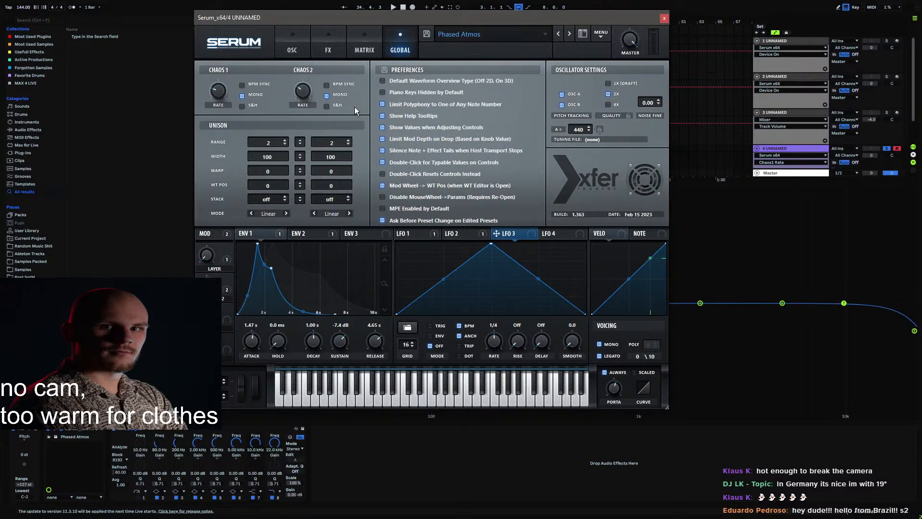
left_click(302, 50)
left_click(365, 48)
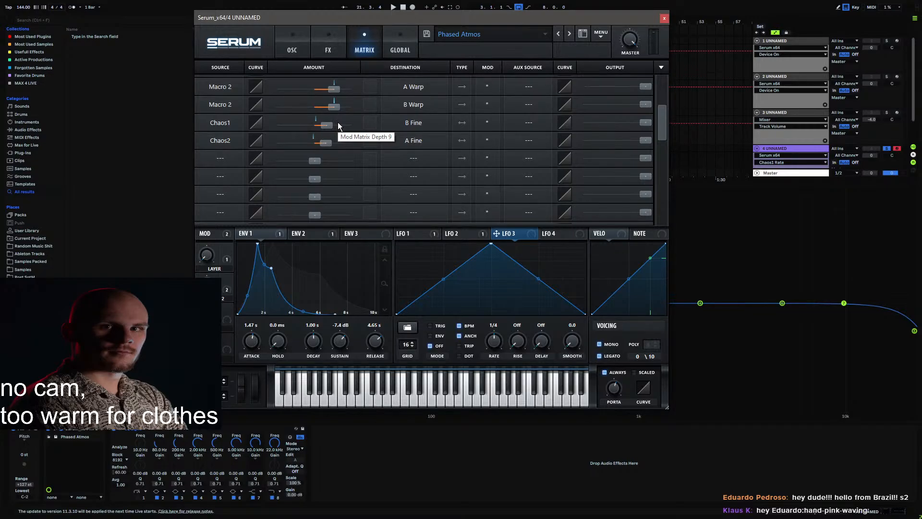
left_click(295, 48)
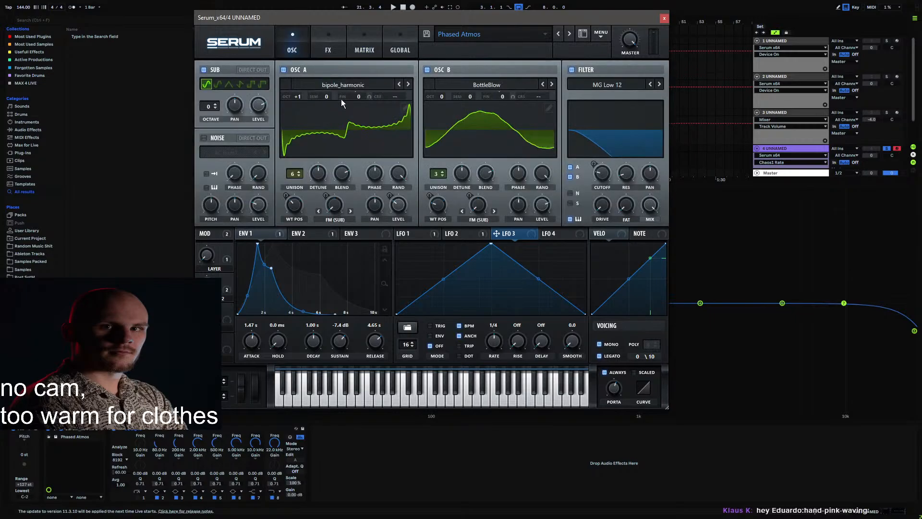
Step: Enable the noise oscillator and load the Atmos 20 noise from the SOR folder
mouse_move(341, 100)
left_click(204, 138)
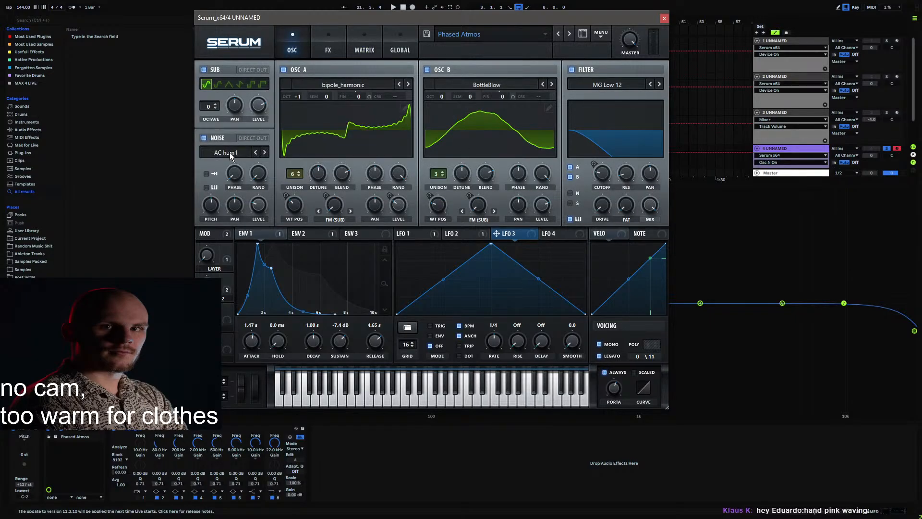
left_click(230, 153)
mouse_move(247, 218)
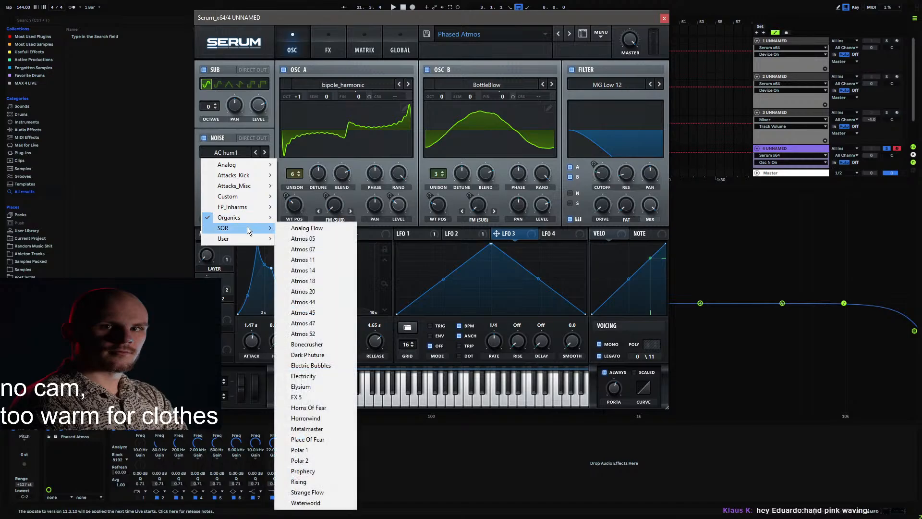
left_click(297, 290)
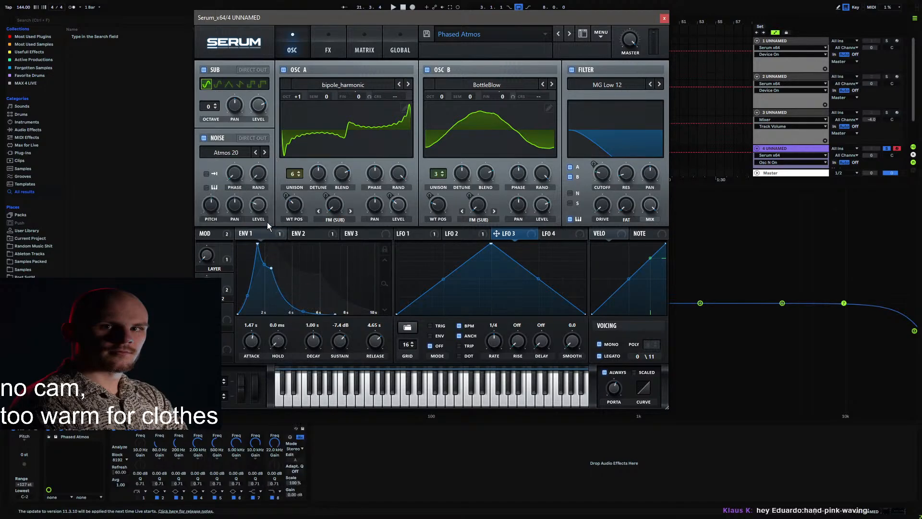
Step: Turn down the noise level during playback, modulate it with Macro 4, and name that macro CRACKLES
key("space")
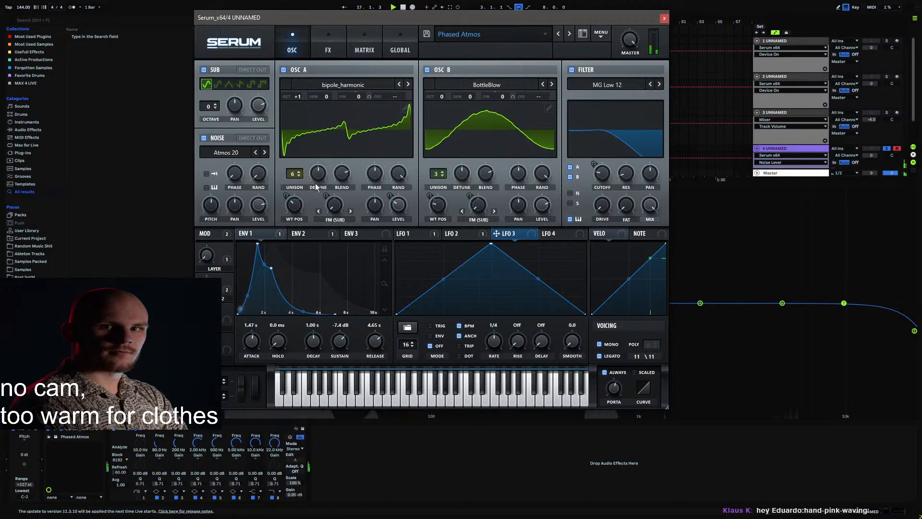
mouse_move(263, 204)
left_mouse_down()
mouse_move(251, 334)
mouse_move(259, 207)
left_mouse_up()
key("space")
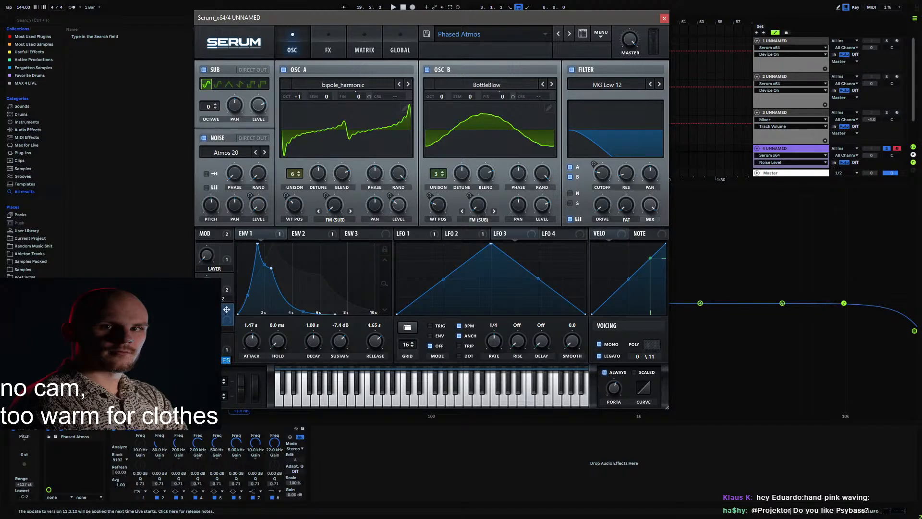
key("Return")
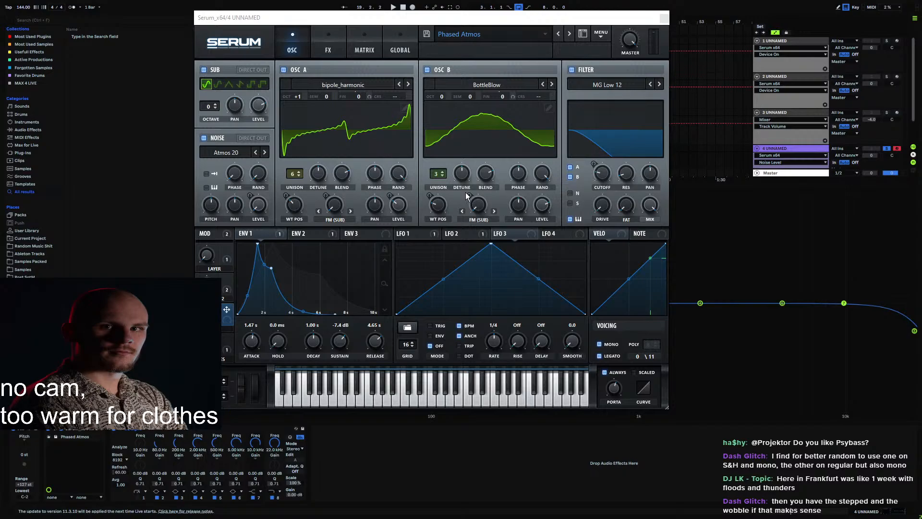
Step: Turn Macro 2 all the way down
double_click(217, 299)
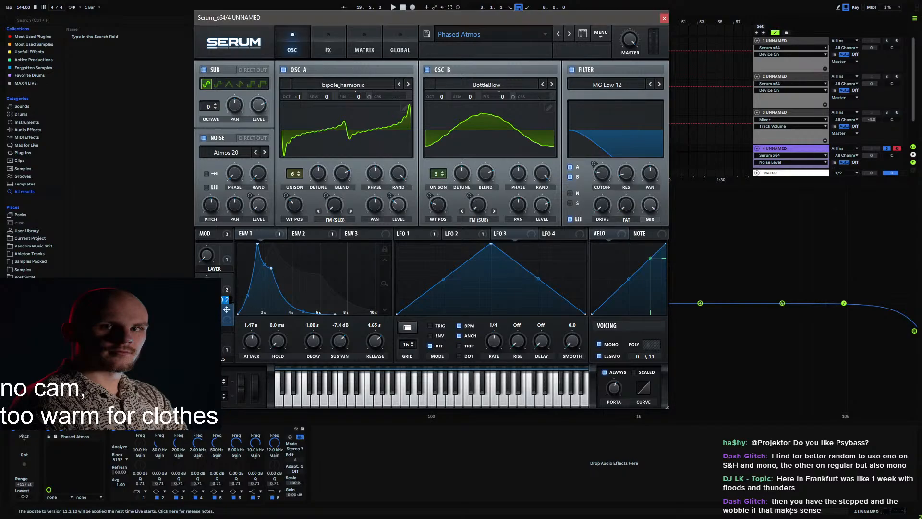
left_click(228, 284)
left_click_drag(207, 284, 216, 312)
Step: Enable a distortion at the start of the effects chain and set its mode to Stomp Box
left_click(328, 48)
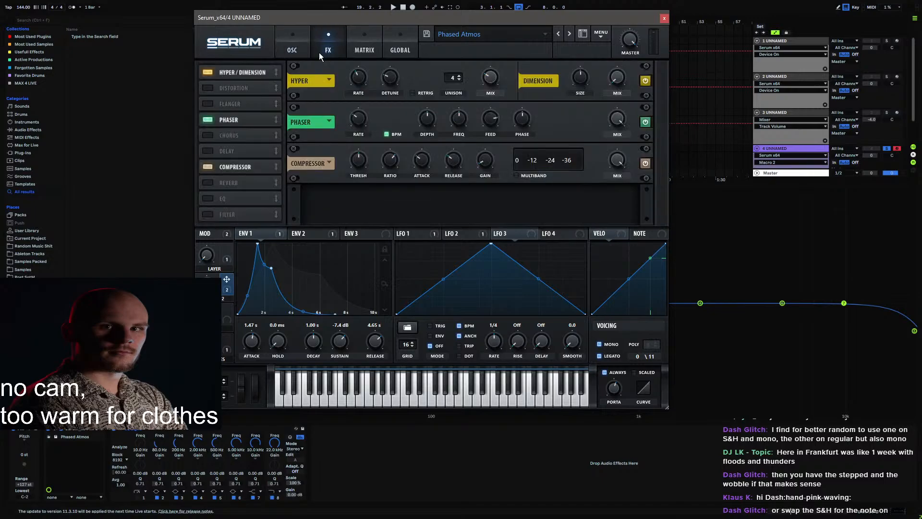
left_click(207, 72)
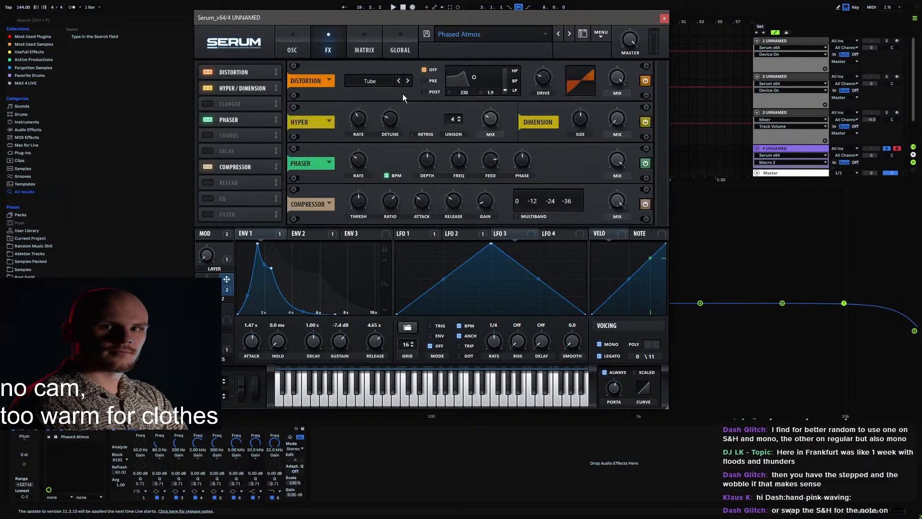
left_click(388, 77)
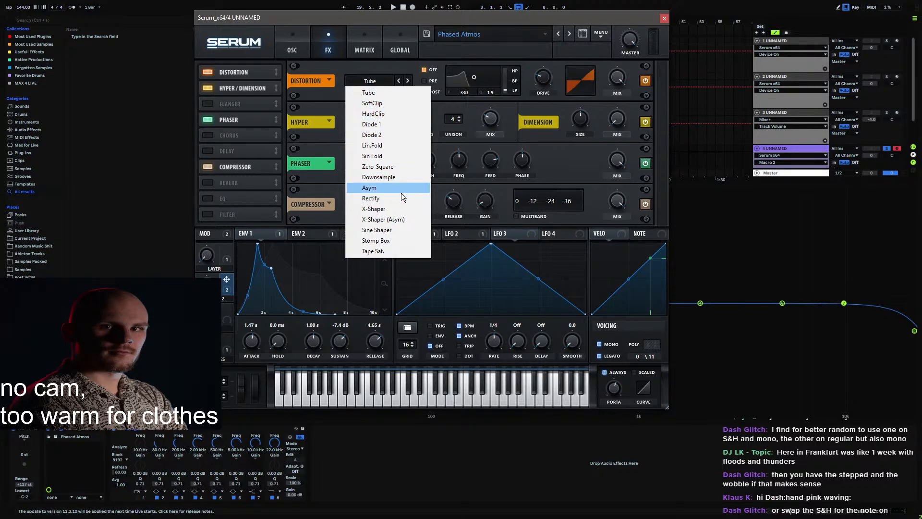
left_click(393, 239)
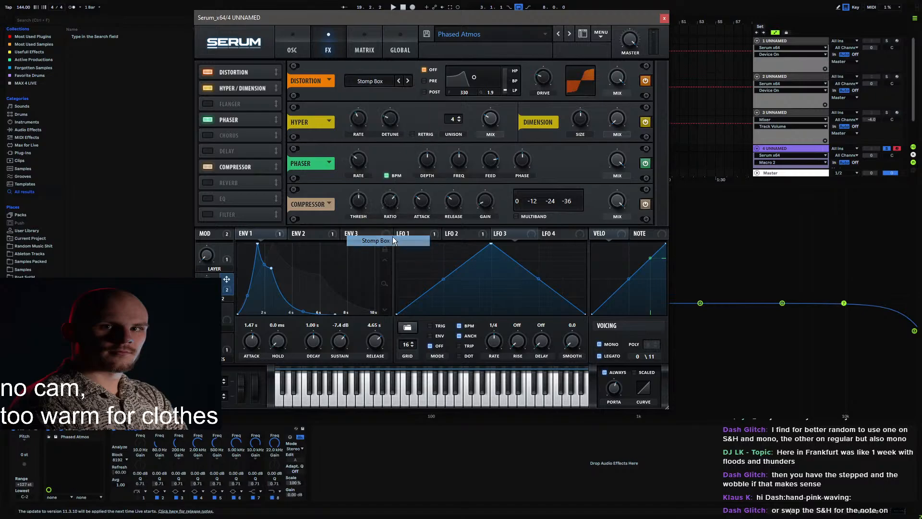
Step: Set the distortion drive to about 30% during playback, then turn its mix down and modulate it with Macro 2
left_click(547, 75)
scroll(534, 77, "down", 5)
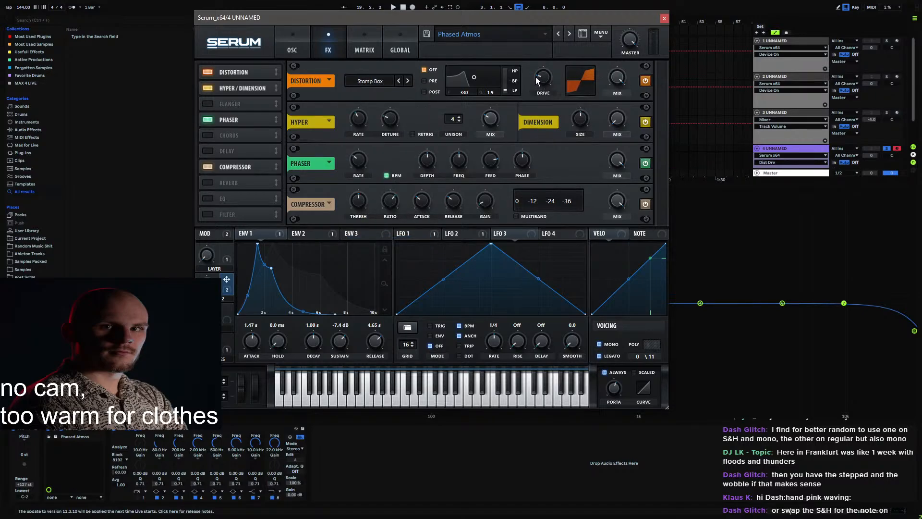
key("space")
scroll(547, 75, "up", 5)
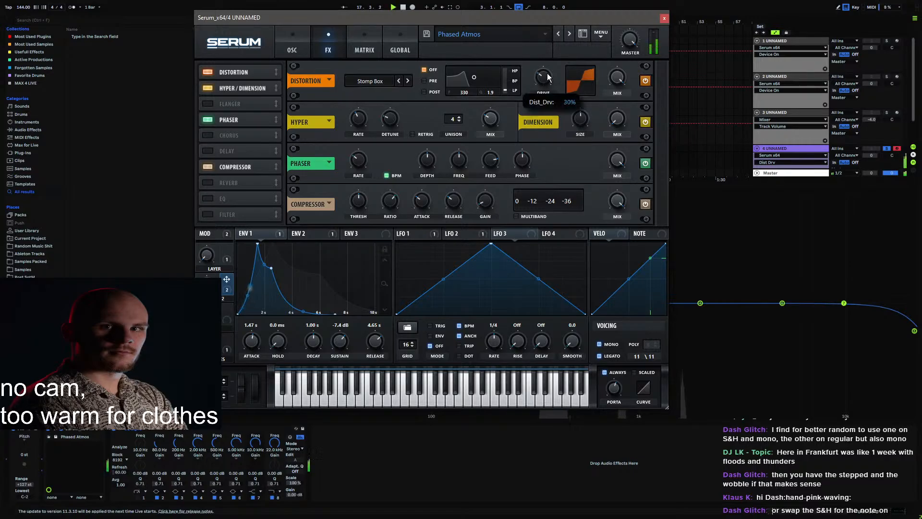
left_click_drag(548, 71, 547, 71)
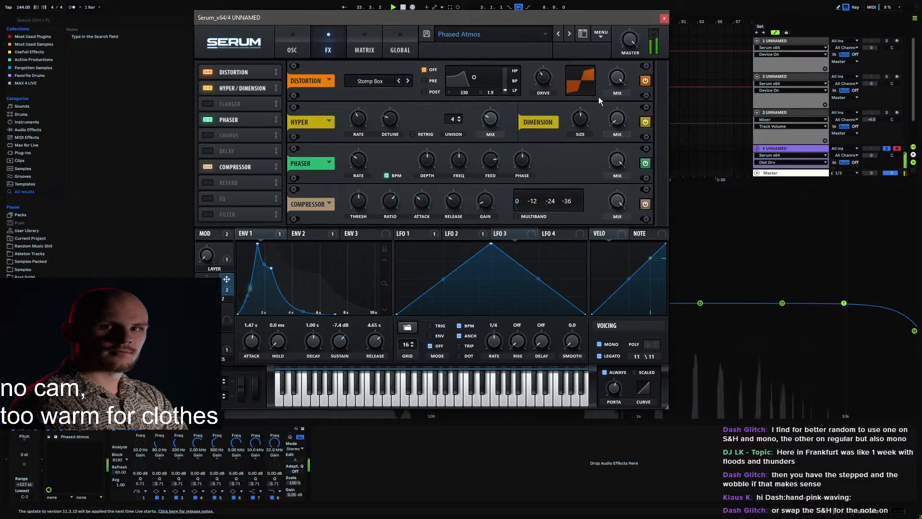
left_click(618, 77)
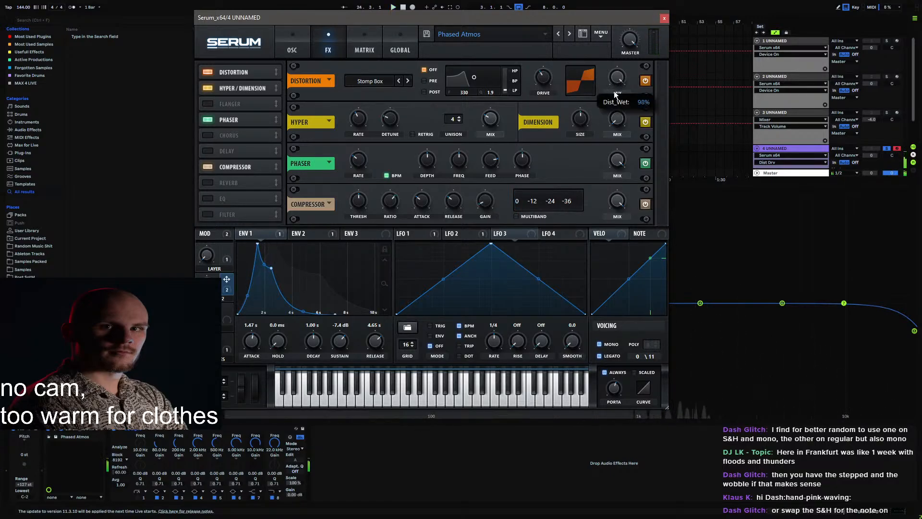
left_click_drag(228, 283, 613, 90)
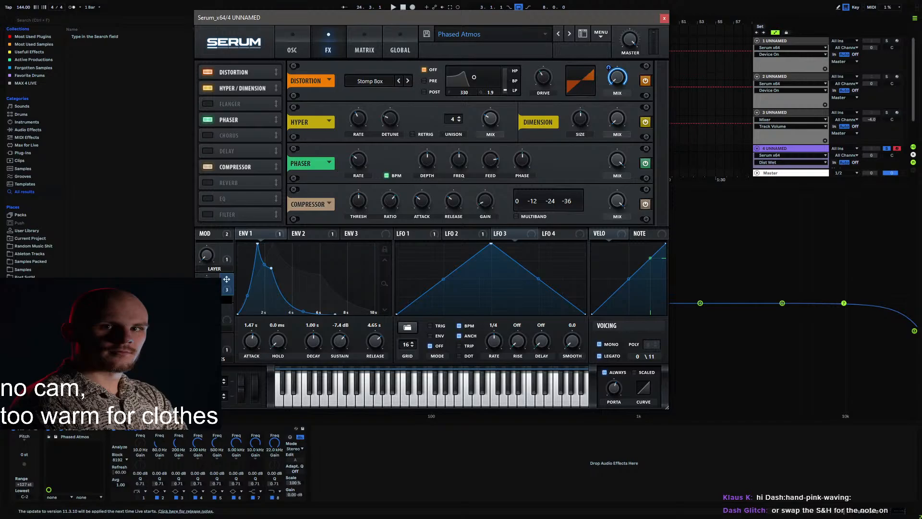
Step: Check the Chaos 1 and Chaos 2 settings against the oscillators and open the Serum manual
left_click(402, 50)
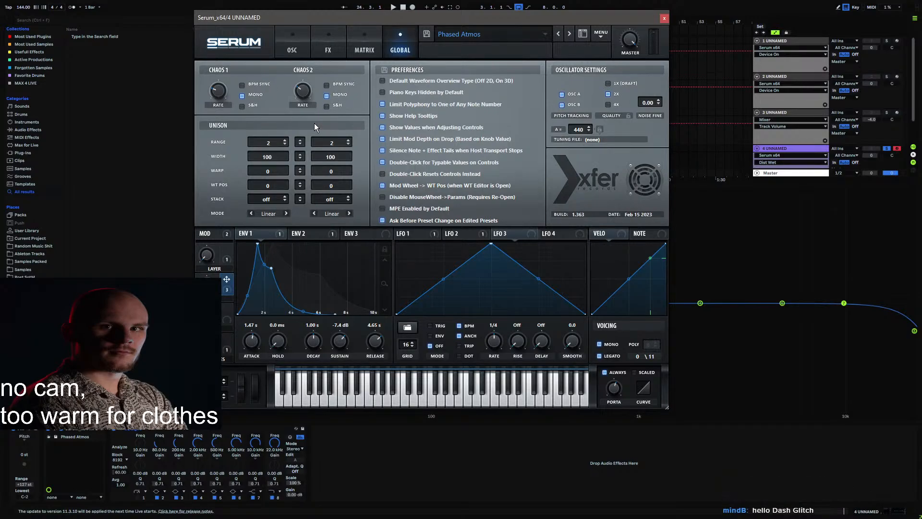
left_click(295, 47)
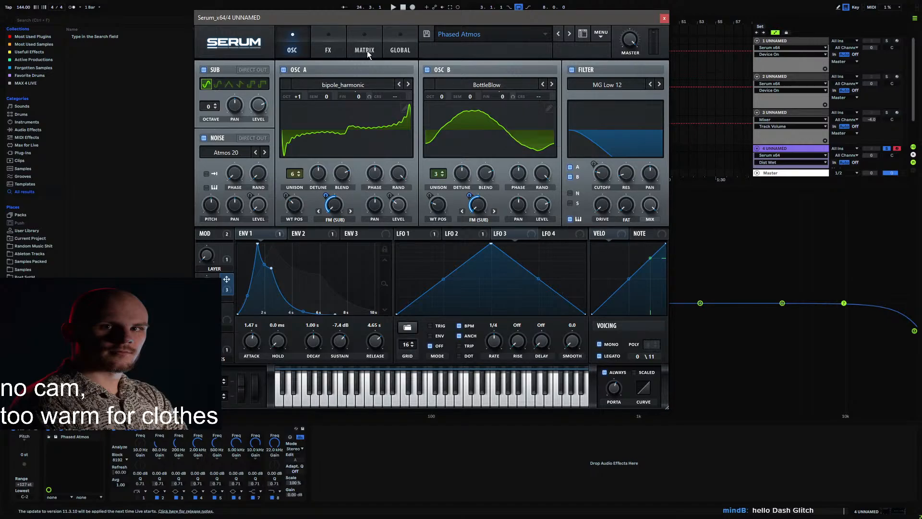
left_click(402, 50)
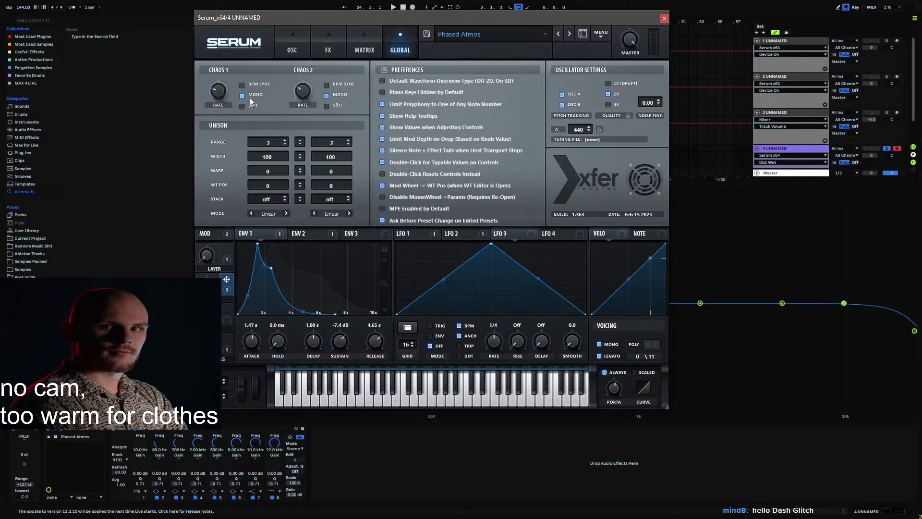
left_click(600, 35)
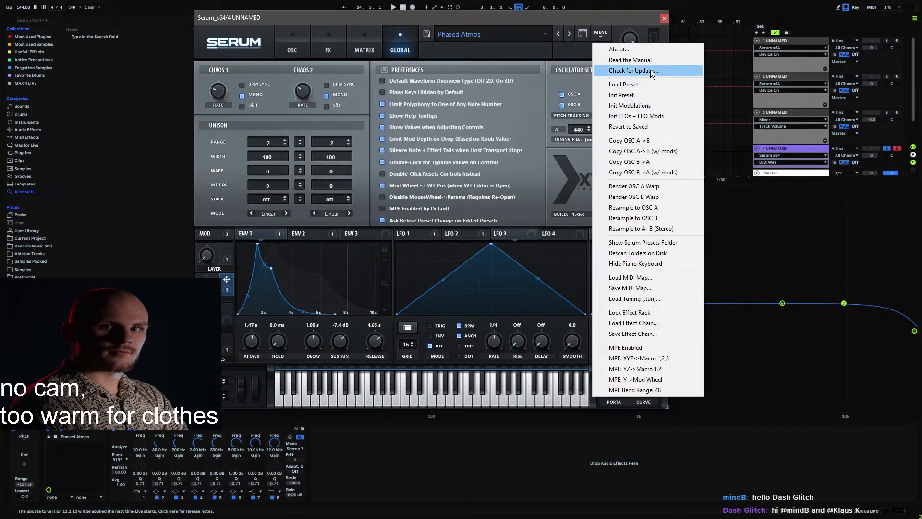
left_click(638, 61)
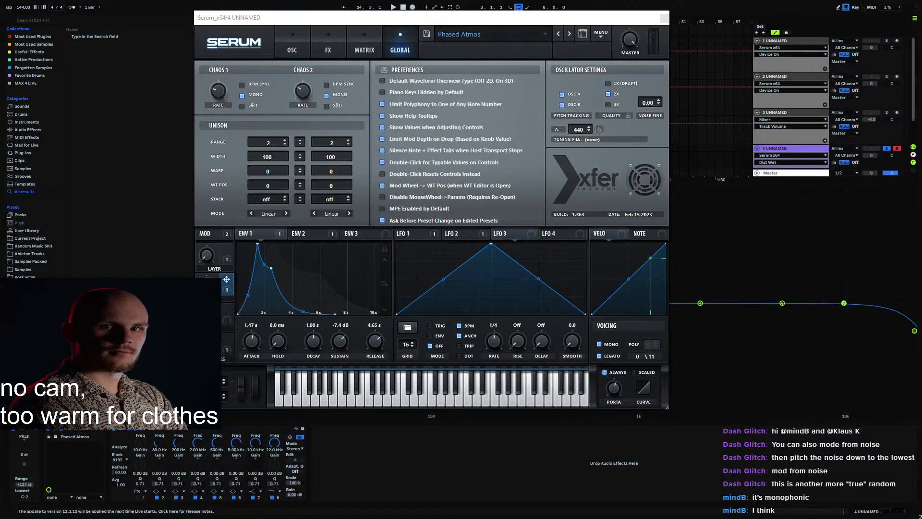
Step: Turn down the CRACKLES macro and make Macro 3 the source of the Noise Level modulation
left_click(290, 51)
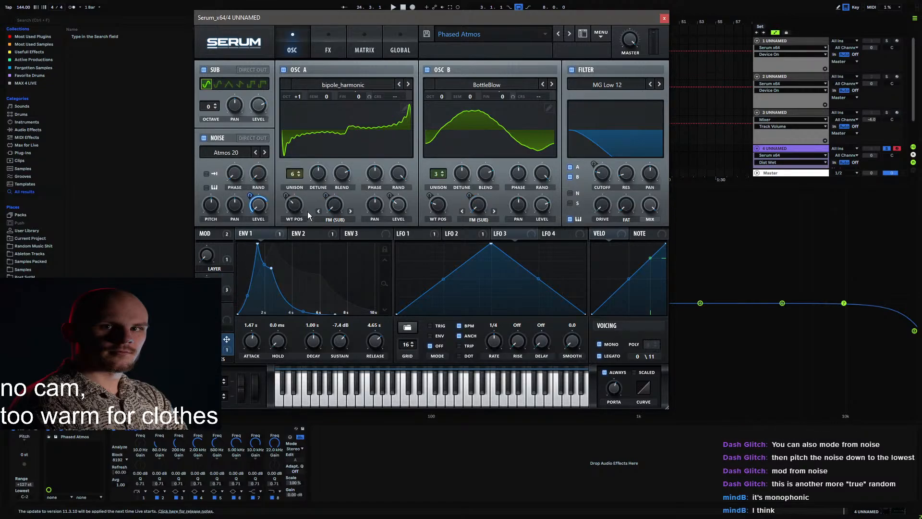
mouse_move(207, 343)
left_mouse_down()
mouse_move(229, 255)
mouse_move(210, 347)
left_mouse_up()
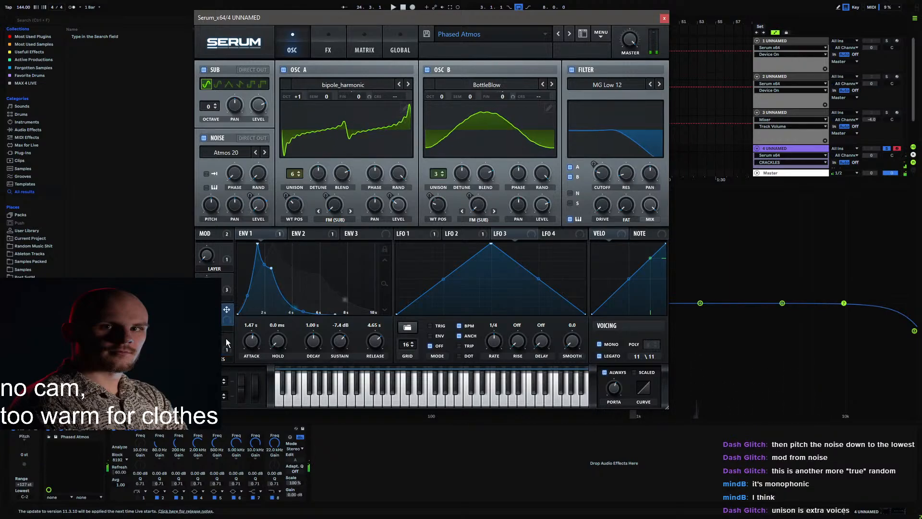
left_click(362, 49)
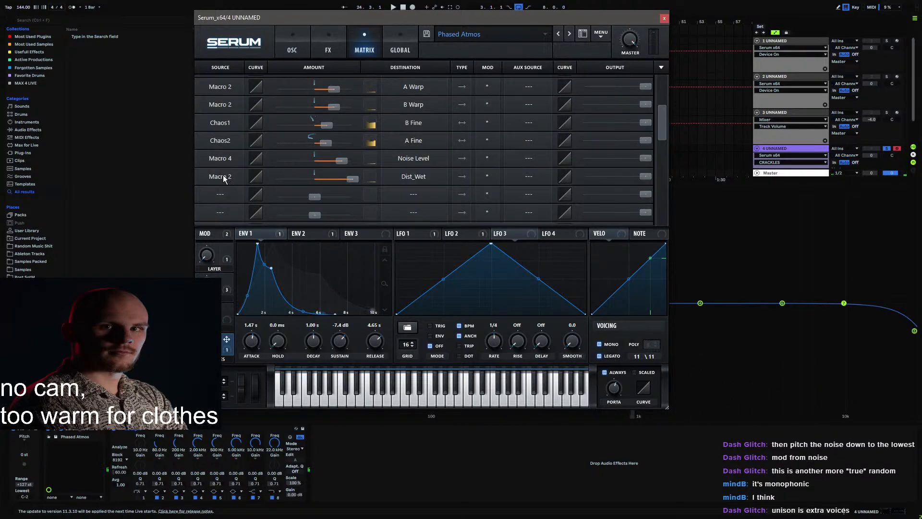
left_click(220, 158)
left_click(239, 417)
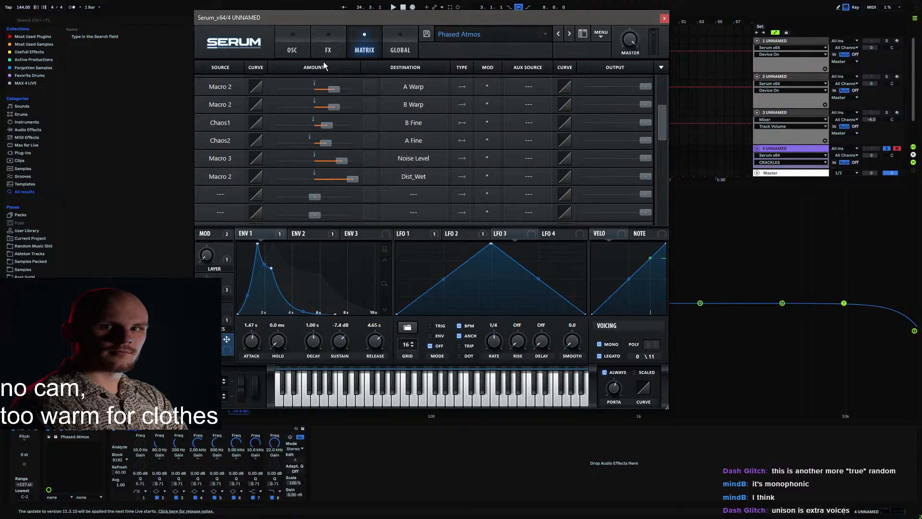
Step: Enable Delay and Reverb in the effects chain, placed after the compressor
left_click(328, 46)
left_click(214, 151)
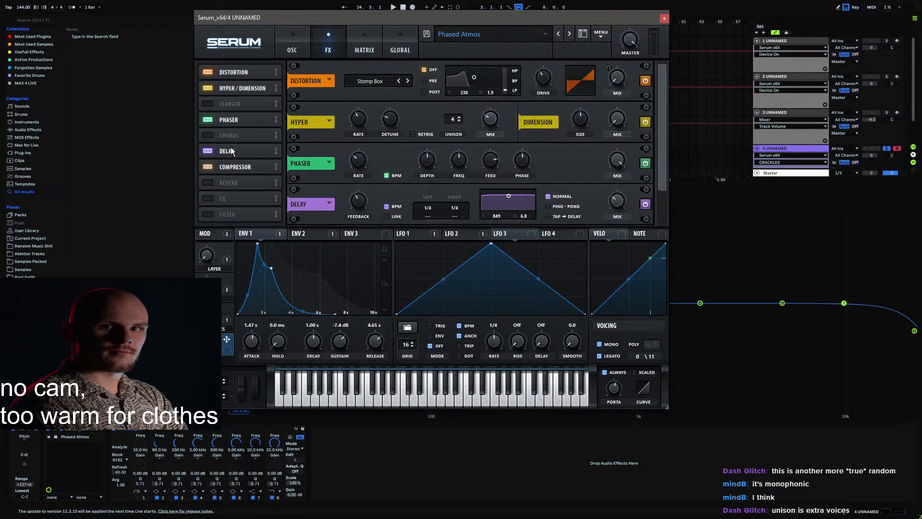
left_click(213, 181)
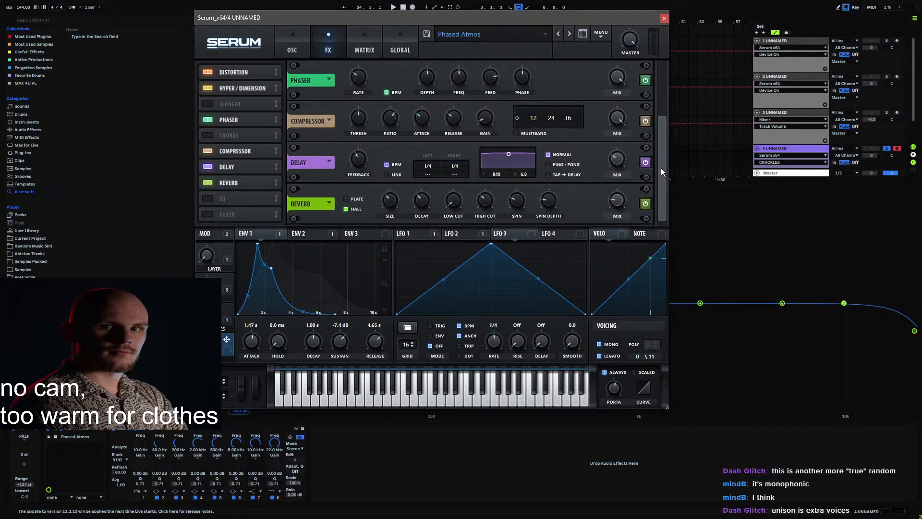
Step: Turn down the delay mix and set the right channel's 1/4 delay time to dotted
left_click(619, 160)
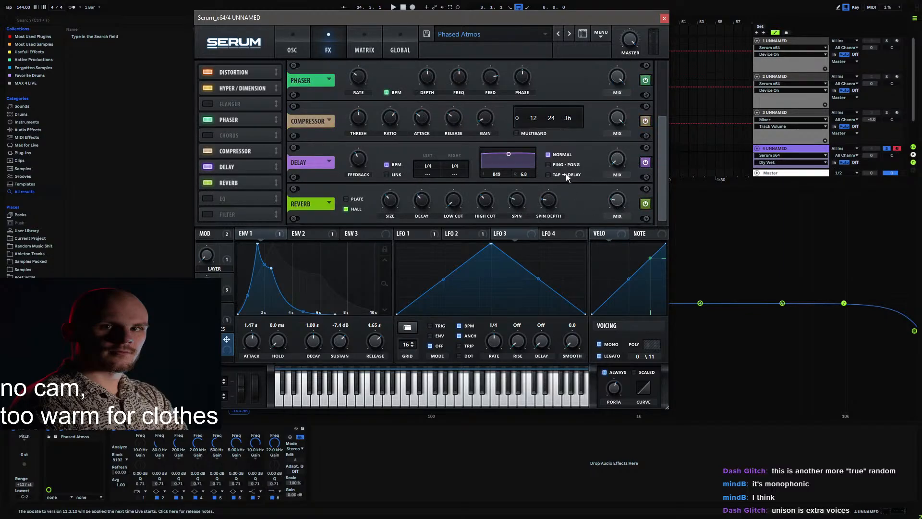
left_click_drag(456, 174, 474, 125)
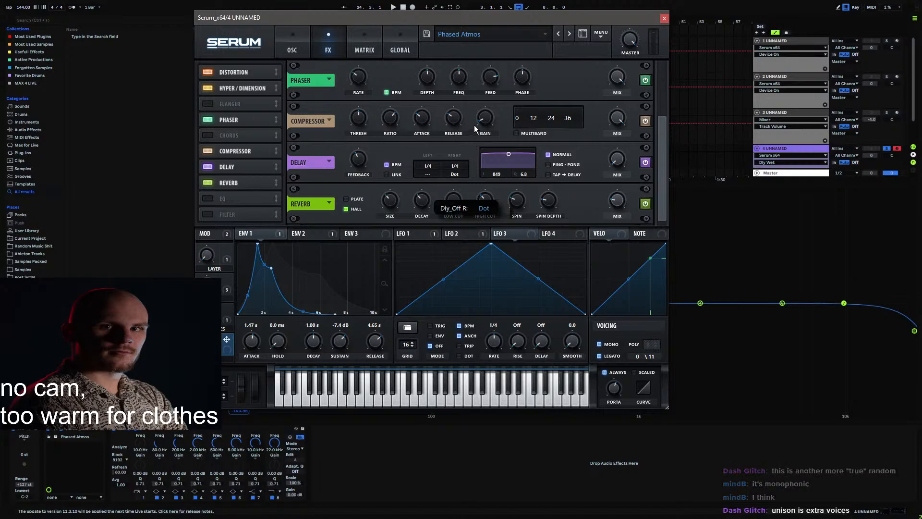
Step: Adjust the reverb's mix and decay, and set its size to about 25%
left_click(615, 199)
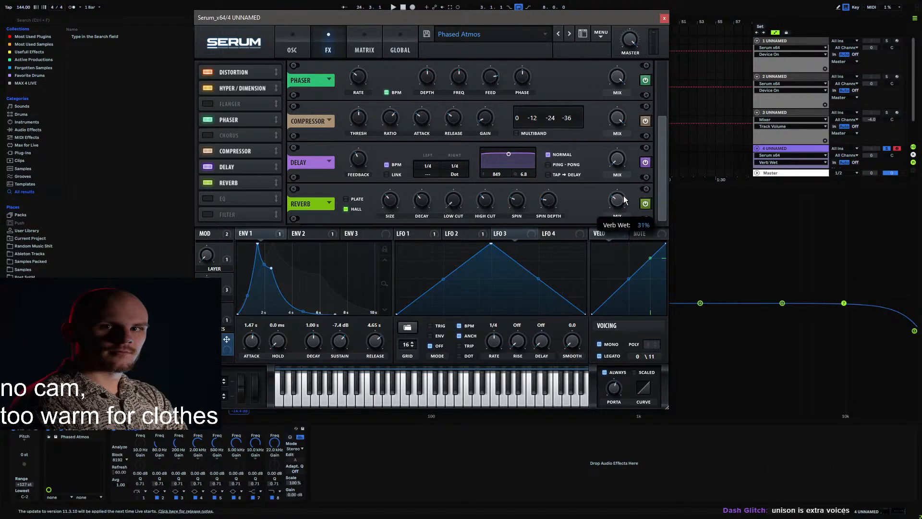
left_click(418, 202)
left_click(391, 208)
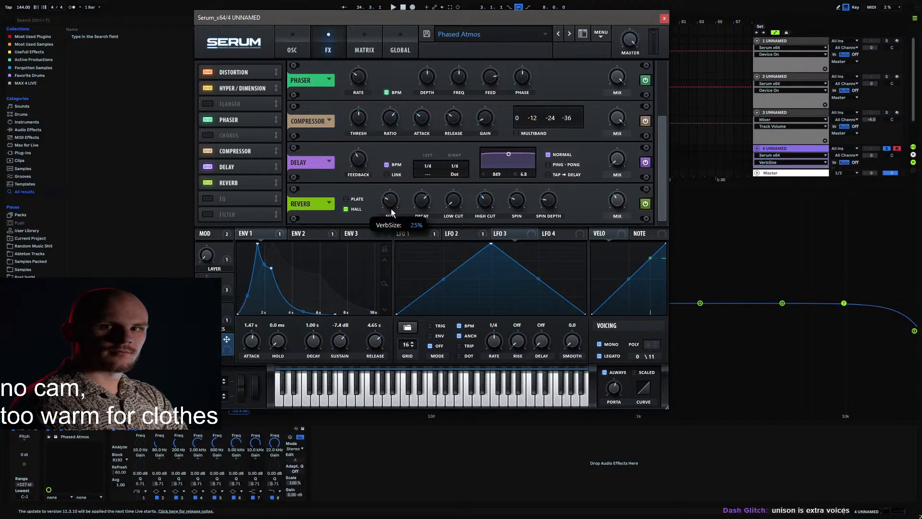
Step: Set the reverb's high cut to 0%, raise its low cut and spin, and turn its mix down
left_click(484, 206)
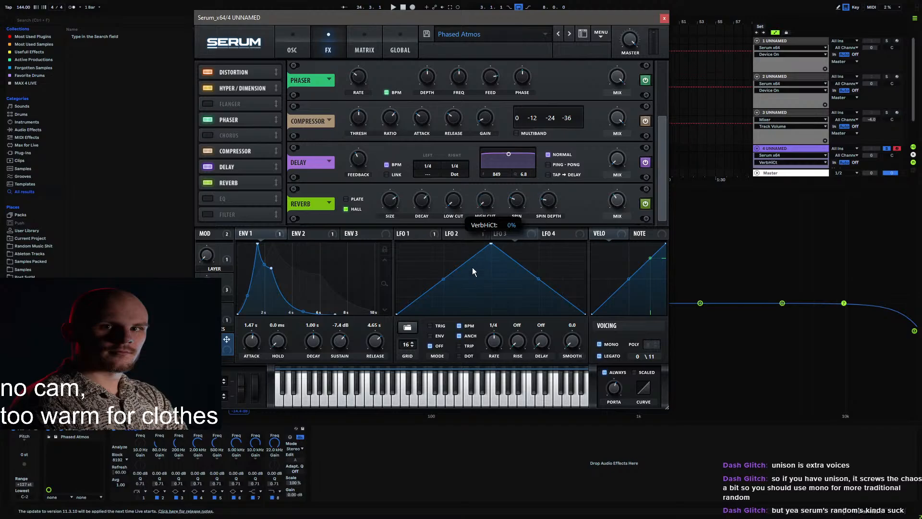
left_click(457, 202)
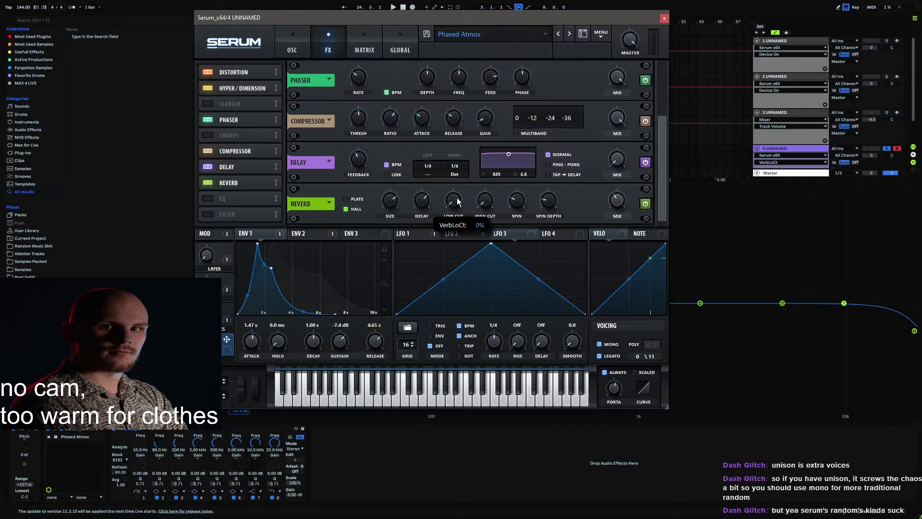
left_click(547, 199)
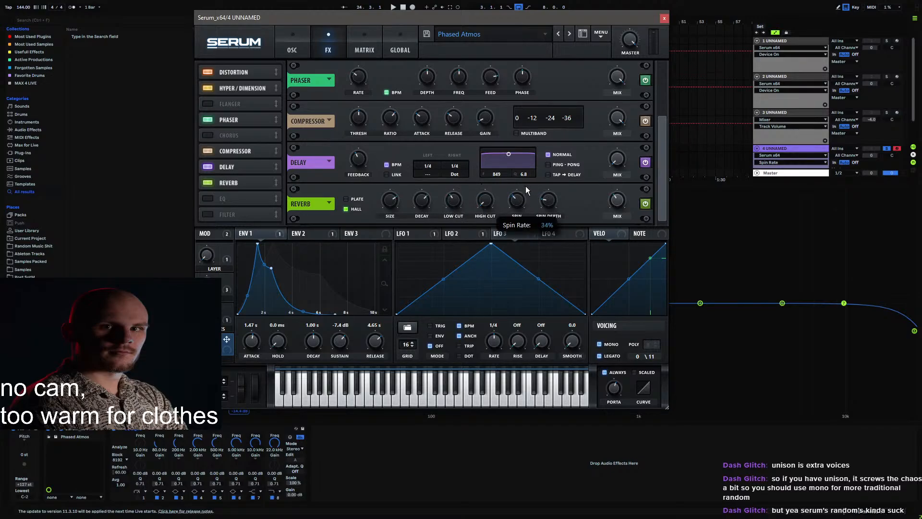
left_click(619, 205)
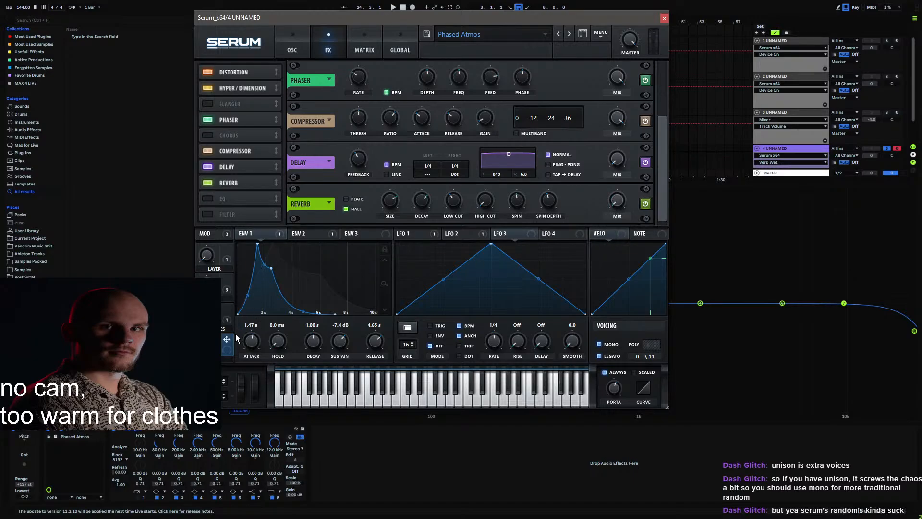
Step: Assign Macro 4 to the reverb mix and the delay mix, and name the macro "ambience"
left_click_drag(235, 338, 617, 201)
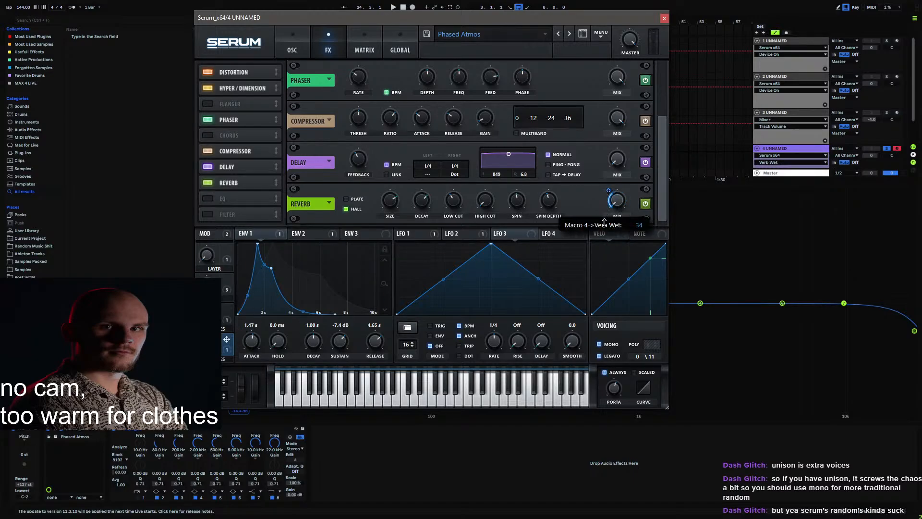
left_click_drag(226, 341, 610, 147)
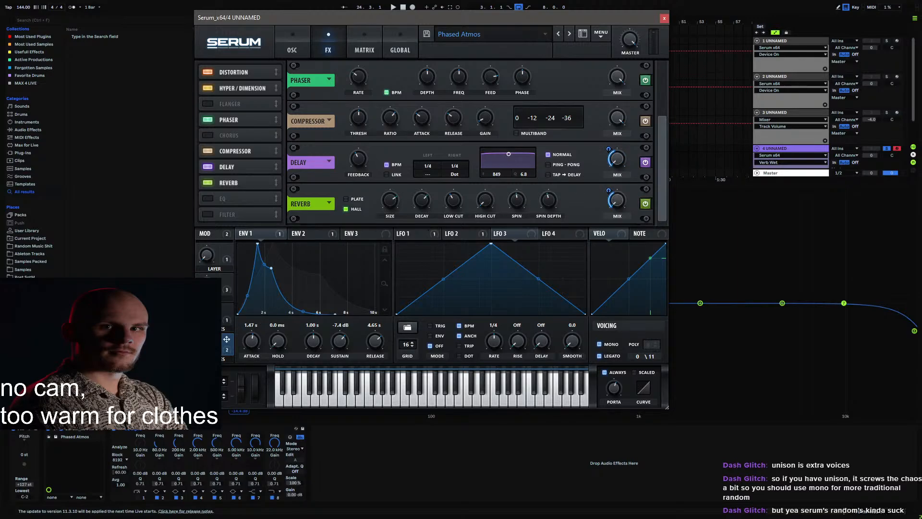
double_click(219, 359)
type("ambience")
Step: Sweep the AMBIENCE macro up and back down to 0% to test its range
left_click(226, 308)
left_click(226, 349)
left_click_drag(207, 344, 244, 211)
left_click_drag(207, 344, 192, 514)
Step: During playback, raise the delay's feedback and set its filter to about 580 Hz with a Q of 1.2
key("space")
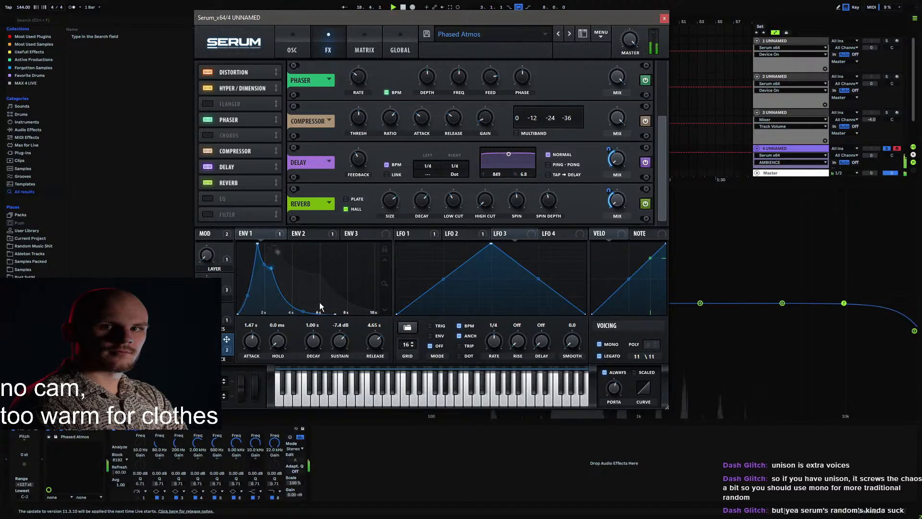
mouse_move(611, 186)
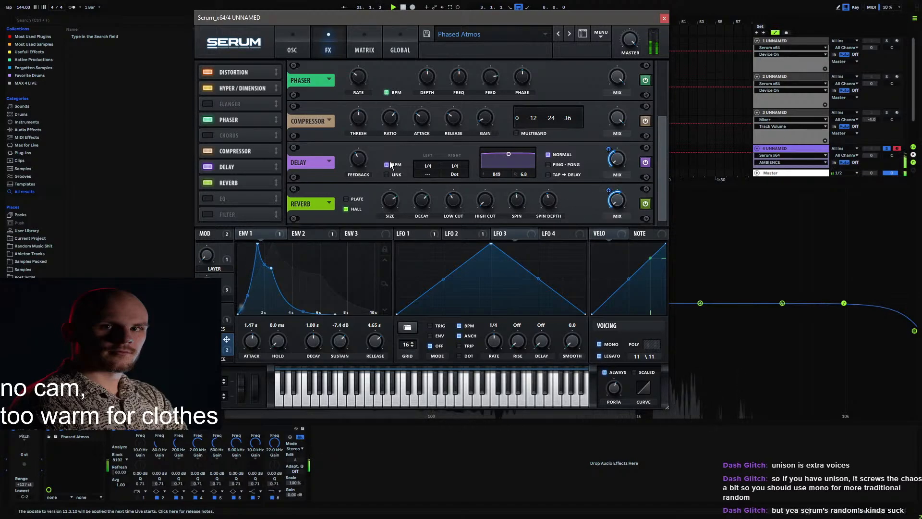
left_click_drag(364, 160, 378, 145)
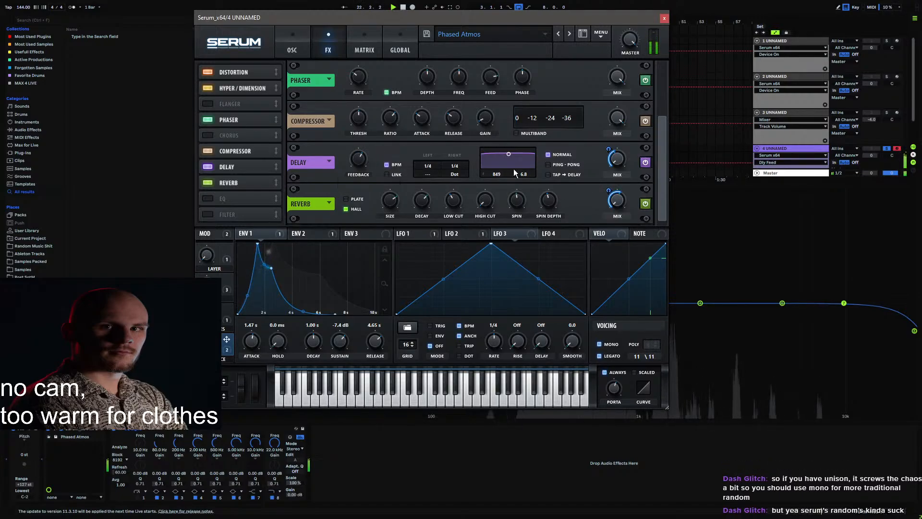
left_click_drag(509, 155, 506, 167)
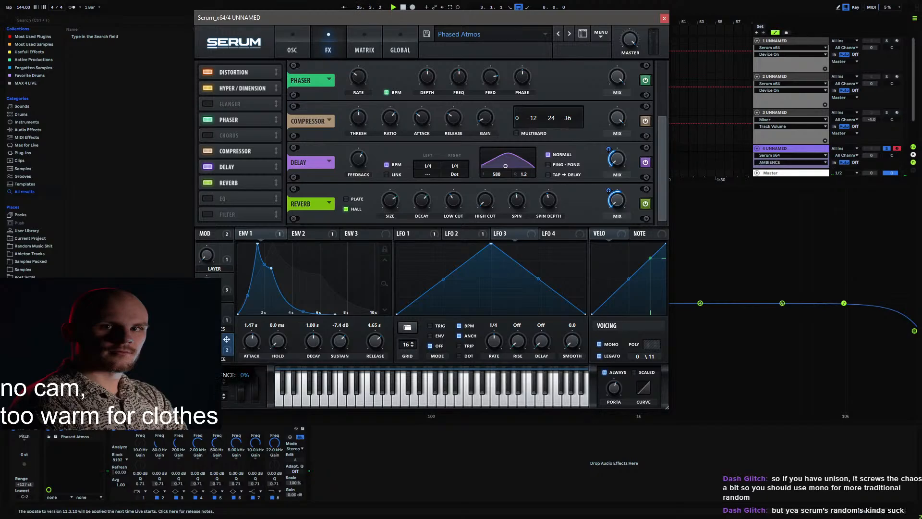
Step: Check the global chaos and unison settings, and try changing the unison voices of oscillator A
left_click(293, 47)
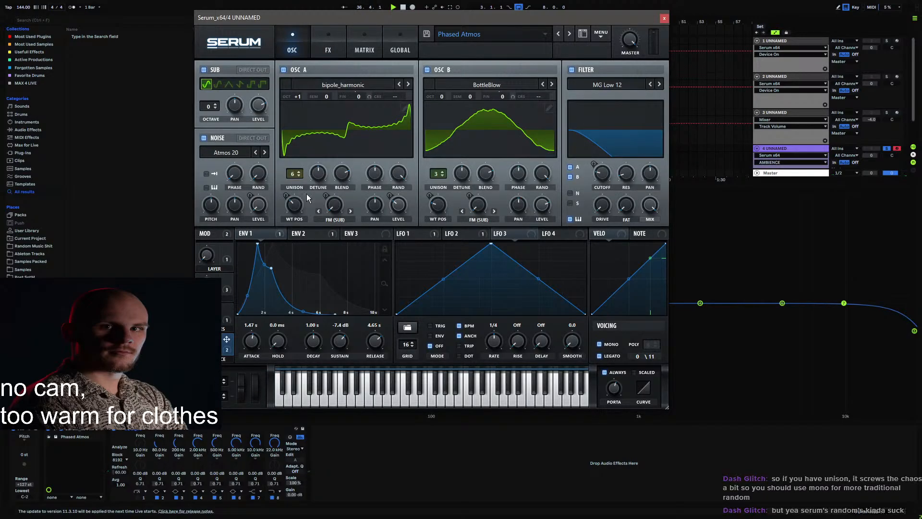
left_click(399, 45)
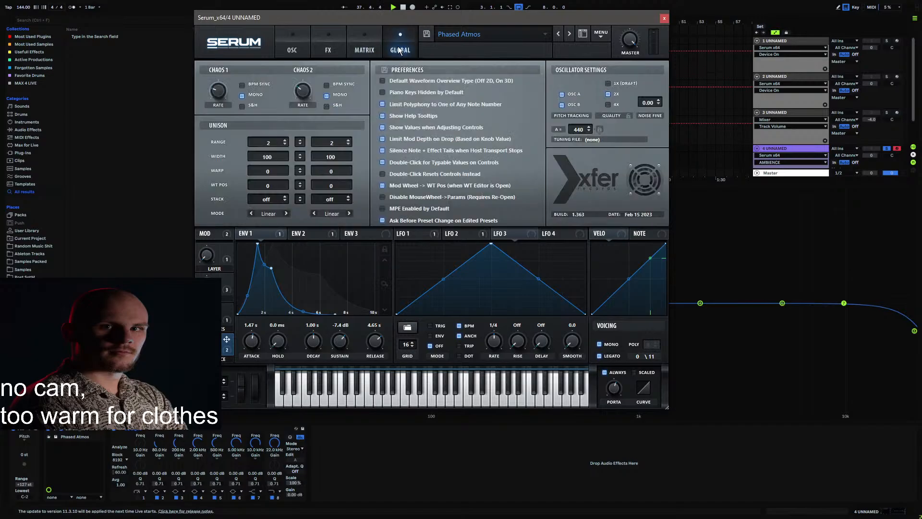
left_click(300, 42)
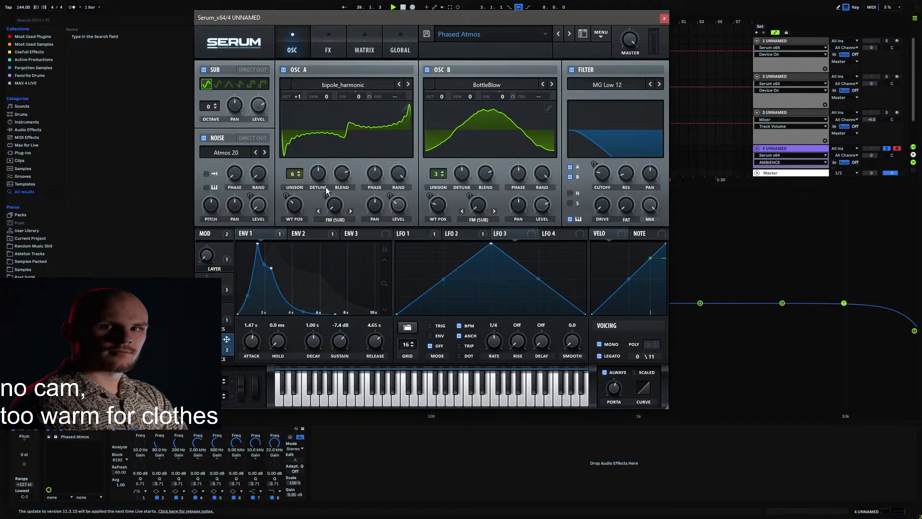
left_click(298, 175)
left_click(299, 171)
Step: Move the Serum window to uncover the arrangement, then select and play the fourth track's clip at bar 17
left_click_drag(418, 21, 406, 72)
left_click(402, 150)
key("space")
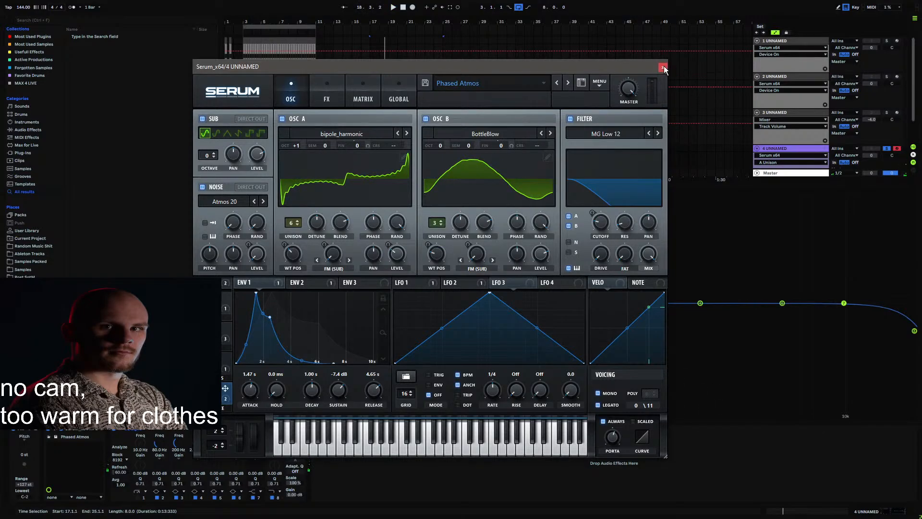
Step: Fill in the preset's author field and enter "Sliding Sine Atmos (Mod = Filter)" as its description
left_click(575, 101)
type("Projektor")
left_click(461, 97)
left_click(461, 98)
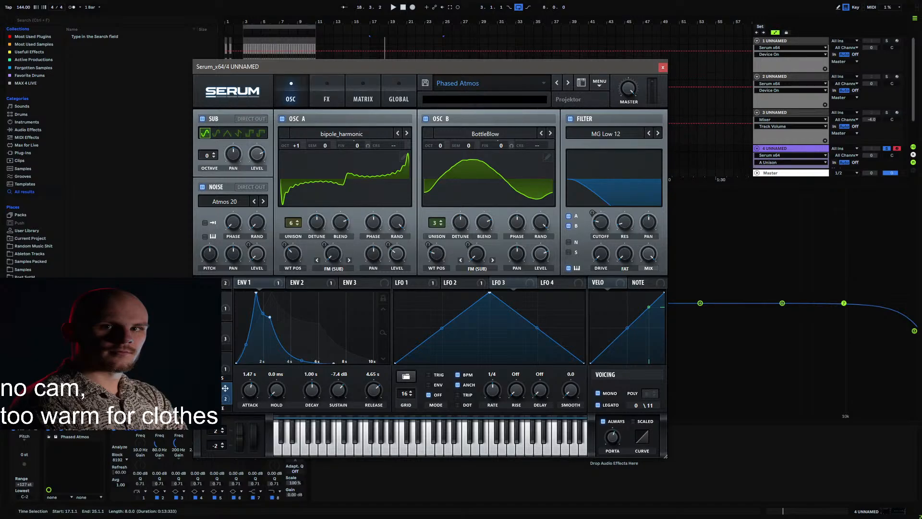
type("Sliding S")
type("ine Atmo")
type("s with nic")
key("BackSpace")
key("BackSpace")
key("BackSpace")
key("BackSpace")
key("BackSpace")
key("BackSpace")
key("BackSpace")
key("BackSpace")
type("()")
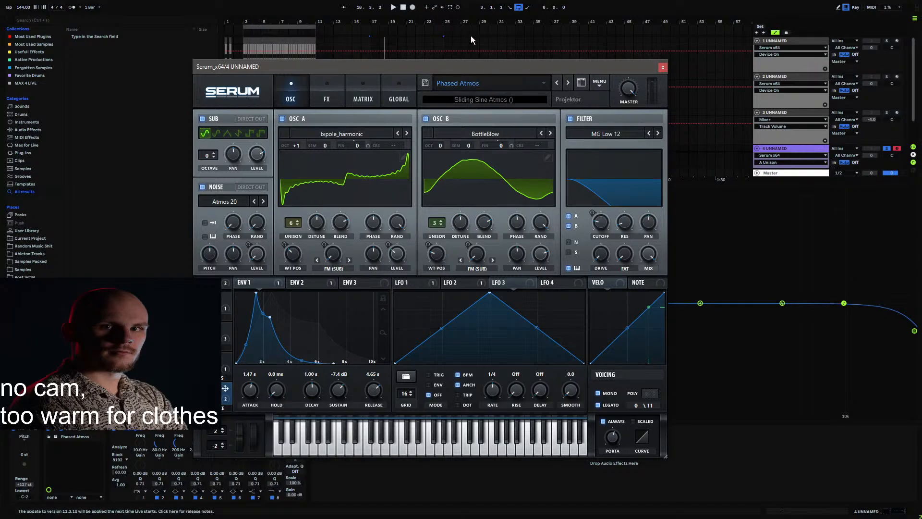
key("Left")
type("Mod = Filter")
Step: Save the preset as "[ATMOS] Sliding Sines" in the PPE Vol 3 TMP folder
left_click(426, 84)
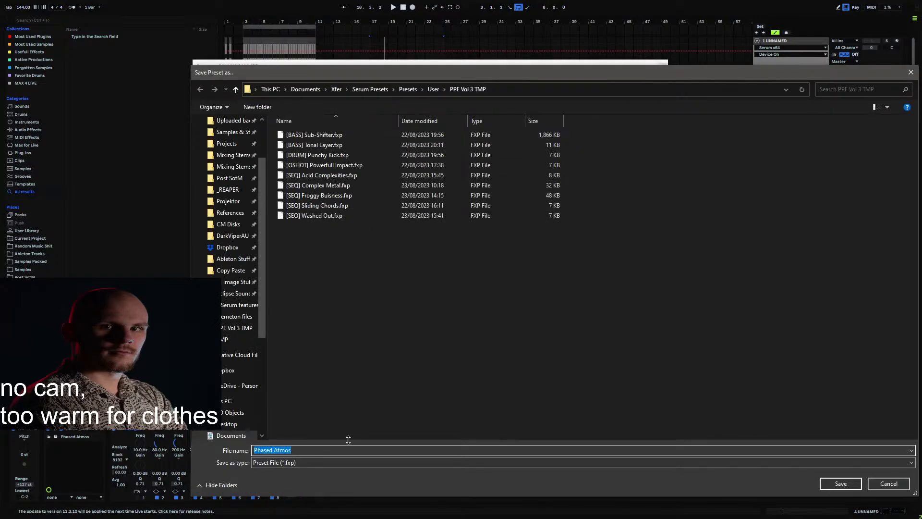
type("[AMO")
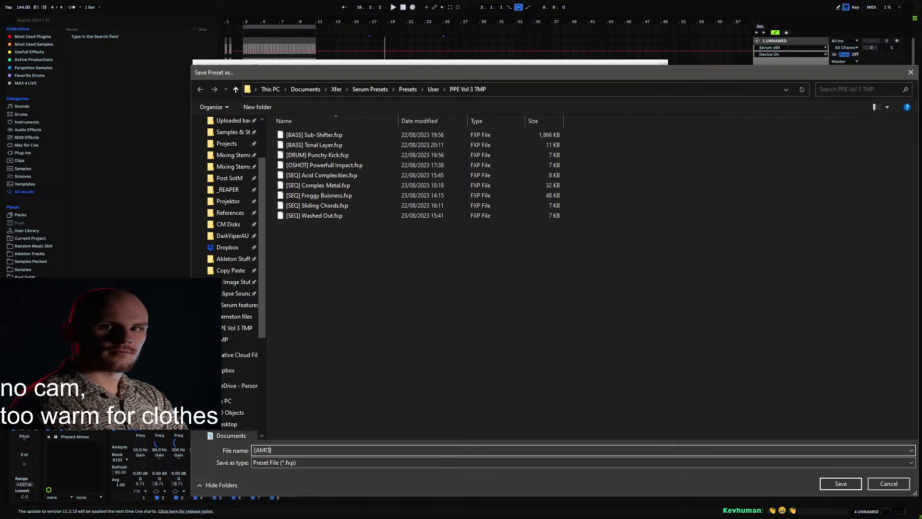
key("BackSpace")
type("T")
key("BackSpace")
key("BackSpace")
type("TMOS] Sliding Sined")
key("BackSpace")
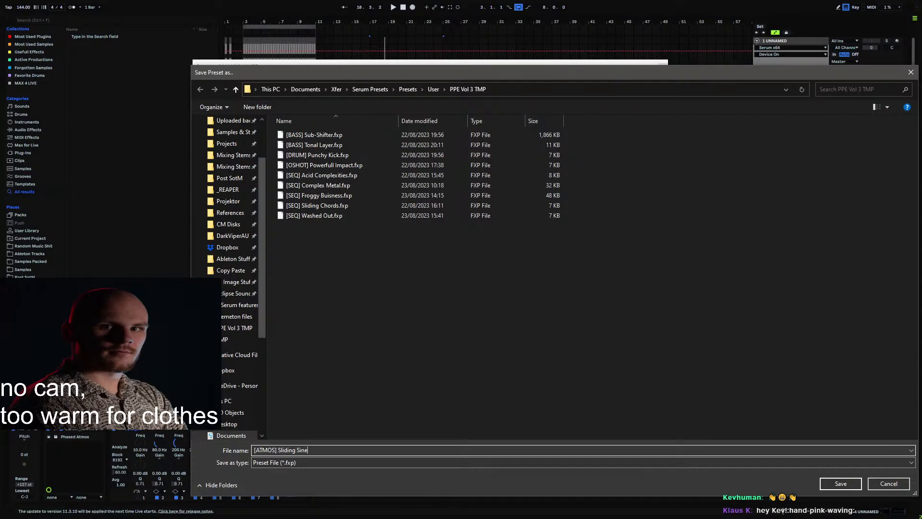
type("s")
left_click(840, 483)
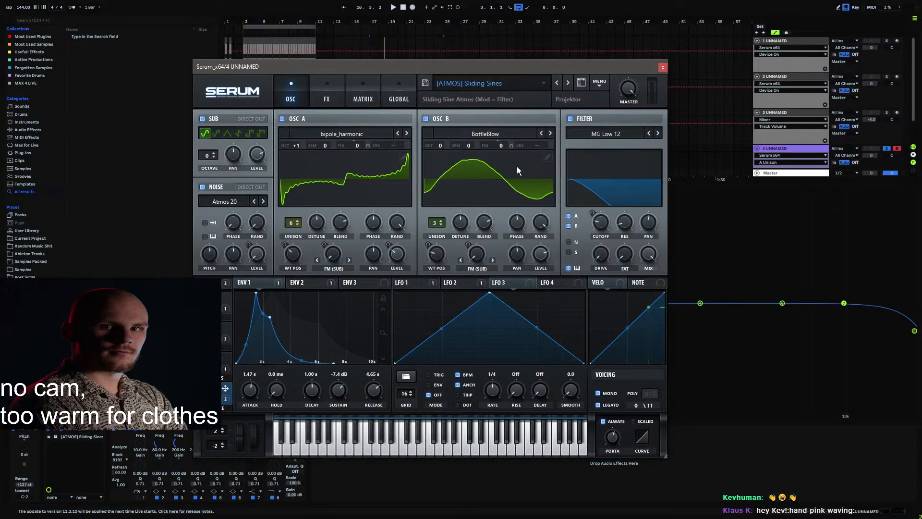
Step: Close the Serum window and play the fourth track's clip from bar 17
left_click(662, 67)
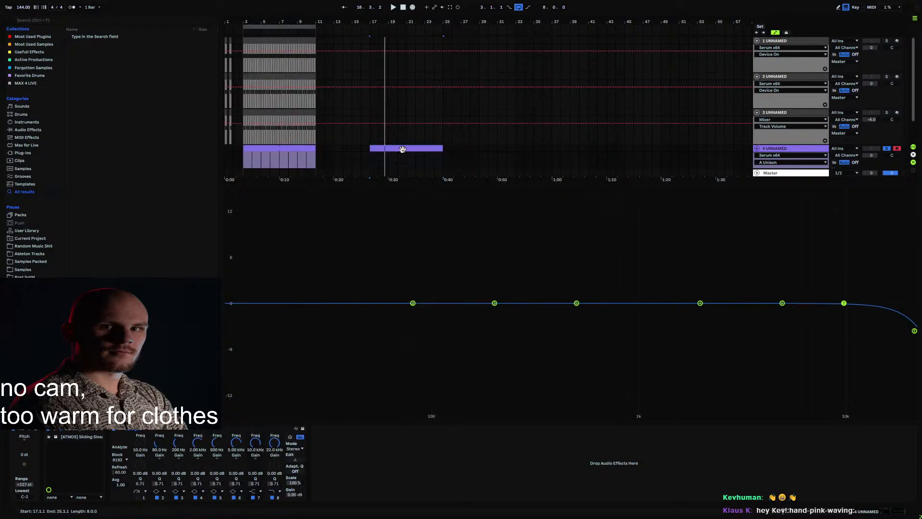
left_click(373, 160)
key("space")
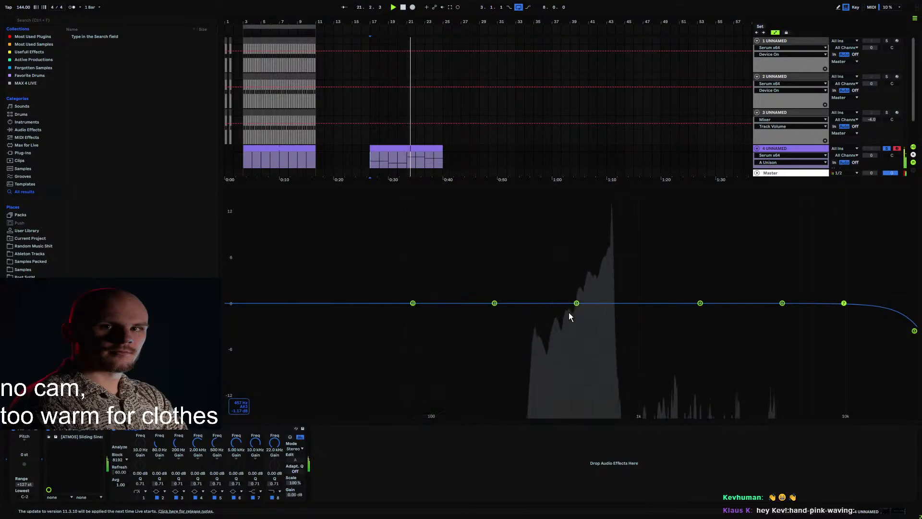
Step: Reopen Serum on the fourth track and inspect oscillator A's harmonics in the wavetable editor
left_click(63, 431)
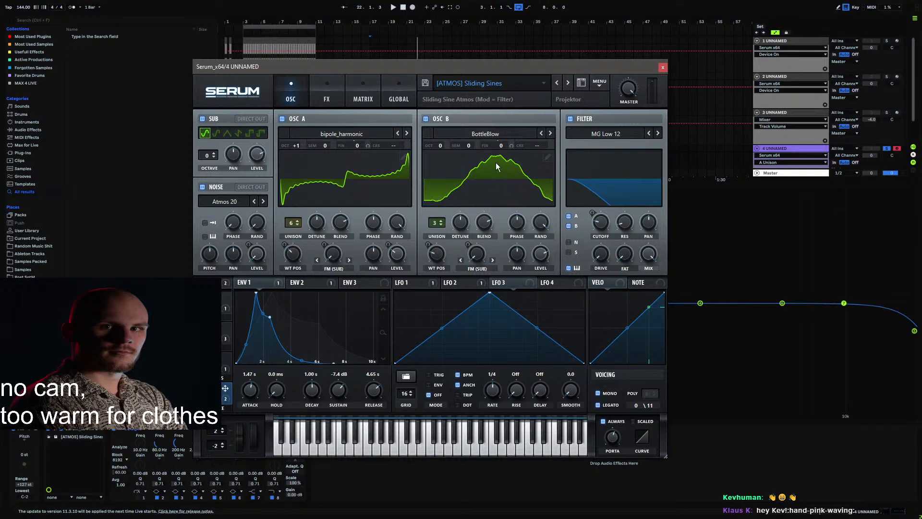
left_click(402, 158)
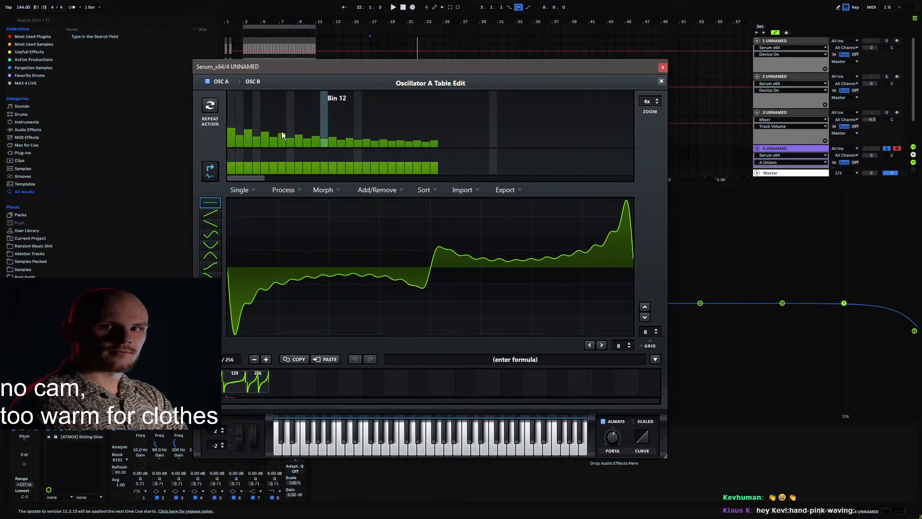
left_click(661, 81)
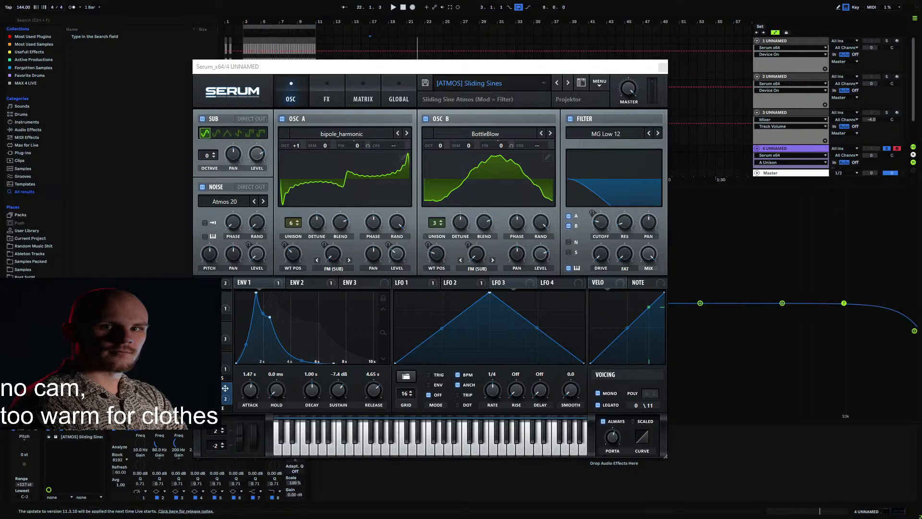
Step: Bring up the browser's Musicalyst Psybass page, look through its genre description and artists, and return to Ableton Live
left_click_drag(921, 144, 543, 88)
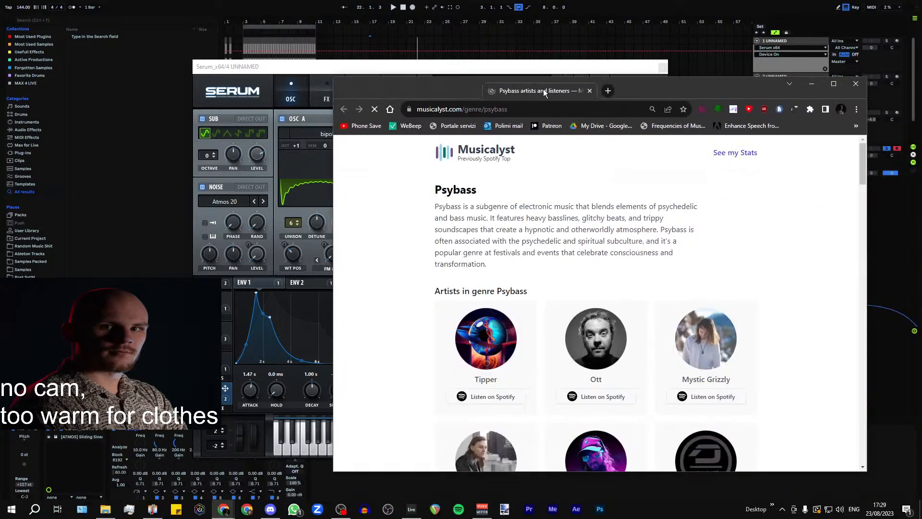
double_click(542, 98)
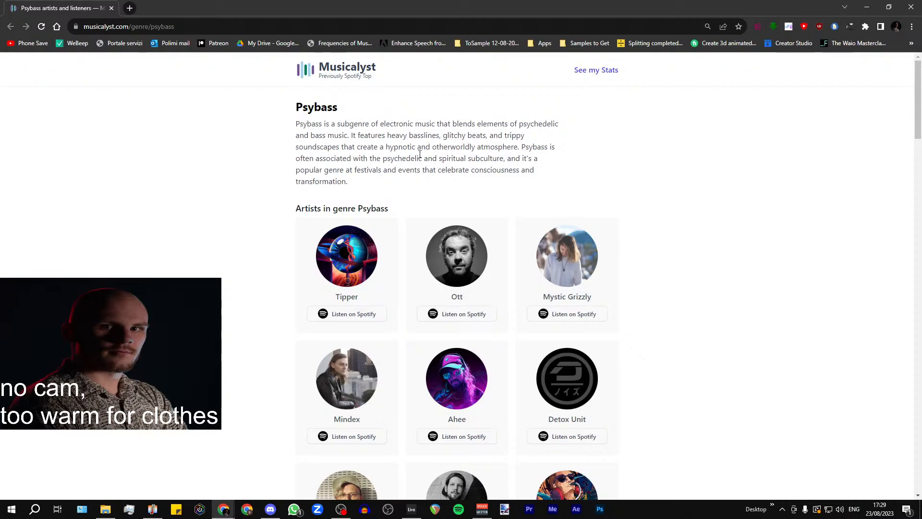
scroll(364, 147, "down", 1)
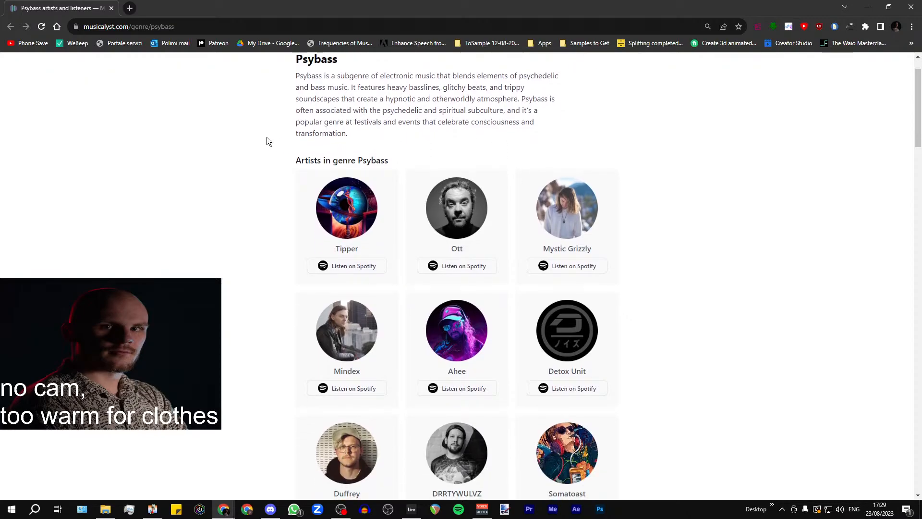
key("alt+Tab")
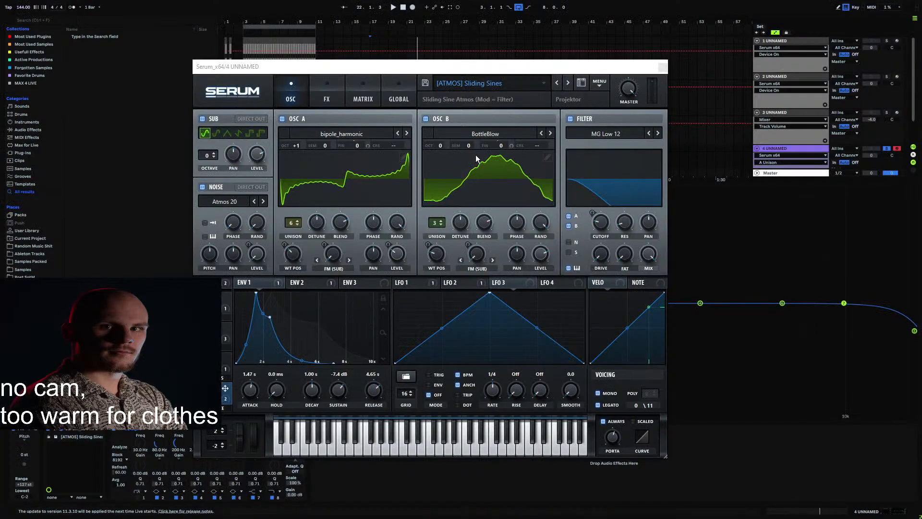
Step: Close the Serum window, collapse the expanded EQ display, and play the fourth track's clip
left_click(663, 68)
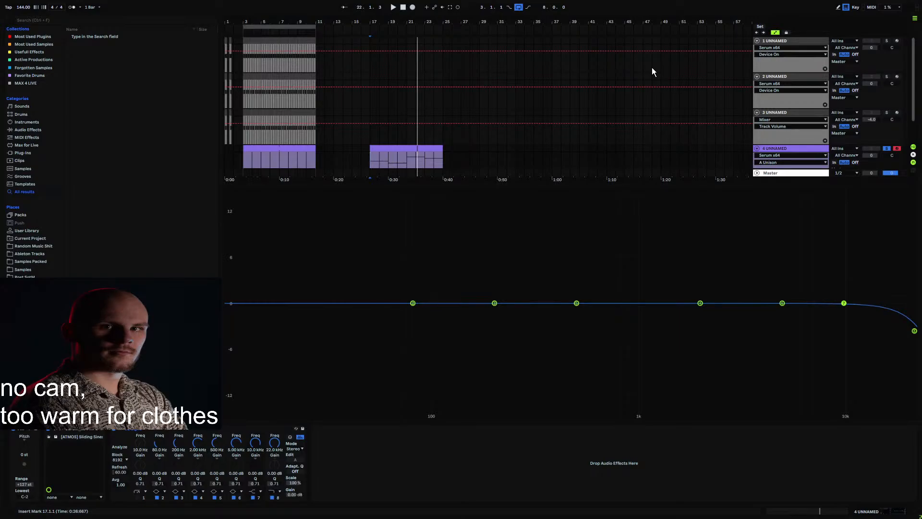
left_click(122, 428)
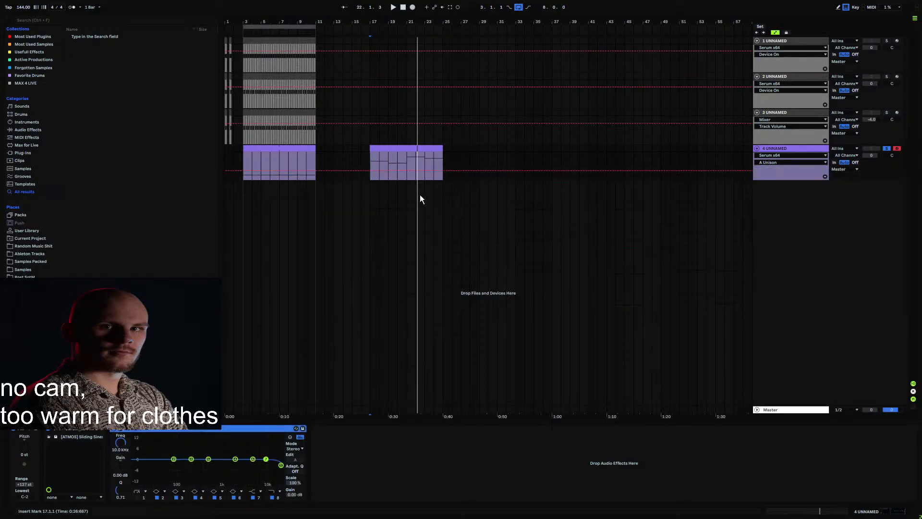
key("space")
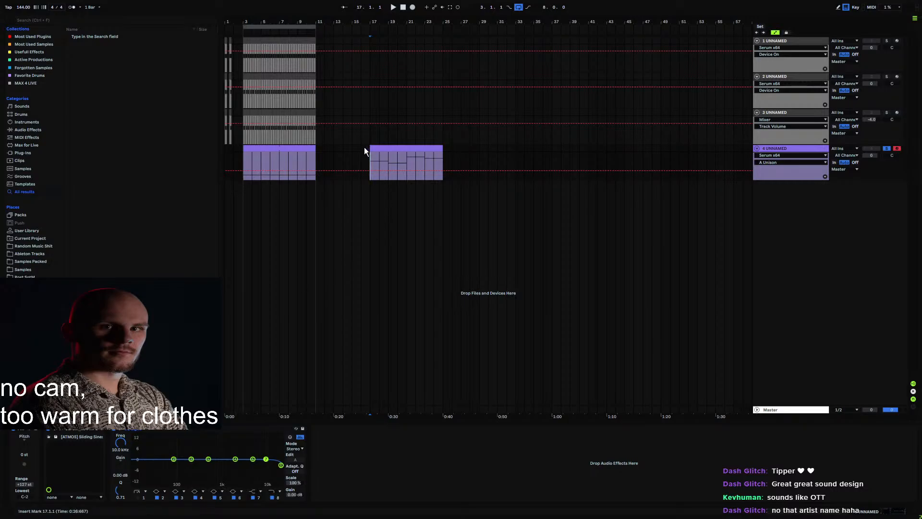
Step: Return to the fourth track's clip at bar 3, open Serum, and initialise the preset
left_click(244, 160)
left_click(75, 434)
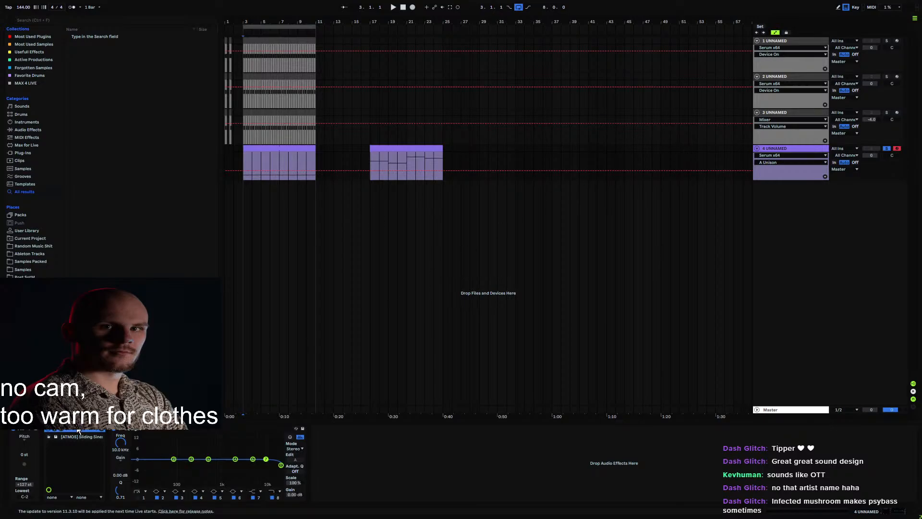
left_click(61, 427)
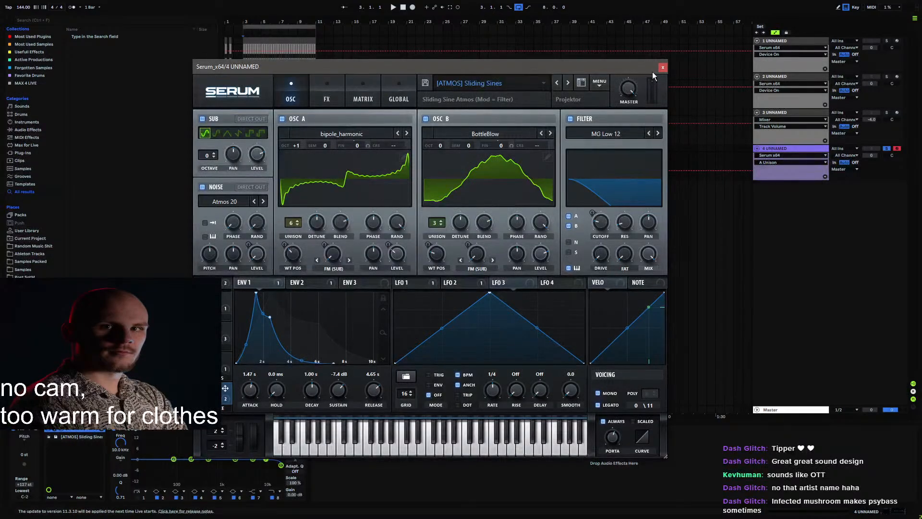
left_click(605, 87)
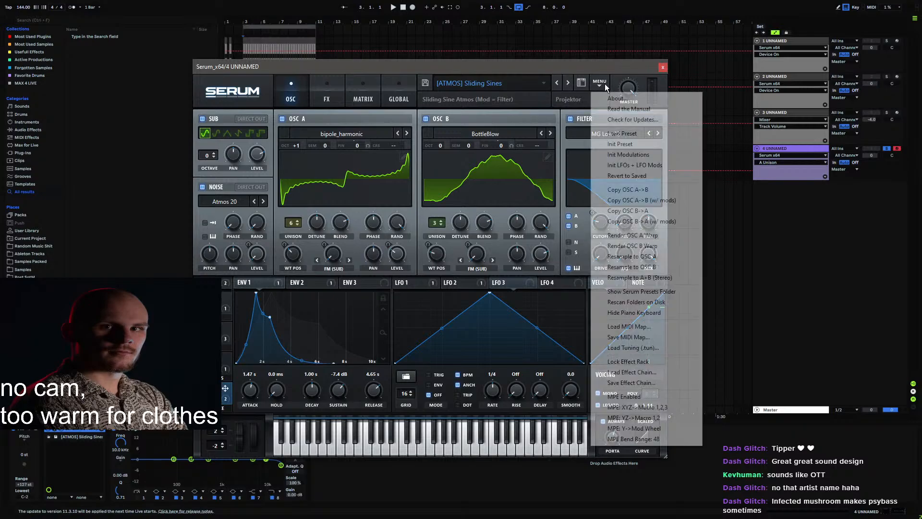
left_click(632, 145)
Step: Edit oscillator A's wavetable, removing the harmonics below bin 5 and above about bin 16, and clearing bin 21 to the end
left_click(403, 157)
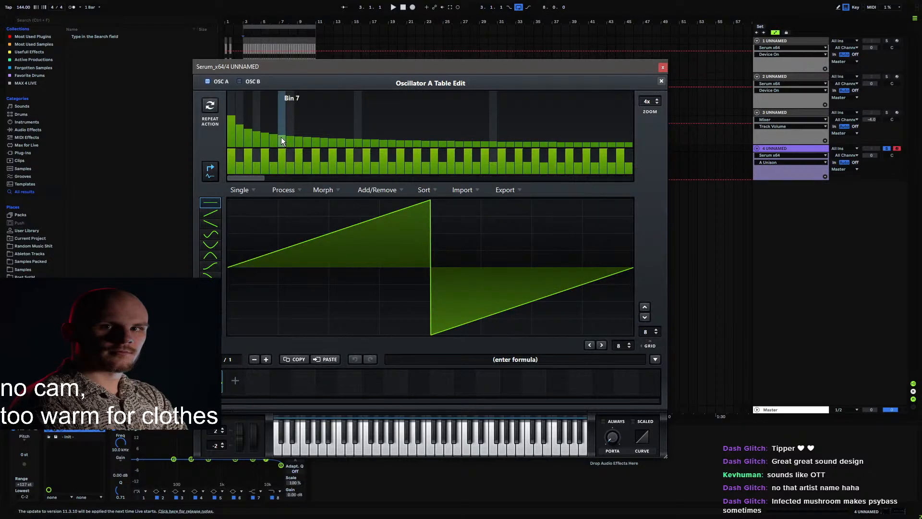
left_click_drag(281, 137, 228, 168)
mouse_move(401, 143)
left_mouse_down()
mouse_move(333, 140)
mouse_move(400, 157)
mouse_move(399, 131)
left_mouse_up()
right_click(401, 133)
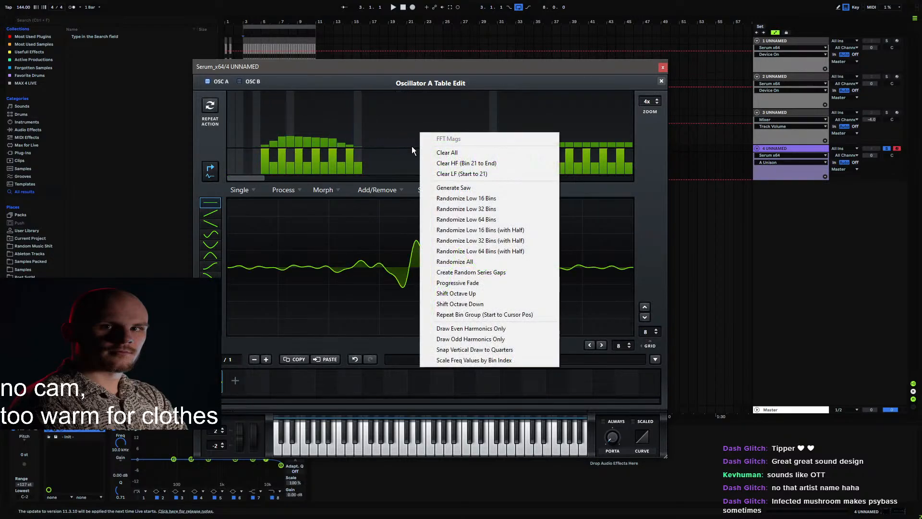
left_click(470, 163)
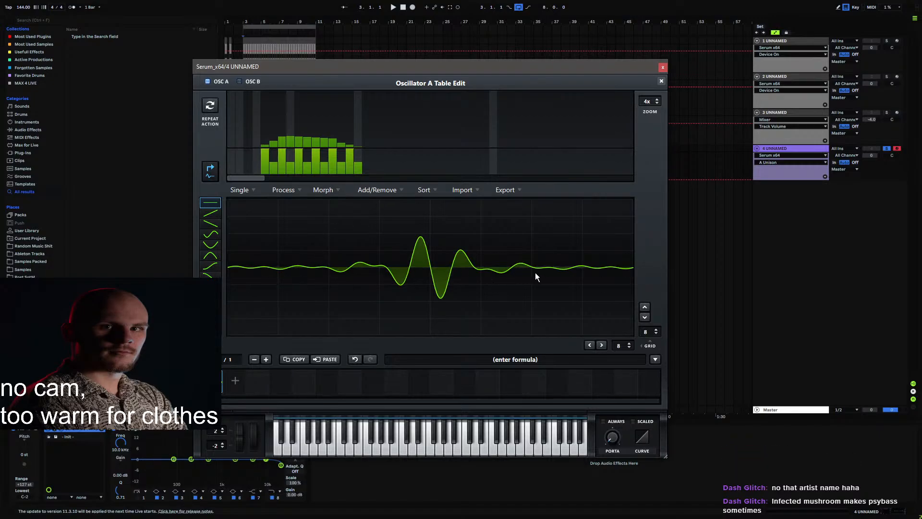
Step: Normalize oscillator A's waveform and close the wavetable editor
left_click(299, 193)
left_click(314, 204)
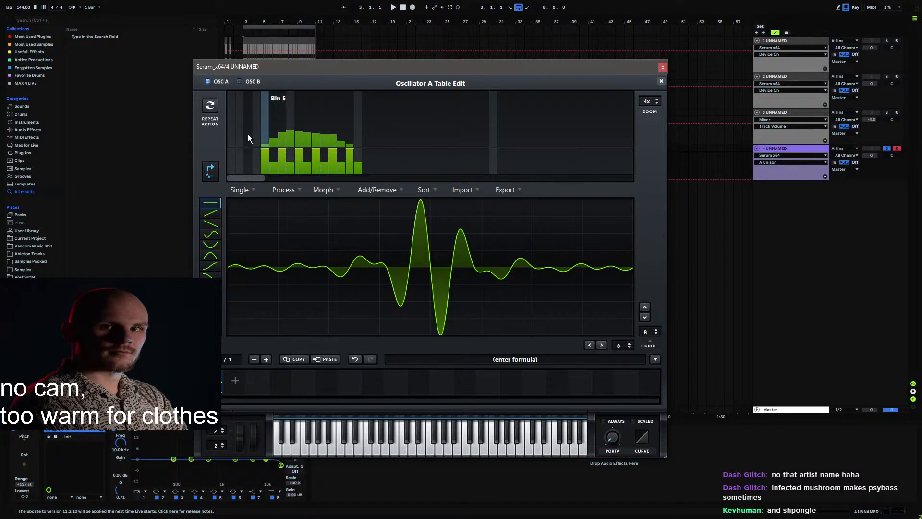
left_click(662, 80)
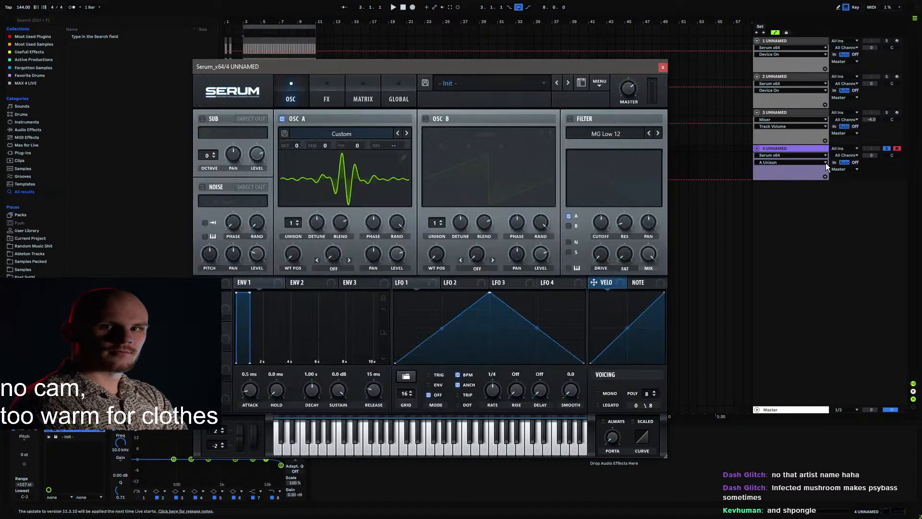
Step: Lower the computer keyboard's octave range to C1 to D2 and audition the patch with the Serum window beside the expanded EQ spectrum
left_click_drag(301, 66, 392, 12)
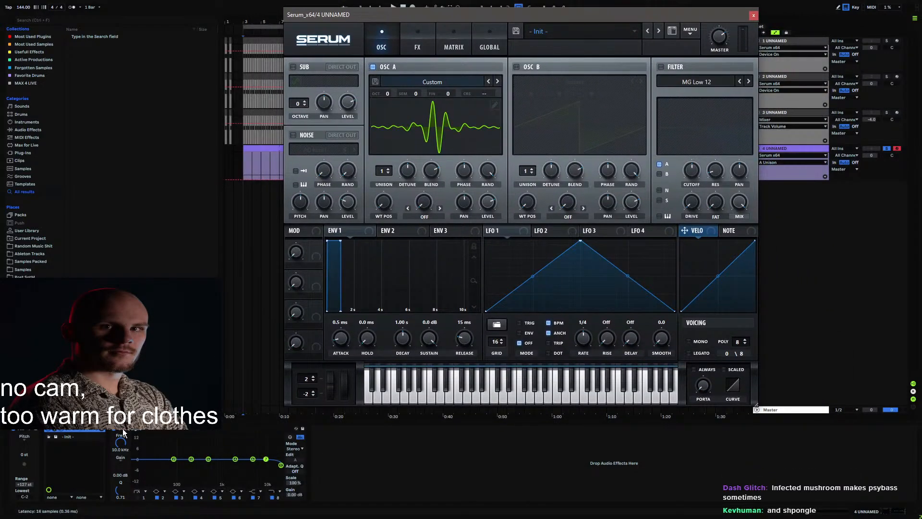
left_click_drag(472, 15, 196, 20)
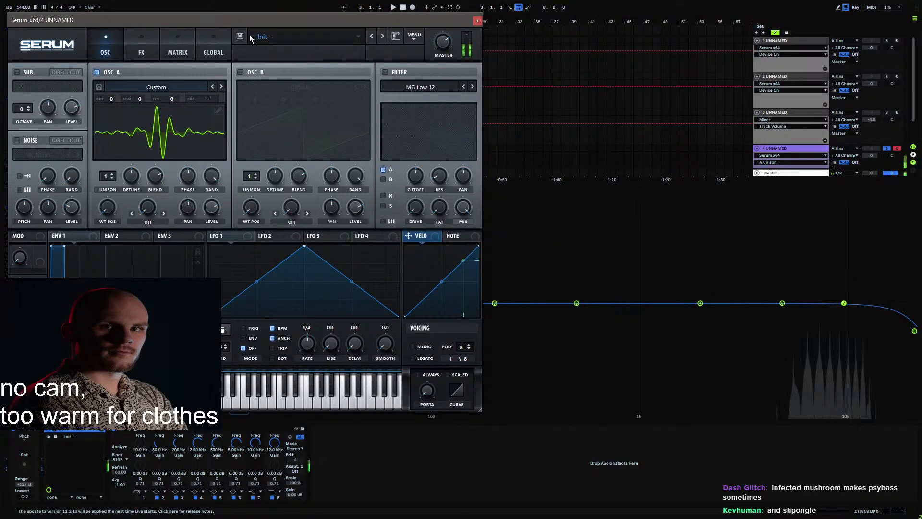
key("z")
key("z")
key("z")
key("u")
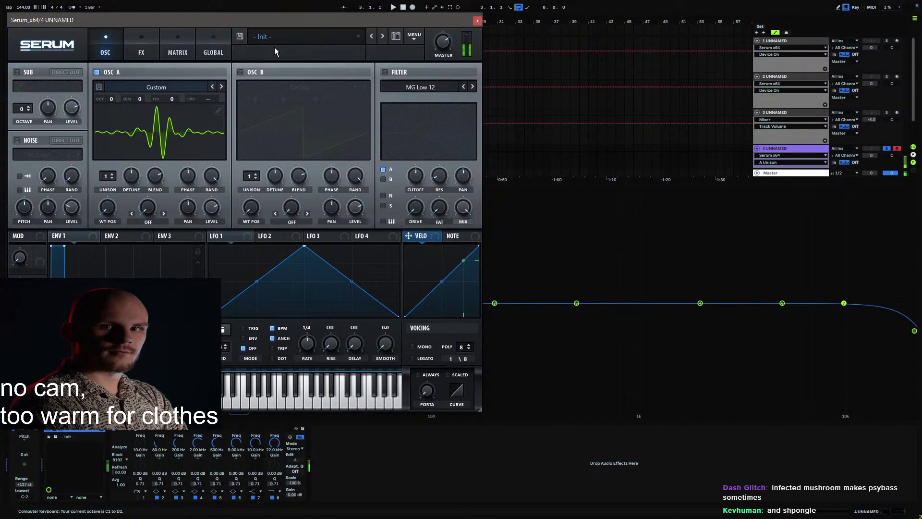
left_click_drag(216, 19, 291, 17)
Step: Set oscillator A to 6 unison voices and adjust its detune while playing a note
left_click(189, 174)
left_click(188, 174)
left_click(188, 174)
left_click(189, 174)
left_click(188, 174)
key("u")
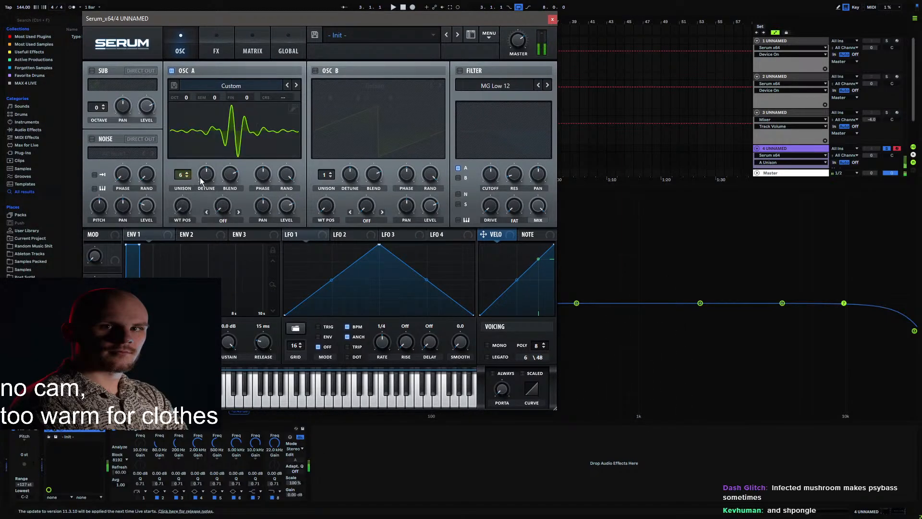
left_click_drag(207, 174, 212, 154)
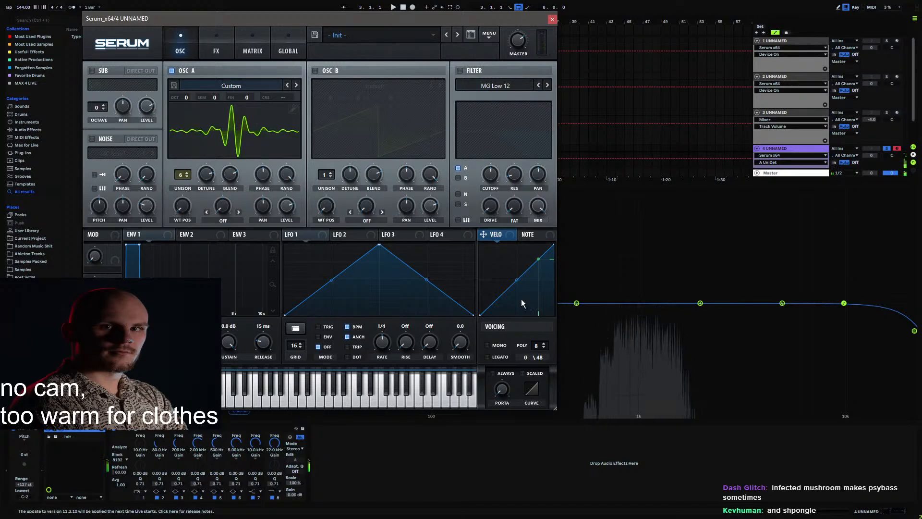
Step: Increase oscillator A to 12 unison voices and fine-tune the detune
left_click(186, 172)
left_click(186, 172)
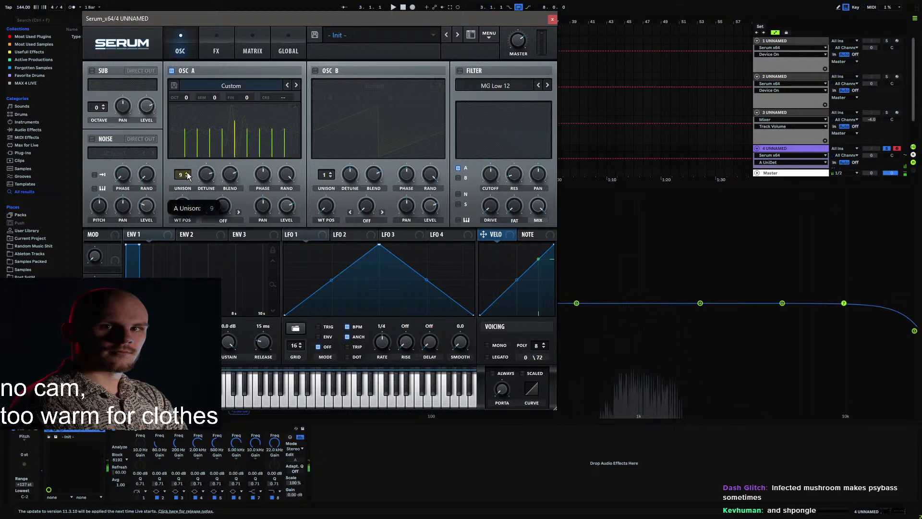
left_click(186, 172)
left_click(186, 172)
left_click(187, 172)
left_click(187, 172)
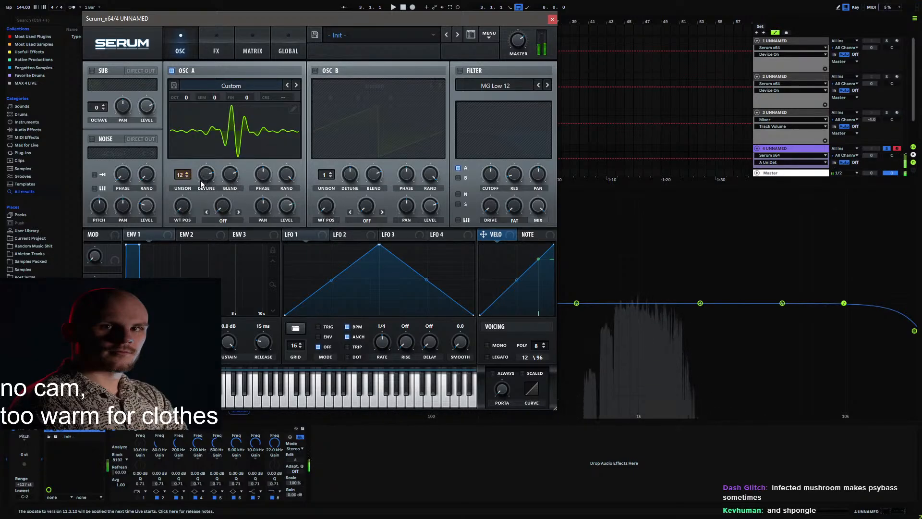
mouse_move(201, 177)
left_mouse_down()
mouse_move(196, 192)
mouse_move(206, 174)
left_mouse_up()
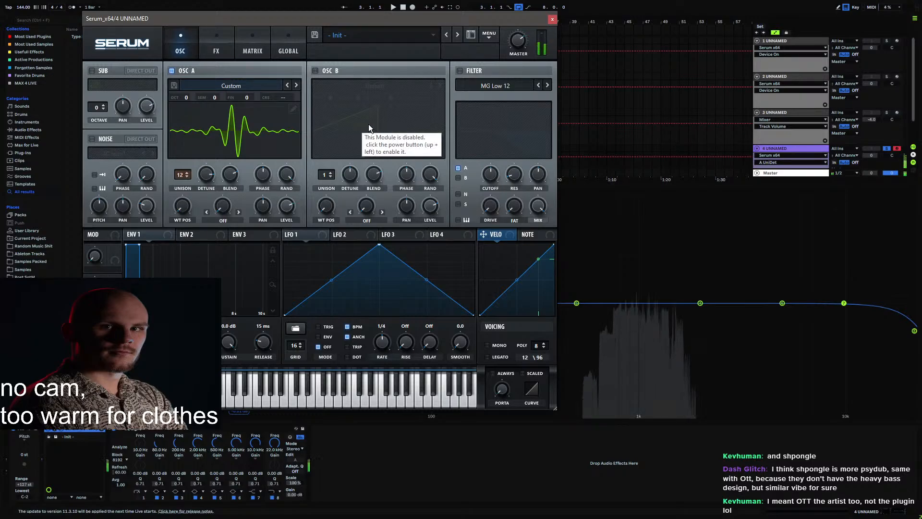
Step: Enable the MG Low 12 filter, raise its drive with a lower master volume, and set the cutoff to about 1083 Hz
left_click(460, 70)
mouse_move(503, 128)
left_mouse_down()
mouse_move(521, 154)
mouse_move(526, 127)
left_mouse_up()
left_click_drag(491, 205, 494, 165)
left_click_drag(521, 40, 522, 49)
left_click_drag(496, 179, 496, 176)
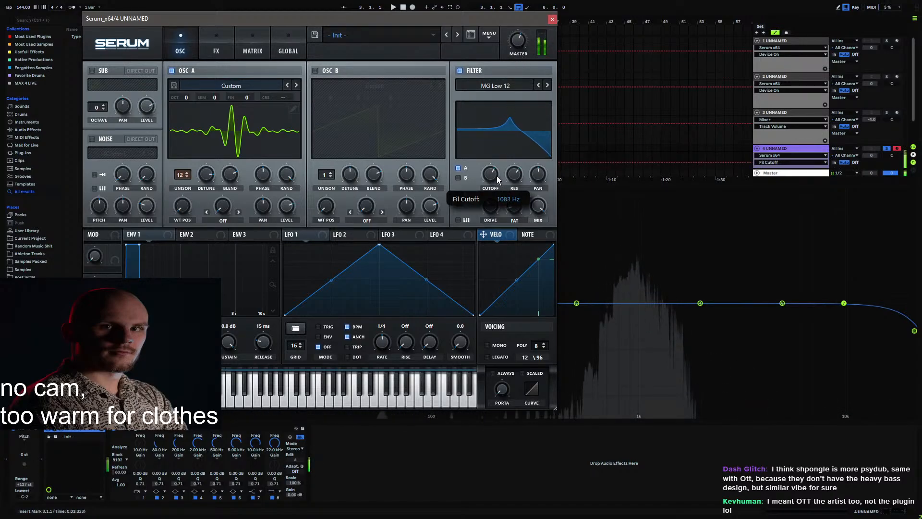
Step: Change the filter type to Reverb and lower its cutoff
left_click(491, 84)
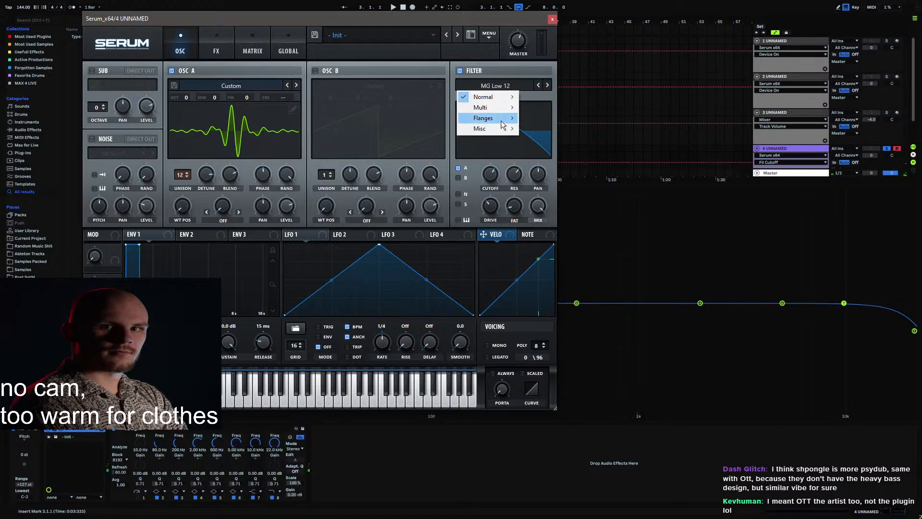
mouse_move(494, 128)
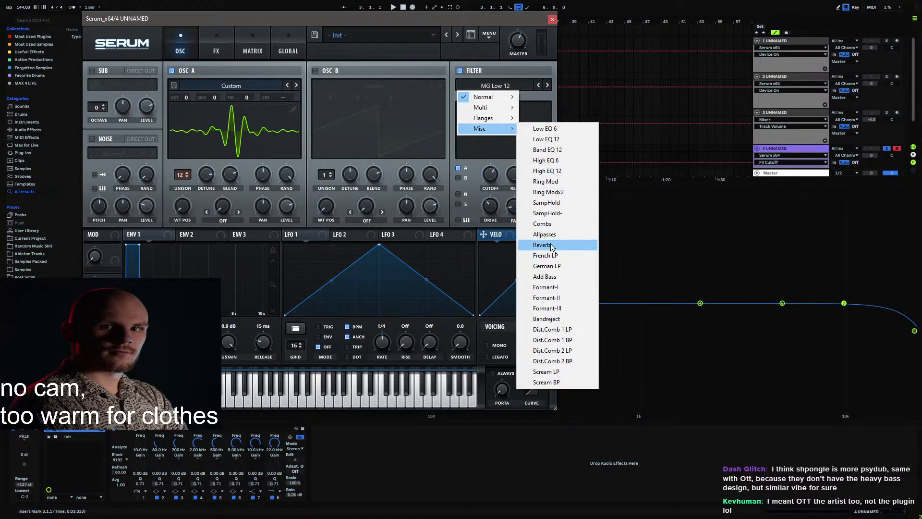
left_click(551, 244)
left_click_drag(492, 181, 489, 220)
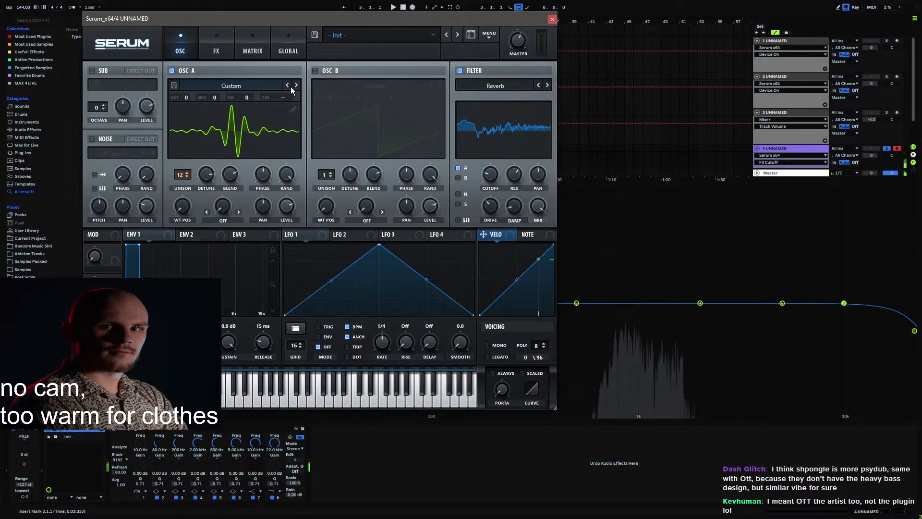
Step: Set LFO 1's rate to 1/2 and check the modulation options for oscillator A's coarse pitch
left_click_drag(382, 341, 373, 357)
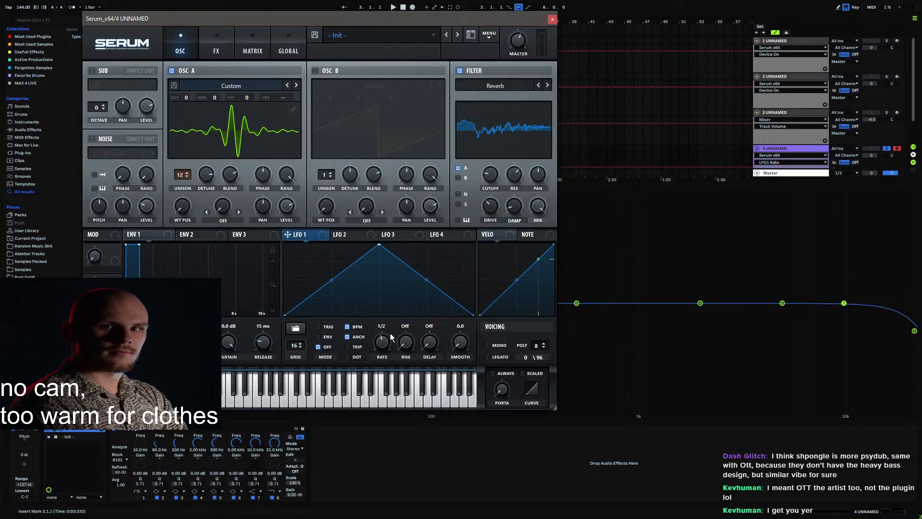
left_click(288, 48)
left_click(165, 53)
right_click(295, 96)
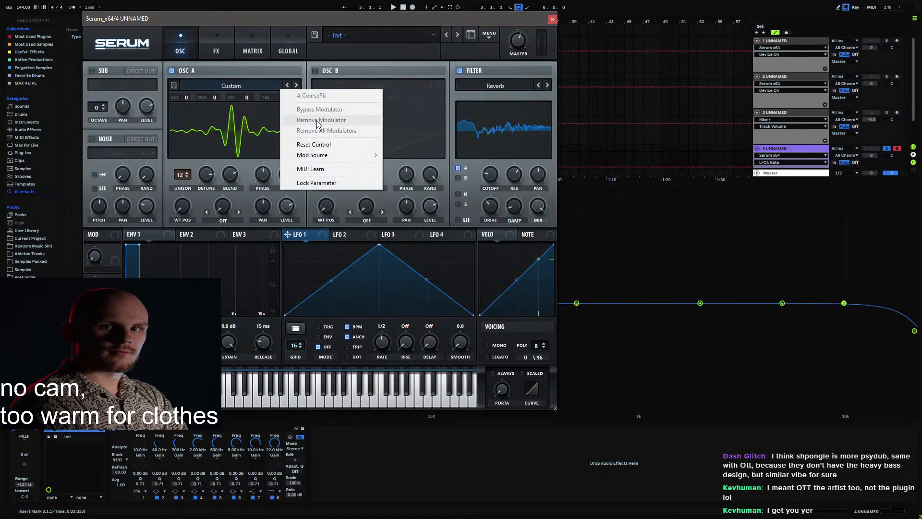
Step: Enable the noise oscillator with AC hum1, lower its pitch, and reduce its level to about 5%
left_click(90, 139)
left_click(90, 139)
left_click(113, 153)
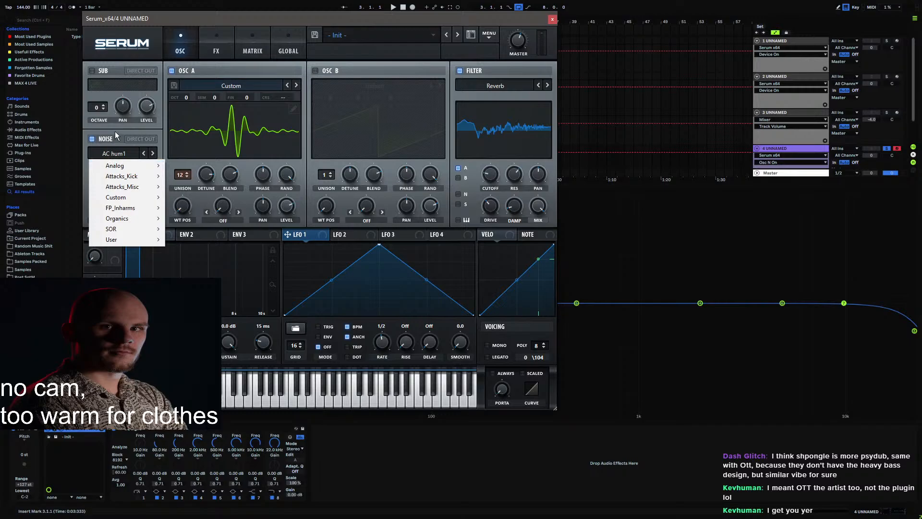
left_click(115, 131)
left_click_drag(102, 205, 102, 260)
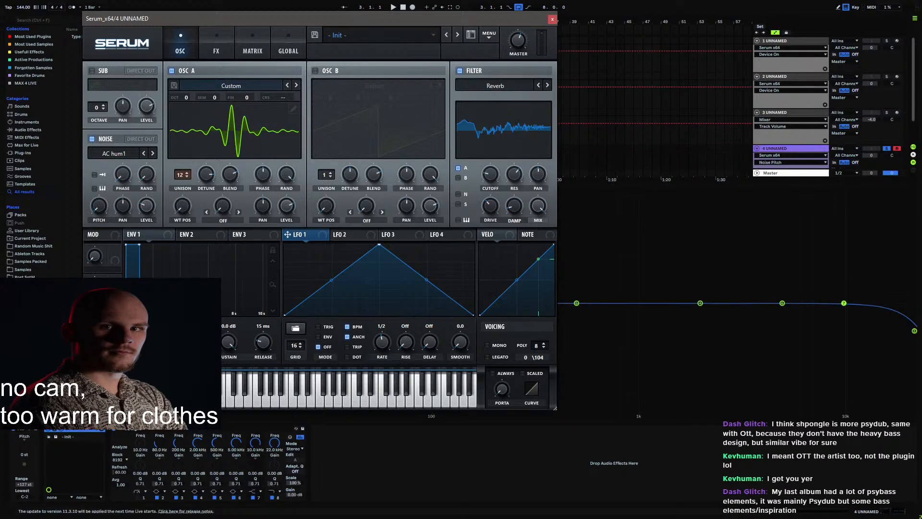
left_click_drag(146, 206, 143, 230)
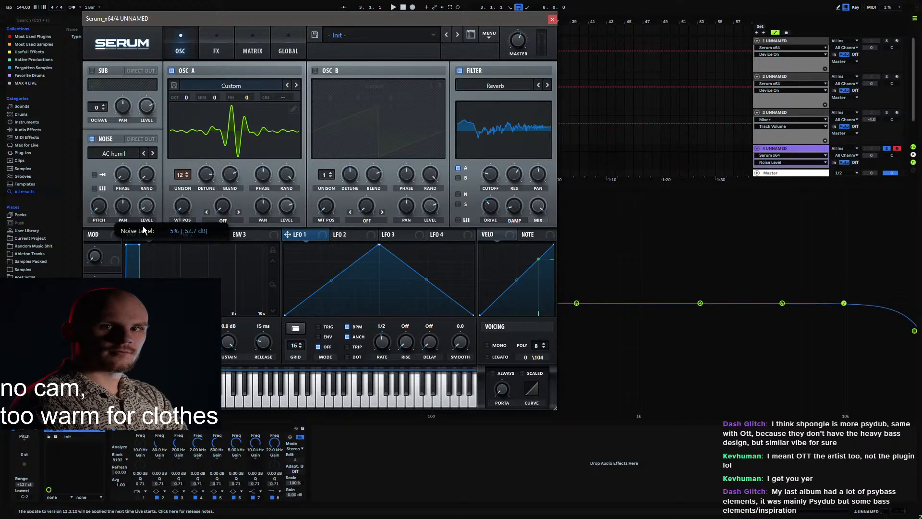
Step: Assign Noise OSC as the modulation source for oscillator A's coarse pitch and raise the noise pitch slightly
right_click(292, 92)
mouse_move(343, 158)
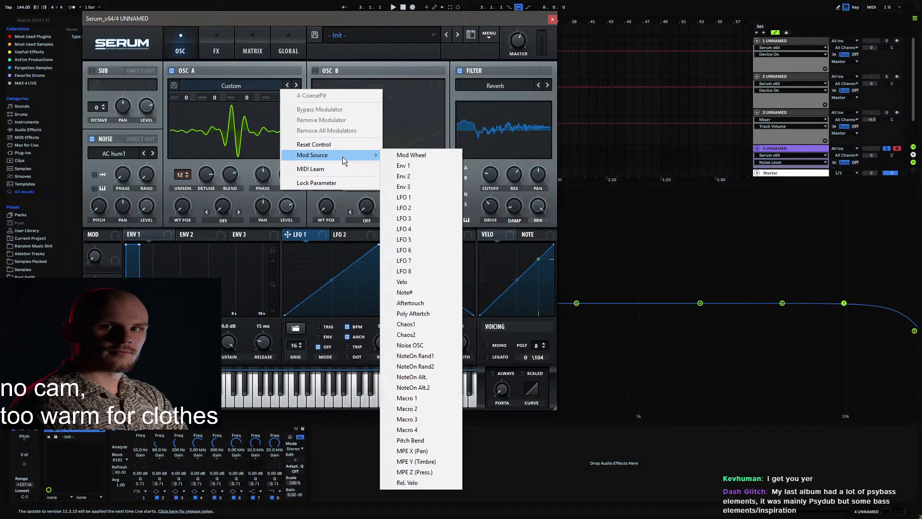
left_click(416, 345)
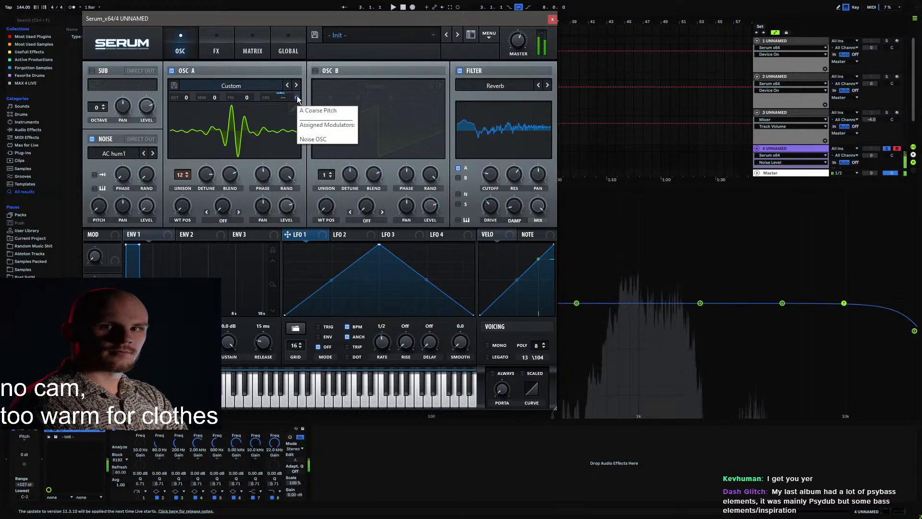
left_click(103, 205)
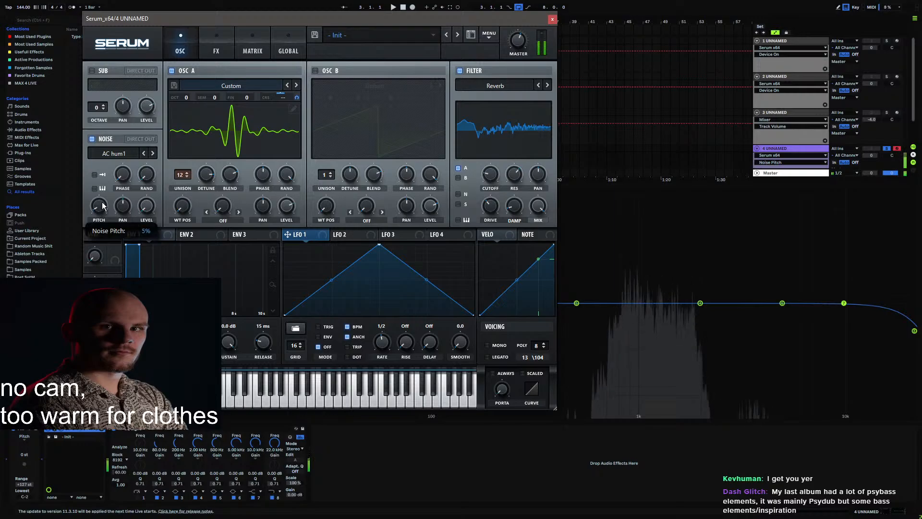
left_click_drag(103, 206, 104, 203)
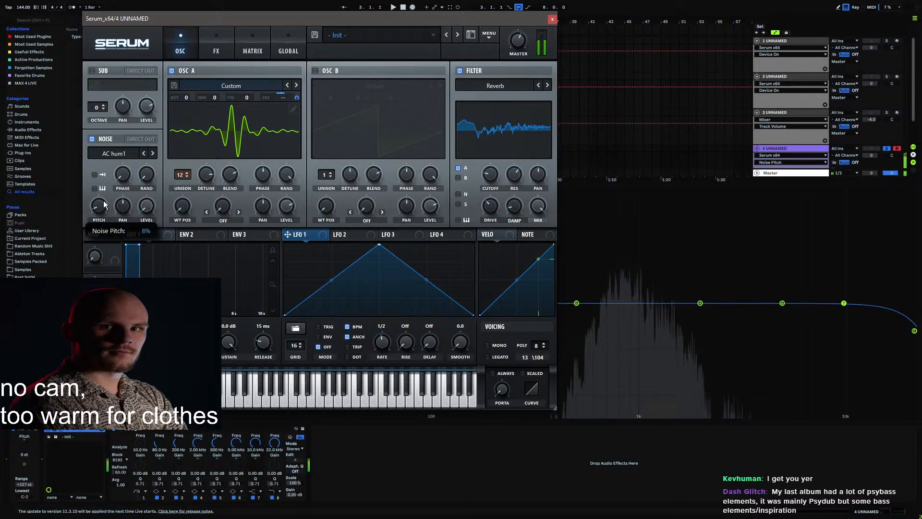
left_click_drag(104, 204, 107, 202)
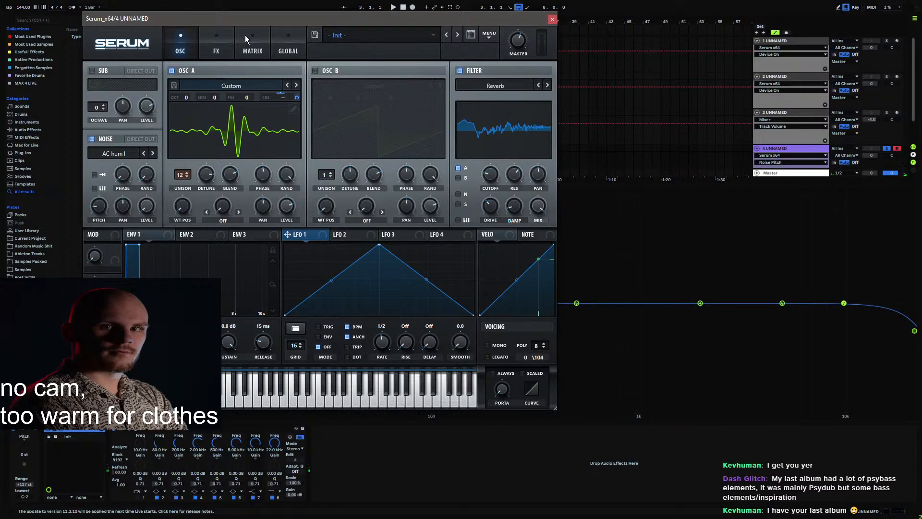
Step: Load the BrightWhite analog sample into the noise oscillator and audition a note
left_click_drag(257, 19, 312, 33)
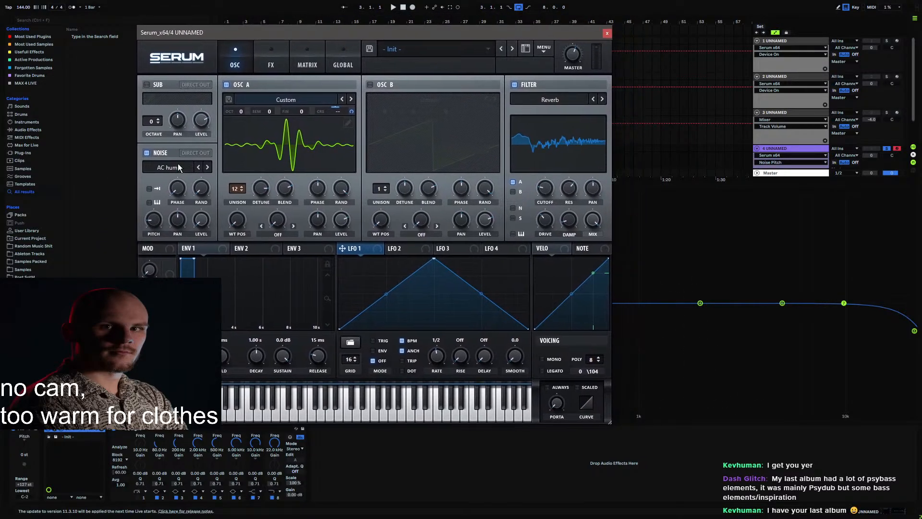
left_click(194, 170)
mouse_move(175, 179)
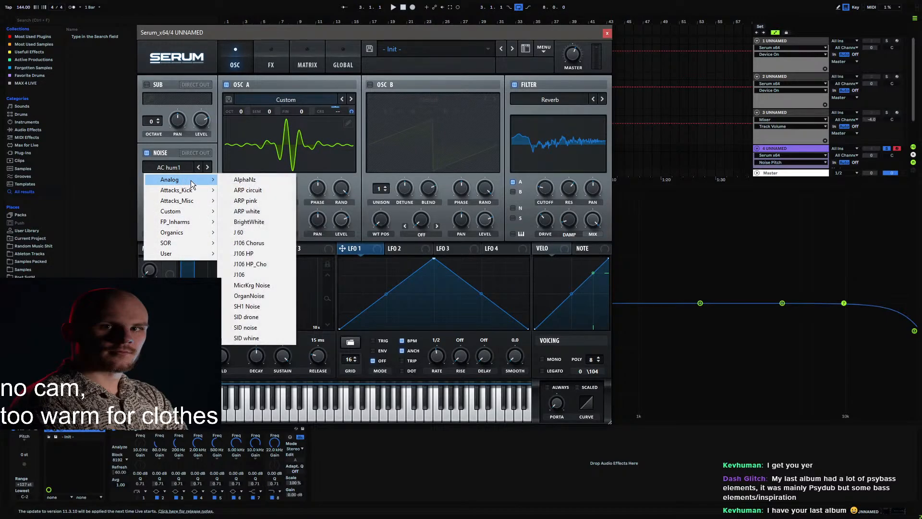
left_click(249, 223)
key("f")
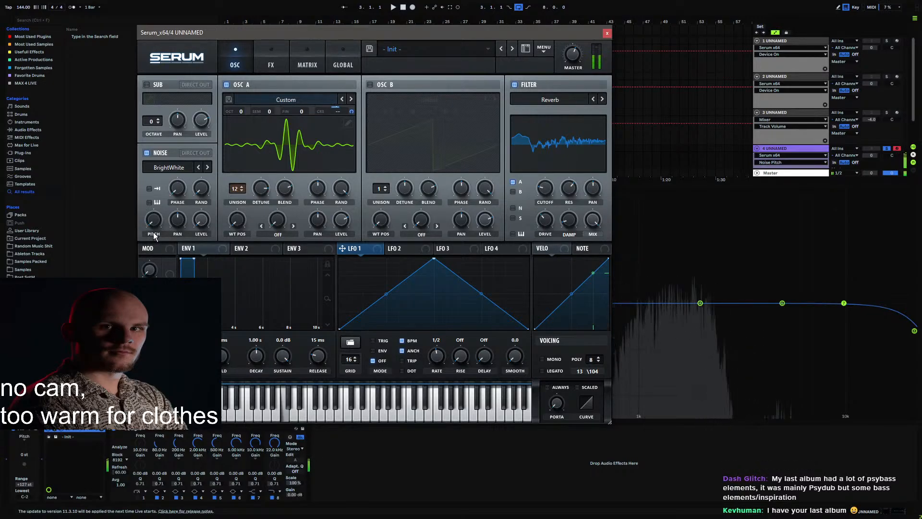
Step: Shape LFO 1 into a bent falling ramp at a 1/16 rate and assign it to oscillator A's level
left_click_drag(433, 259, 340, 258)
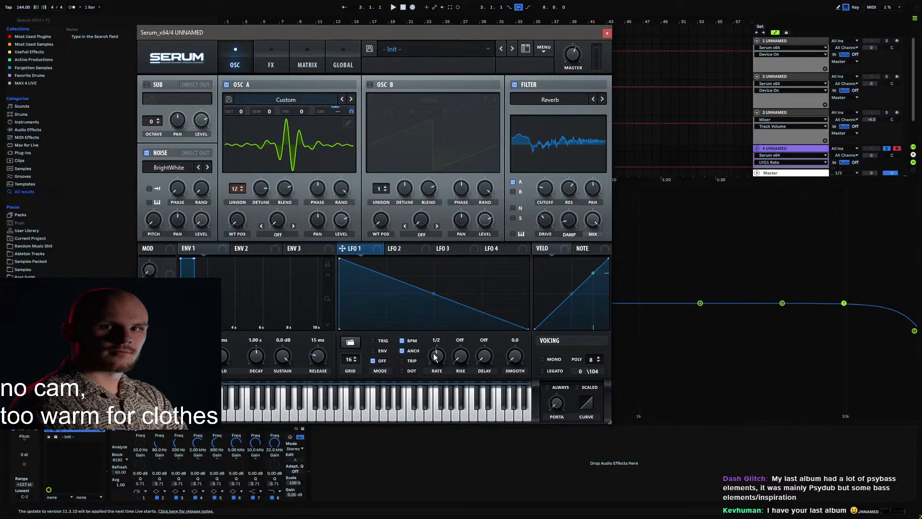
left_click_drag(435, 354, 447, 350)
left_click_drag(342, 248, 341, 220)
left_click_drag(434, 293, 434, 267)
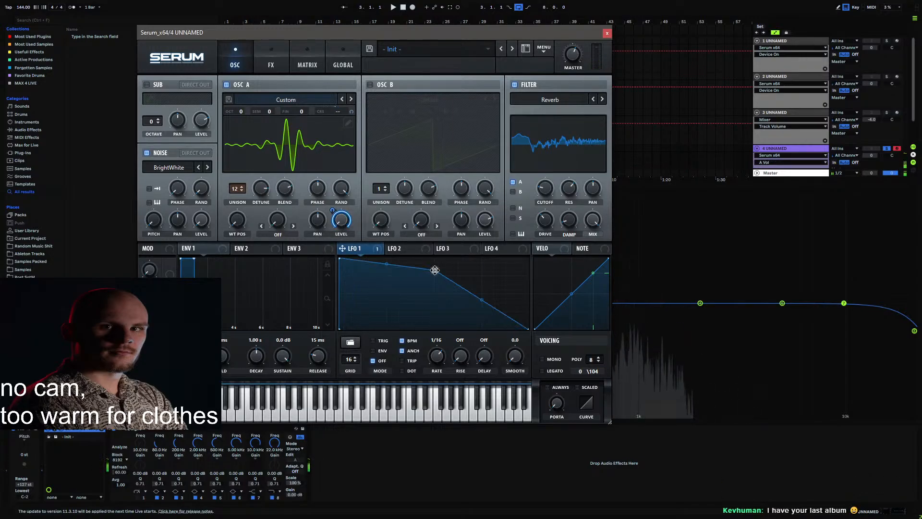
Step: Add a low point with a curved, steep drop in LFO 1's second half and enable the Hyper/Dimension effect
double_click(473, 321)
left_click_drag(473, 320, 446, 310)
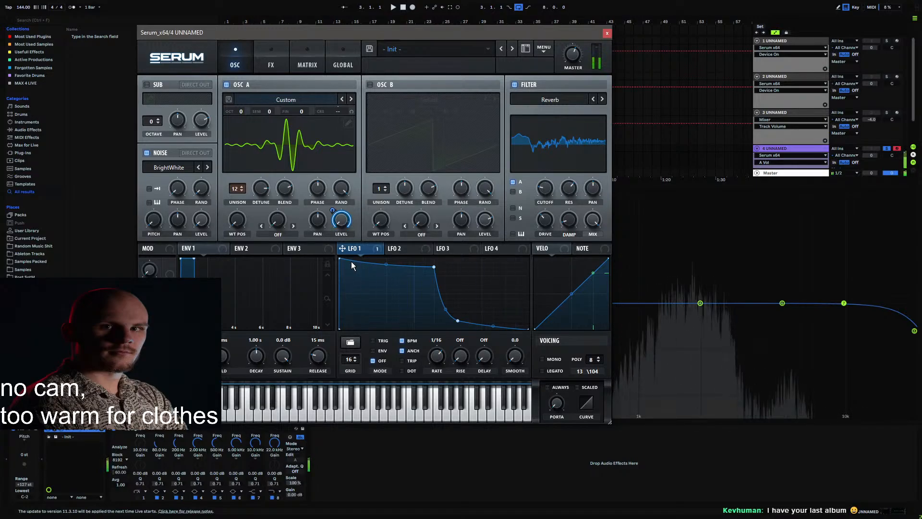
left_click(270, 67)
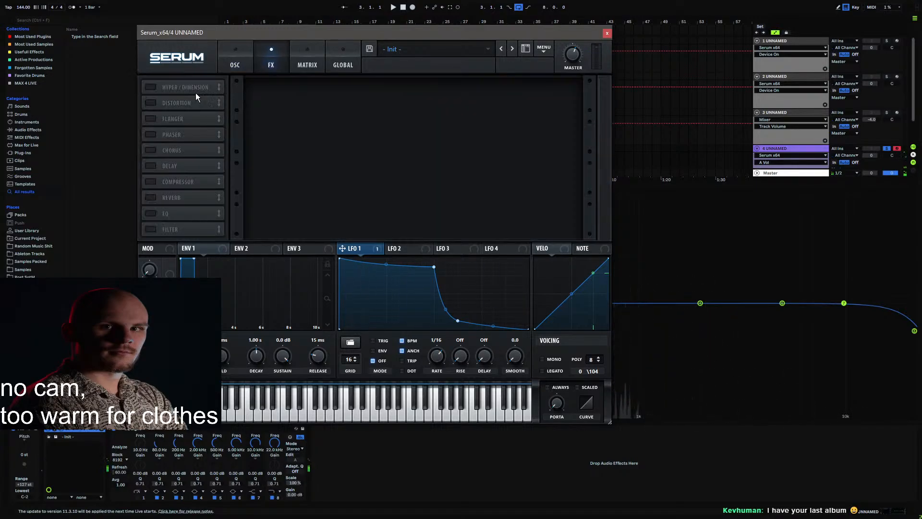
left_click(149, 87)
left_click(234, 62)
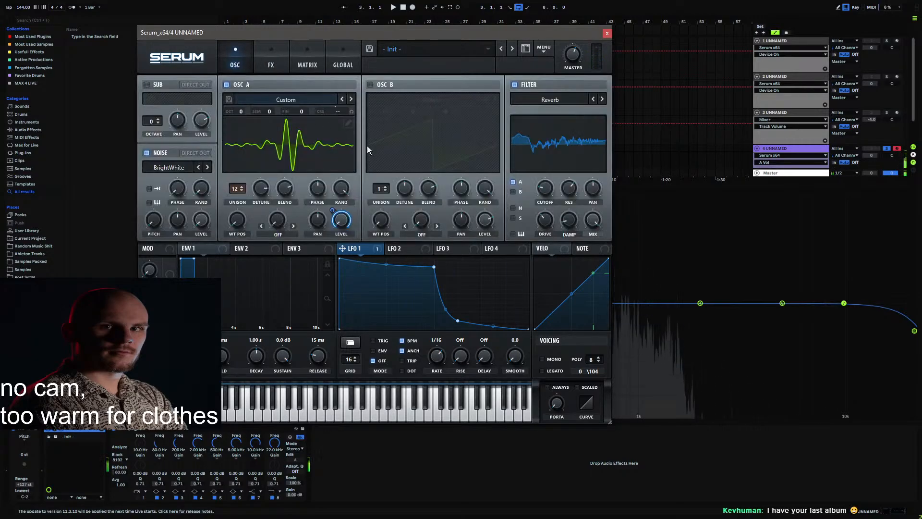
Step: Remove the harmonics above bin 12 from oscillator A's wavetable in the table editor
left_click(347, 123)
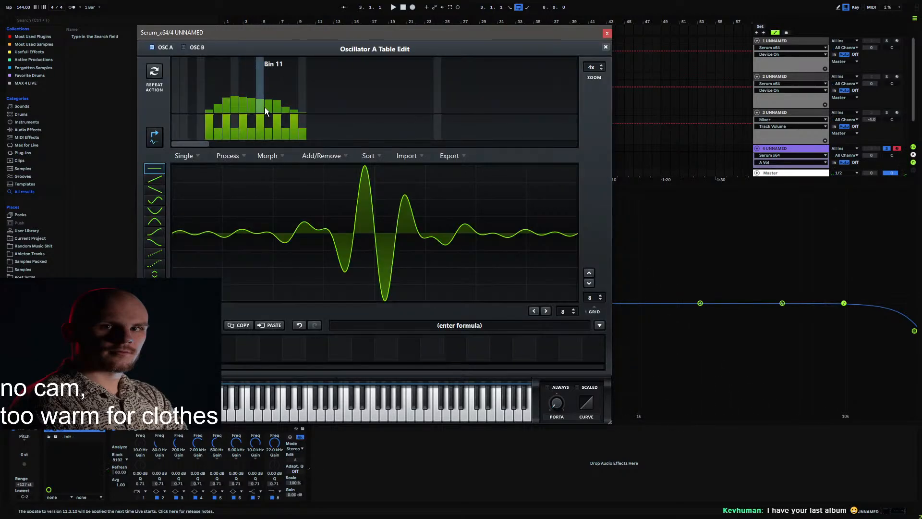
left_click_drag(250, 100, 331, 132)
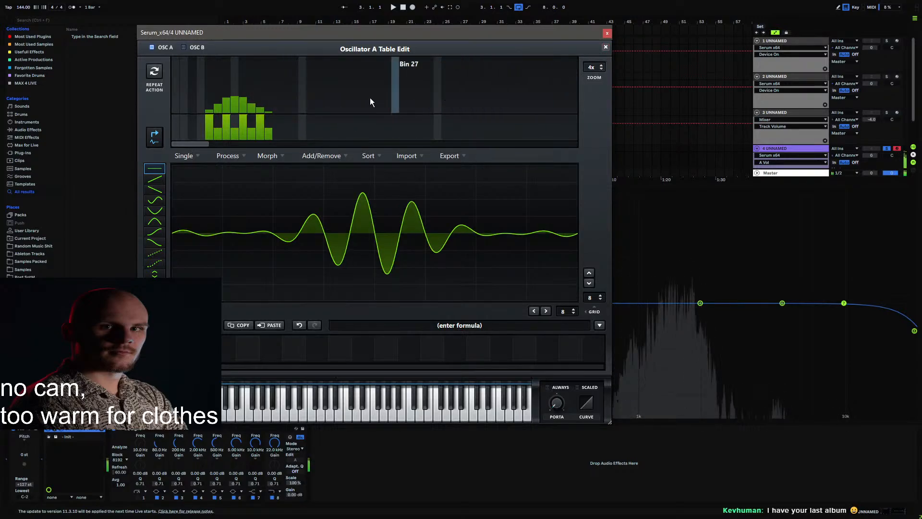
left_click(605, 48)
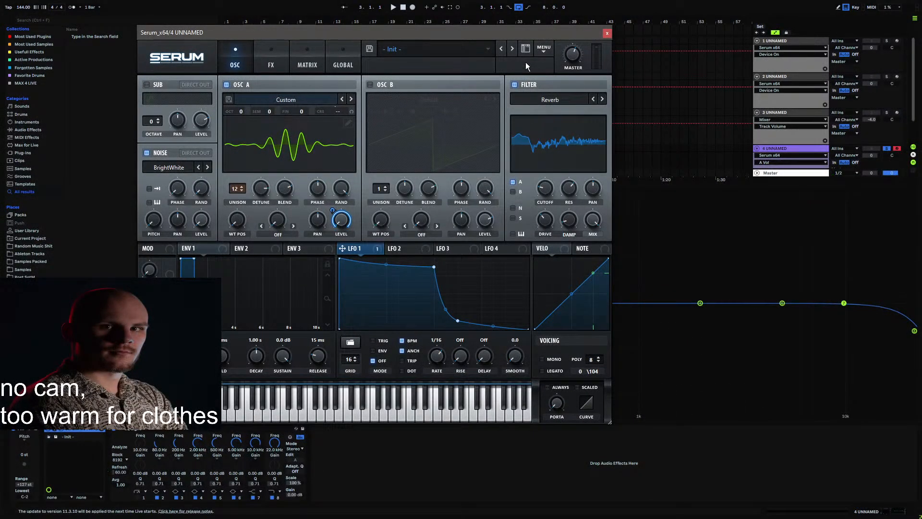
Step: Copy oscillator A to oscillator B, raise B's octave to +1, and route it through the reverb filter
left_click(544, 50)
left_click(589, 163)
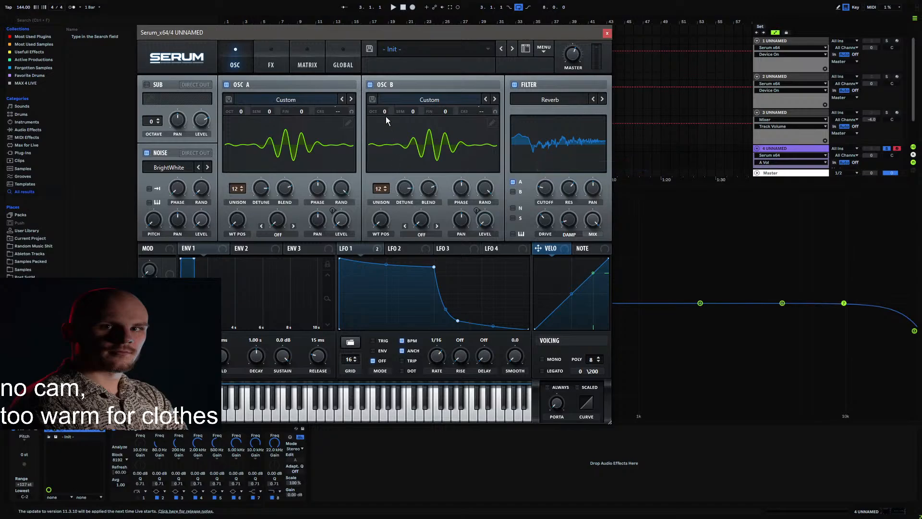
left_click_drag(386, 117, 387, 102)
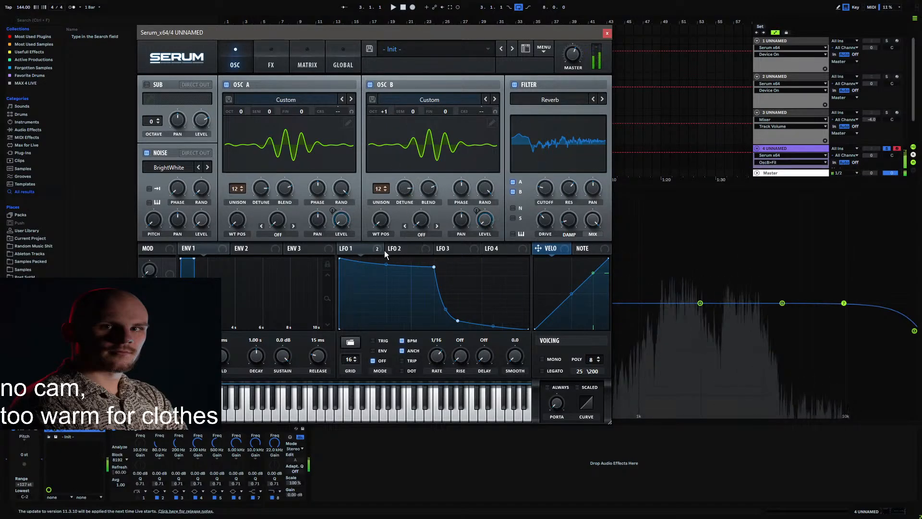
left_click_drag(384, 250, 474, 226)
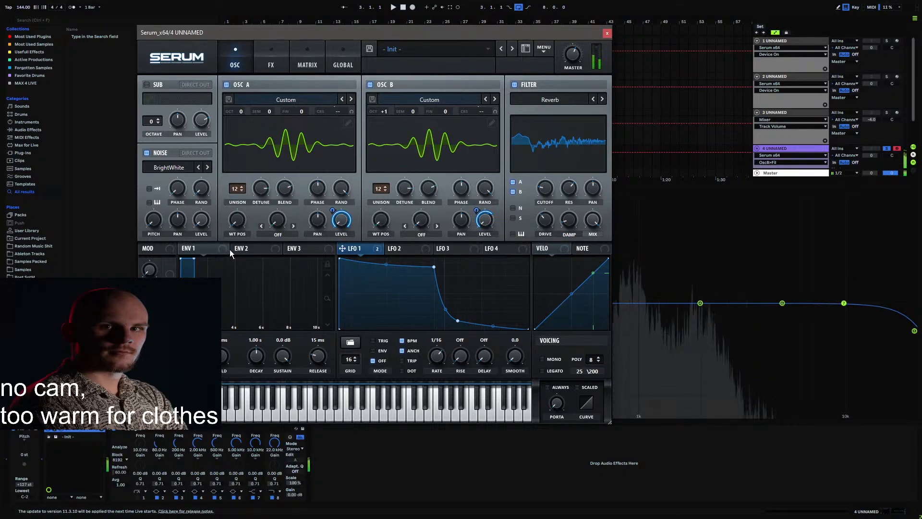
Step: Assign LFO 1 to the reverb filter's damp and lower the low point of the LFO curve slightly
left_click_drag(144, 248, 578, 128)
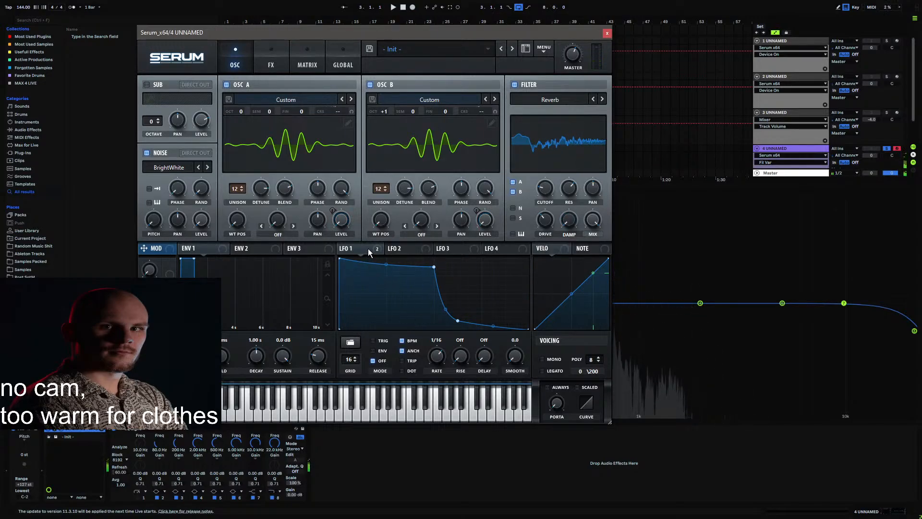
left_click_drag(343, 249, 567, 222)
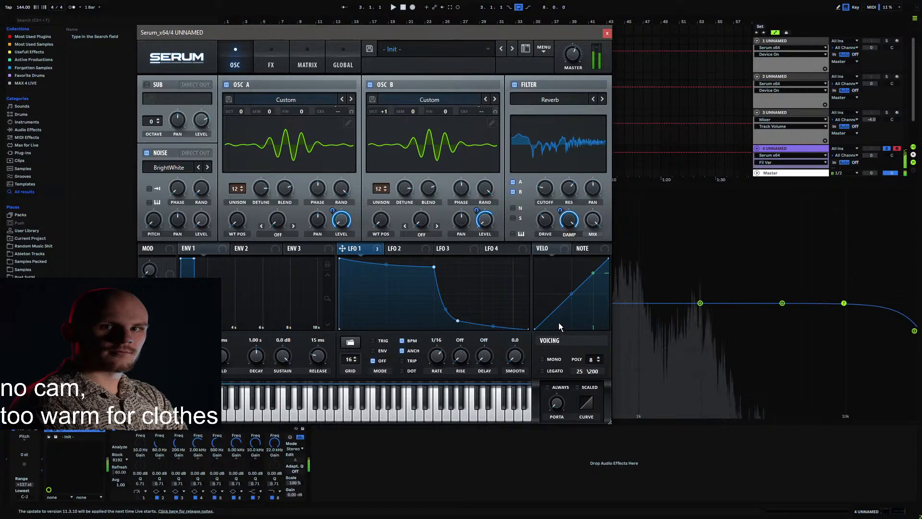
left_click_drag(457, 321, 456, 324)
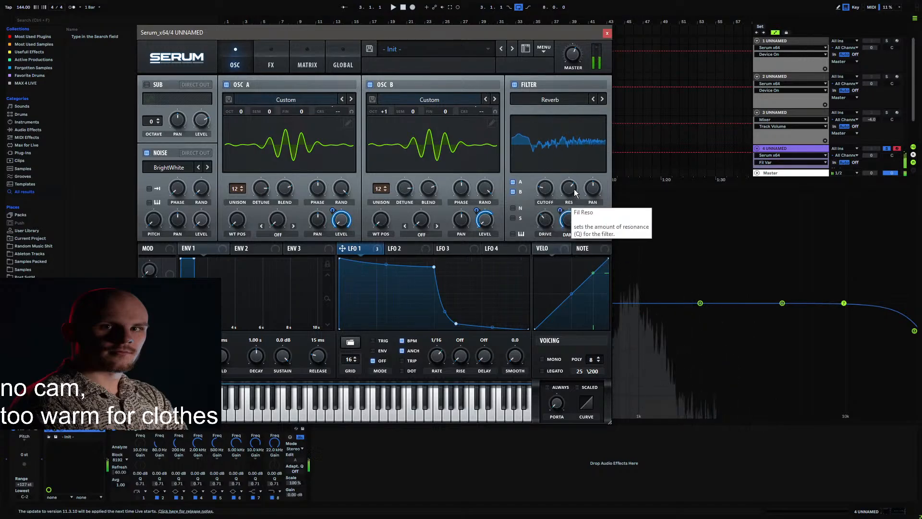
Step: Lower the reverb filter's resonance, assign Macro 1 to its resonance and damp, and audition a note
left_click_drag(575, 192, 560, 251)
left_click_drag(170, 273, 570, 189)
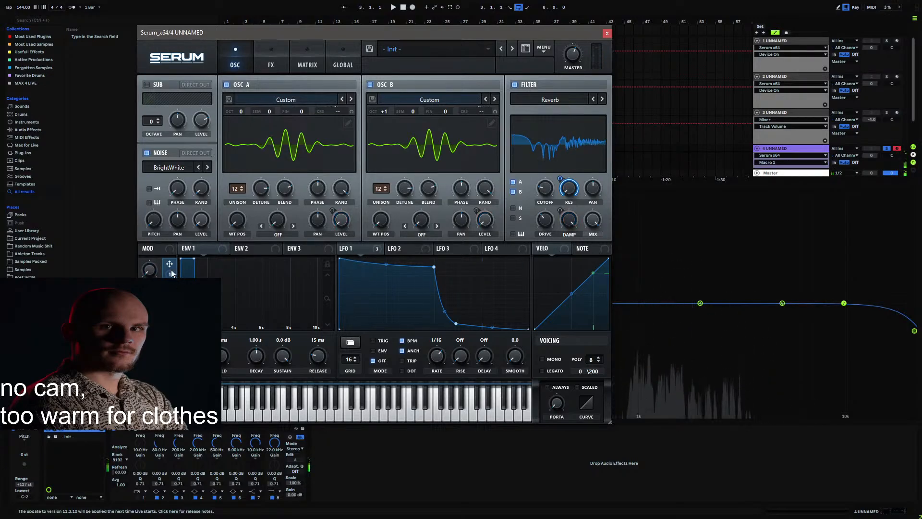
left_click_drag(171, 271, 569, 221)
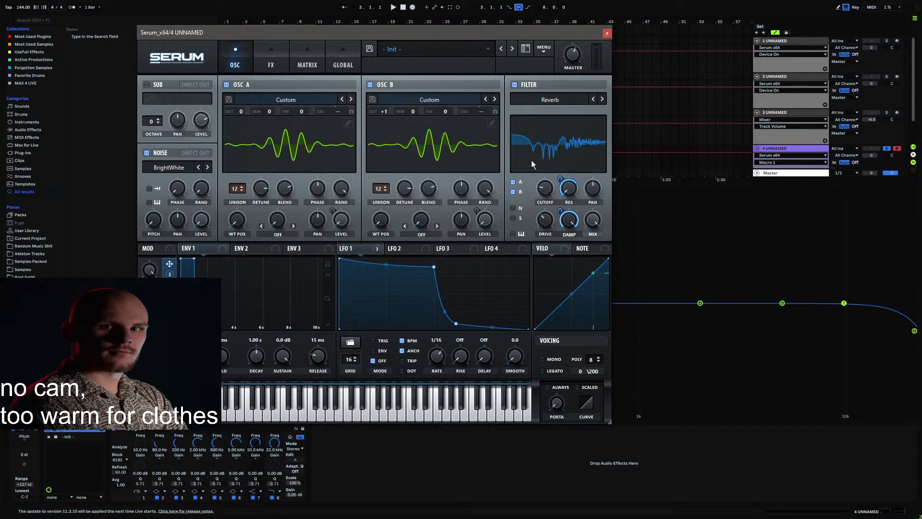
mouse_move(563, 181)
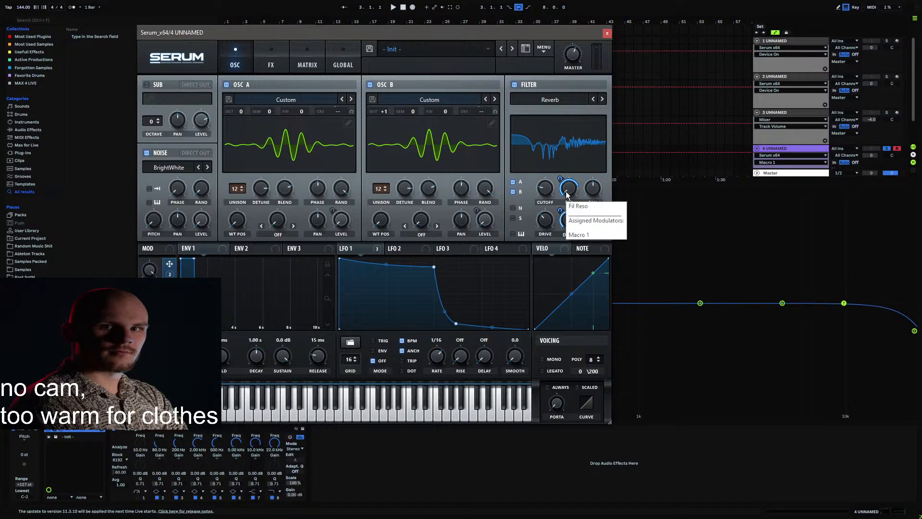
key("a")
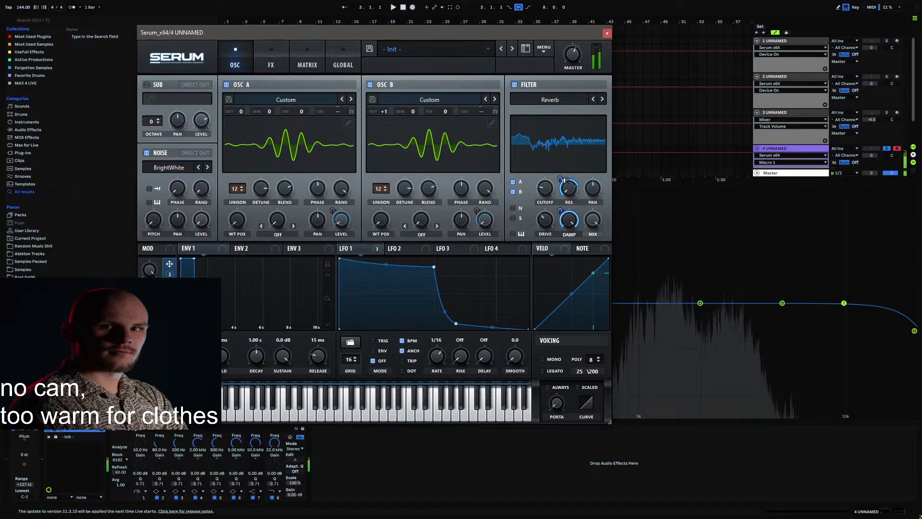
Step: Enable the Phaser effect and slow down its rate
left_click(269, 64)
left_click_drag(177, 133, 417, 166)
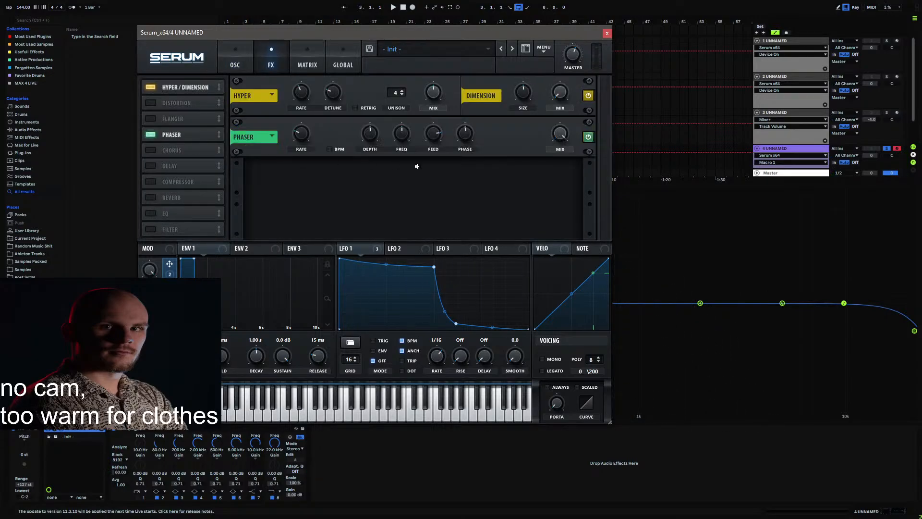
left_click(330, 149)
left_click(302, 138)
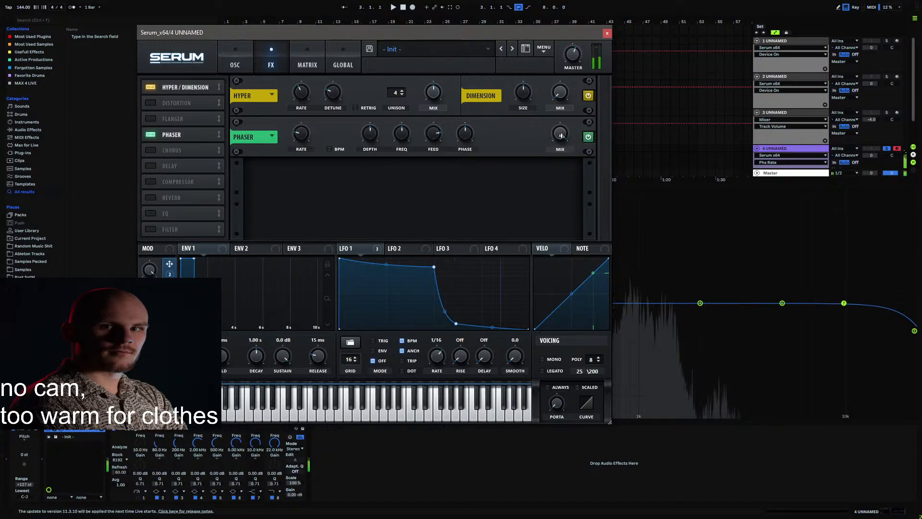
Step: Raise the Dimension mix to about half, lower the Hyper mix, and set the Dimension size to about 43%
left_click(560, 92)
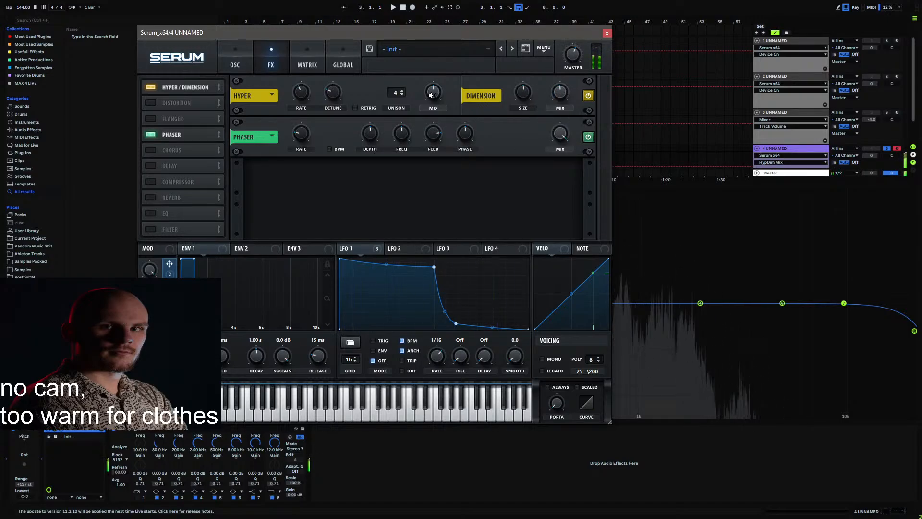
left_click(520, 93)
left_click_drag(520, 94, 519, 97)
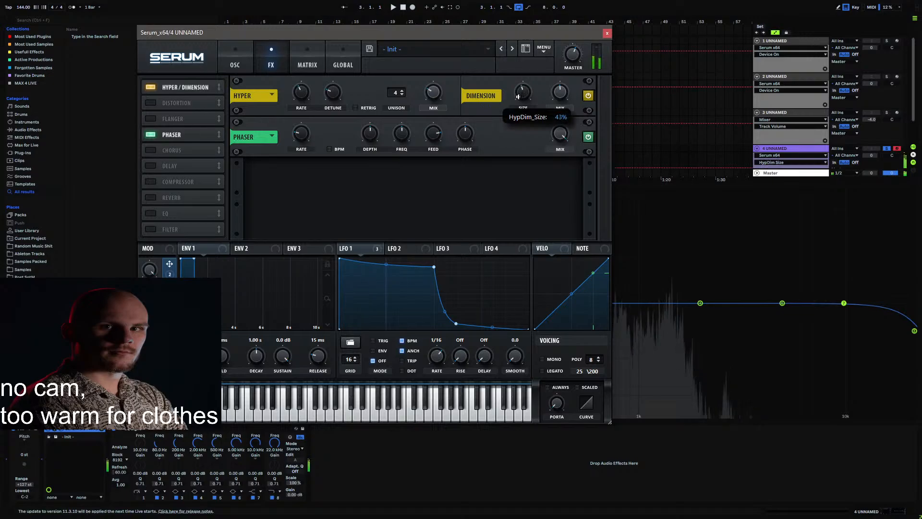
Step: Enable the Reverb effect in Hall mode, turn its mix down, and assign Macro 1 to the mix
left_click(151, 197)
left_click(559, 176)
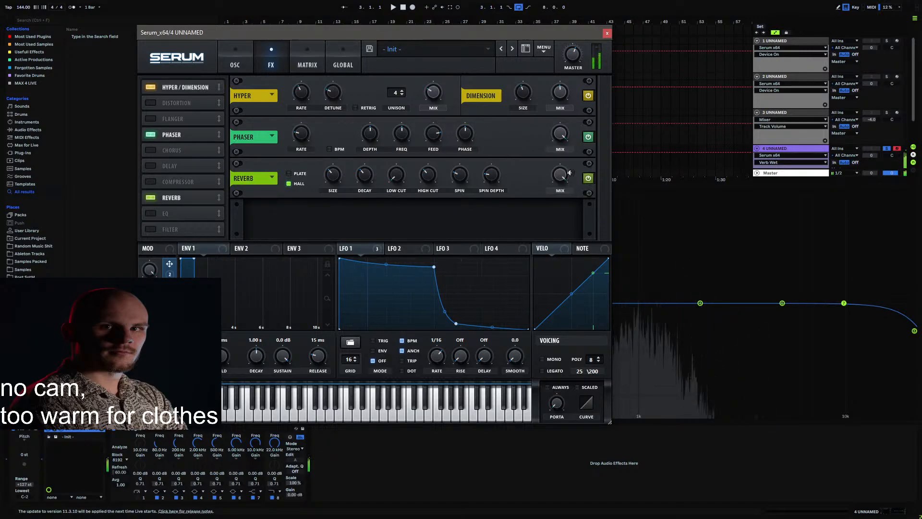
left_click_drag(543, 177, 557, 176)
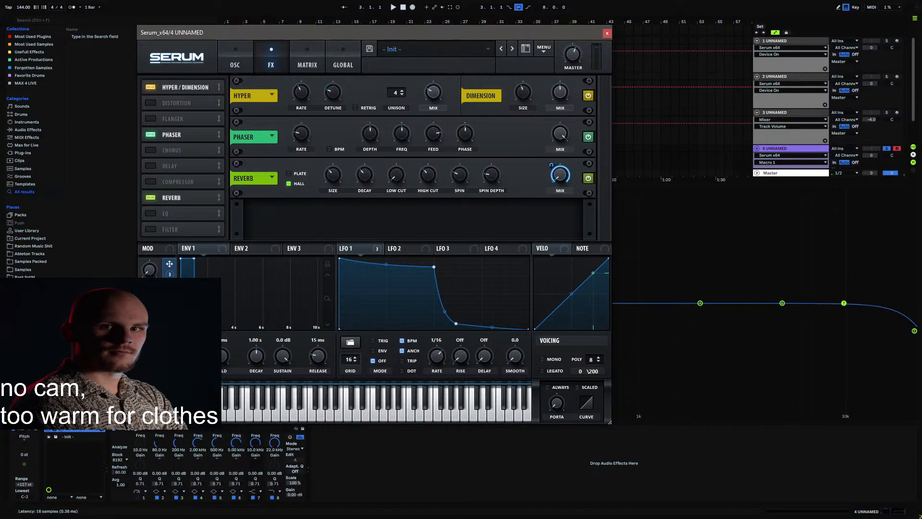
Step: Name Macro 1 WASH OUT and sweep it while auditioning the sound
key("Return")
left_click_drag(150, 270, 149, 216)
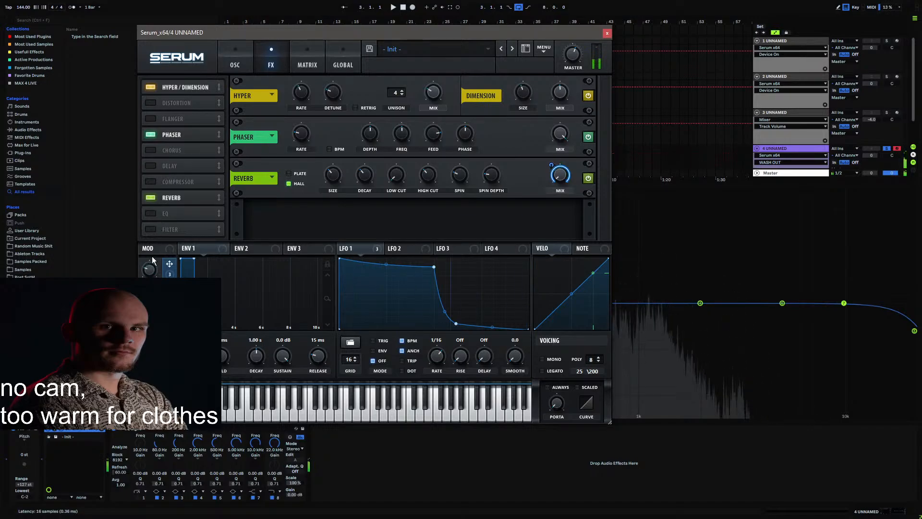
left_click(235, 62)
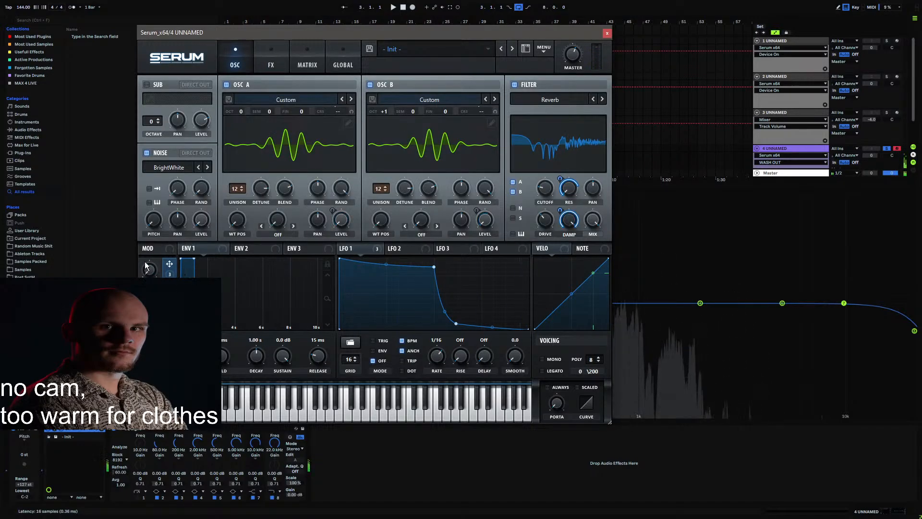
left_click_drag(157, 251, 567, 211)
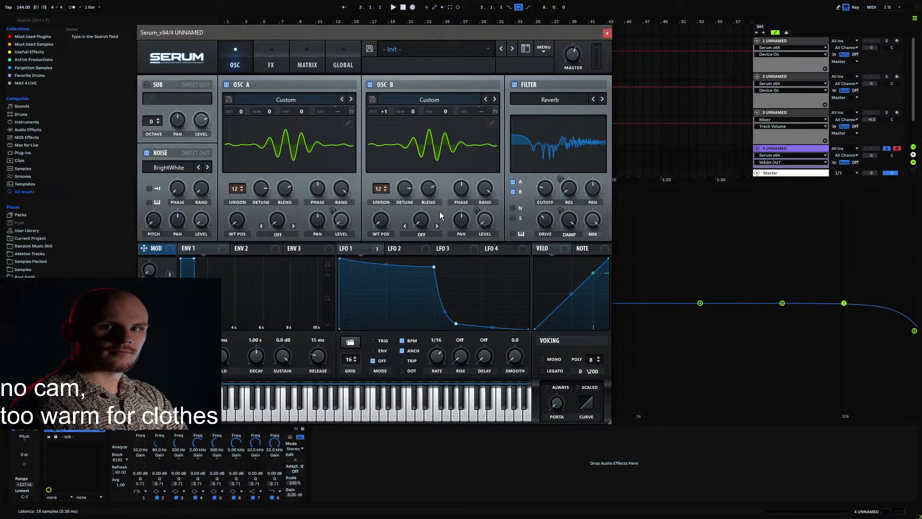
Step: Set the warp mode of oscillators A and B to Bend + and assign LFO 2 to both warp amounts
left_click(405, 250)
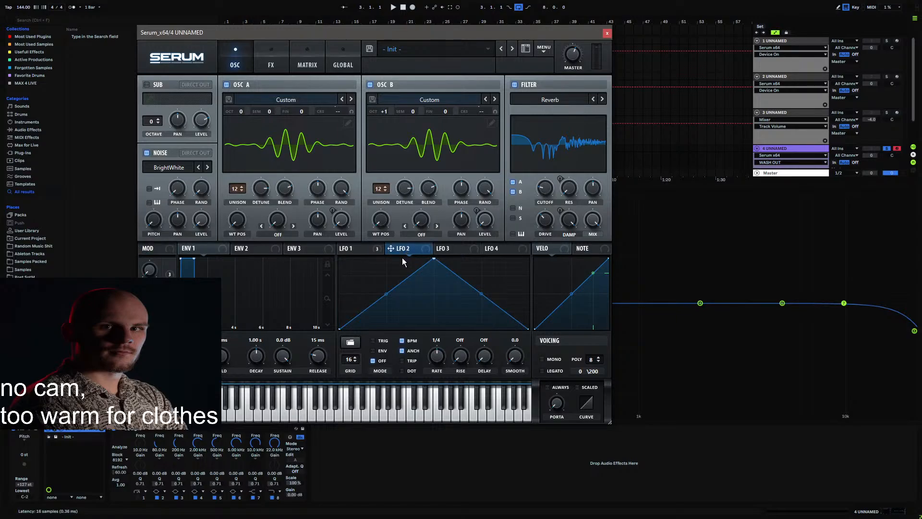
left_click(274, 233)
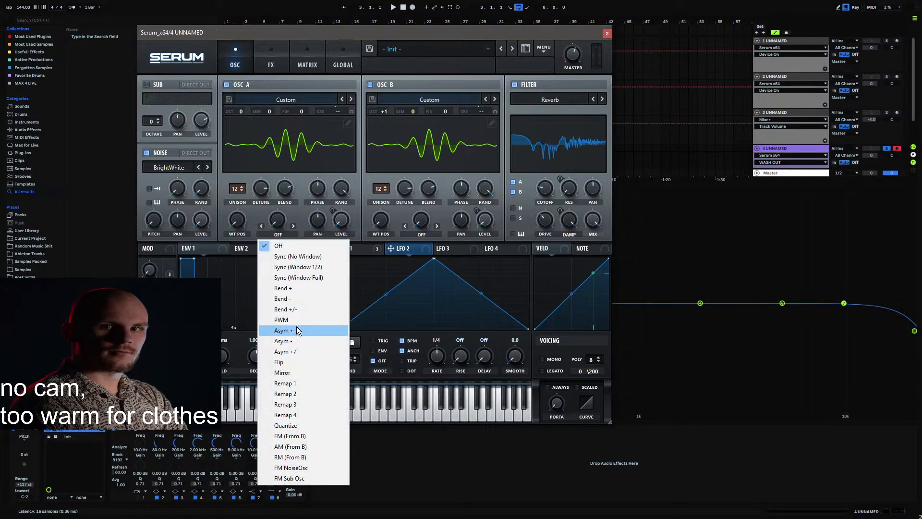
left_click(299, 288)
left_click(418, 234)
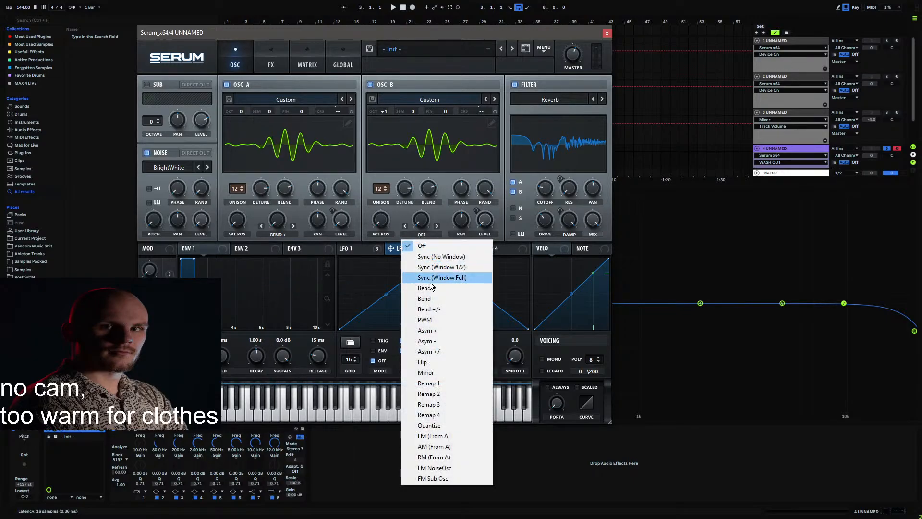
left_click(436, 288)
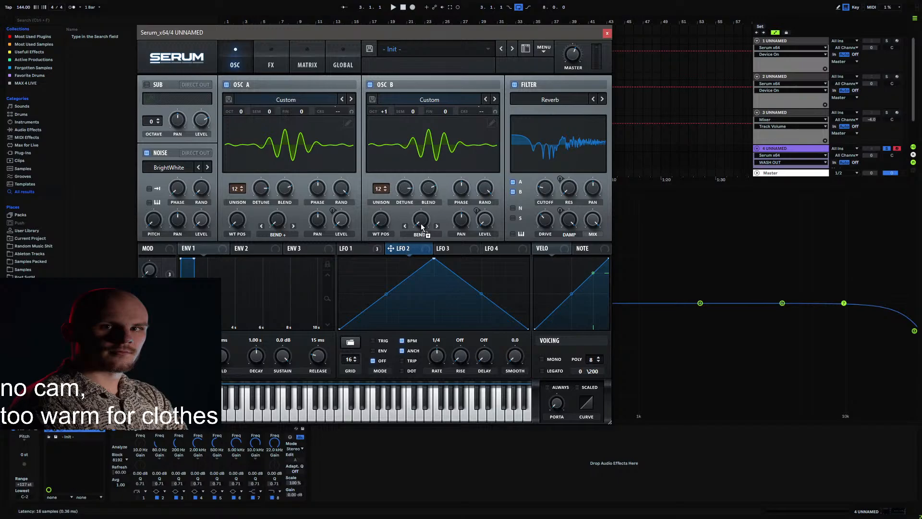
left_click_drag(421, 223, 421, 222)
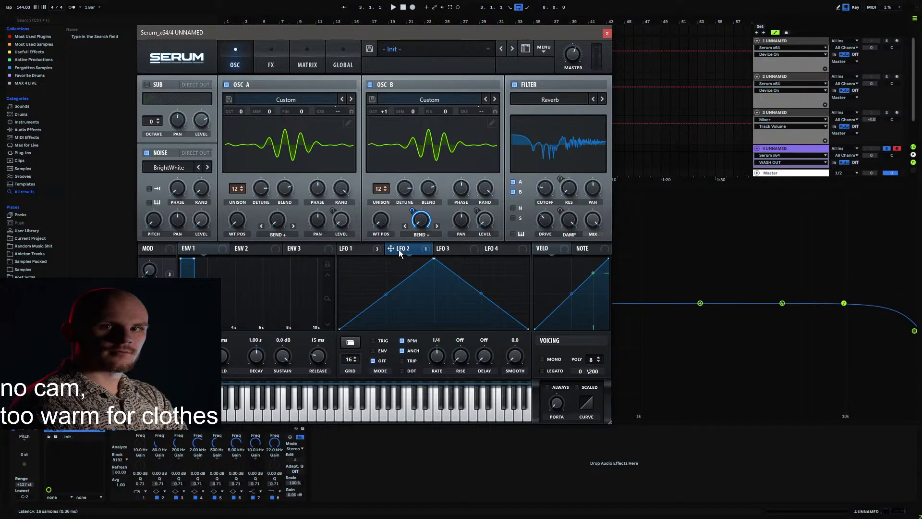
left_click_drag(278, 222, 278, 223)
Step: Flatten LFO 2, set its rate to bar, and draw a half-height pulse two grid cells wide plus a taller one-cell pulse
left_click_drag(433, 260, 433, 331)
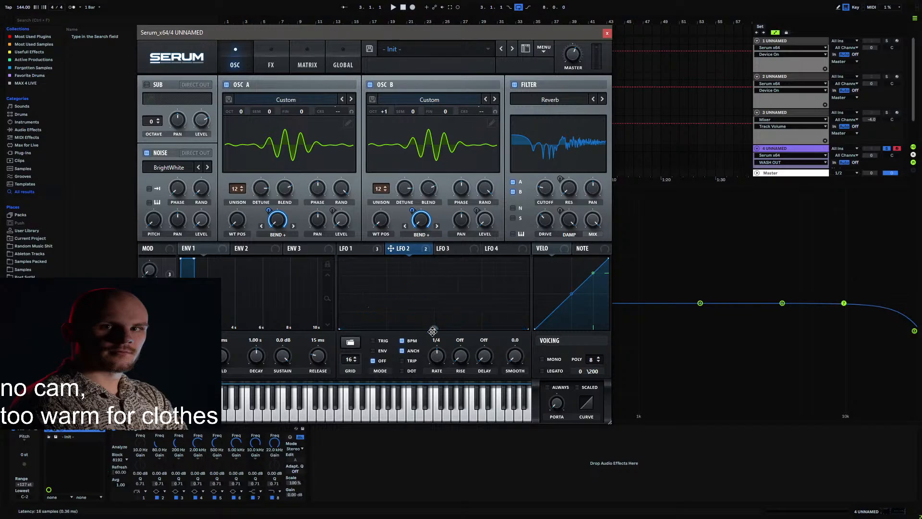
left_click_drag(340, 329, 363, 332)
double_click(360, 294)
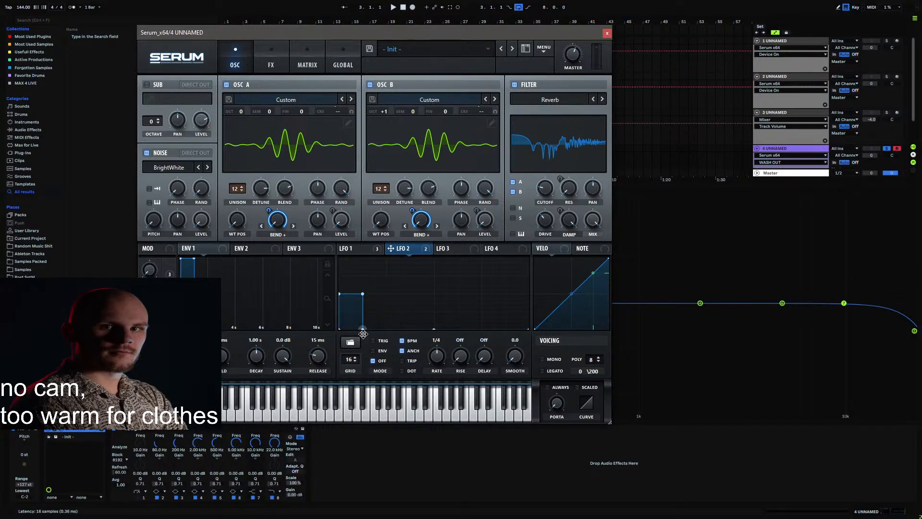
double_click(378, 302)
left_click_drag(377, 304, 376, 331)
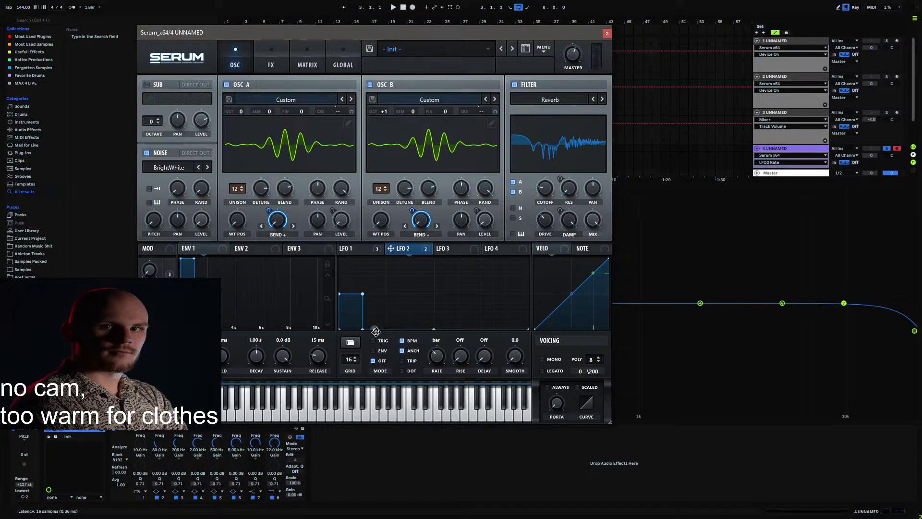
double_click(381, 297)
left_click_drag(380, 296, 376, 273)
double_click(387, 272)
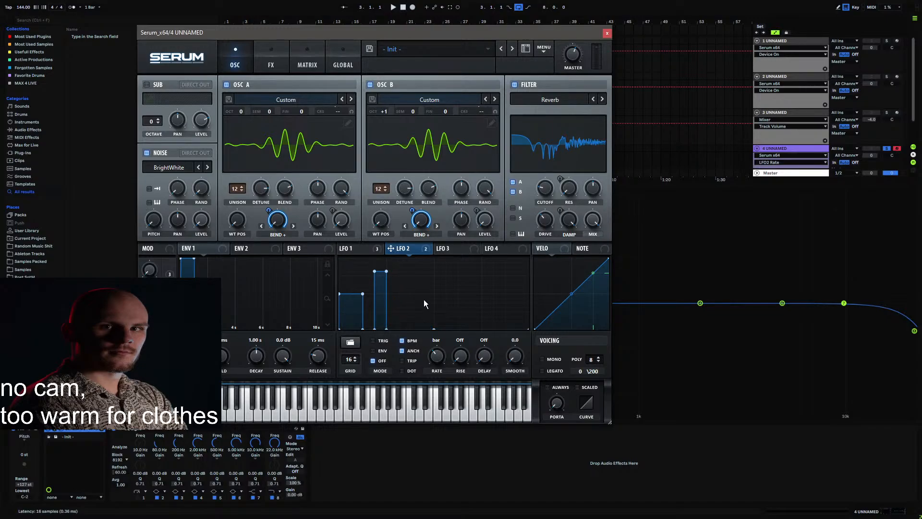
Step: Add a low one-cell pulse just before the midpoint of LFO 2 and a tall one-cell pulse shortly after it
left_click_drag(424, 299, 422, 330)
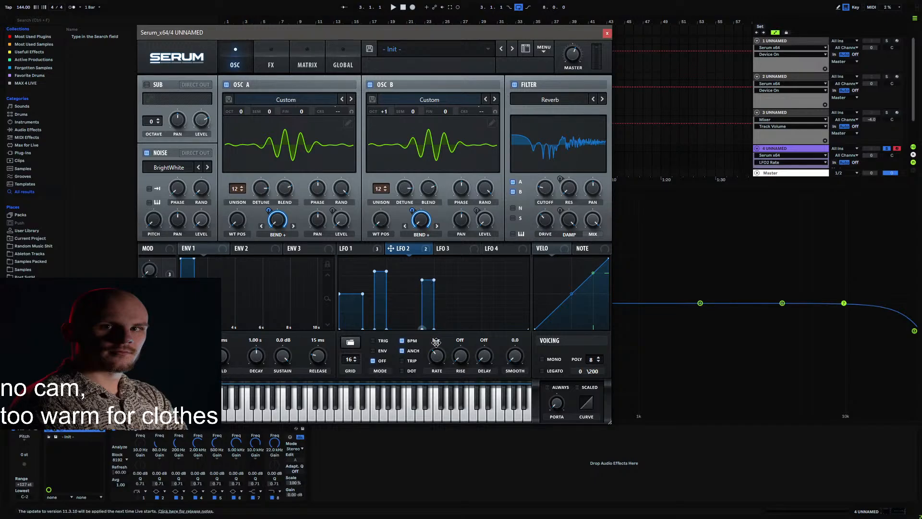
left_click_drag(429, 285, 428, 311)
key("a")
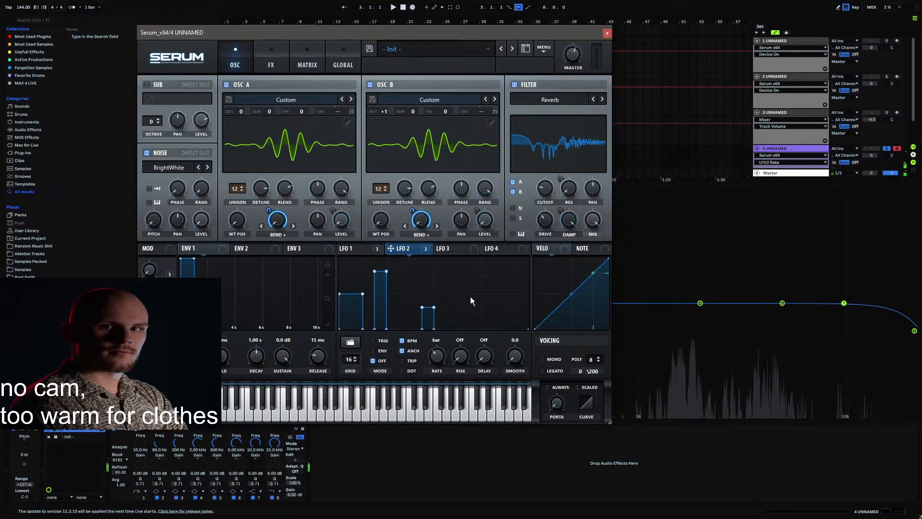
double_click(452, 280)
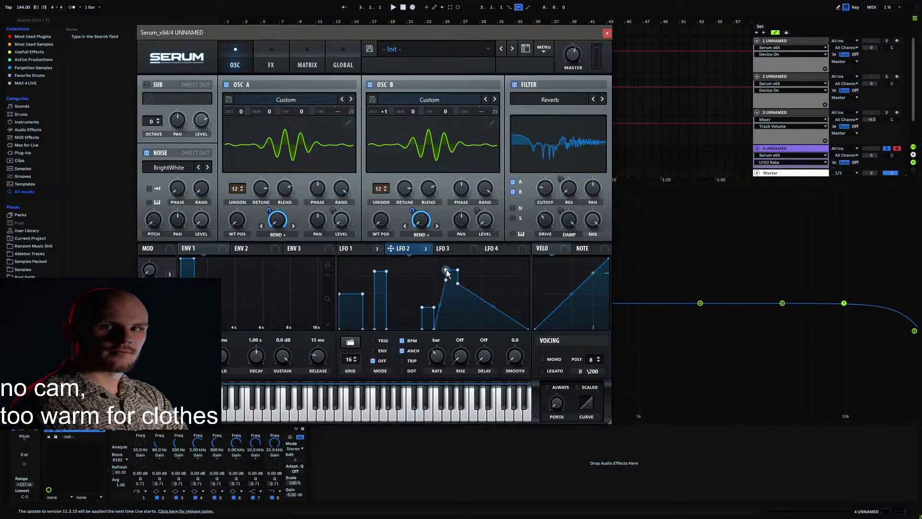
left_click_drag(446, 314, 446, 258)
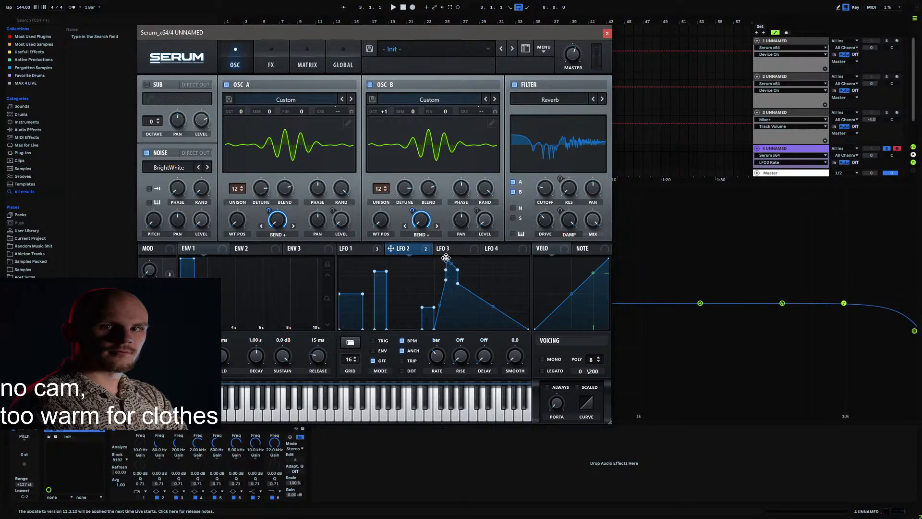
double_click(450, 306)
left_click_drag(458, 290, 454, 340)
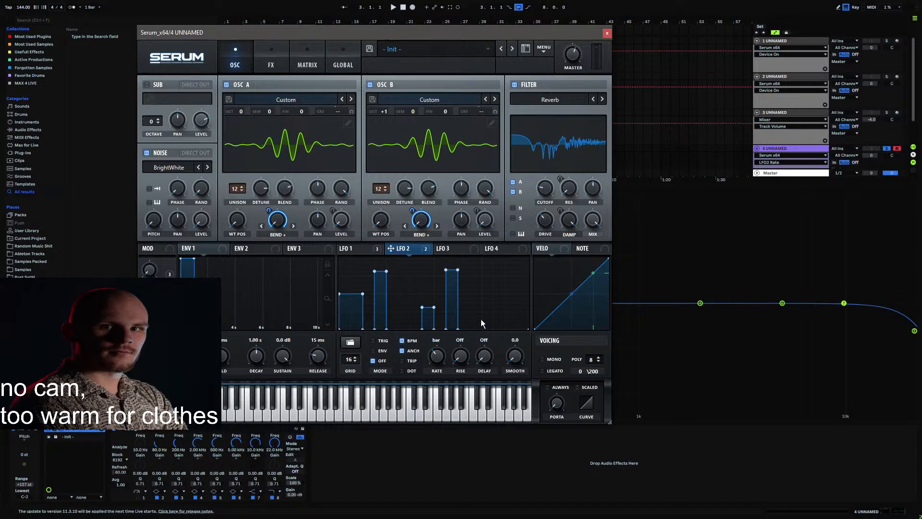
Step: Draw a tall pulse followed directly by a low one near the end of LFO 2 and audition the rhythm
left_click(483, 284, "shift")
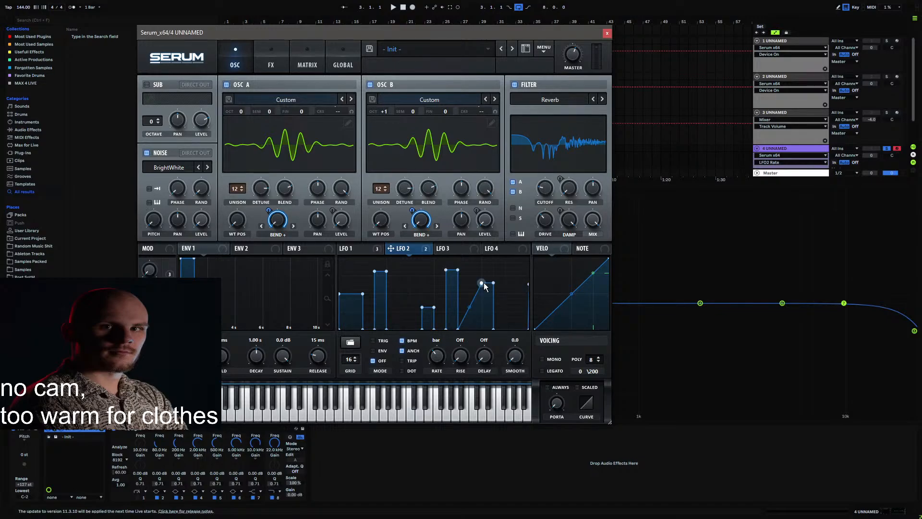
left_click_drag(529, 286, 474, 322)
double_click(473, 321)
mouse_move(481, 283)
left_mouse_down()
mouse_move(483, 298)
mouse_move(481, 267)
left_mouse_up()
left_click_drag(458, 329, 482, 329)
left_click_drag(493, 285, 494, 270)
key("a")
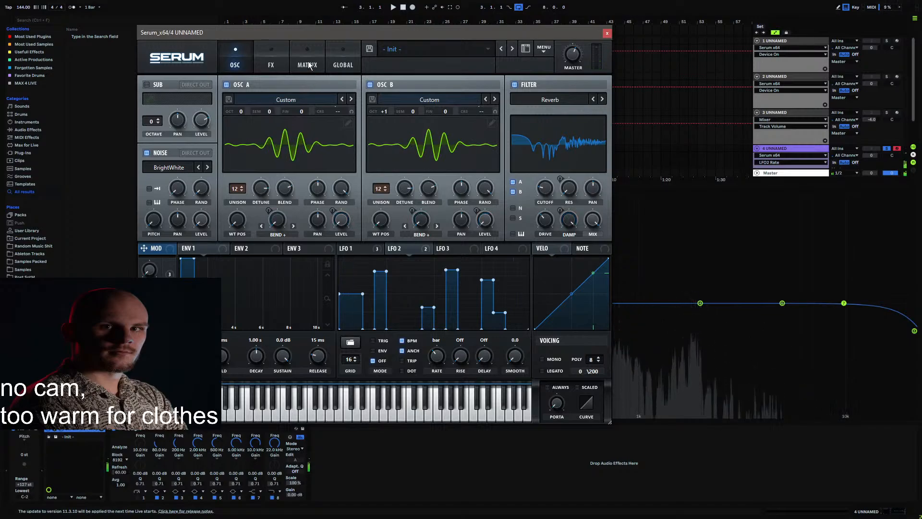
Step: Normalize the wavetables of oscillators A and B with Normalize Each (Gained Separately)
left_click(348, 124)
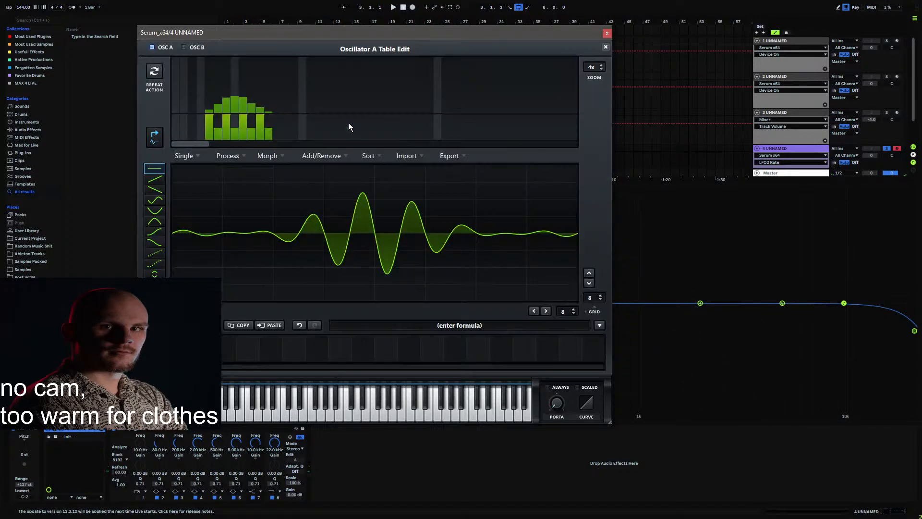
left_click(235, 160)
left_click(250, 169)
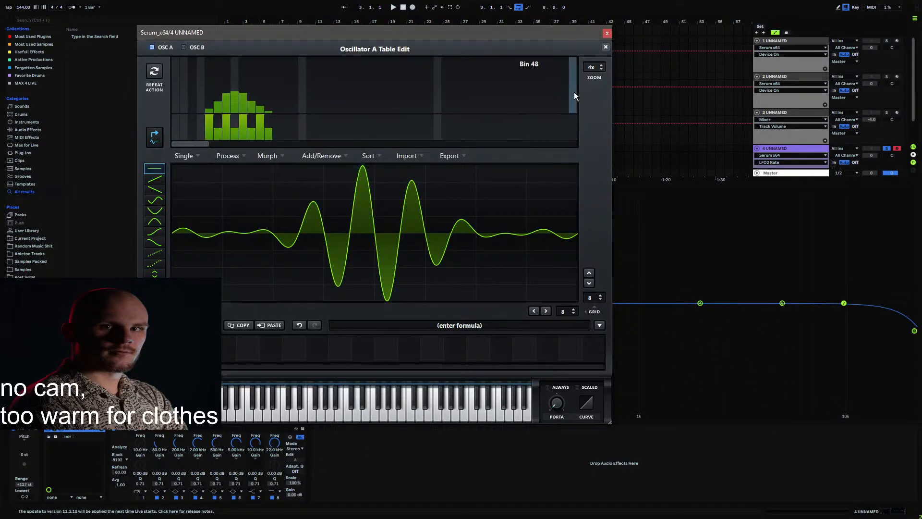
left_click(605, 47)
left_click(493, 124)
left_click(229, 156)
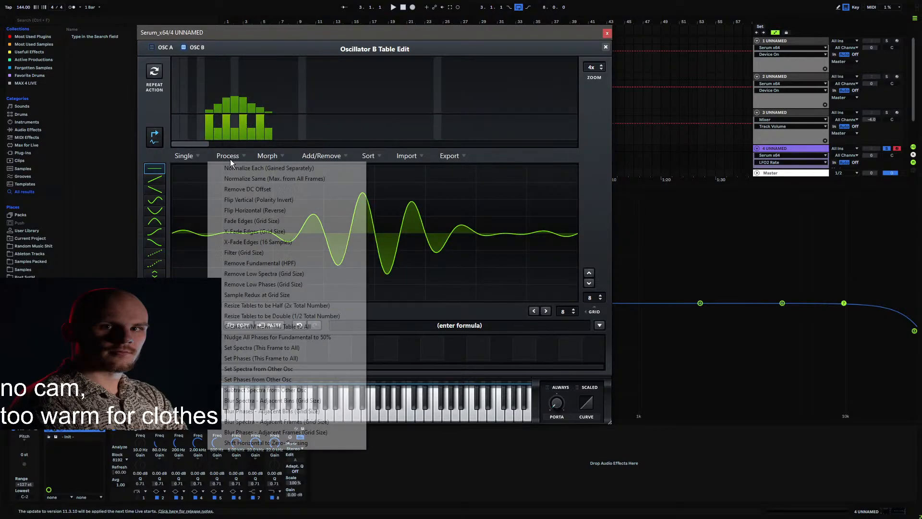
left_click(238, 168)
left_click(605, 48)
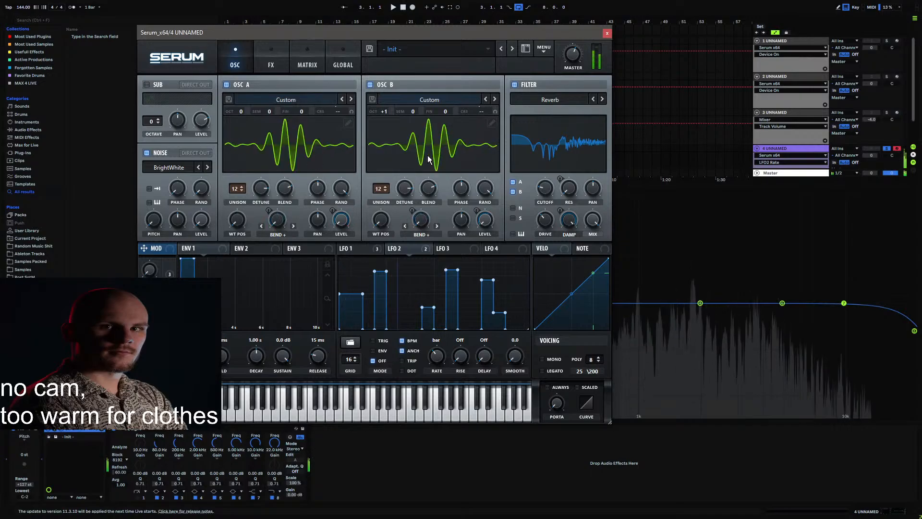
Step: Adjust the Reverb filter mix and reduce the LFO 2 modulation of both oscillator warps, with A Warp at about 50
mouse_move(592, 219)
left_mouse_down()
mouse_move(574, 330)
mouse_move(600, 211)
left_mouse_up()
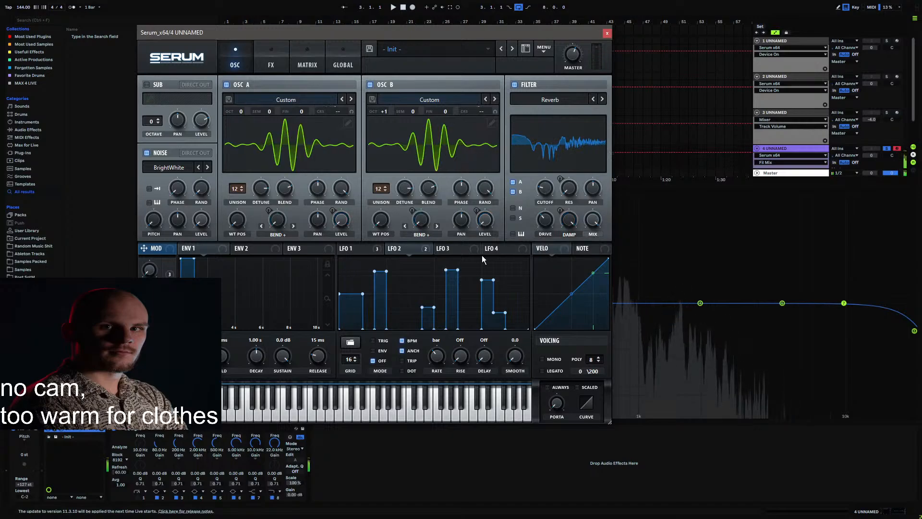
left_click(442, 248)
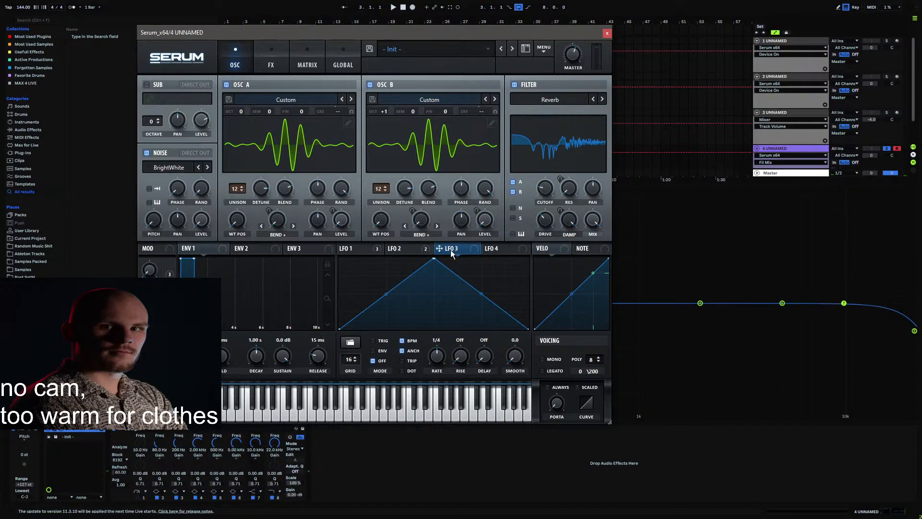
left_click(404, 249)
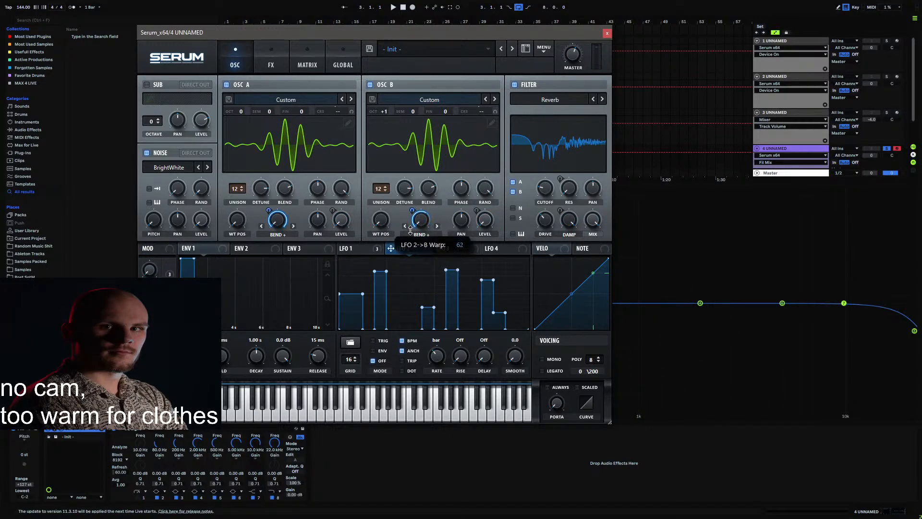
left_click_drag(409, 235, 409, 235)
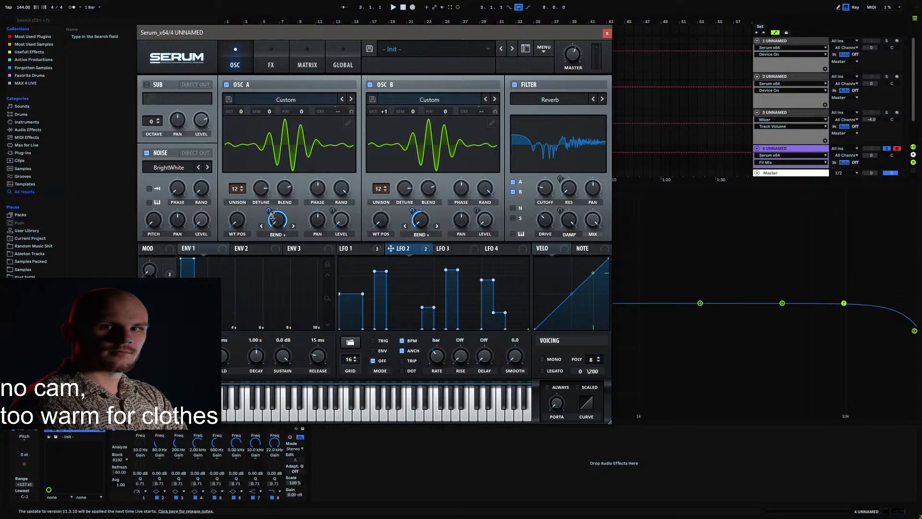
left_click_drag(268, 211, 264, 240)
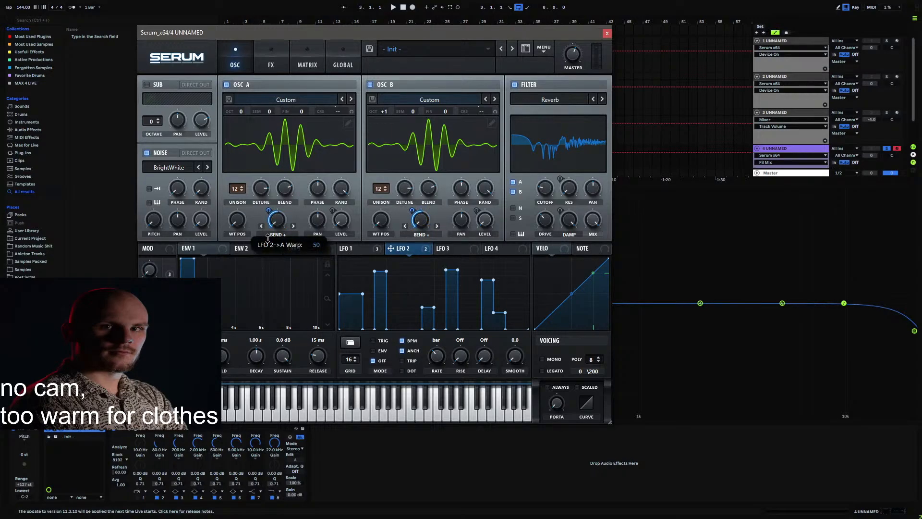
Step: Assign LFO 3 to the warp of oscillators A and B, set its rate to 8 bar, and audition the sound
left_click(438, 250)
left_click_drag(417, 220, 413, 227)
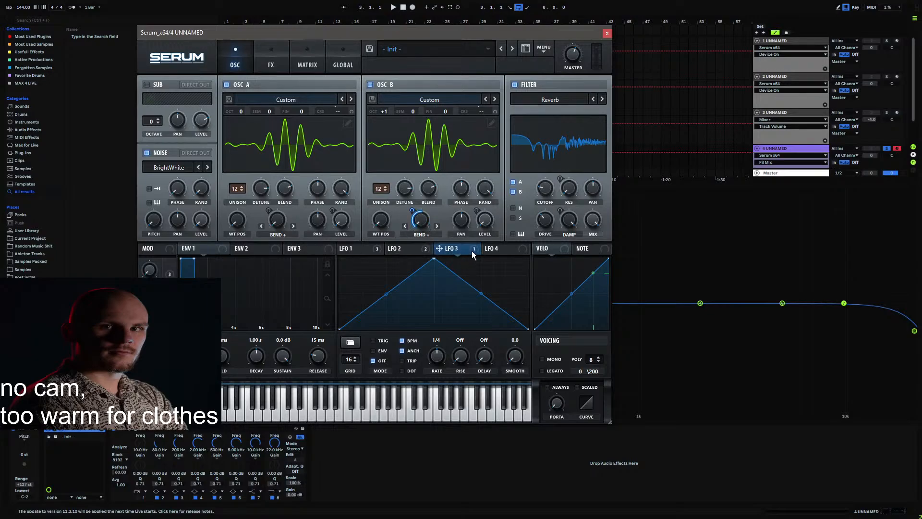
left_click_drag(272, 211, 266, 232)
left_click_drag(437, 356, 434, 369)
key("a")
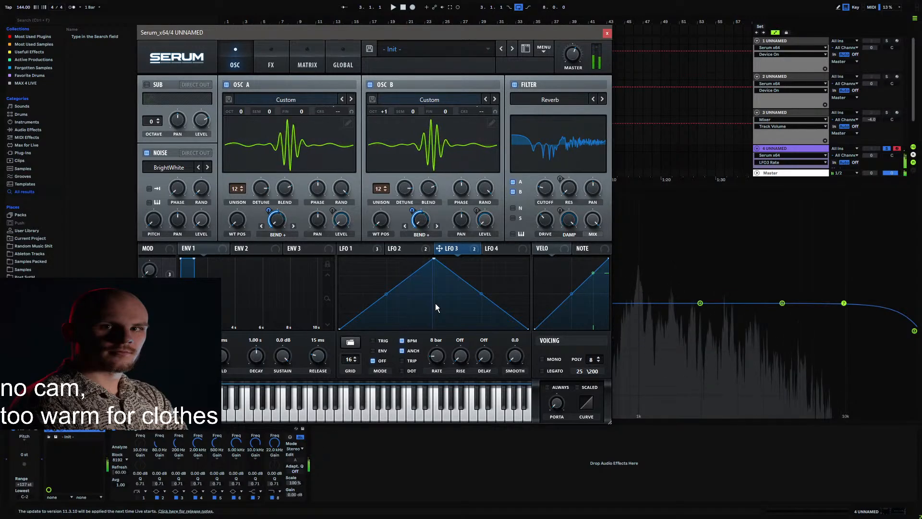
Step: Turn the Phaser effect's mix all the way down
left_click(278, 65)
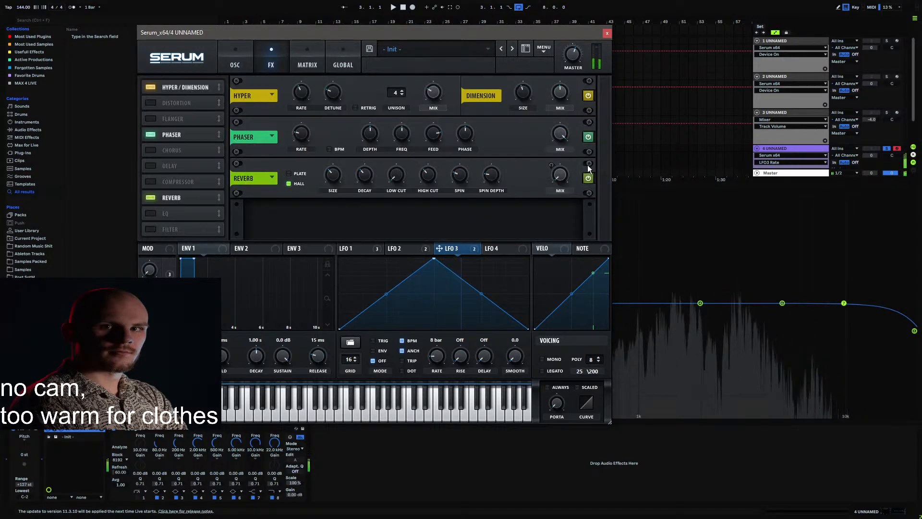
left_click_drag(566, 139, 541, 219)
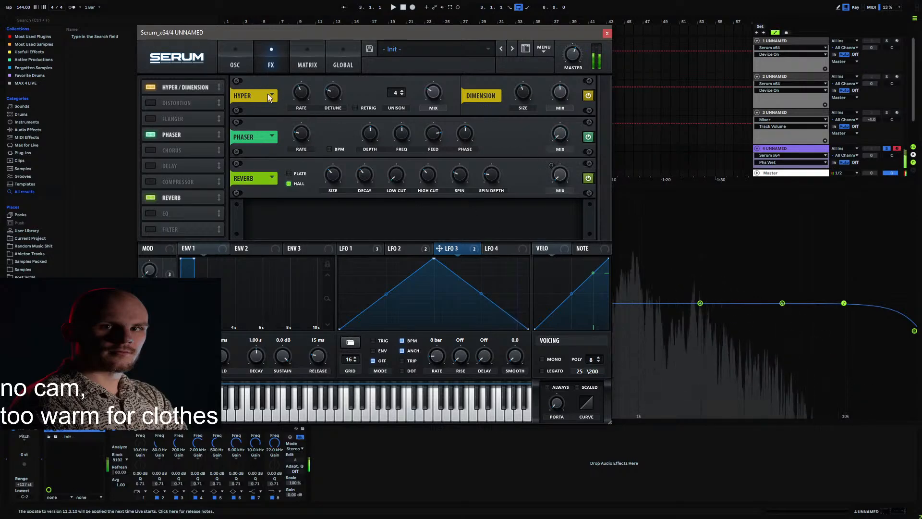
left_click(235, 63)
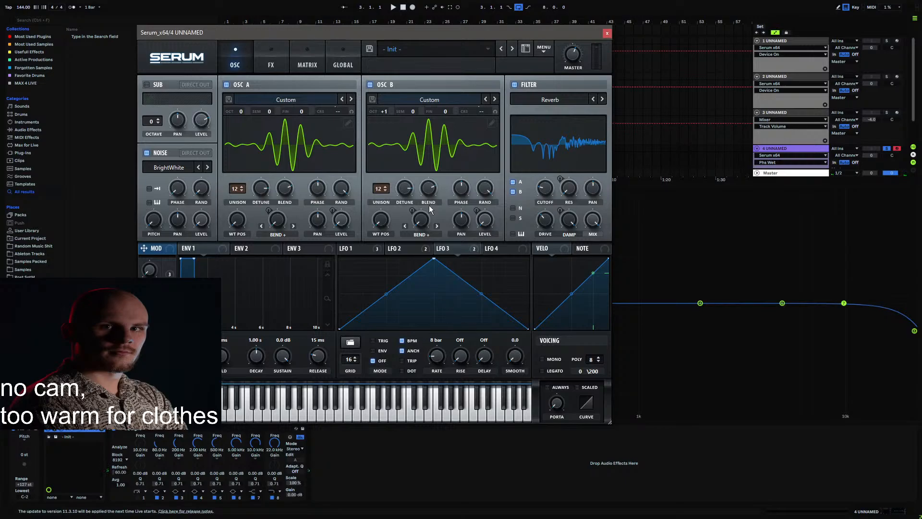
Step: Set Mod Wheel as the aux source for the LFO 2 and LFO 3 routings to A Warp and B Warp
left_click(309, 66)
left_click_drag(606, 118, 606, 148)
left_click(469, 127)
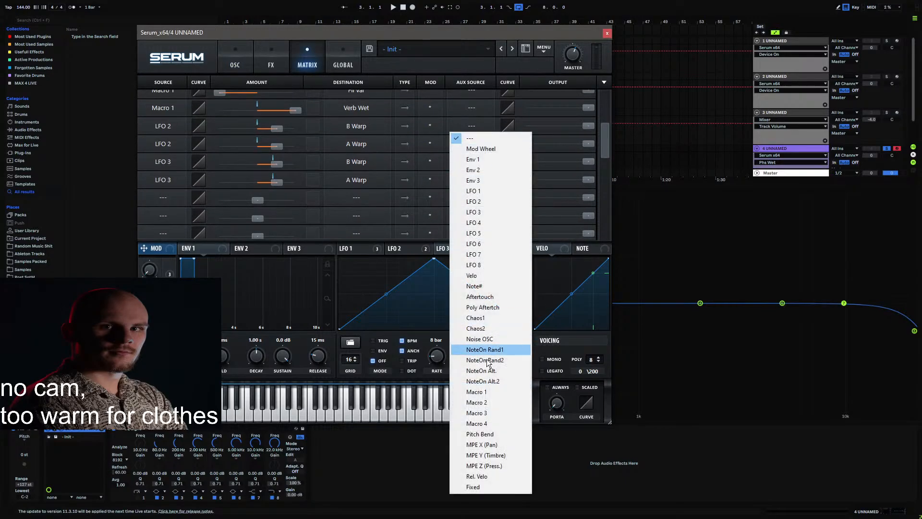
left_click(485, 148)
left_click(467, 142)
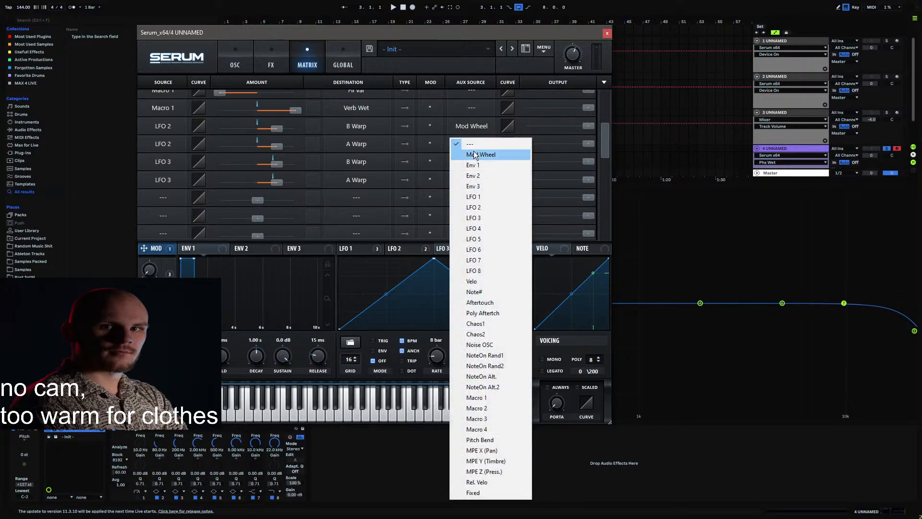
left_click(476, 152)
left_click(471, 161)
left_click(473, 154)
left_click(470, 178)
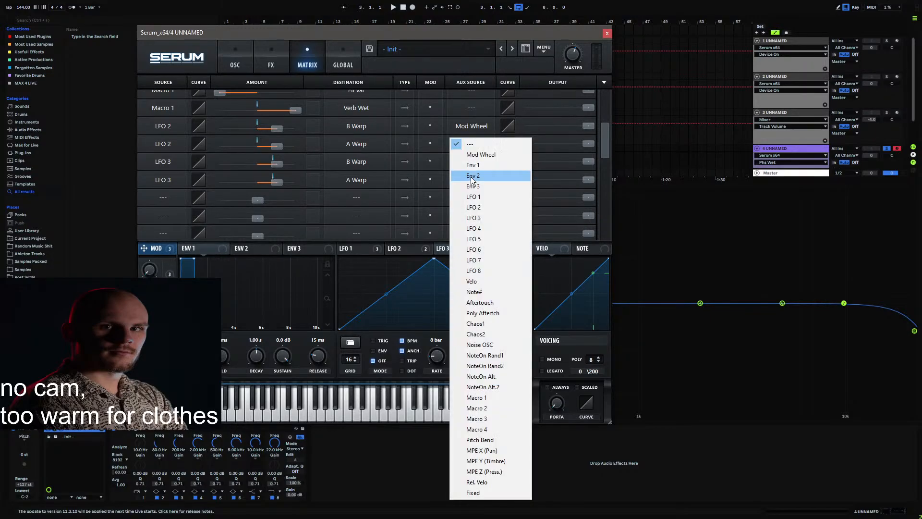
left_click(483, 153)
Step: Invert the Mod Wheel aux on the four LFO warp routings and bend their aux curves to the extreme
left_click(438, 181)
left_click(445, 203)
left_click(434, 163)
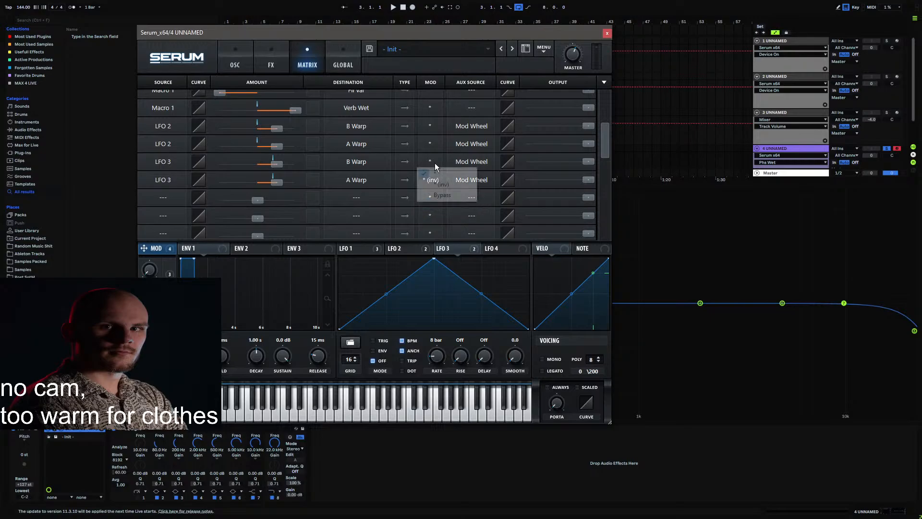
left_click(445, 183)
left_click(435, 144)
left_click(439, 166)
left_click(436, 126)
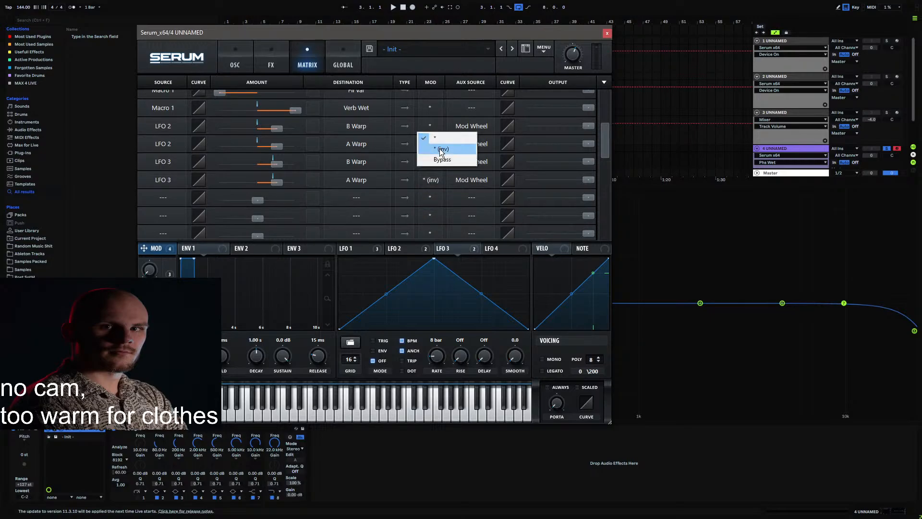
left_click(440, 149)
left_click_drag(509, 180, 510, 63)
left_click_drag(510, 167, 510, 47)
Step: Add a modulation routing from Mod Wheel to A Warp with its amount at maximum
left_click(174, 198)
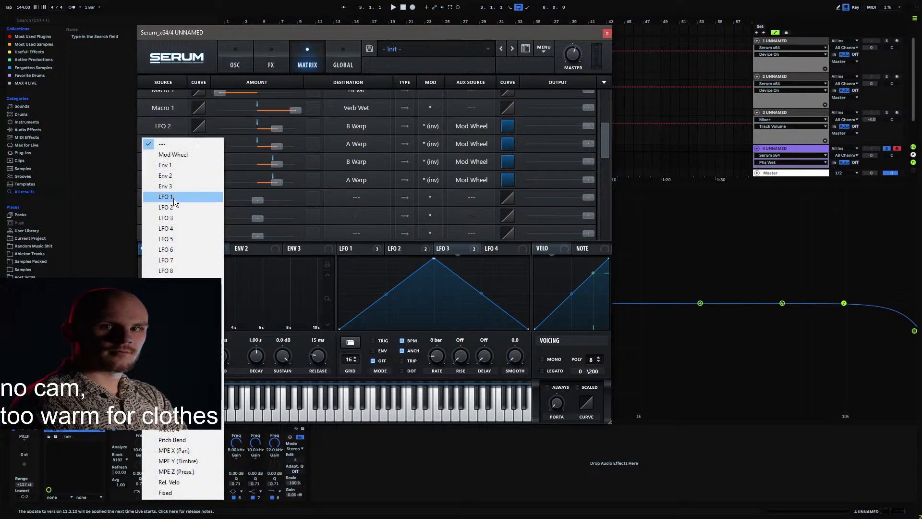
left_click(194, 152)
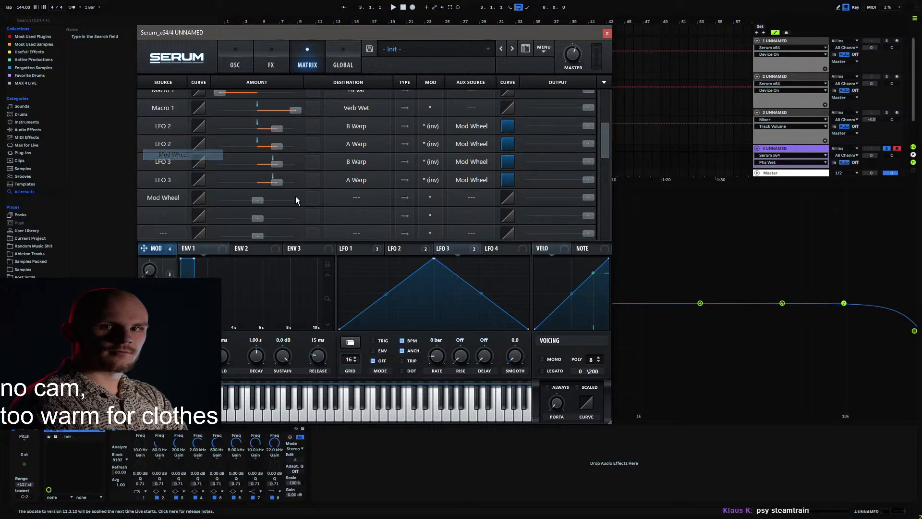
left_click(366, 199)
mouse_move(365, 210)
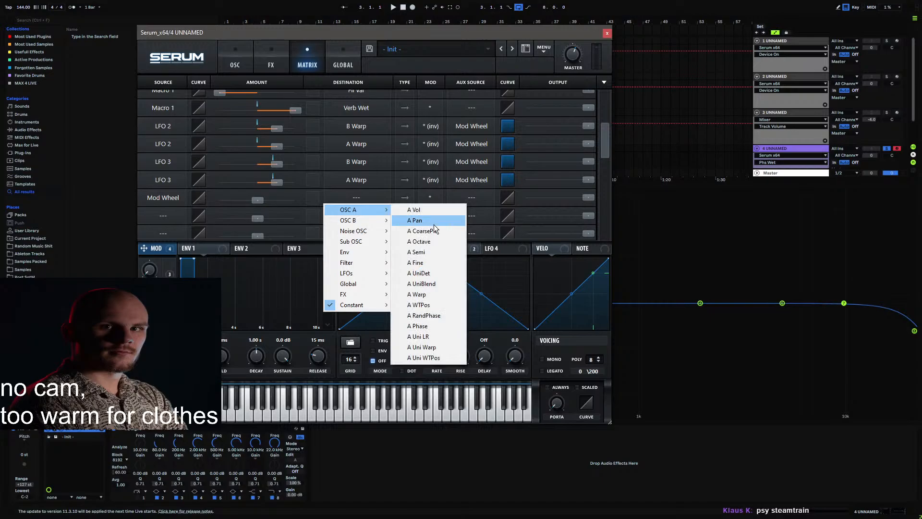
left_click(426, 295)
left_click_drag(262, 202, 267, 188)
Step: Add a modulation routing from Mod Wheel to B Warp with its amount at maximum
left_click(177, 211)
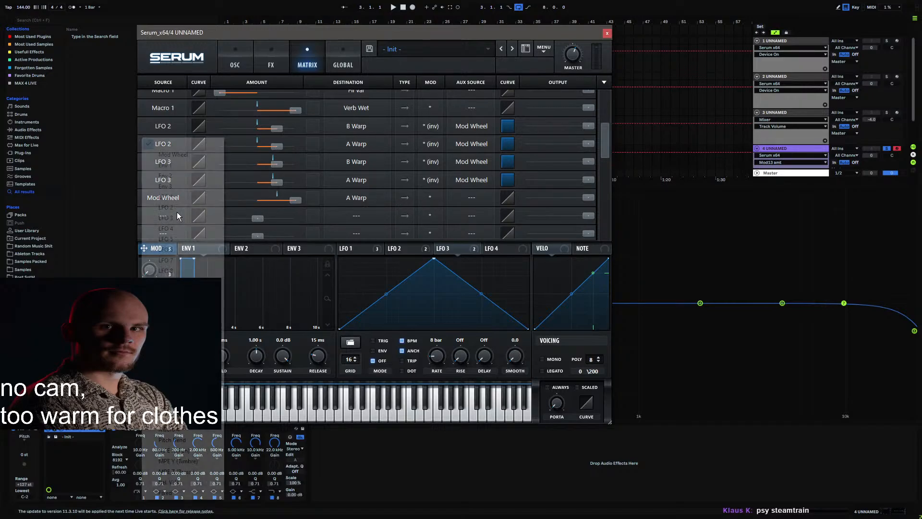
left_click(184, 154)
left_click_drag(257, 220, 260, 204)
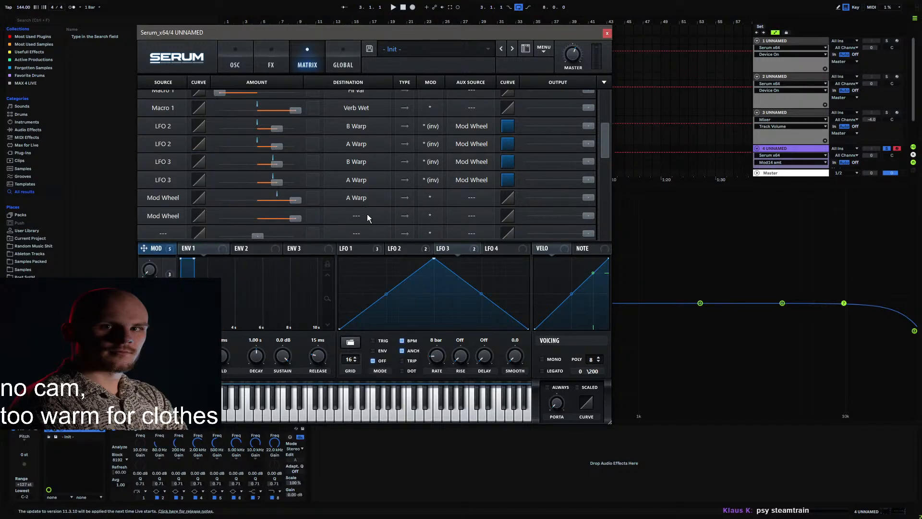
left_click(367, 214)
mouse_move(366, 237)
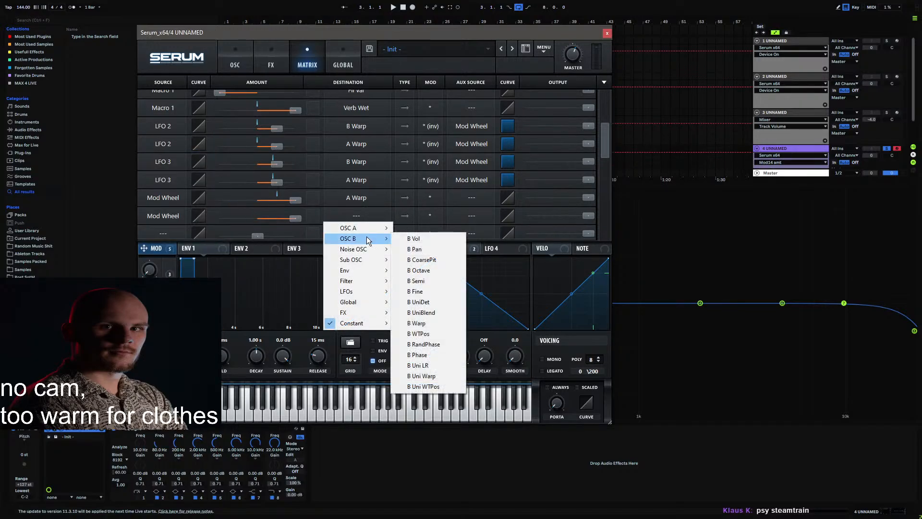
left_click(427, 323)
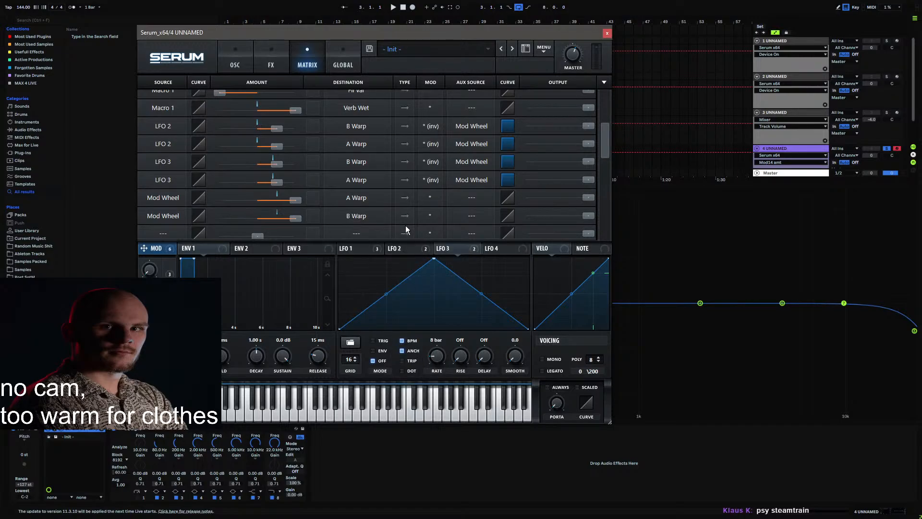
left_click(232, 47)
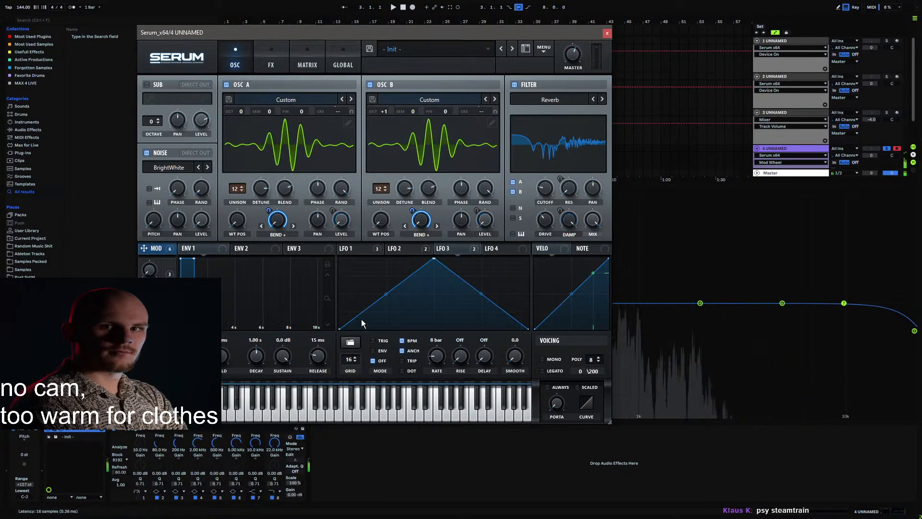
left_click(397, 248)
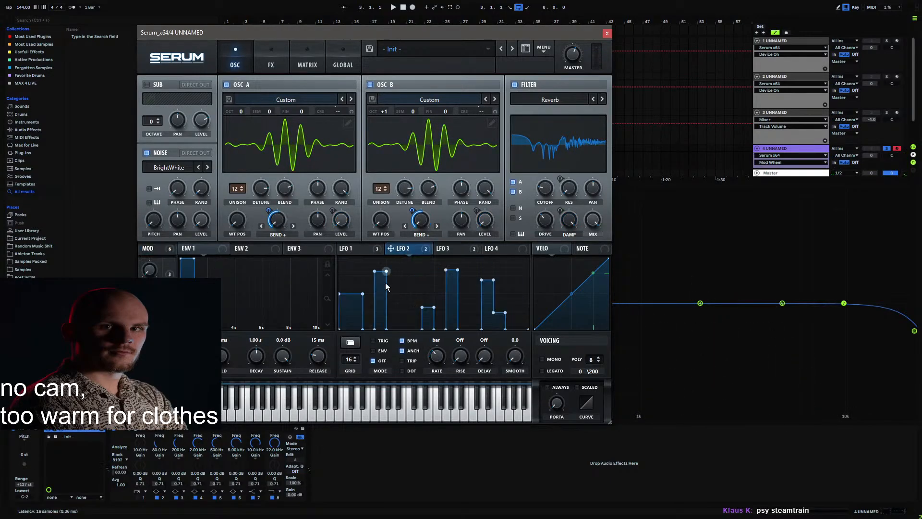
left_click(447, 249)
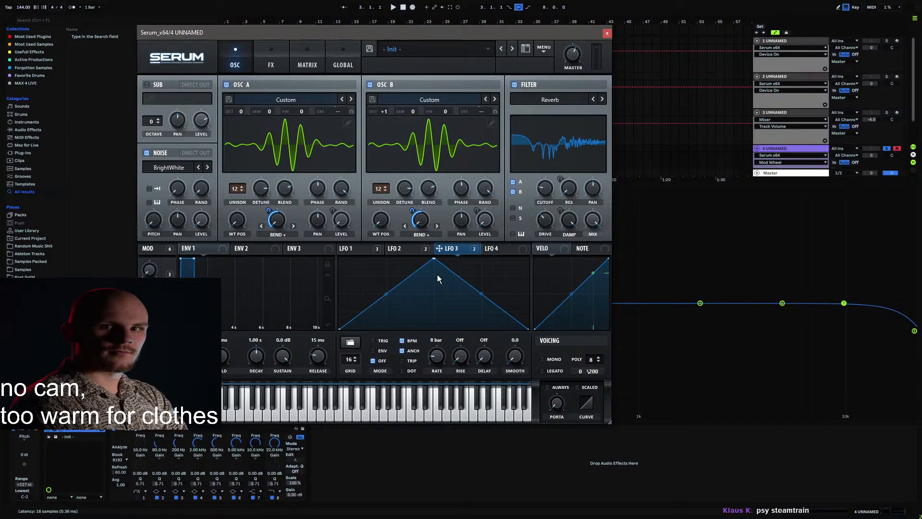
left_click(373, 250)
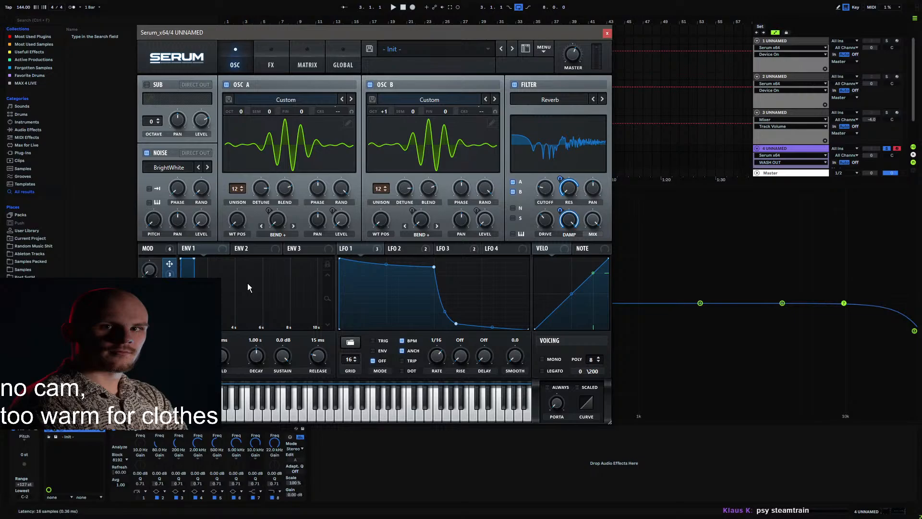
Step: Modulate the Phaser effect's mix and feedback with Macro 2, adjusting the feedback level and the modulation depths
left_click(269, 57)
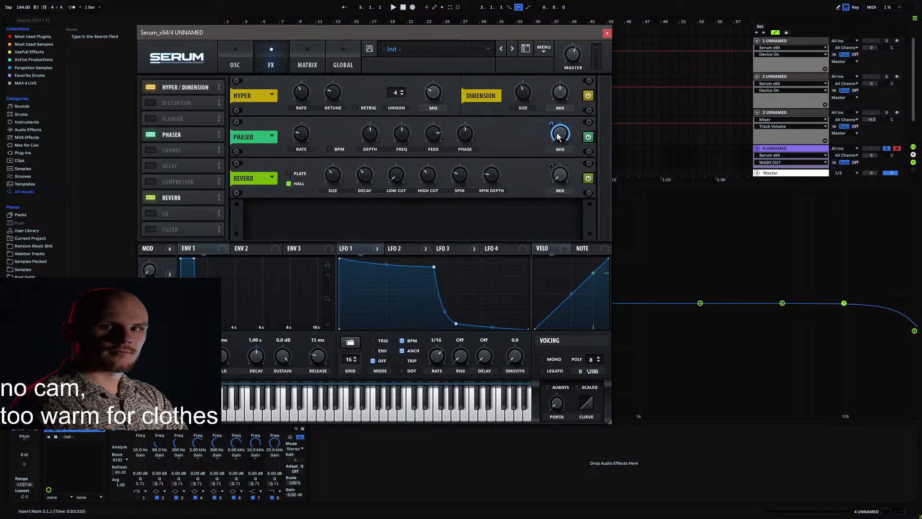
left_click_drag(557, 137, 542, 150)
left_click_drag(430, 135, 439, 128)
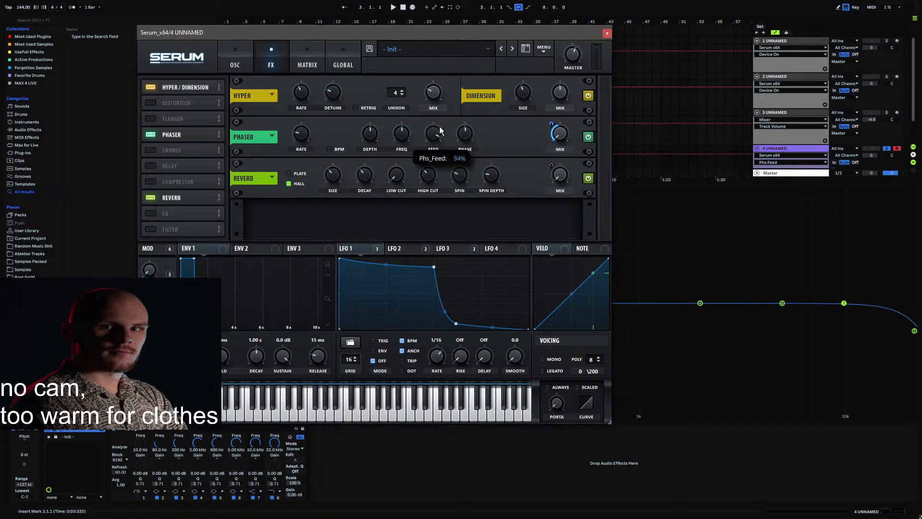
left_click_drag(150, 301, 150, 283)
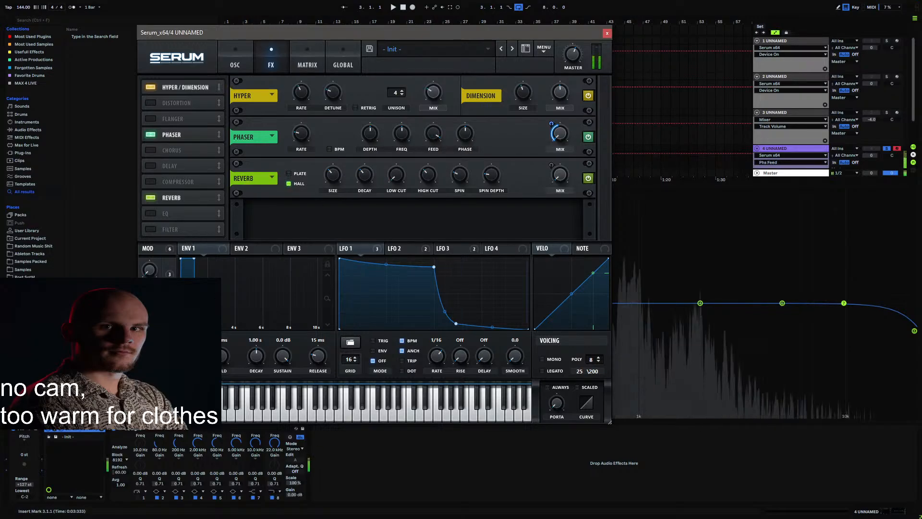
left_click_drag(552, 124, 557, 113)
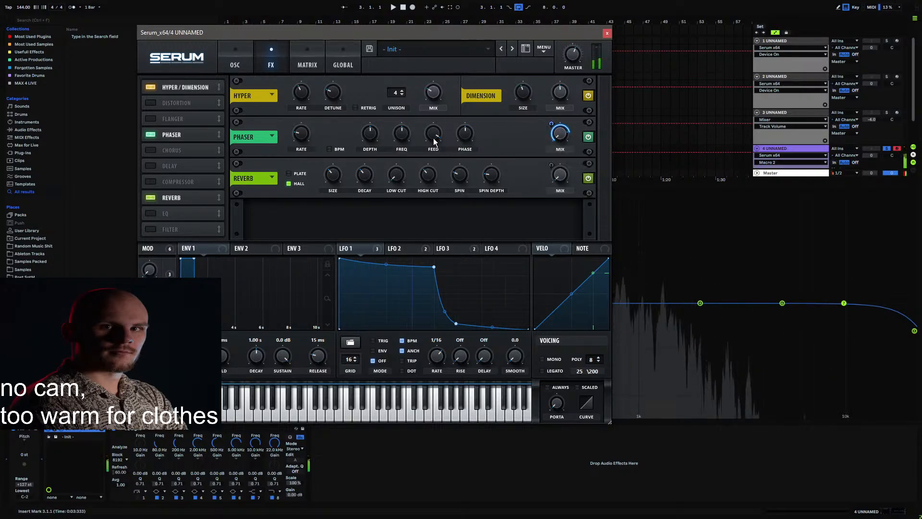
left_click_drag(431, 139, 427, 146)
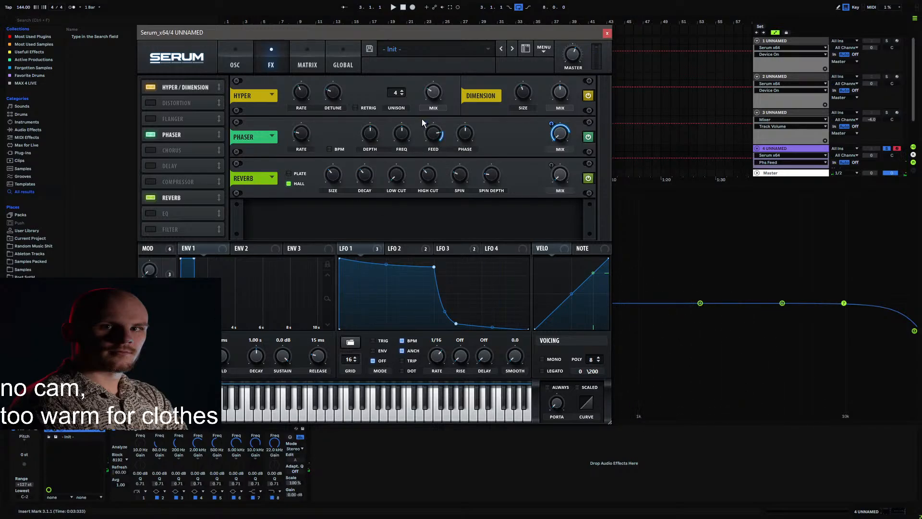
mouse_move(423, 125)
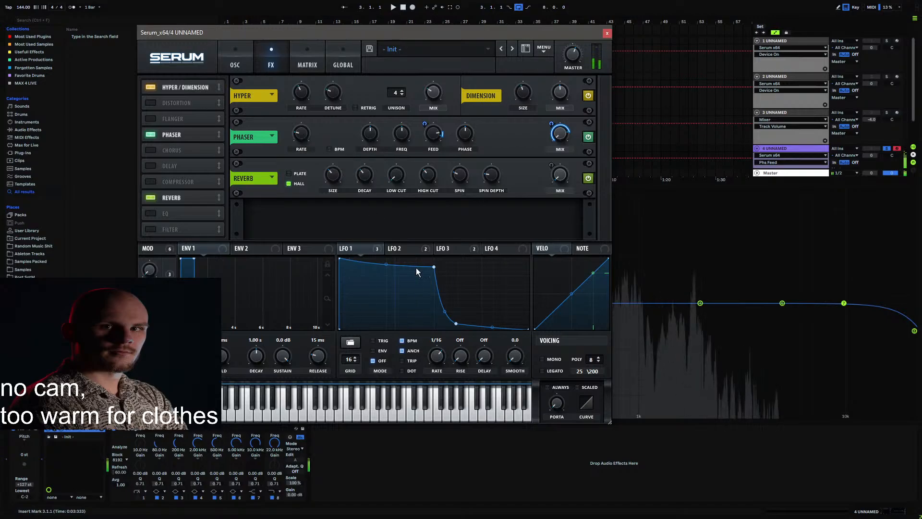
Step: Try LFO 3 as a modulator of the Phaser rate and remove all modulators from that control
left_click(454, 249)
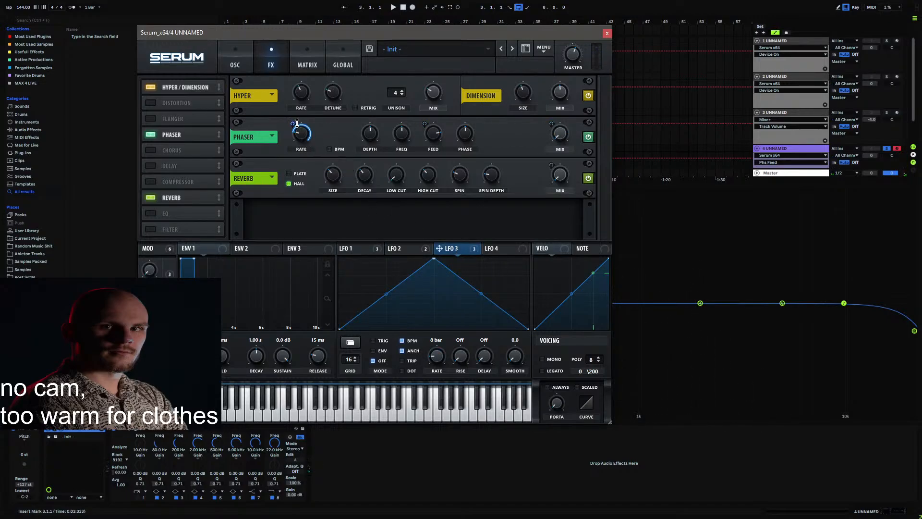
left_click_drag(297, 123, 289, 152)
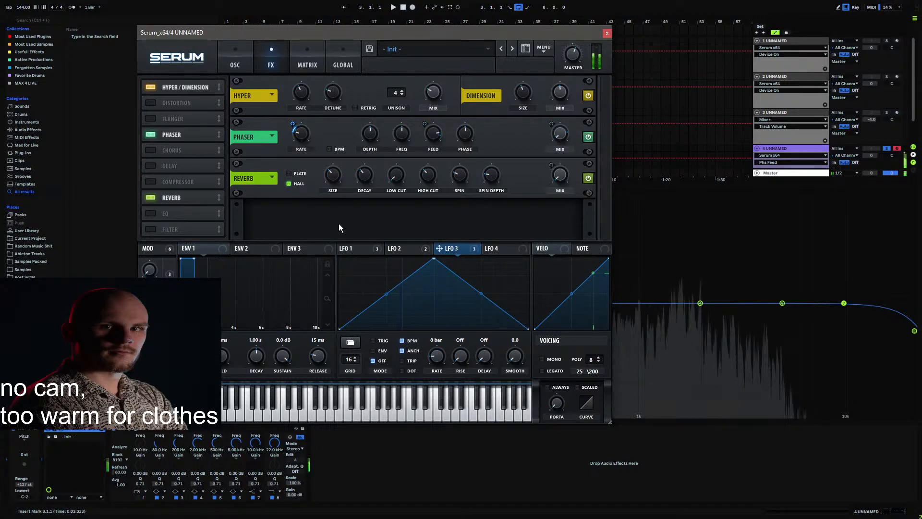
right_click(303, 136)
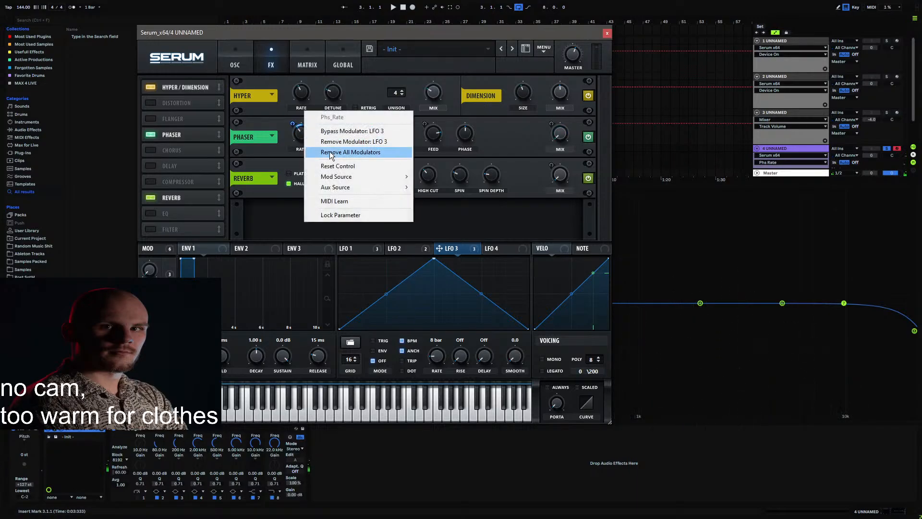
left_click(331, 154)
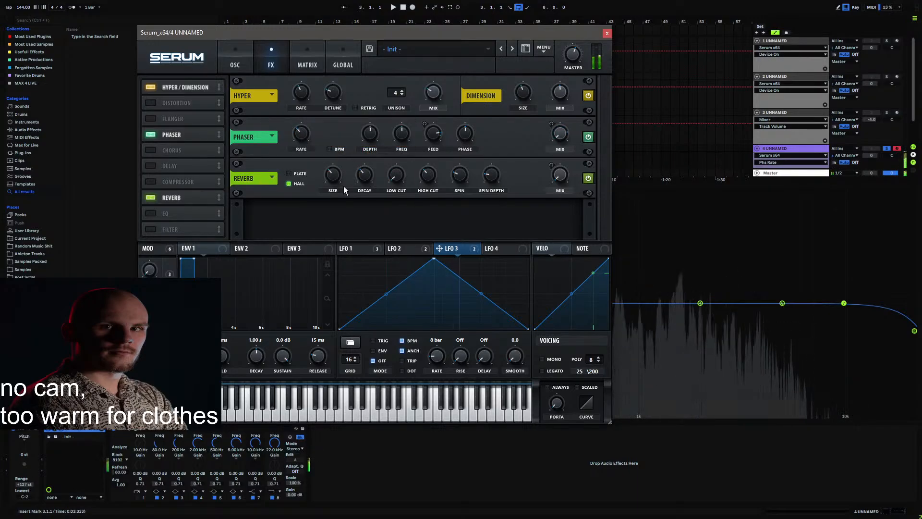
Step: Modulate the Phaser rate with LFO 4 by about -19 and switch LFO 4 to dotted timing at 1.5 bar
left_click(484, 252)
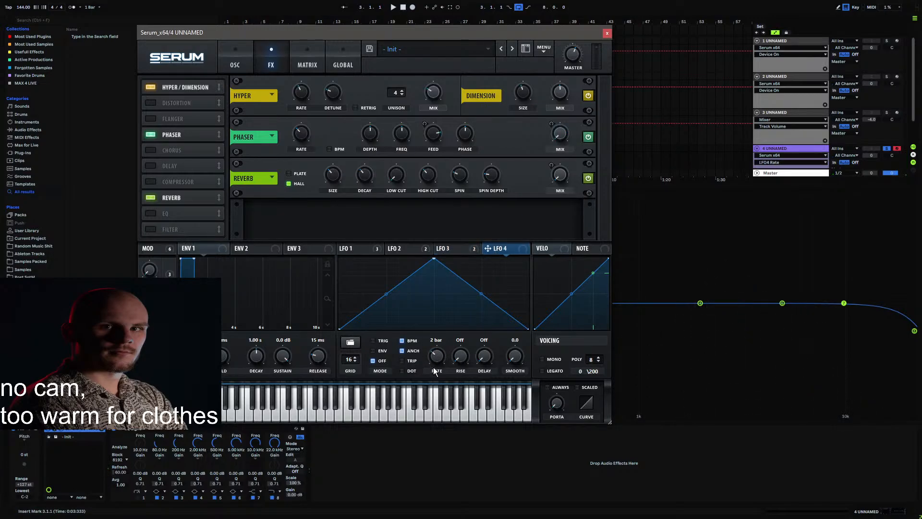
left_click_drag(299, 137, 294, 144)
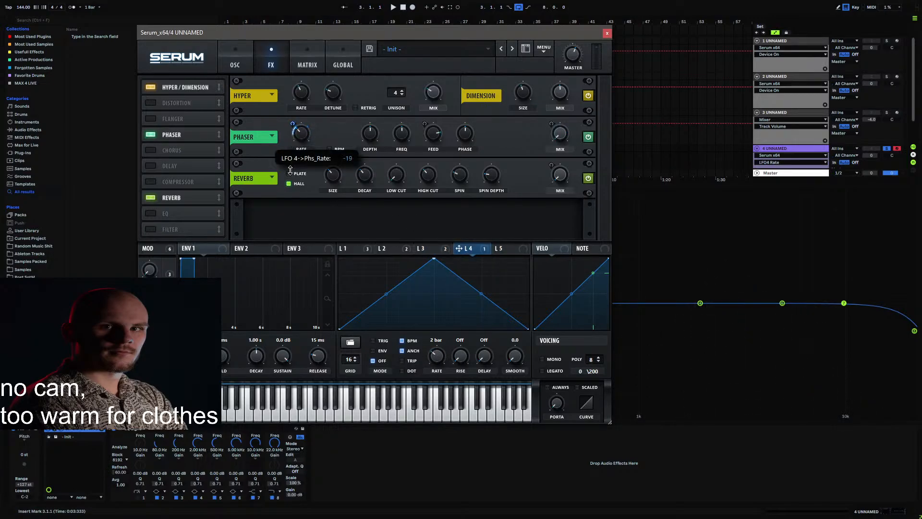
left_click(235, 61)
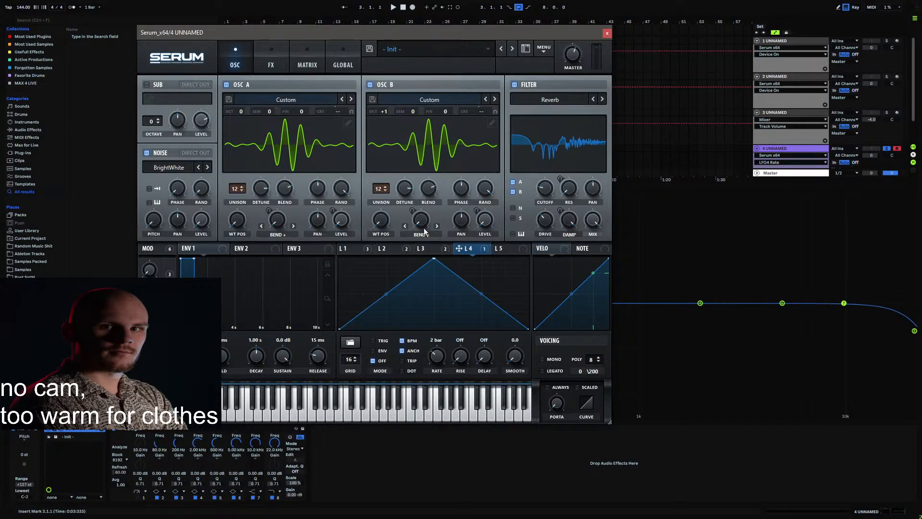
left_click(271, 61)
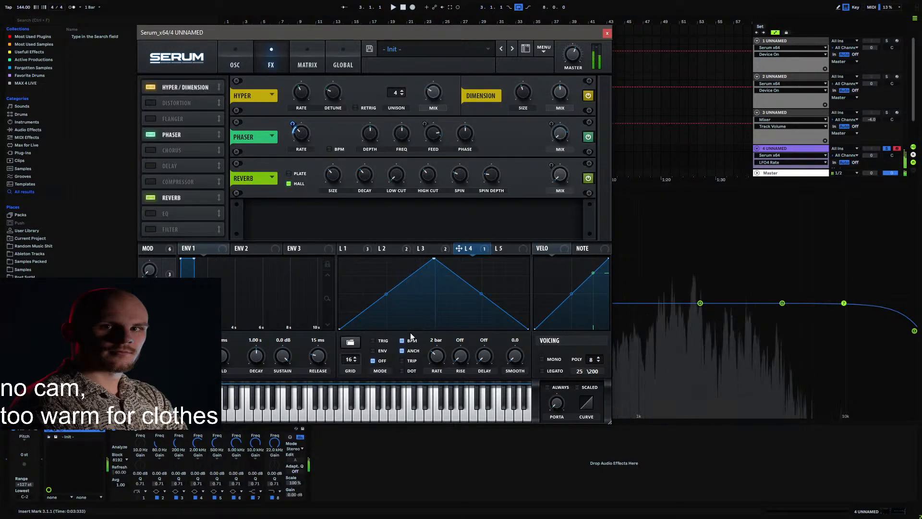
left_click(403, 369)
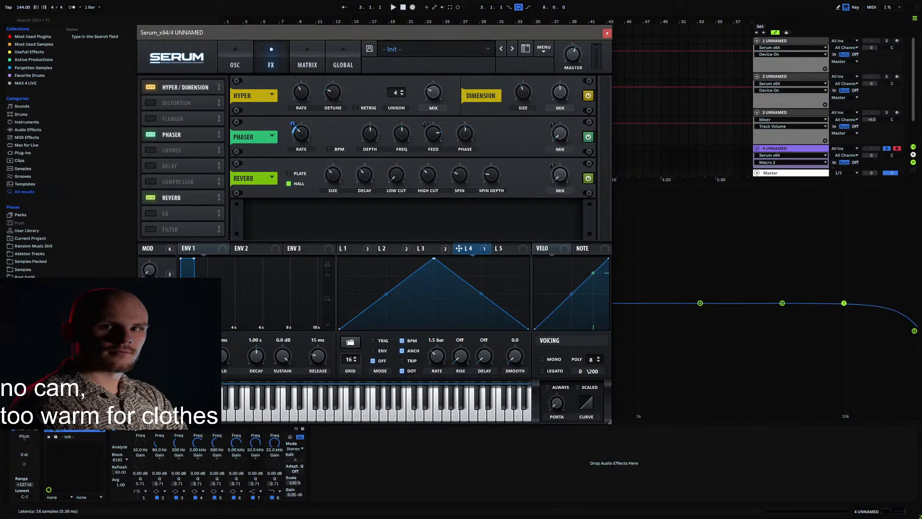
Step: Name Macro 2 PHASER and compare the rate settings of LFO 3 and LFO 4
left_click_drag(458, 248, 168, 266)
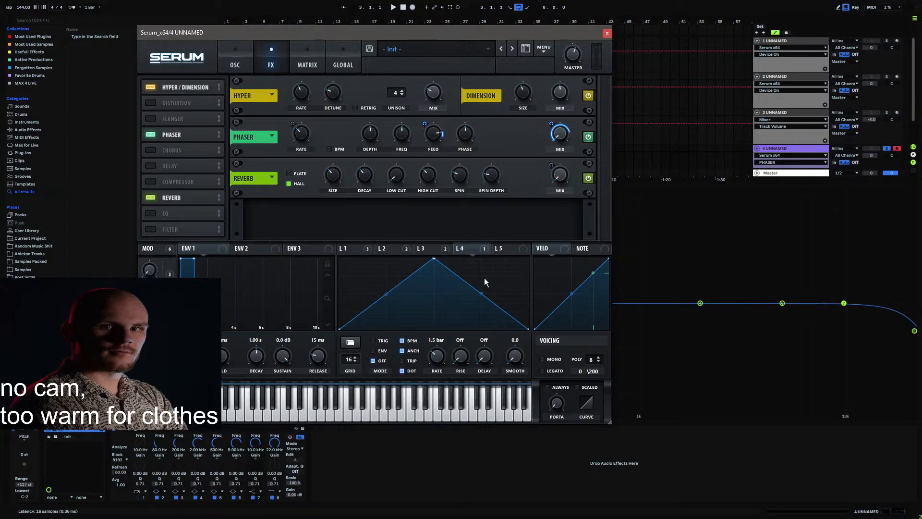
left_click(428, 249)
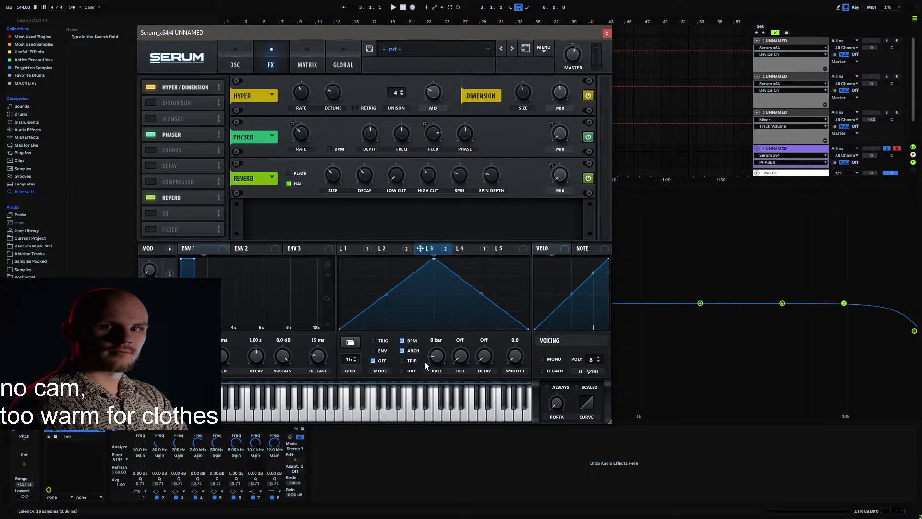
left_click(460, 248)
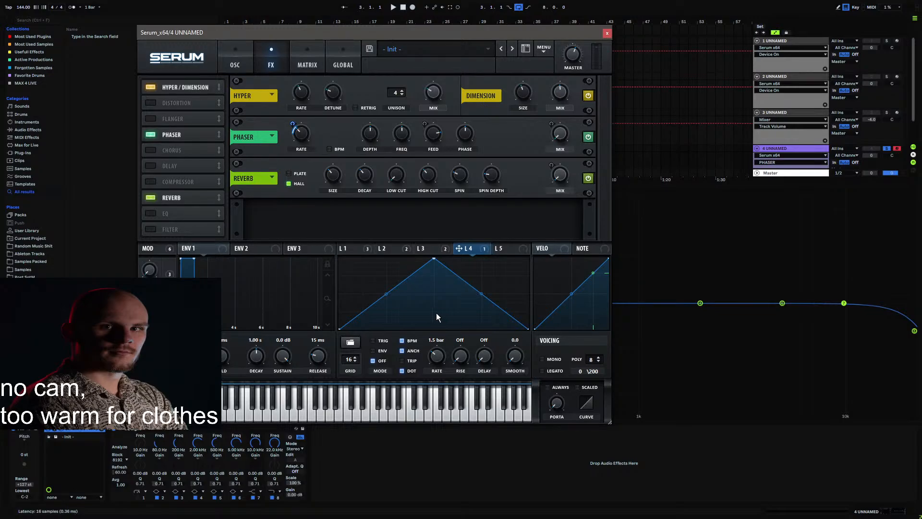
left_click(428, 248)
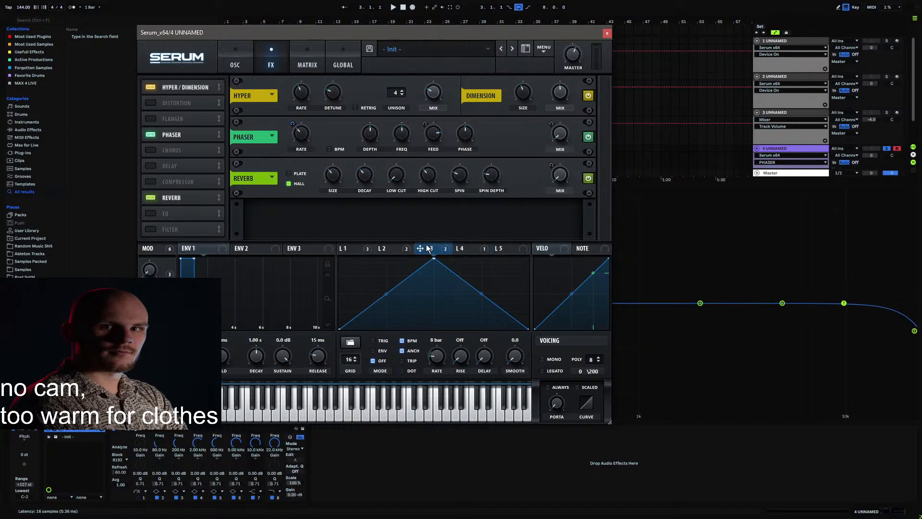
left_click(479, 247)
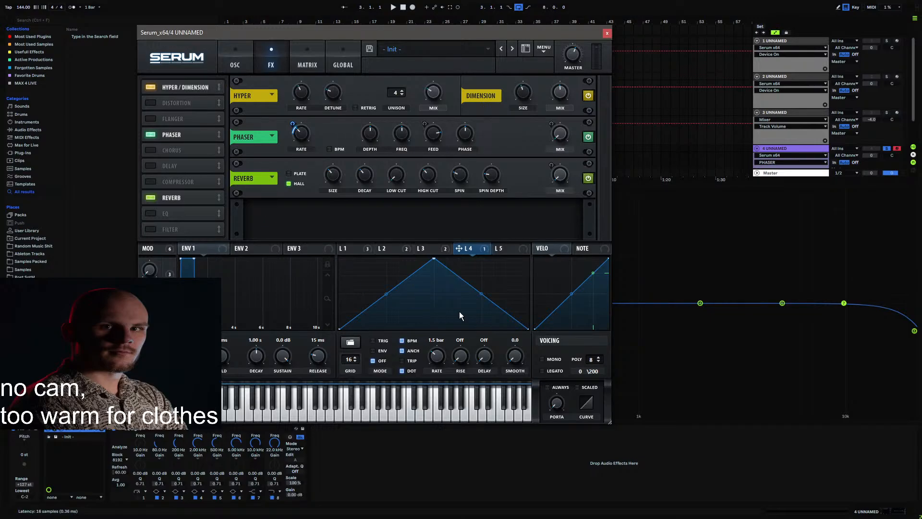
left_click(436, 248)
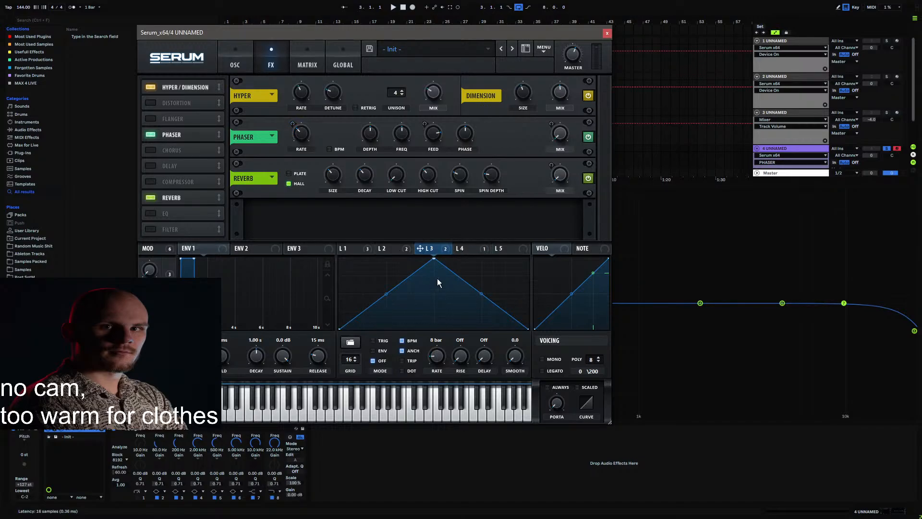
left_click(463, 249)
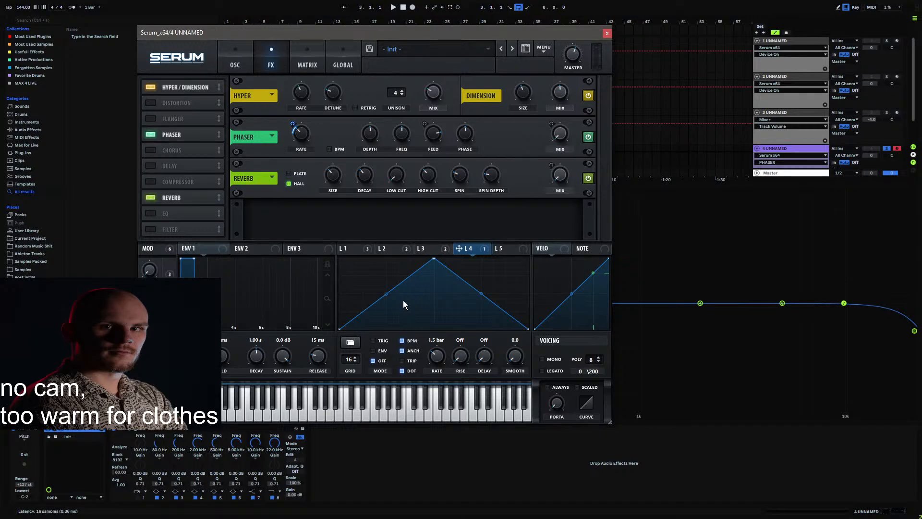
Step: Enable the Delay effect, placing it after the Reverb in the chain, and set it to Ping-Pong mode
left_click(146, 166)
left_click_drag(174, 167, 176, 207)
left_click(495, 222)
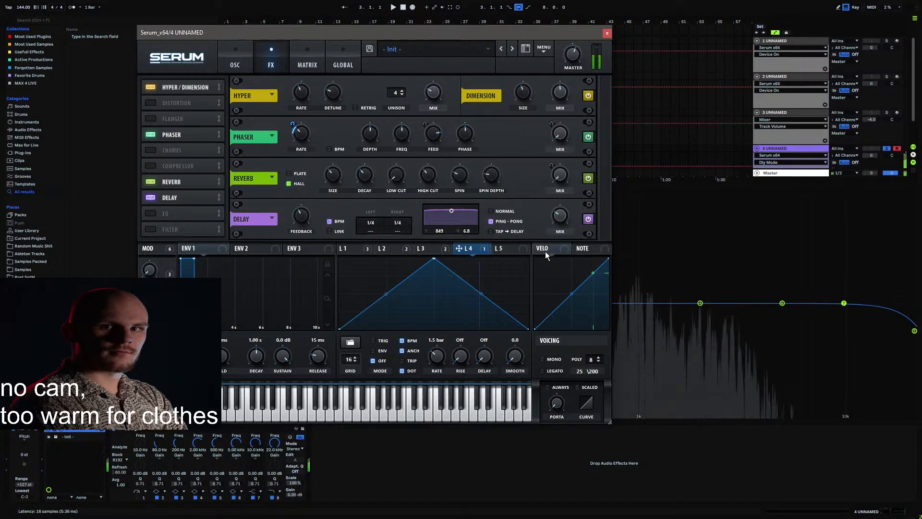
Step: Adjust the Delay's mix and feedback, and set its filter to about 2786 frequency with a Q of 3.2
left_click(560, 216)
left_click_drag(451, 209, 460, 217)
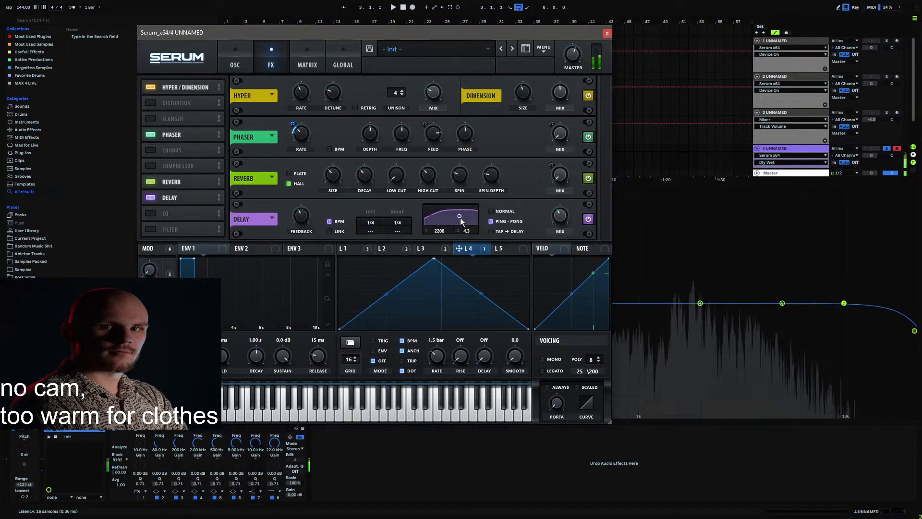
left_click(302, 212)
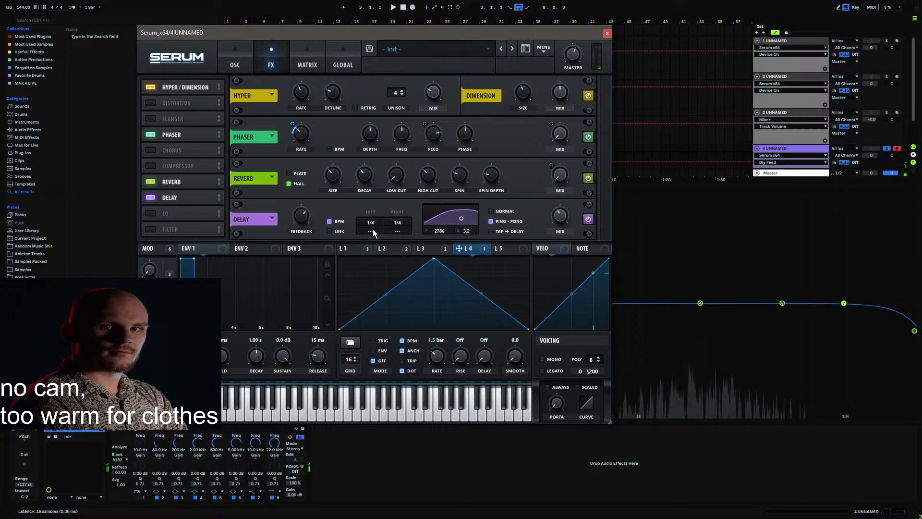
Step: Set both the left and right Delay times to dotted 1/4 and link the two channels
left_click_drag(373, 229, 377, 308)
left_click_drag(390, 198, 391, 175)
left_click_drag(401, 233, 418, 174)
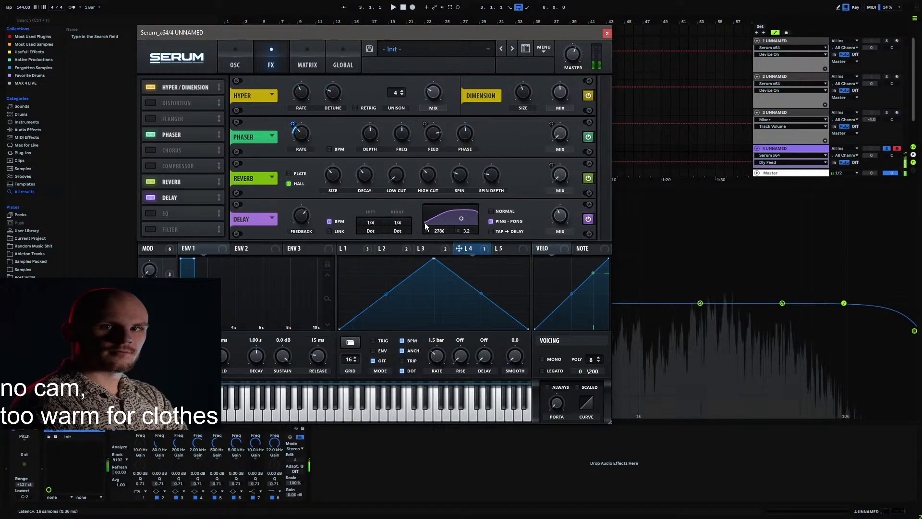
left_click(329, 231)
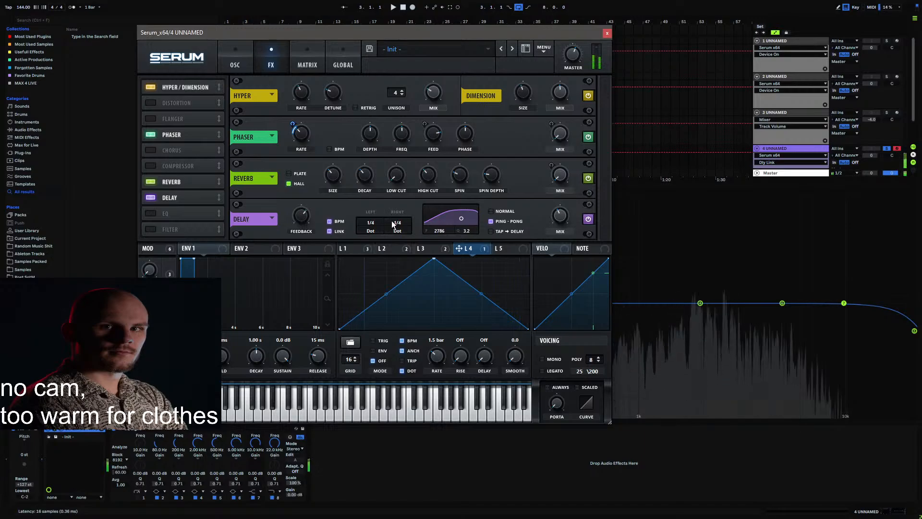
Step: Move the Serum window clear of the fourth track's device chain and delete the equalizer after Serum
left_click(566, 216)
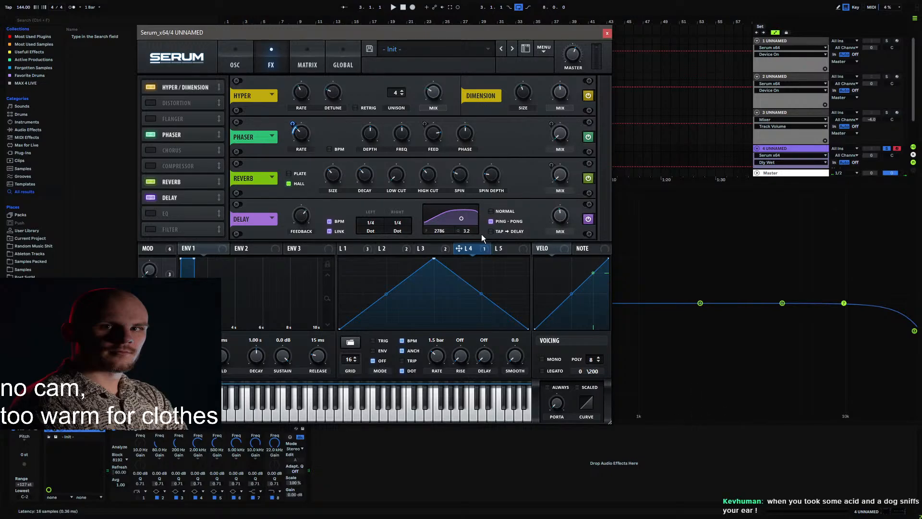
left_click_drag(374, 36, 371, 24)
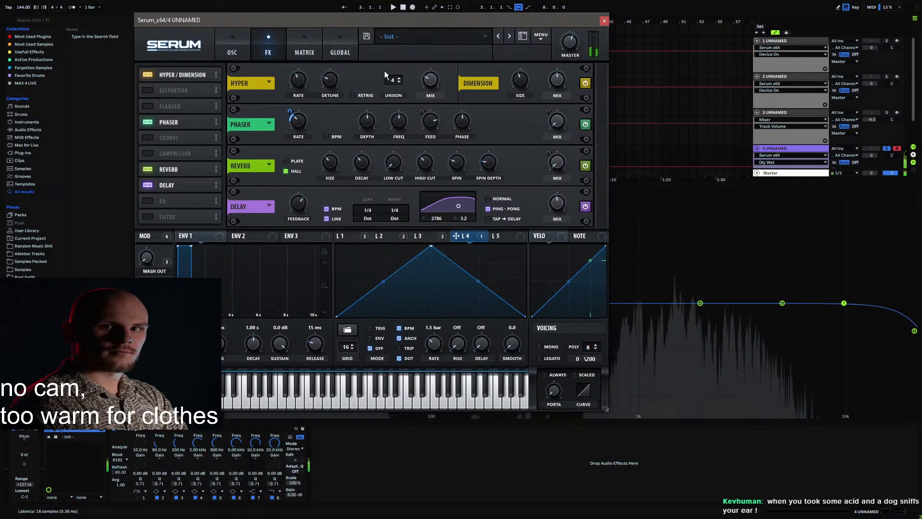
left_click_drag(295, 21, 480, 12)
left_click(139, 439)
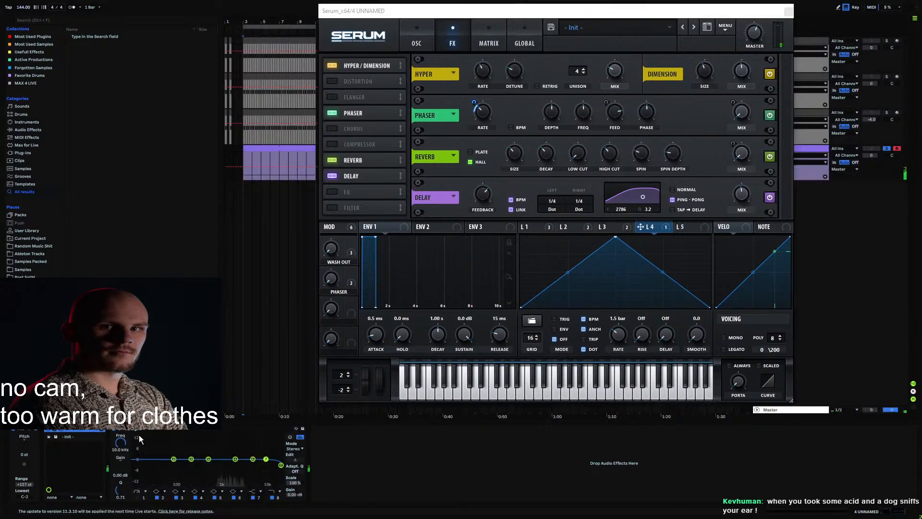
left_click_drag(488, 16, 609, 15)
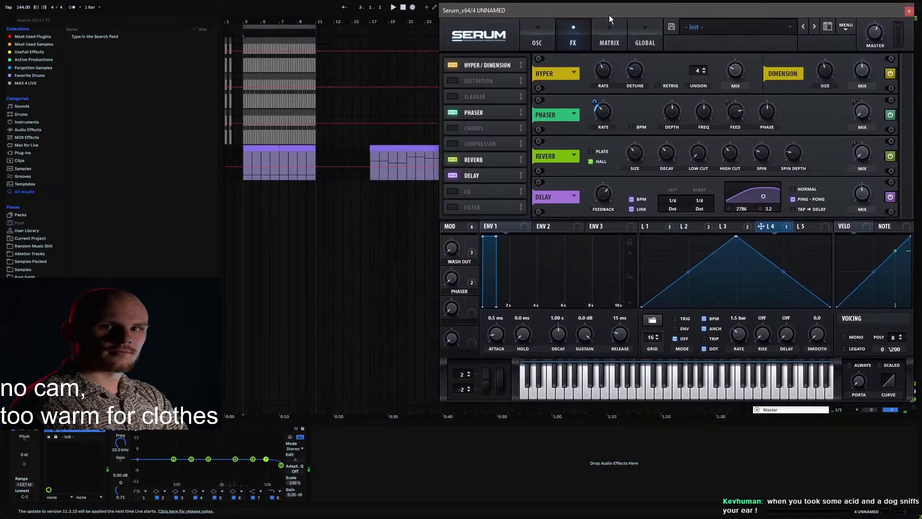
left_click(145, 430)
key("Delete")
Step: Add the MAnalyzer plug-in after Serum in the fourth track's device chain
right_click(253, 463)
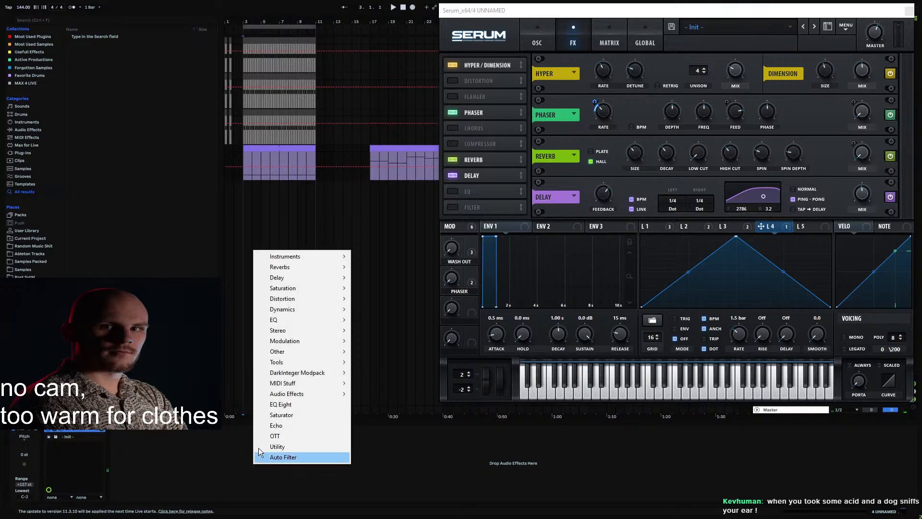
mouse_move(312, 374)
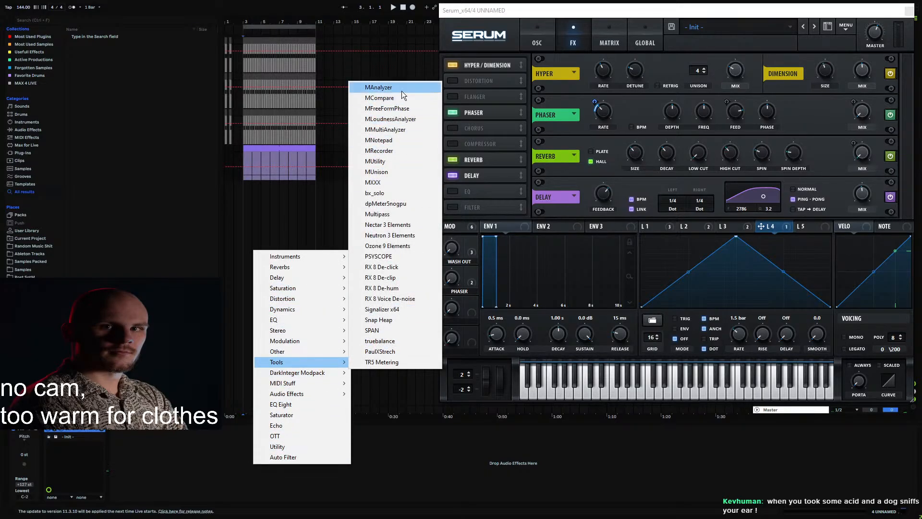
left_click(401, 88)
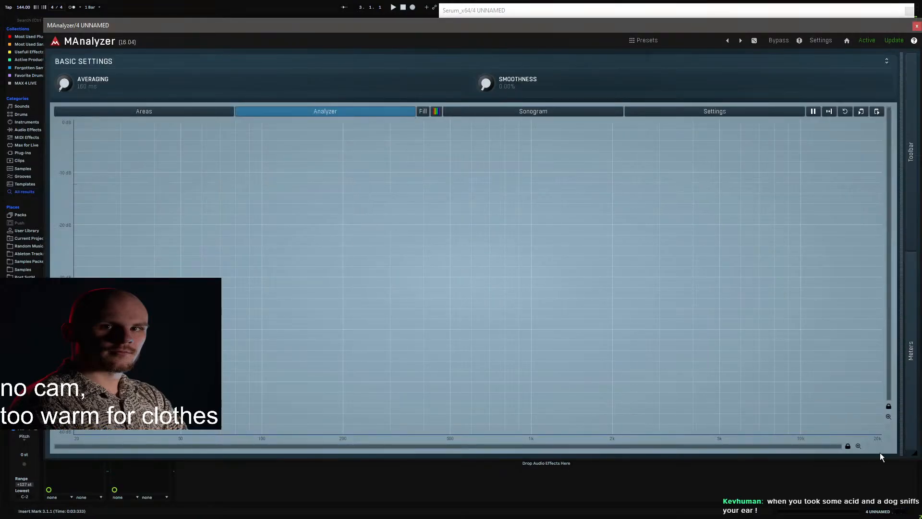
Step: Shrink the MAnalyzer window and arrange it beside the Serum window so both stay fully visible
left_click_drag(915, 460, 353, 243)
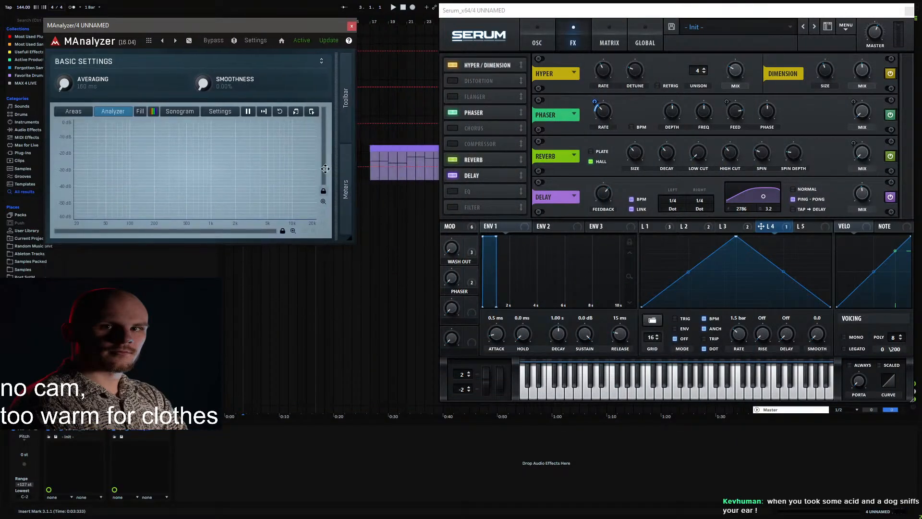
left_click(321, 61)
left_click_drag(277, 25, 227, 0)
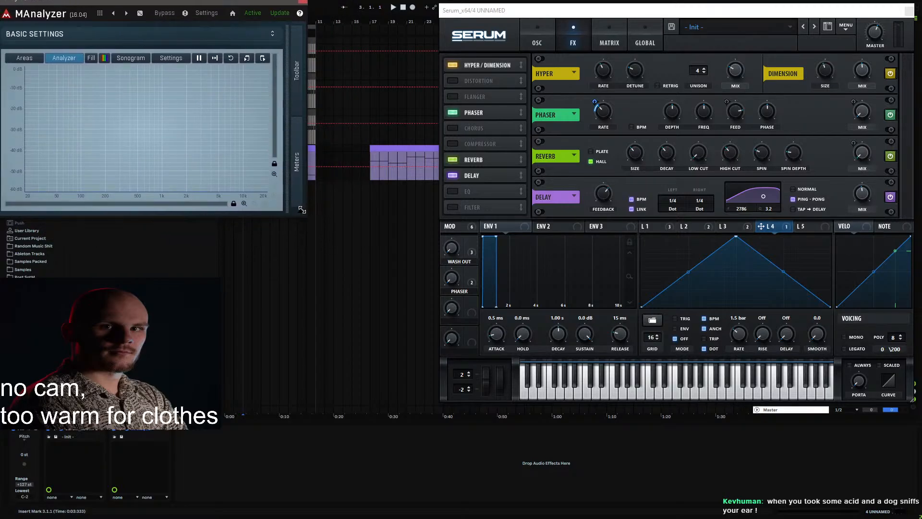
left_click_drag(302, 210, 389, 205)
left_click_drag(564, 12, 547, 12)
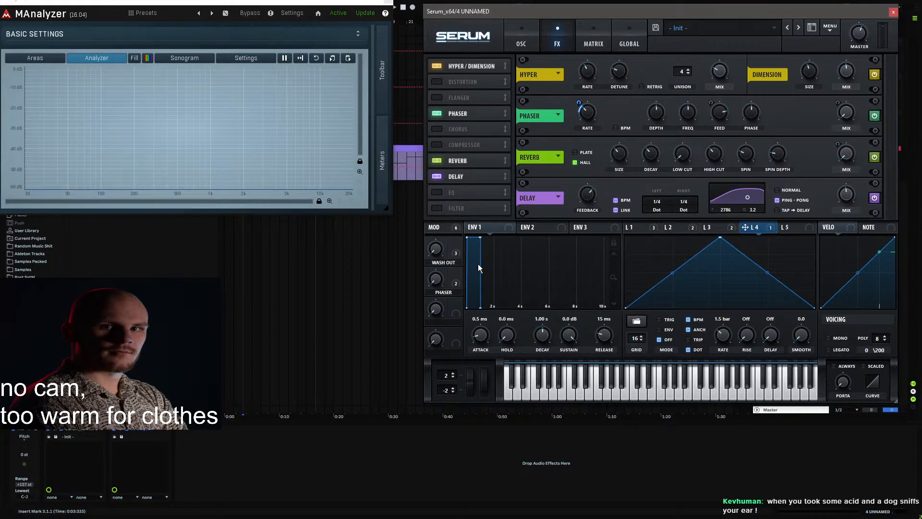
Step: Start playback and set MAnalyzer's averaging to 0 ms in its basic settings
key("space")
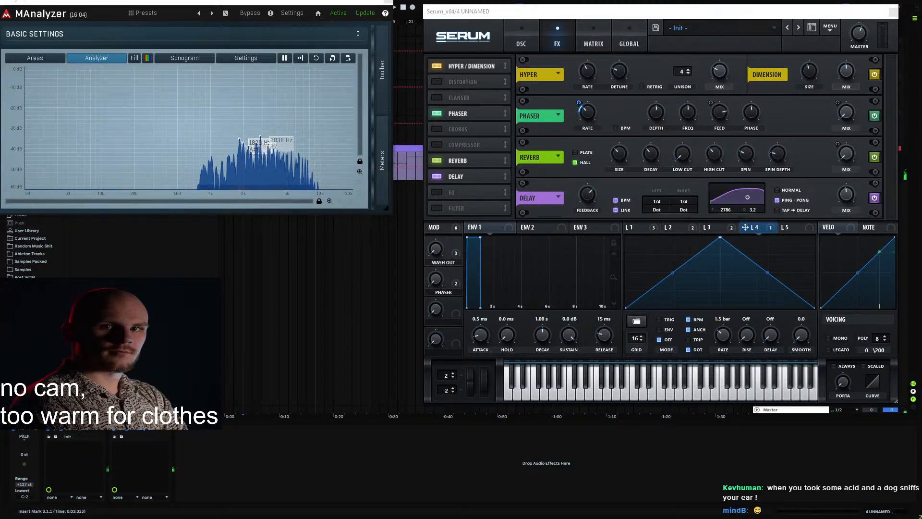
left_click(300, 58)
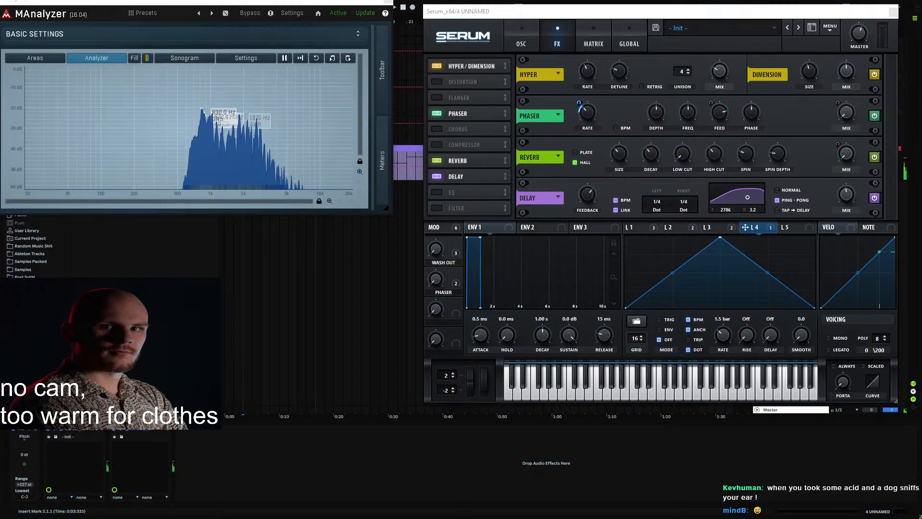
left_click(340, 37)
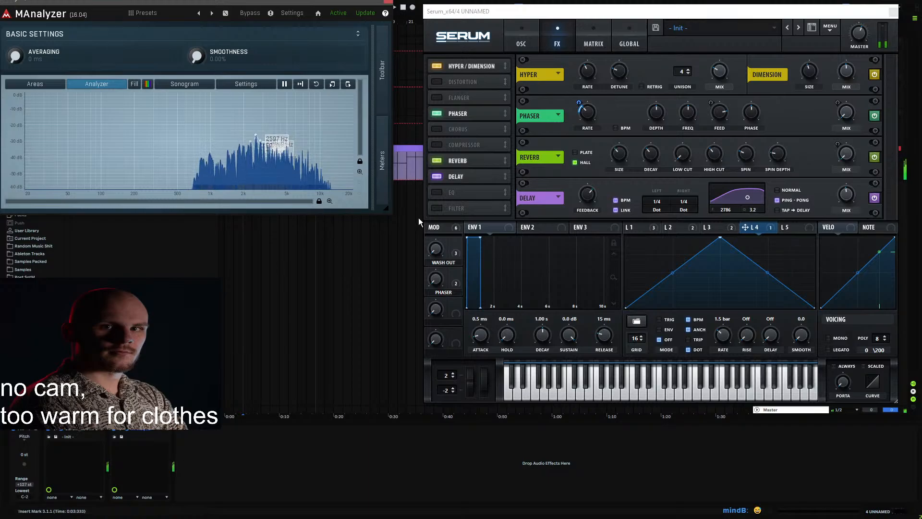
left_click(515, 13)
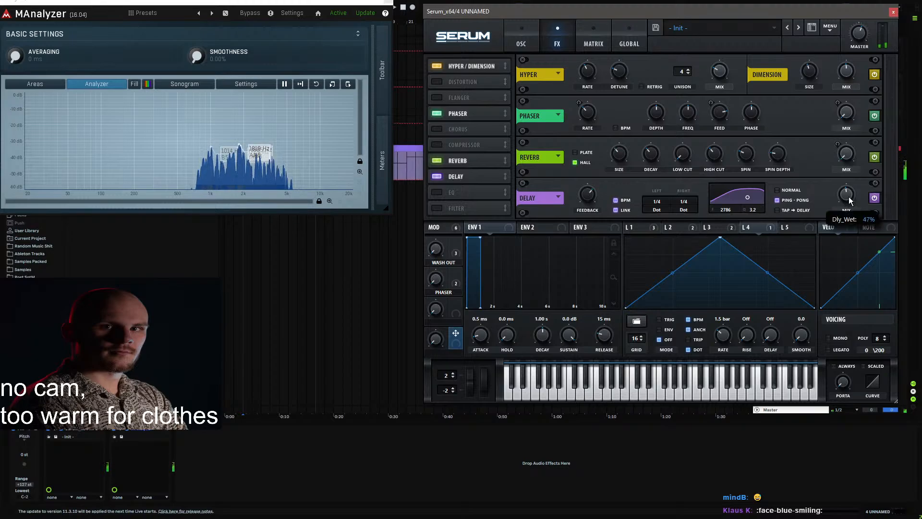
Step: Assign Macro 4 to the Delay's mix and name the macro DELAY
left_click_drag(841, 195, 843, 196)
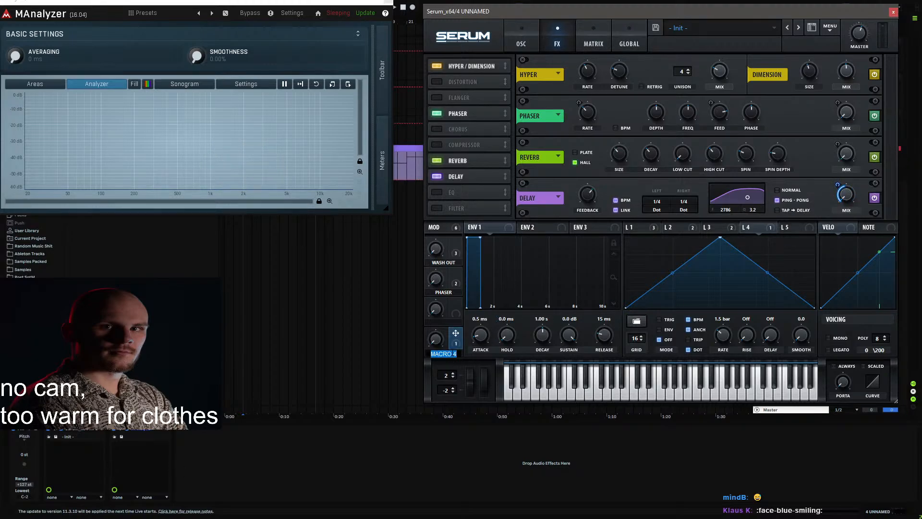
key("Return")
left_click_drag(430, 342, 442, 312)
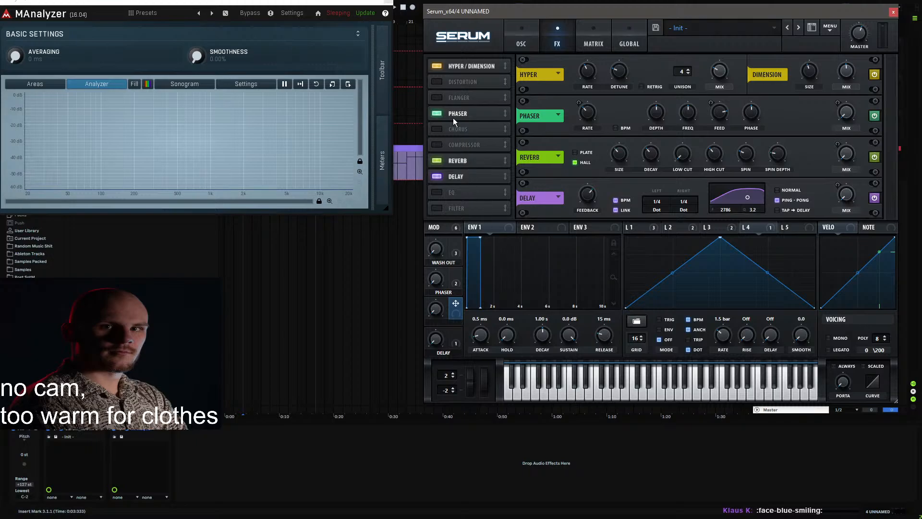
Step: Enable the Distortion effect in Downsample mode and place it first in the effects chain
left_click(439, 79)
left_click(438, 79)
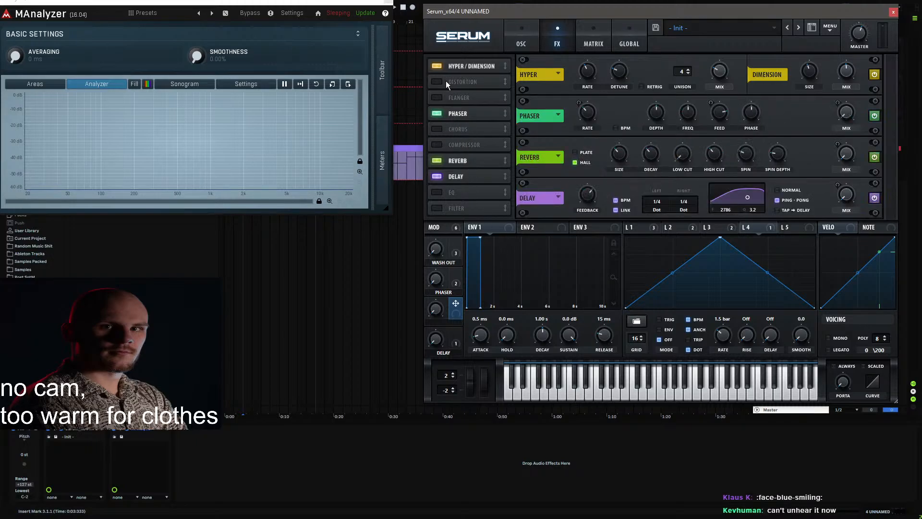
left_click(463, 84)
left_click(609, 115)
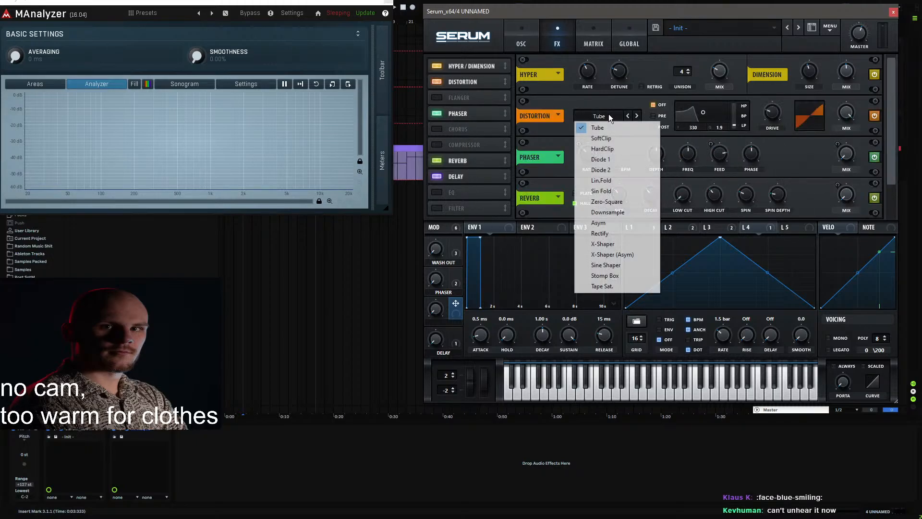
left_click(612, 210)
left_click_drag(467, 86, 477, 62)
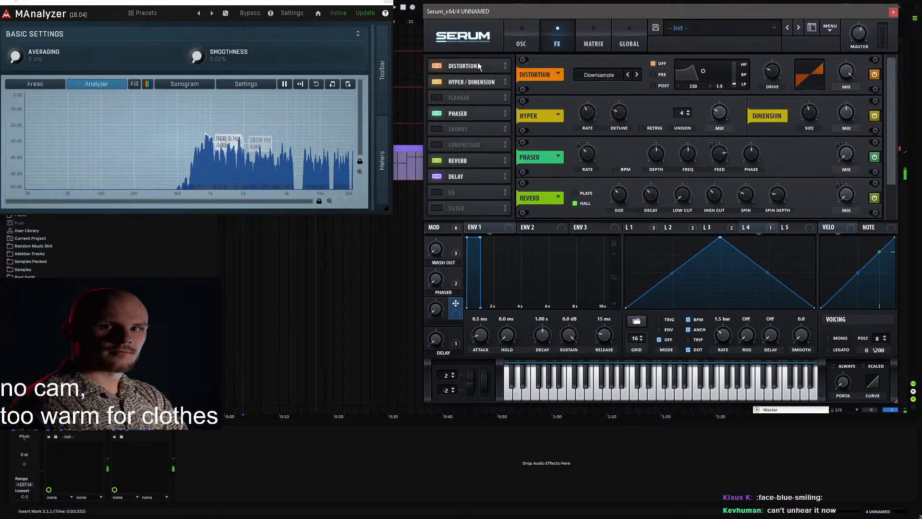
Step: Try low Distortion drive amounts around 12% and modulate the drive with LFO 4
mouse_move(768, 87)
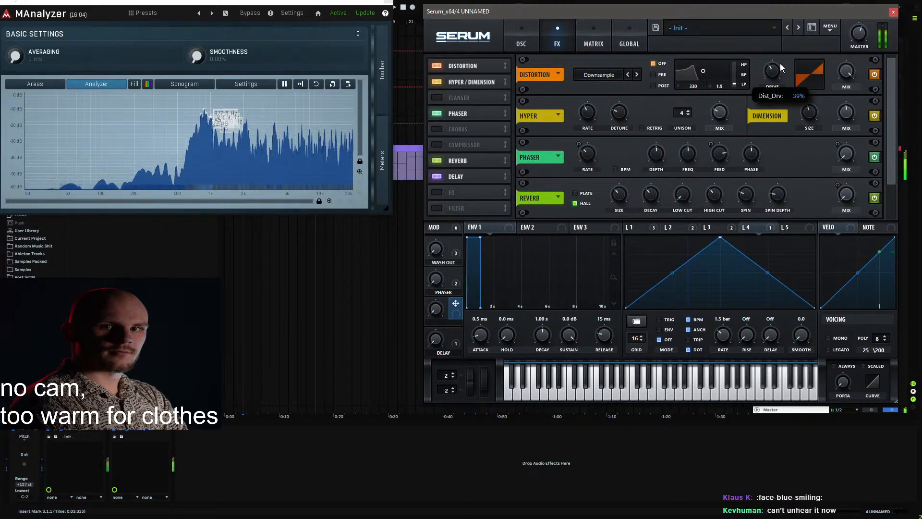
left_click_drag(768, 83, 768, 80)
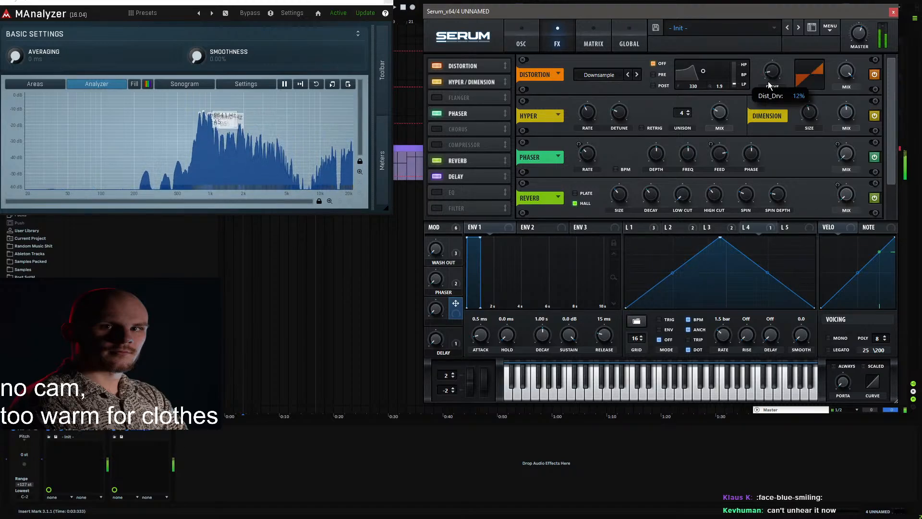
left_click_drag(768, 81, 775, 78)
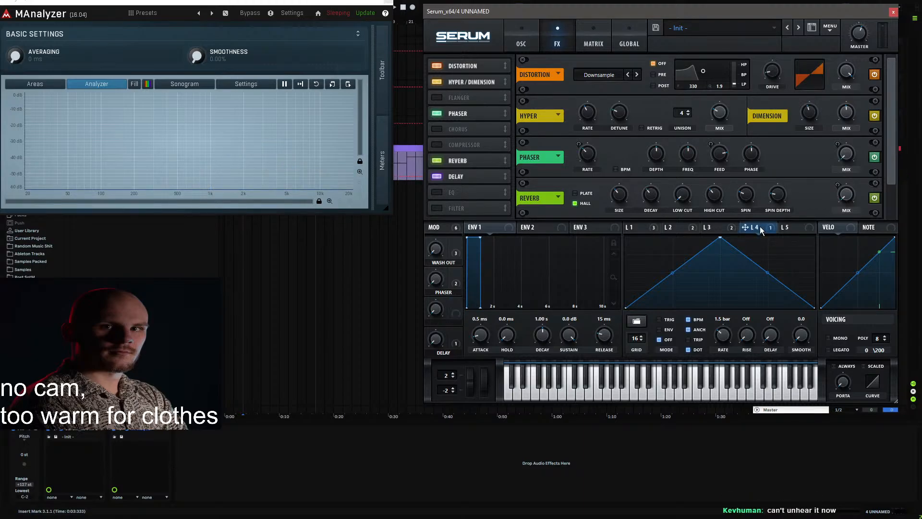
left_click_drag(760, 226, 771, 72)
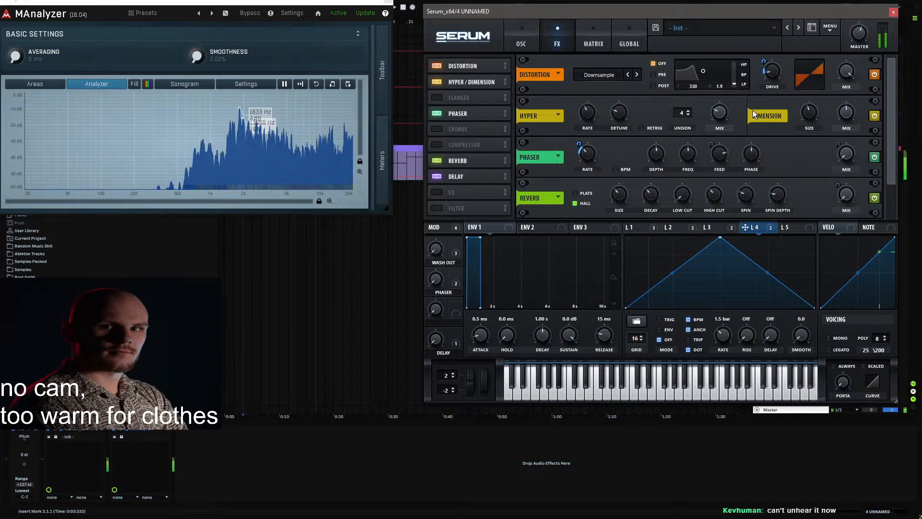
mouse_move(775, 76)
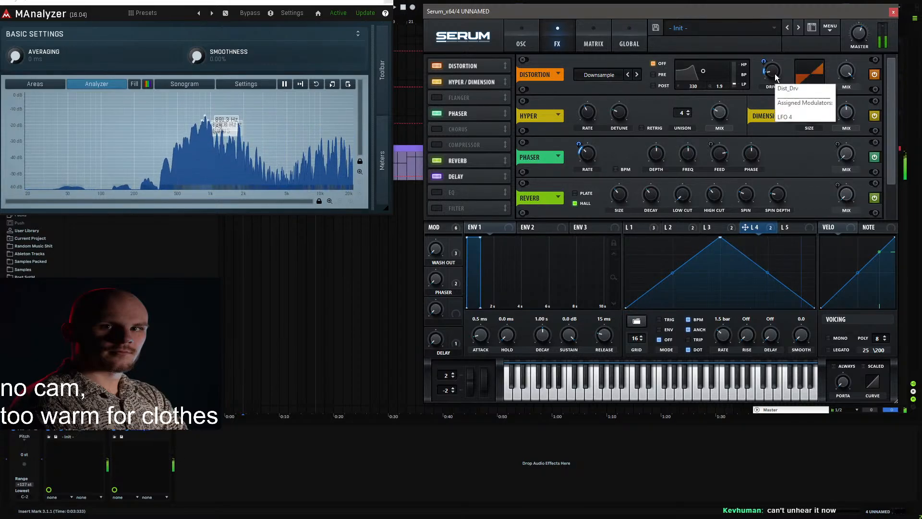
Step: Remove all modulators from the Distortion's drive and switch the Distortion effect off
right_click(775, 76)
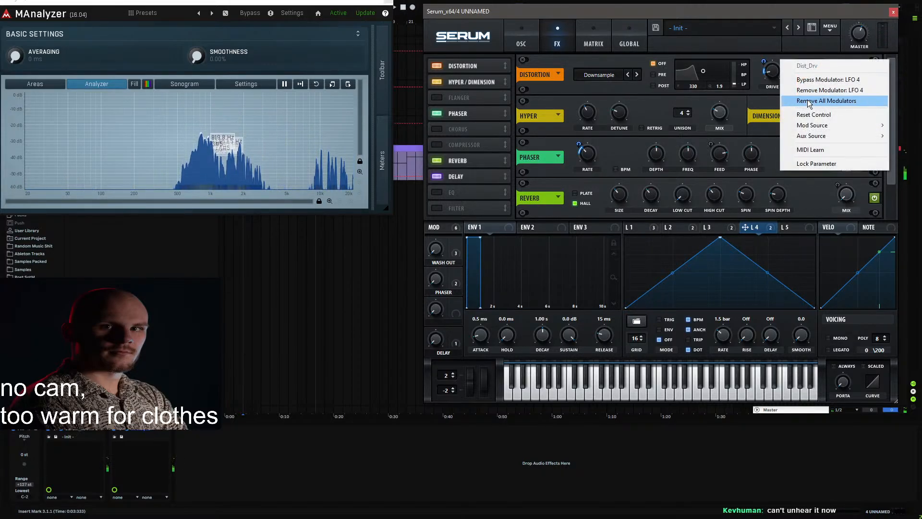
left_click(808, 101)
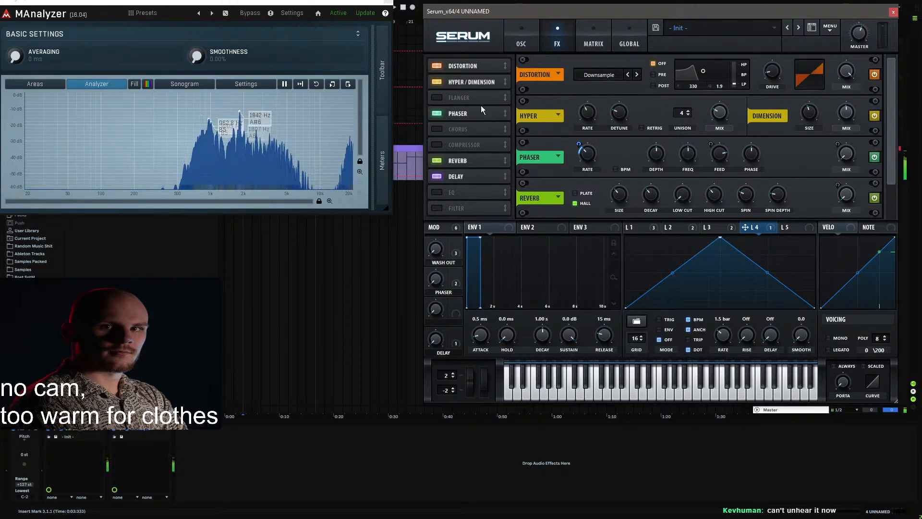
left_click(436, 65)
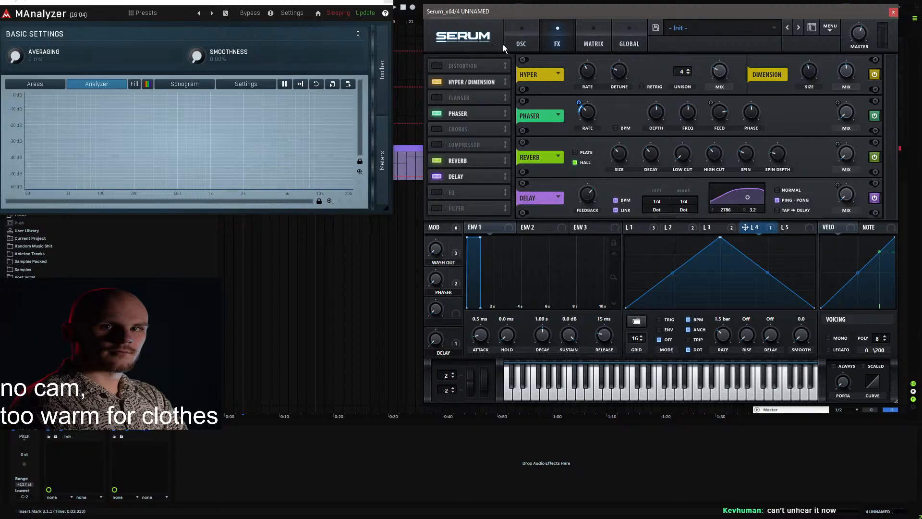
Step: Review the shapes, rates and targets of LFO 1 to LFO 4 against the oscillator and effects settings
left_click(519, 42)
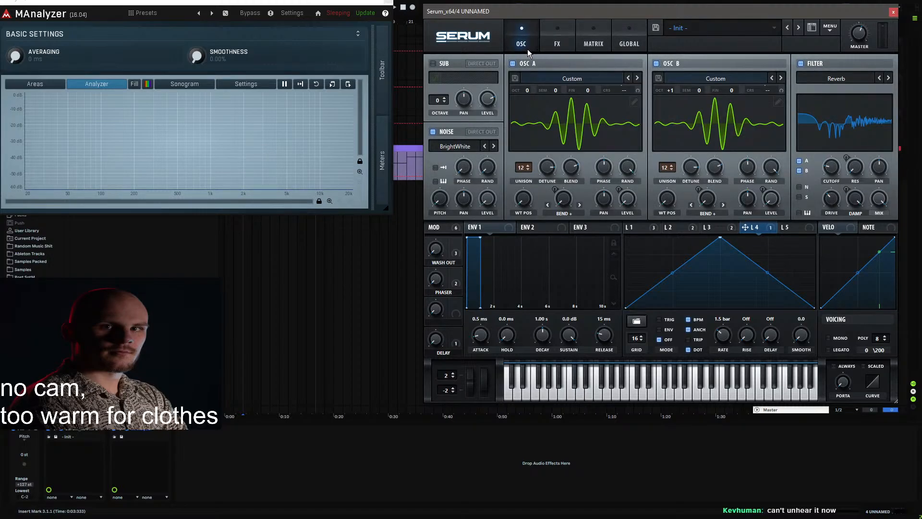
left_click(630, 227)
left_click(676, 227)
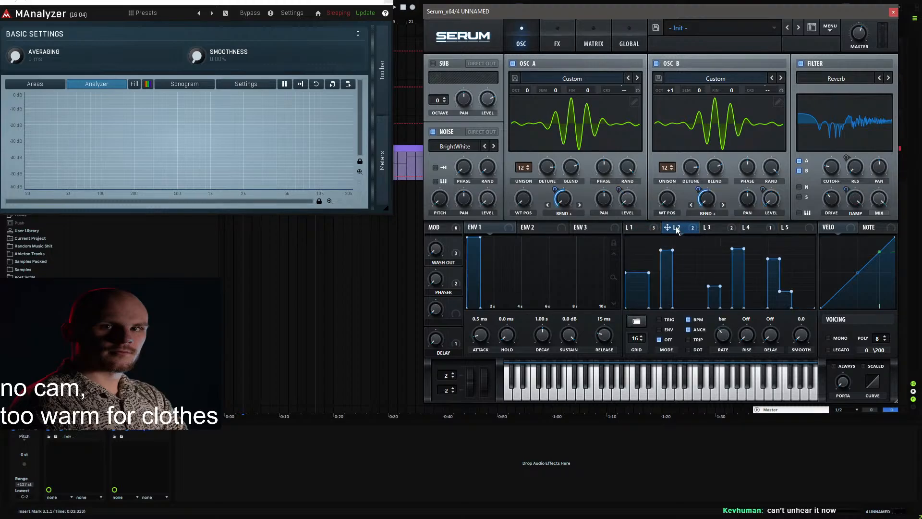
left_click(714, 228)
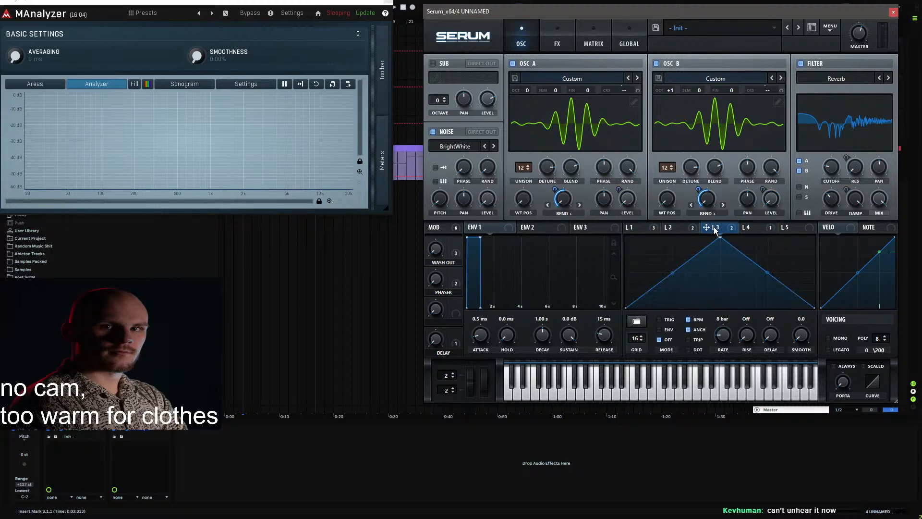
left_click(751, 229)
left_click_drag(433, 288, 456, 305)
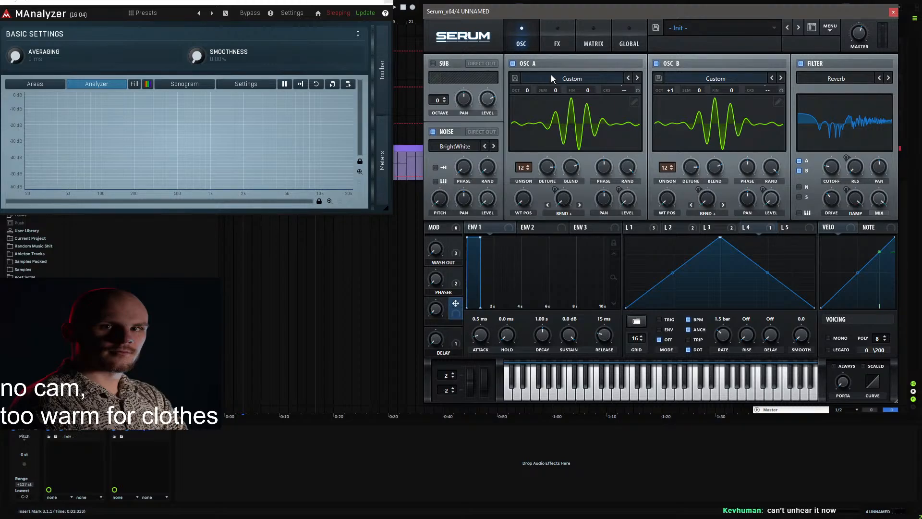
left_click(557, 42)
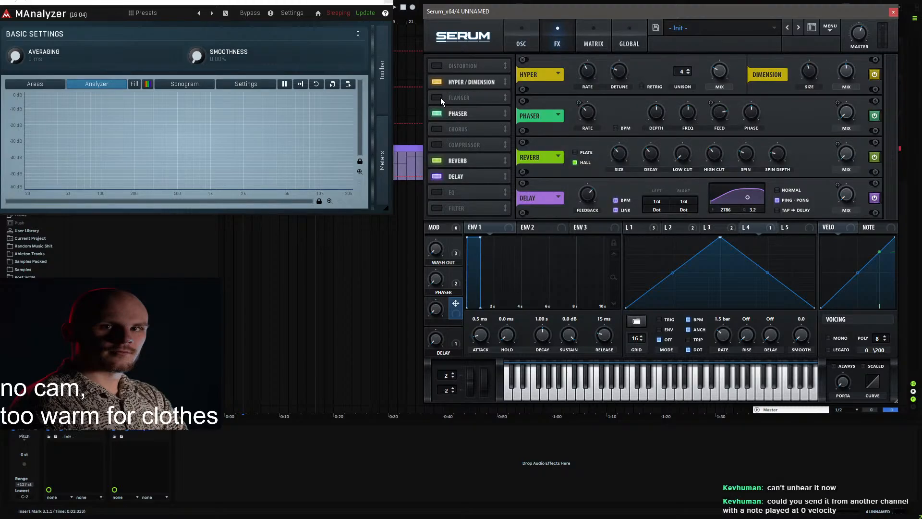
left_click(519, 43)
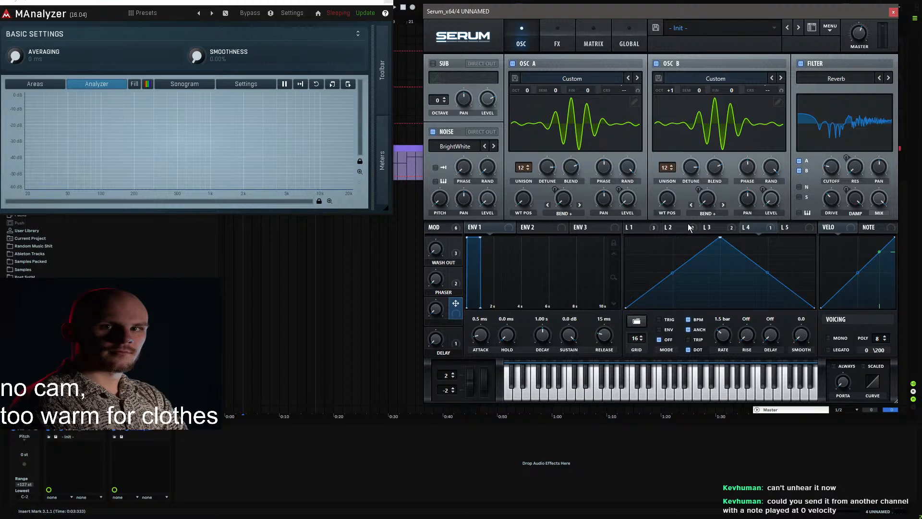
Step: Change the Macro 3 modulation of LFO Bus 1 to a full negative amount so it pulls down LFO 1's middle point
left_click(632, 227)
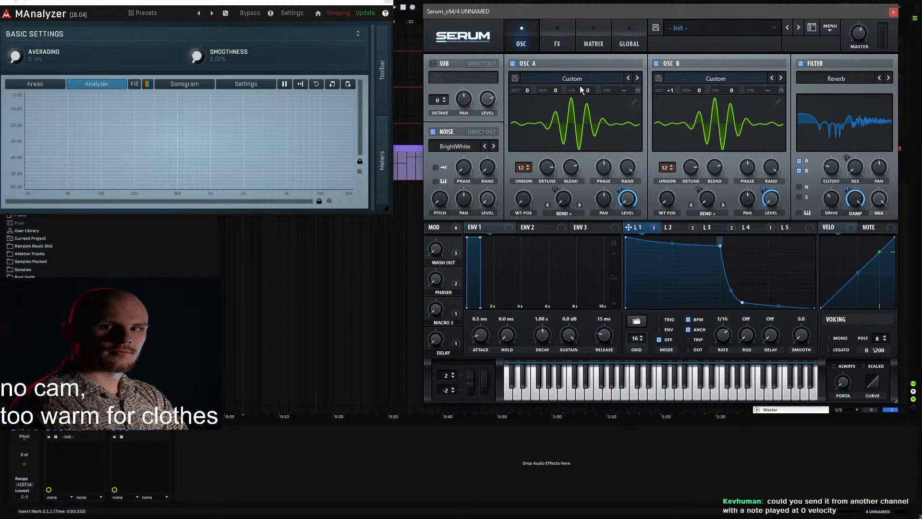
left_click(592, 42)
left_click_drag(890, 132, 889, 177)
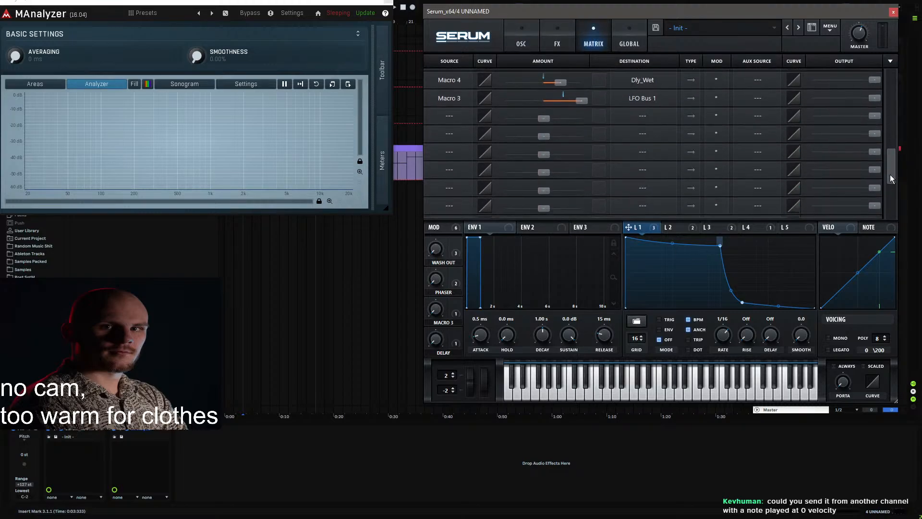
left_click_drag(582, 101, 546, 105)
mouse_move(529, 100)
left_mouse_down()
mouse_move(492, 108)
mouse_move(543, 103)
mouse_move(514, 103)
mouse_move(529, 102)
left_mouse_up()
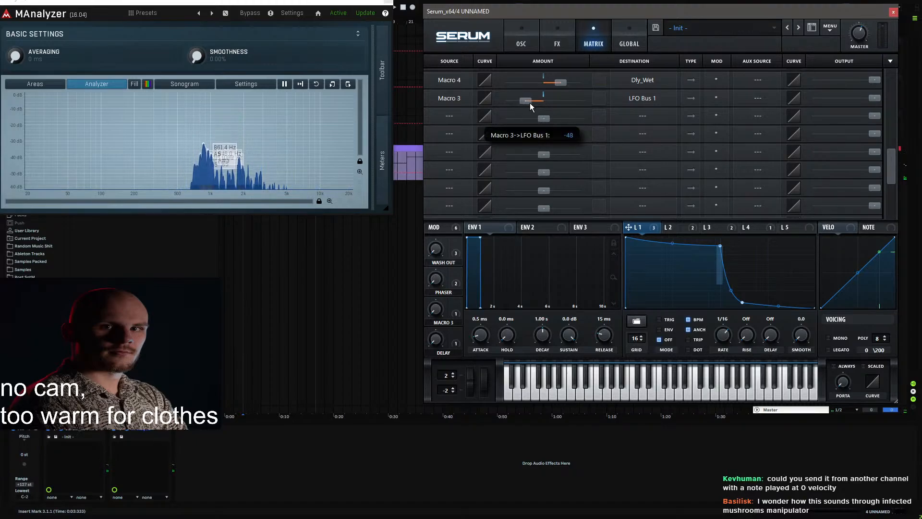
left_click_drag(436, 311, 468, 146)
left_click_drag(525, 105, 506, 105)
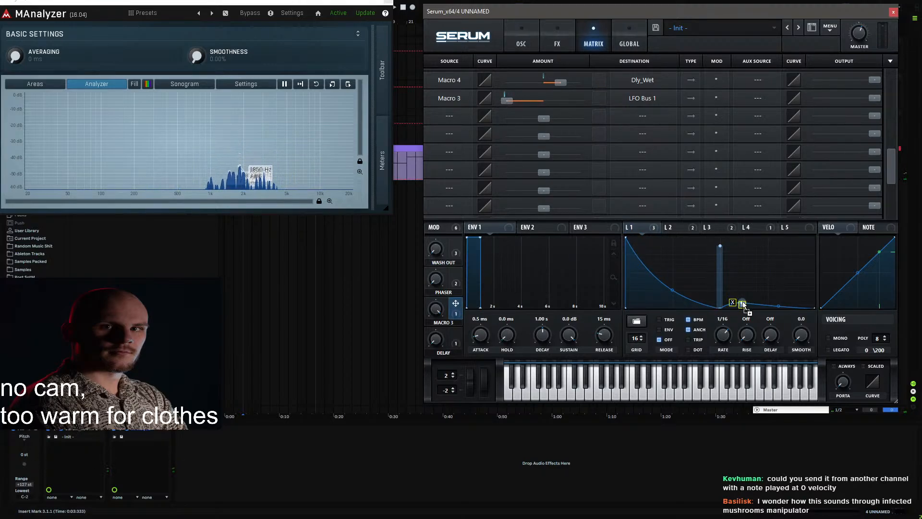
Step: Assign Macro 3 to the low point after LFO 1's drop as LFO Bus 2, with a moderate positive amount, and test it
left_click_drag(740, 304, 742, 304)
left_click_drag(580, 118, 554, 124)
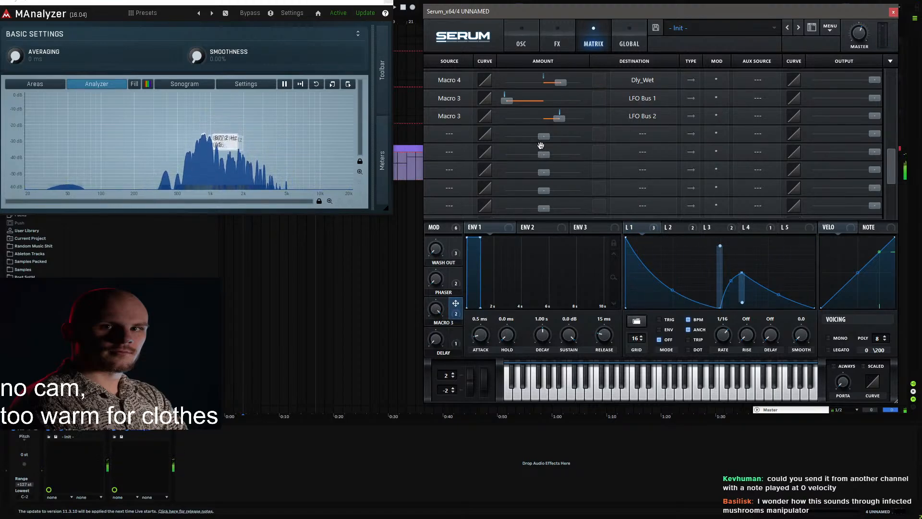
left_click_drag(443, 312, 491, 301)
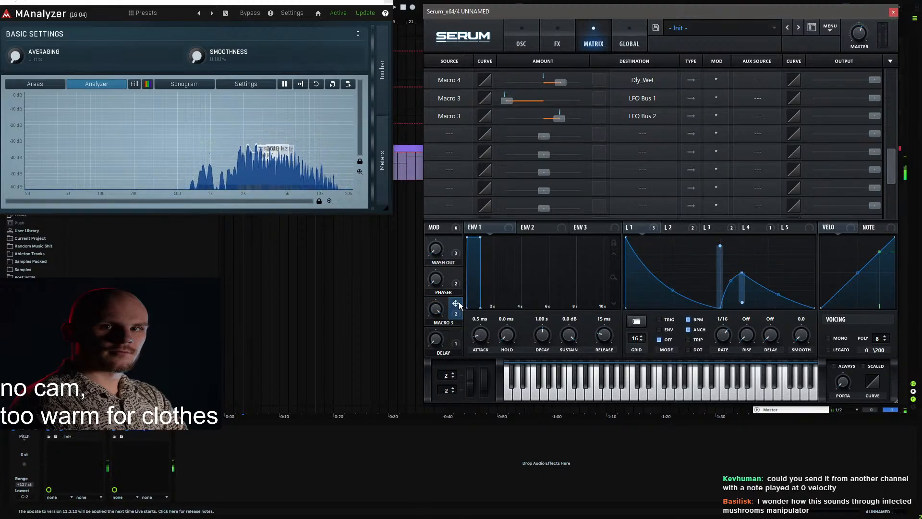
Step: Assign Macro 3 to the curve point of LFO 1's first segment as LFO Bus 3, with an amount of about 25
left_click_drag(673, 288, 672, 289)
left_click(561, 140)
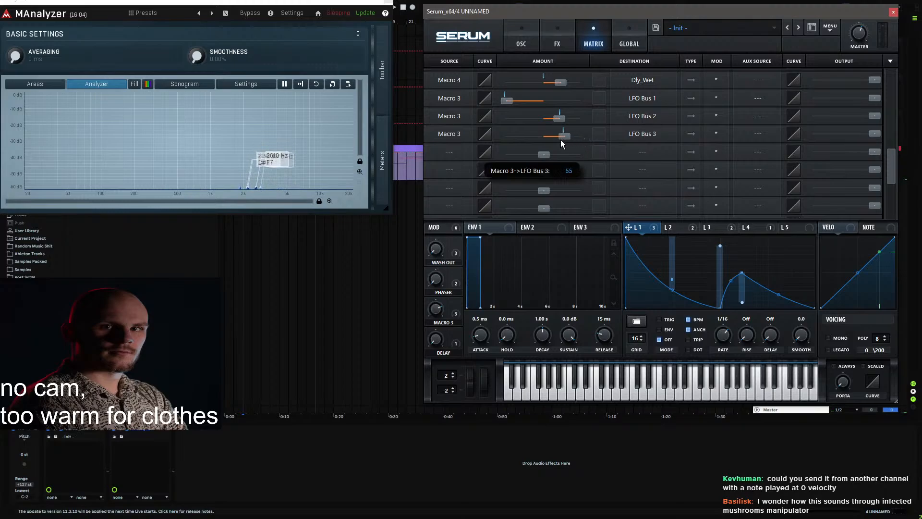
left_click_drag(547, 145, 550, 145)
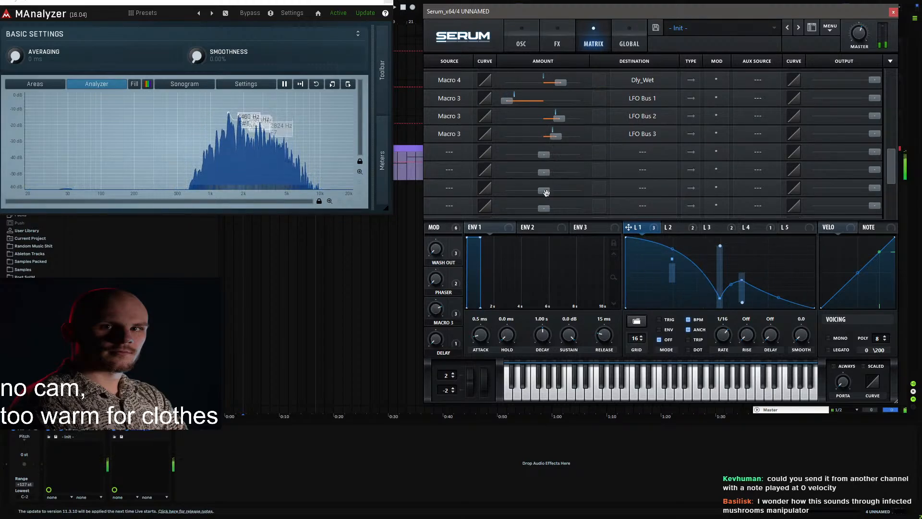
left_click_drag(453, 303, 459, 230)
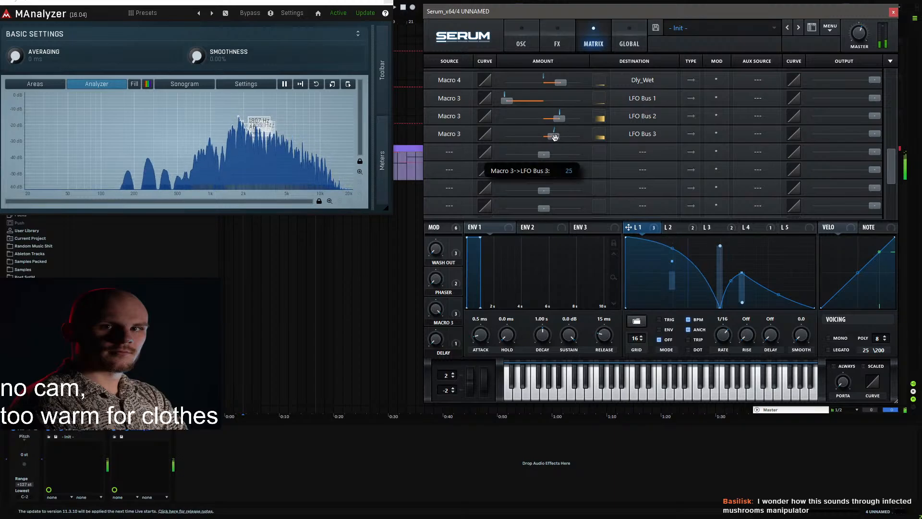
left_click_drag(557, 144, 553, 144)
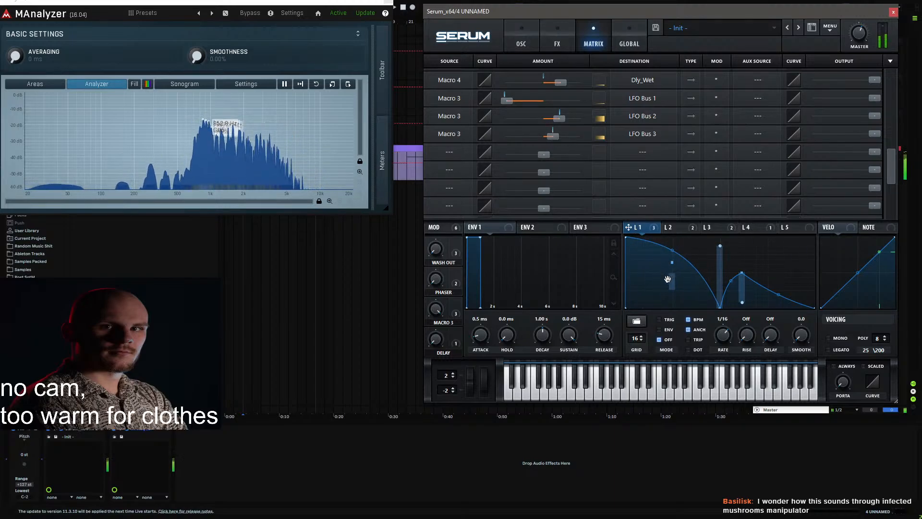
Step: Check the effects and oscillator settings, and turn Macro 3 down to 0% while auditioning the sound
left_click(522, 42)
left_click(562, 42)
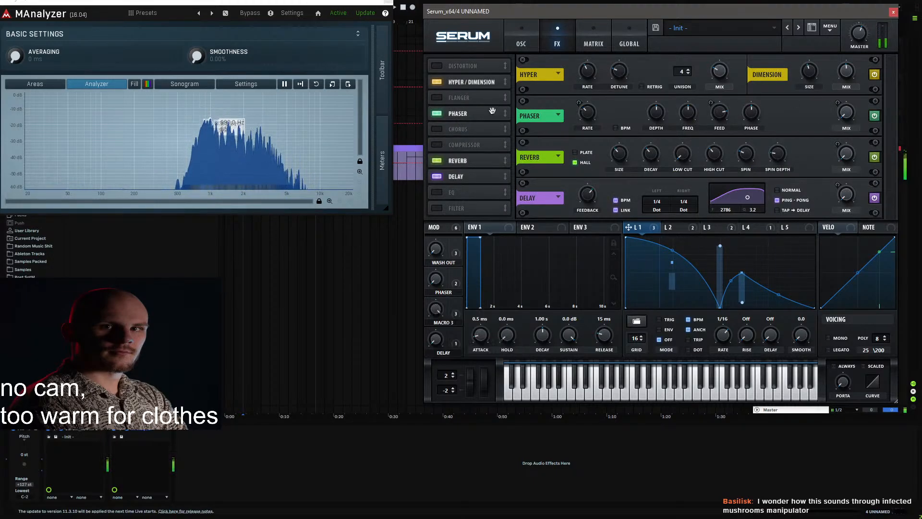
left_click(519, 42)
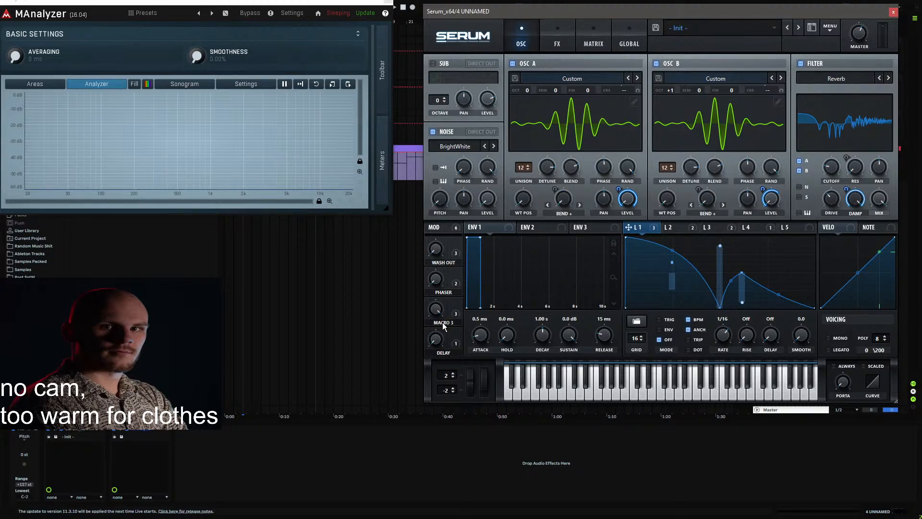
key("space")
left_click_drag(435, 308, 422, 488)
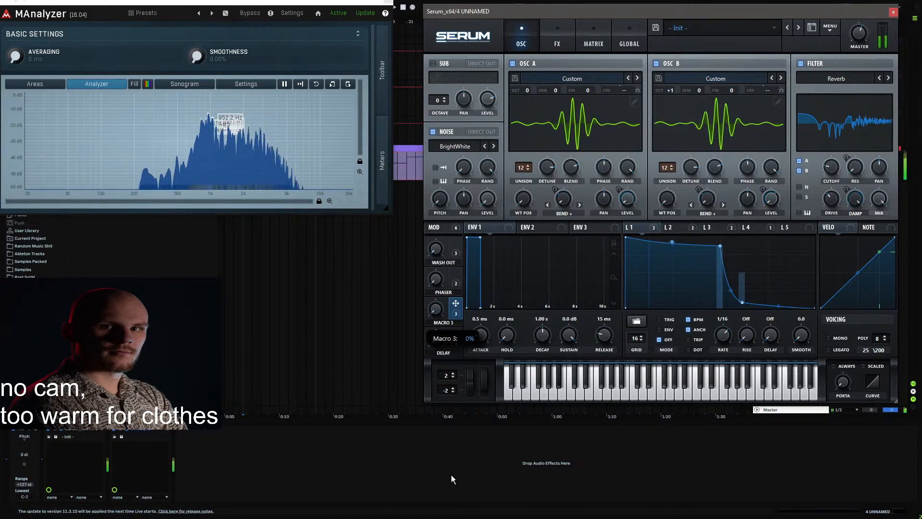
left_click_drag(451, 475, 448, 496)
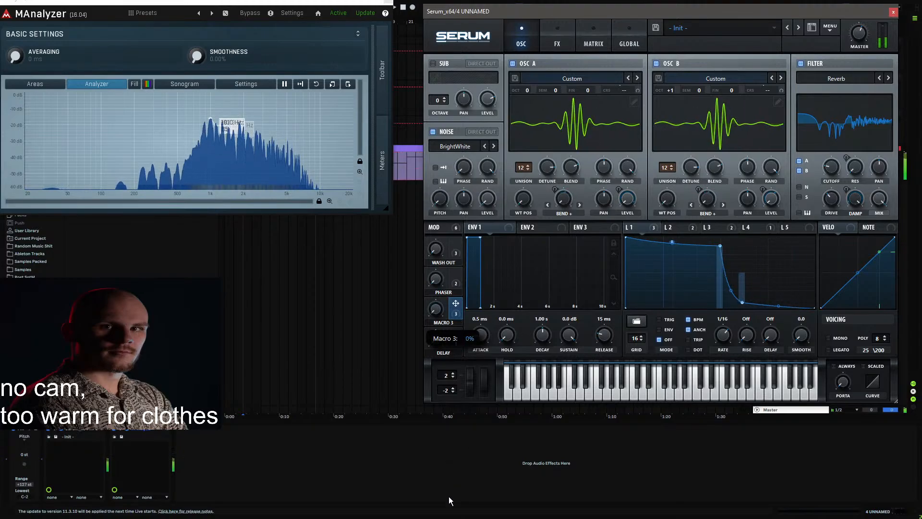
Step: Rename Macro 3 as dynamics
double_click(442, 322)
type("dynami")
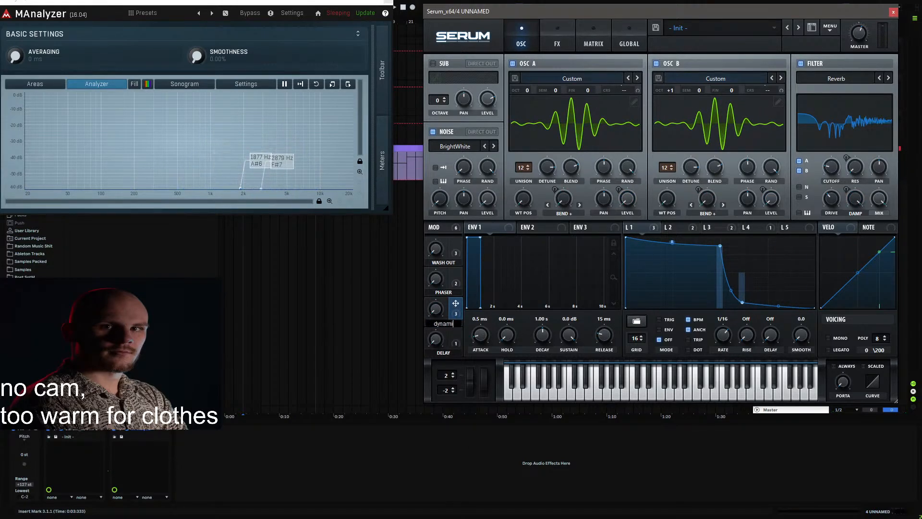
type("cs")
key("Return")
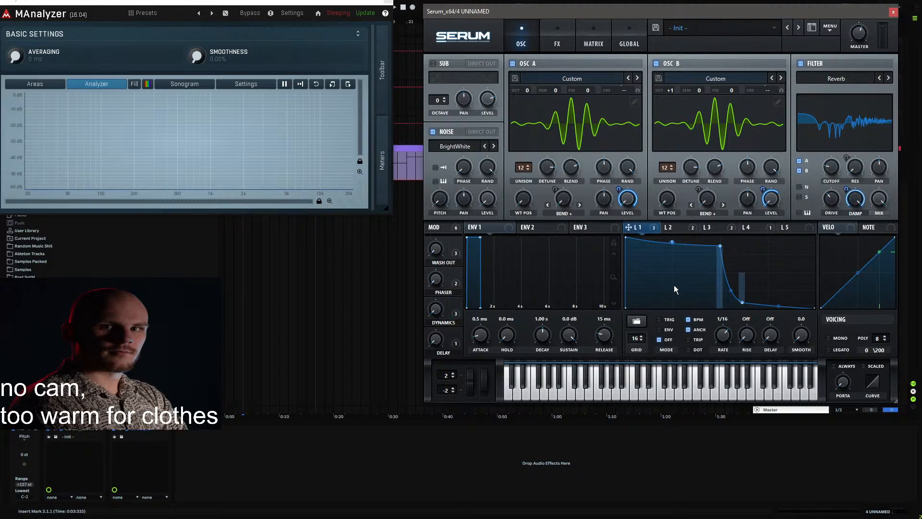
Step: Enable the Distortion effect as the first in the chain and set its mode to X-Shaper
left_click(558, 42)
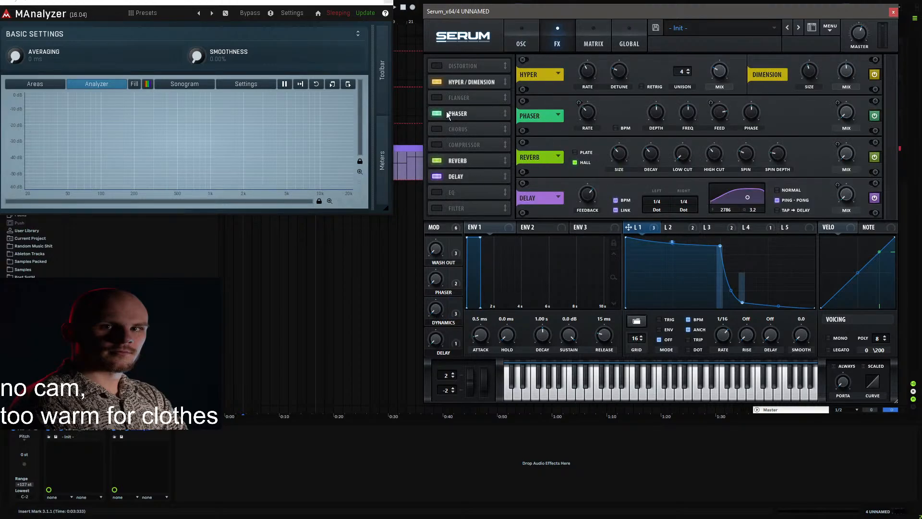
left_click(437, 66)
mouse_move(472, 65)
left_mouse_down()
mouse_move(473, 95)
mouse_move(479, 62)
left_mouse_up()
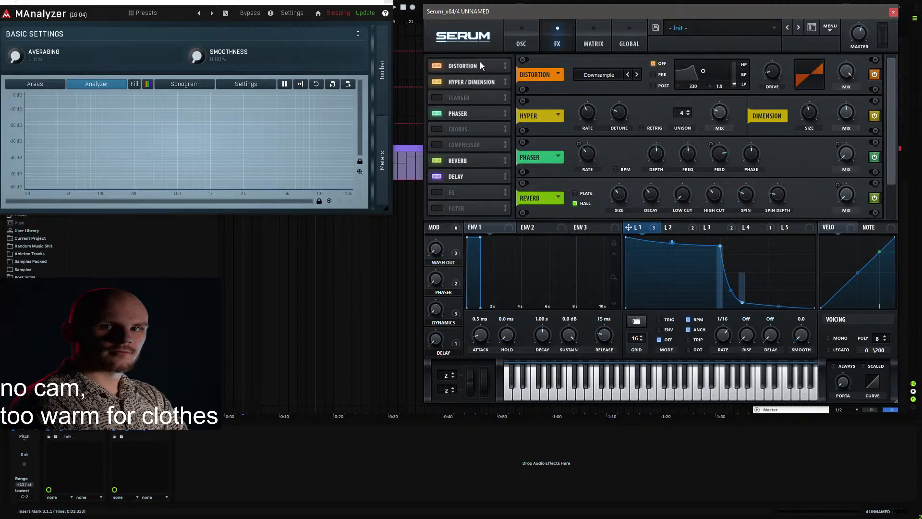
left_click(613, 80)
left_click(616, 203)
Step: Flatten the X-Shaper's shaper A curve by lowering its end point all the way down
left_click(592, 89)
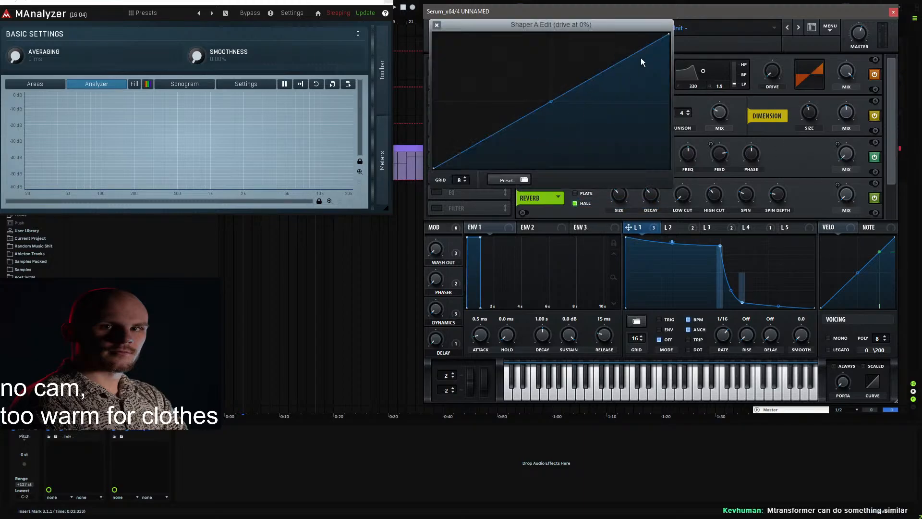
left_click_drag(670, 37, 677, 217)
left_click(436, 25)
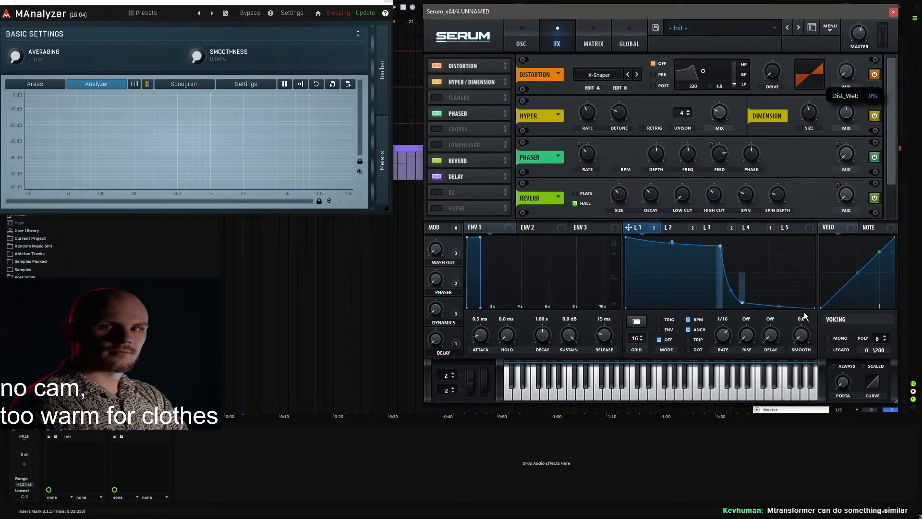
Step: Modulate the Distortion mix with LFO 1 and audition it, adjusting the mix to about 86%
left_click_drag(852, 76, 846, 71)
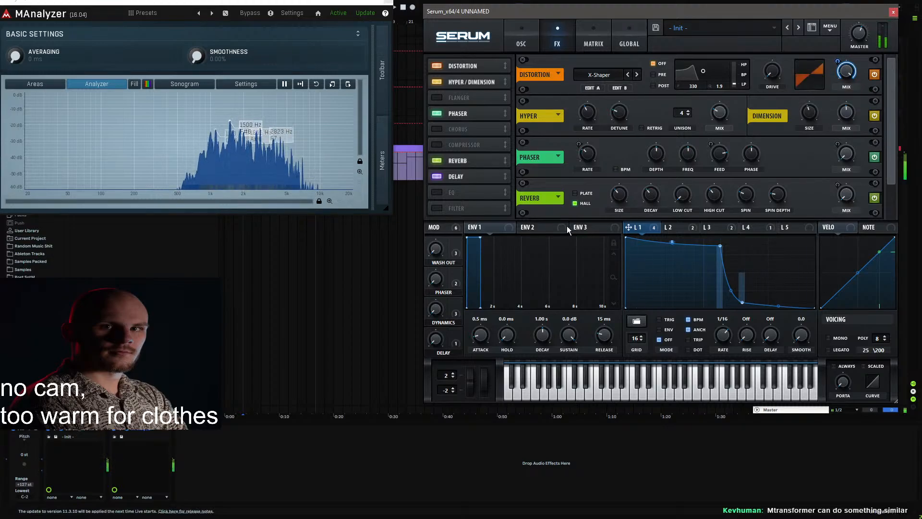
left_click_drag(436, 310, 473, 314)
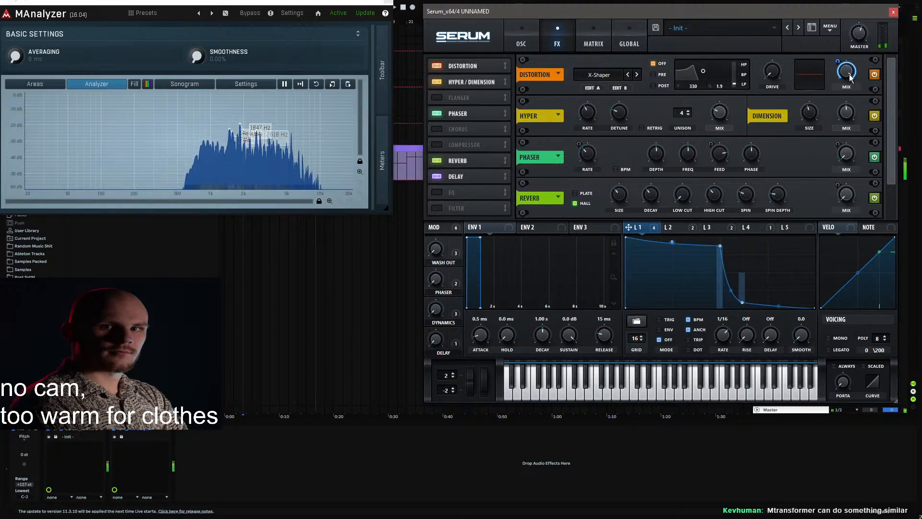
left_click_drag(837, 61, 847, 32)
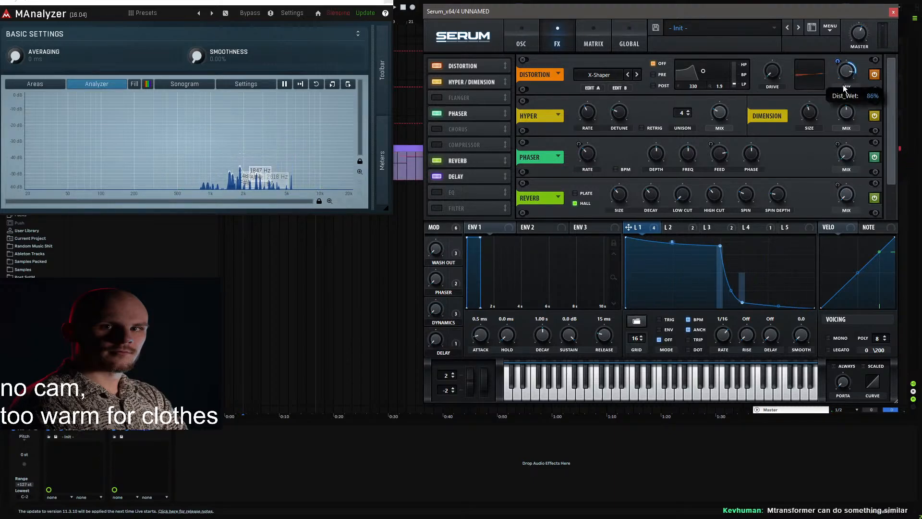
Step: Set the distortion mix to 50% with an LFO 1 modulation depth of -52 and audition it with the Dynamics macro at 100%
left_click_drag(837, 103, 829, 130)
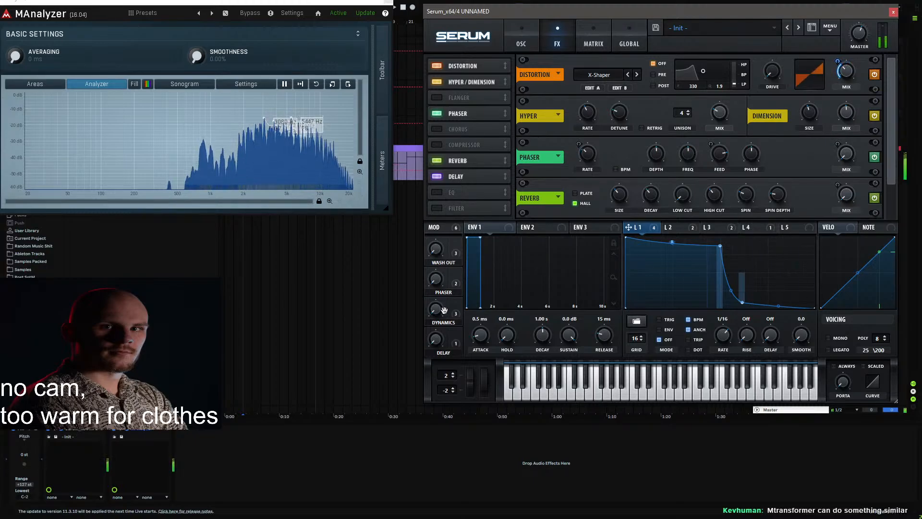
left_click_drag(441, 309, 452, 272)
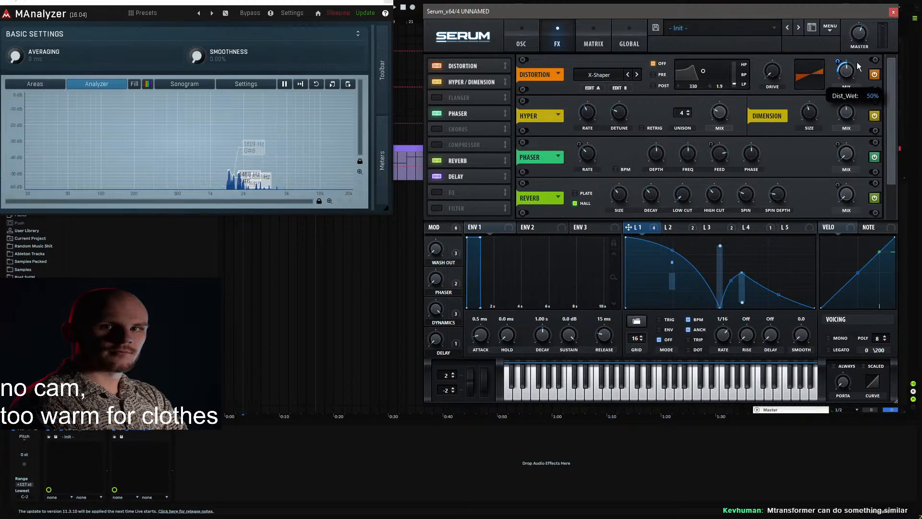
left_click_drag(836, 62, 833, 68)
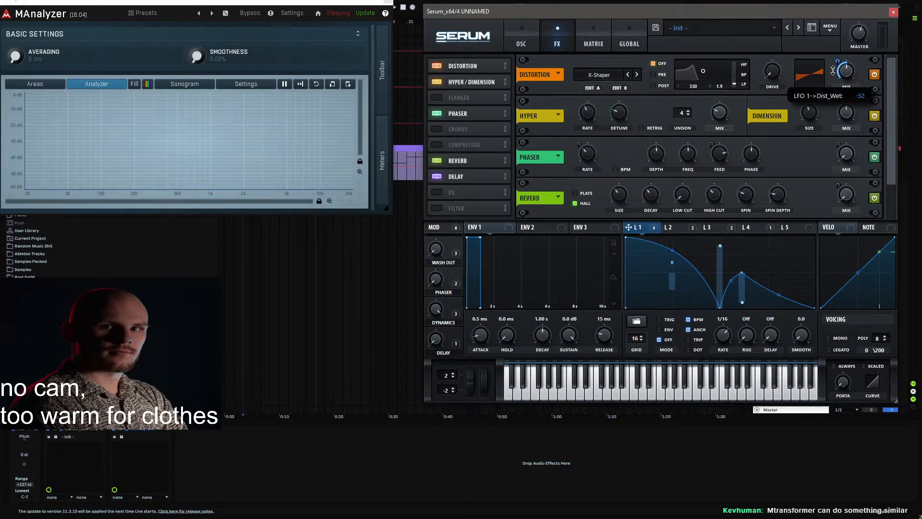
left_click_drag(434, 311, 508, 214)
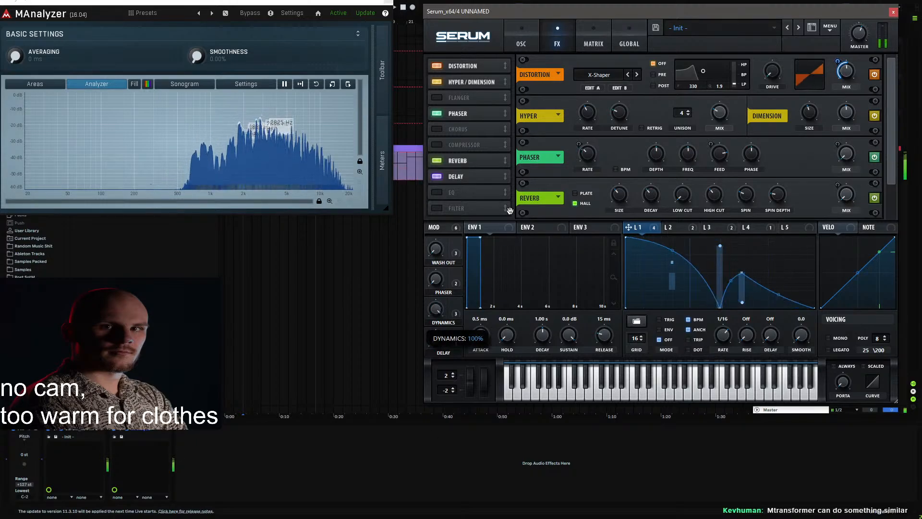
Step: Set the Macro 3 to LFO Bus 3 amount to 11 in the modulation matrix and audition the Dynamics macro at 75%
left_click(593, 43)
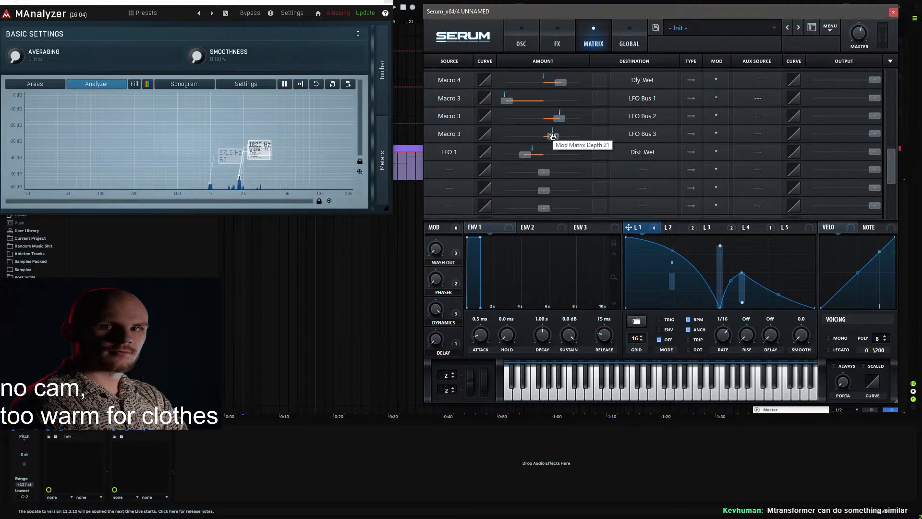
left_click_drag(552, 136, 550, 137)
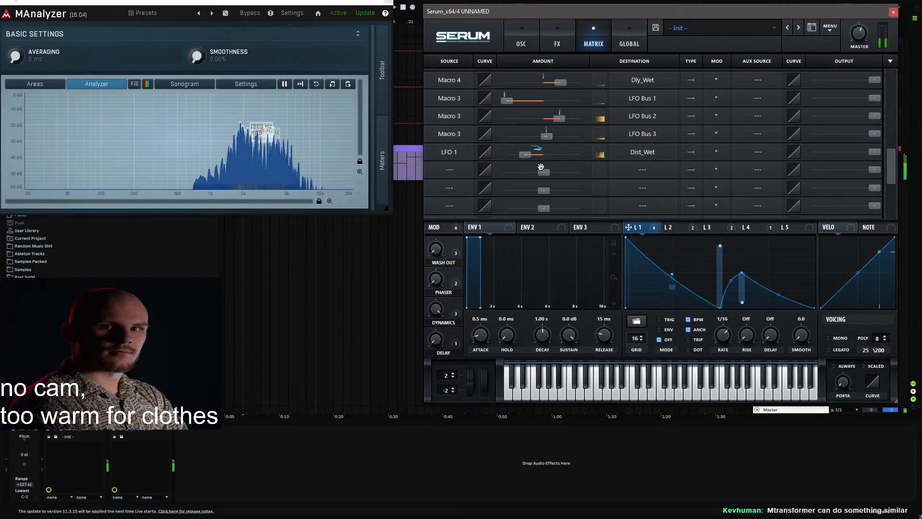
left_click_drag(551, 139, 551, 138)
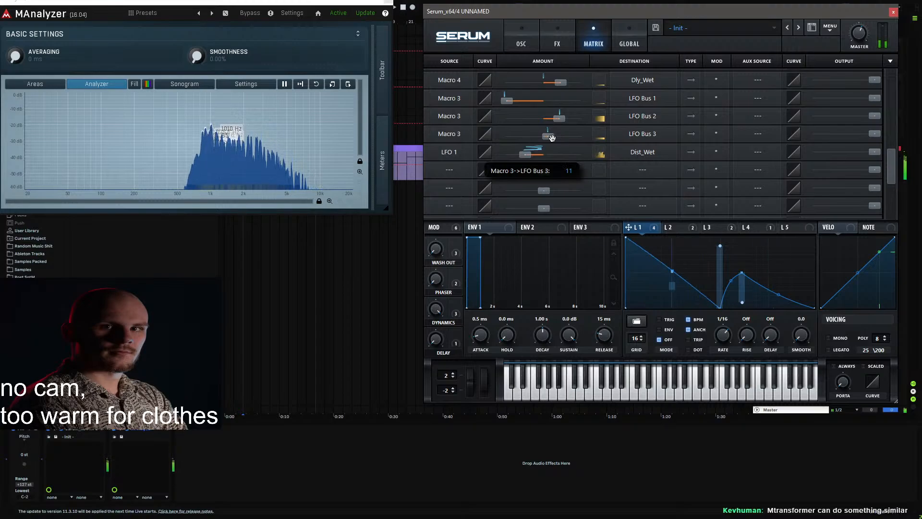
left_click_drag(435, 303, 480, 374)
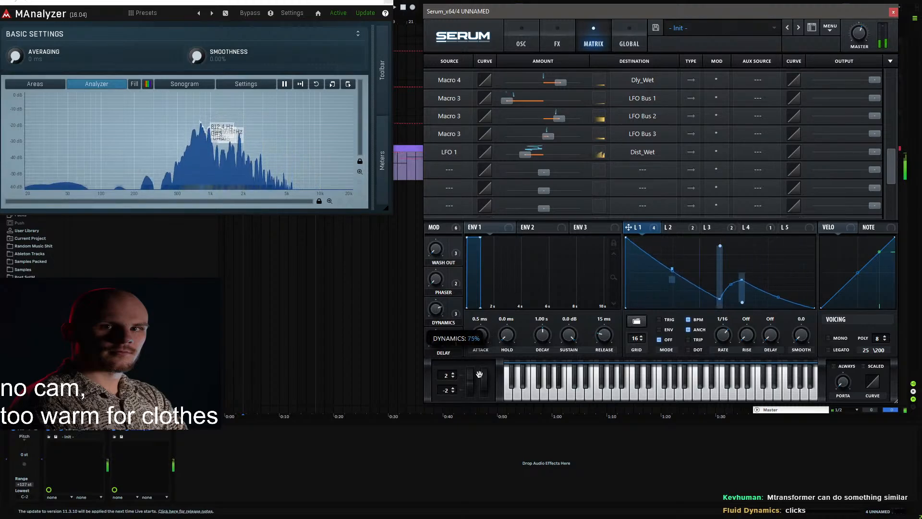
Step: Slightly reduce the negative Macro 3 amount on LFO Bus 1 and sweep the Dynamics macro between its minimum and maximum
mouse_move(511, 101)
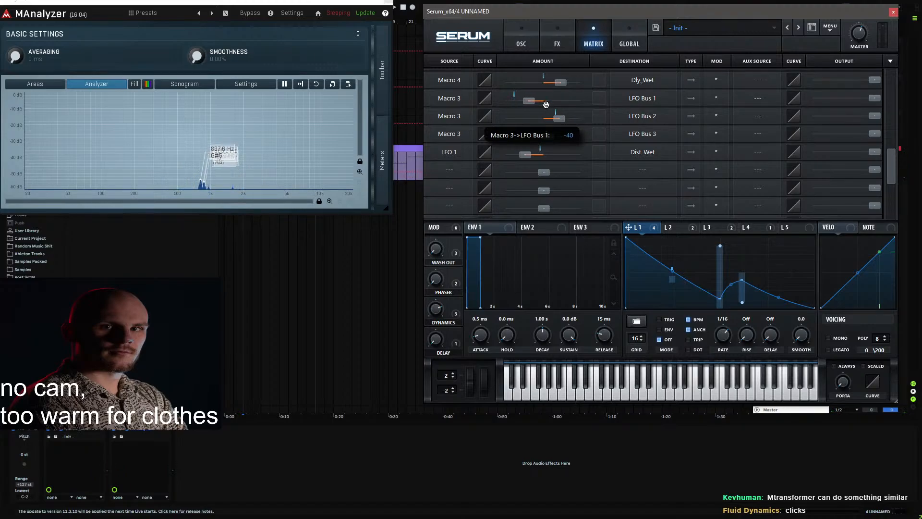
left_click_drag(550, 103, 526, 111)
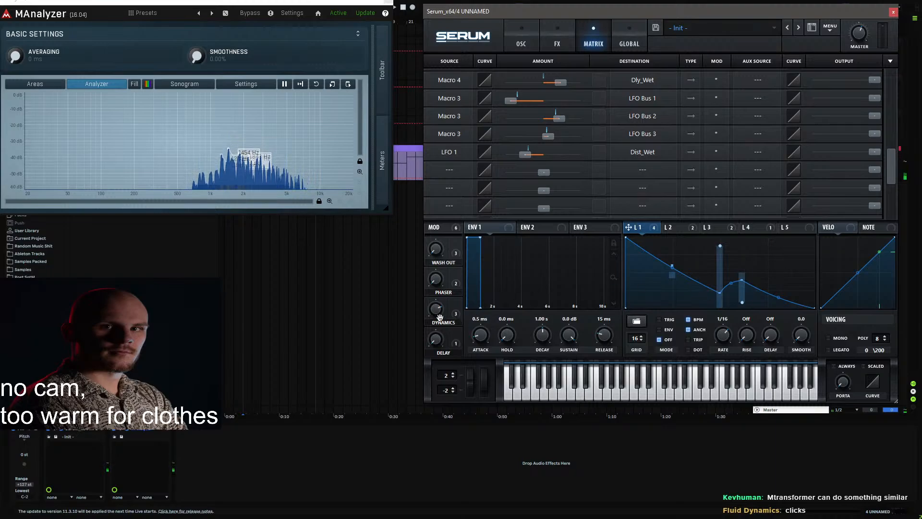
left_click_drag(439, 317, 438, 353)
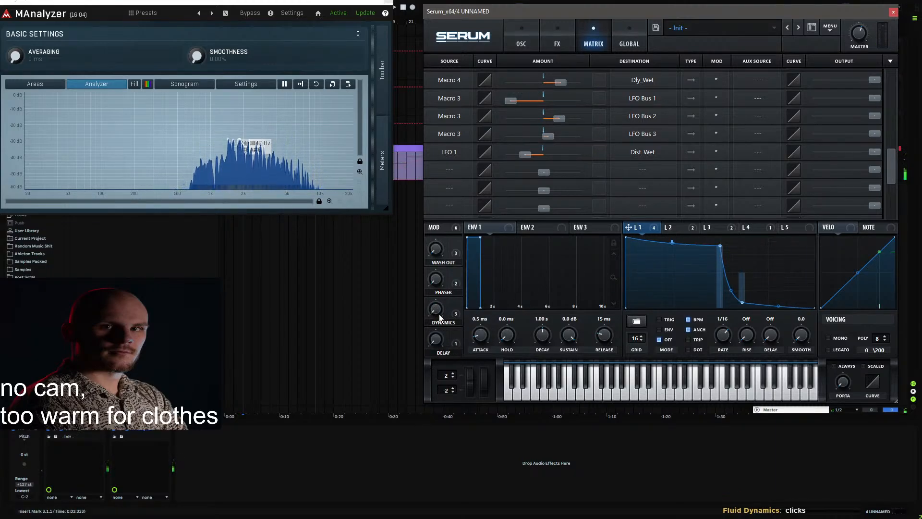
left_click_drag(439, 314, 470, 205)
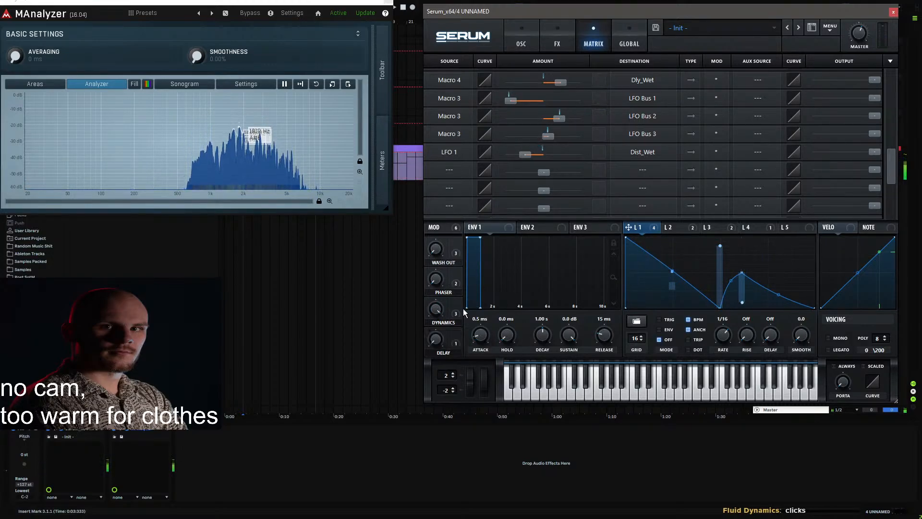
Step: Assign the Dynamics macro to the curve point near the end of LFO 1, reduce its amount to a small positive value, and audition it
left_click_drag(456, 307, 780, 296)
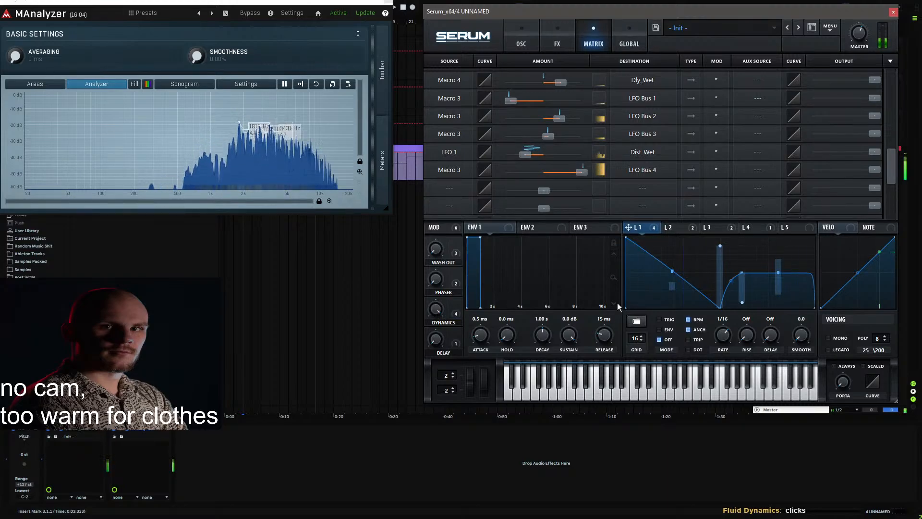
left_click_drag(580, 171, 543, 181)
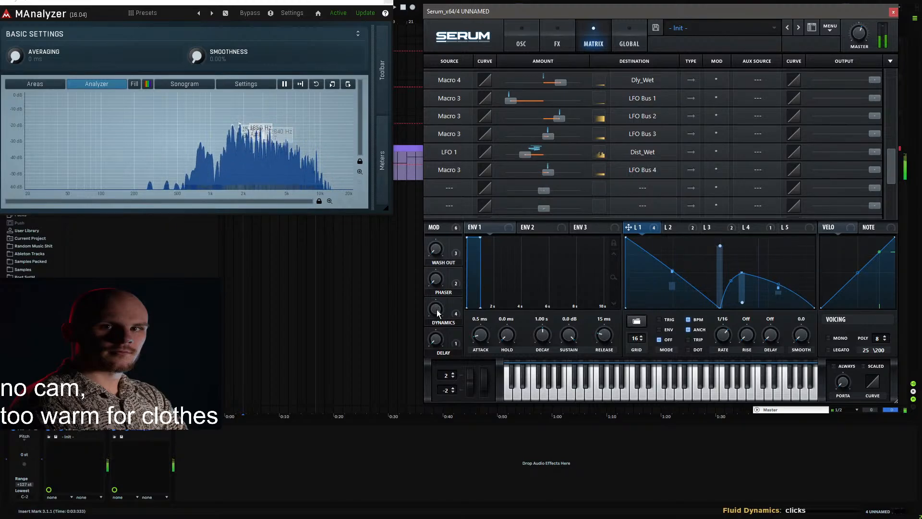
left_click_drag(436, 309, 447, 494)
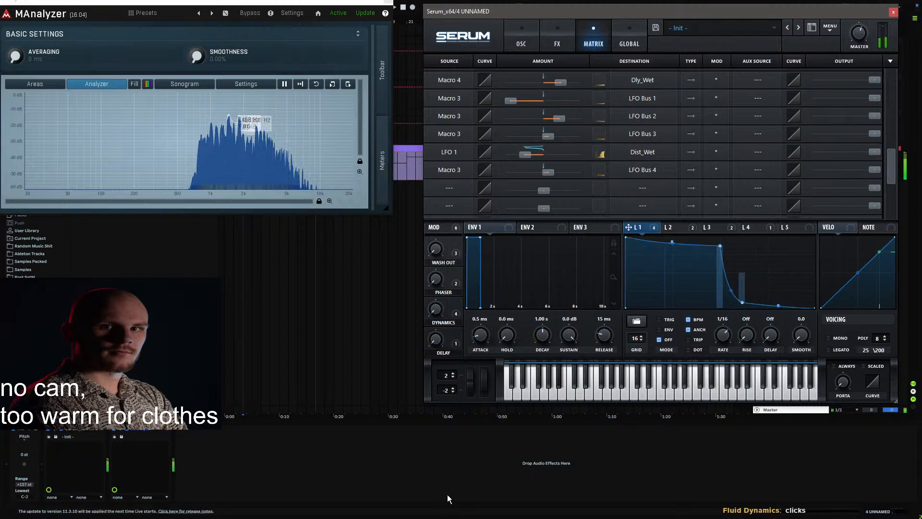
Step: Review the effects and oscillator settings and audition the Wash Out macro's effect on the filter by raising it
left_click(525, 46)
left_click(559, 46)
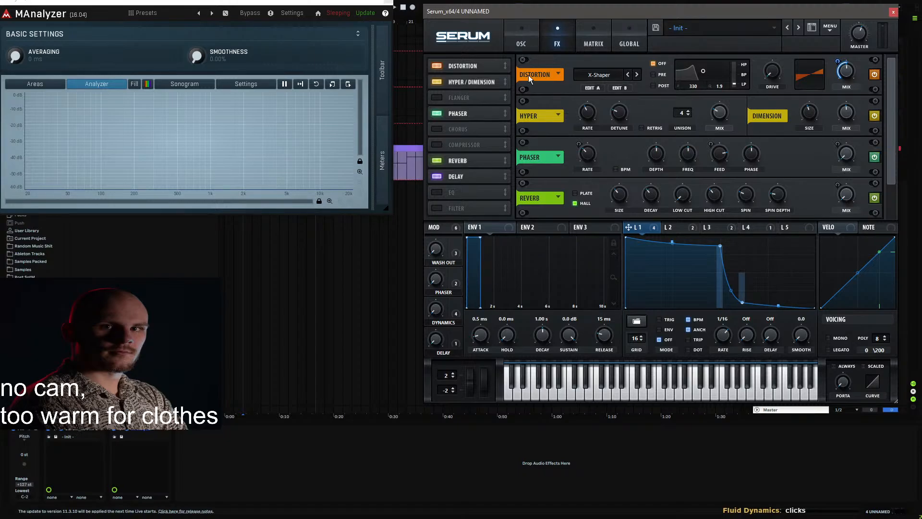
left_click(525, 42)
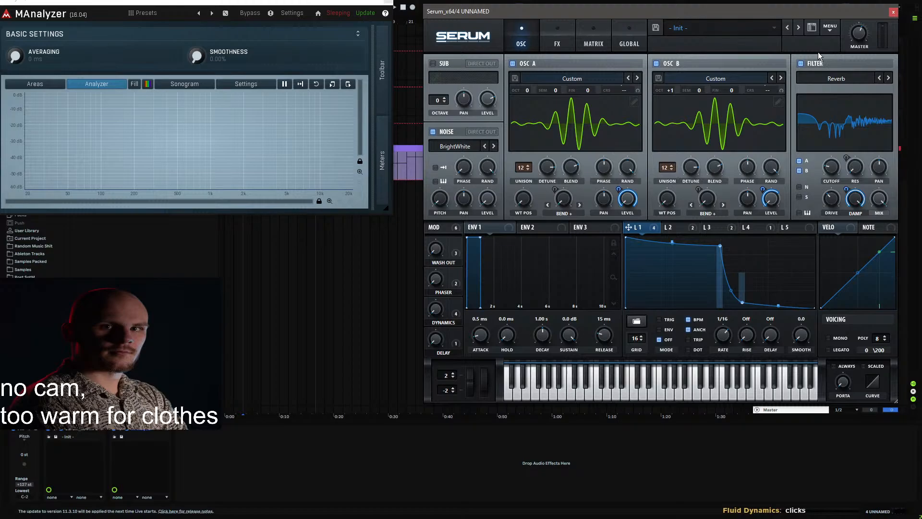
mouse_move(458, 249)
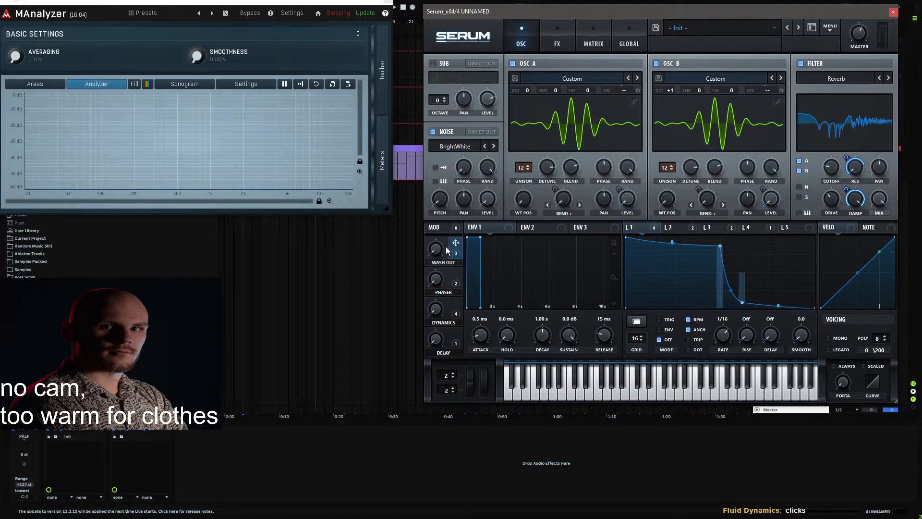
left_click_drag(437, 250, 488, 125)
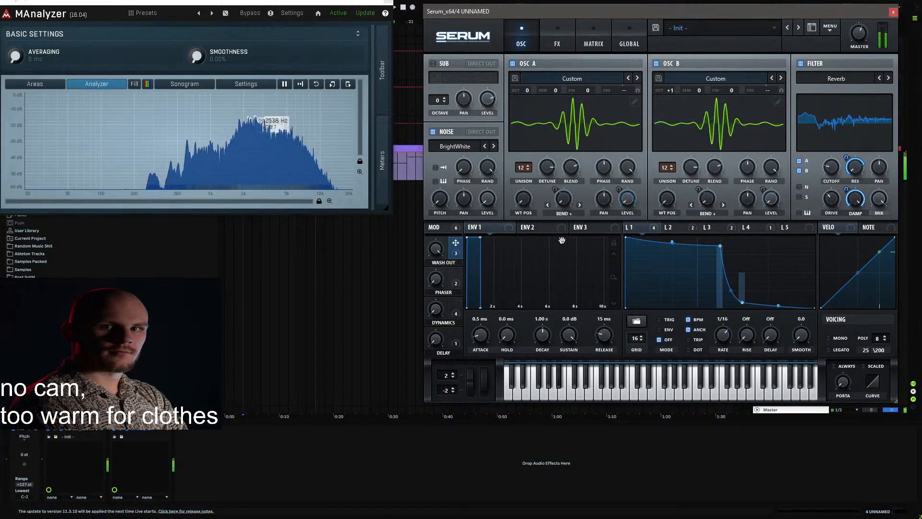
Step: Narrow the analyzer window, collapse its basic settings, and place the synth window beside it
left_click(596, 50)
left_click_drag(588, 12, 558, 74)
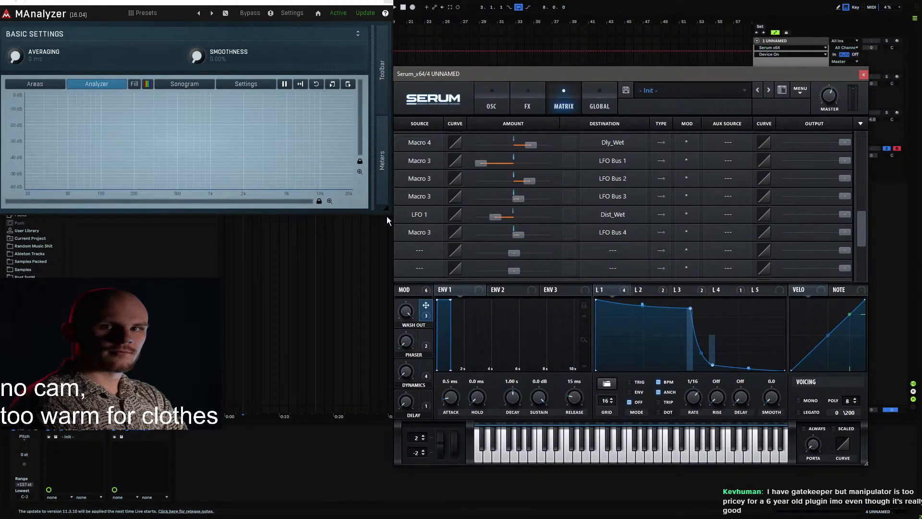
left_click_drag(388, 209, 307, 210)
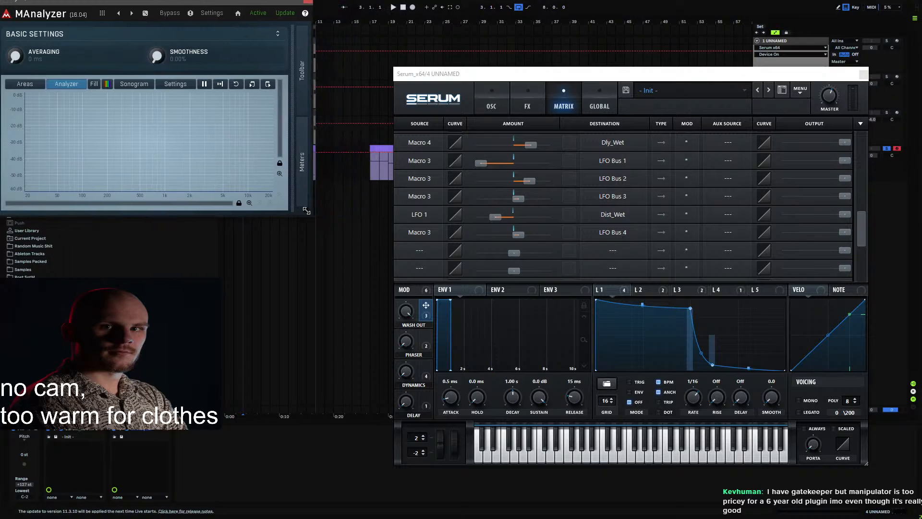
left_click(278, 34)
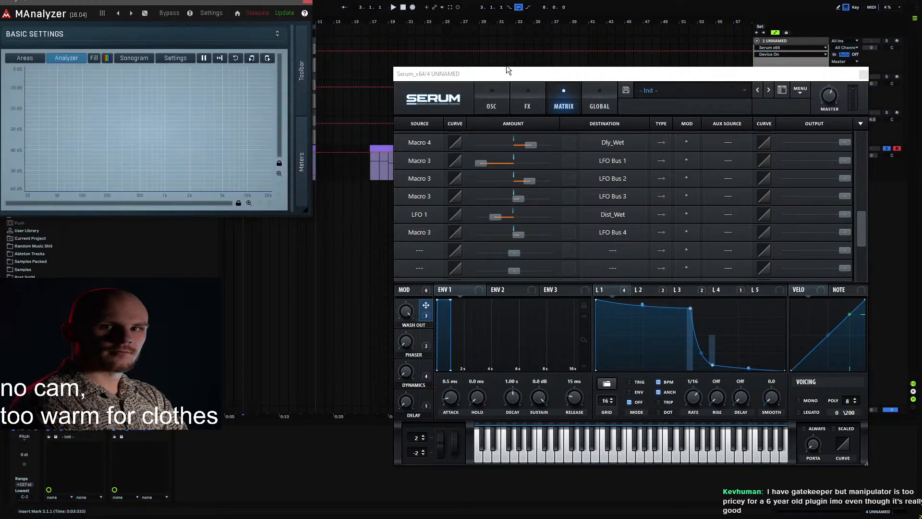
left_click_drag(496, 75, 418, 56)
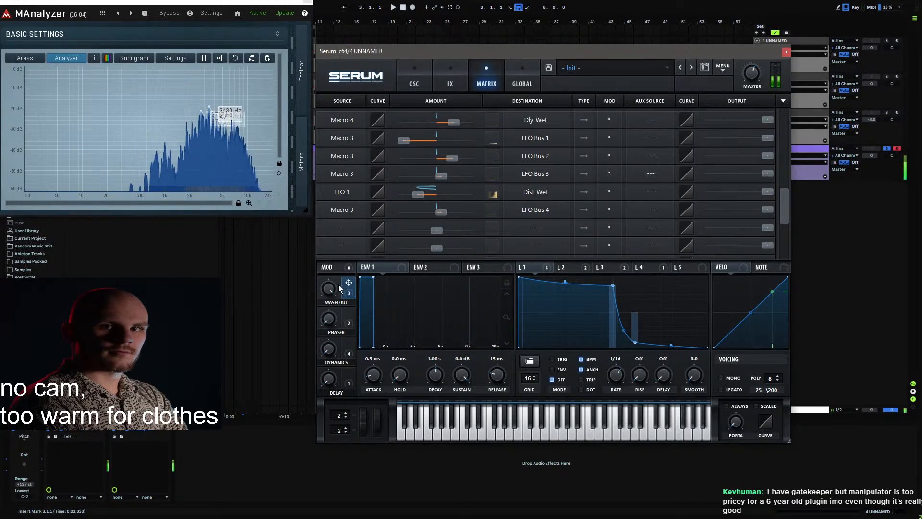
Step: Invert the Macro 1 amounts in the modulation matrix, setting Fil Reso to -76 and reversing Fil Var and Verb Wet
left_click_drag(787, 208, 789, 124)
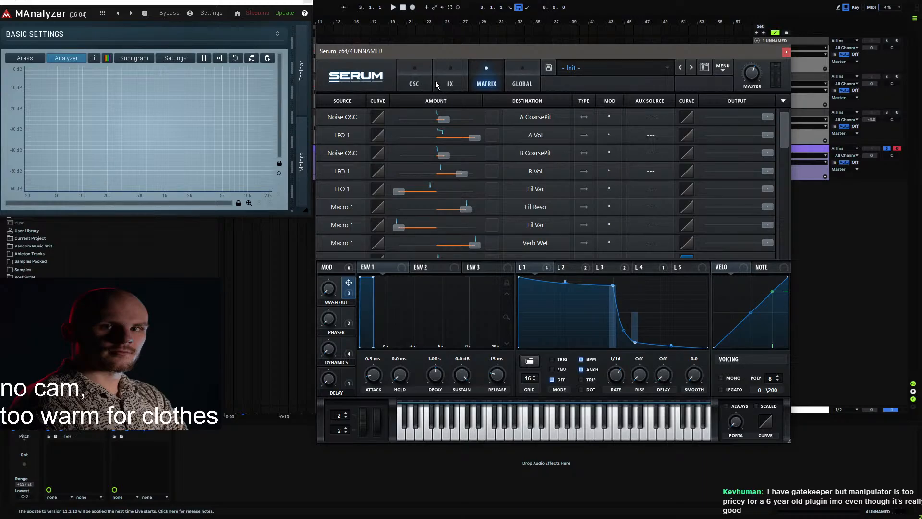
left_click_drag(785, 128, 784, 135)
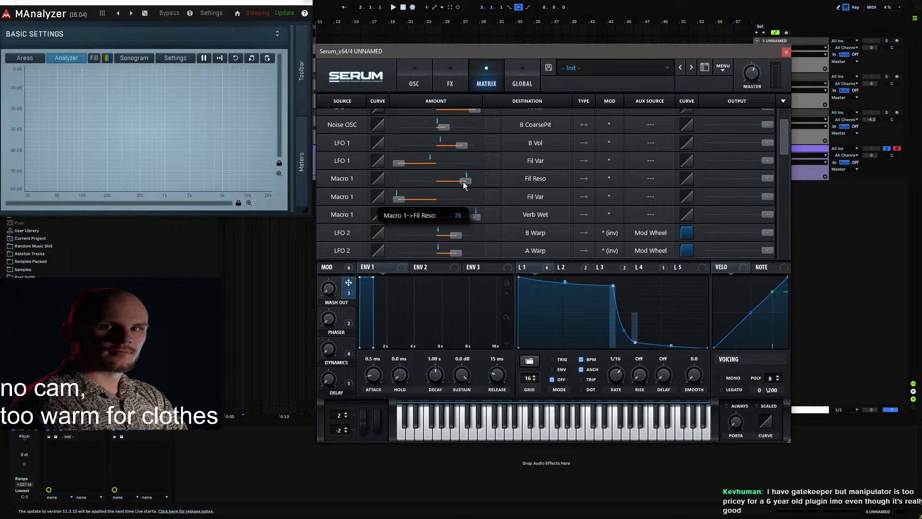
double_click(441, 160)
left_click(438, 160)
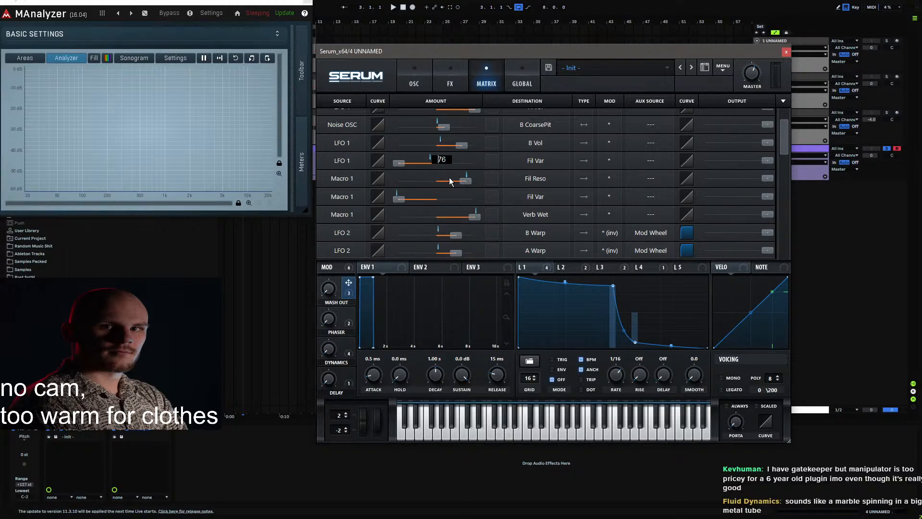
key("Return")
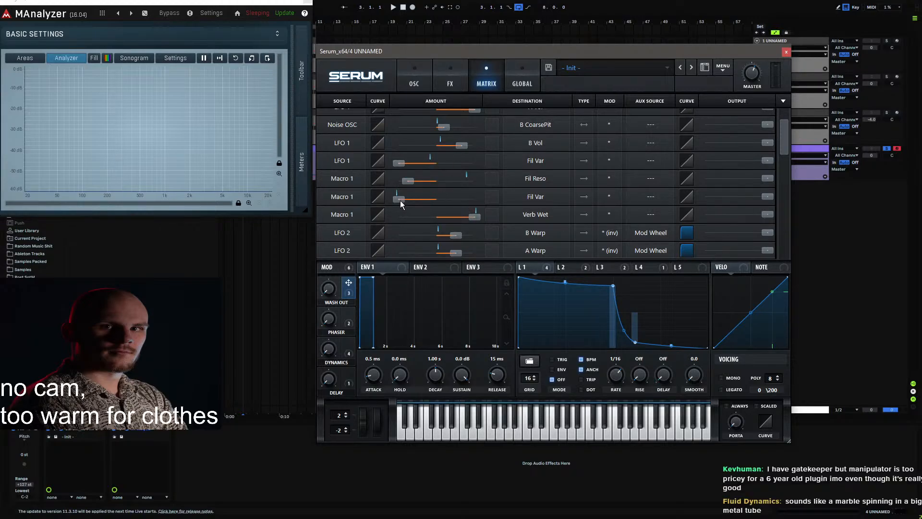
mouse_move(399, 200)
left_mouse_down()
mouse_move(481, 202)
mouse_move(444, 218)
mouse_move(397, 217)
left_mouse_up()
Step: Set the filter's resonance to 79% and turn its damp down to the minimum
left_click(416, 87)
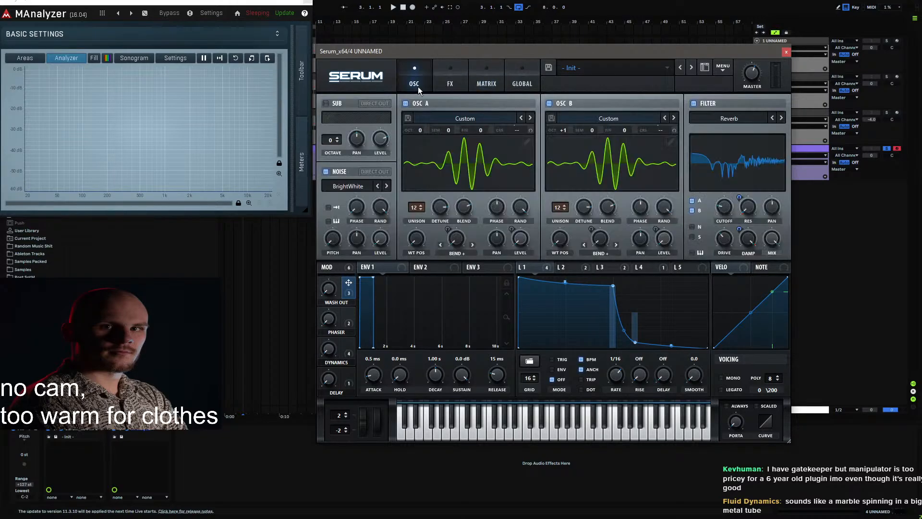
left_click_drag(747, 220, 762, 176)
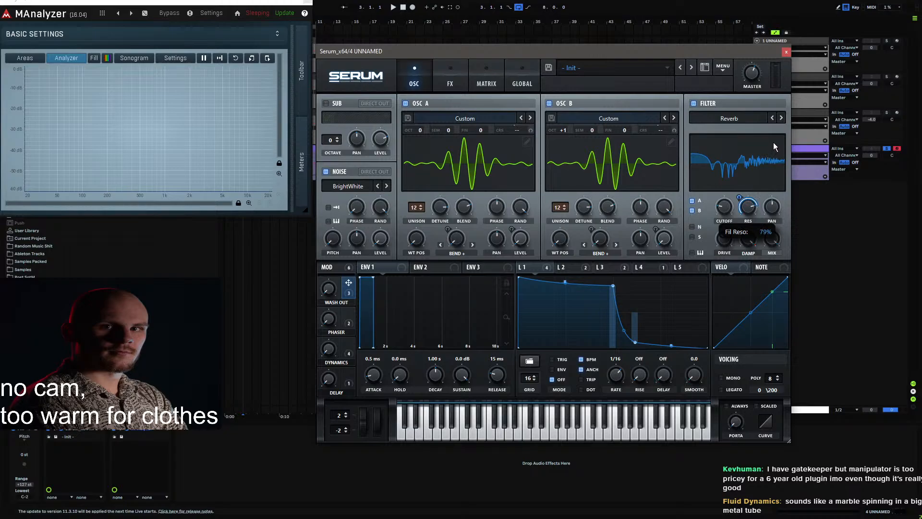
left_click_drag(749, 240, 712, 470)
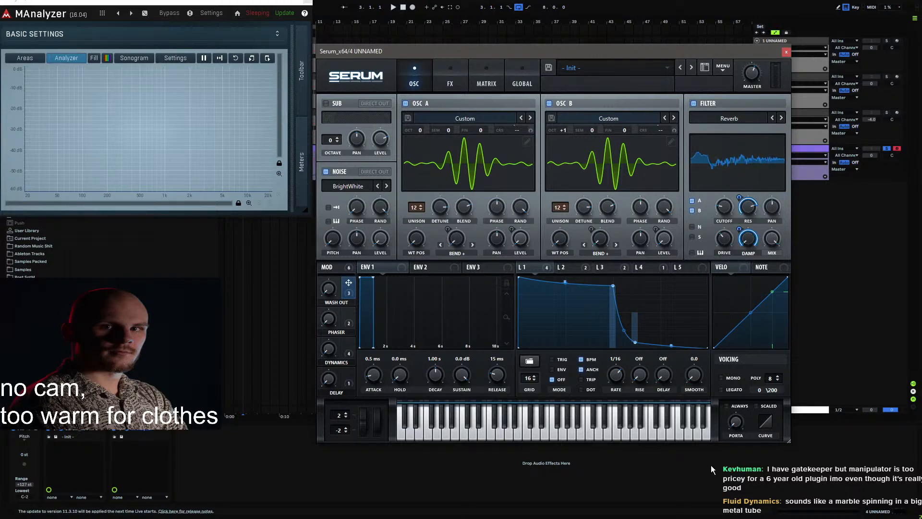
Step: Highlight the Macro 1 assignments, raise the reverb mix to its maximum, and audition the macro
left_click(537, 267)
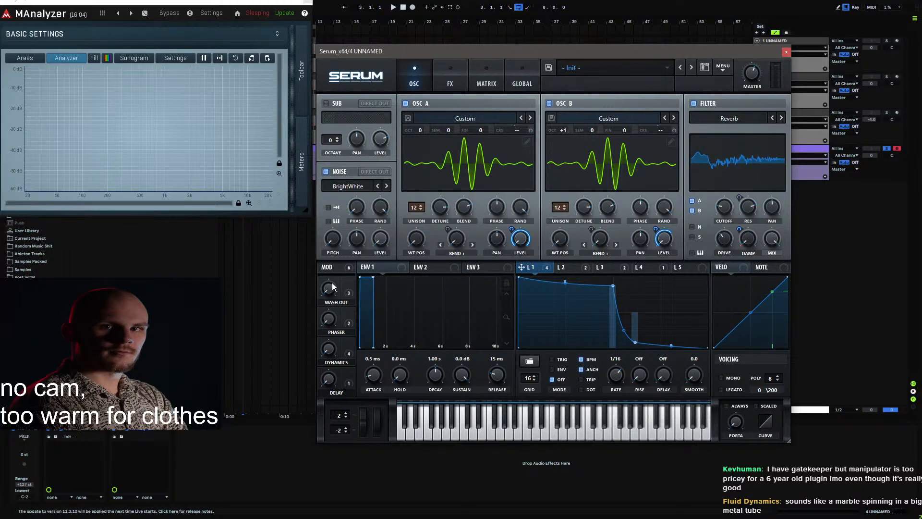
left_click(349, 284)
left_click(448, 77)
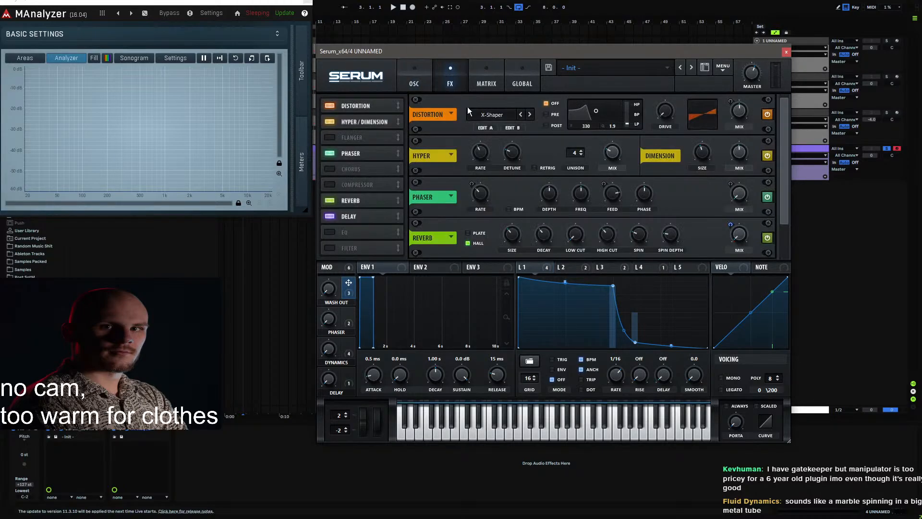
left_click_drag(743, 238, 796, 127)
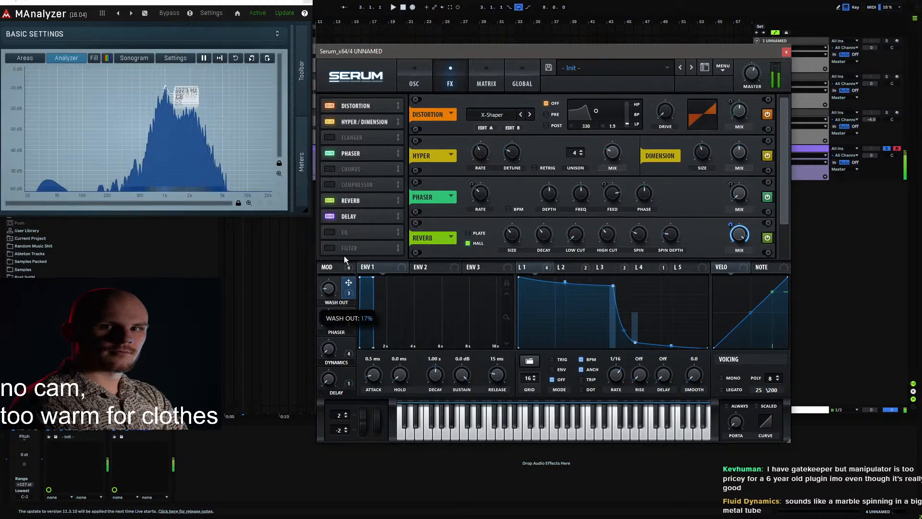
Step: Rename the WASH OUT macro to GATER and audition it by sweeping its amount
double_click(339, 303)
type("ga")
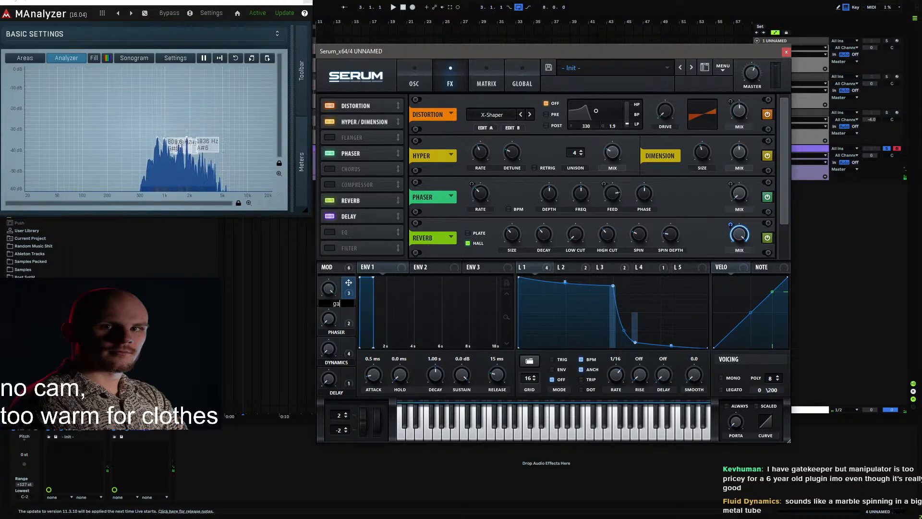
type("ter")
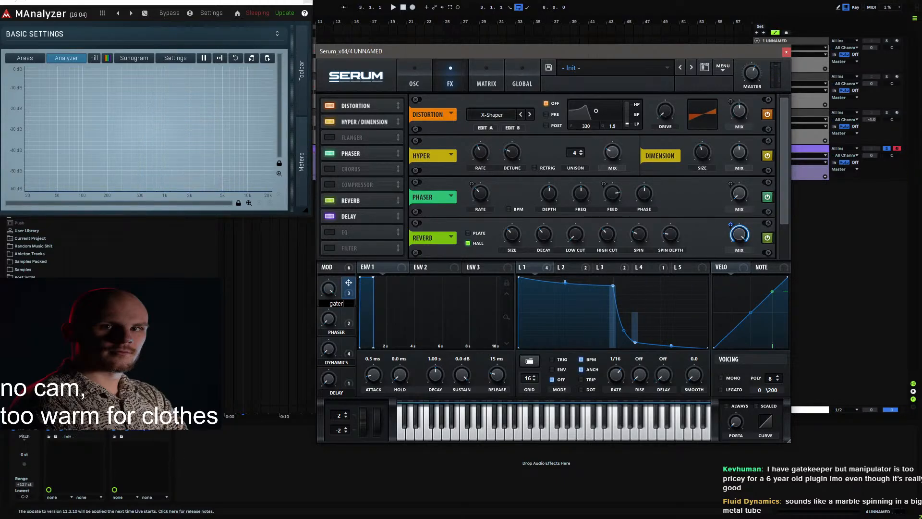
key("Return")
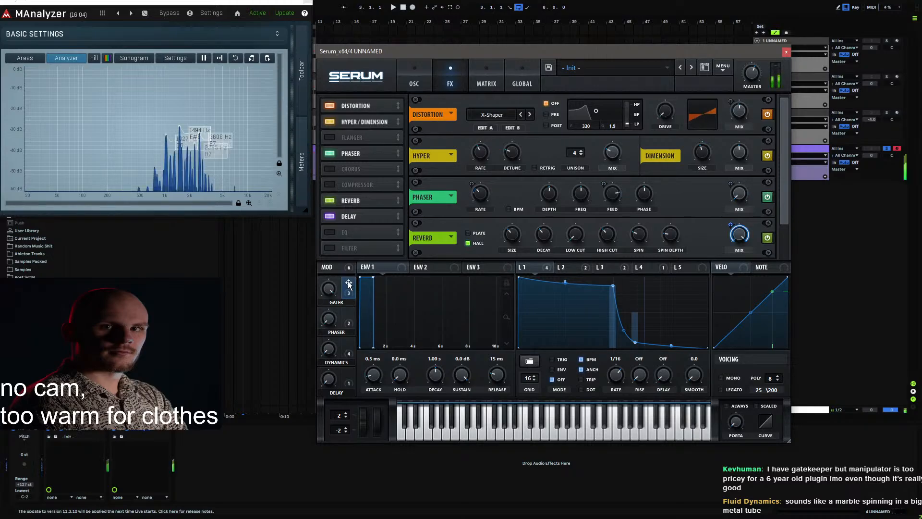
left_click(328, 288)
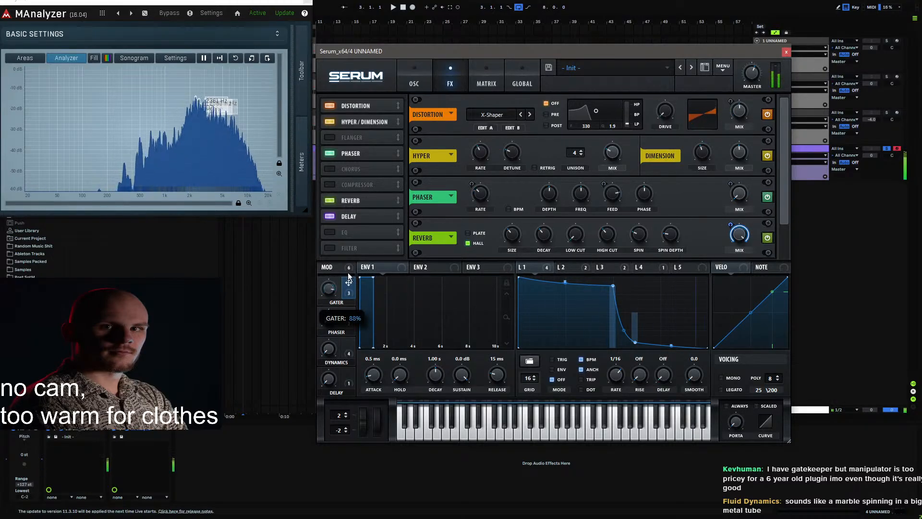
left_click_drag(339, 428, 331, 444)
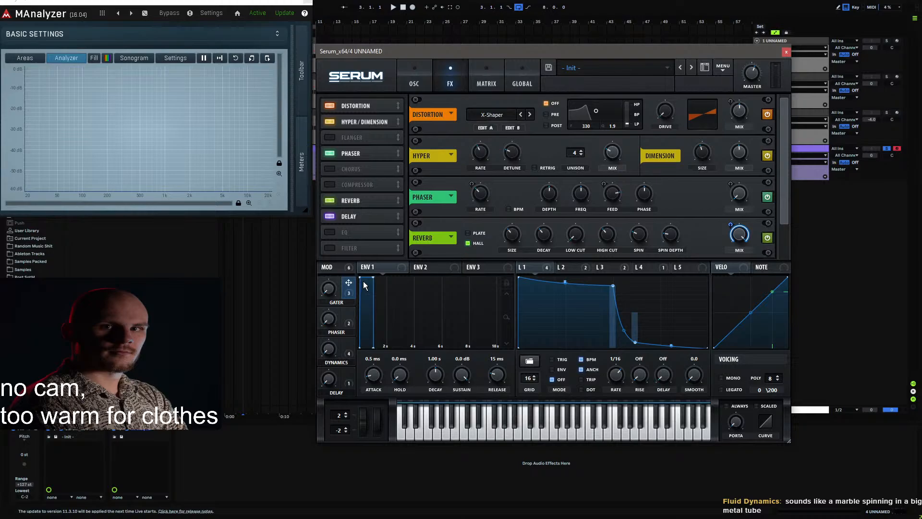
Step: Close the synth window, insert a new MIDI track below track 4, and load a fresh Serum instance on it
left_click(787, 52)
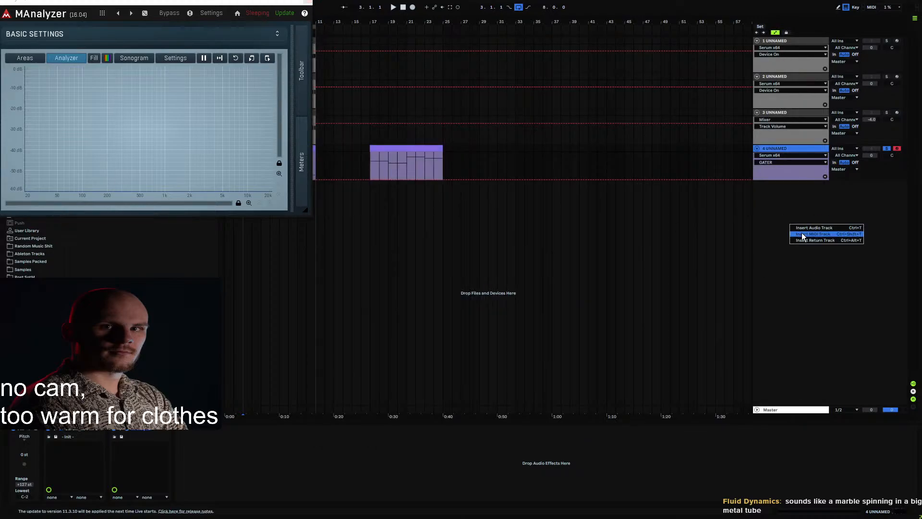
left_click(497, 211)
key("ctrl+shift+t")
right_click(468, 201)
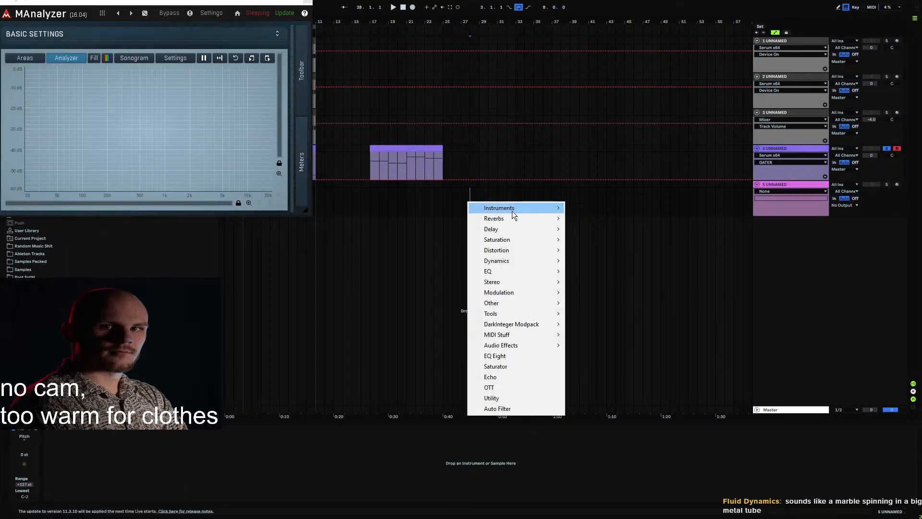
mouse_move(512, 209)
left_click(593, 207)
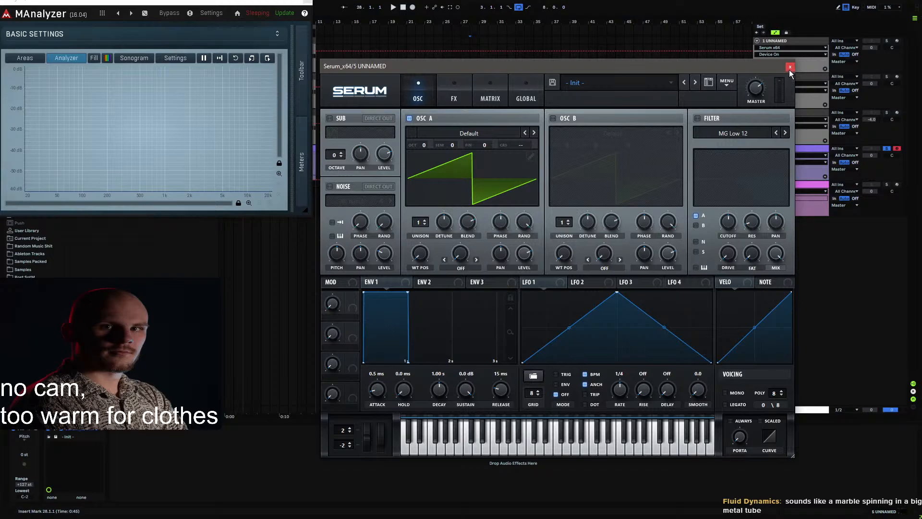
left_click(790, 67)
Step: Add a Shifter after Serum on track 5, set it to Freq mode, and raise Coarse to about 6.78 kHz
right_click(218, 442)
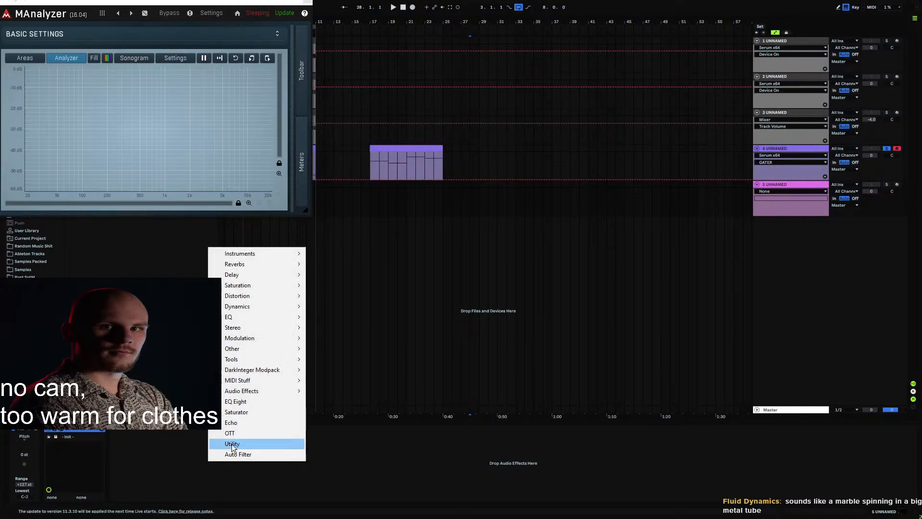
mouse_move(258, 393)
left_click(333, 470)
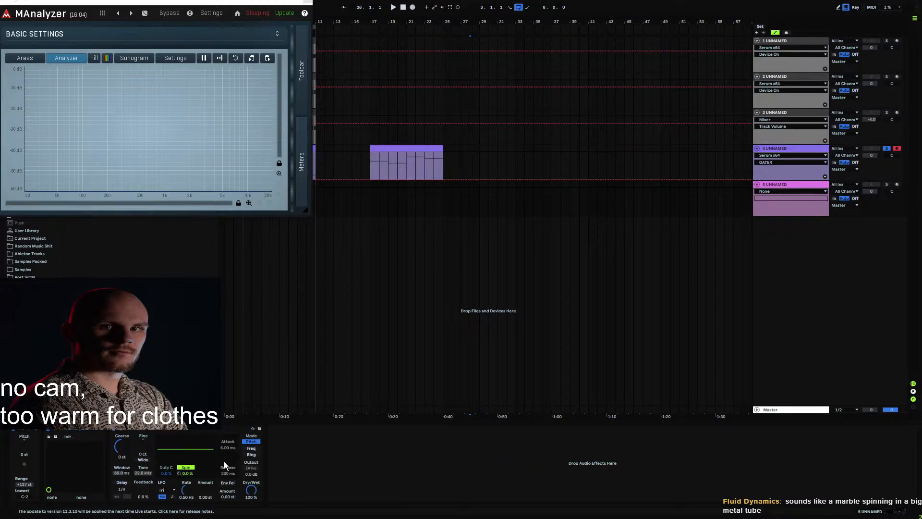
left_click(248, 450)
left_click_drag(121, 446, 120, 440)
Step: Create an eight-bar MIDI clip from bar 33 to 41 and automate Shifter Coarse from 7.95 kHz down to a mid-clip dip and back
left_click_drag(521, 206, 581, 207)
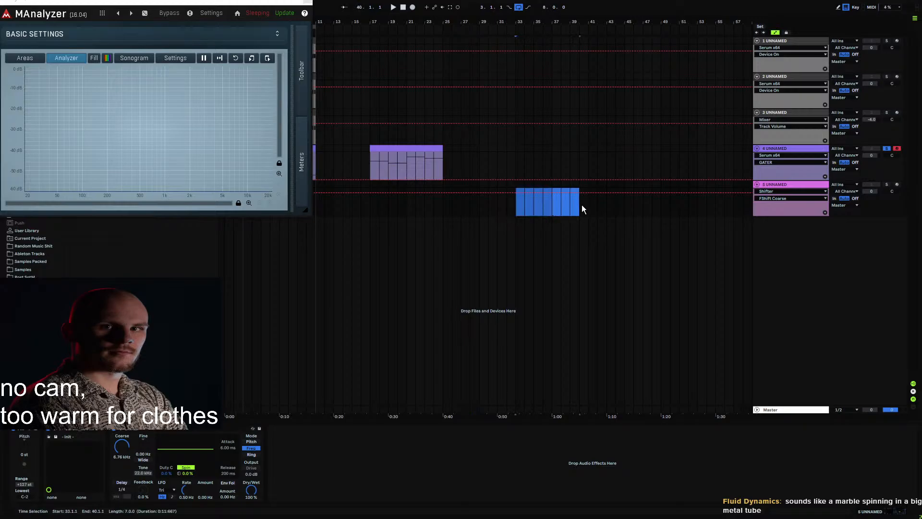
key("ctrl+shift+m")
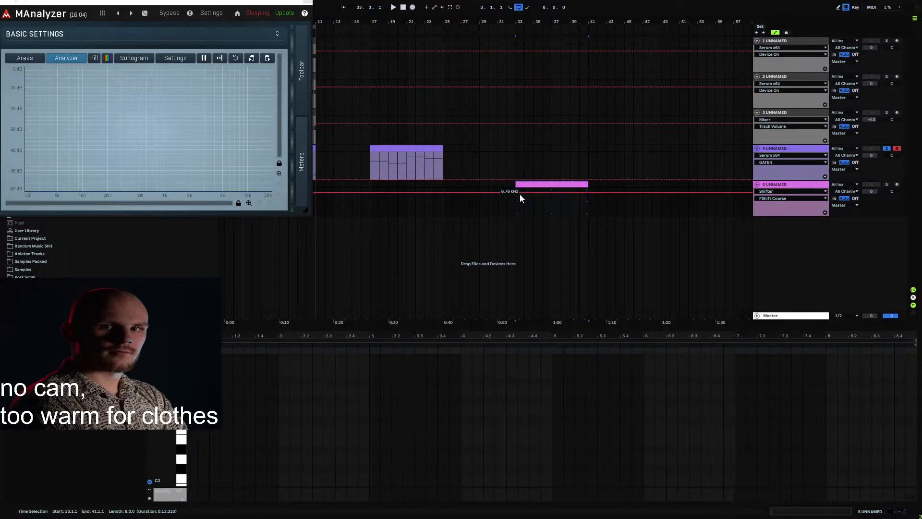
left_click_drag(515, 193, 516, 192)
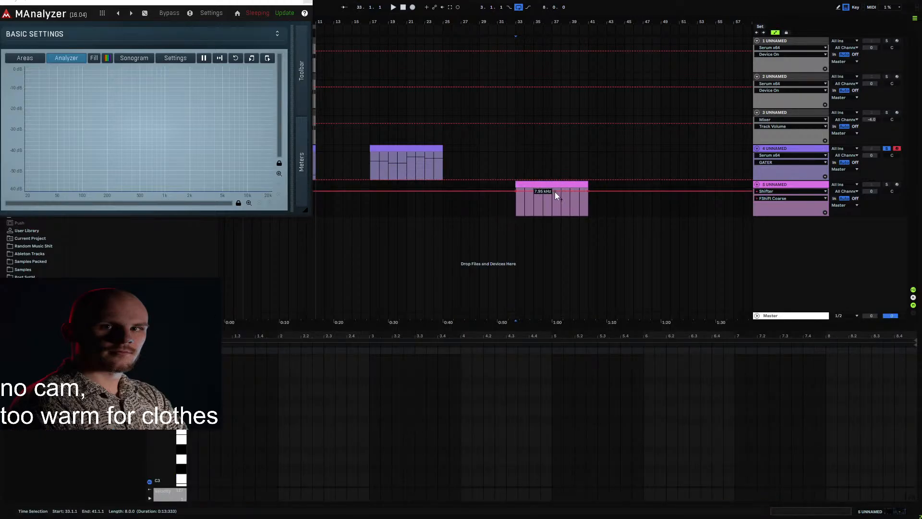
left_click(781, 204)
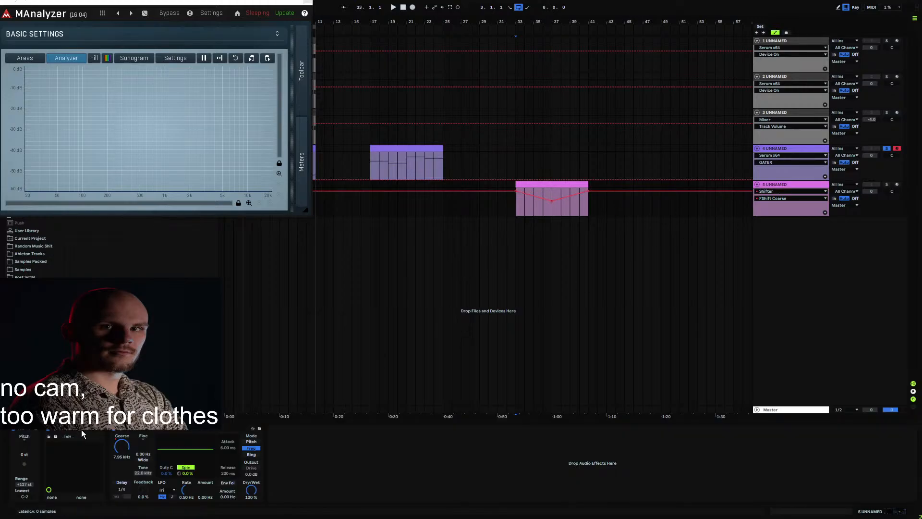
Step: Enable the filter in track 5's Serum, choose the Band 24 type, and set its resonance to about 31%
left_click(62, 429)
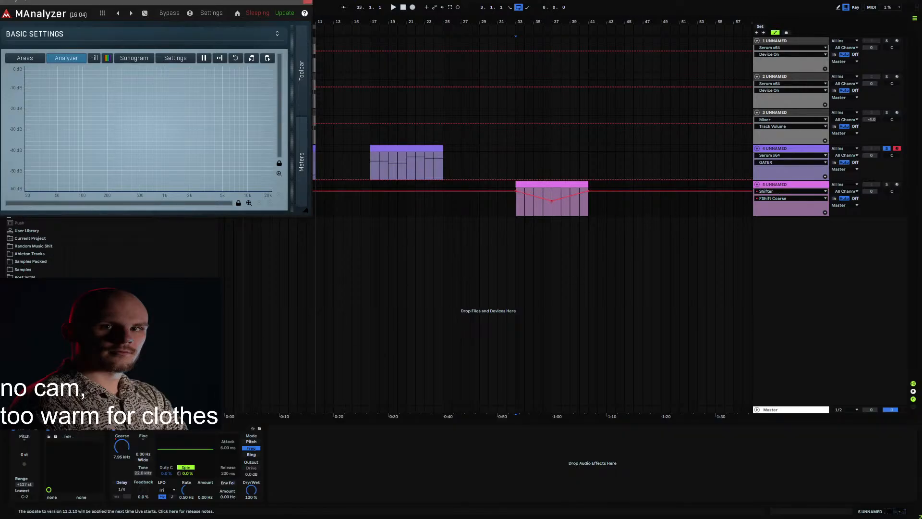
left_click(61, 433)
left_click(698, 121)
left_click(733, 133)
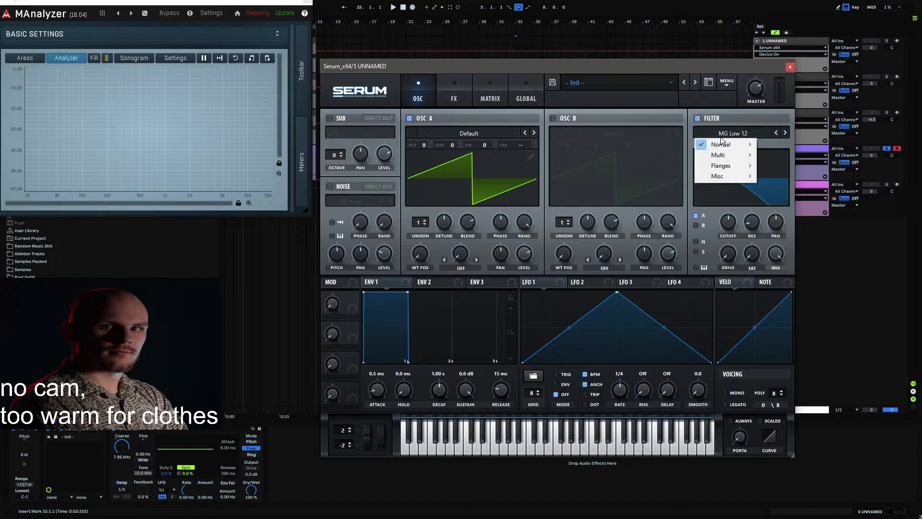
mouse_move(721, 140)
left_click(787, 283)
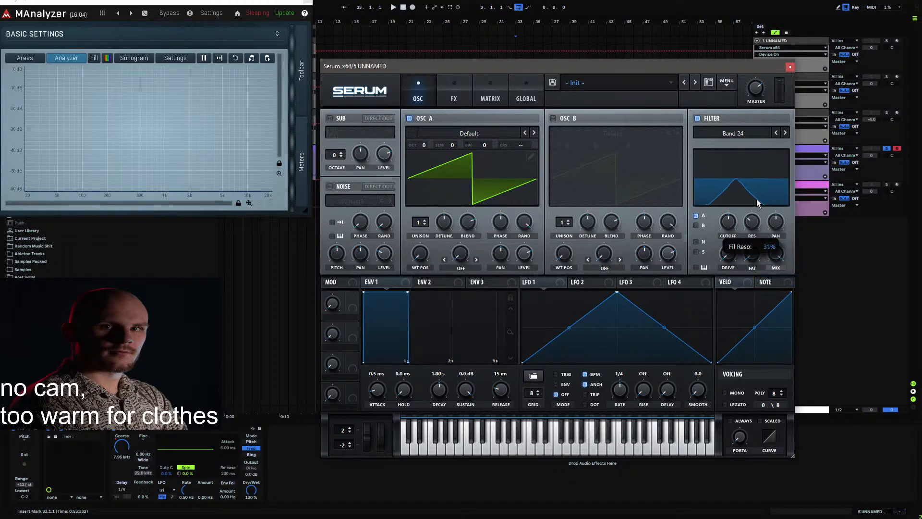
left_click(790, 67)
Step: Add a G#3 note to the track 5 clip and stretch it across all eight bars
left_click(538, 184)
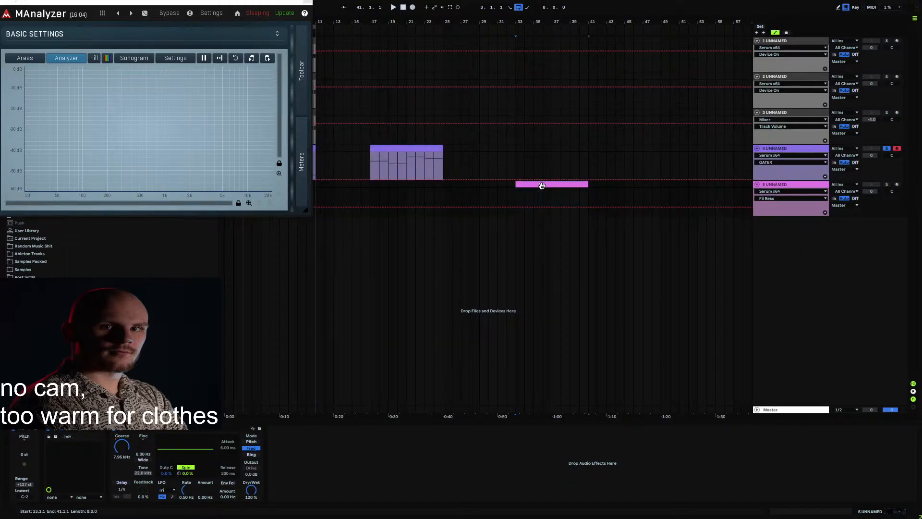
key("space")
double_click(550, 185)
key("space")
double_click(193, 400)
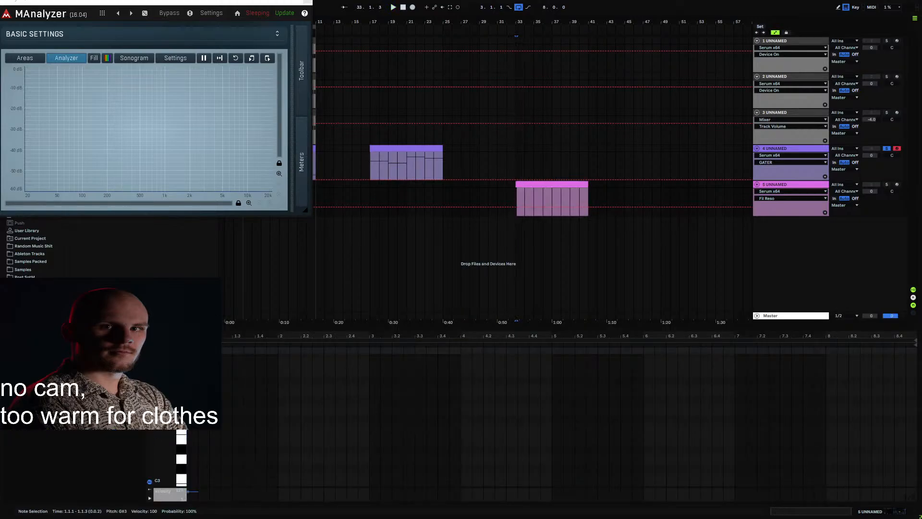
key("space")
left_click_drag(199, 400, 916, 405)
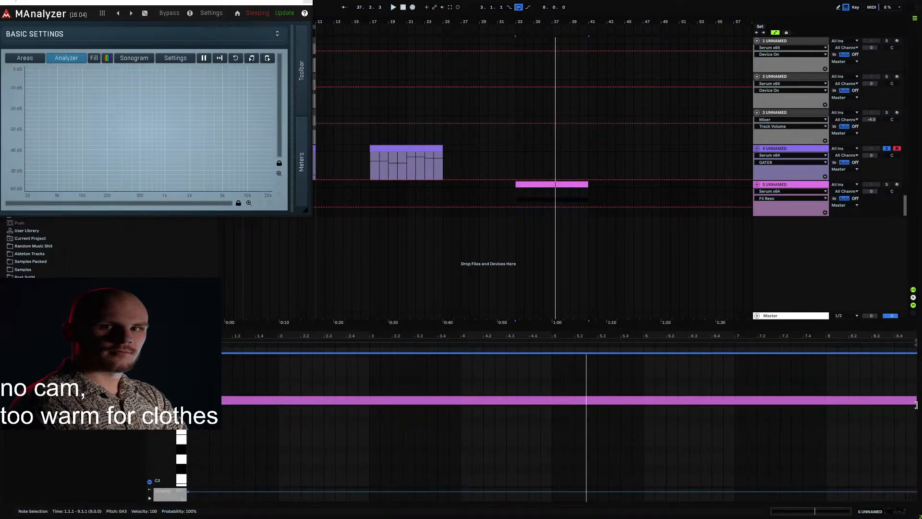
Step: Solo track 5, play the clip from bar 33, and show the Shifter Coarse automation
key("space")
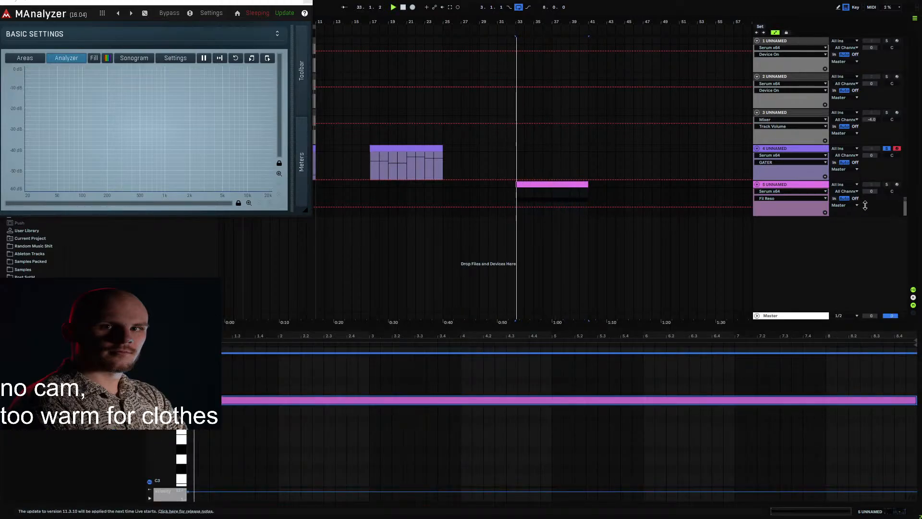
key("space")
double_click(809, 186)
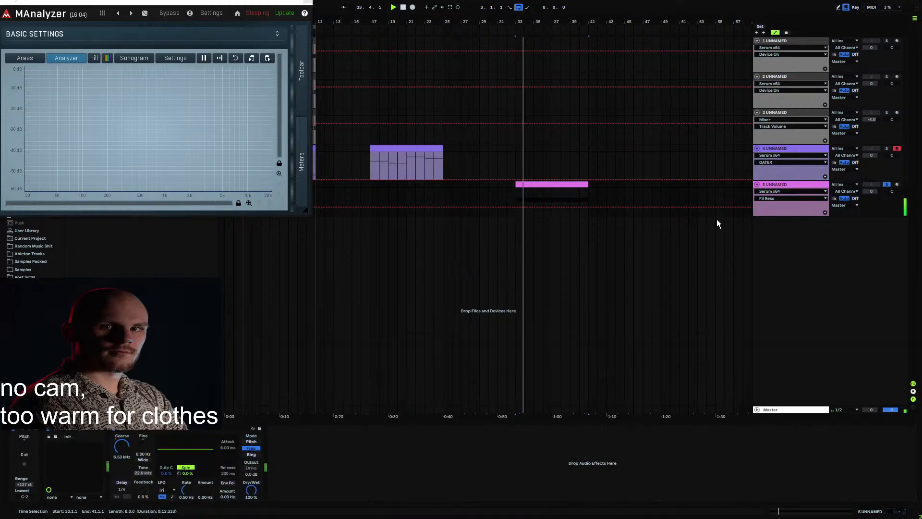
left_click(122, 447)
Step: Transpose the clip's long note down to G#0 and audition it from bar 33
left_click(551, 183)
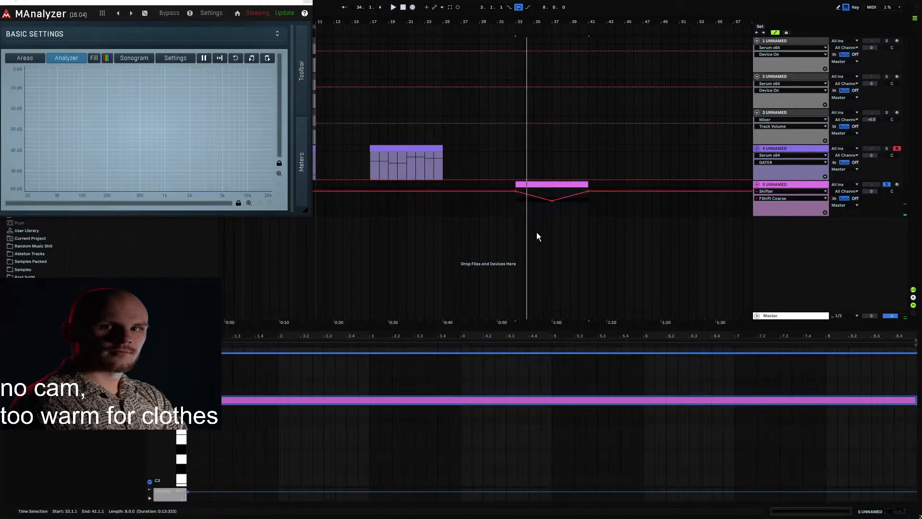
key("space")
key("ctrl+a")
key("space")
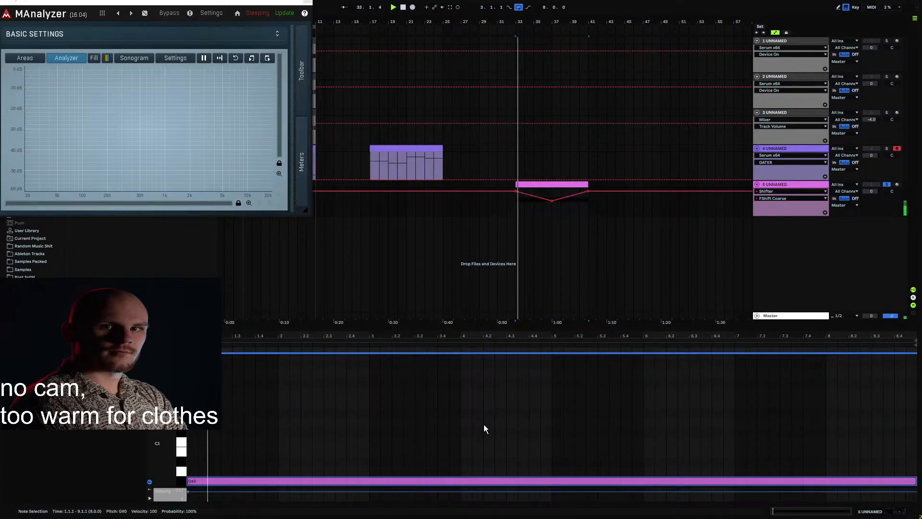
key("shift+Tab")
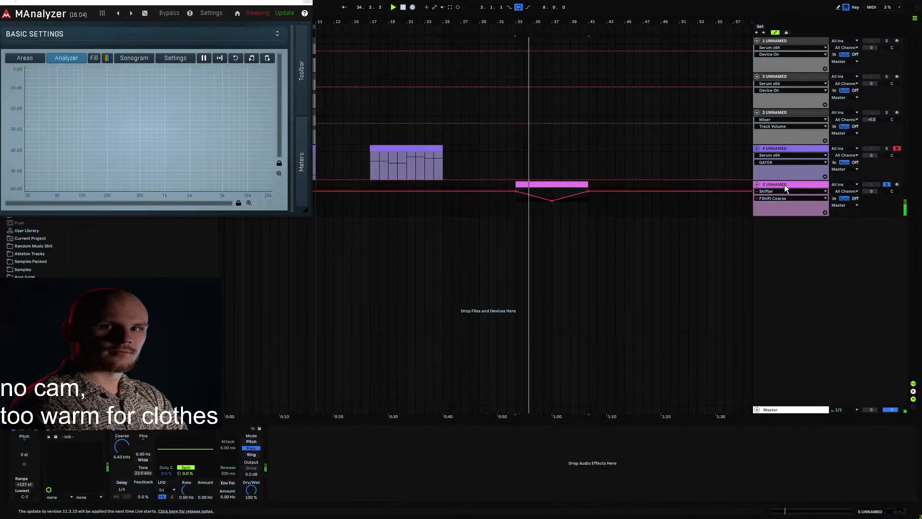
Step: Add MTurboReverb after the Shifter, load the Gravity well large space, and set its Length to 34.4%
right_click(347, 472)
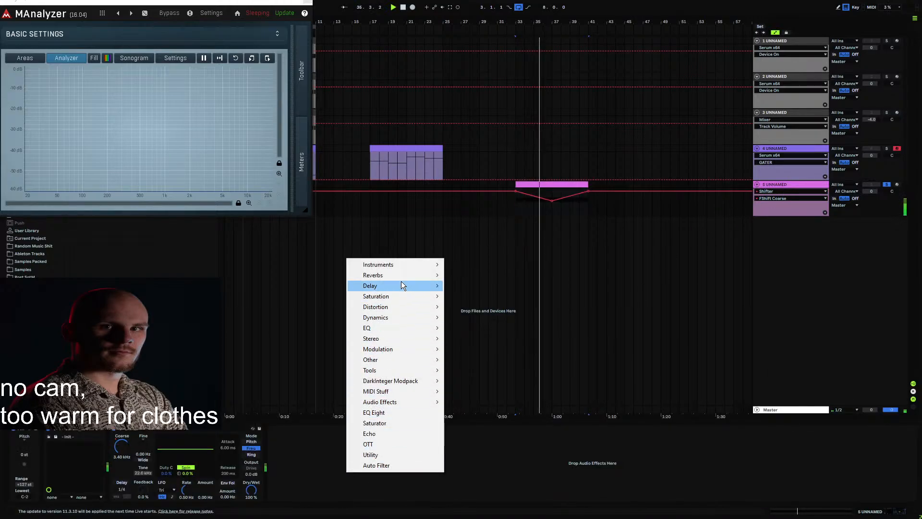
mouse_move(404, 277)
left_click(492, 44)
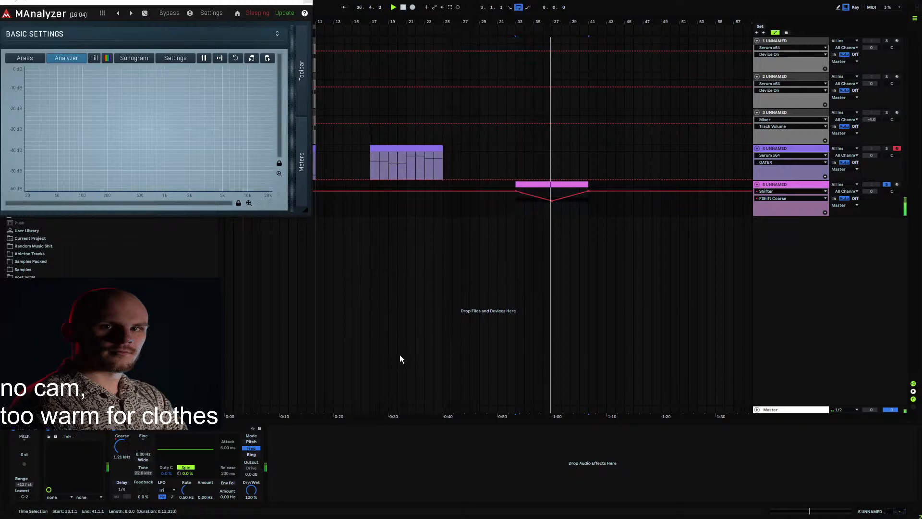
left_click(387, 260)
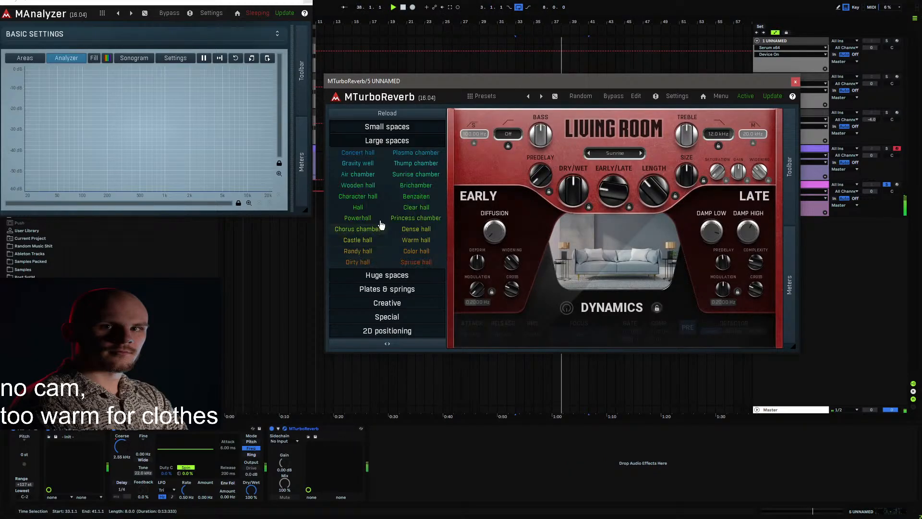
left_click(358, 167)
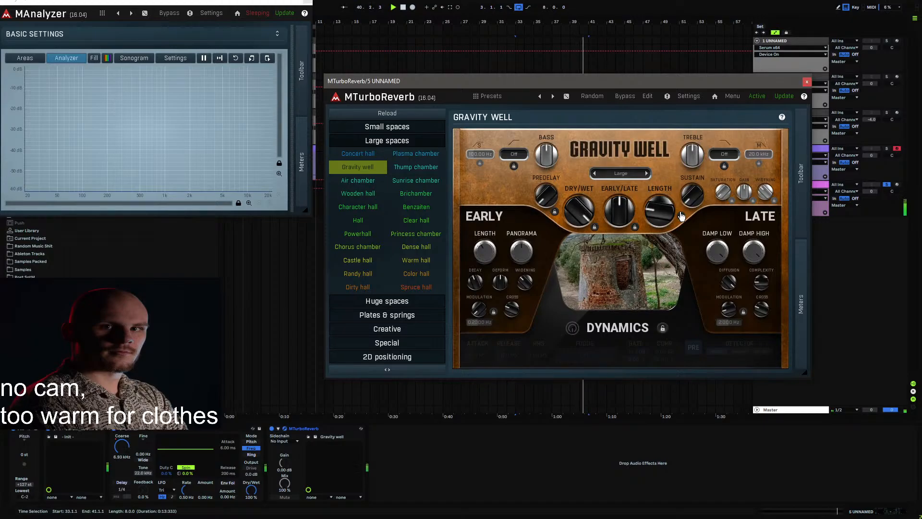
left_click_drag(662, 212, 663, 191)
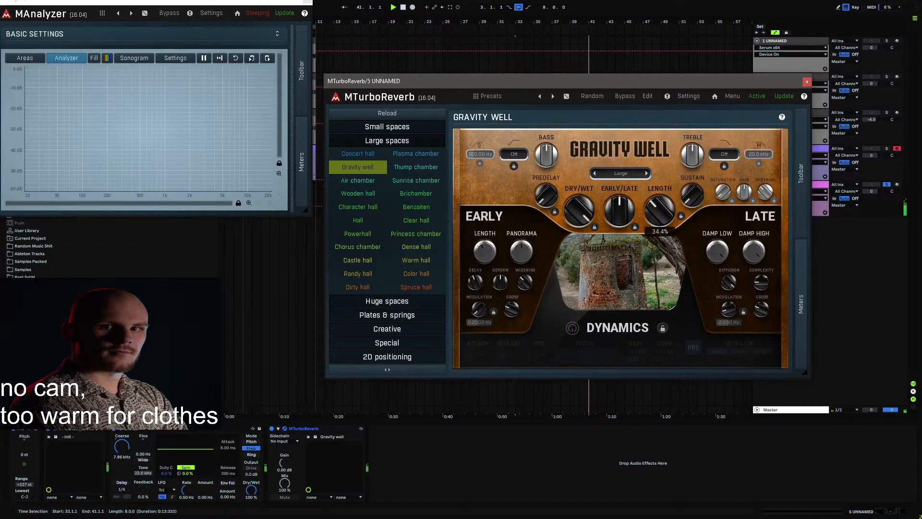
left_click(807, 82)
Step: Select bars 33 to 41 on track 5, add an EQ Eight after the reverb, and check the sound in its enlarged display
left_click(515, 191)
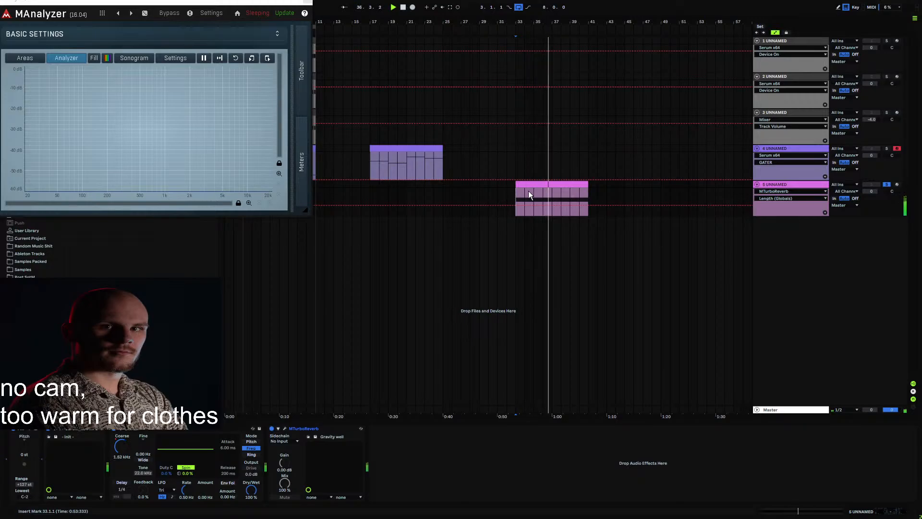
left_click_drag(515, 193, 586, 192)
right_click(439, 479)
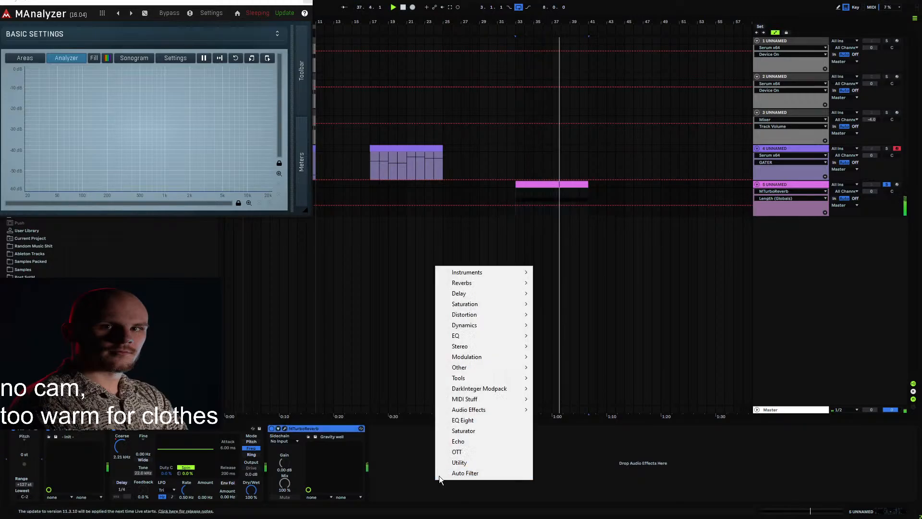
left_click(476, 421)
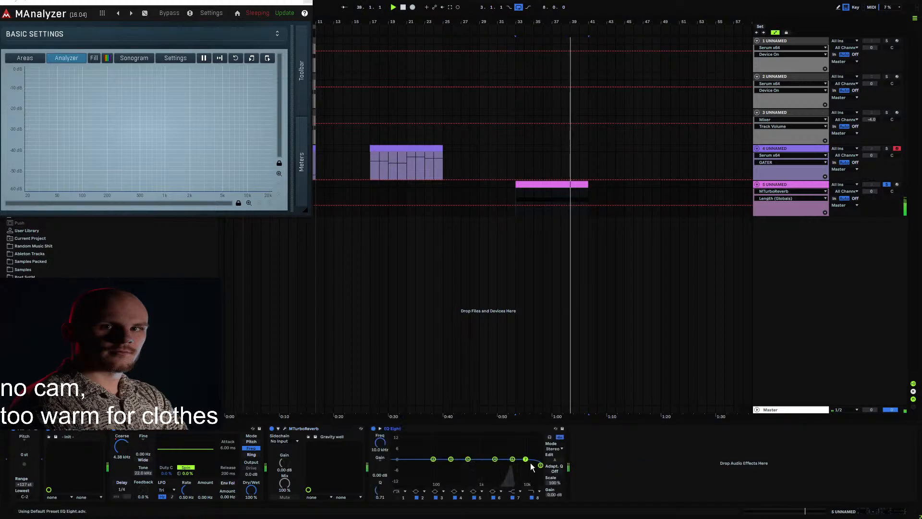
left_click(380, 428)
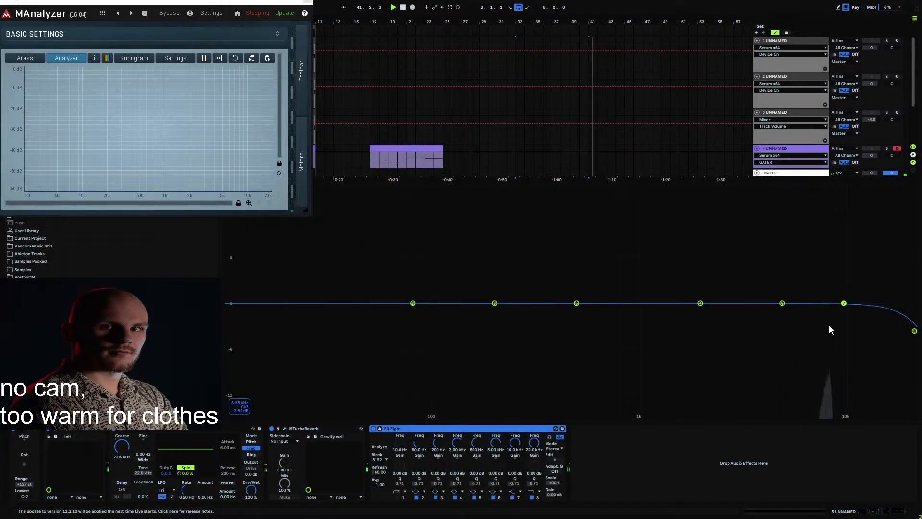
left_click(379, 428)
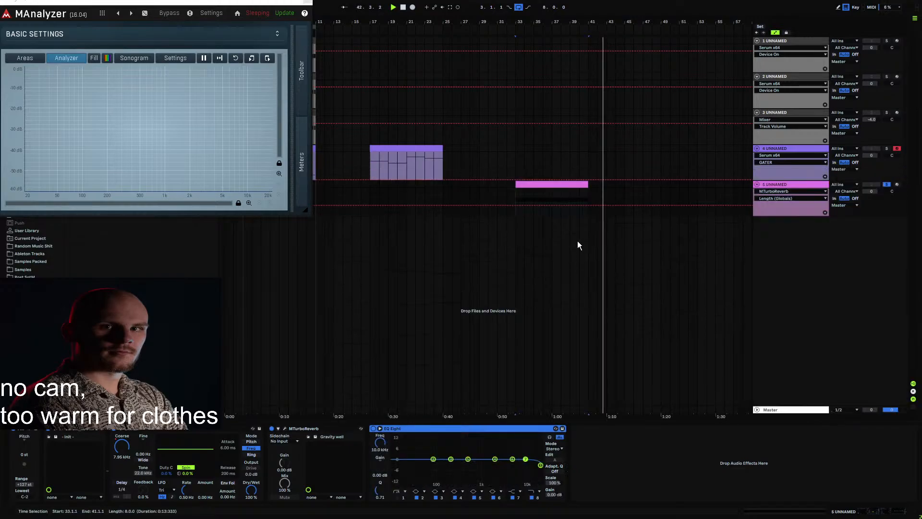
Step: Delete track 5, which holds the frequency-shifted and reverberated Serum clip
left_click(514, 197)
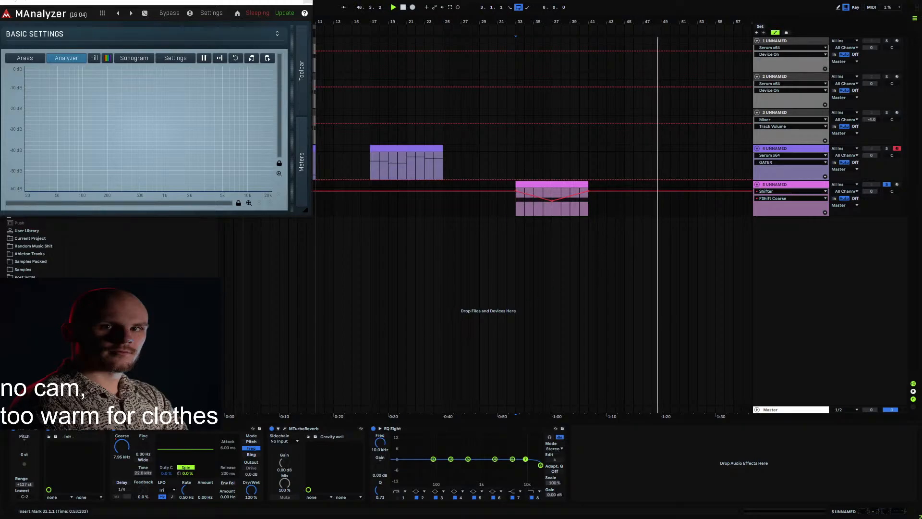
left_click_drag(516, 207, 557, 212)
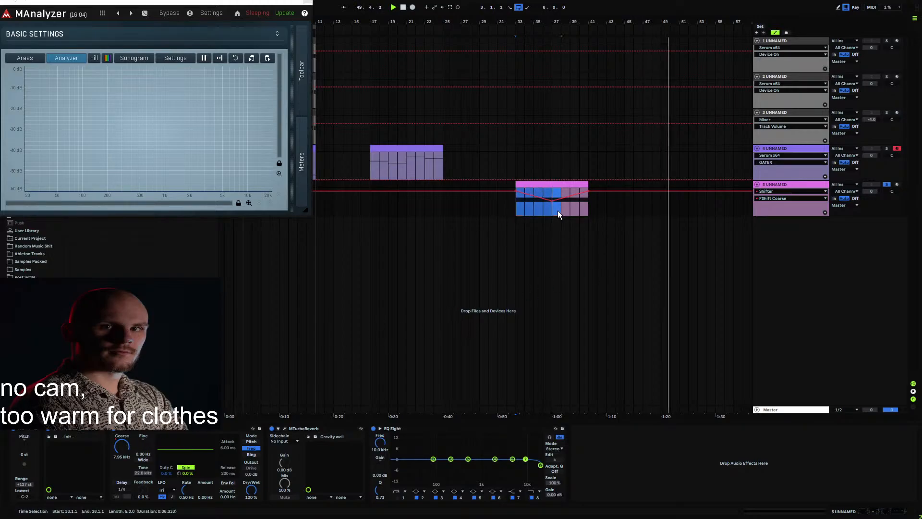
left_click(544, 208)
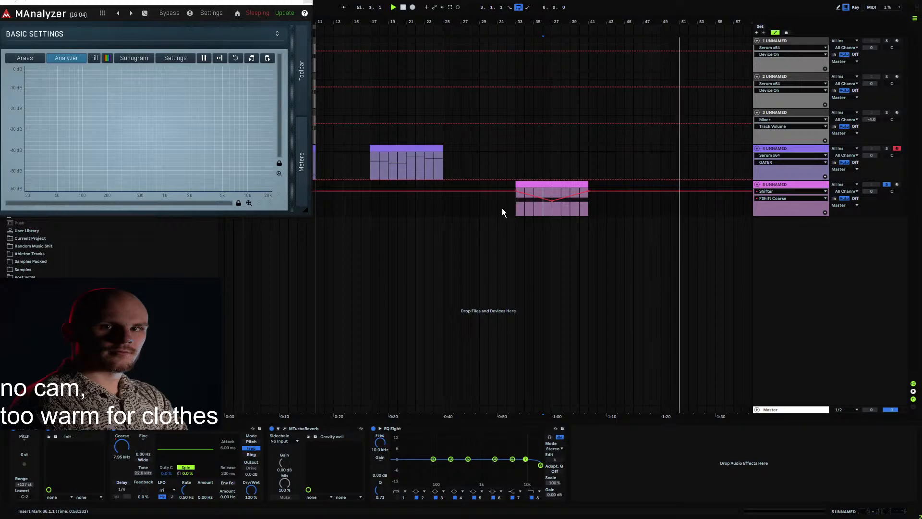
left_click(776, 185)
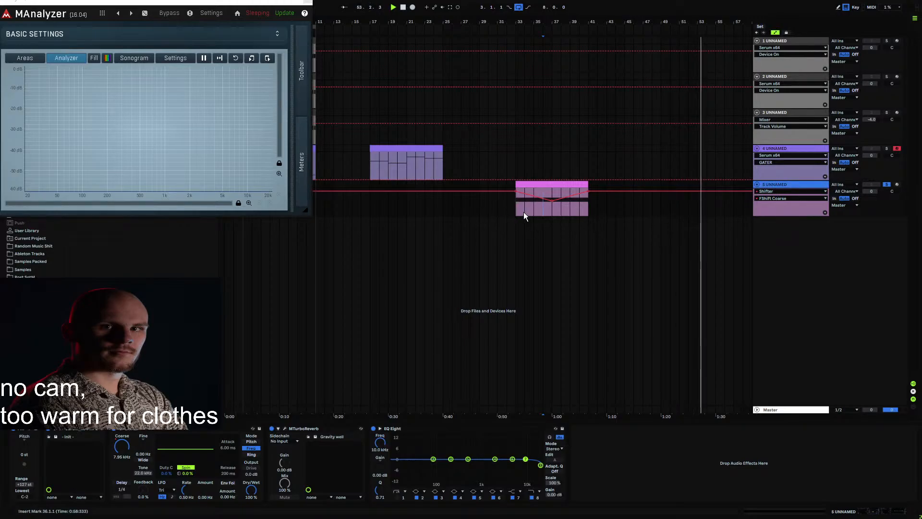
key("Delete")
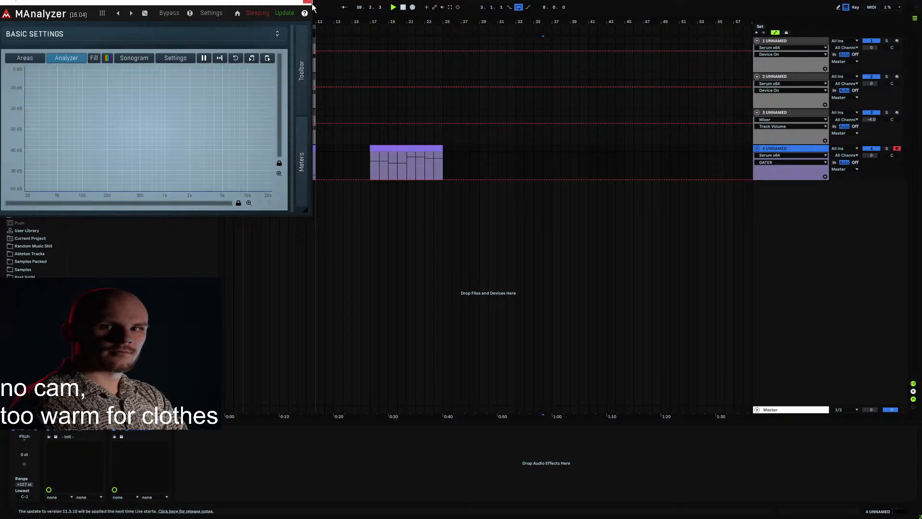
Step: Open Serum on track 4 and enter the artist name as the patch's author
left_click(128, 429)
left_click(59, 428)
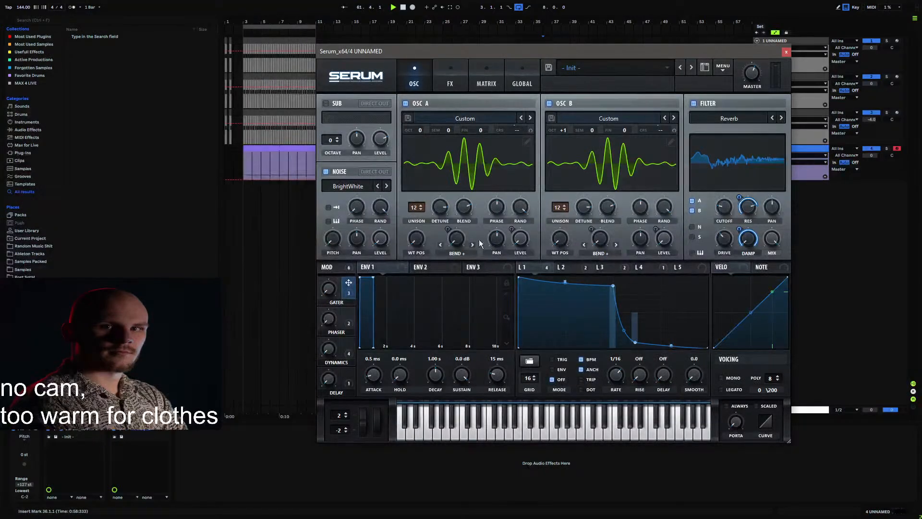
left_click(715, 88)
type("Projektor")
Step: Enter "Noisy Moving Atmosphere (Mod = Warp)" as the patch description
left_click(587, 86)
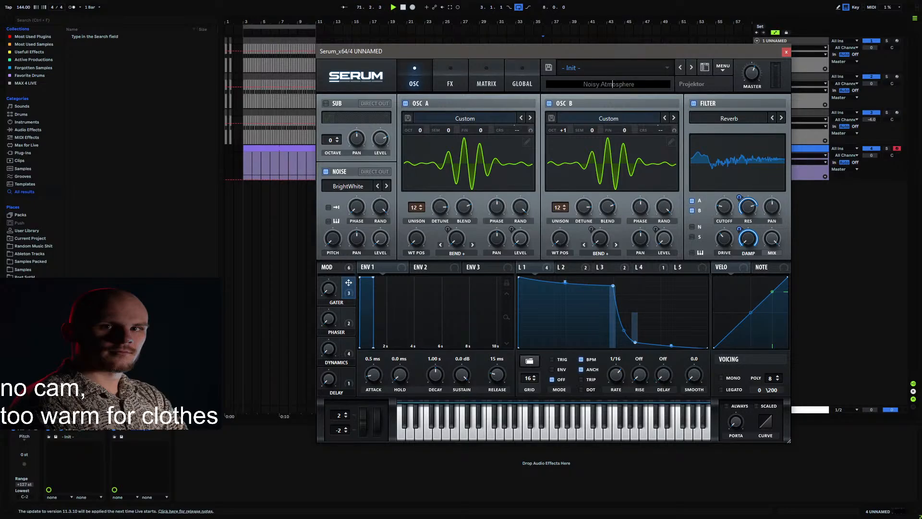
type("ving")
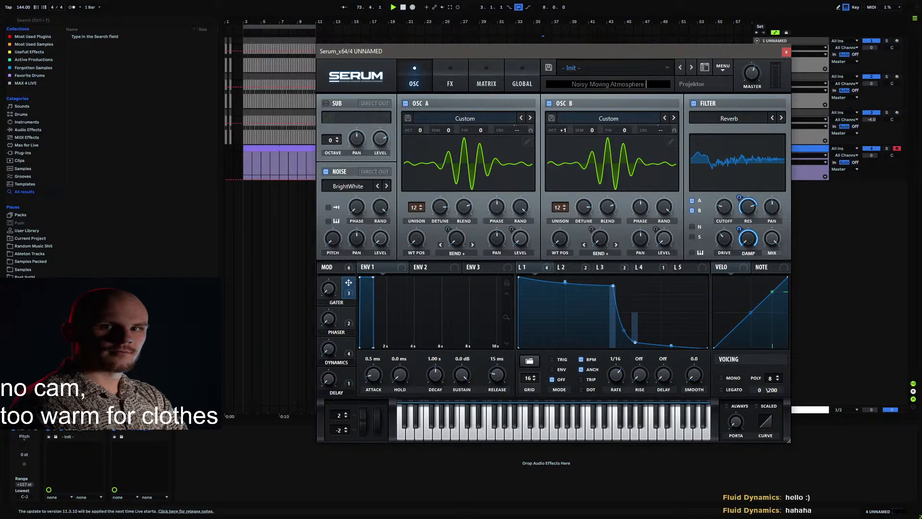
type(" Atmosphere (")
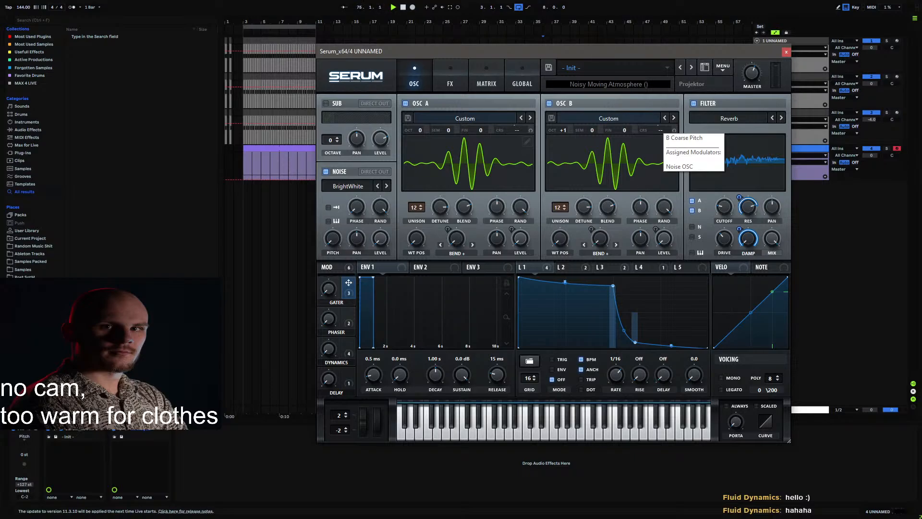
type("Mod =")
type("warp")
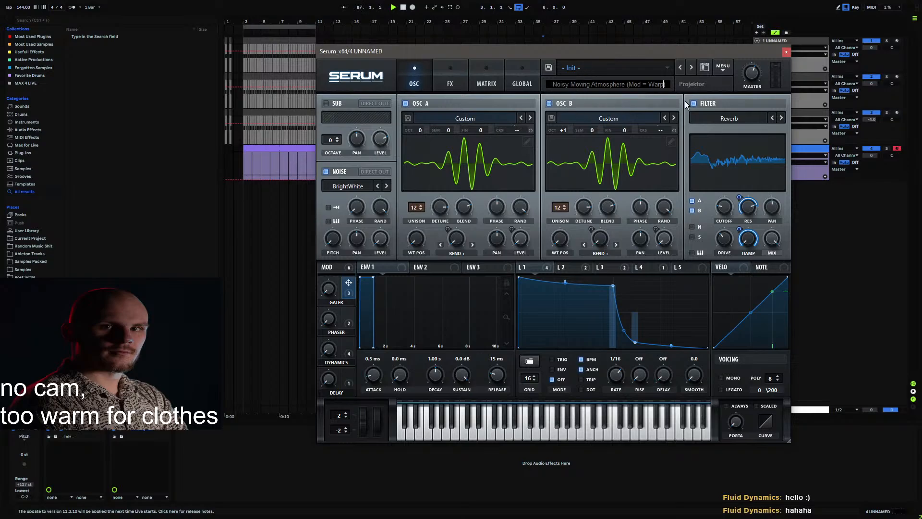
key("Return")
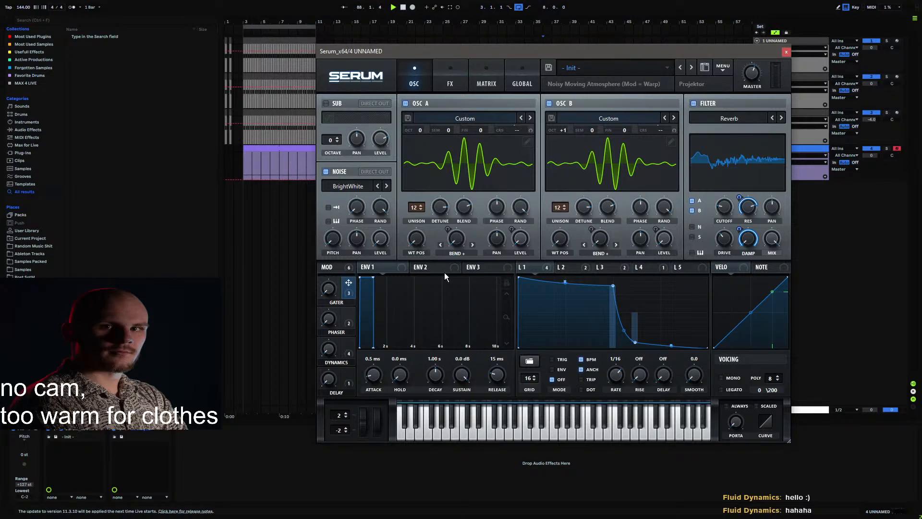
Step: Audition the patch with the mod wheel at 100% and replace "Warp" with "Brightness" in the description
left_click_drag(373, 431, 400, 275)
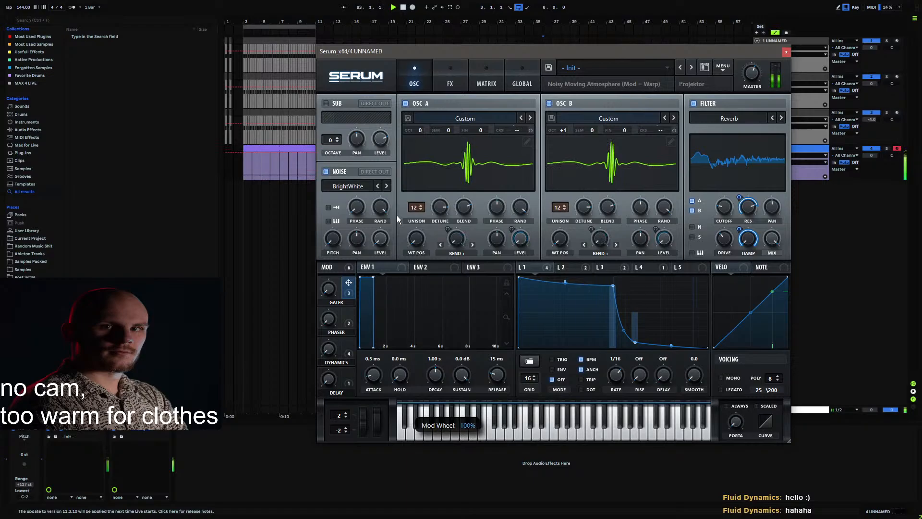
double_click(651, 84)
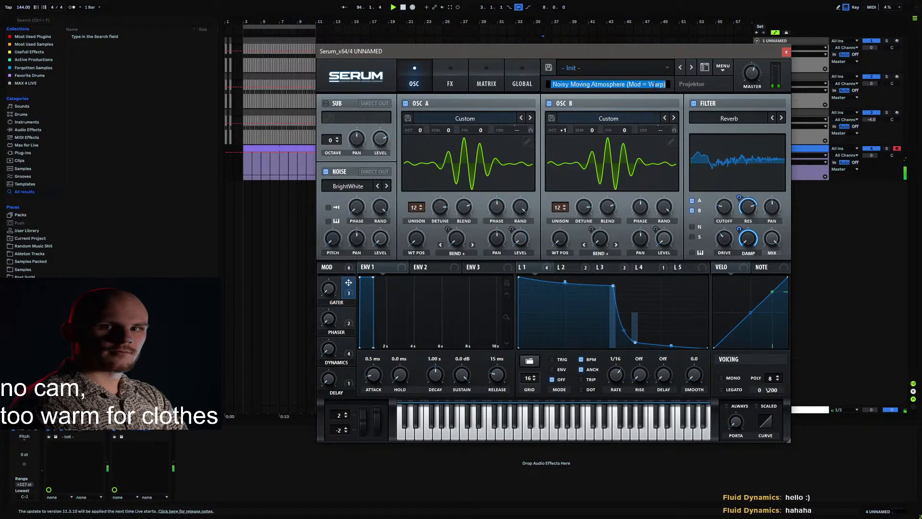
left_click(648, 85)
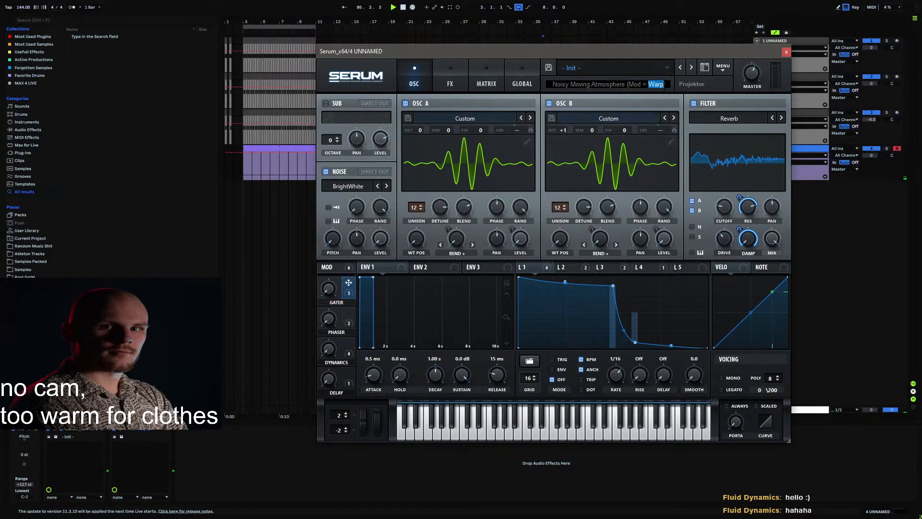
type("Brightness")
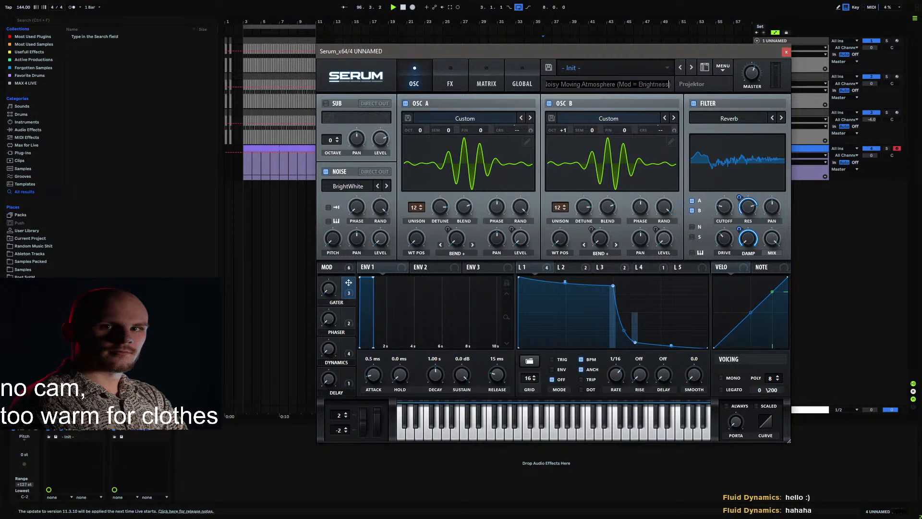
key("Return")
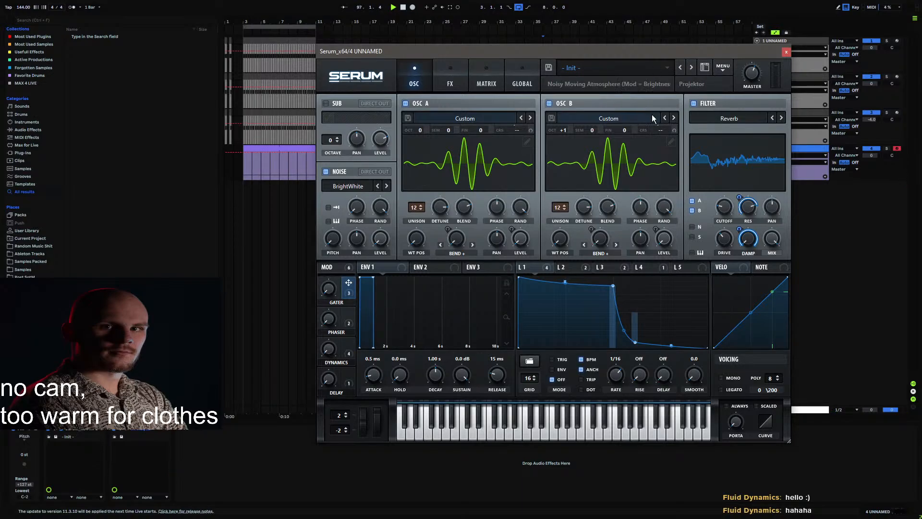
Step: Shorten "Atmosphere" in the patch description so it reads "Noisy Moving Atmos (Mod = Brightness)"
double_click(643, 85)
left_click(604, 85)
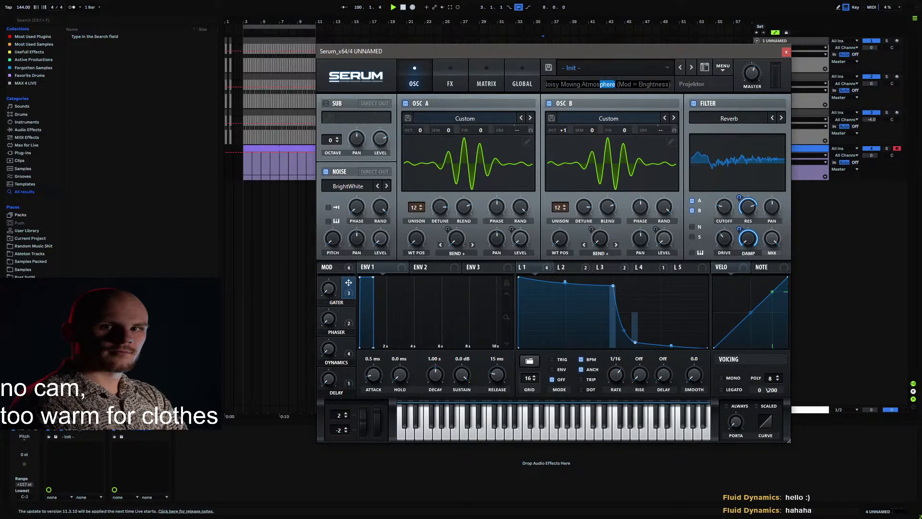
key("BackSpace")
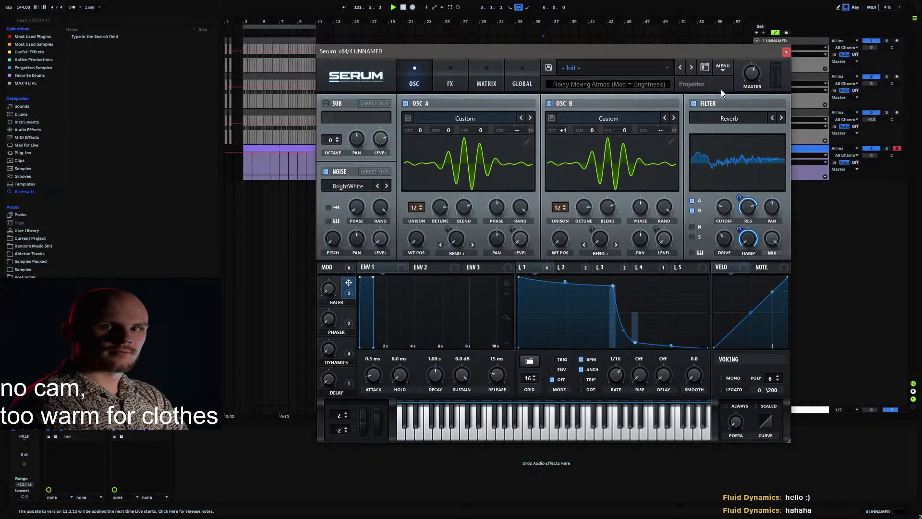
key("Return")
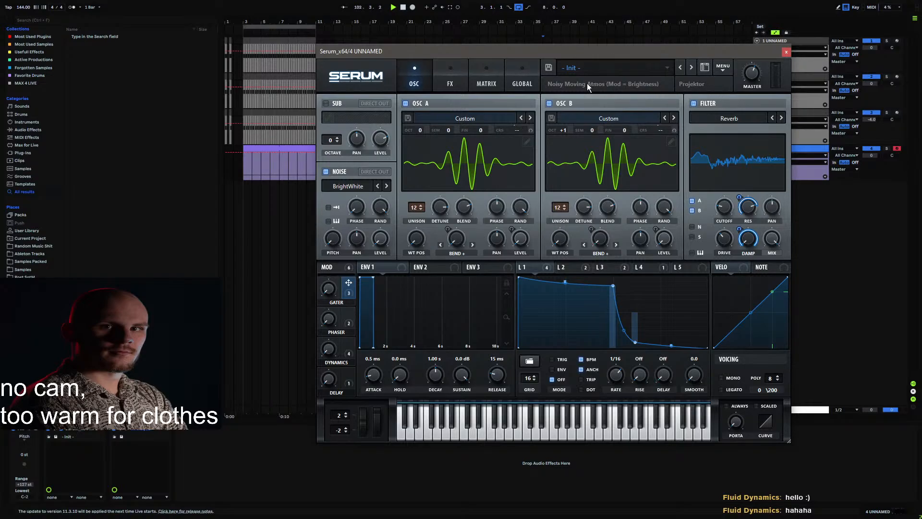
Step: Check the preset browser and save the patch as "[ATMOS] Noise Sweeps" in the PPE Vol 3 TMP folder
left_click(704, 68)
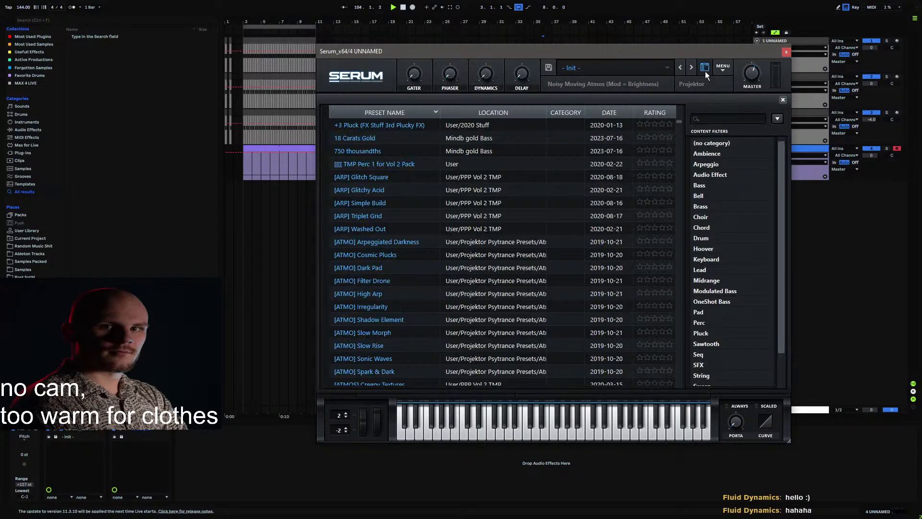
left_click(782, 101)
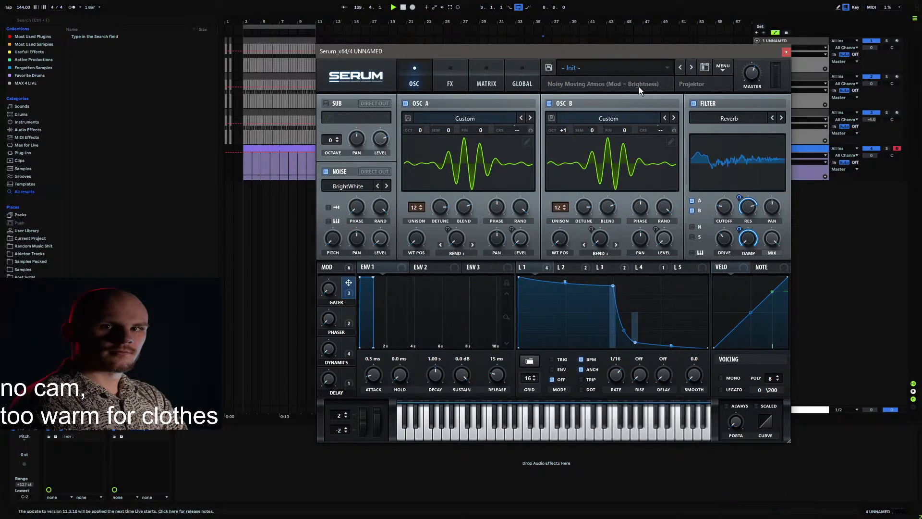
left_click(548, 68)
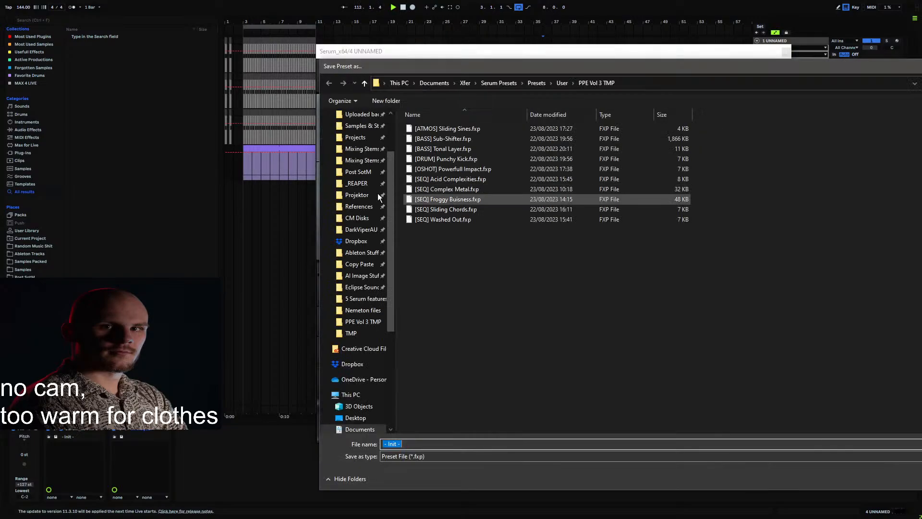
left_click(447, 129)
left_click(410, 444)
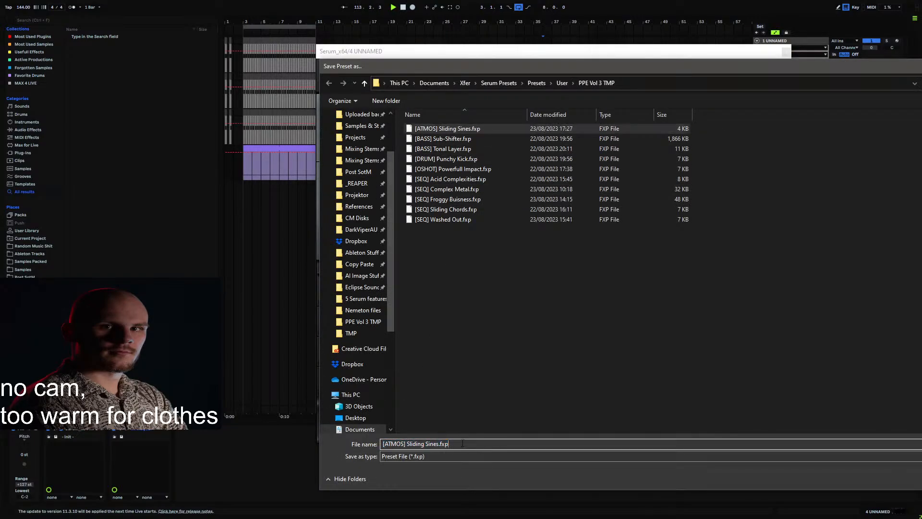
left_click_drag(407, 444, 467, 443)
type("Noise")
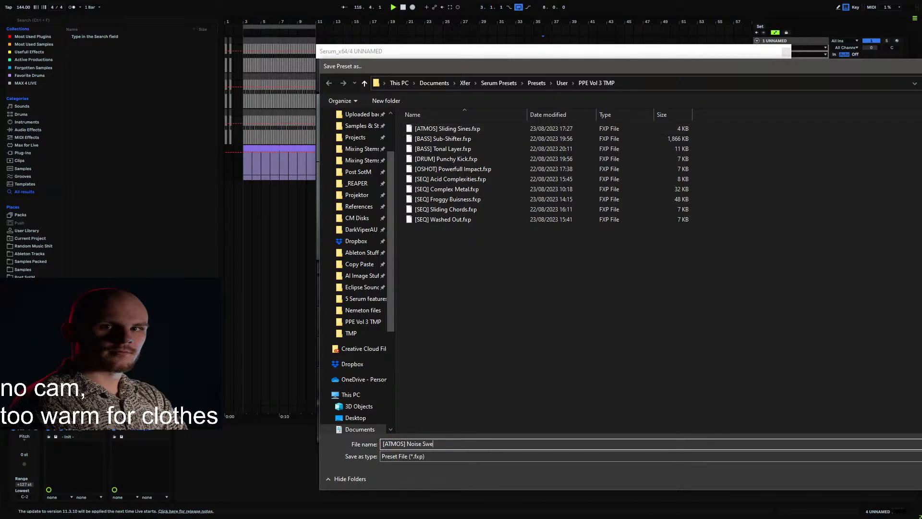
key("Return")
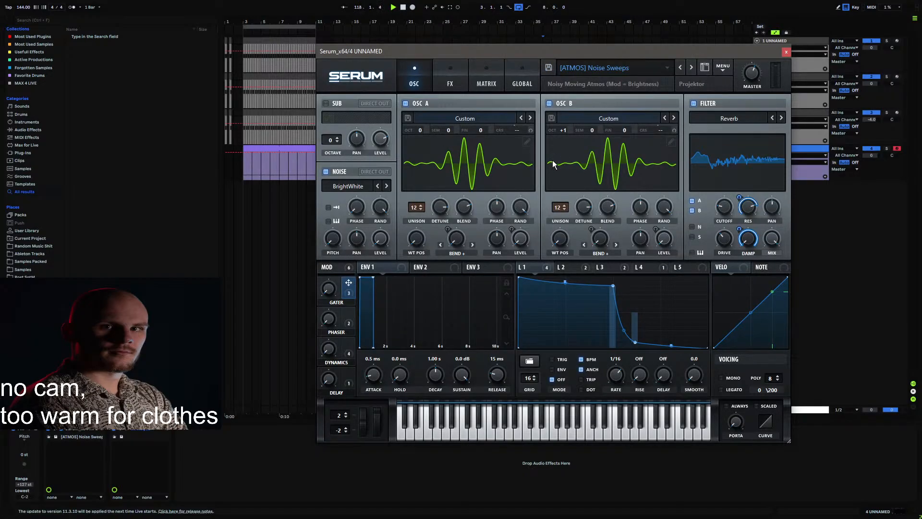
Step: Close Serum, play the arrangement from bar 3, and set track 4's volume to -3.0 dB
left_click_drag(558, 49, 477, 44)
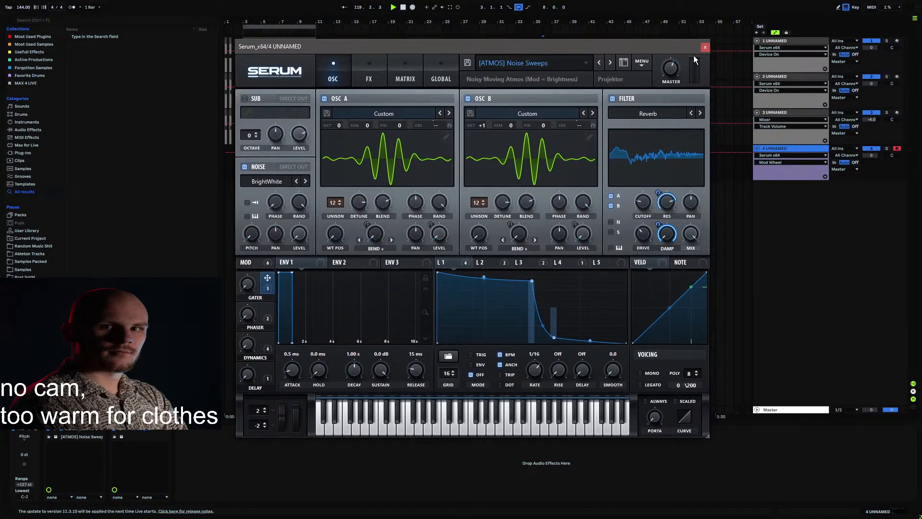
left_click(704, 46)
left_click_drag(345, 21, 345, 24)
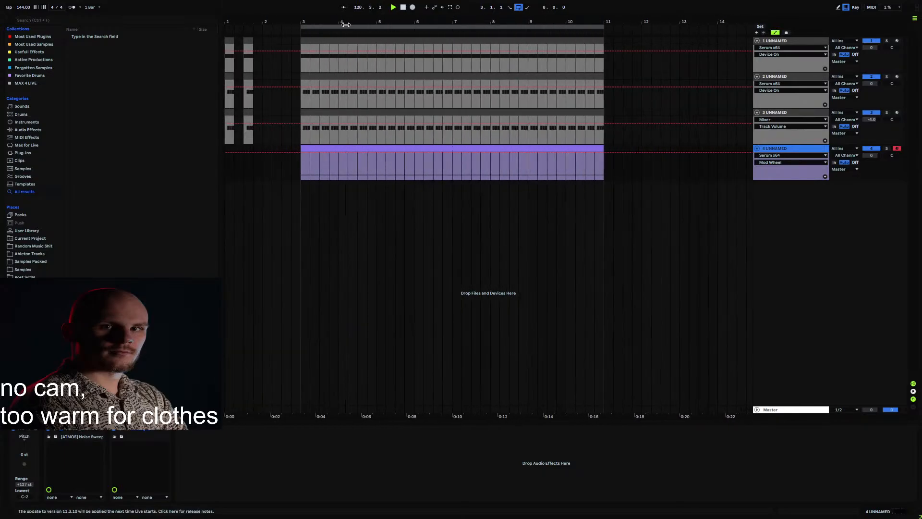
left_click(298, 172)
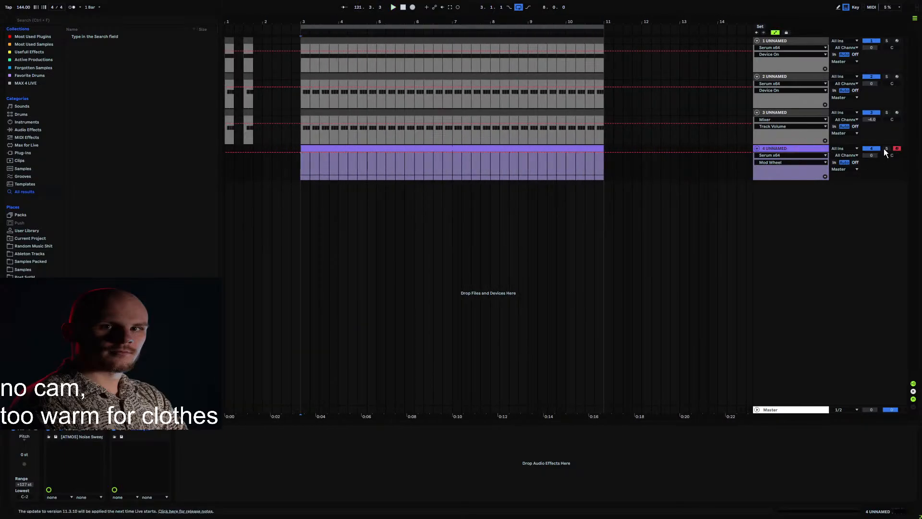
key("space")
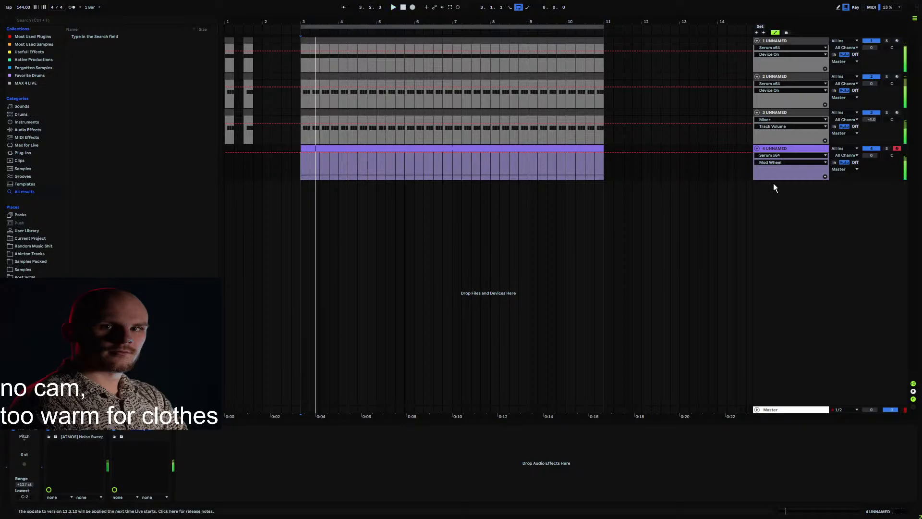
key("space")
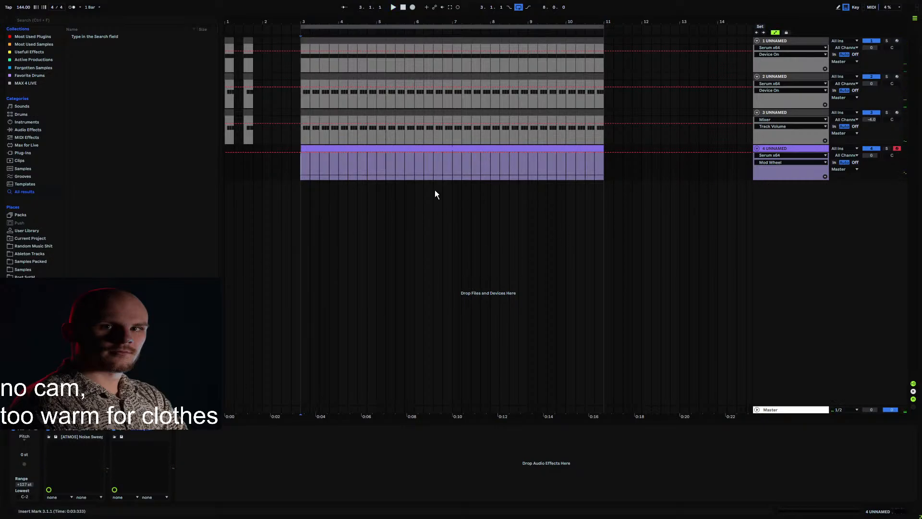
key("space")
left_click_drag(872, 155, 872, 162)
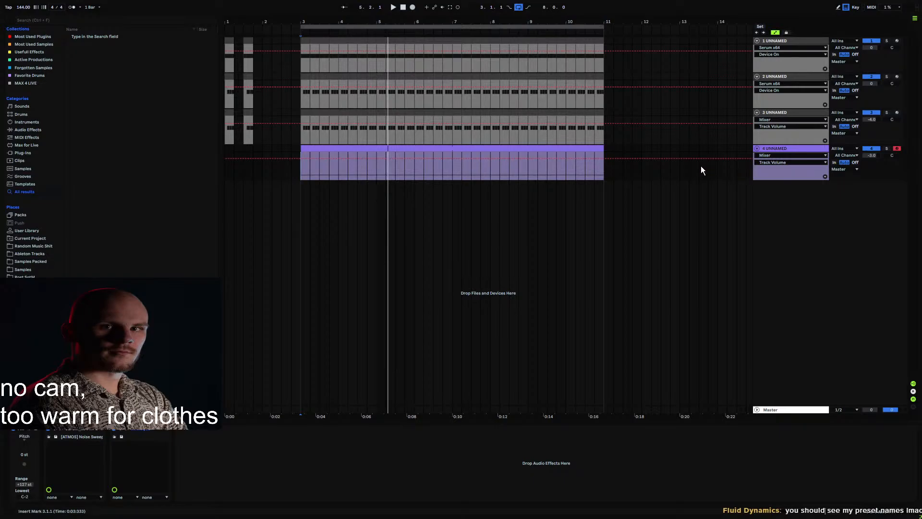
Step: Reopen Serum on track 4 and look through the user presets in the PPE Vol 3 TMP folder
left_click(780, 150)
left_click(56, 429)
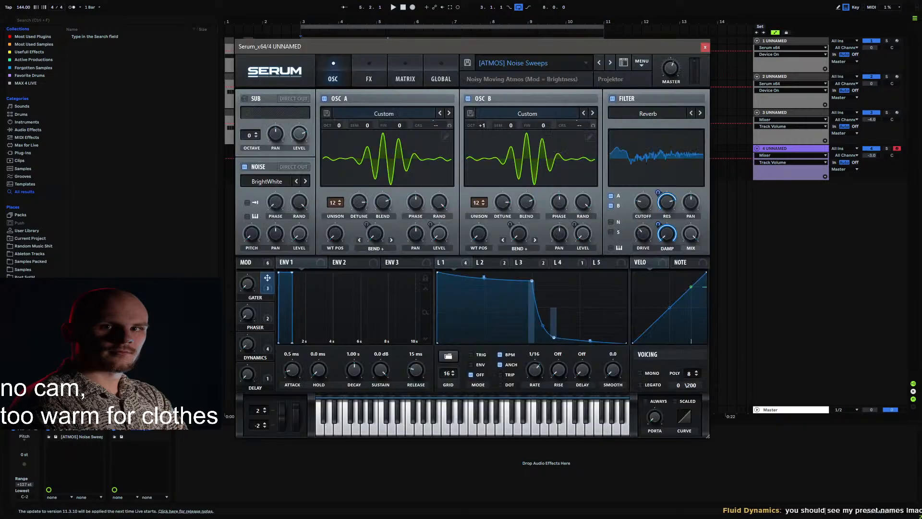
left_click(556, 63)
mouse_move(519, 213)
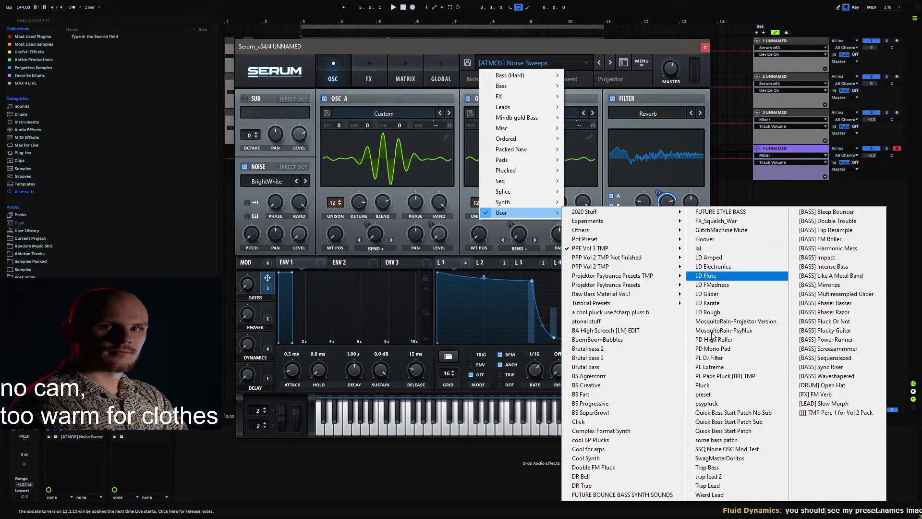
mouse_move(635, 247)
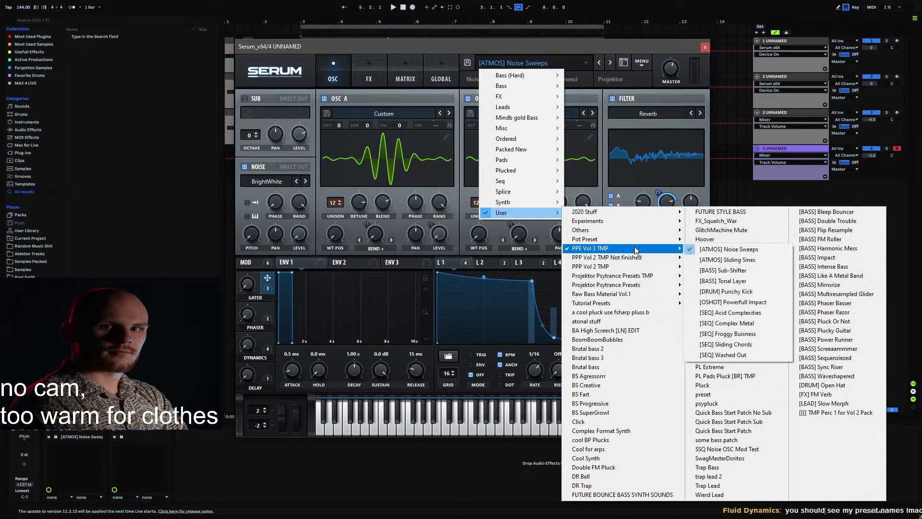
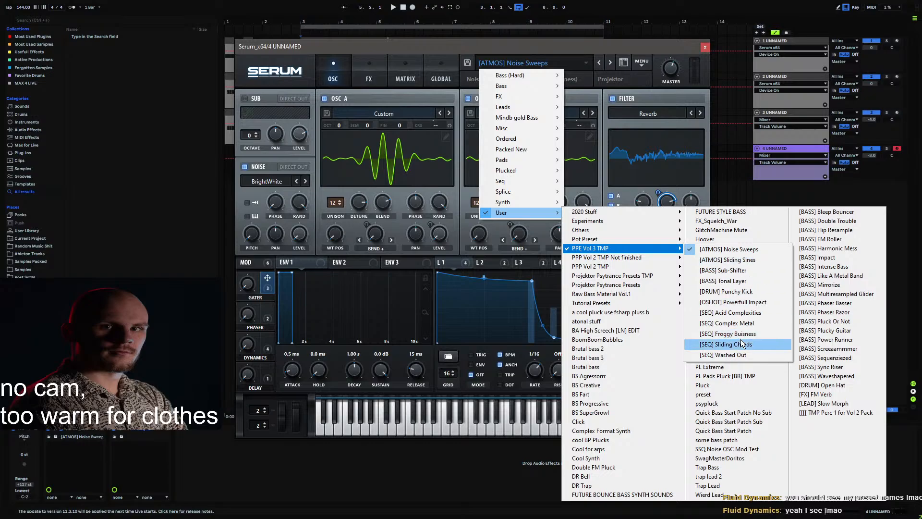
Step: Load the "[OSHOT] Powerfull Impact" preset from the PPE Vol 3 TMP folder and audition it with its Ambience macro
left_click(742, 301)
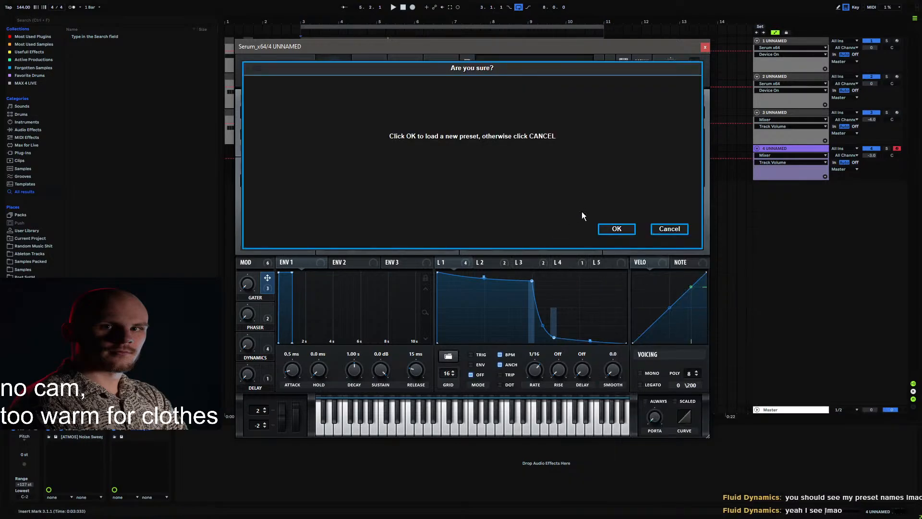
left_click(623, 227)
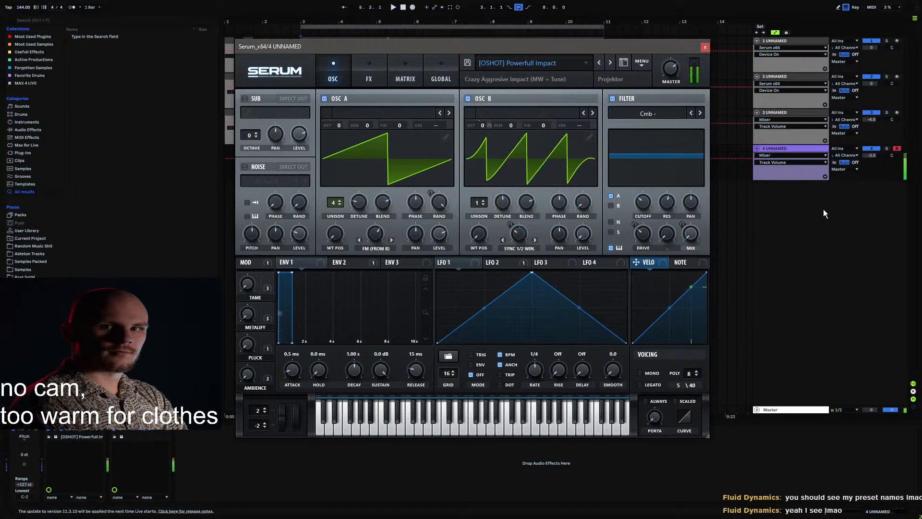
left_click(249, 375)
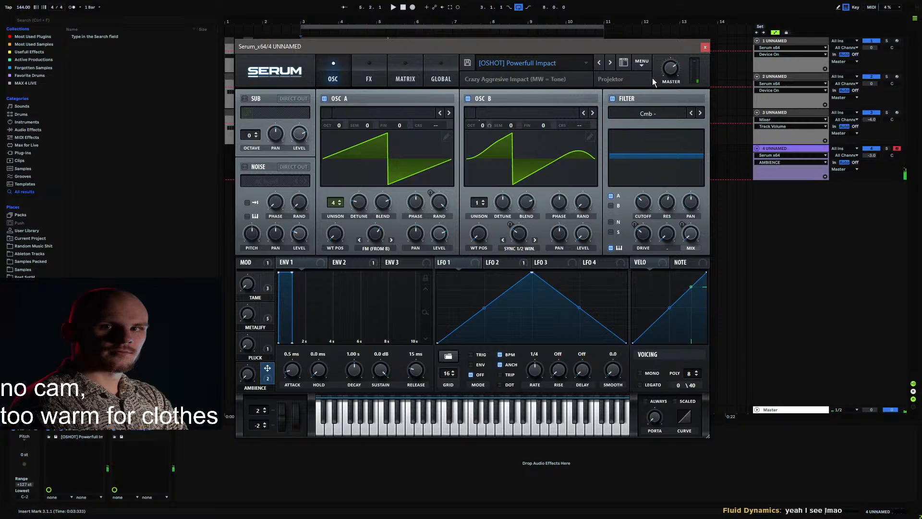
Step: Reset Serum on track 4 to the Init preset
left_click(641, 62)
left_click(655, 115)
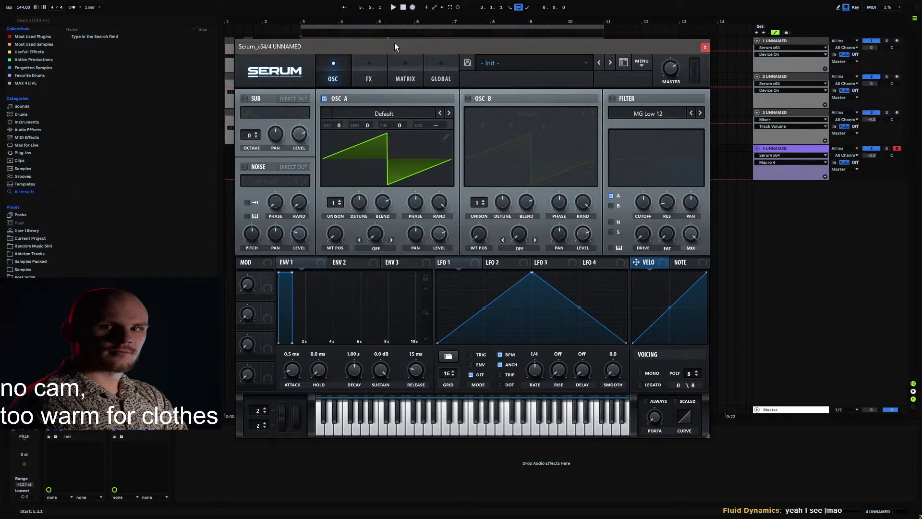
Step: Look through the projects inside the Psytrance Stuff folder in the browser and collapse the folder again
left_click(30, 253)
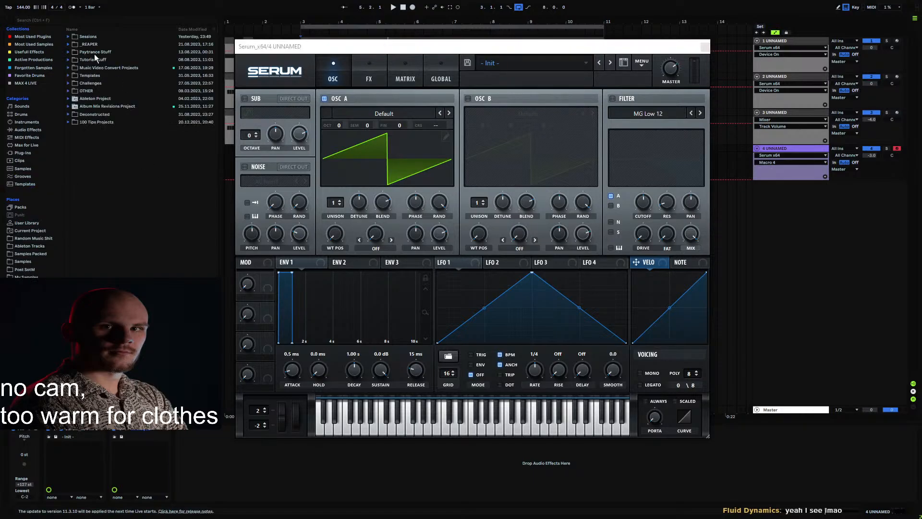
left_click(68, 52)
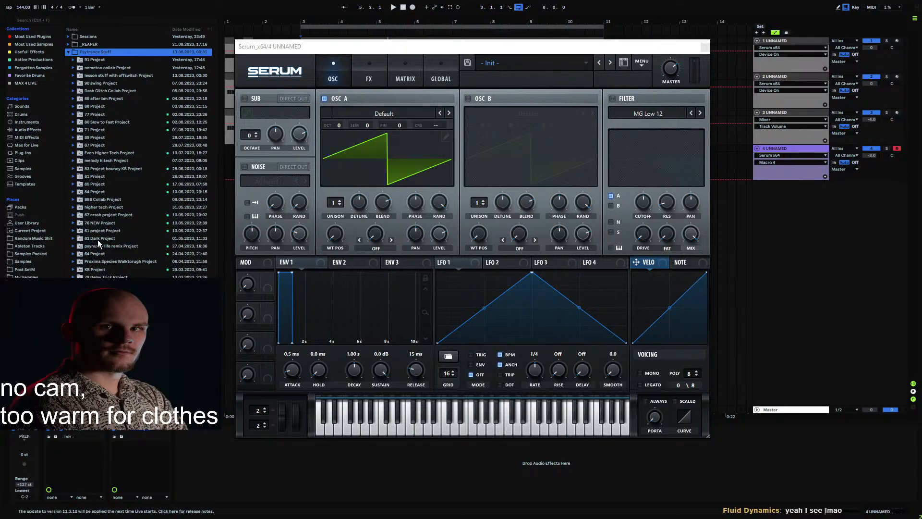
scroll(101, 124, "down", 4)
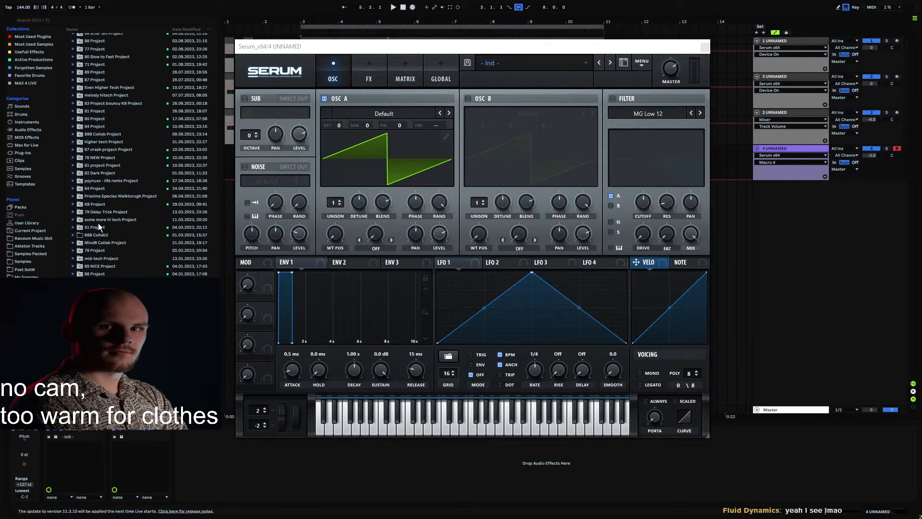
scroll(99, 211, "up", 4)
left_click(68, 52)
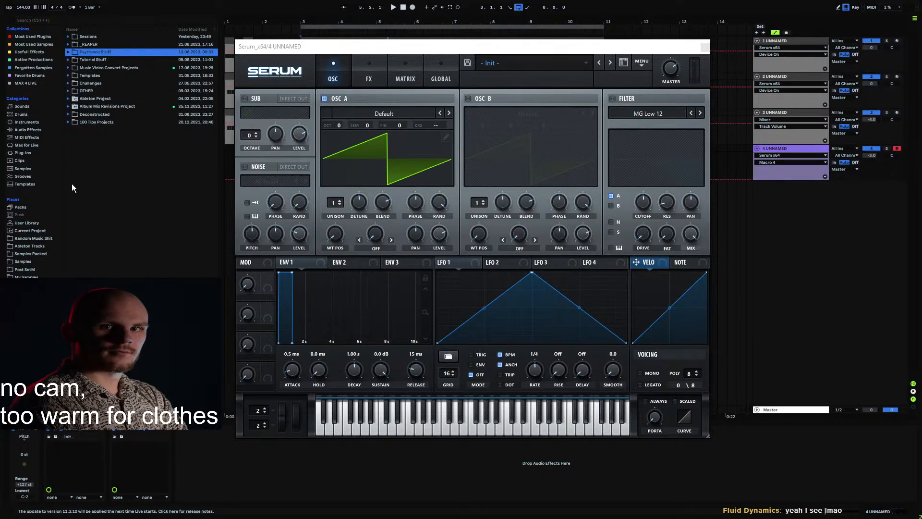
Step: Load wavetable 0580 from Projektor Tones Pack Vol.2 into oscillator A and audition it in different octaves
left_click(393, 113)
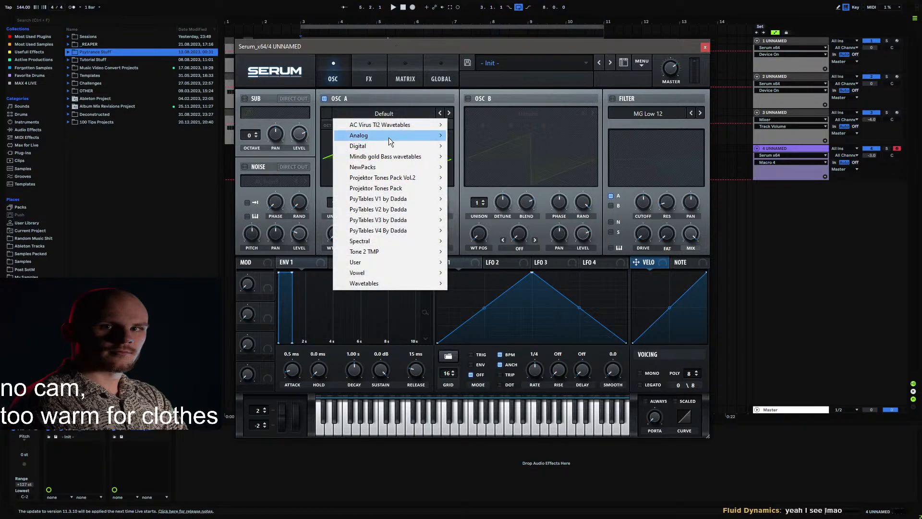
mouse_move(388, 137)
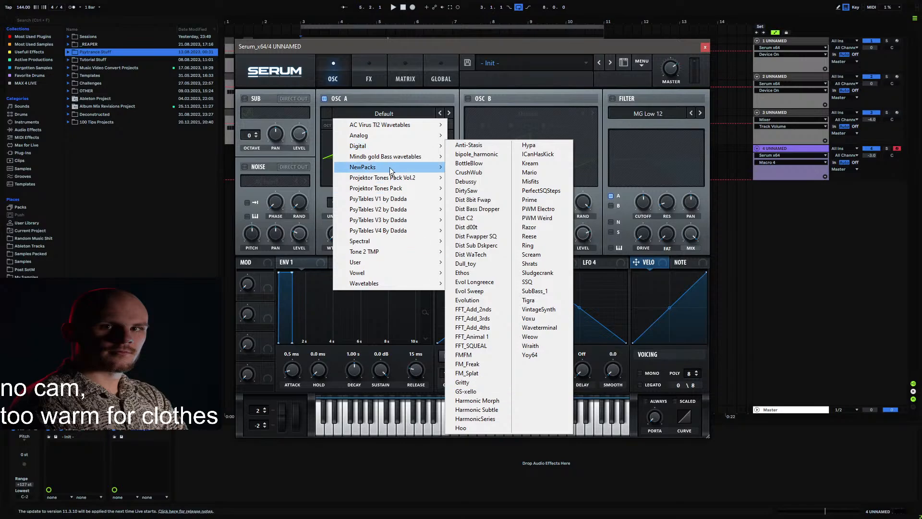
mouse_move(394, 178)
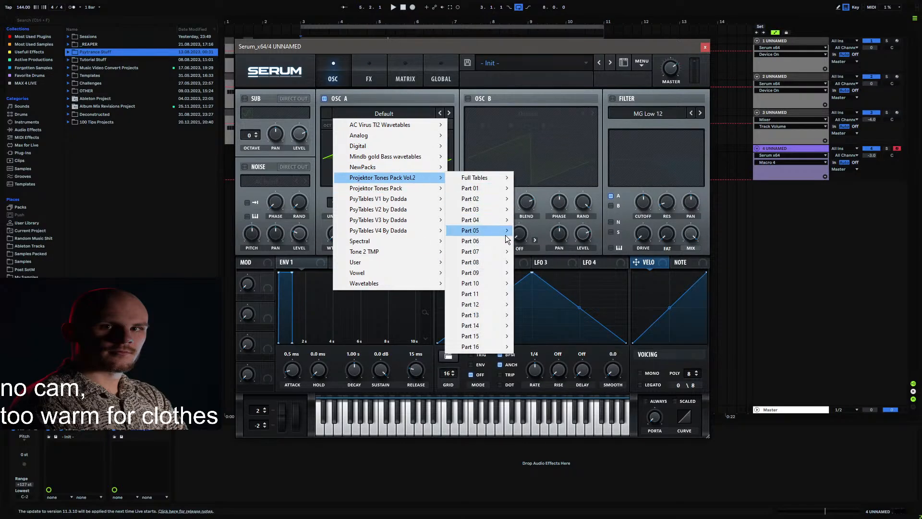
left_click(593, 252)
left_click(449, 115)
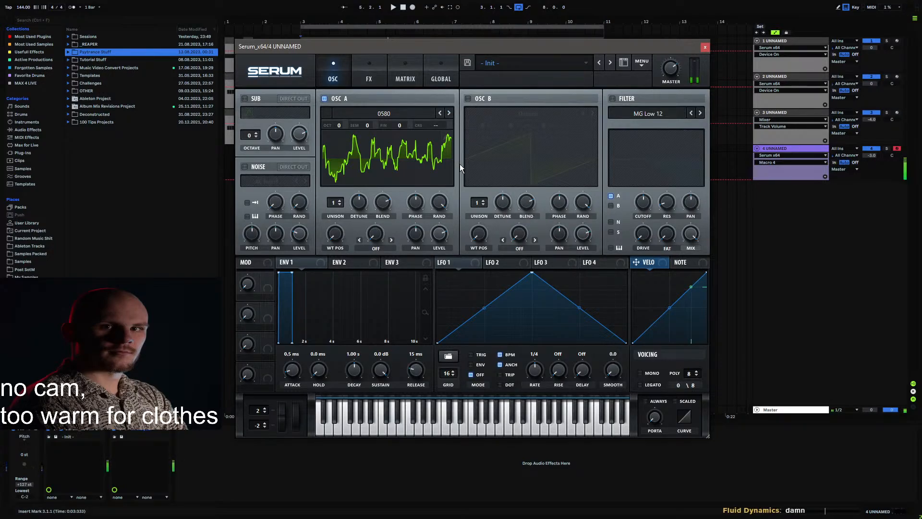
key("z")
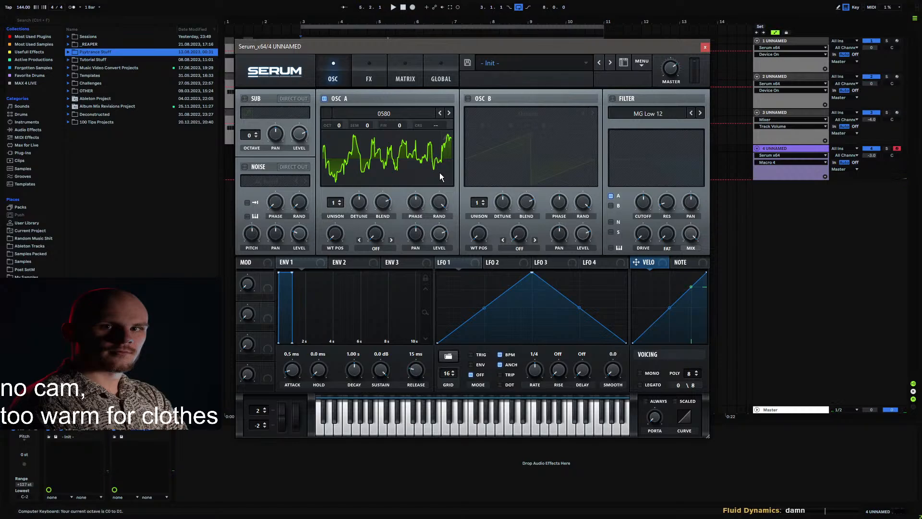
key("a")
key("z")
key("a")
key("x")
Step: Load the Digital wavetable Shrats into oscillator A and try out its wavetable position, unison and detune
left_click(364, 112)
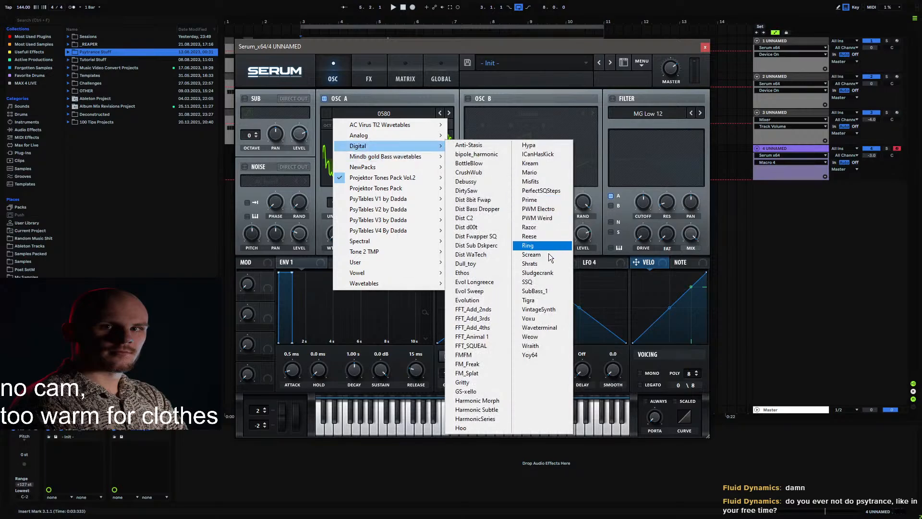
left_click(530, 264)
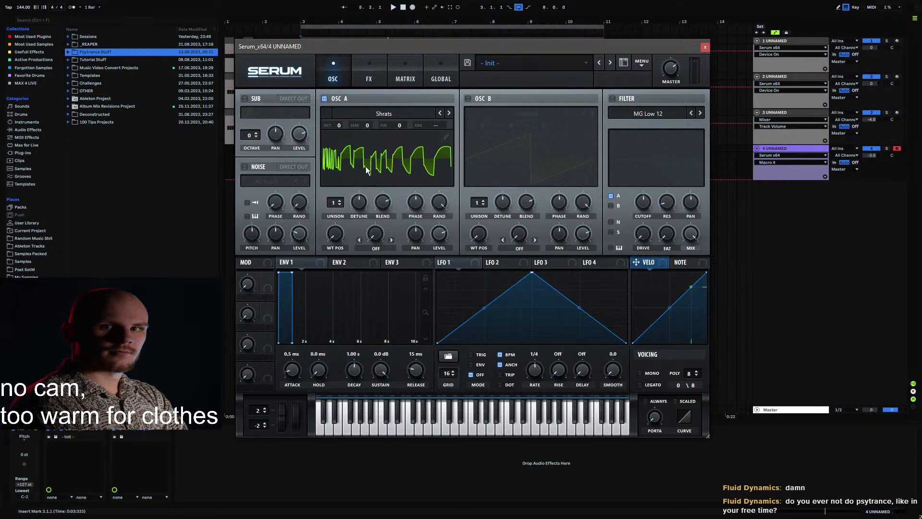
left_click_drag(334, 236, 372, 163)
double_click(340, 201)
mouse_move(357, 203)
left_mouse_down()
mouse_move(349, 234)
mouse_move(364, 200)
left_mouse_up()
double_click(340, 201)
Step: Change the harmonic phases of the first frame in oscillator A's wavetable editor and audition the reshaped waveform
left_click(446, 137)
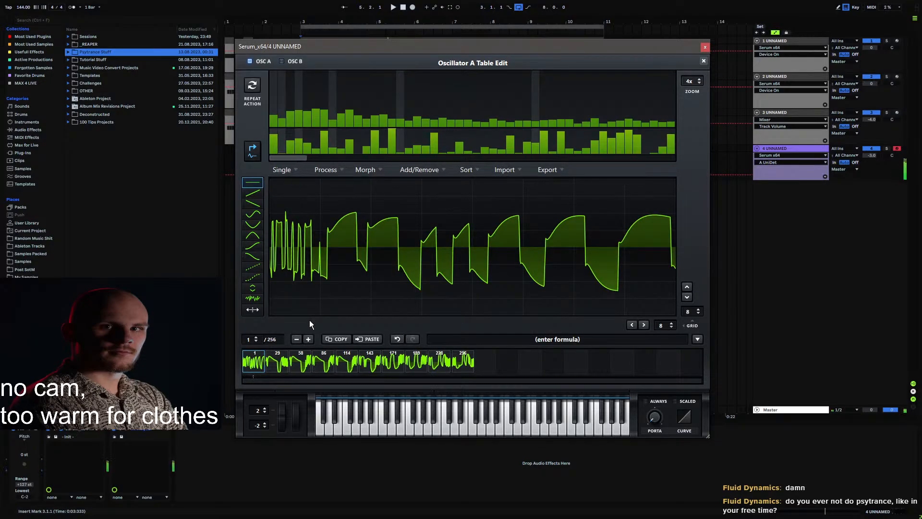
right_click(305, 151)
left_click(349, 279)
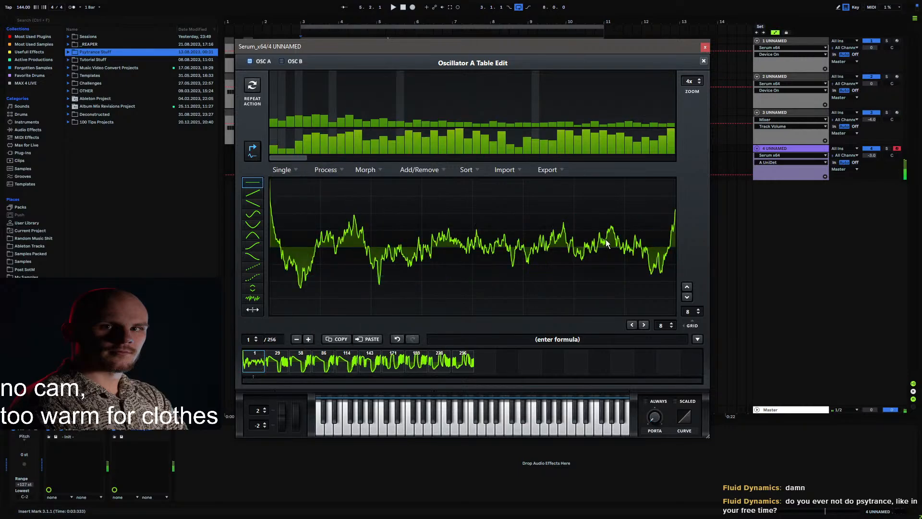
left_click(704, 61)
left_click_drag(357, 203, 374, 162)
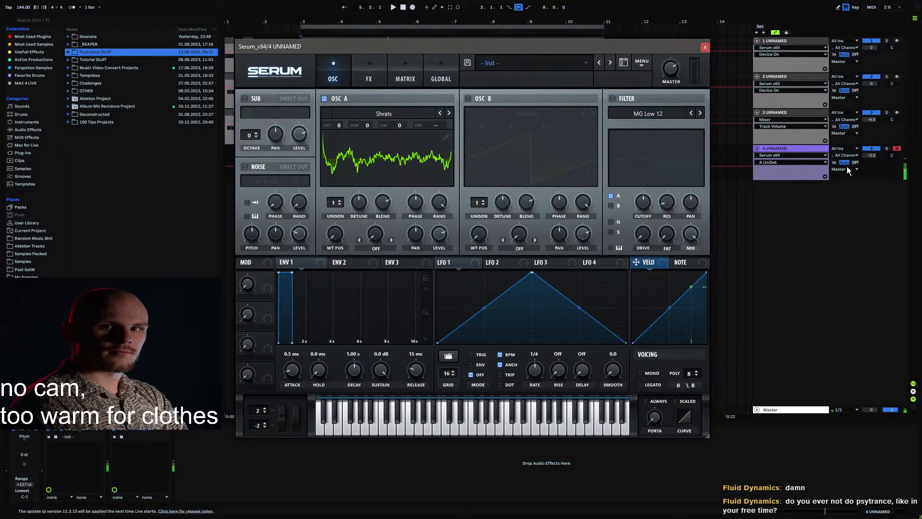
Step: Apply Fade Edges (Grid Size) to oscillator A's wavetable and normalize it
left_click(445, 137)
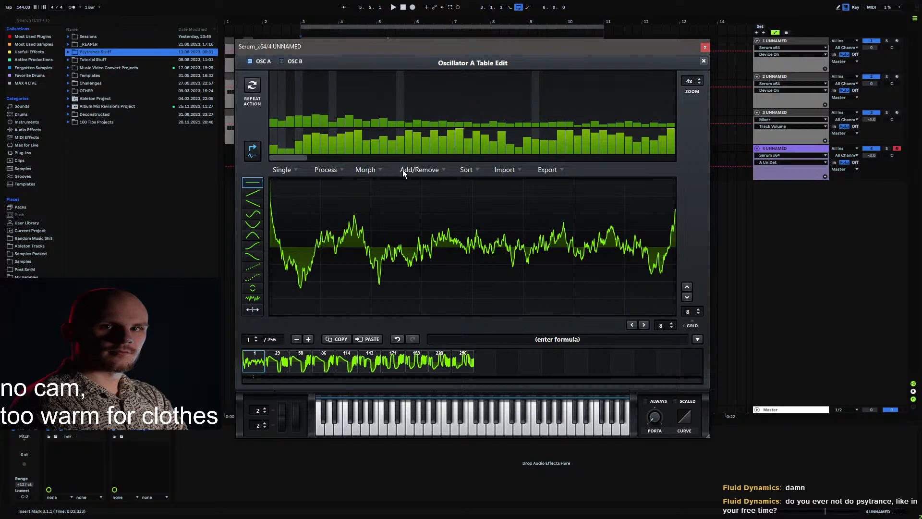
left_click(322, 170)
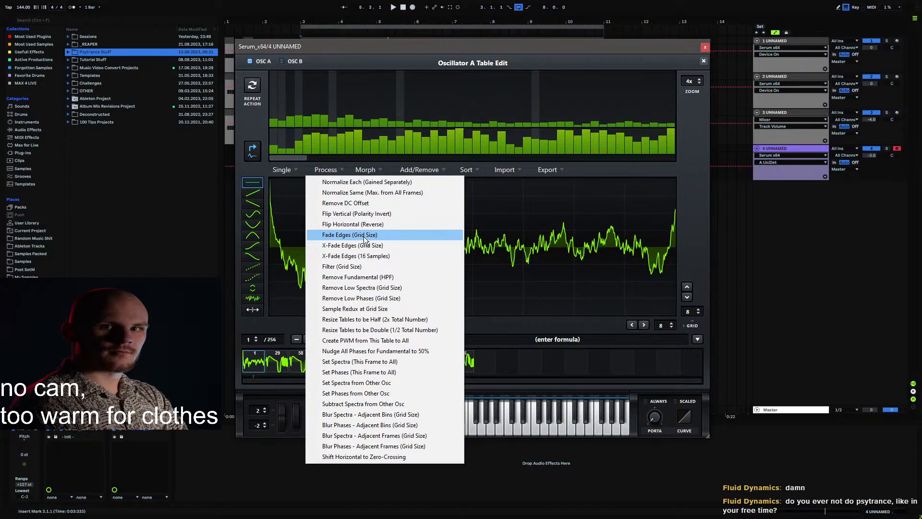
left_click(366, 235)
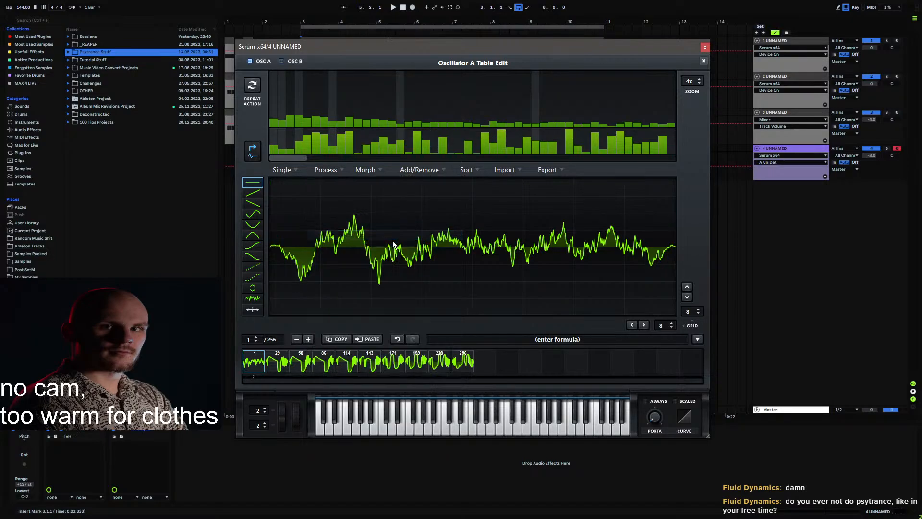
left_click(703, 61)
double_click(397, 159)
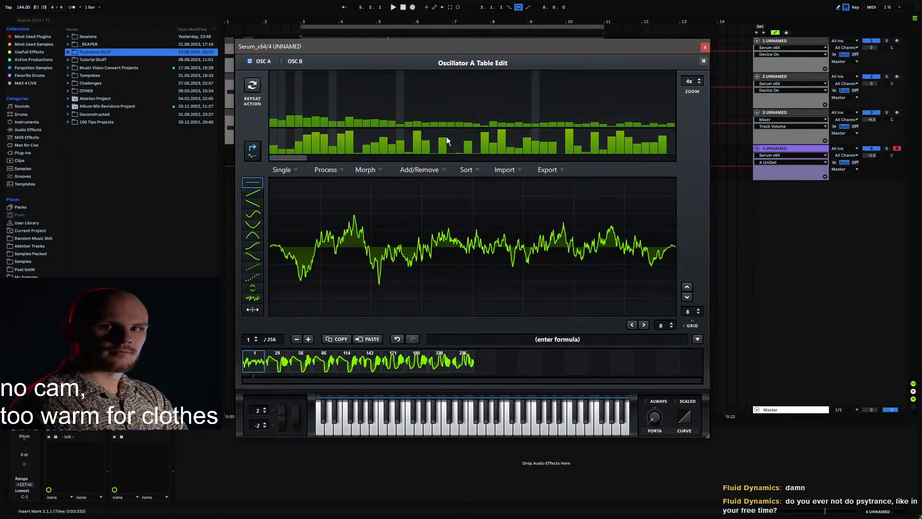
left_click(306, 170)
left_click(457, 178)
left_click(703, 60)
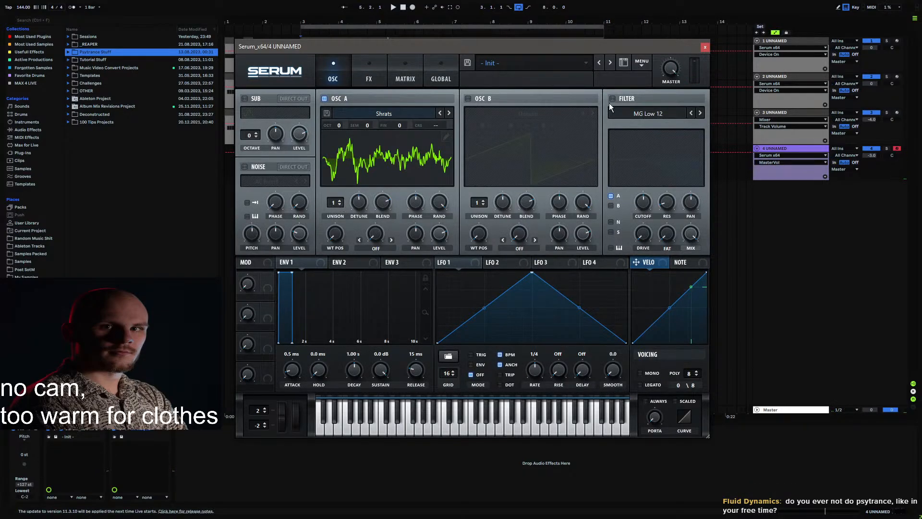
Step: Copy oscillator A to oscillator B and give oscillator B 5 unison voices with a slight detune
left_click(641, 62)
left_click(672, 181)
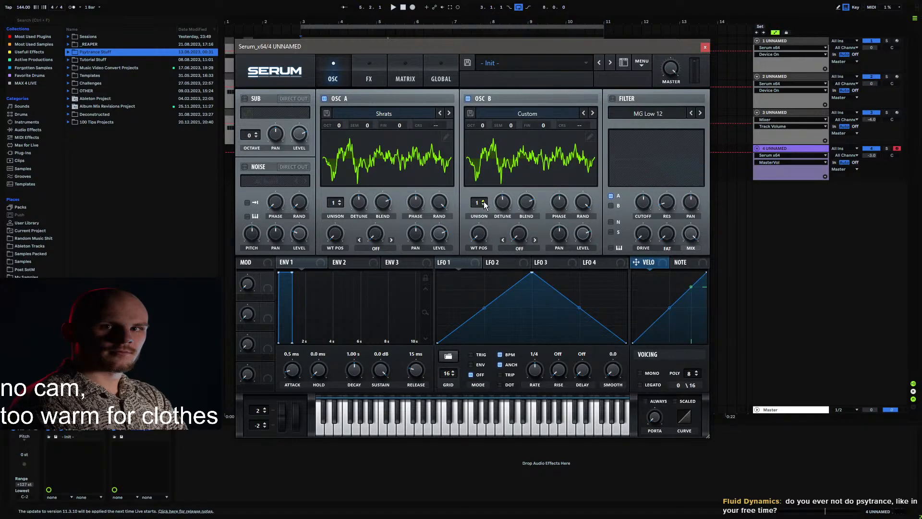
left_click_drag(483, 201, 492, 235)
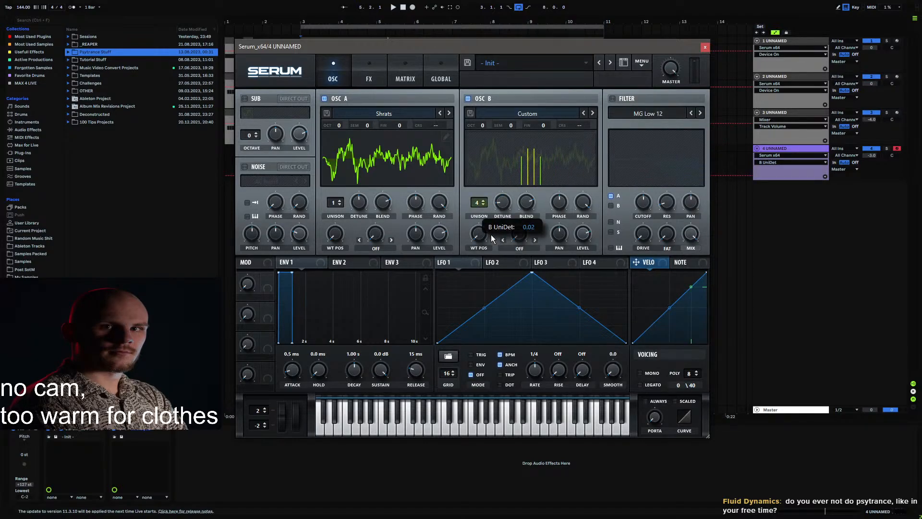
left_click(483, 200)
mouse_move(501, 201)
left_mouse_down()
mouse_move(521, 225)
mouse_move(503, 209)
left_mouse_up()
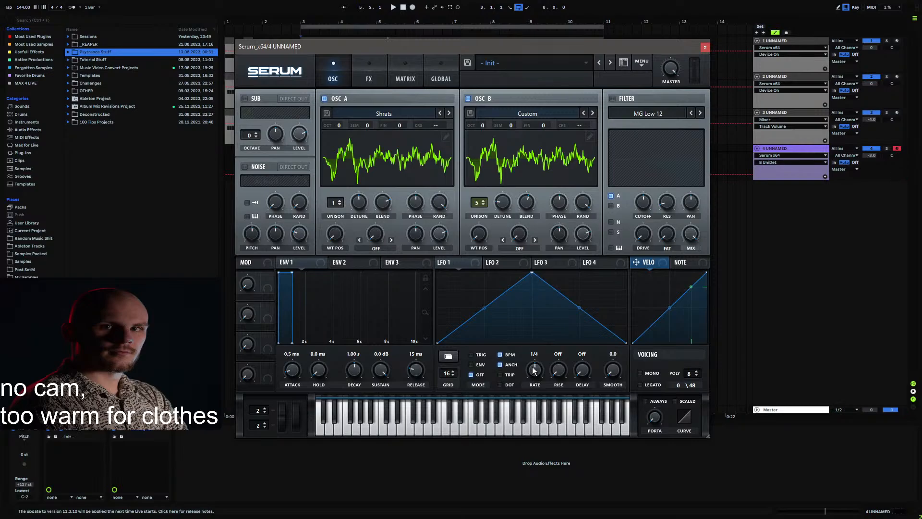
Step: Set LFO 1's rate to bar and shape it as an outward-curved falling ramp over the first quarter of the cycle
left_click_drag(534, 371, 532, 380)
left_click_drag(532, 273, 438, 272)
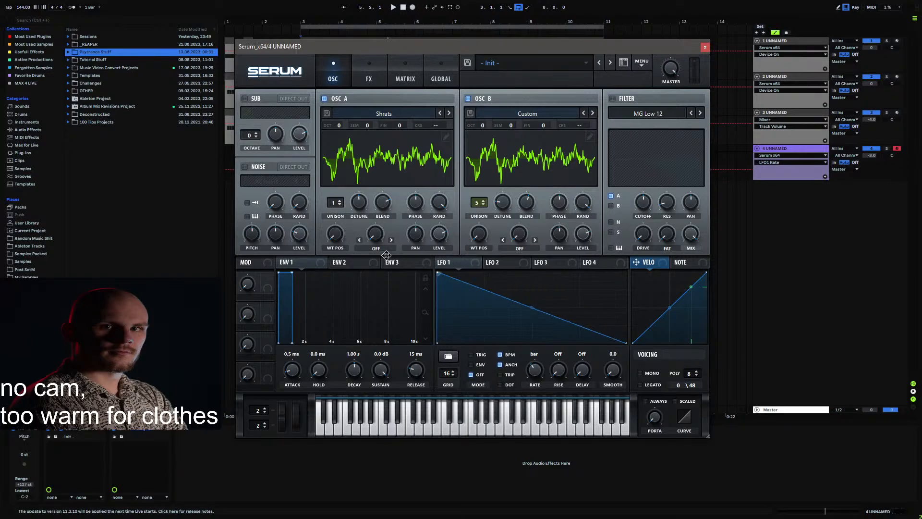
double_click(463, 305)
left_click_drag(463, 304, 485, 343)
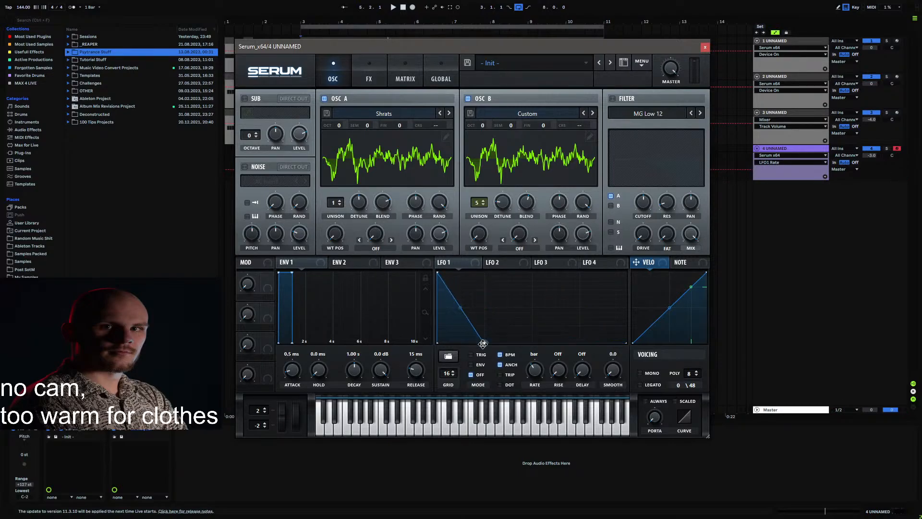
left_click_drag(460, 303, 577, 241)
Step: Turn down the levels of both oscillators and assign LFO 1 to oscillator B's level
left_click_drag(577, 240, 578, 355)
left_click_drag(447, 265, 433, 231)
left_click_drag(433, 230, 435, 357)
left_click_drag(456, 261, 589, 235)
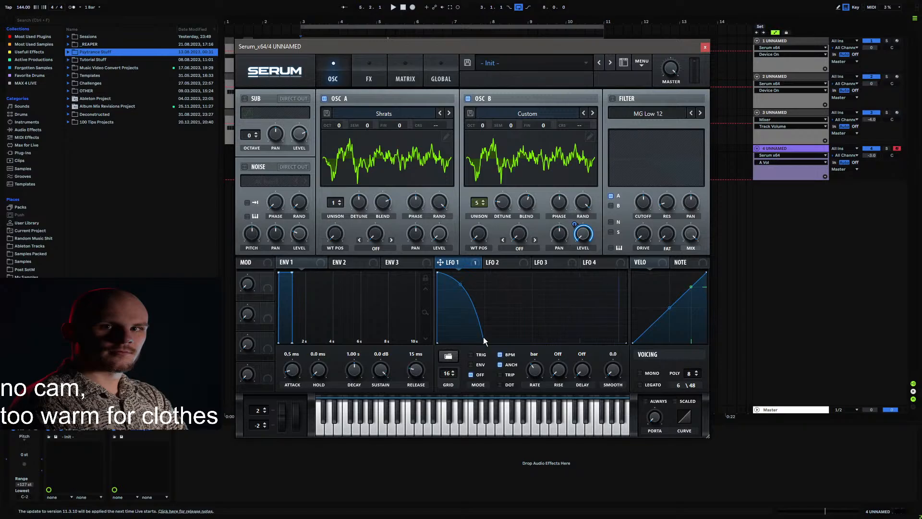
Step: Shorten LFO 1's first pulse to an eighth of the cycle and add a curved spike ending at the quarter mark
left_click_drag(484, 343, 460, 343)
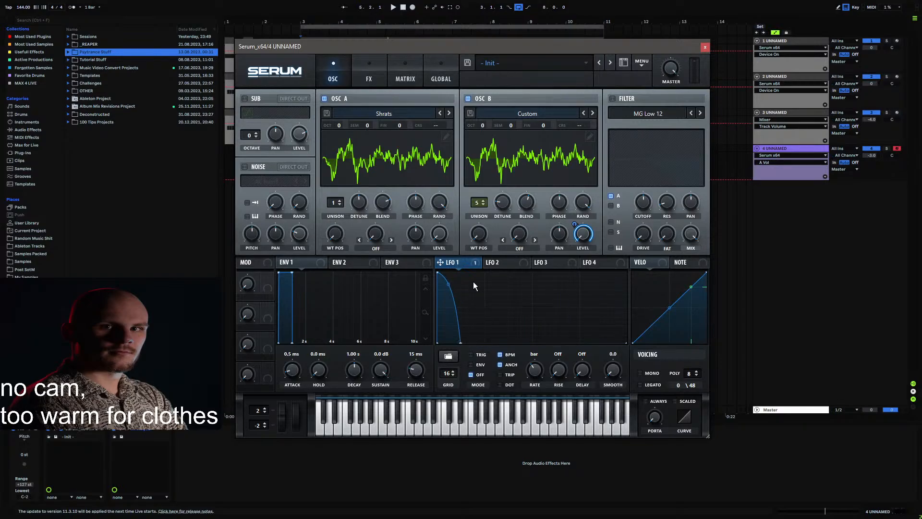
double_click(473, 284)
left_click_drag(473, 284, 471, 332)
double_click(484, 343)
double_click(478, 284)
left_click_drag(478, 284, 470, 269)
left_click_drag(481, 305, 479, 313)
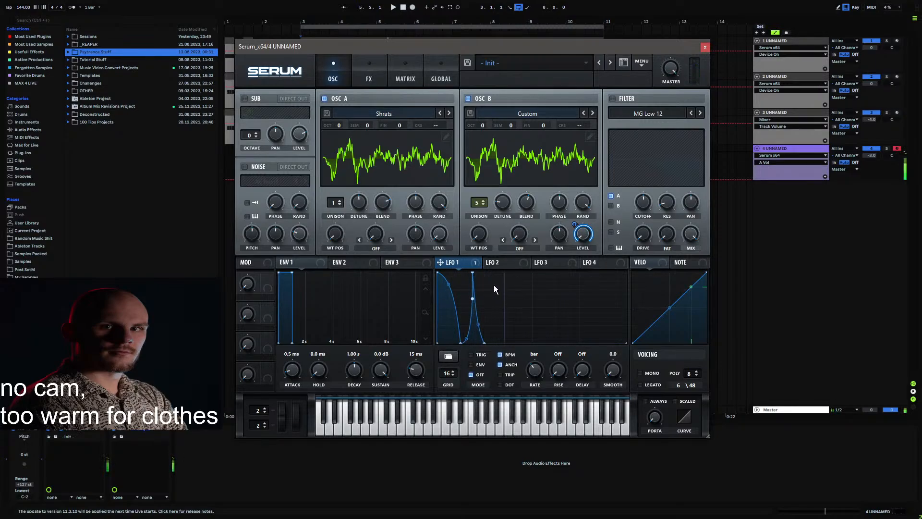
Step: Draw two steep falling pulses in LFO 1 directly after the quarter mark, each about a sixteenth of the cycle long
double_click(485, 297)
left_click_drag(485, 297, 485, 270)
double_click(493, 313)
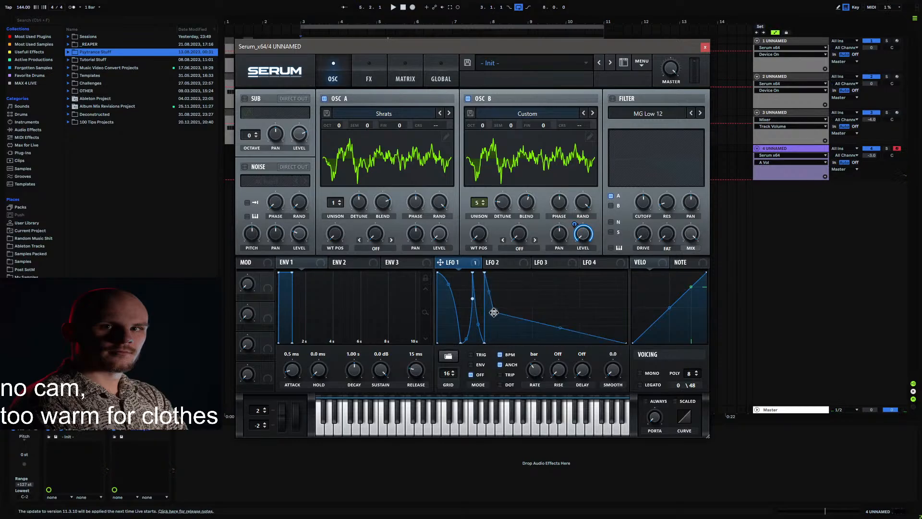
left_click_drag(494, 312, 496, 337)
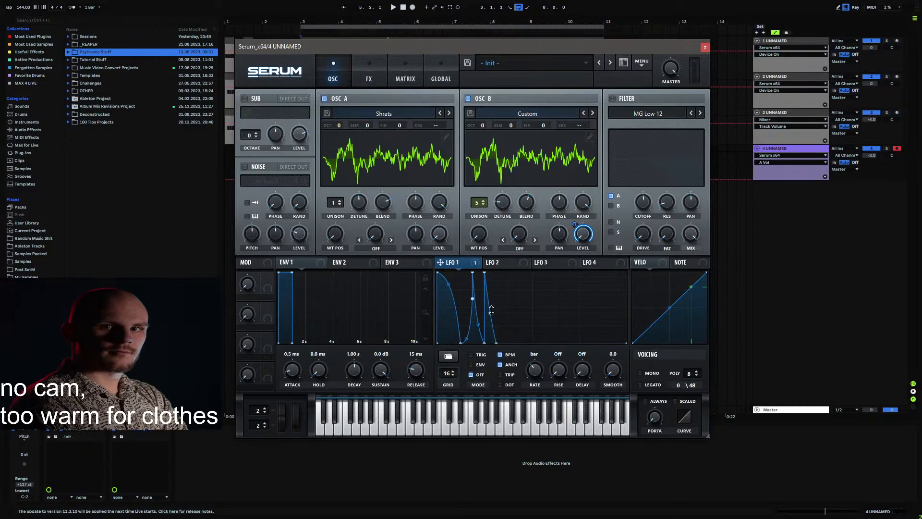
double_click(500, 285)
left_click_drag(501, 284, 496, 272)
double_click(502, 307)
left_click_drag(503, 307, 508, 268)
Step: Continue LFO 1's gate pattern with two more falling pulses reaching the middle of the cycle
double_click(516, 308)
double_click(523, 301)
left_click_drag(523, 301, 517, 349)
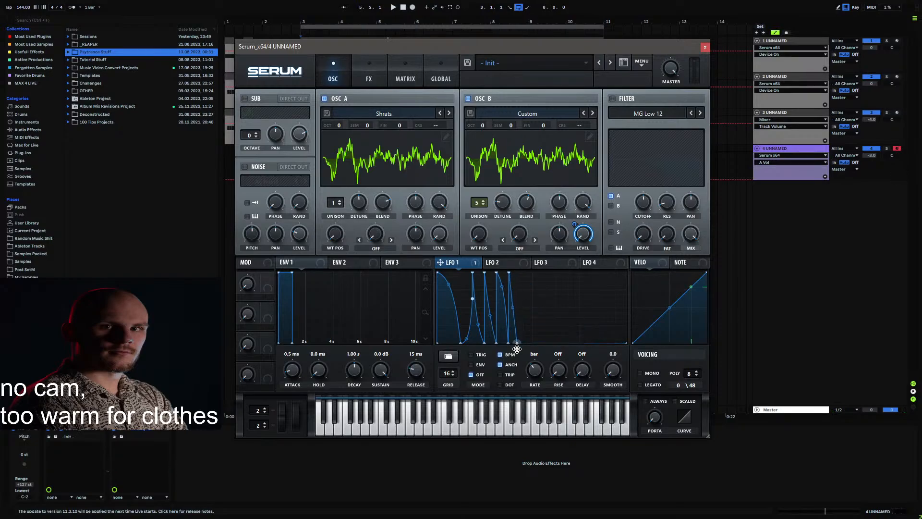
left_click_drag(513, 310, 515, 265)
double_click(524, 307)
double_click(529, 321)
left_click_drag(529, 321, 530, 347)
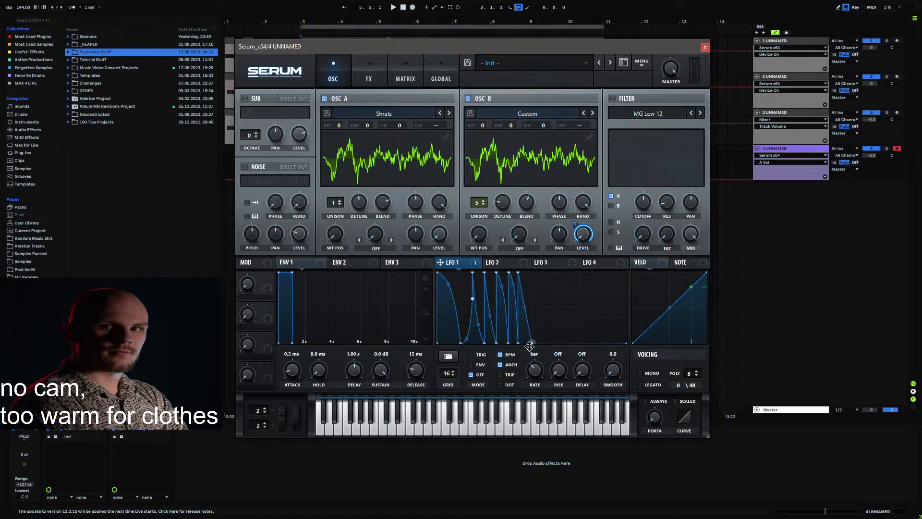
Step: Draw a wide curved pulse in LFO 1 from mid-cycle to the three-quarter mark, peaking at five eighths of the cycle
left_click_drag(526, 309, 523, 314)
left_click_drag(519, 274, 520, 270)
double_click(541, 284)
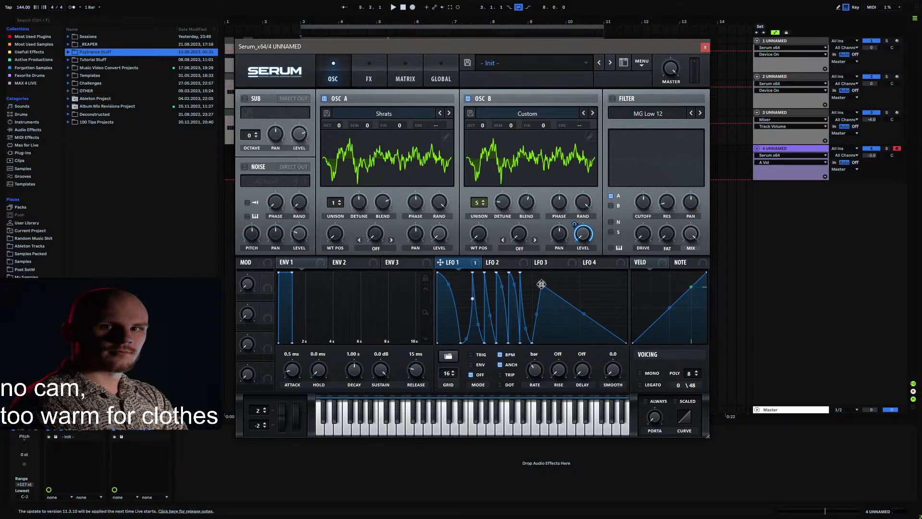
left_click_drag(542, 284, 578, 347)
double_click(576, 287)
left_click_drag(568, 309, 478, 311)
left_click_drag(449, 282, 449, 277)
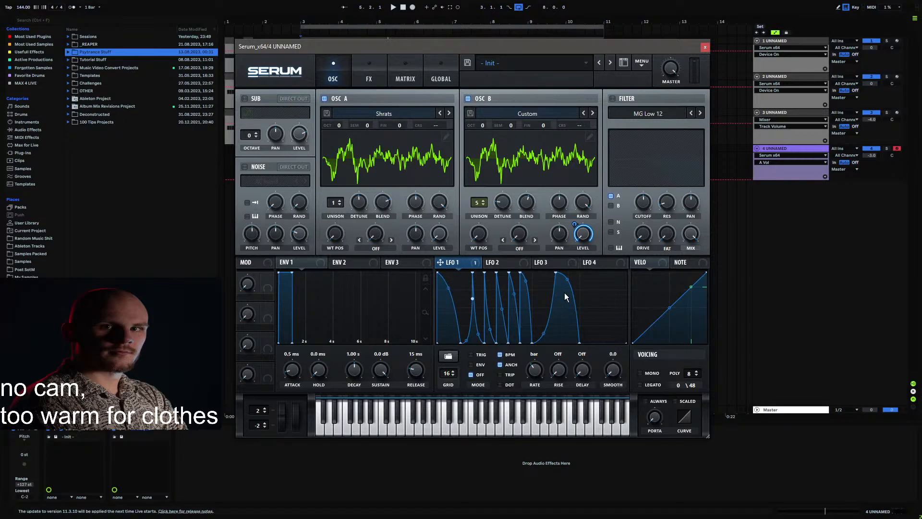
Step: Draw a steep falling pulse in LFO 1 directly after the three-quarter mark, about a sixteenth of the cycle long
double_click(593, 287)
left_click_drag(593, 287, 574, 258)
double_click(605, 285)
left_click_drag(605, 286, 589, 352)
Step: Add a last curved spike to LFO 1 peaking at seven eighths of the cycle, and audition the pattern
double_click(612, 298)
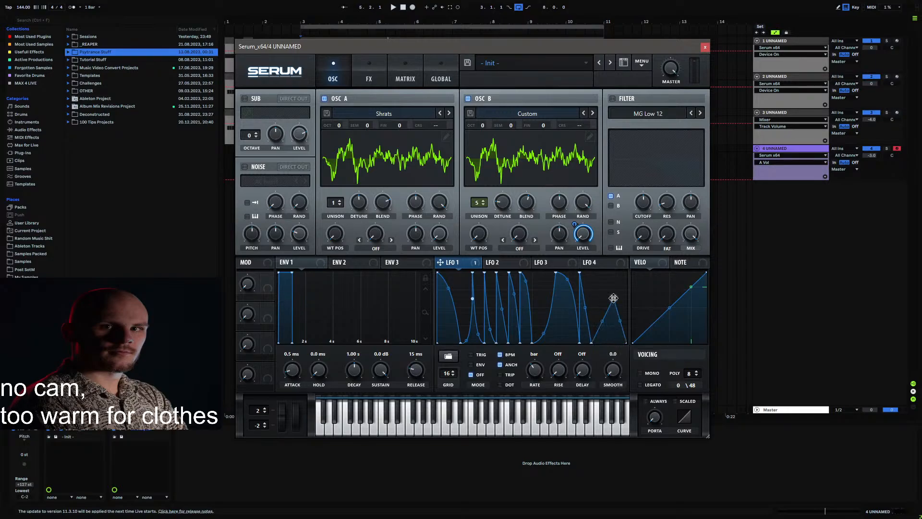
left_click_drag(613, 299, 604, 261)
double_click(612, 335)
left_click_drag(612, 335, 616, 359)
double_click(599, 319)
mouse_move(599, 319)
left_mouse_down()
mouse_move(603, 308)
mouse_move(610, 315)
left_mouse_up()
key("a")
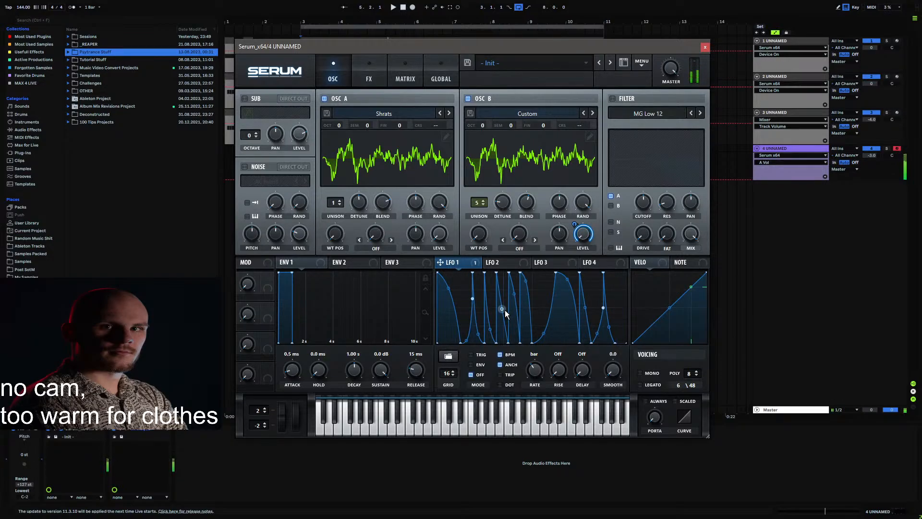
Step: Make LFO 1 start from its mid-cycle point in Trig mode and assign it to oscillator A's level as well
right_click(533, 343)
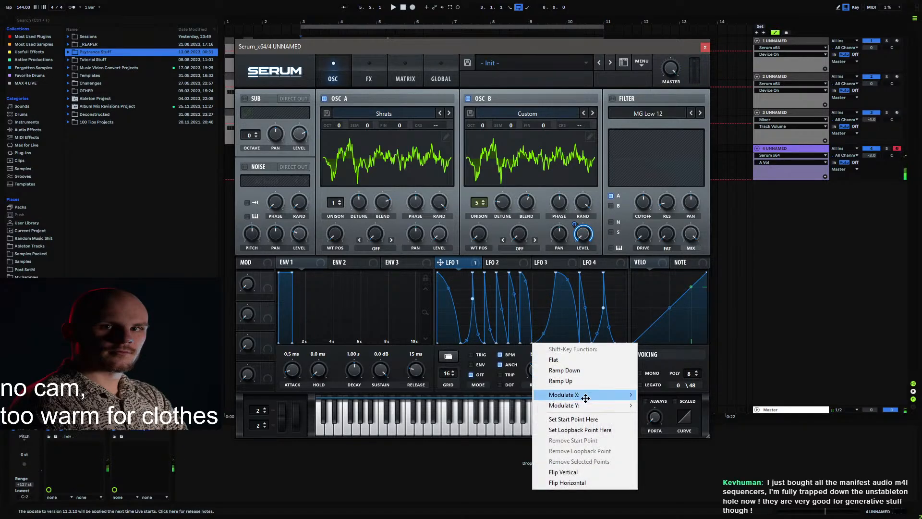
left_click(580, 419)
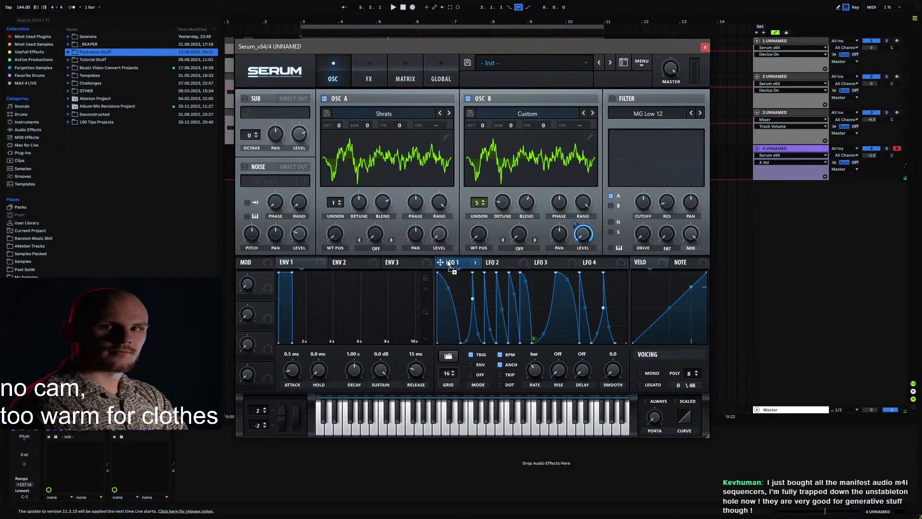
left_click_drag(449, 262, 439, 234)
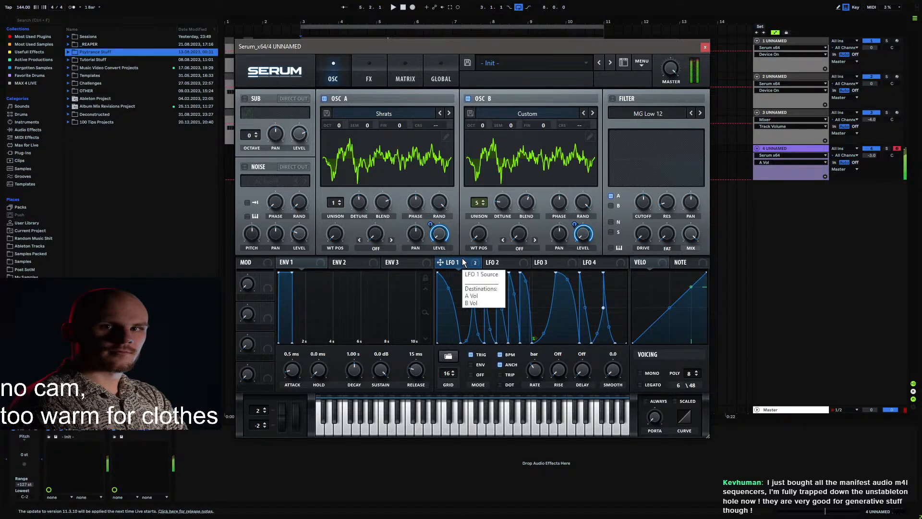
Step: Flatten LFO 2 and draw full-height blocks over the first eighth and from mid-cycle to the three-quarter mark
left_click(504, 264)
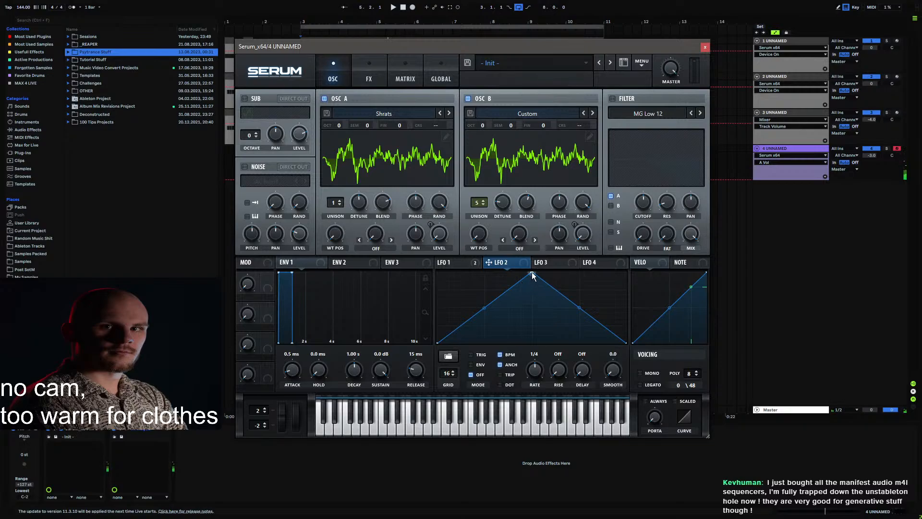
left_click_drag(531, 272, 531, 343)
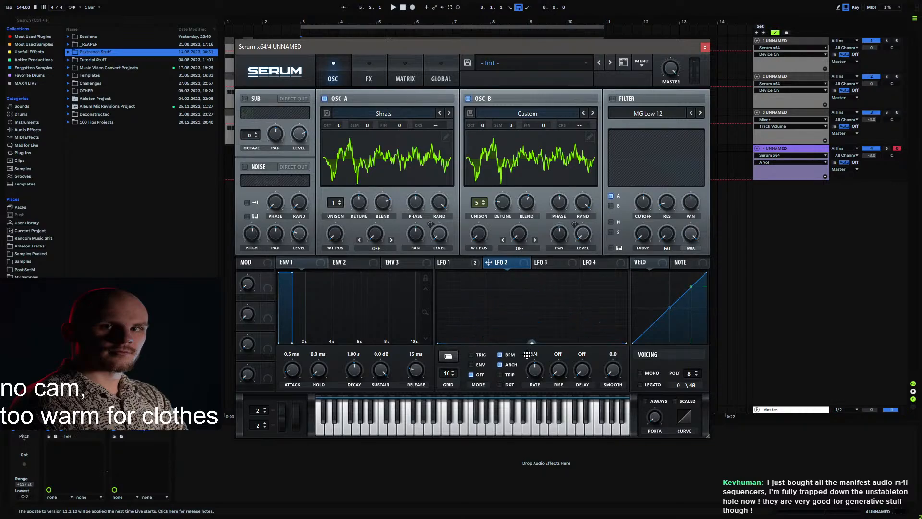
left_click(449, 264)
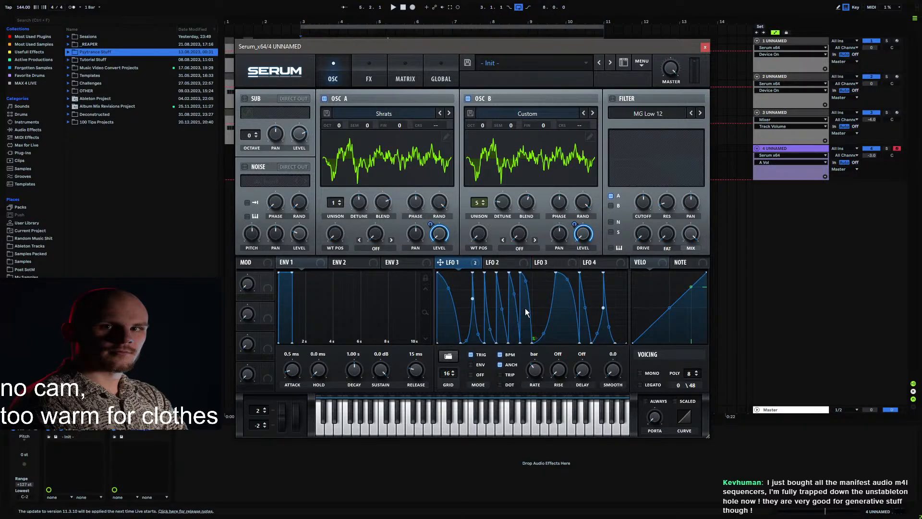
left_click(503, 264)
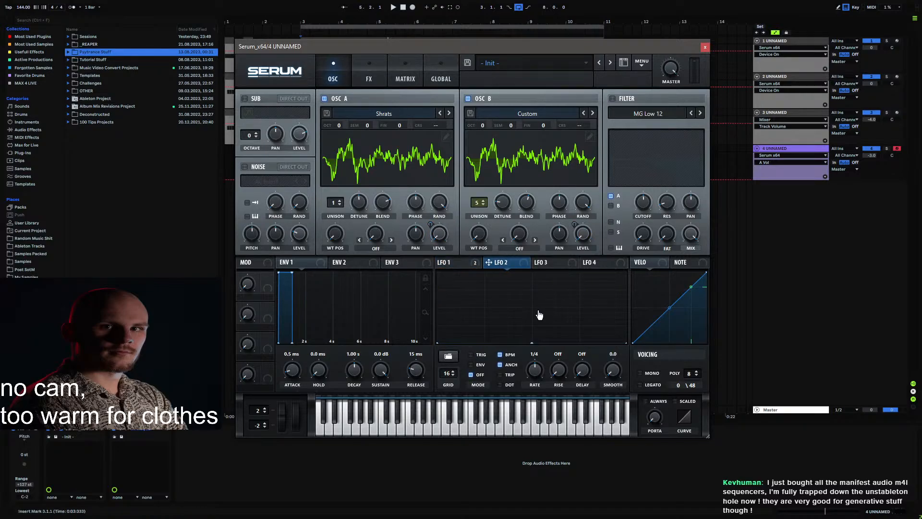
mouse_move(538, 309)
left_mouse_down()
mouse_move(540, 264)
mouse_move(575, 257)
left_mouse_up()
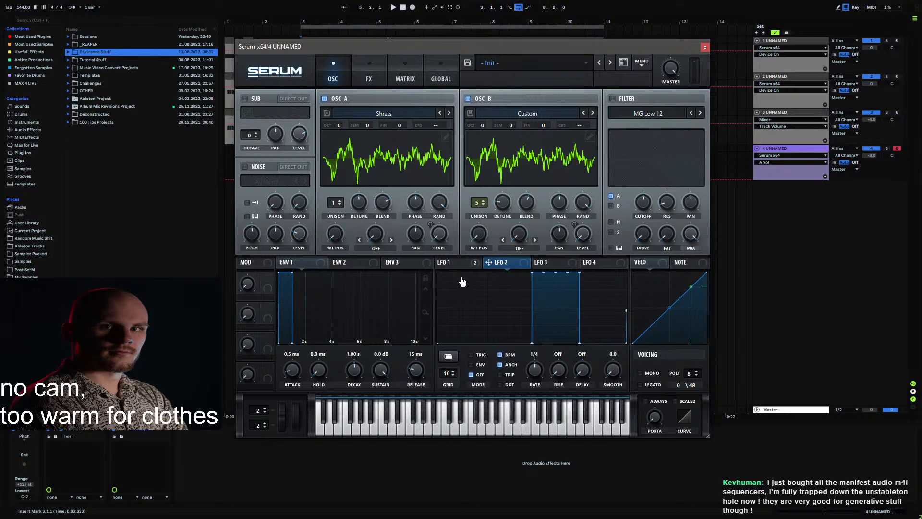
left_click_drag(452, 283, 444, 265)
Step: Set LFO 2 as the auxiliary source for both LFO 1 modulations, B Vol and A Vol
left_click(450, 262)
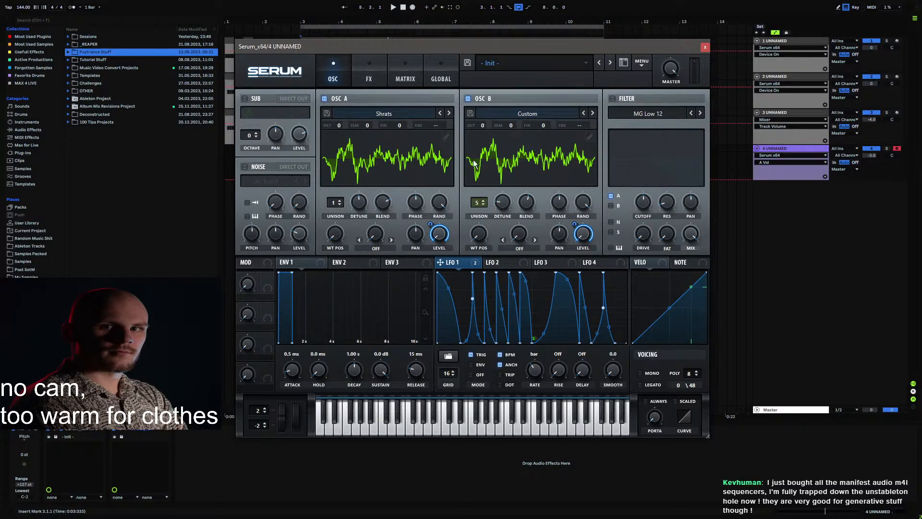
left_click(411, 75)
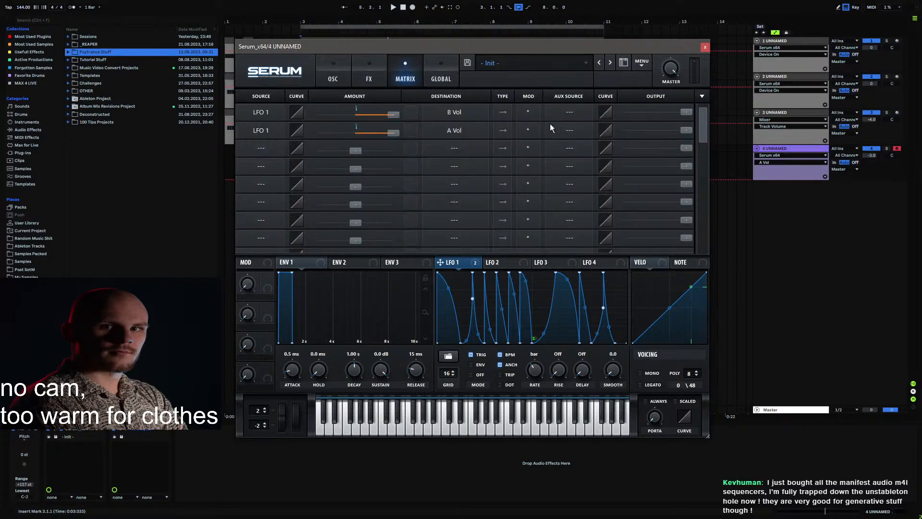
left_click(558, 114)
left_click(578, 188)
left_click(571, 131)
left_click(577, 205)
Step: Set LFO 2's rate to bar and return to the oscillator view
left_click(495, 262)
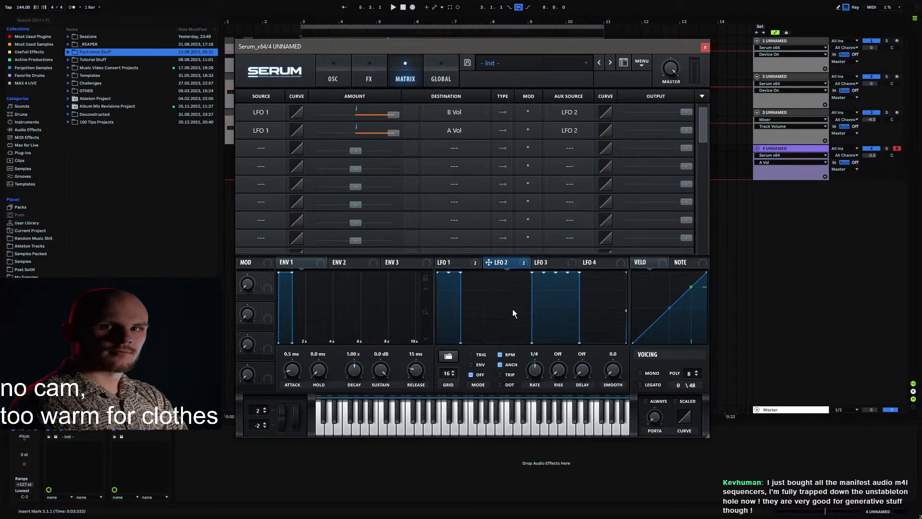
left_click(535, 360)
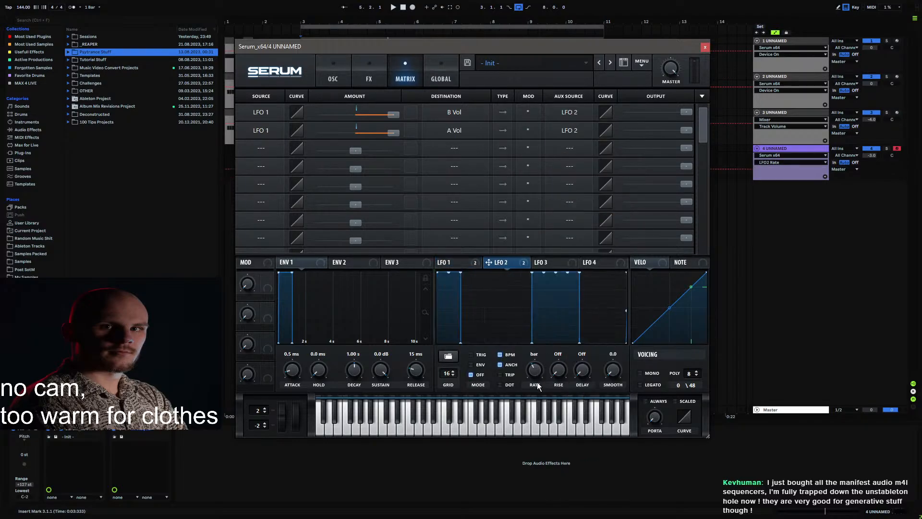
left_click(528, 127)
left_click(523, 154)
left_click(332, 72)
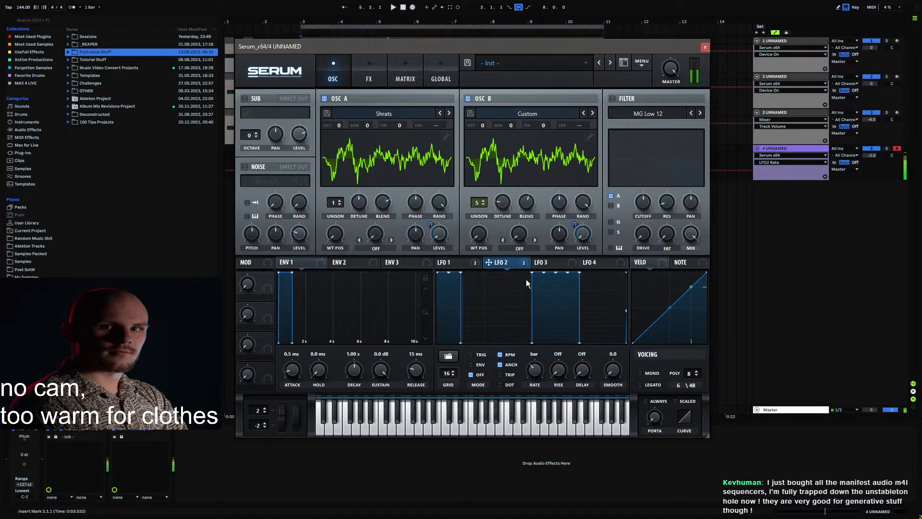
Step: Switch LFO 2 to Trig mode and set its start point at the middle of the cycle
left_click(456, 262)
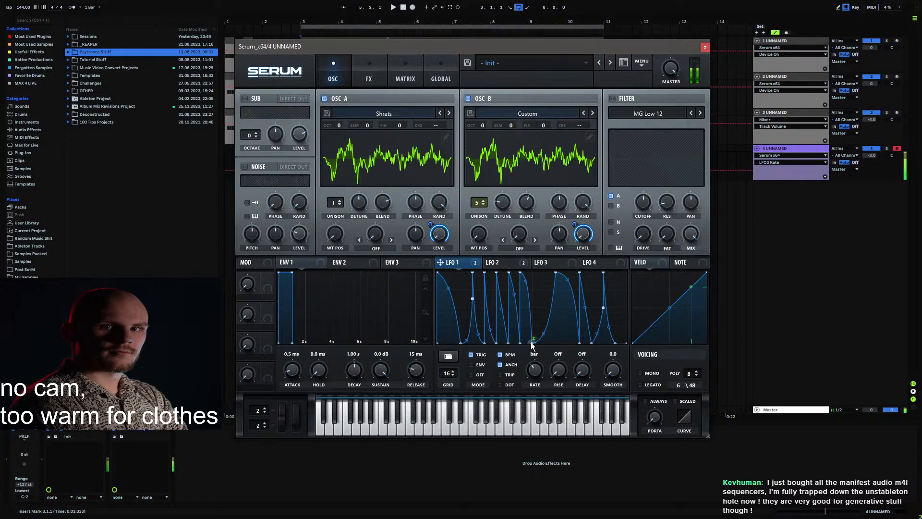
left_click(500, 263)
left_click(471, 354)
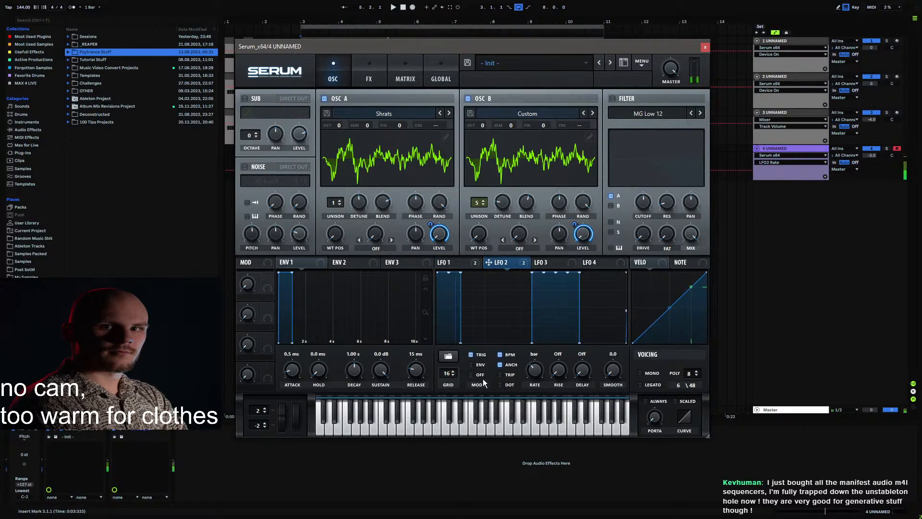
mouse_move(481, 375)
right_click(540, 341)
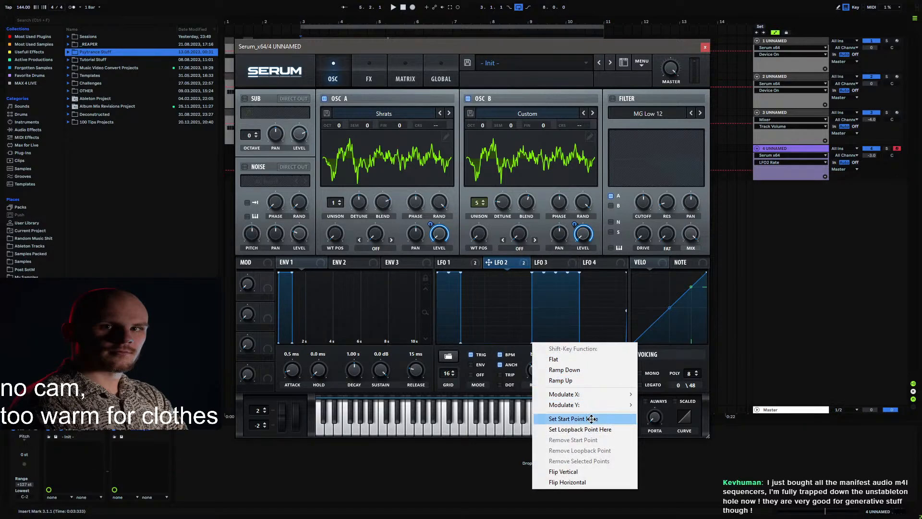
left_click(631, 417)
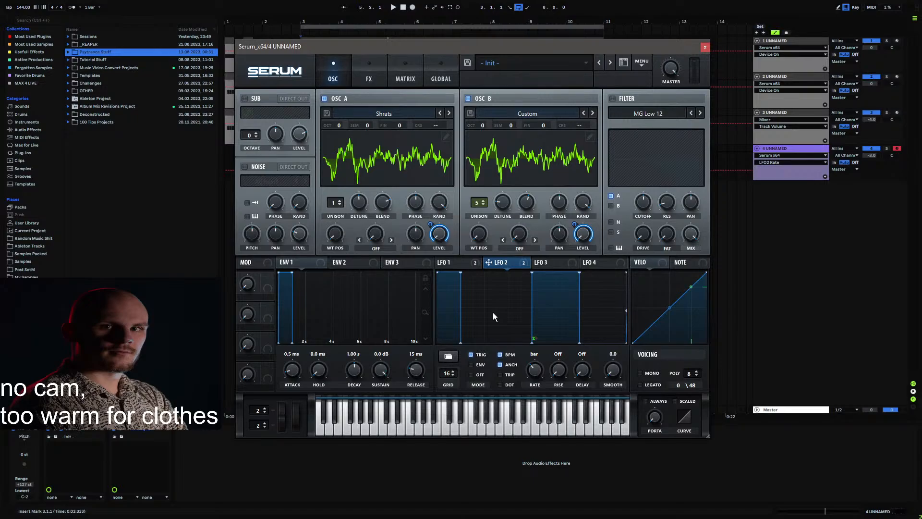
Step: Look through the projects inside the OTHER folder and collapse it again
left_click(90, 92)
left_click(68, 91)
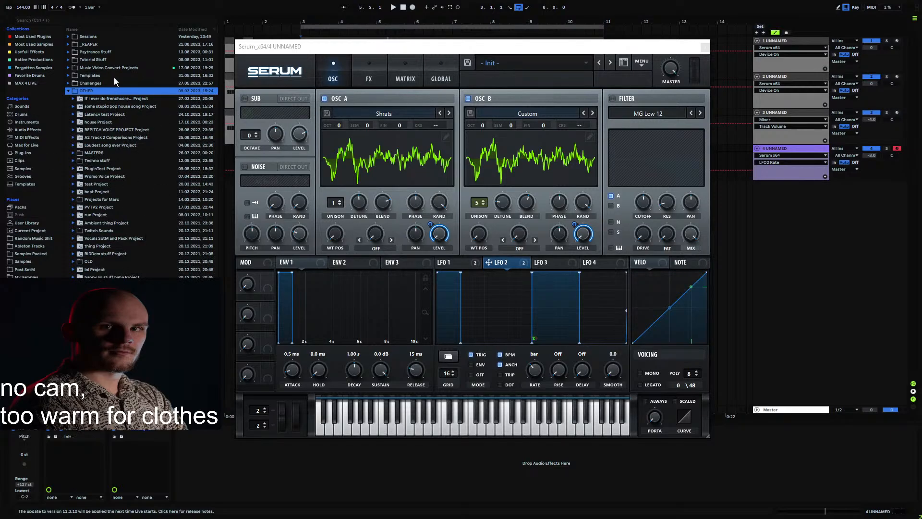
left_click(67, 91)
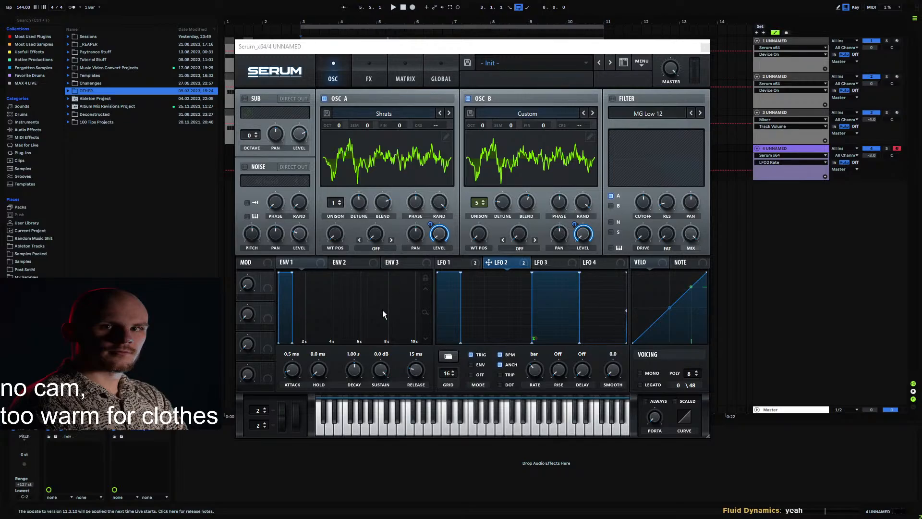
Step: Set the pitch bend range to 12 semitones up and -12 semitones down
left_click(506, 268)
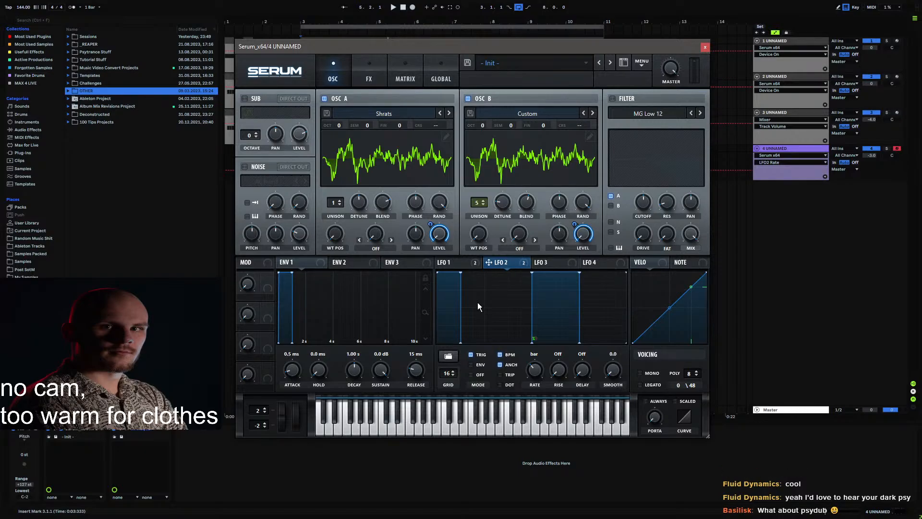
left_click(265, 409)
left_click(265, 409)
left_click(265, 409)
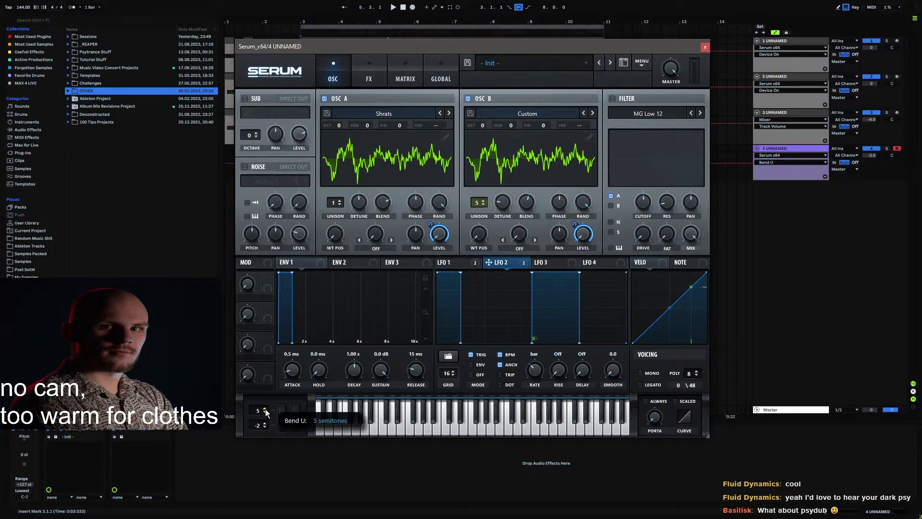
left_click(265, 410)
left_click(265, 409)
left_click(265, 409)
left_click(266, 409)
left_click(265, 409)
left_click(265, 409)
left_click(265, 427)
left_click(265, 426)
left_click(265, 427)
left_click(265, 427)
left_click(265, 427)
left_click(265, 427)
left_click(265, 427)
left_click(265, 427)
left_click(265, 427)
left_click(265, 426)
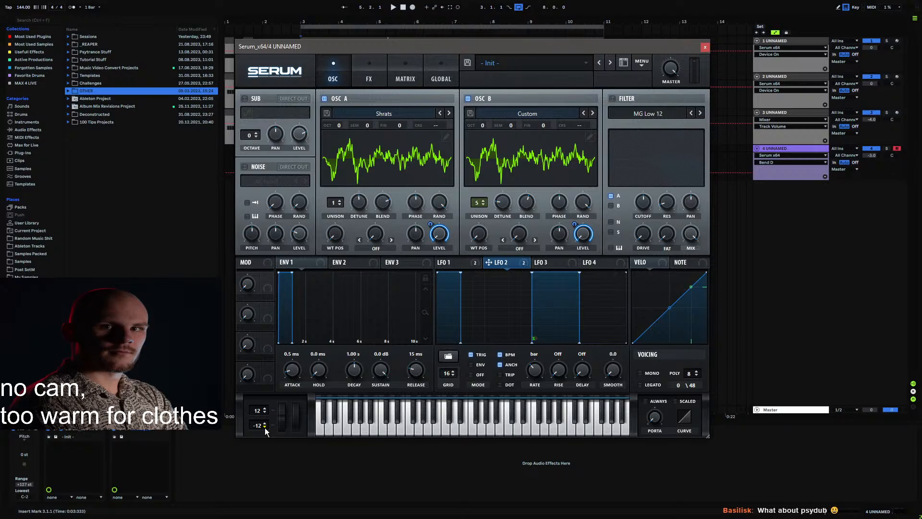
left_click(379, 249)
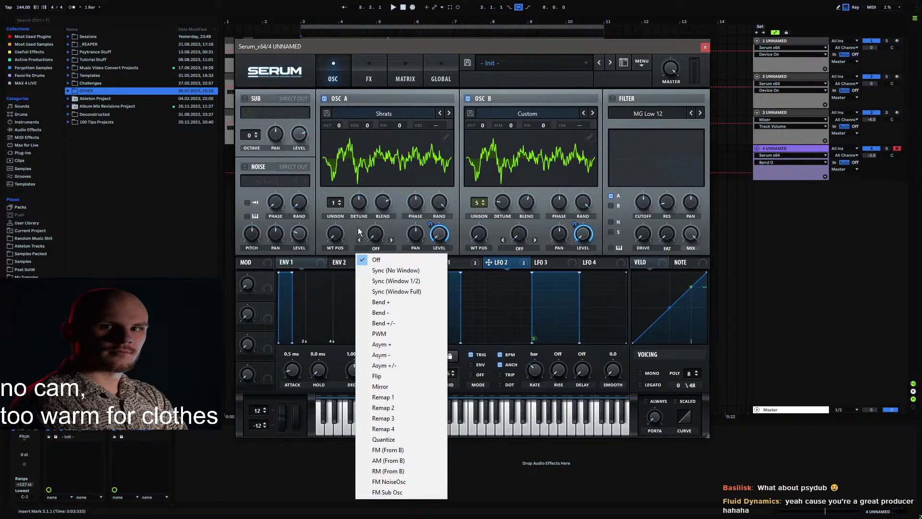
left_click(361, 238)
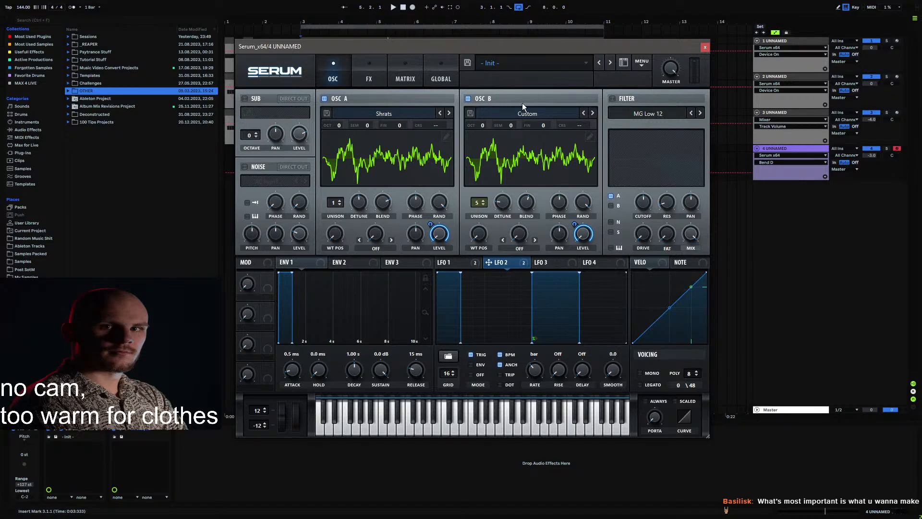
Step: Close the synth window and look over the clips of the four tracks in the arrangement
left_click(705, 48)
scroll(363, 72, "down", 5)
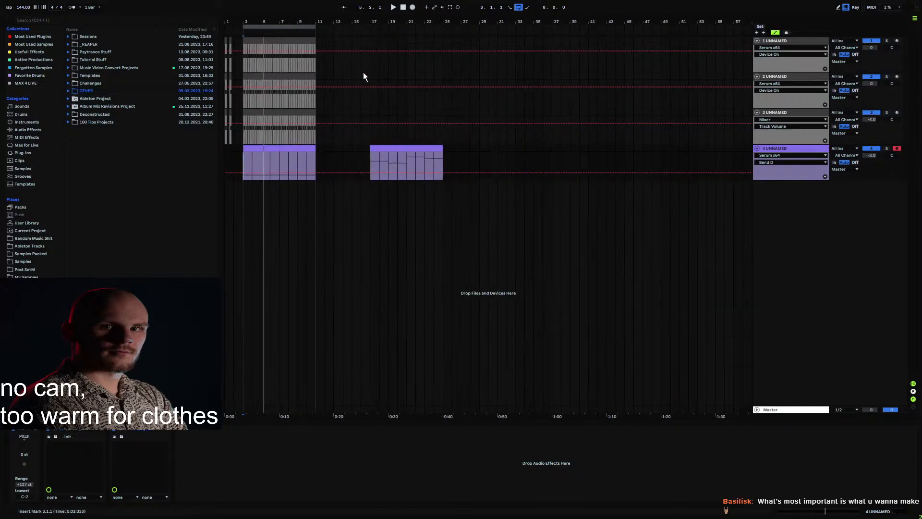
left_click(275, 43)
left_click_drag(241, 40, 319, 133)
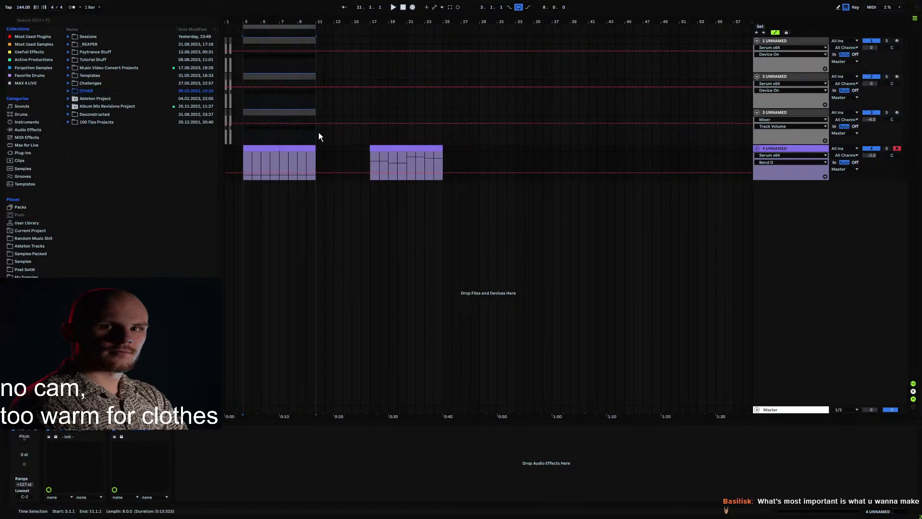
left_click(317, 133)
left_click_drag(268, 20, 296, 29)
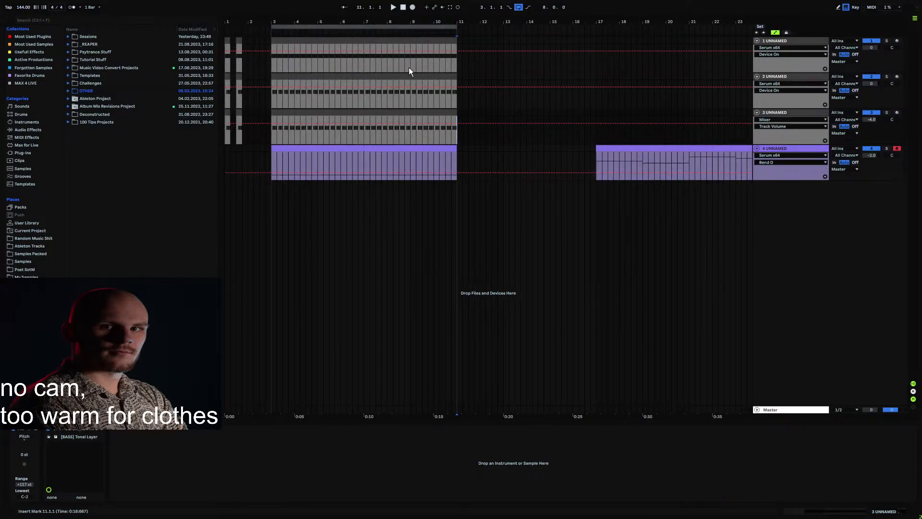
left_click(468, 63)
left_click(454, 162)
left_click(474, 162)
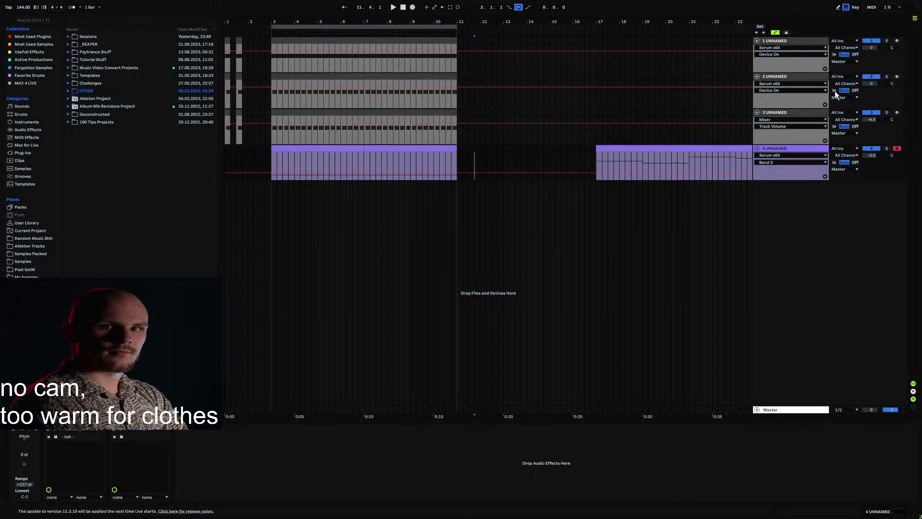
left_click(459, 100)
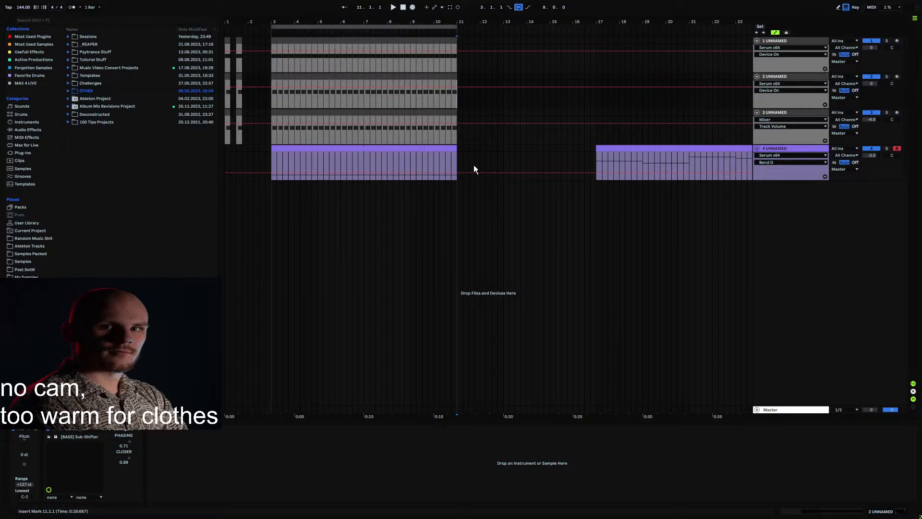
Step: Reopen the Serum and MAnalyzer windows of track 4
left_click(776, 148)
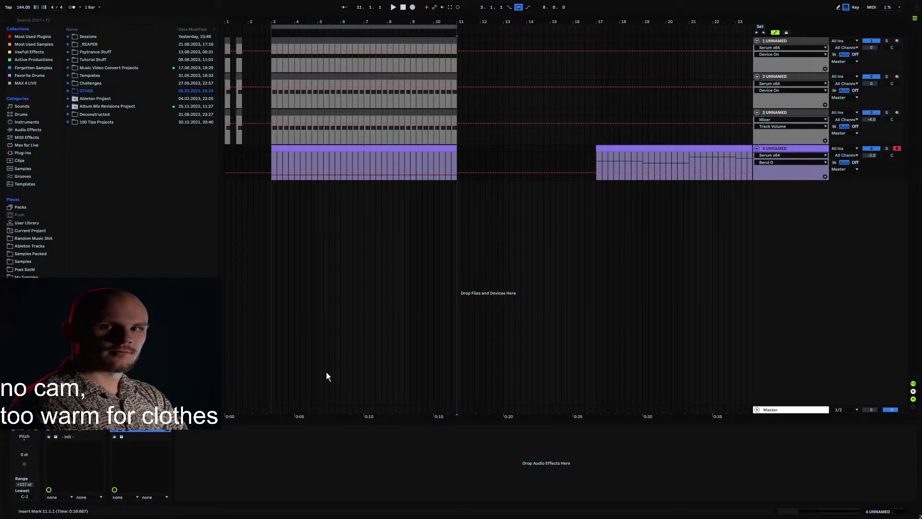
left_click(62, 430)
left_click(124, 434)
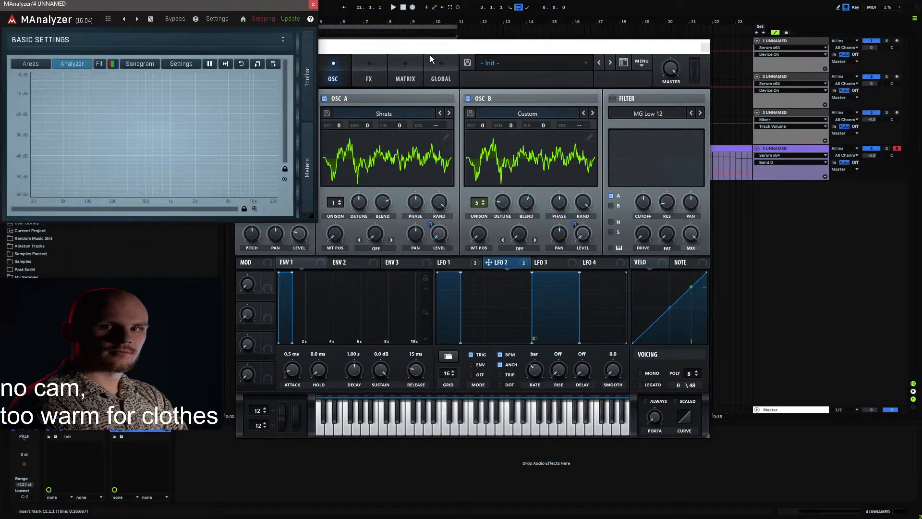
Step: Switch on the Distortion effect of the track 4 patch with the Tube type
left_click_drag(425, 48, 511, 12)
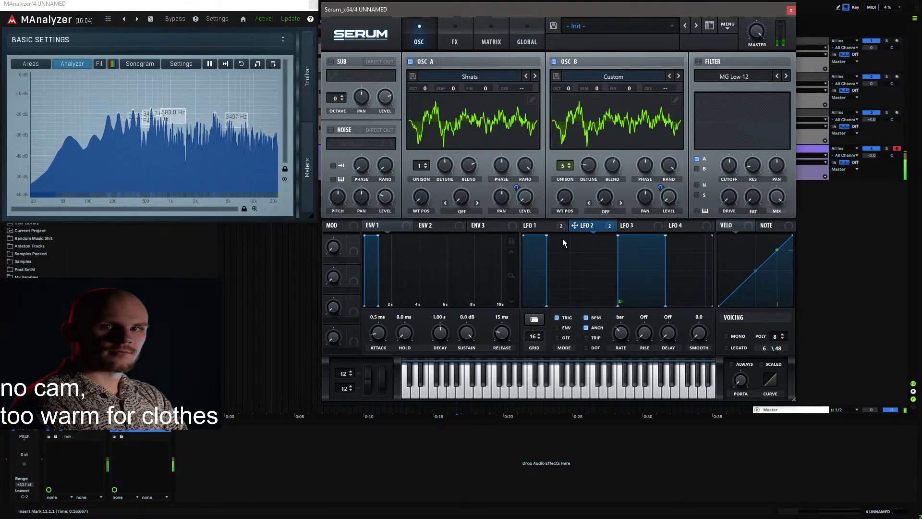
left_click(460, 45)
left_click(334, 79)
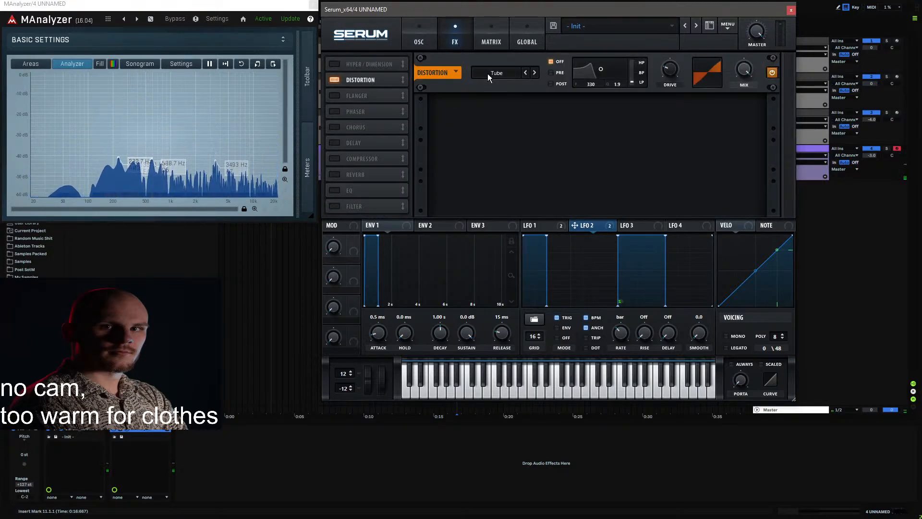
left_click(495, 73)
Step: Close the Serum and MAnalyzer windows and audition the arrangement from the start of the track 4 clip at bar 3
left_click(791, 10)
key("space")
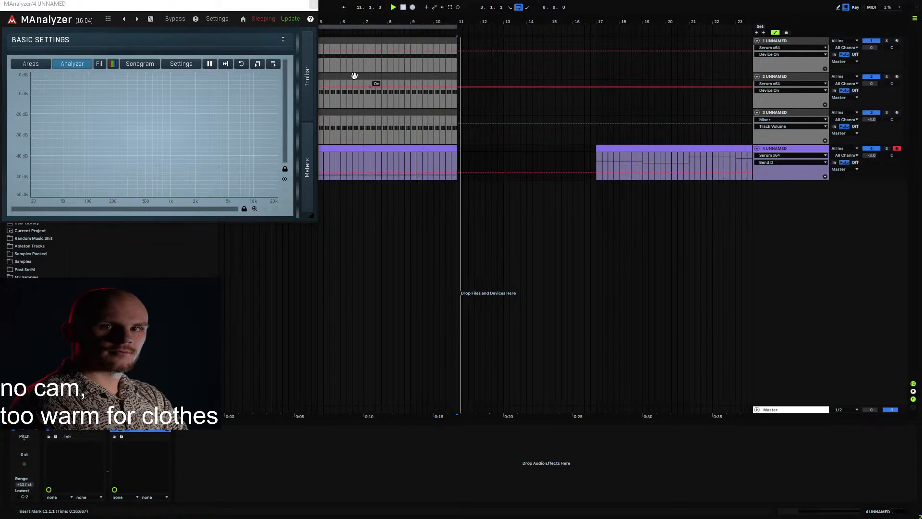
key("space")
left_click(313, 4)
left_click(282, 160)
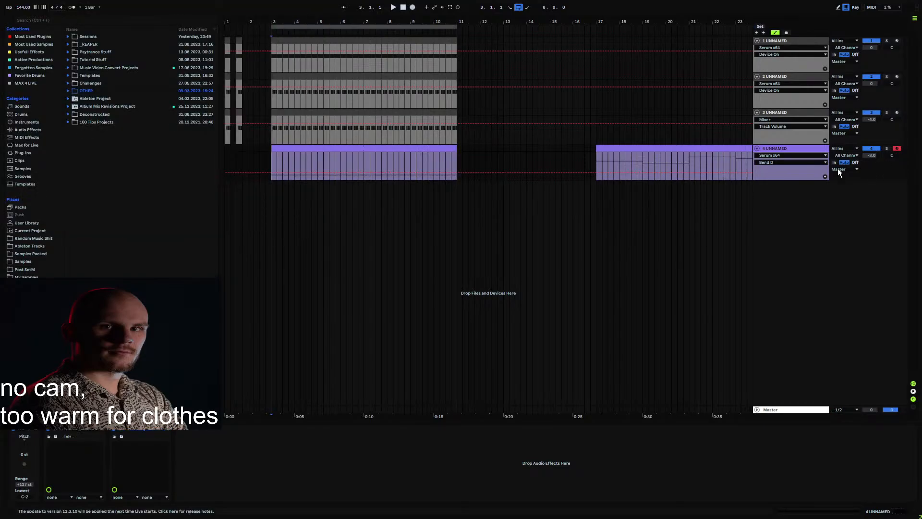
key("space")
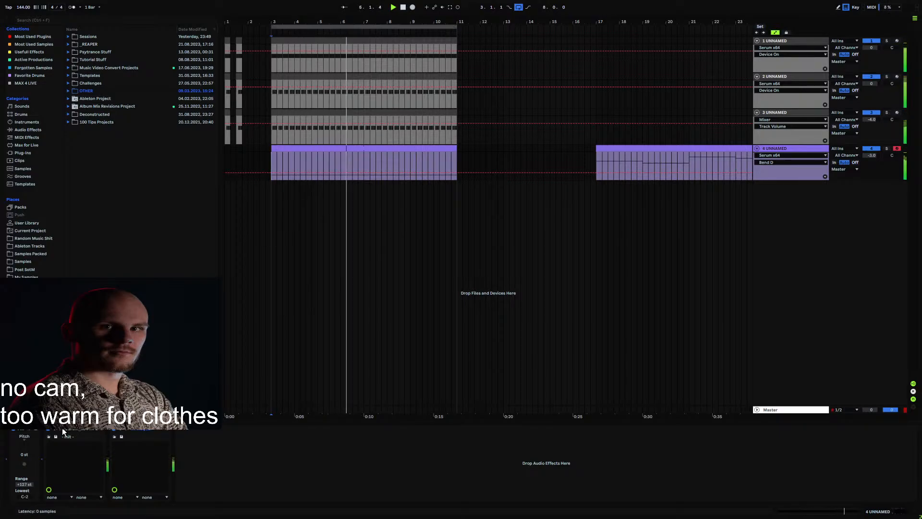
key("space")
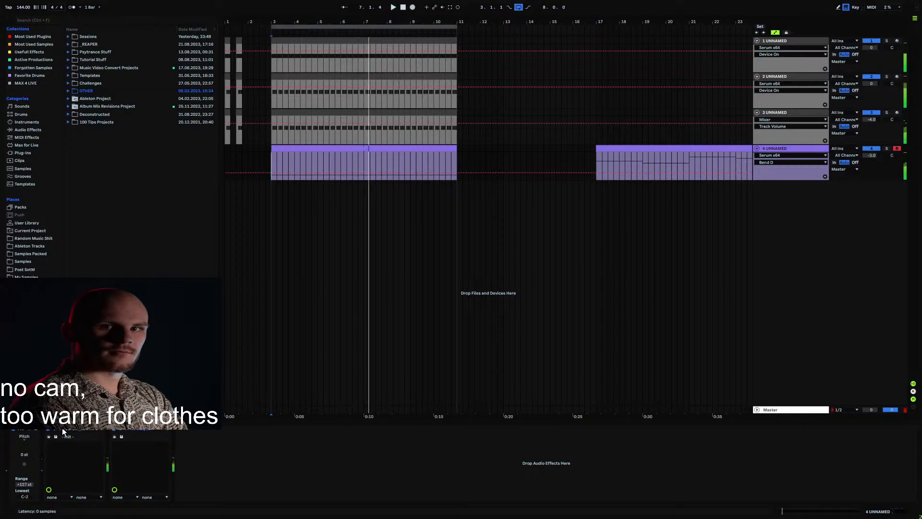
Step: Reopen track 4's Serum, enable Hyper/Dimension, place it after Distortion and set the Dimension mix to about 49%
left_click(62, 427)
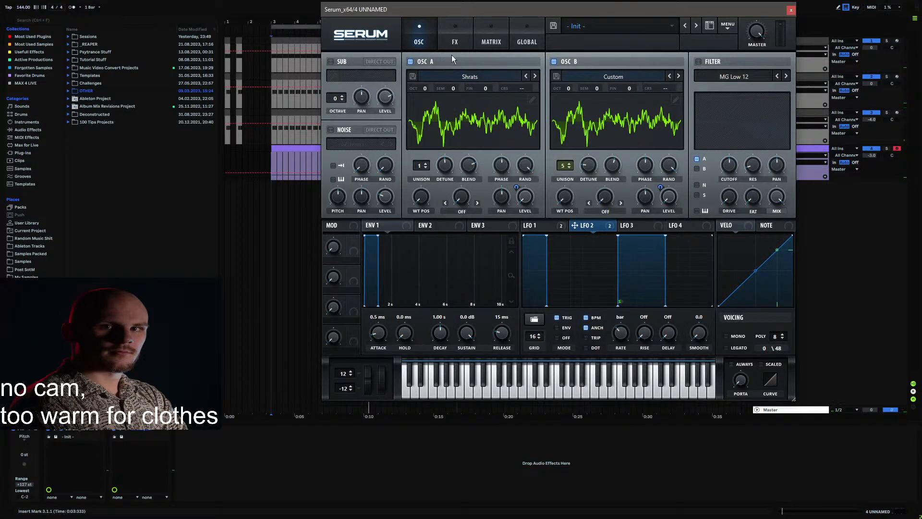
left_click(528, 225)
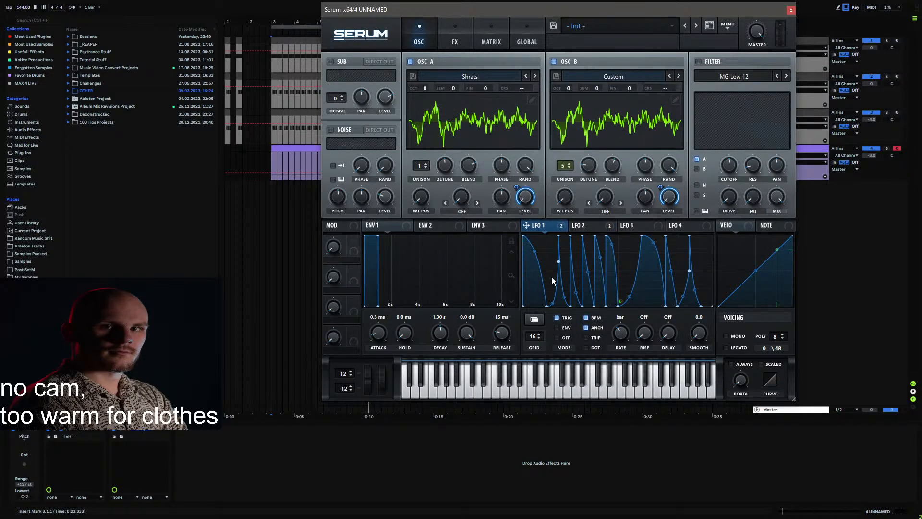
left_click(455, 40)
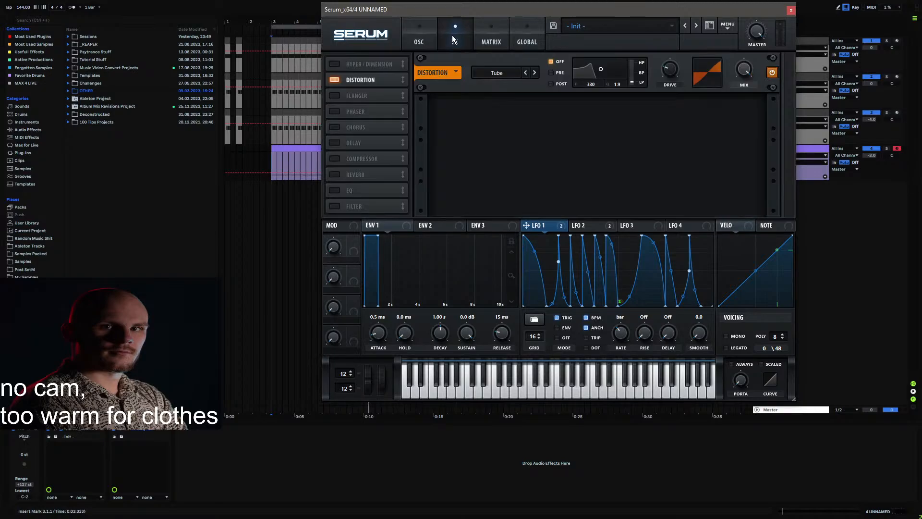
left_click(335, 62)
left_click_drag(336, 62, 366, 80)
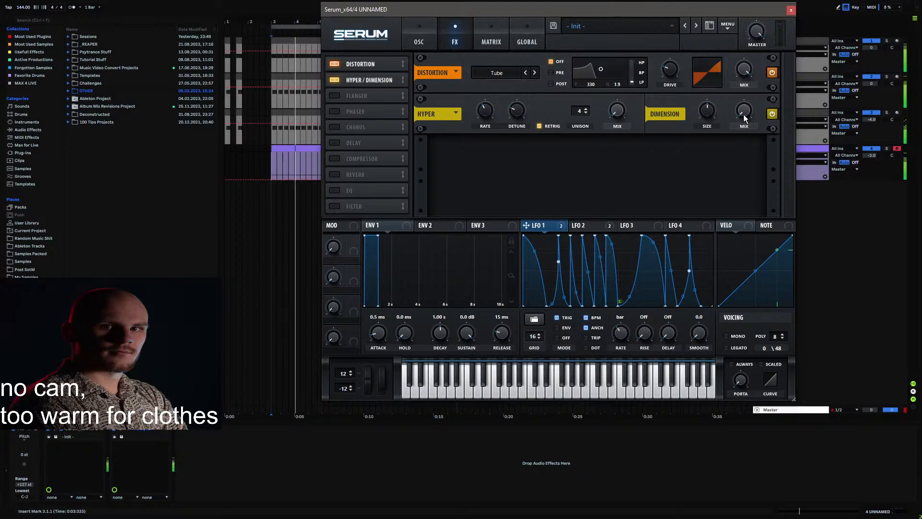
mouse_move(744, 114)
left_mouse_down()
mouse_move(746, 89)
mouse_move(746, 102)
left_mouse_up()
Step: Turn off the Hyper retrigger and lower the Hyper mix
left_click(552, 124)
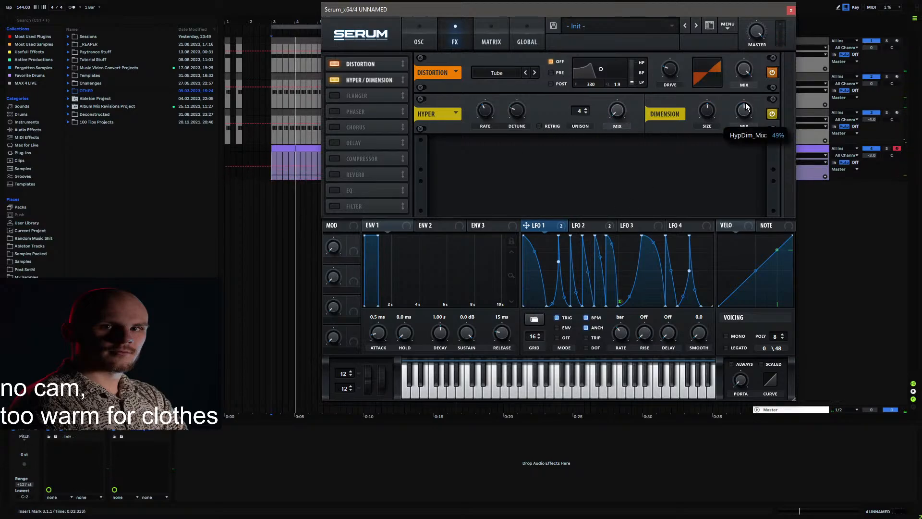
left_click(544, 128)
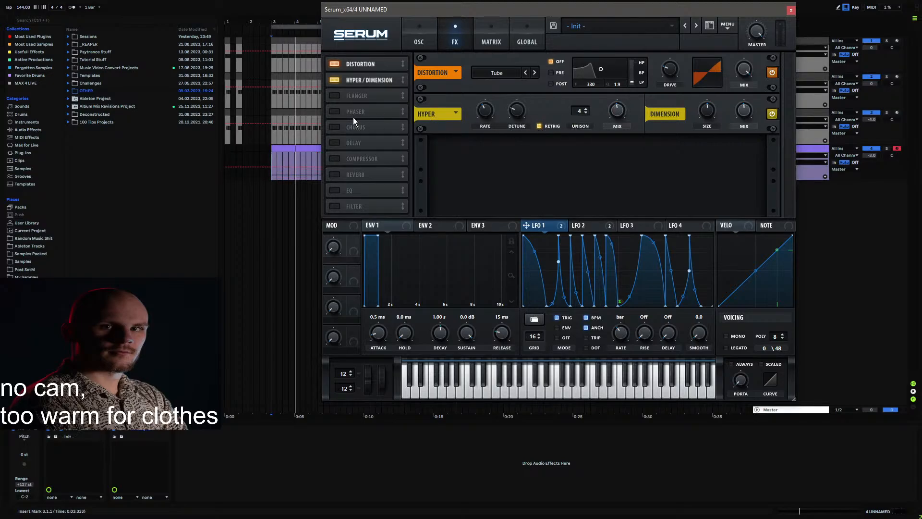
left_click_drag(617, 116, 617, 151)
left_click(556, 318)
left_click(539, 126)
Step: Copy LFO 1's shape to LFO 3, bend its first curve into a concave decay and flatten the hump after the middle
left_click(633, 226)
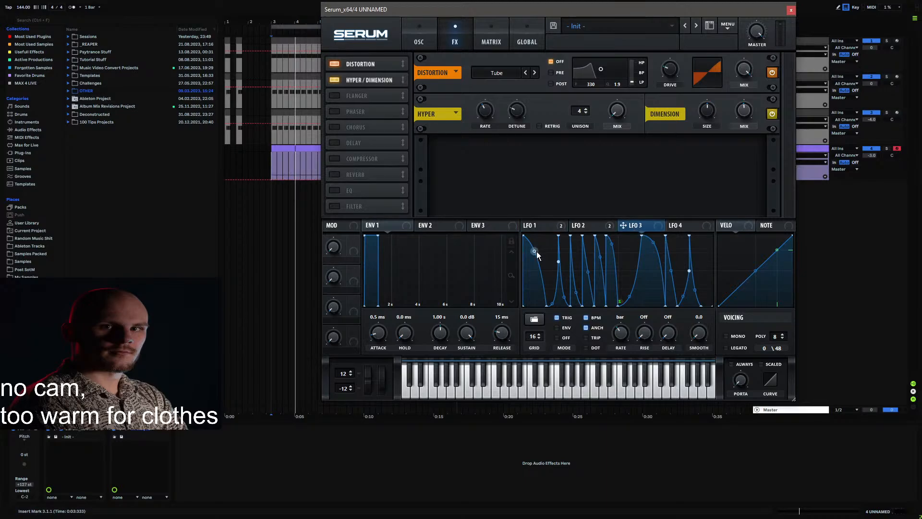
left_click_drag(534, 251, 534, 291)
left_click_drag(659, 247, 644, 270)
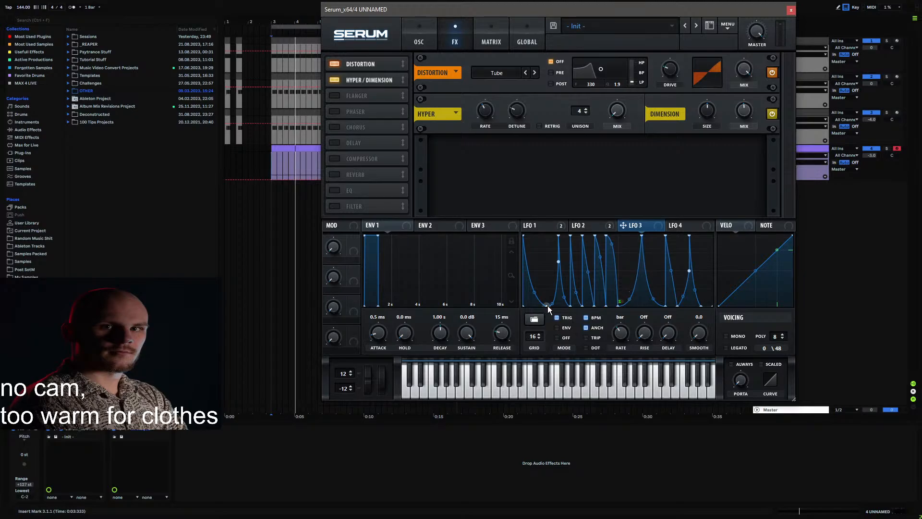
left_click_drag(547, 305, 558, 306)
left_click_drag(612, 243, 644, 333)
double_click(630, 299)
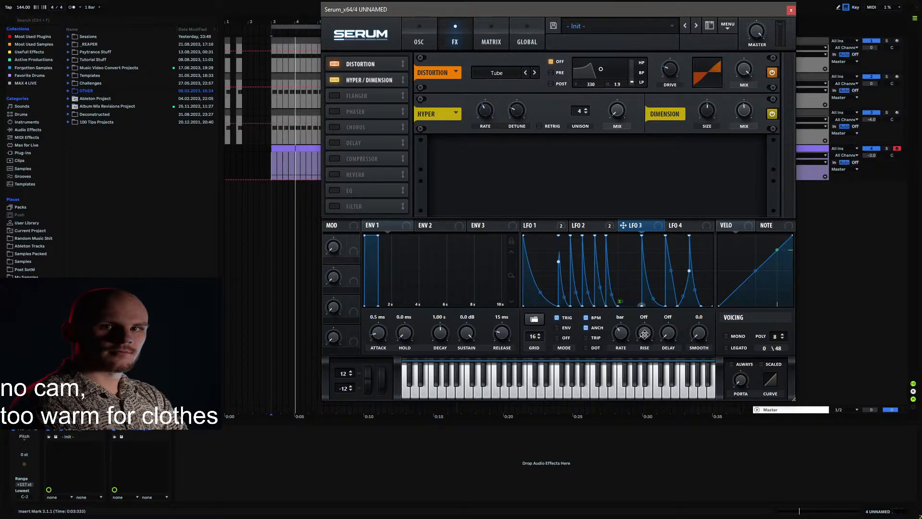
Step: Tighten LFO 3's opening curve and its last segments into short, steep decay spikes
double_click(549, 297)
left_click_drag(549, 297, 534, 335)
left_click_drag(689, 271, 690, 331)
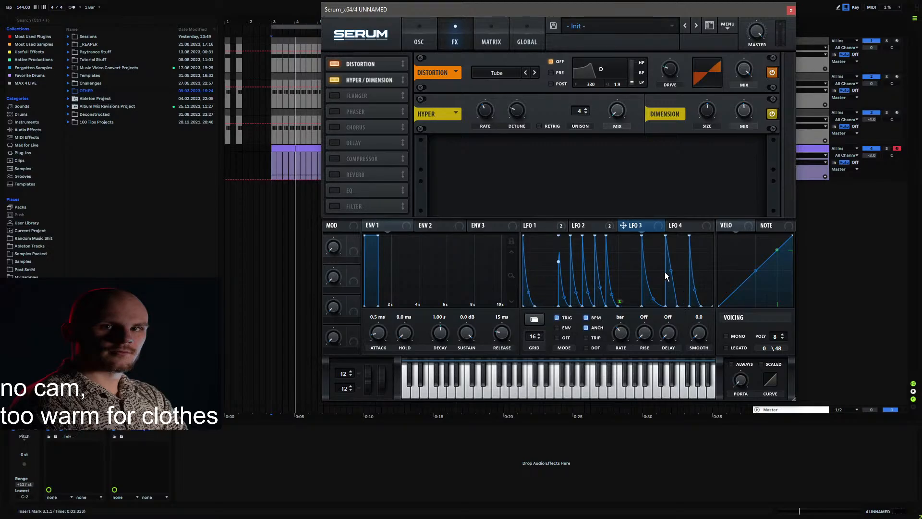
left_click_drag(665, 272, 669, 285)
Step: Adjust the depth of LFO 3's modulation on the Hyper mix and tweak the Dimension size
left_click_drag(609, 100, 610, 119)
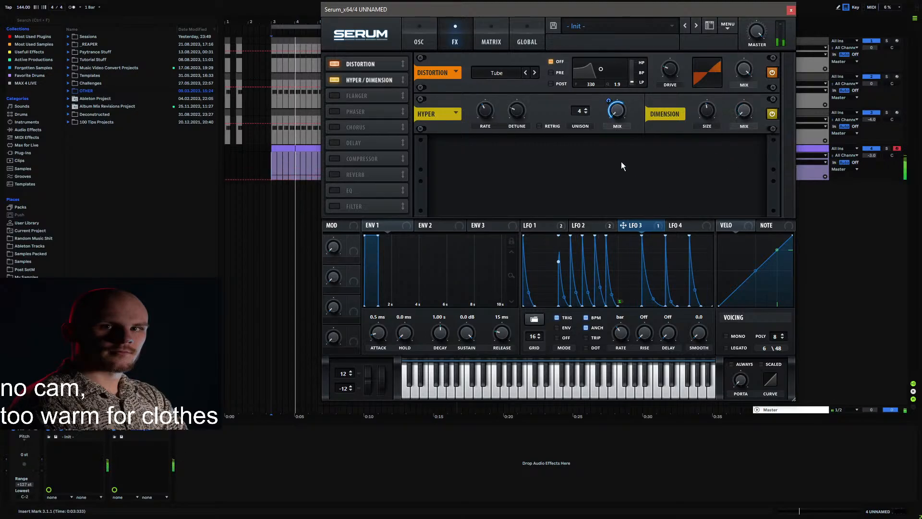
left_click_drag(707, 111, 711, 135)
left_click_drag(609, 100, 607, 138)
Step: Give LFO 4 the spiked shape of LFO 3, remove the spikes in the second and sixth positions and sharpen the rest
left_click(418, 38)
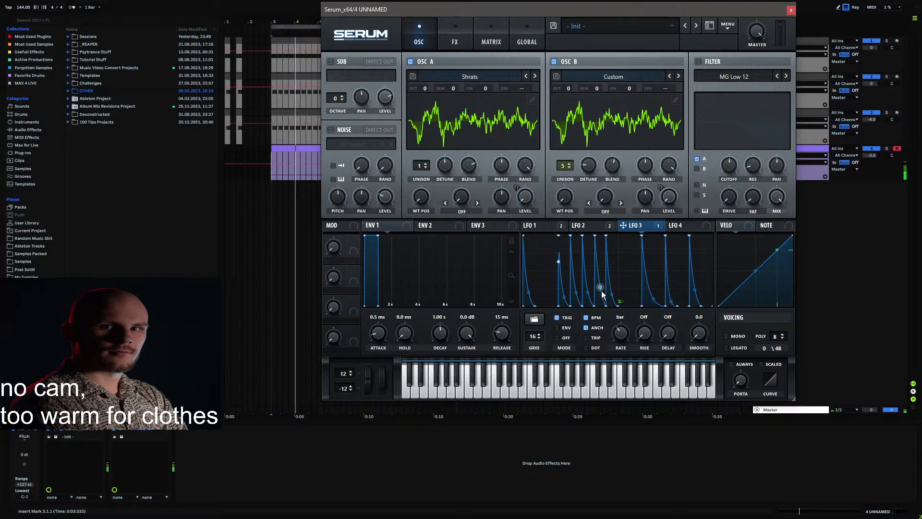
mouse_move(642, 227)
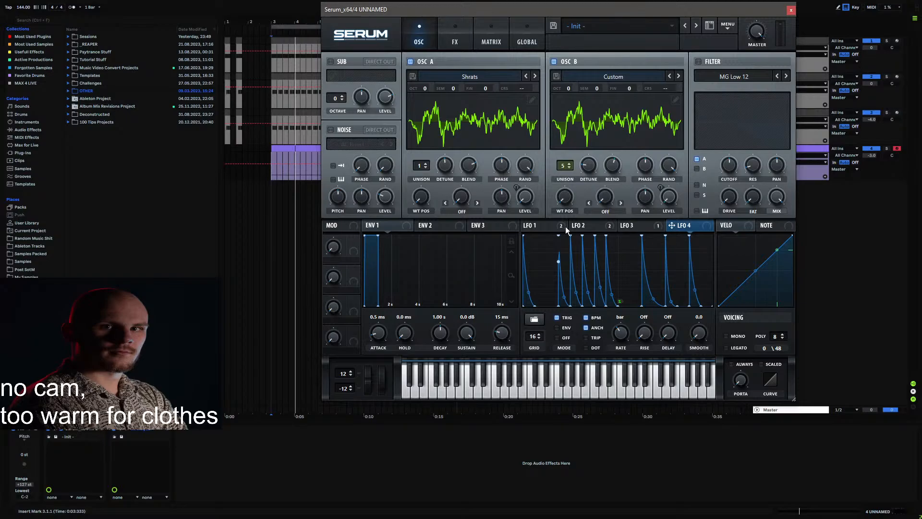
left_click(538, 226)
left_click(687, 227)
left_click_drag(642, 235, 639, 296)
left_click_drag(695, 289, 690, 328)
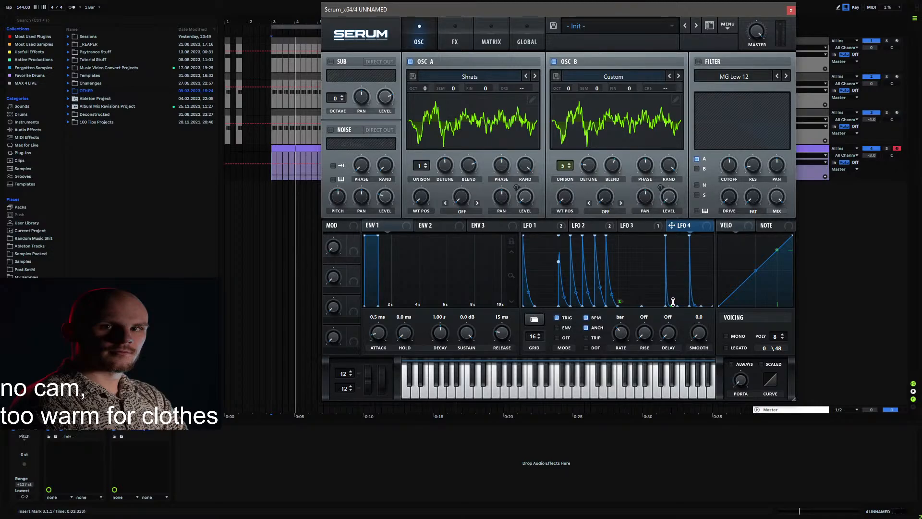
mouse_move(612, 295)
left_mouse_down()
mouse_move(612, 303)
mouse_move(600, 296)
left_mouse_up()
left_click_drag(557, 258, 600, 304)
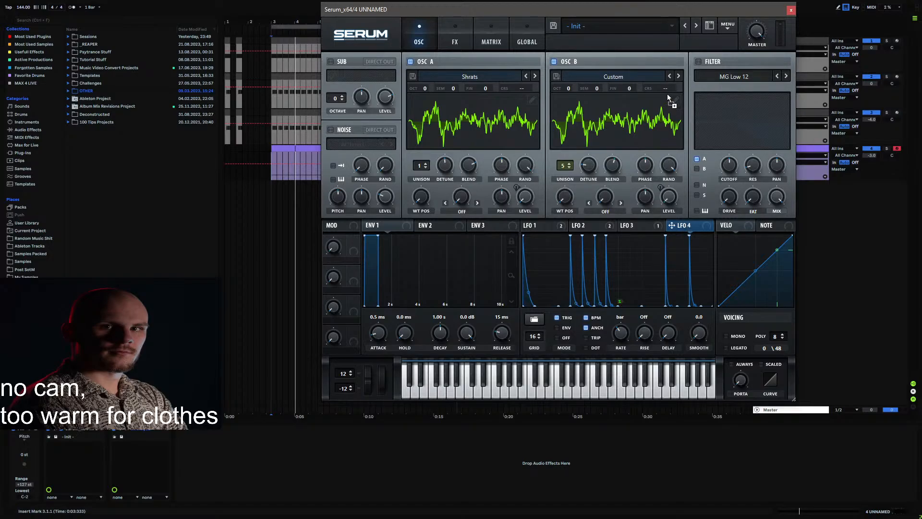
Step: Assign LFO 4 to the coarse pitch of oscillators B and A and tighten the decay of its first spike
left_click_drag(679, 91, 679, 88)
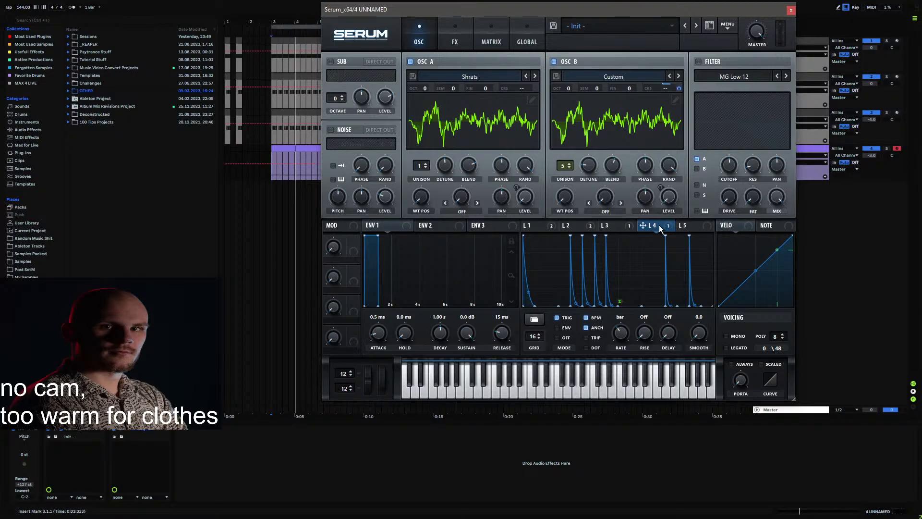
left_click_drag(644, 225, 542, 87)
key("a")
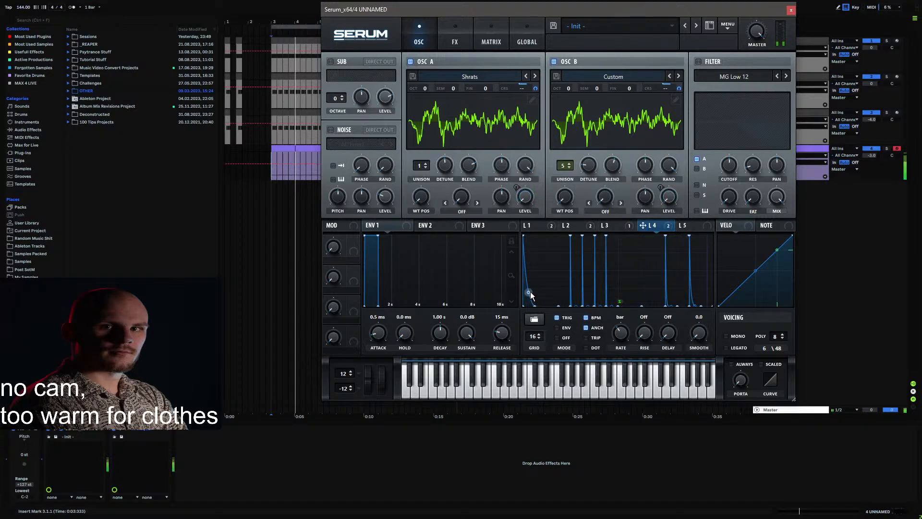
left_click_drag(530, 295, 530, 299)
Step: Set Macro 1 as the auxiliary source for both LFO 4 coarse pitch modulations
left_click(482, 37)
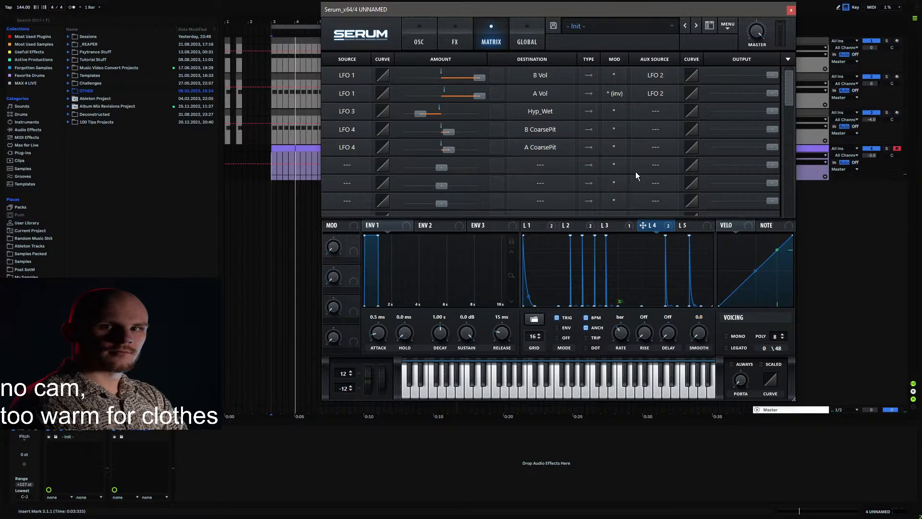
left_click(650, 149)
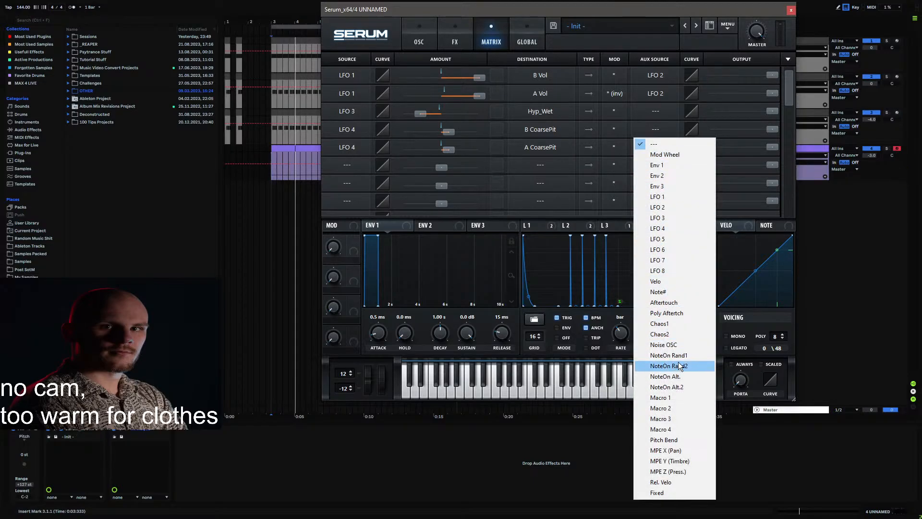
left_click(671, 399)
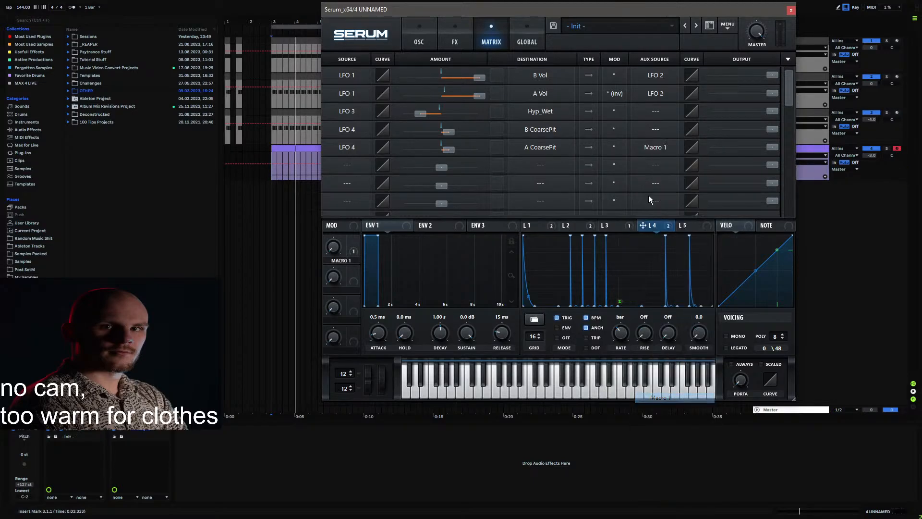
left_click(650, 197)
left_click(669, 395)
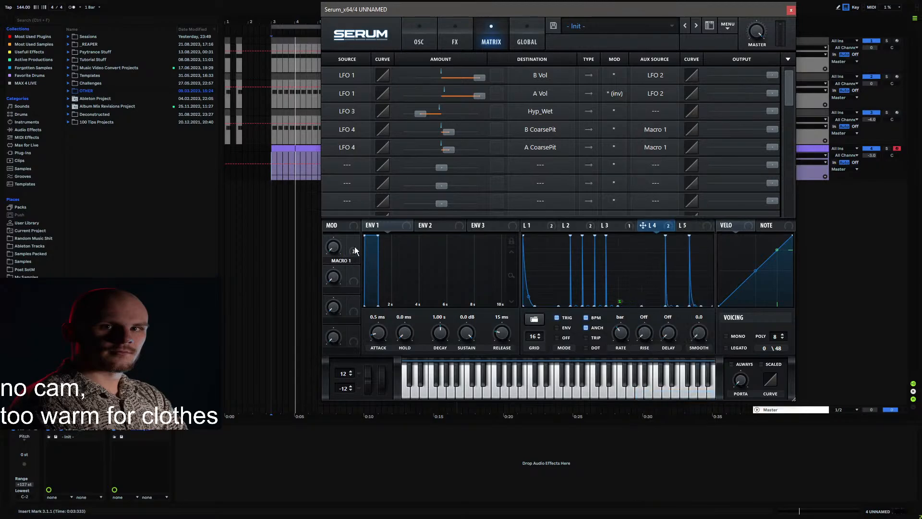
Step: Rename Macro 1 as Pitching
double_click(341, 261)
type("Pitching")
key("Return")
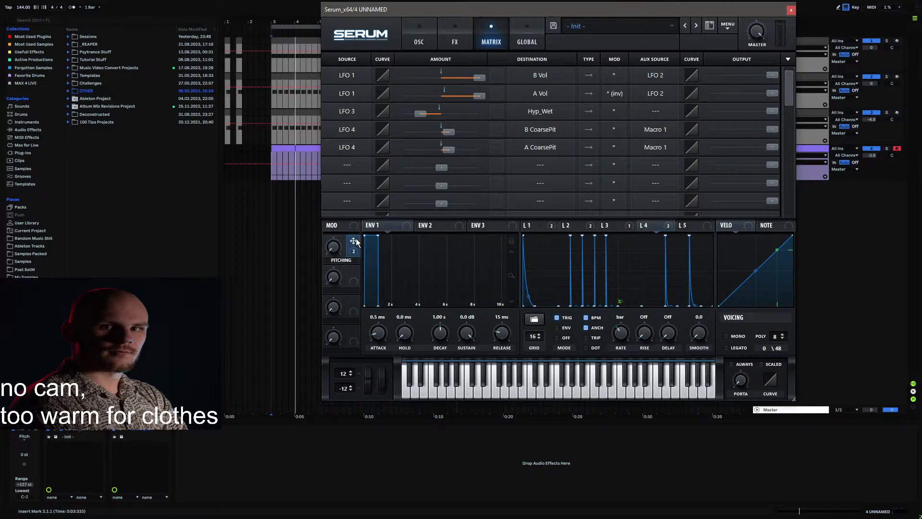
Step: Enable the filter on the oscillator page and set its type to Dist.Comb 1 BP
left_click(431, 34)
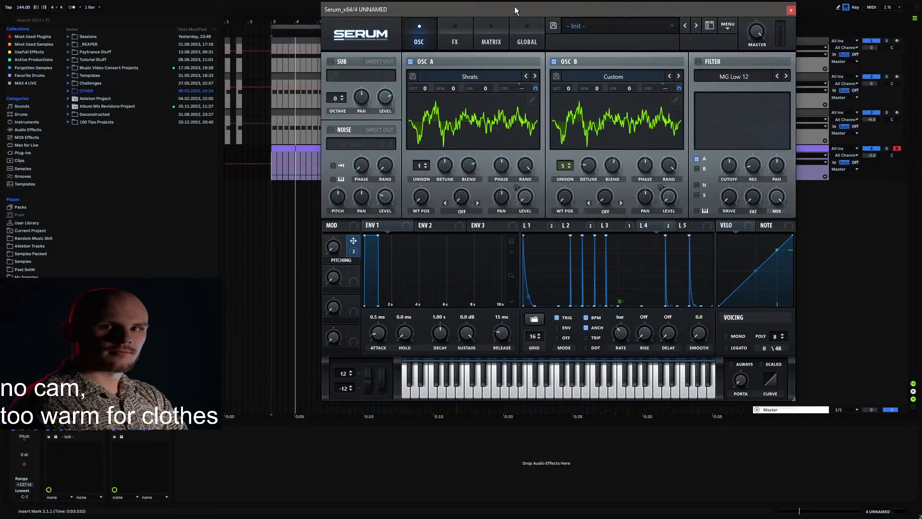
left_click_drag(514, 7, 420, 25)
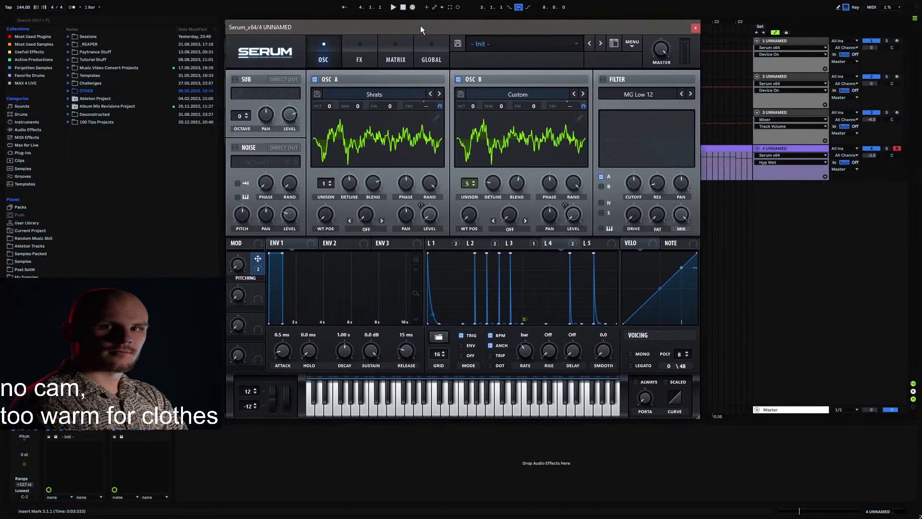
left_click(603, 80)
left_click(620, 94)
mouse_move(623, 138)
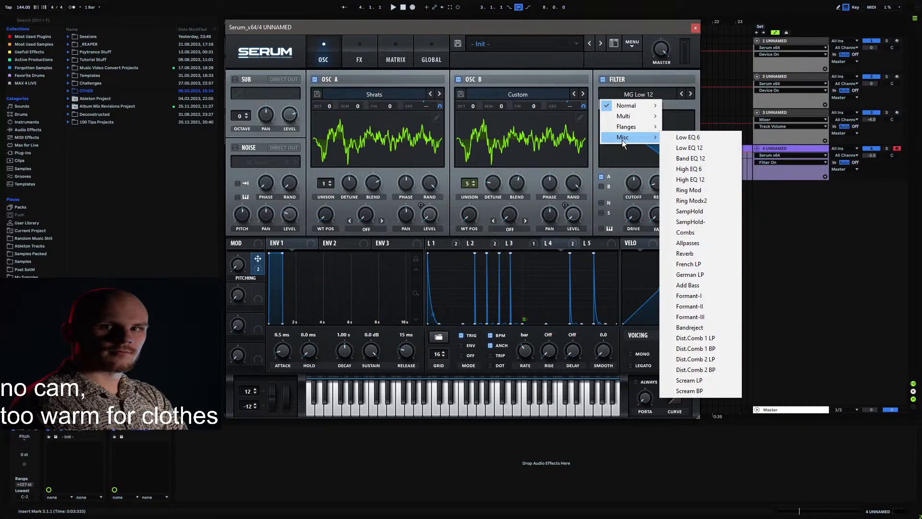
left_click(695, 348)
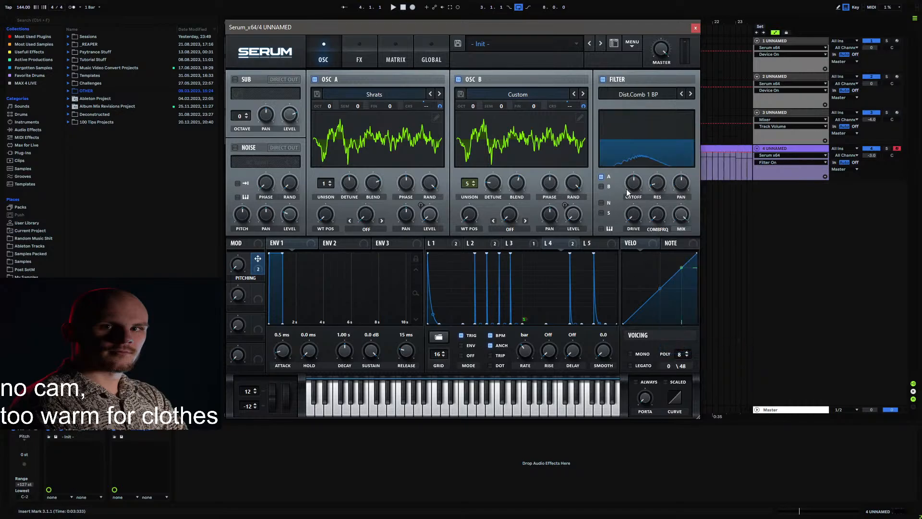
Step: Adjust the filter's resonance, comb frequency and drive
left_click(661, 181)
left_click_drag(661, 177, 661, 160)
left_click_drag(659, 201, 638, 189)
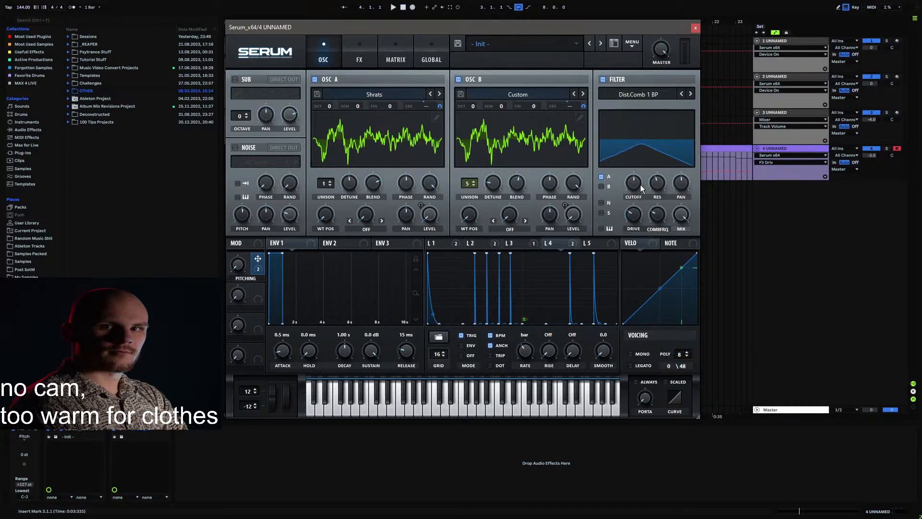
Step: Change the filter type to Dist.Comb 2 BP with resonance at 63% and drive at about 72%
left_click(690, 94)
mouse_move(653, 181)
left_mouse_down()
mouse_move(664, 162)
mouse_move(653, 189)
mouse_move(660, 168)
left_mouse_up()
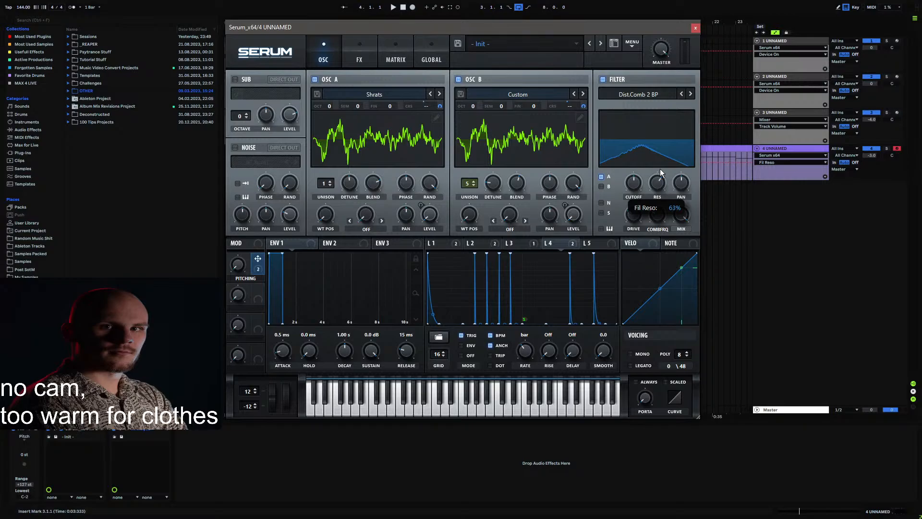
left_click_drag(644, 200, 647, 186)
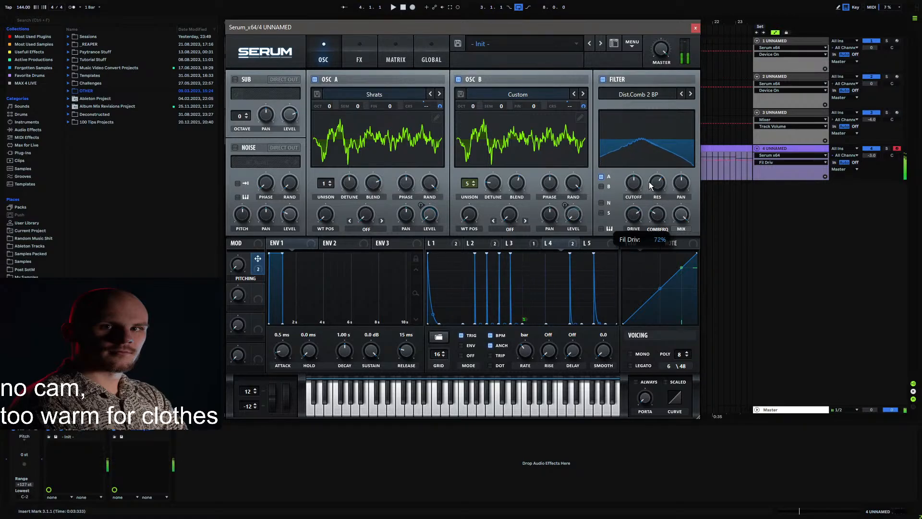
Step: Route oscillator B through the filter, readjust the cutoff and raise the comb frequency to 100%
left_click(601, 186)
left_click(658, 219)
left_click_drag(658, 221, 633, 224)
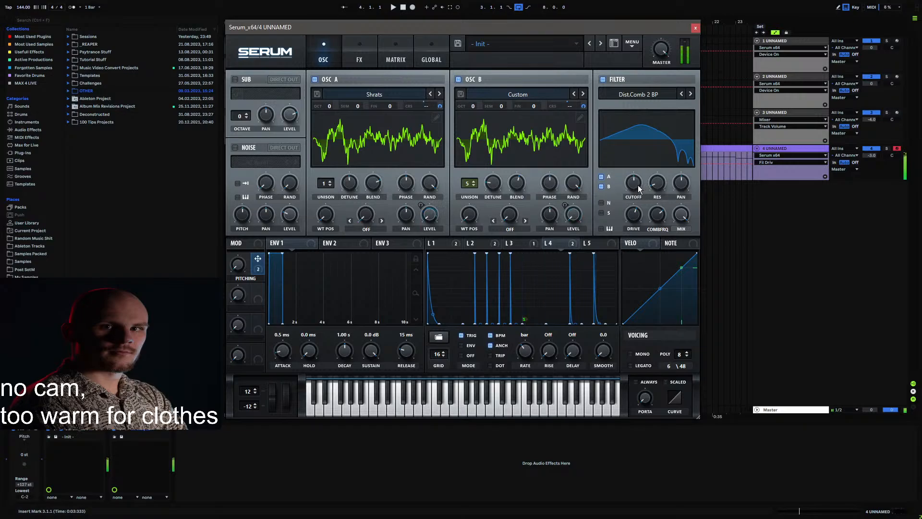
left_click_drag(644, 181, 646, 164)
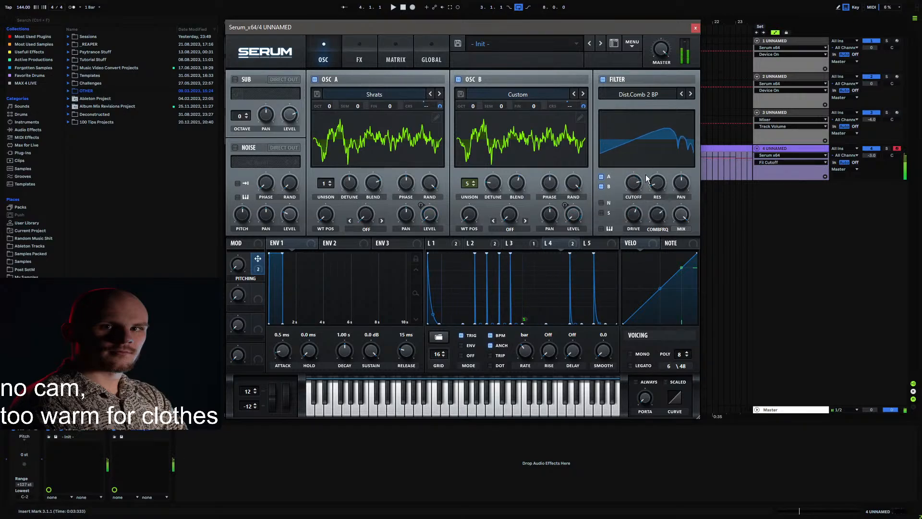
left_click_drag(657, 214, 639, 291)
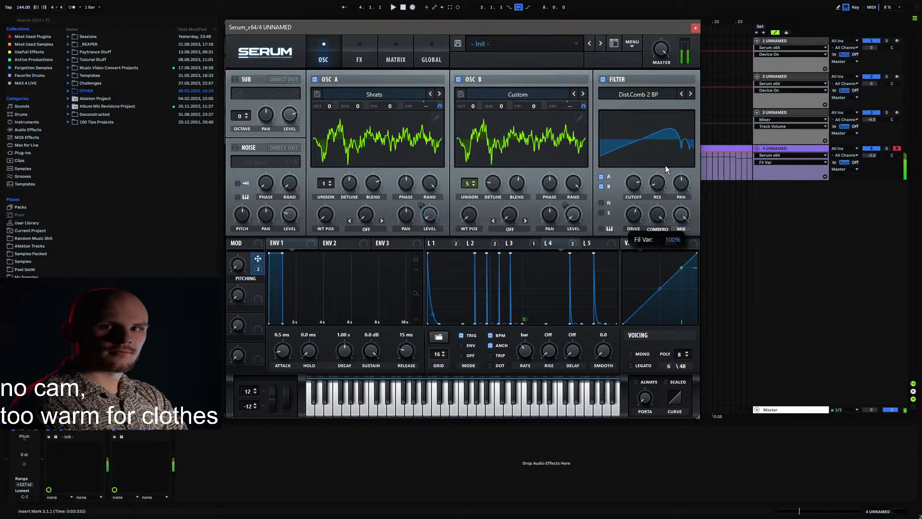
Step: Change the filter type to Scream BP and adjust its cutoff, scream amount and drive
left_click(653, 94)
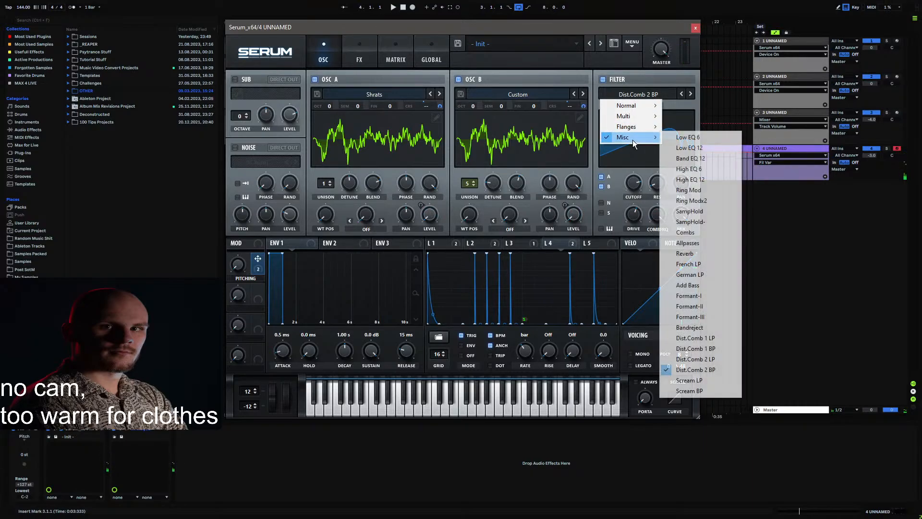
mouse_move(632, 140)
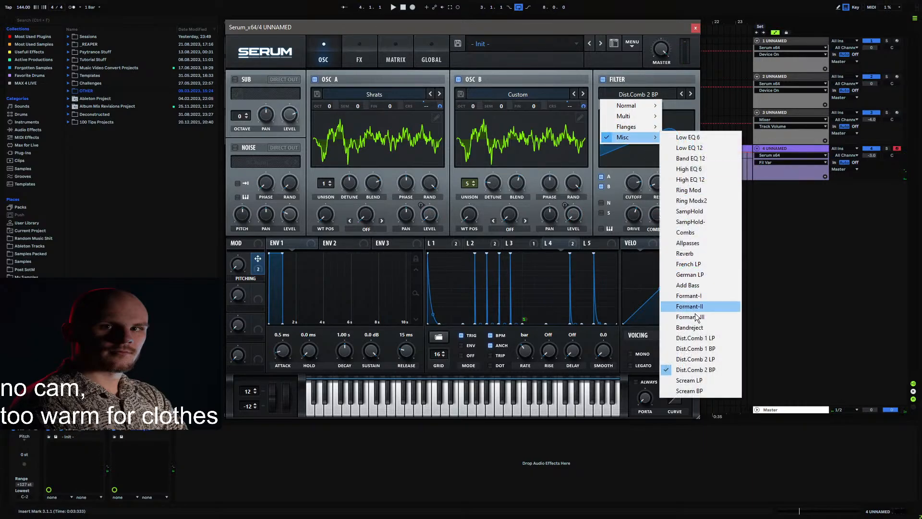
left_click(700, 389)
left_click_drag(633, 182, 635, 205)
left_click_drag(656, 213, 644, 274)
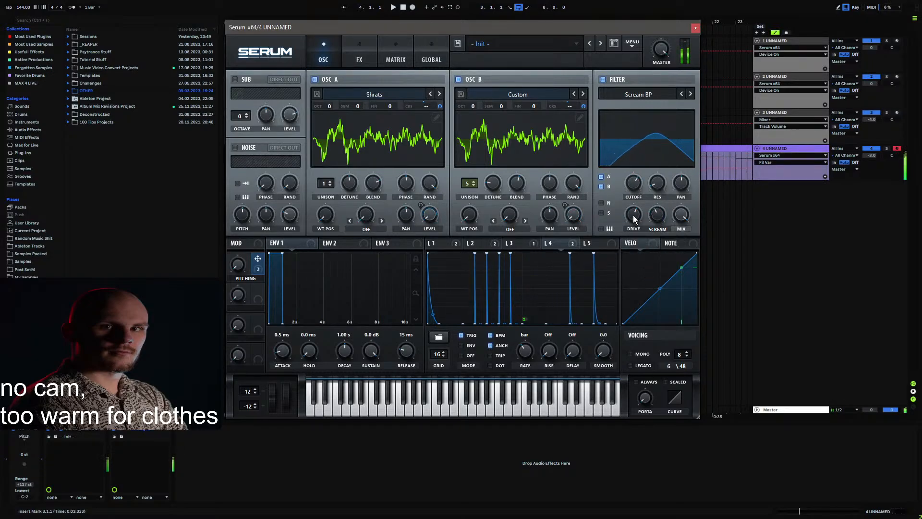
left_click_drag(633, 214, 647, 240)
Step: Modulate the filter's scream amount with LFO 5 at a 2 bar rate and depth of 47, and fine-tune the cutoff
left_click(587, 243)
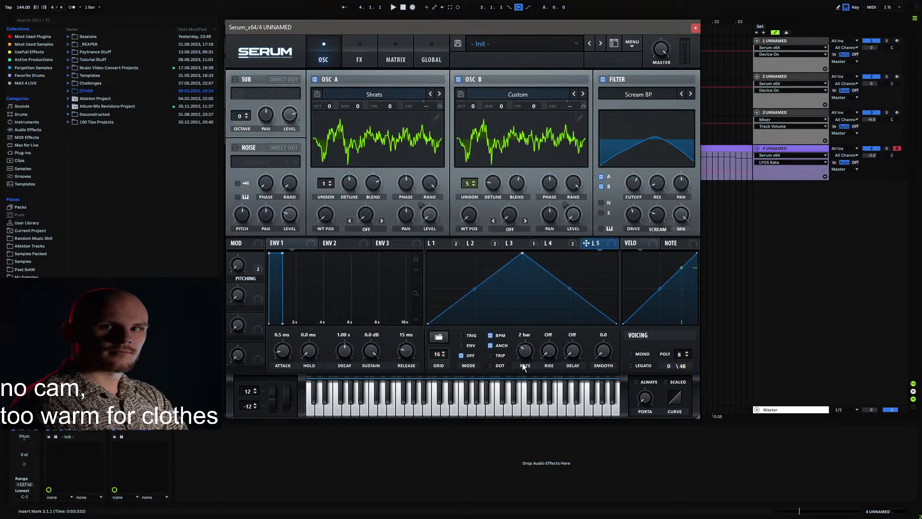
left_click_drag(644, 220, 647, 219)
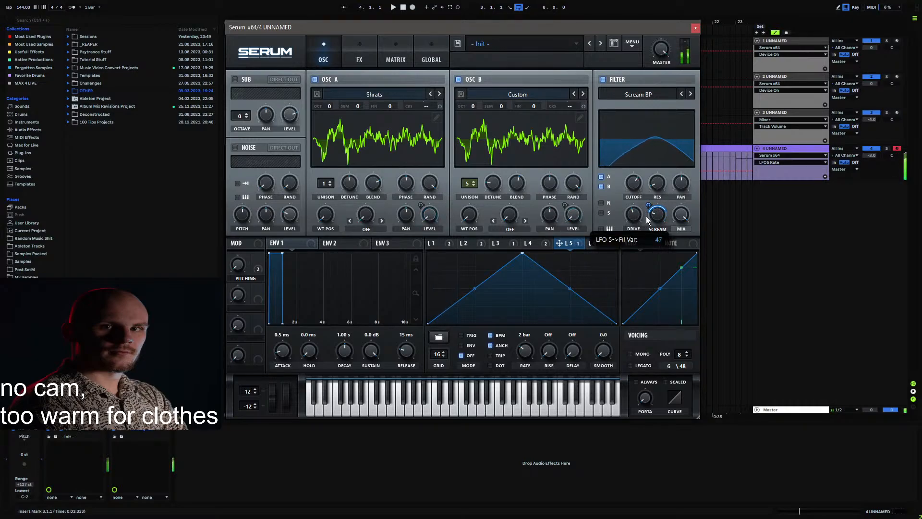
mouse_move(633, 184)
left_mouse_down()
mouse_move(640, 166)
mouse_move(636, 187)
left_mouse_up()
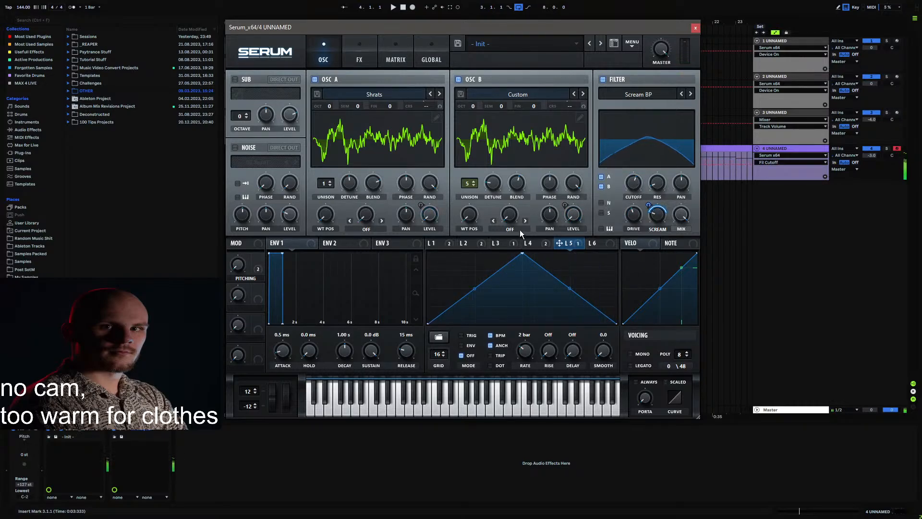
Step: Flatten the LFO 6 shape to zero and set its start point at the middle point
left_click(594, 242)
left_click_drag(521, 254, 534, 373)
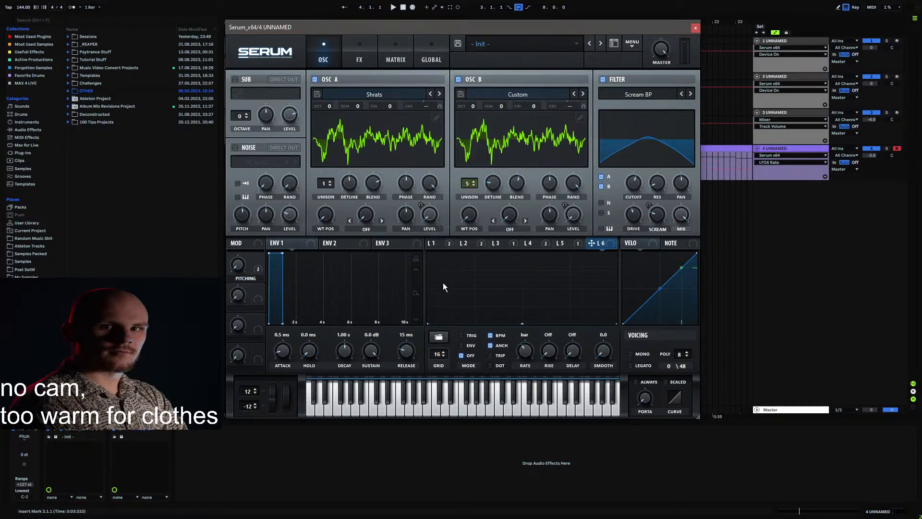
mouse_move(428, 322)
left_mouse_down()
mouse_move(426, 272)
mouse_move(419, 332)
left_mouse_up()
right_click(523, 323)
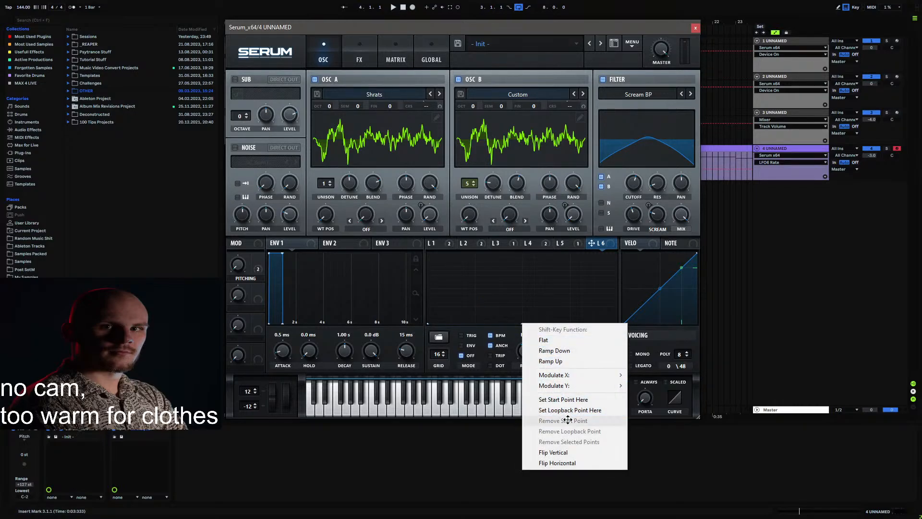
left_click(568, 399)
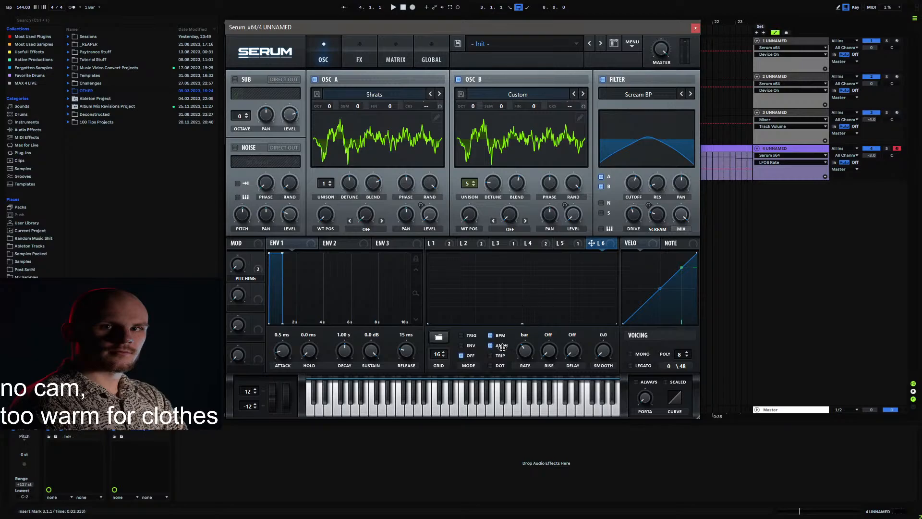
Step: Set LFO 6 to Trig mode and draw a full-height block across the third quarter of its shape
left_click(461, 335)
double_click(539, 270)
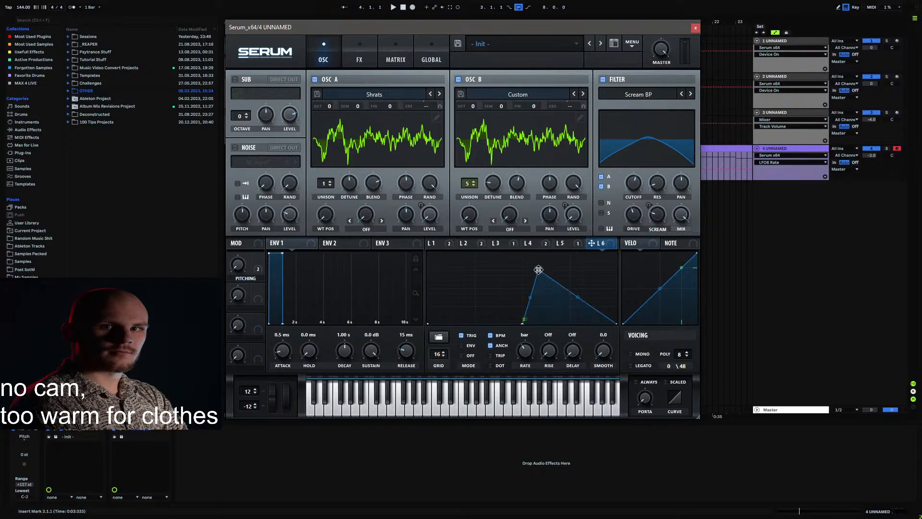
left_click_drag(539, 270, 568, 244)
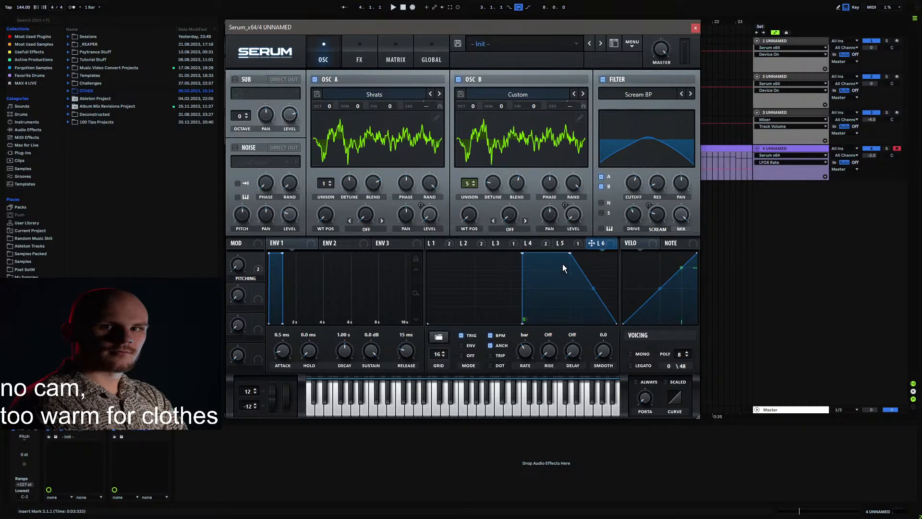
Step: Compare LFO 6 with the other LFO shapes and make its last quarter a flat step below full height
left_click(566, 243)
left_click(537, 242)
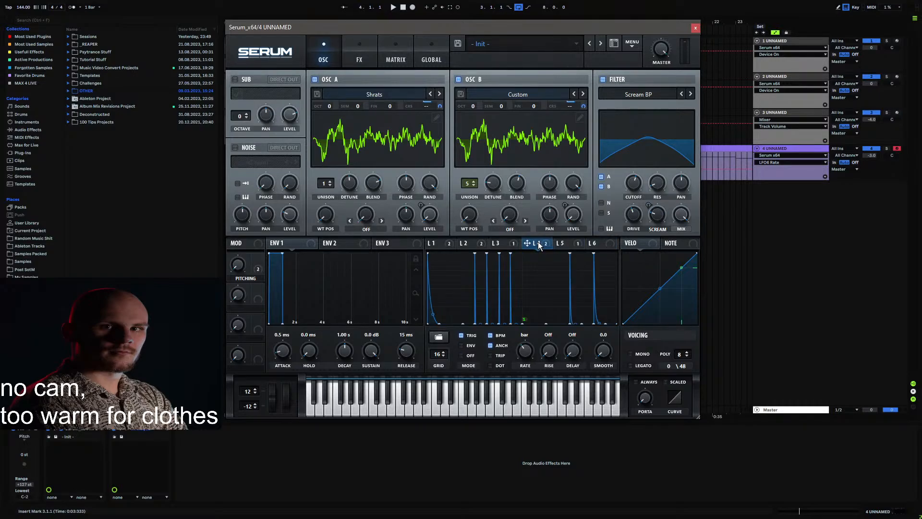
left_click(453, 244)
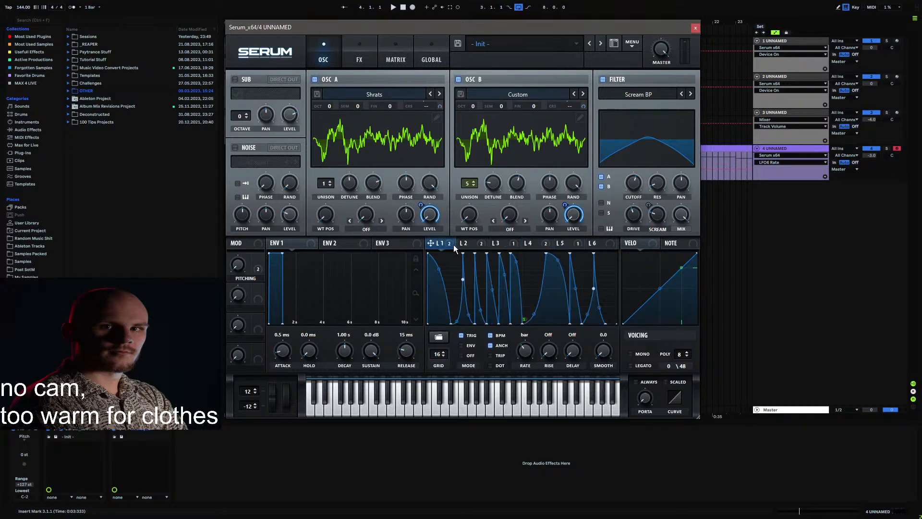
left_click(598, 243)
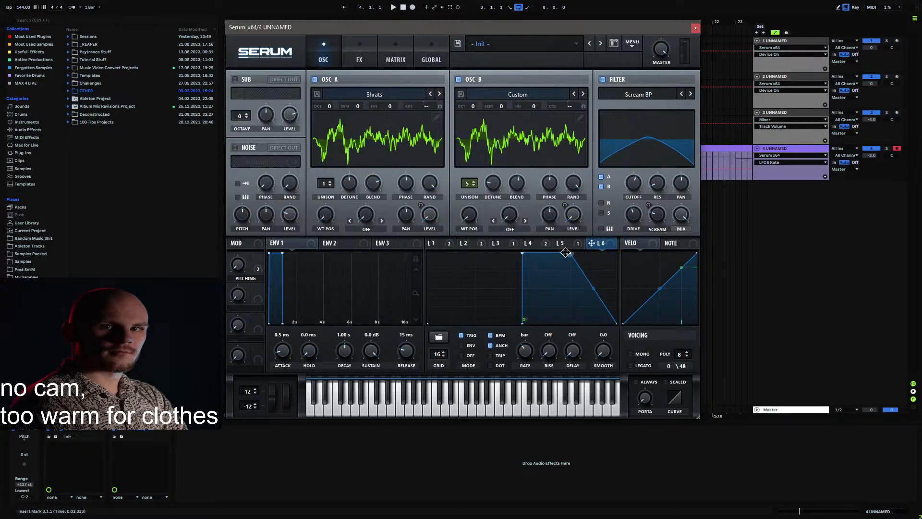
left_click_drag(565, 252, 567, 274)
double_click(571, 280)
left_click_drag(617, 322, 622, 276)
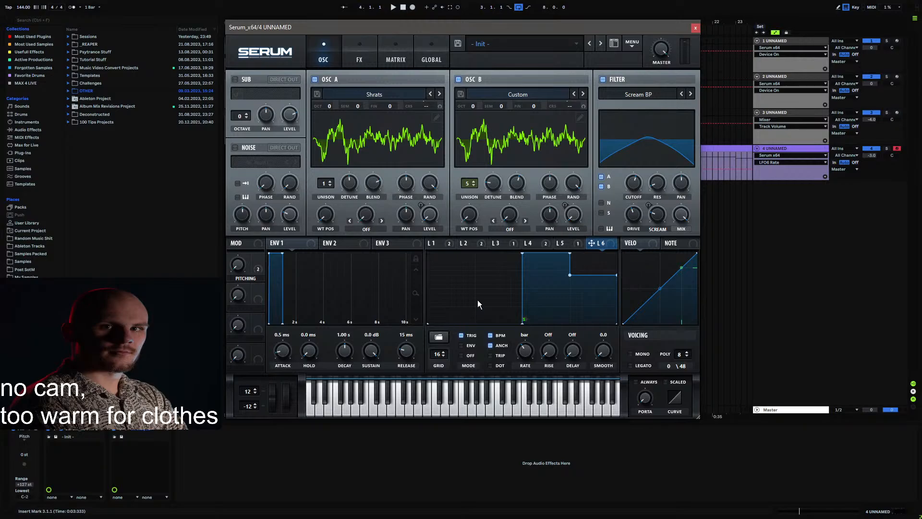
Step: Draw a gently rising ramp across the second quarter of LFO 6, keeping the first quarter at zero
left_click_drag(476, 300, 523, 285)
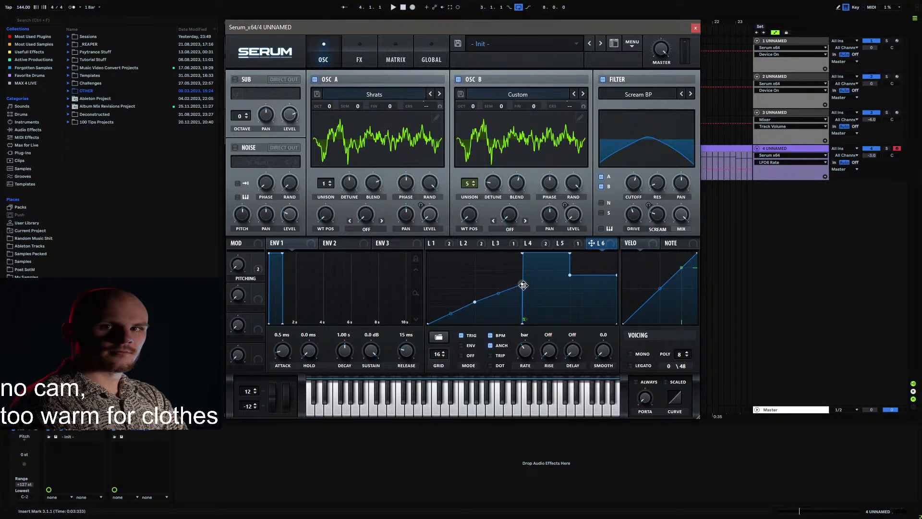
left_click_drag(455, 310, 482, 328)
left_click_drag(529, 285, 529, 290)
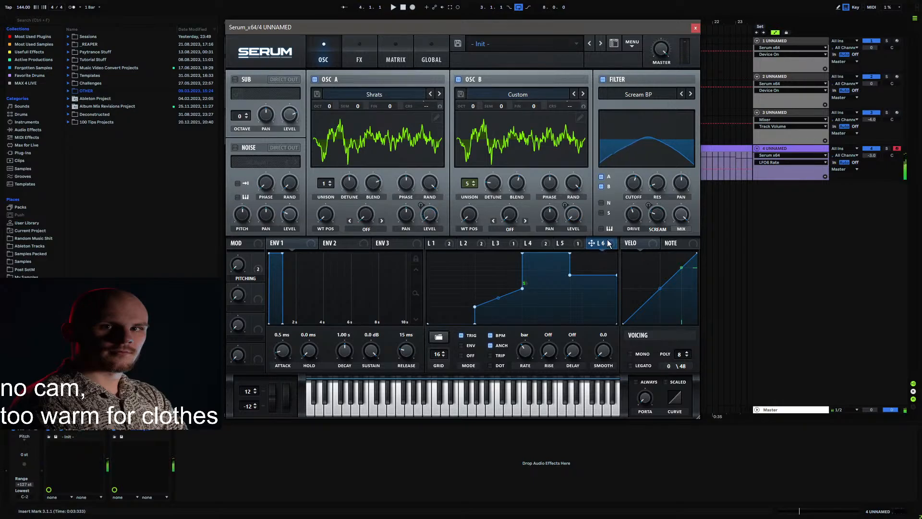
Step: Assign LFO 6 to the filter cutoff and set the filter drive to 45%
left_click_drag(608, 244, 626, 179)
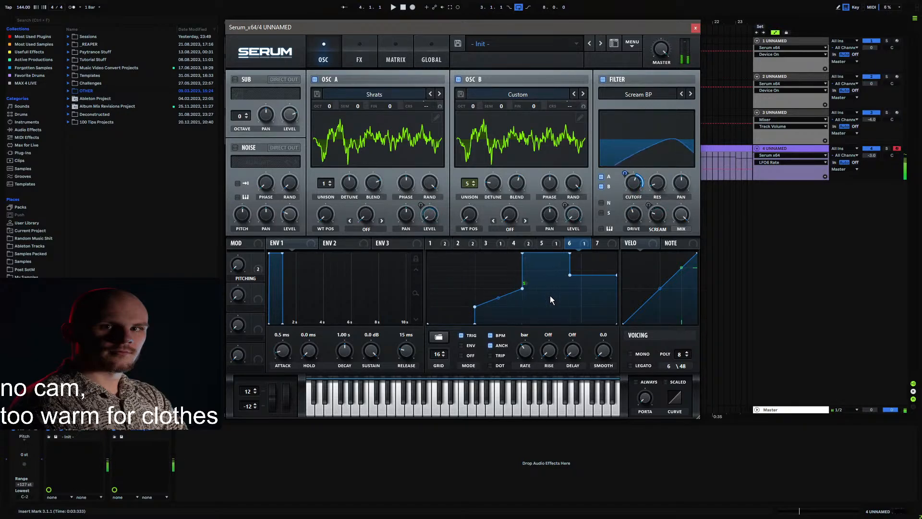
left_click(640, 211)
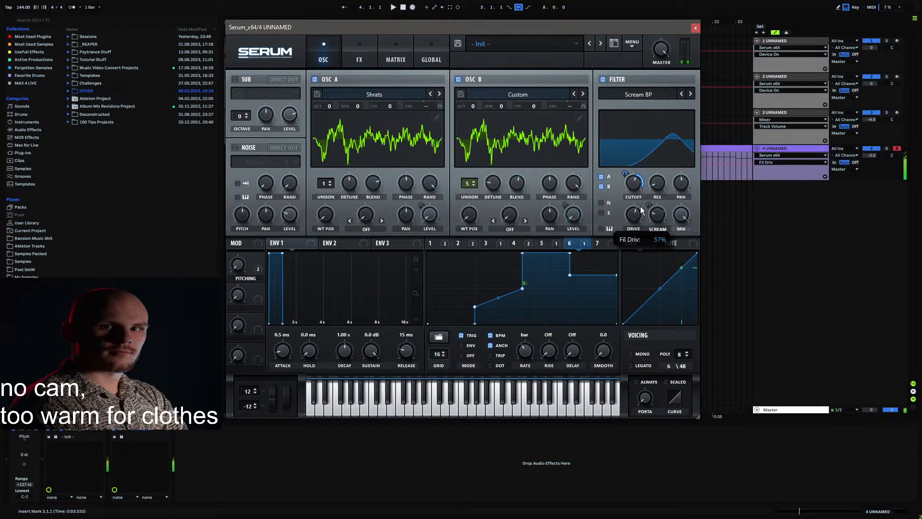
left_click_drag(640, 211, 637, 220)
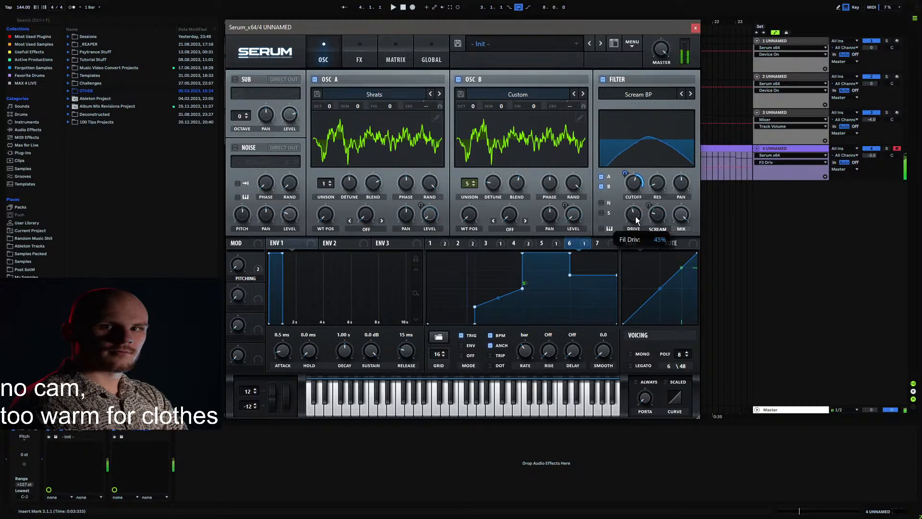
Step: Change the distortion effect's type to Asym and set its drive to 35%
left_click(359, 57)
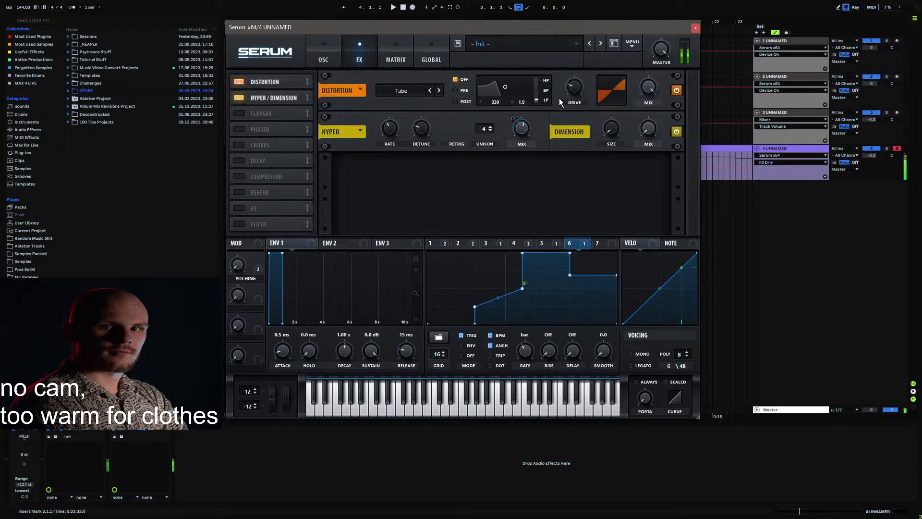
left_click(398, 90)
left_click(412, 197)
left_click(577, 81)
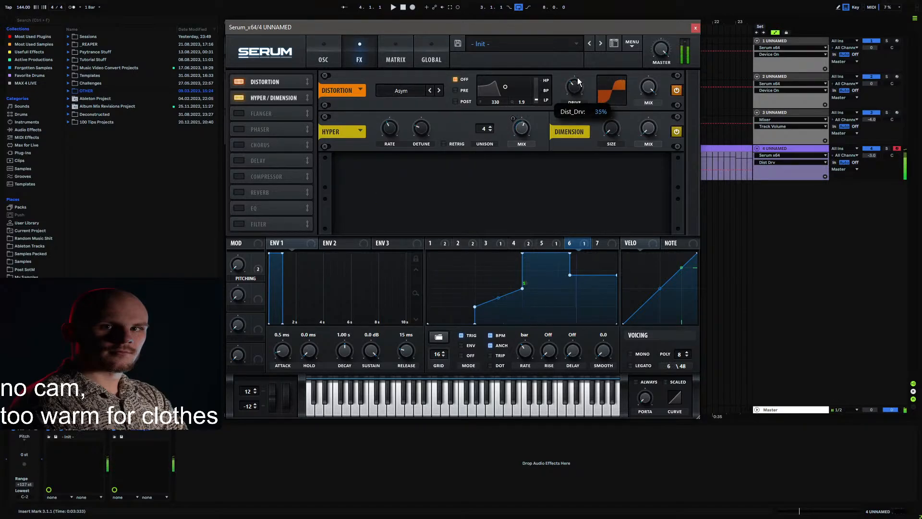
Step: Play the patch together with the other tracks and adjust the synth's master volume
left_click(324, 58)
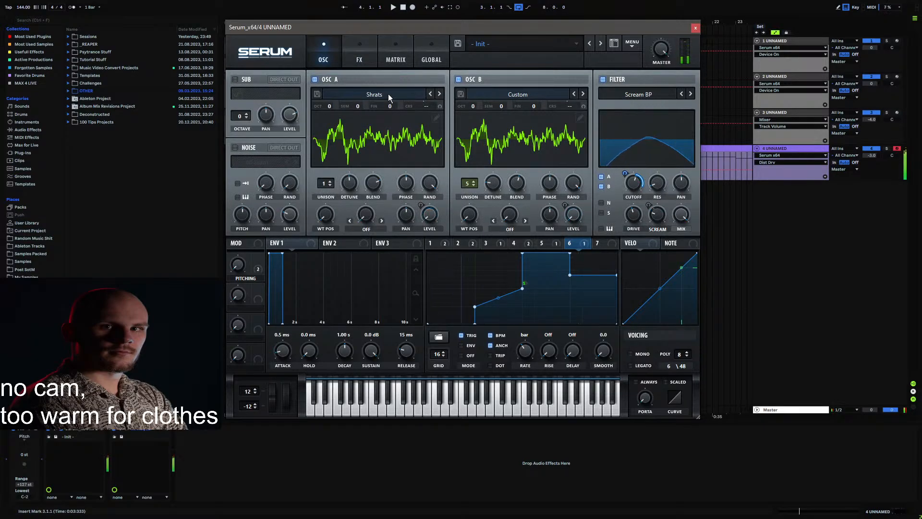
key("space")
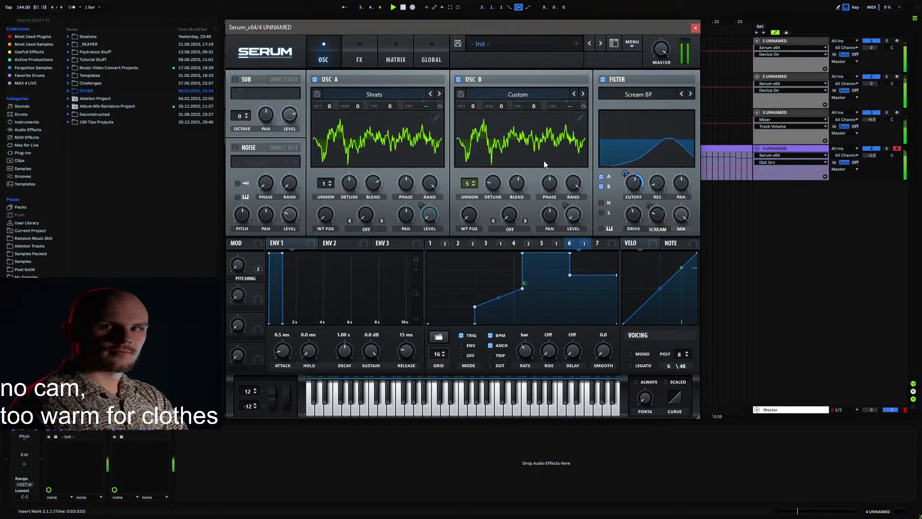
left_click(658, 59)
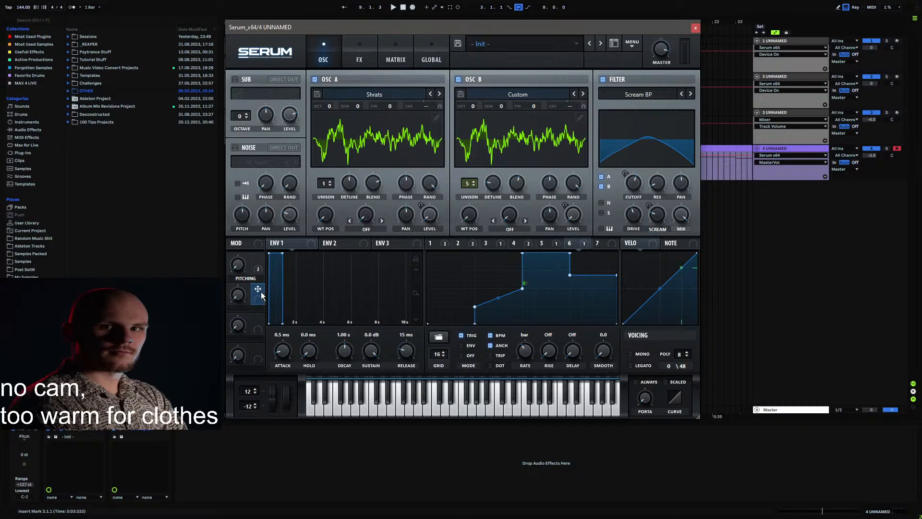
Step: Add a modulation matrix row from Mod Wheel to Fil Var with its amount matched to the LFO 5 row
left_click(400, 58)
left_click(263, 216)
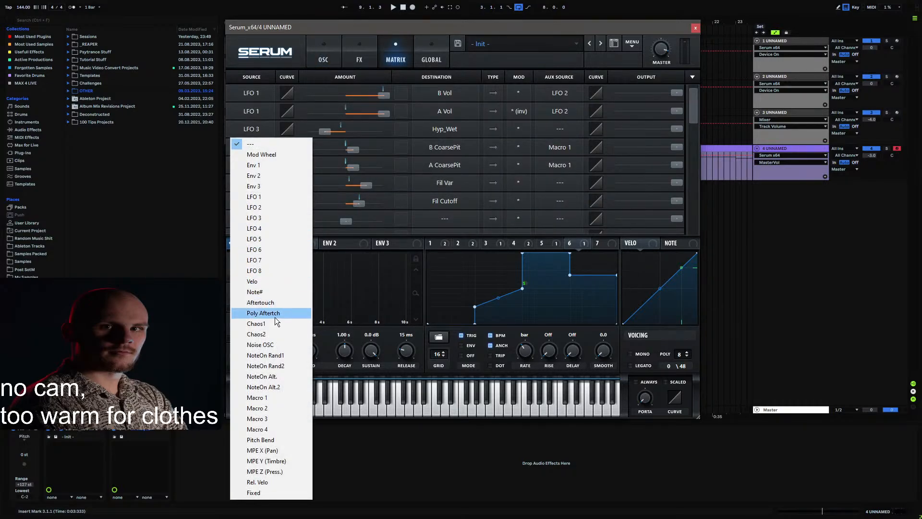
left_click(273, 154)
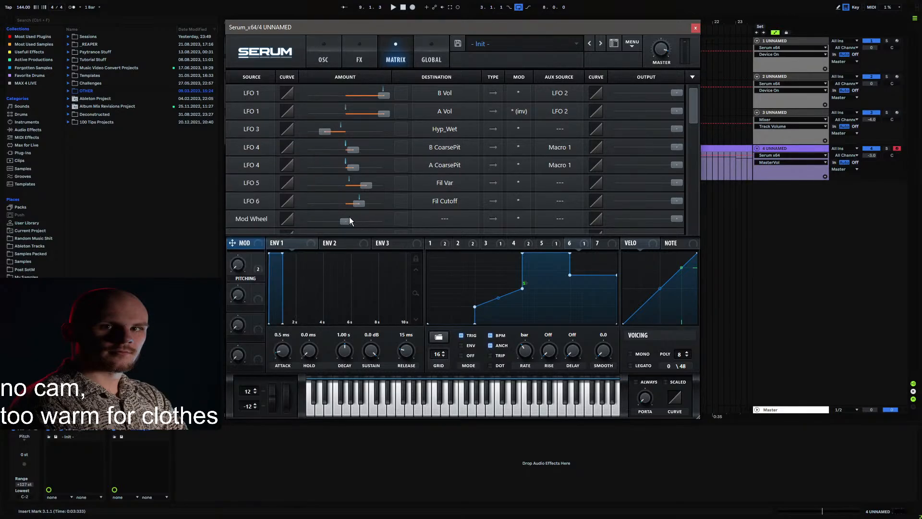
left_click(439, 219)
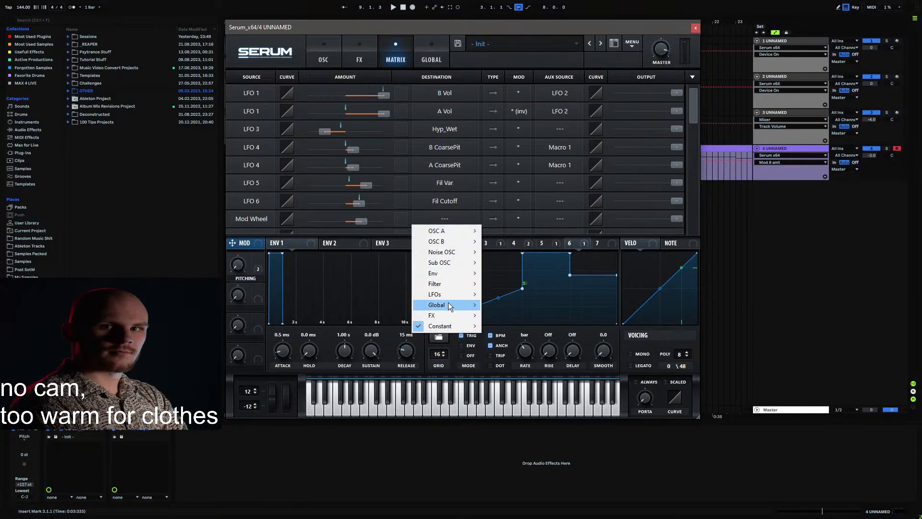
mouse_move(449, 283)
left_click(514, 314)
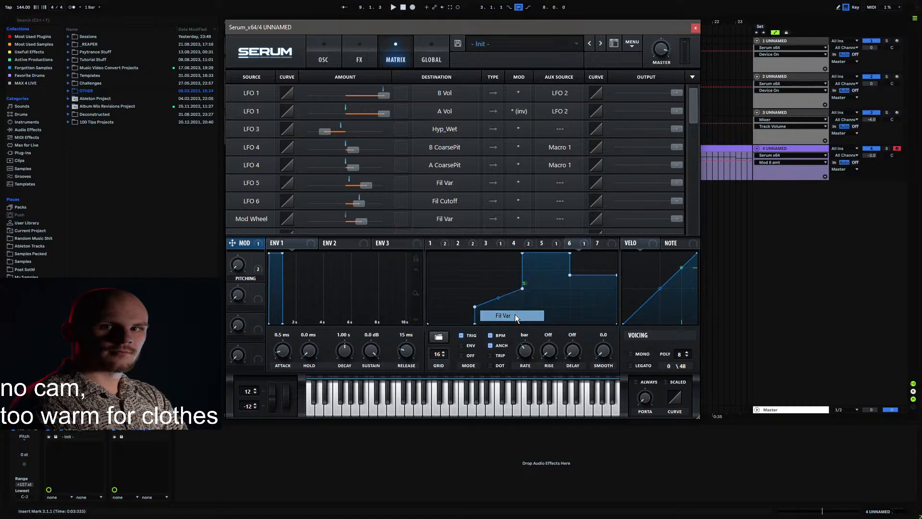
left_click_drag(368, 218, 368, 221)
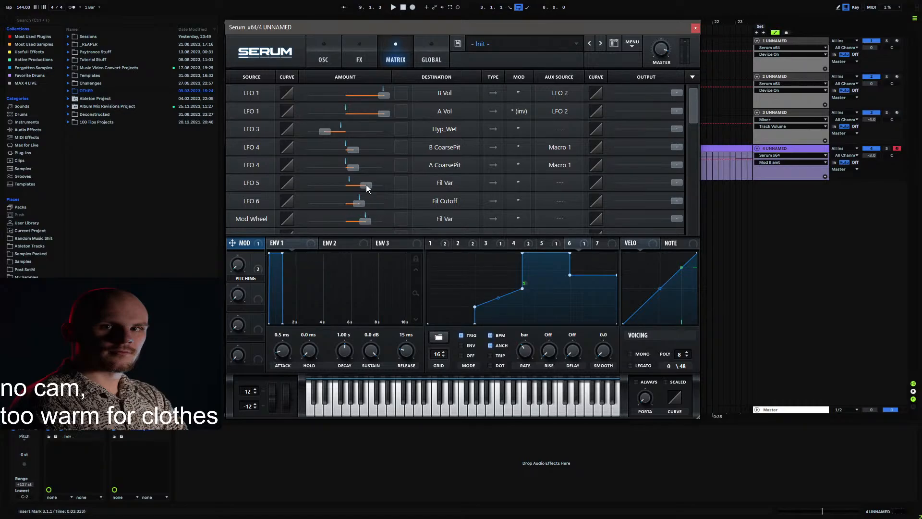
double_click(366, 184)
double_click(366, 221)
Step: Set Mod Wheel as the auxiliary source of the LFO 5 to Fil Var modulation and make it inverted
left_click(570, 182)
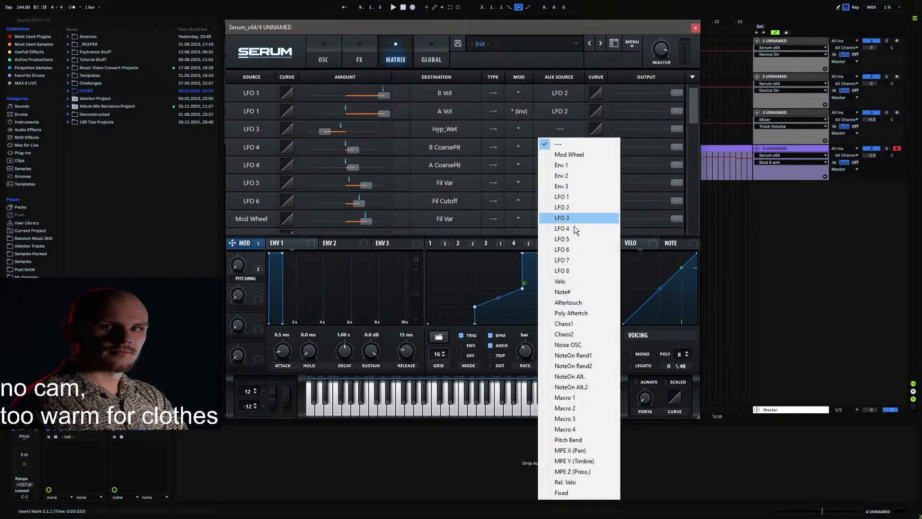
left_click(573, 159)
left_click(521, 181)
left_click(524, 205)
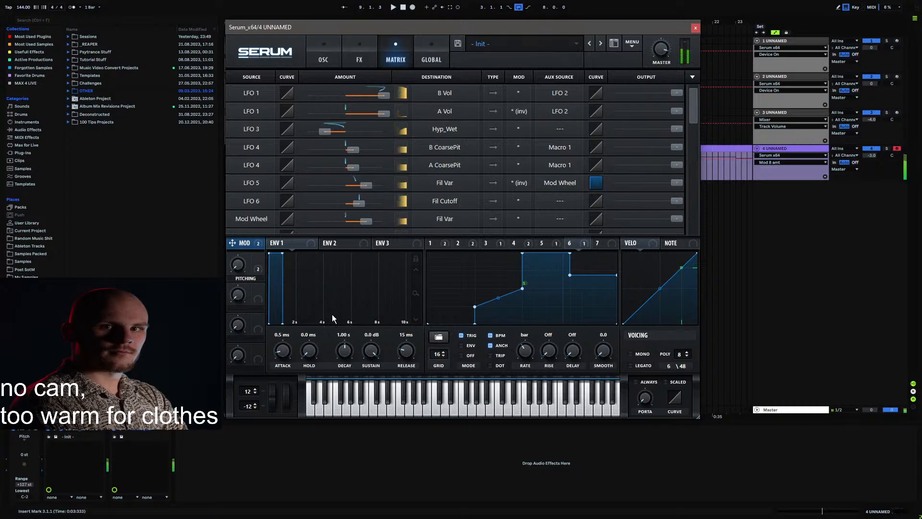
Step: Play the patch while moving the mod wheel, and check LFO 5's shape and the filter it modulates
mouse_move(290, 393)
left_mouse_down()
mouse_move(302, 316)
mouse_move(293, 395)
left_mouse_up()
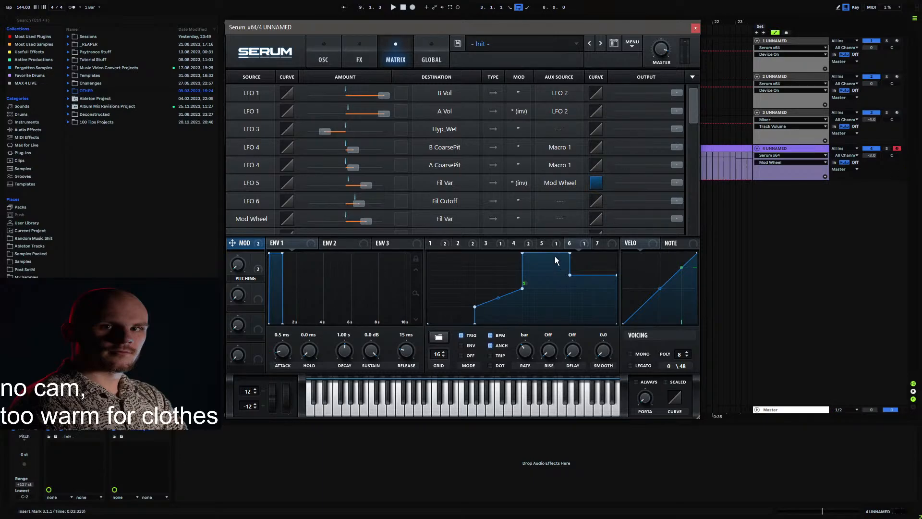
left_click(541, 243)
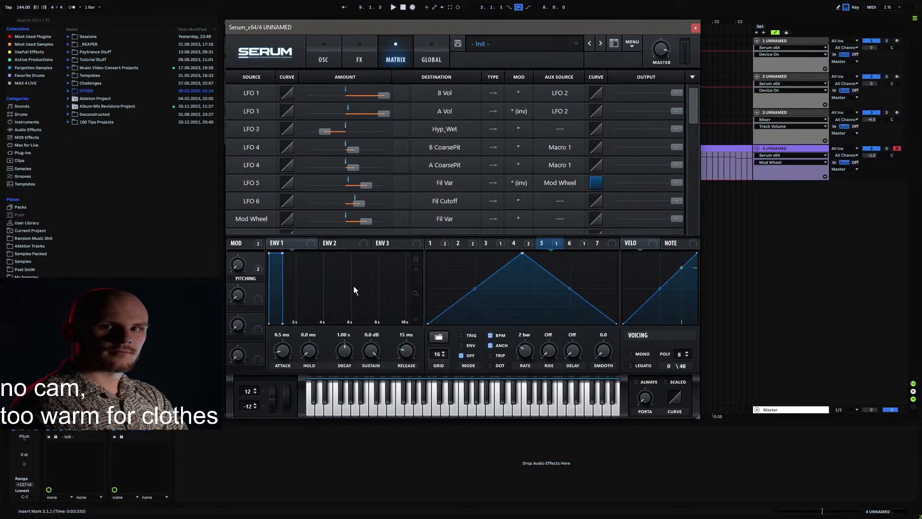
left_click(327, 58)
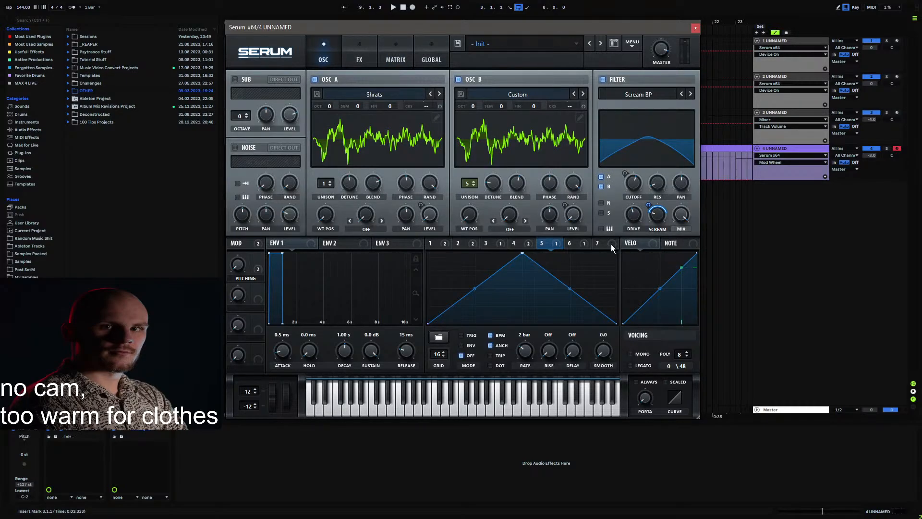
Step: Enable the Delay and Reverb effects and place them at the end of the effects chain
left_click(358, 58)
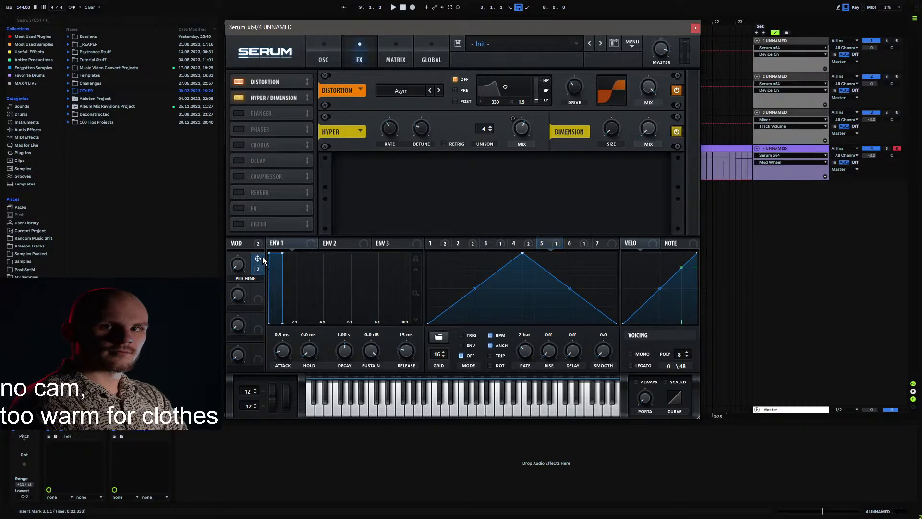
left_click(269, 157)
left_click_drag(269, 157, 260, 218)
left_click(250, 190)
left_click_drag(262, 176, 281, 208)
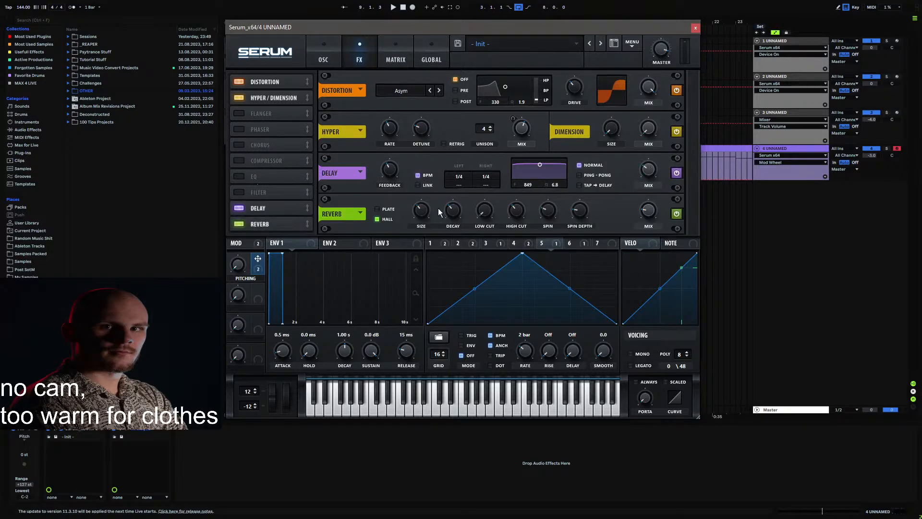
Step: Set the delay to Ping-Pong at 1/8 on both sides, raise its feedback and move its filter to about 2083 Hz
left_click(579, 175)
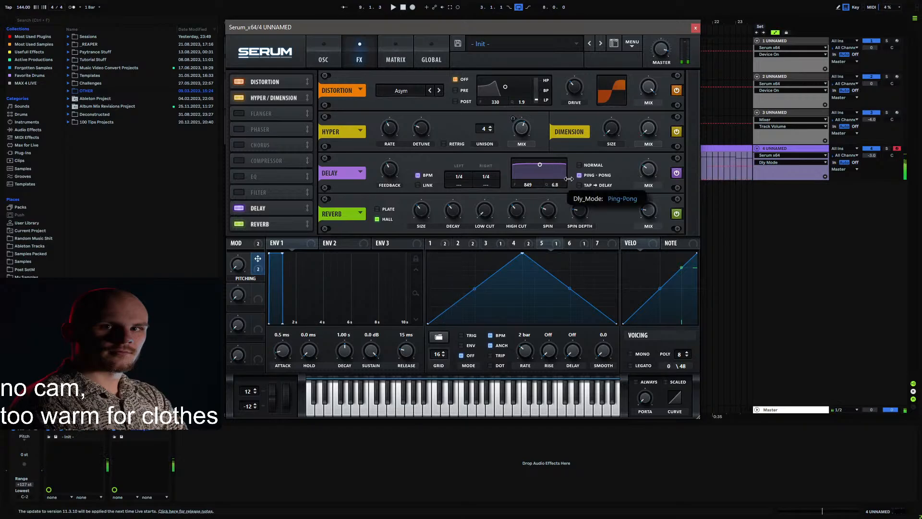
left_click_drag(462, 179, 485, 187)
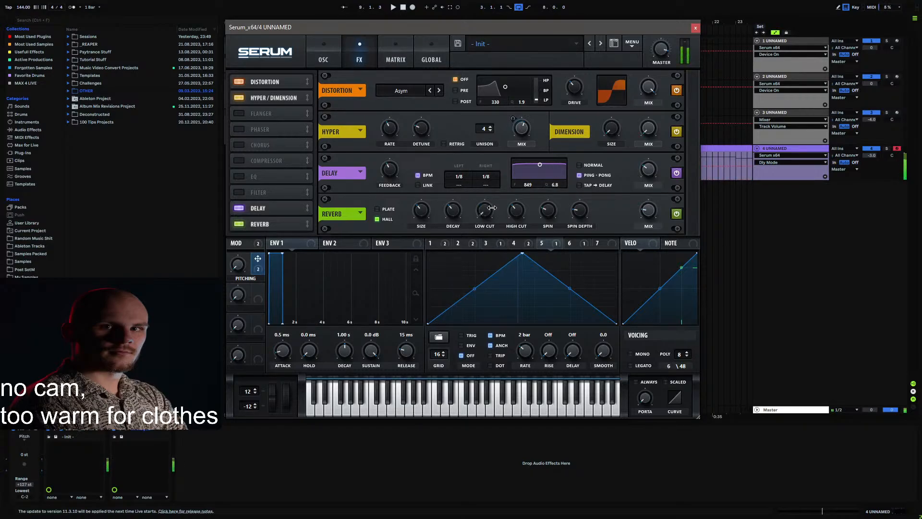
left_click(651, 172)
left_click_drag(397, 168, 401, 156)
left_click_drag(539, 164, 548, 173)
Step: Adjust the reverb's size, raise its low cut and adjust its high cut
left_click(648, 210)
left_click(419, 211)
left_click_drag(419, 210, 454, 207)
left_click_drag(484, 211, 503, 249)
left_click(517, 207)
left_click_drag(520, 210, 521, 207)
Step: Compare the delay's Normal and Ping-Pong modes by ear and check LFO 1's shape
left_click(581, 165)
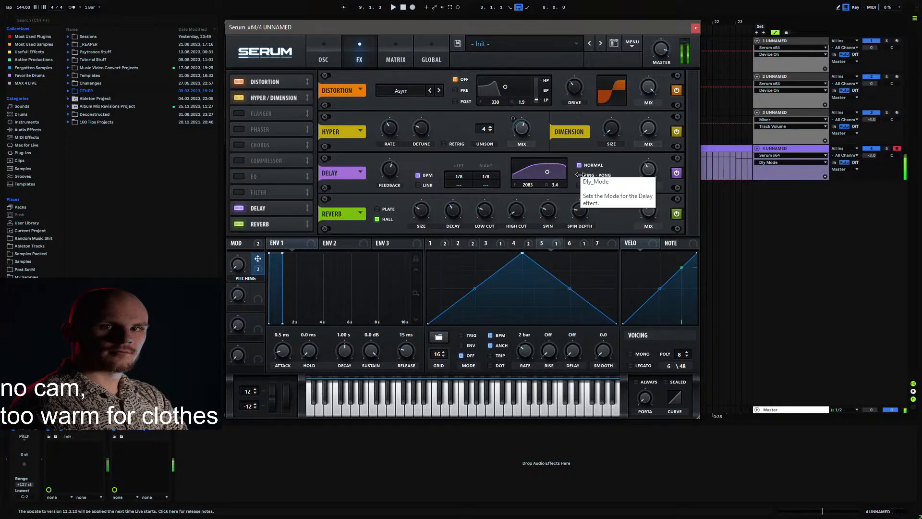
left_click(580, 175)
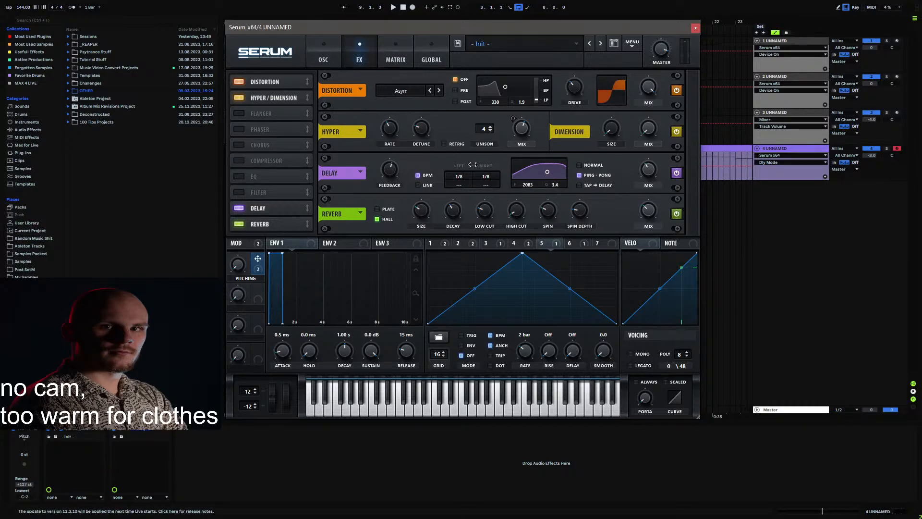
left_click(587, 165)
left_click(326, 56)
left_click(370, 54)
left_click(429, 243)
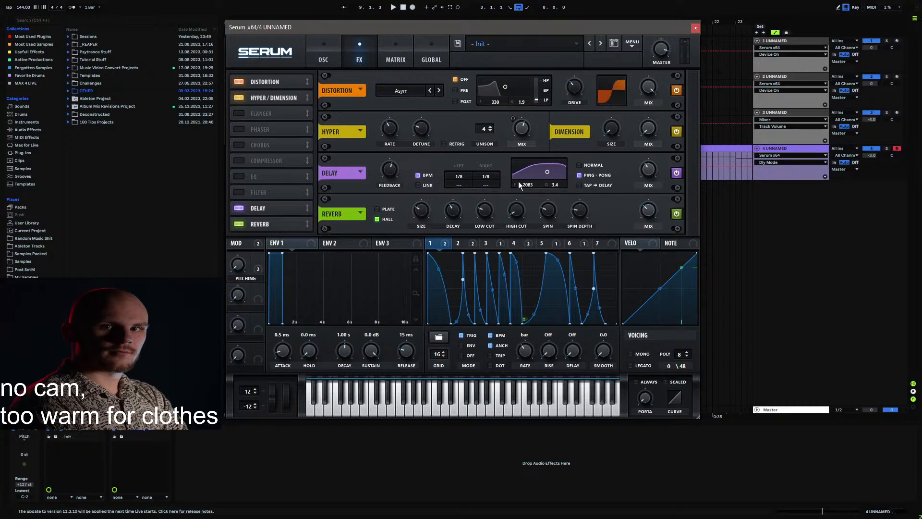
Step: Link the delay's left and right times, try different time offsets, and set the offset to 1
left_click(424, 186)
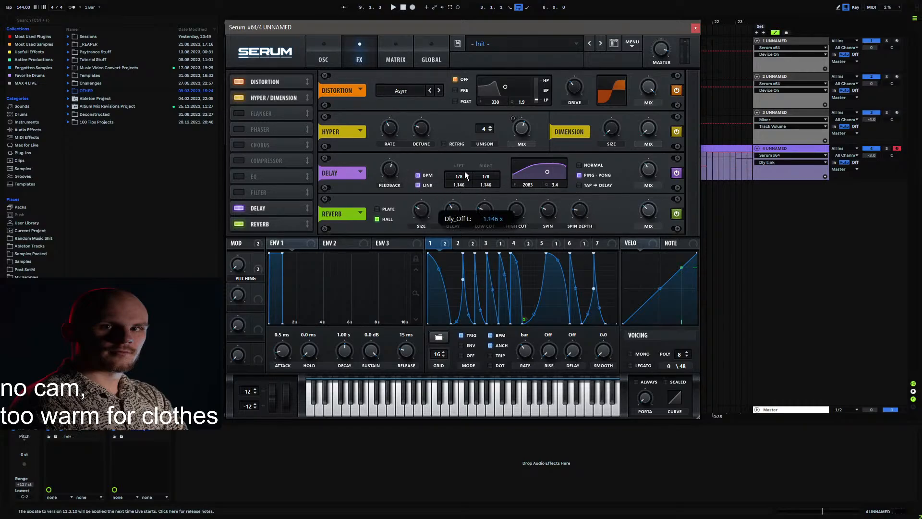
left_click_drag(469, 142, 470, 125)
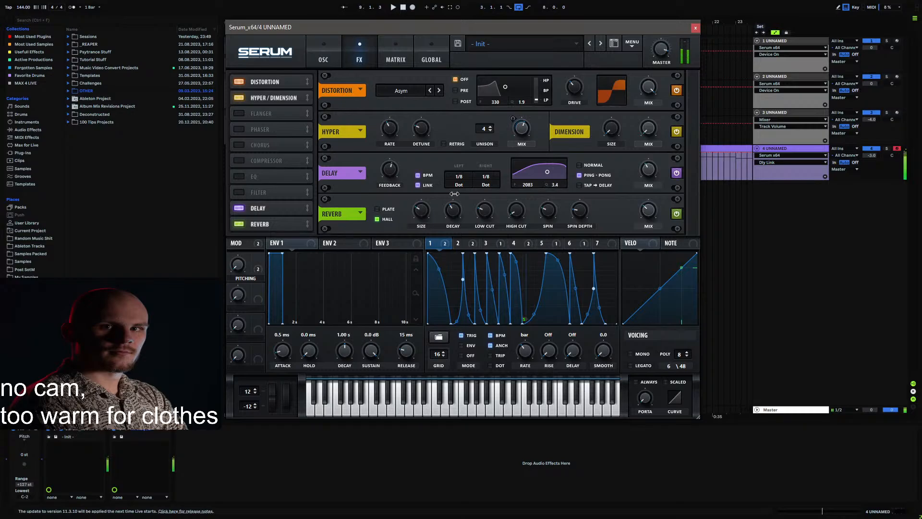
left_click_drag(460, 187, 465, 252)
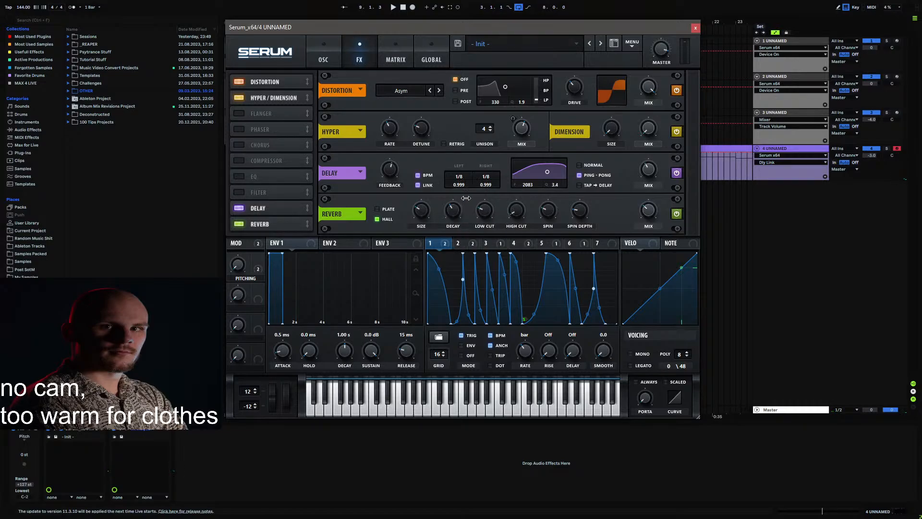
double_click(461, 185)
type("1")
Step: Turn the delay and reverb mix down to zero and assign Macro 4 to both, with a reverb amount of about 27
left_click_drag(646, 212, 645, 245)
left_click_drag(644, 174, 641, 206)
left_click_drag(260, 350, 647, 170)
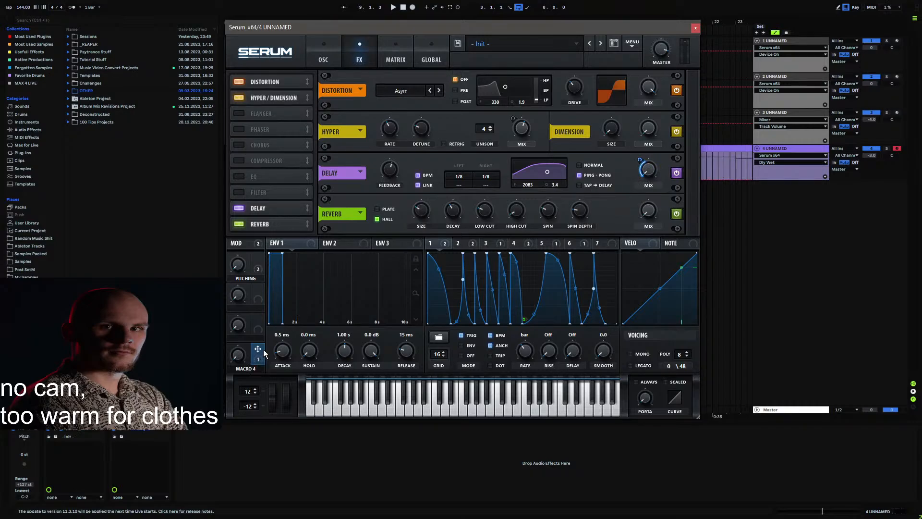
left_click_drag(639, 211, 646, 211)
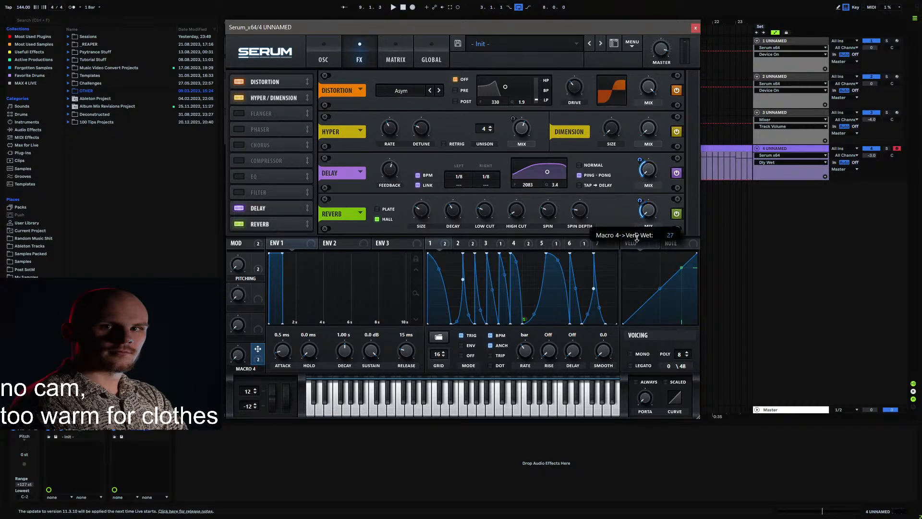
left_click_drag(237, 356, 241, 284)
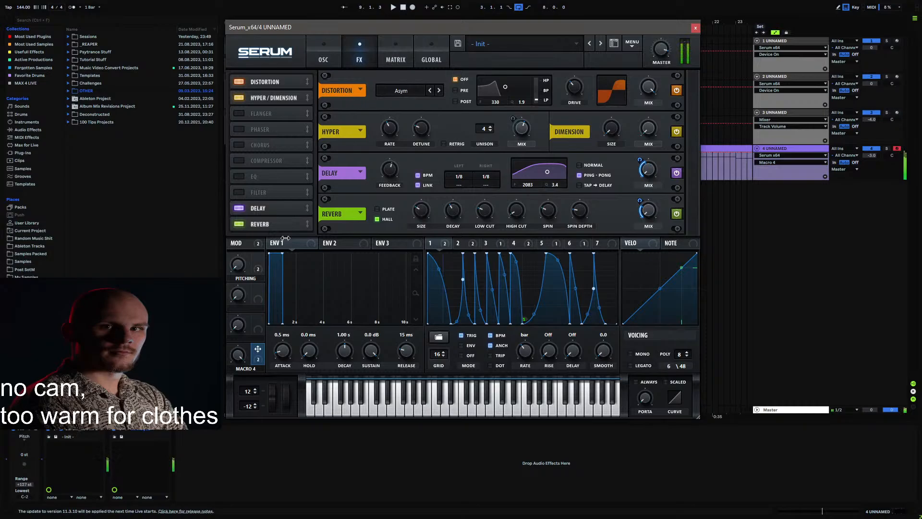
Step: Rename Macro 4 as Ambience
double_click(253, 368)
type("Am")
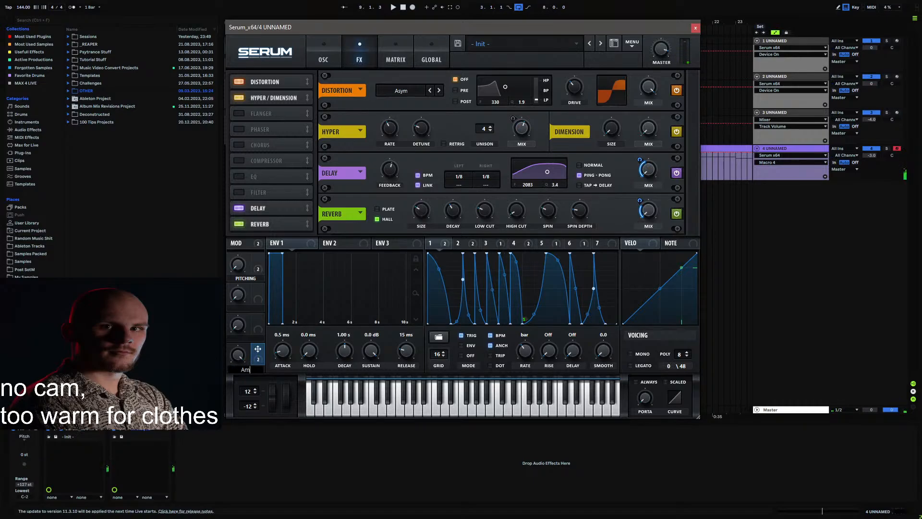
type("bience")
key("Return")
Step: Add a high-passed Chorus right after Hyper/Dimension, with raised feedback and mix and a depth of about 3.1 ms
left_click(239, 145)
left_click_drag(296, 148, 295, 115)
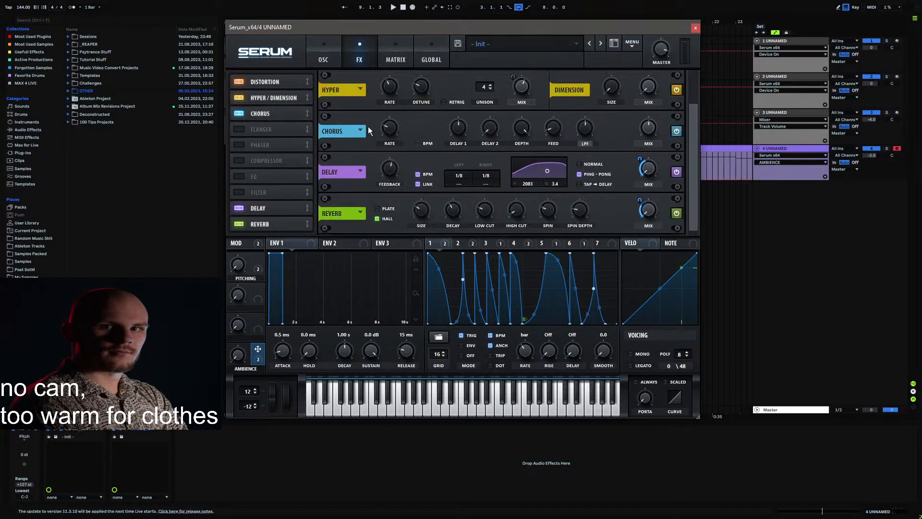
left_click_drag(557, 132, 562, 70)
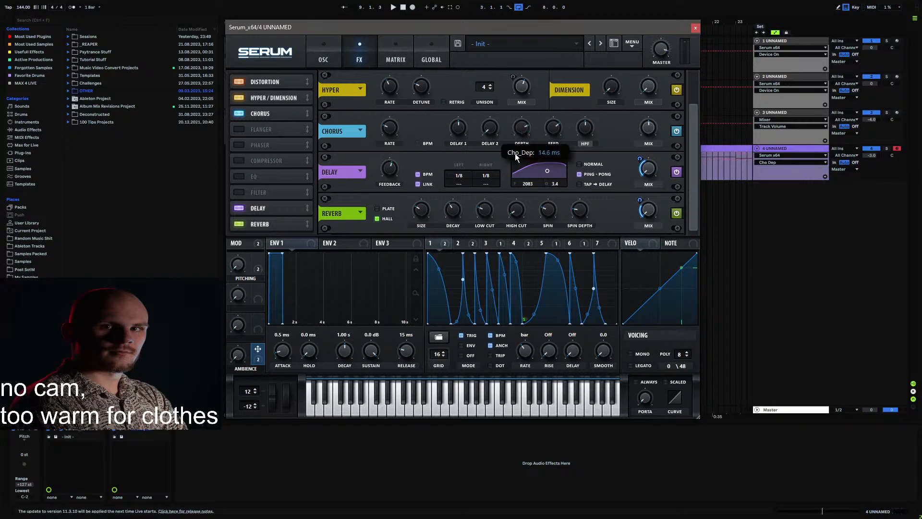
left_click_drag(649, 128, 657, 68)
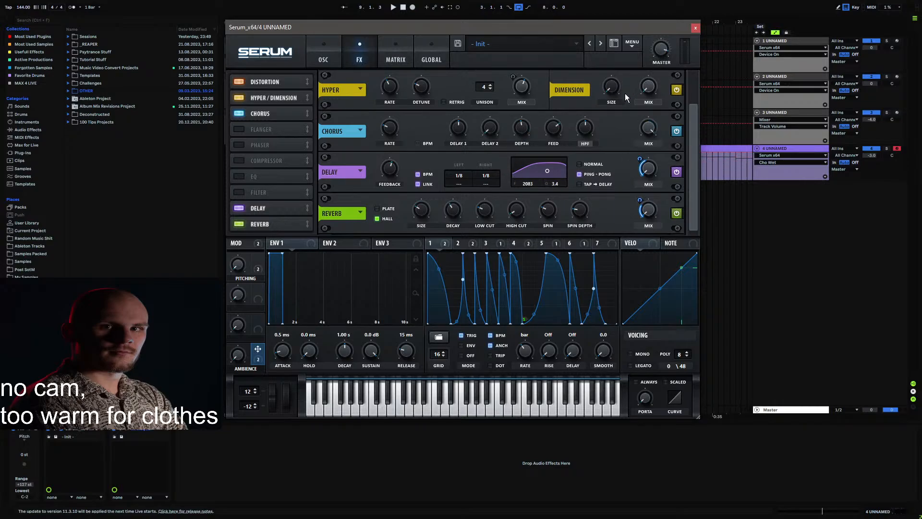
left_click_drag(554, 128, 526, 132)
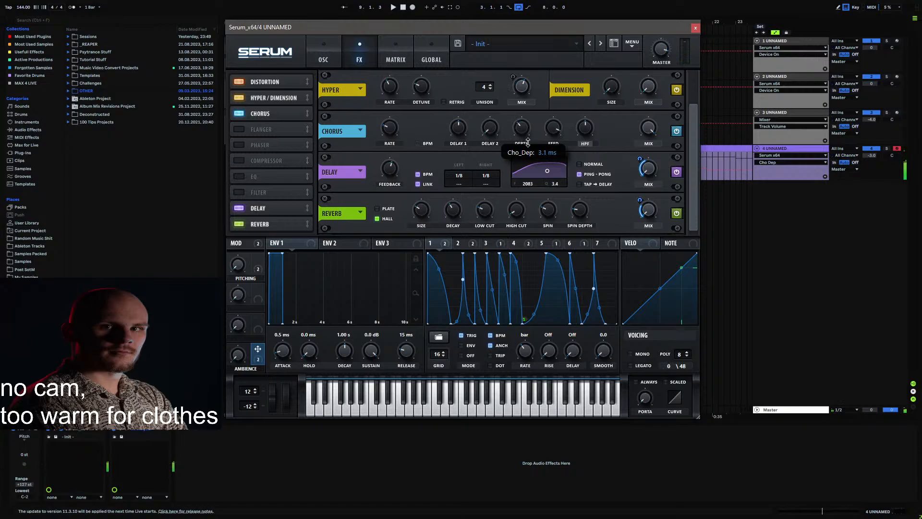
Step: Assign Chaos1 as the modulation source of the chorus depth
left_click(597, 244)
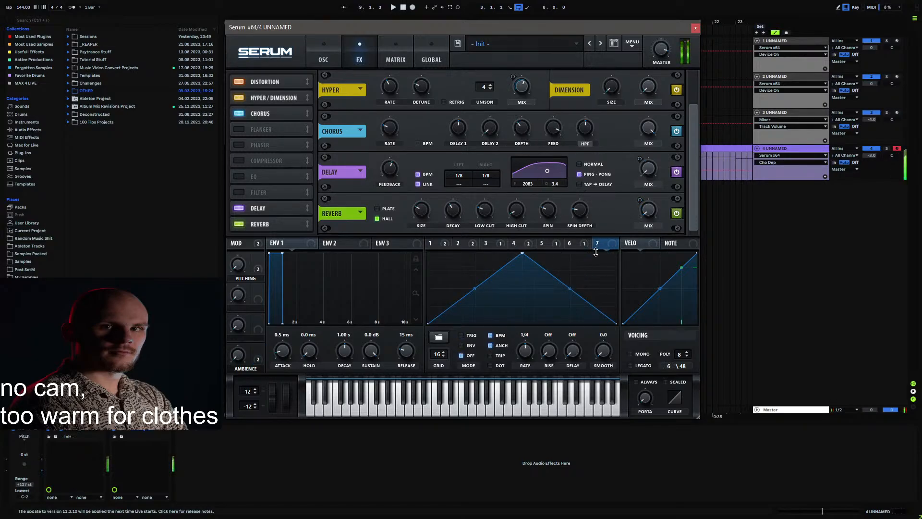
right_click(523, 126)
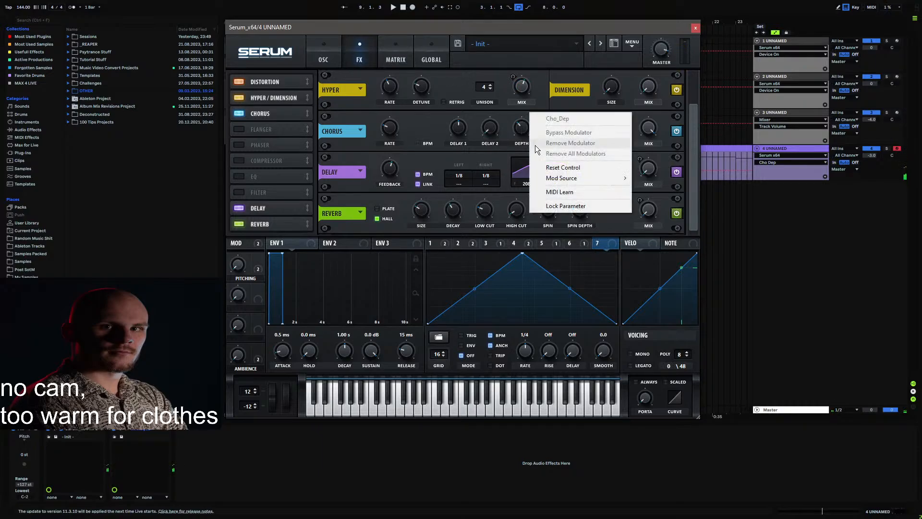
mouse_move(598, 179)
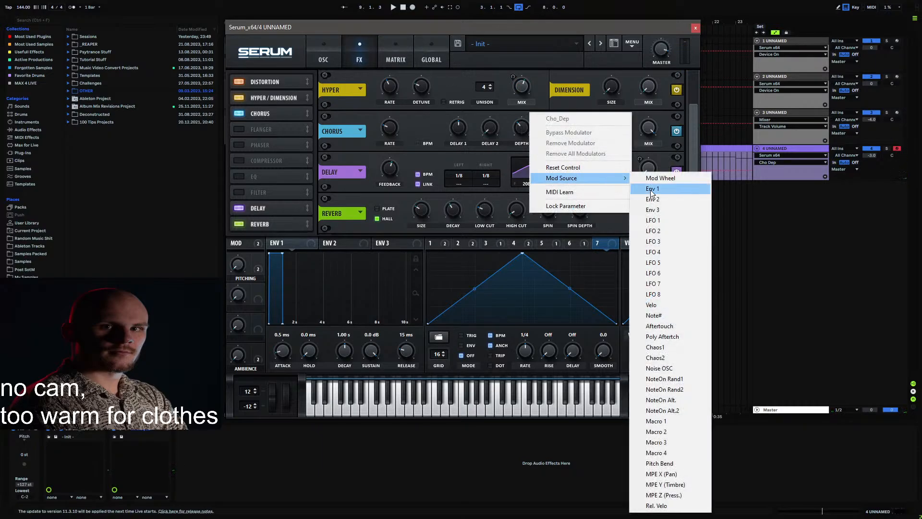
left_click(658, 347)
Step: Turn on BPM sync for Chaos 1 and raise its rate
left_click(432, 58)
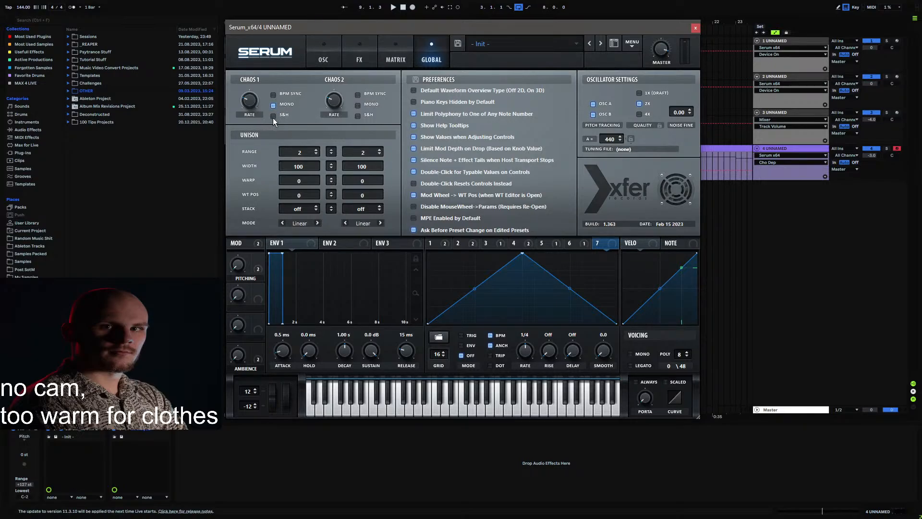
left_click(250, 100)
left_click(273, 94)
mouse_move(254, 97)
left_click_drag(260, 91, 271, 79)
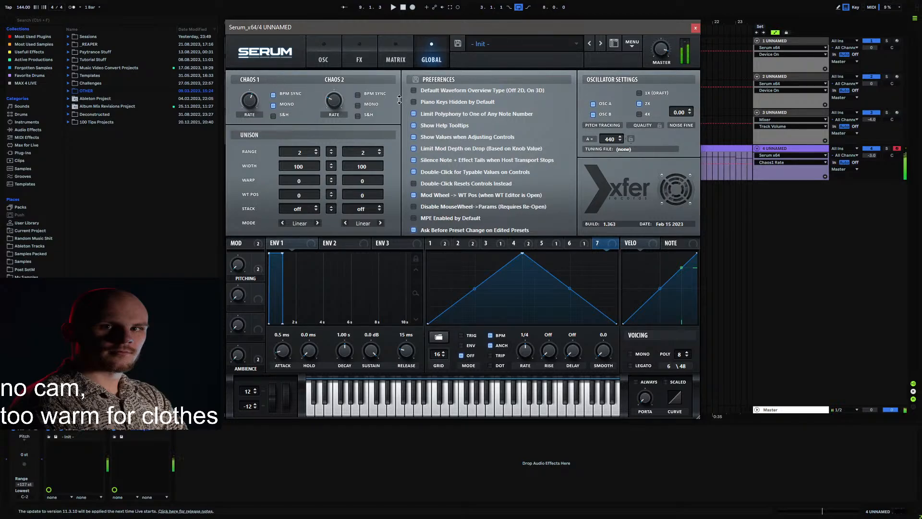
Step: Modulate the chorus mix with LFO 1
left_click(328, 58)
left_click(359, 57)
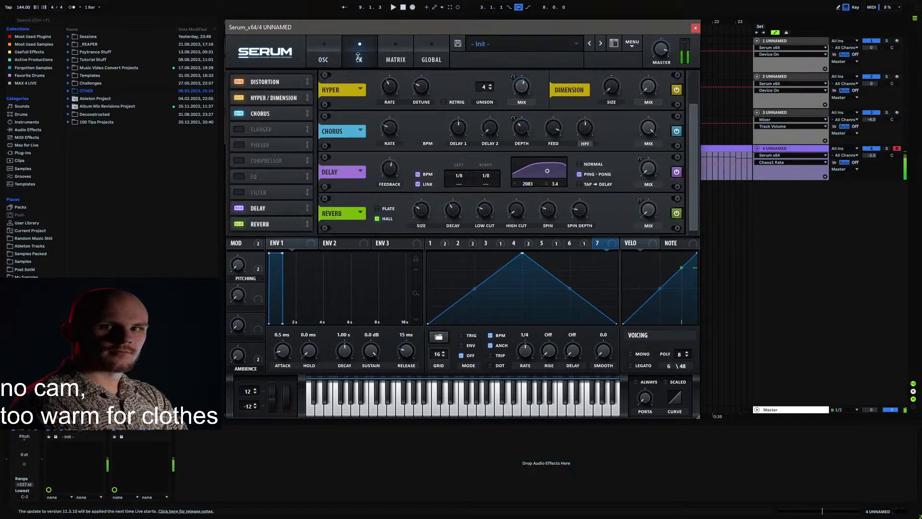
left_click_drag(429, 243, 647, 128)
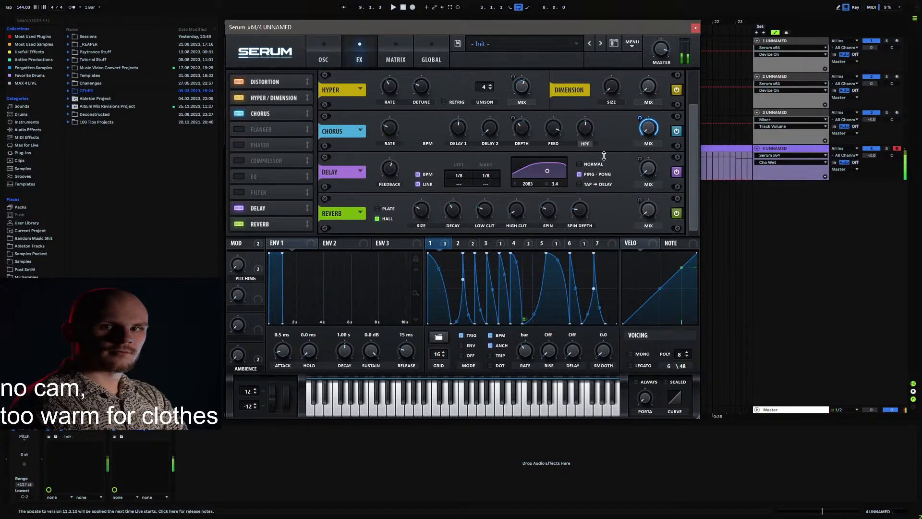
Step: Examine the chaos settings, oscillators, effects and modulation matrix while the patch plays
left_click(433, 59)
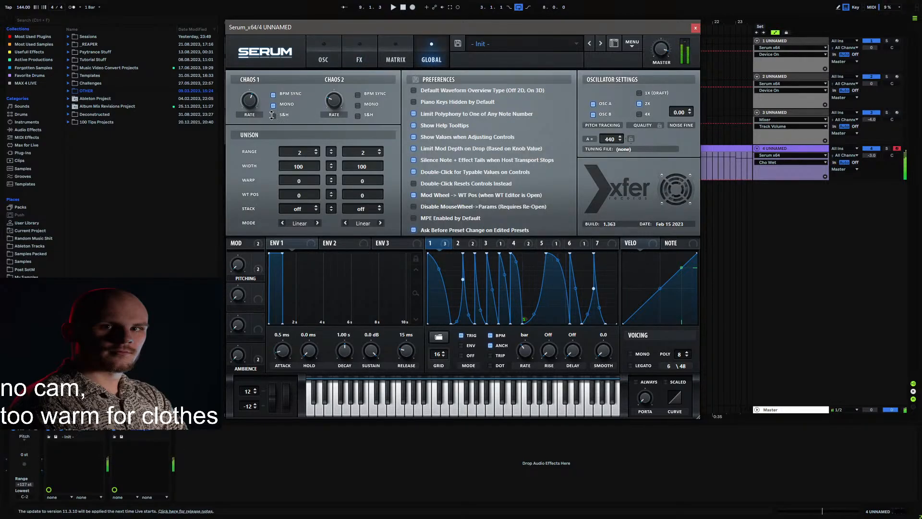
left_click(323, 59)
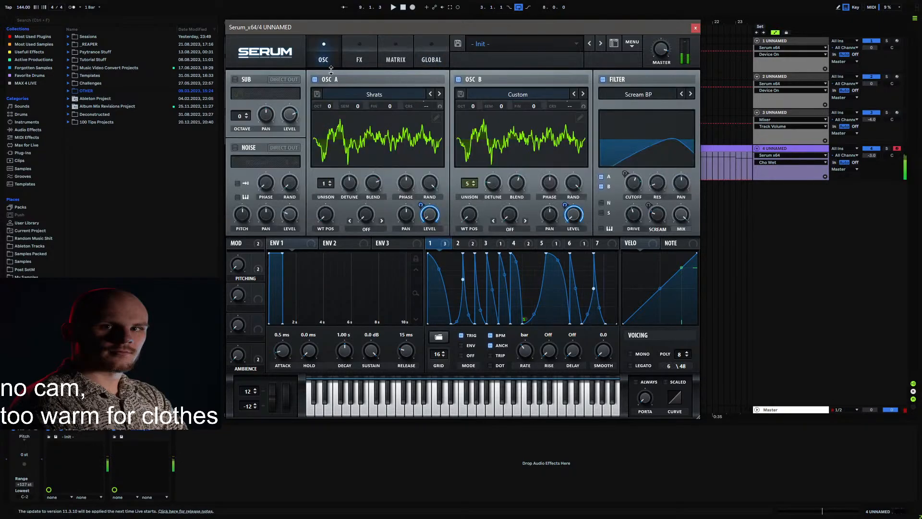
left_click(395, 58)
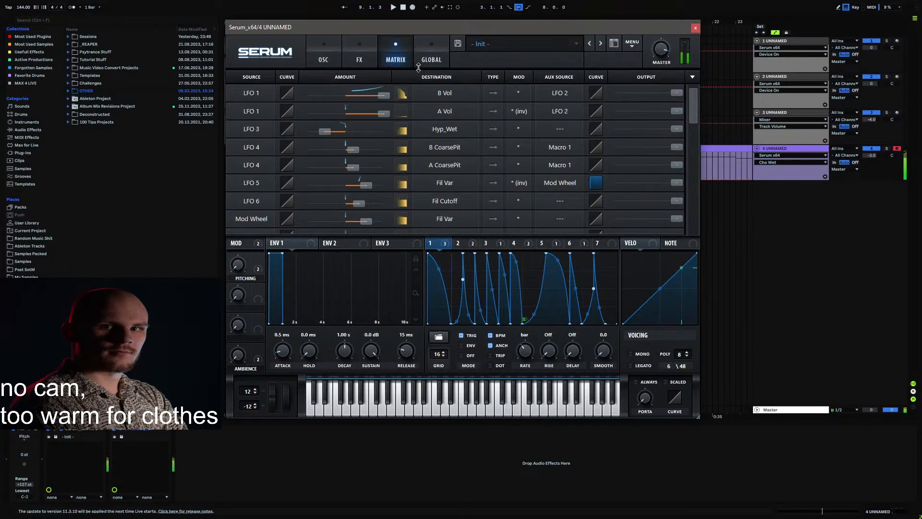
left_click(324, 58)
left_click(426, 61)
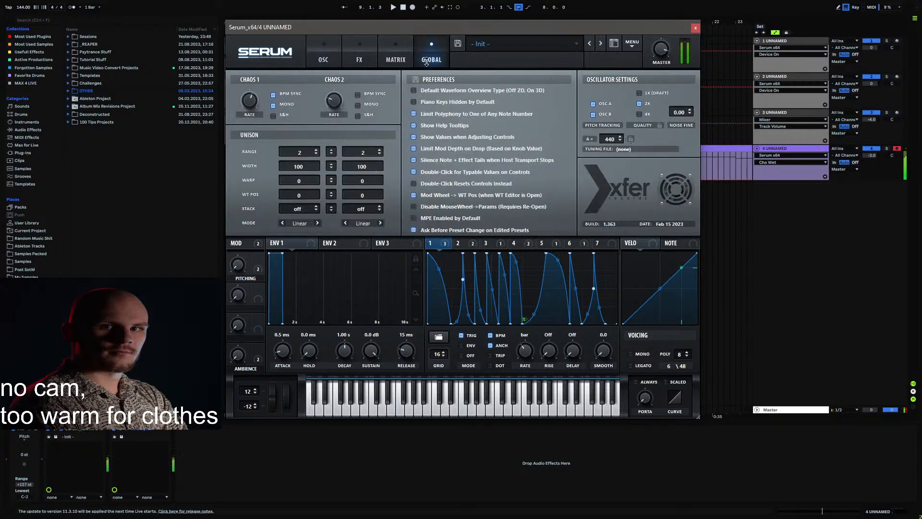
left_click(395, 59)
left_click(360, 58)
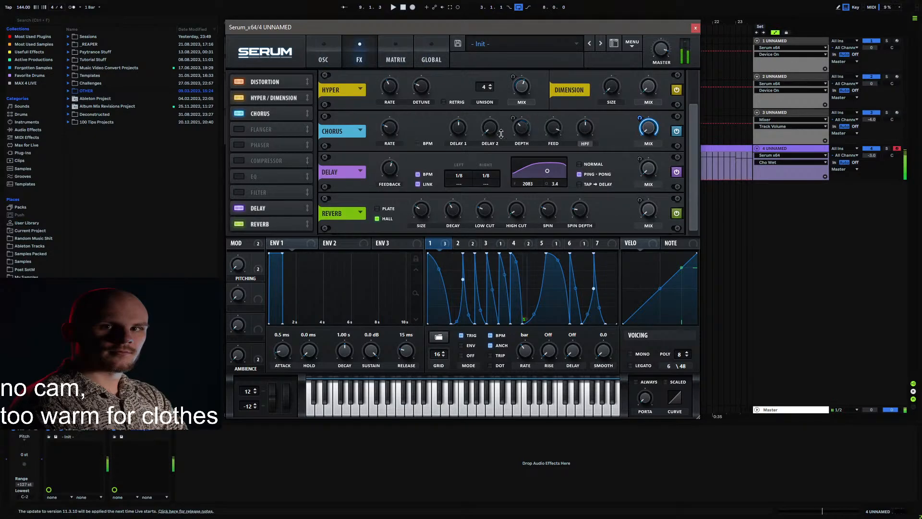
left_click(395, 62)
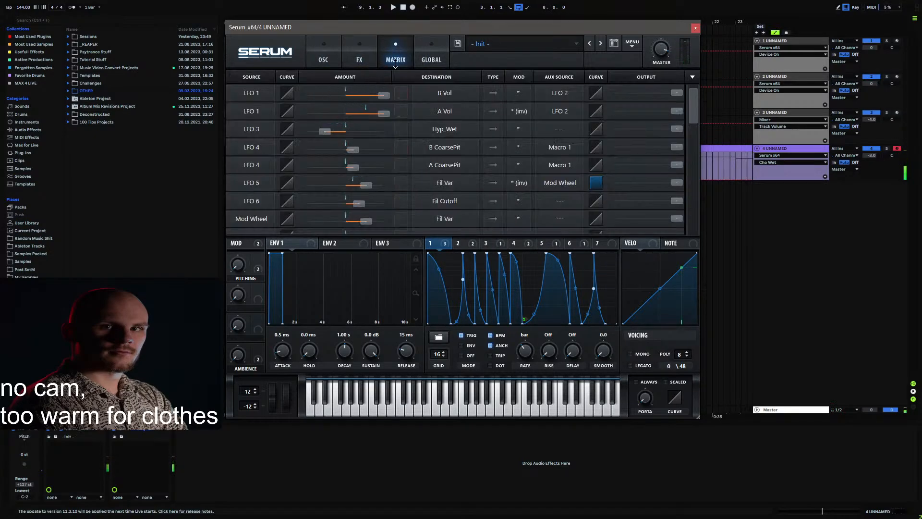
Step: Lower the Chaos 1 rate
left_click(428, 59)
left_click_drag(247, 100, 242, 129)
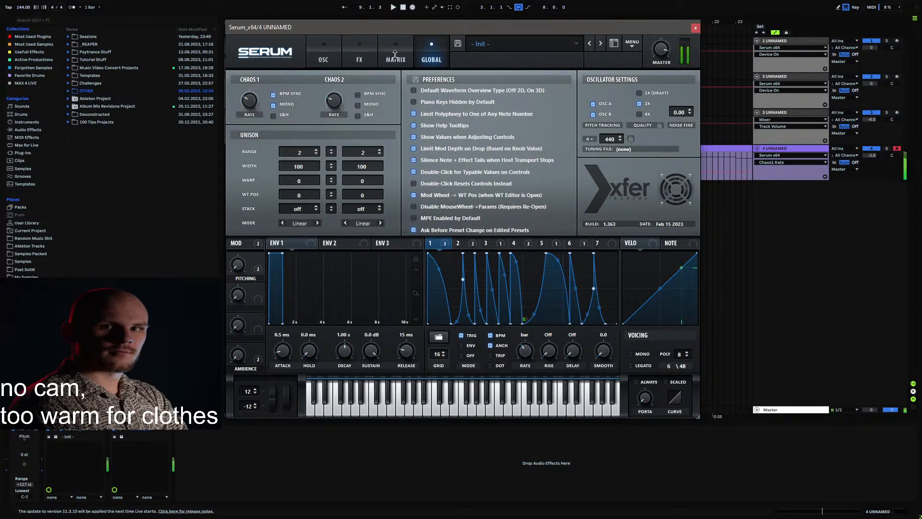
Step: Adjust the Chaos 1 rate, then return to the effects
left_click(395, 60)
left_click(359, 60)
left_click(430, 58)
left_click_drag(261, 103, 264, 81)
left_click(353, 58)
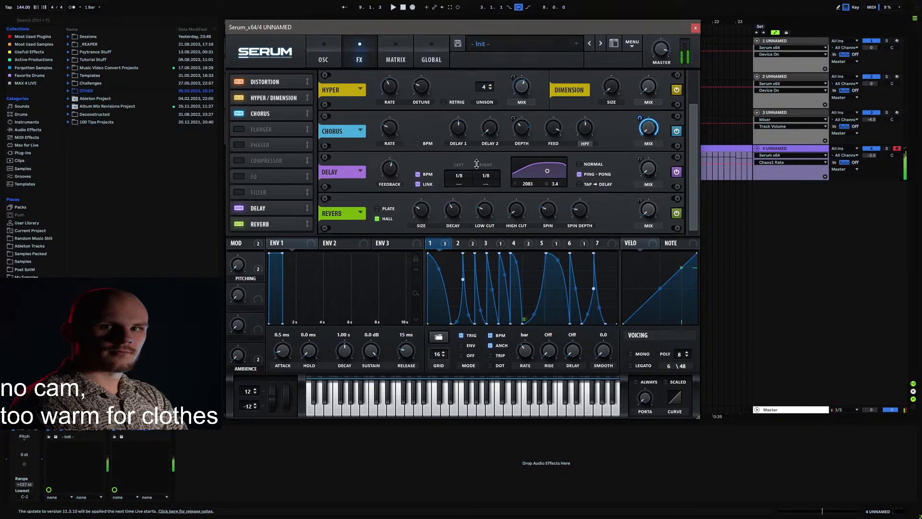
Step: Raise the chorus mix to maximum, remove its LFO 1 modulation and assign LFO 1 to the chorus feedback instead
left_click_drag(652, 133, 667, 27)
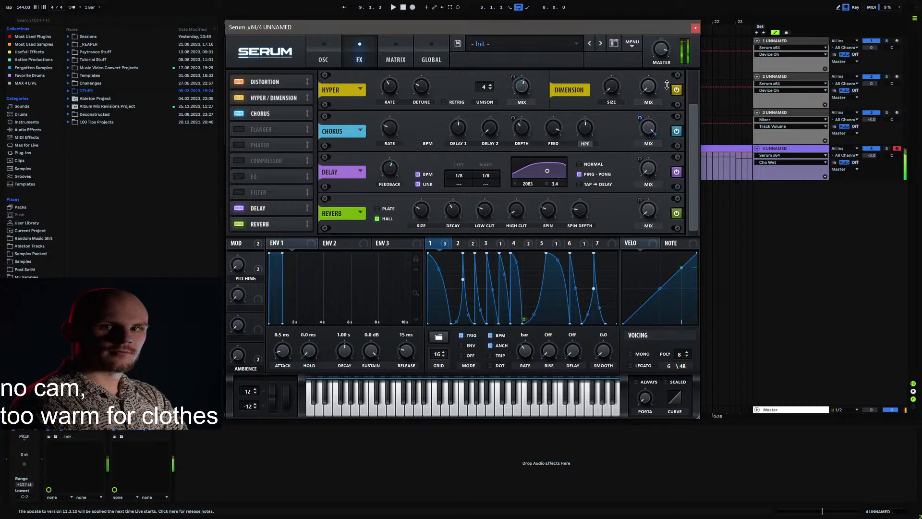
right_click(654, 131)
left_click(688, 159)
left_click(555, 130)
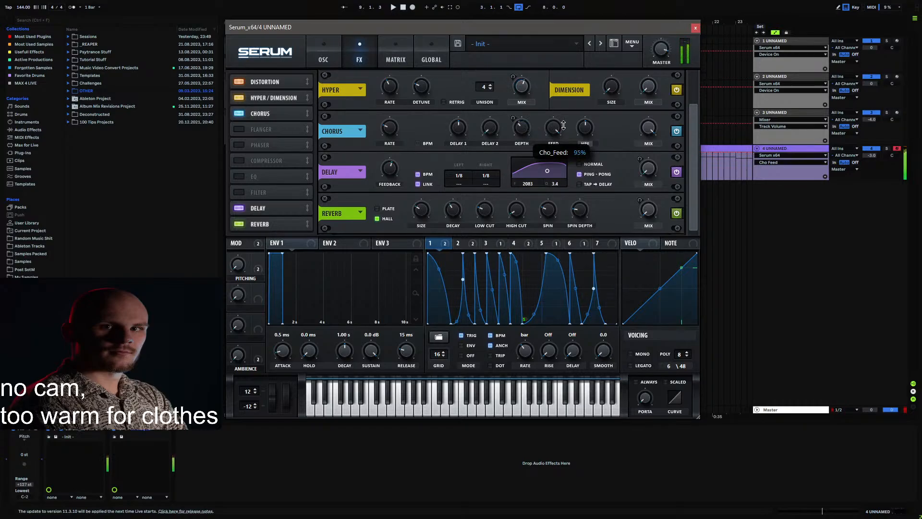
left_click_drag(445, 243, 553, 127)
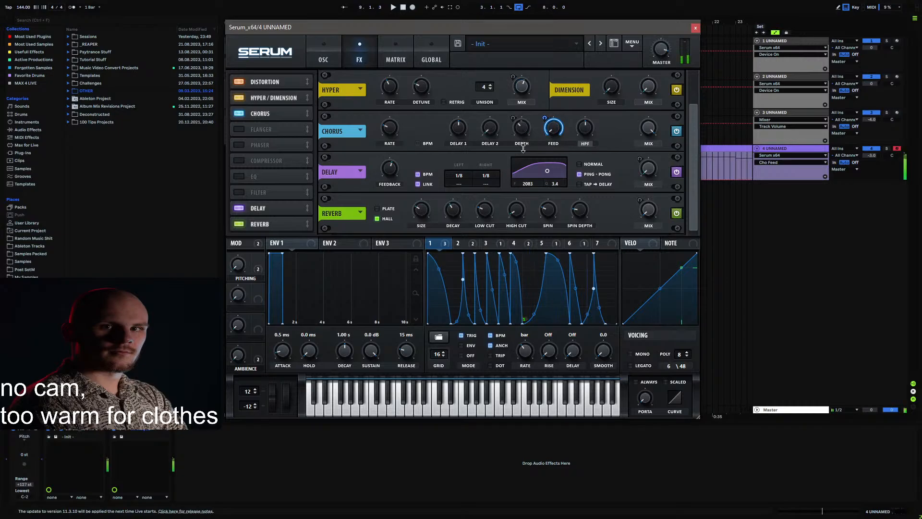
Step: Adjust the chorus Delay 2 and feedback, and lower the chorus high-pass filter
left_click_drag(492, 135, 497, 129)
left_click_drag(581, 127, 565, 194)
mouse_move(554, 134)
left_mouse_down()
mouse_move(546, 115)
mouse_move(541, 136)
left_mouse_up()
Step: Lower the chorus mix to minimum, control it with Macro 2, and name that macro Glitch effect
left_click(649, 126)
left_click_drag(623, 162, 648, 127)
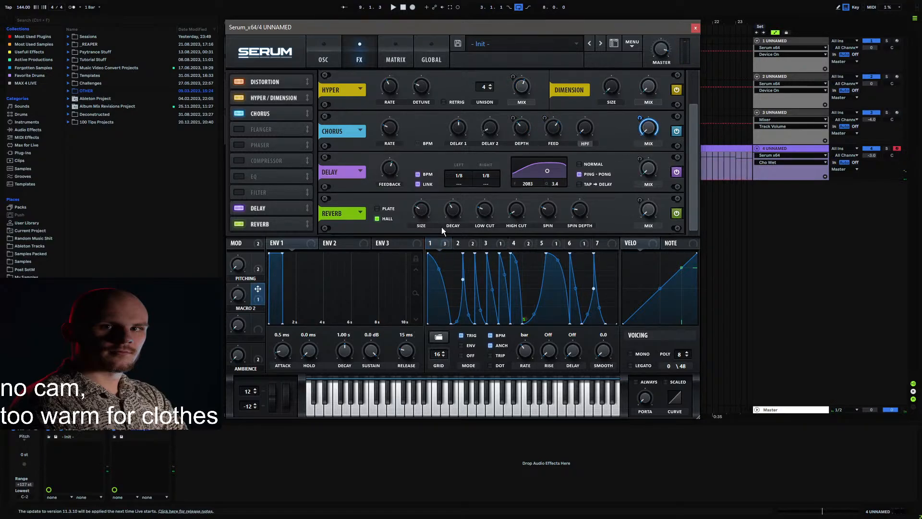
double_click(253, 308)
type("Glitch effect")
key("Return")
left_click_drag(238, 292, 300, 147)
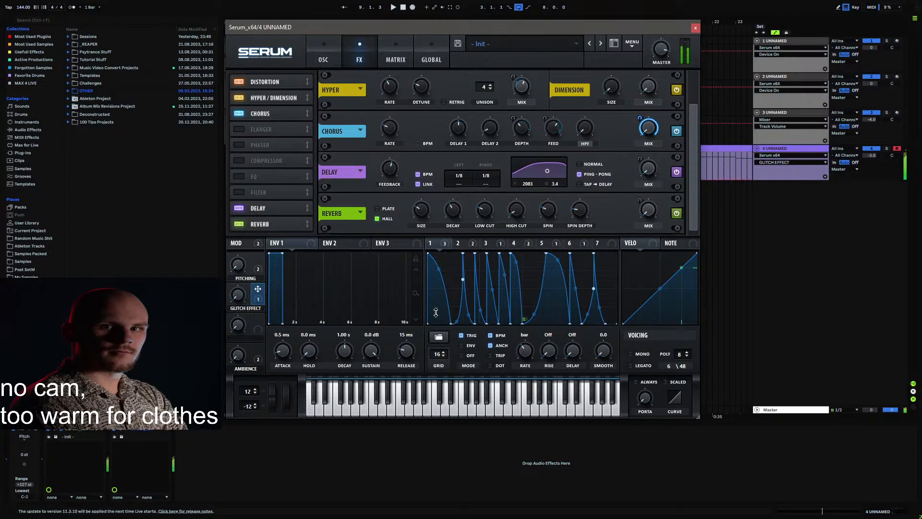
Step: Add the compressor directly before the delay, shorten its attack, and set its threshold to -20.2 dB
left_click(261, 160)
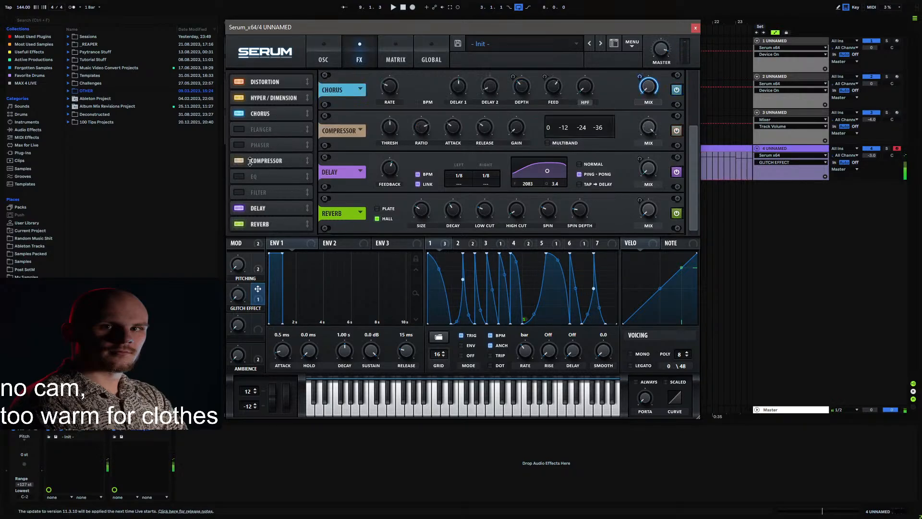
left_click_drag(261, 161, 287, 192)
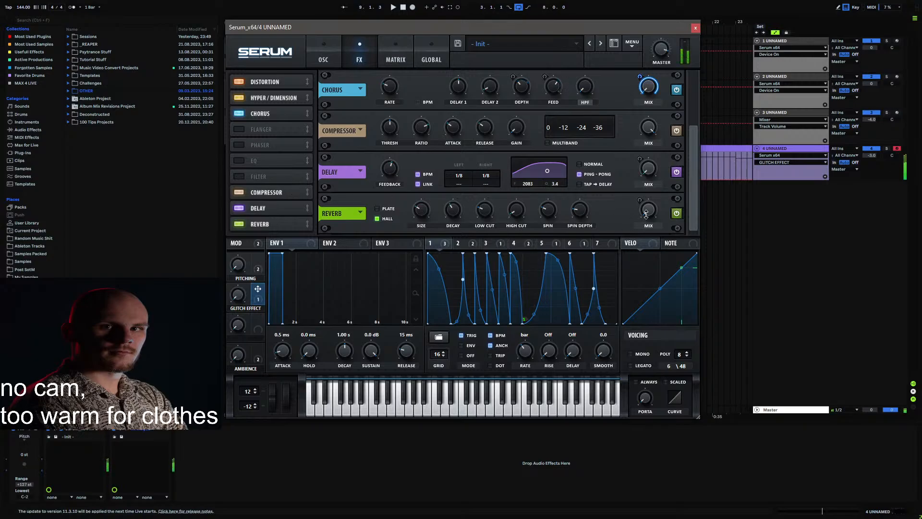
left_click(398, 127)
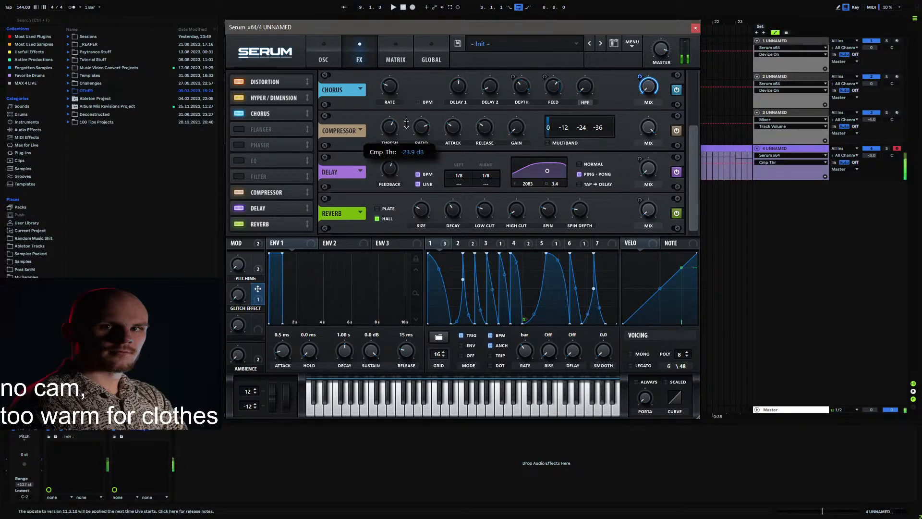
left_click_drag(453, 127, 455, 176)
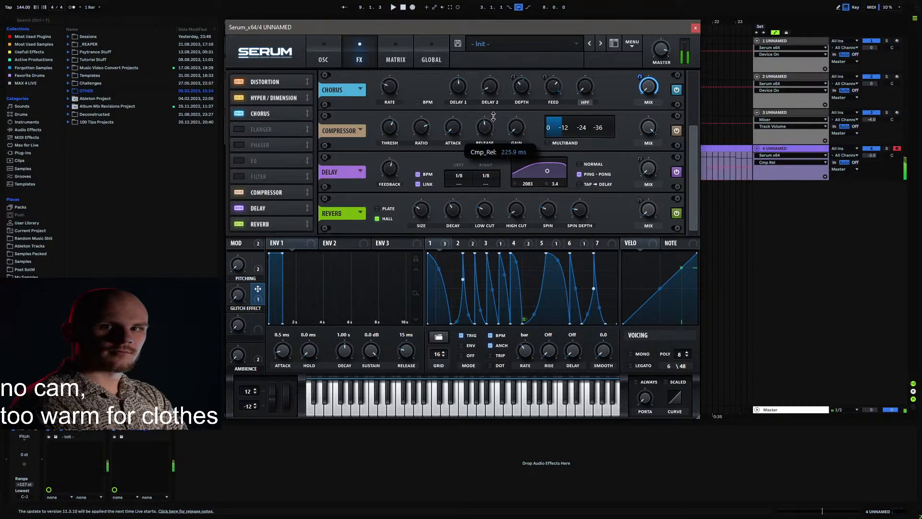
left_click_drag(389, 127, 393, 134)
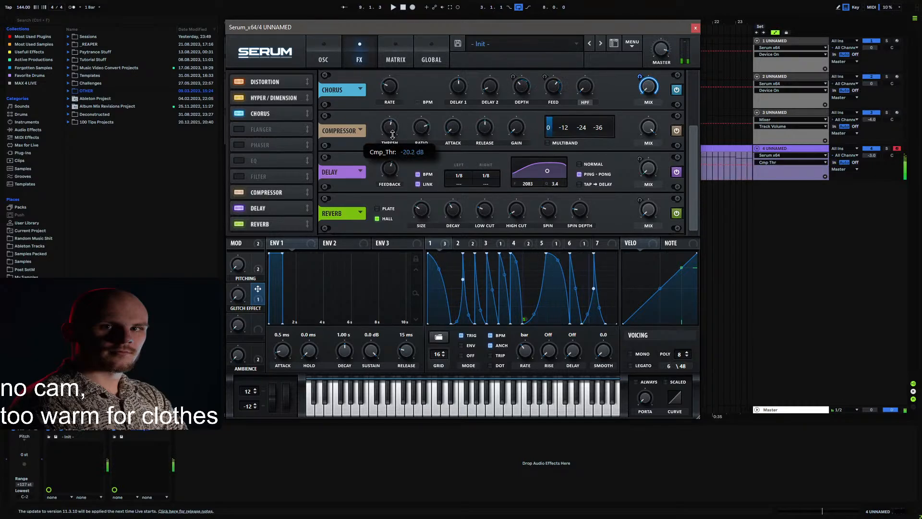
Step: Adjust the compressor gain while testing the Glitch Effect macro
left_click(237, 294)
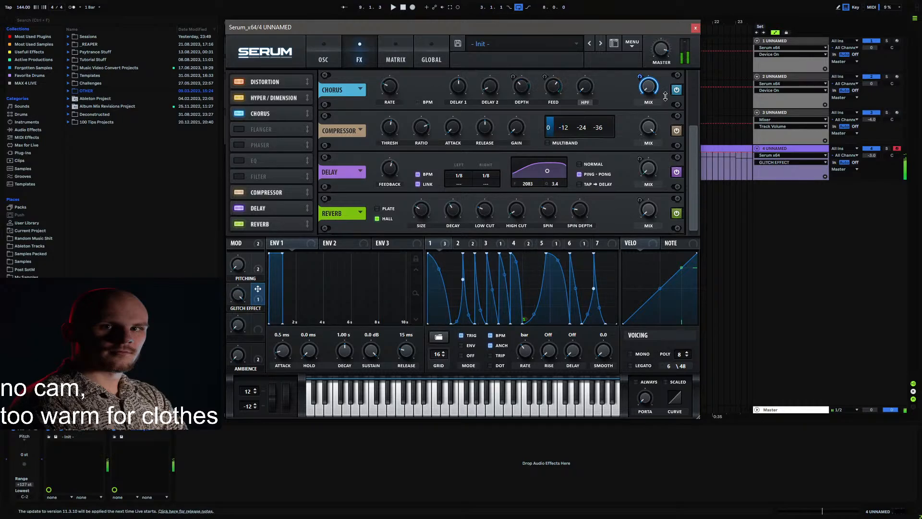
left_click(660, 48)
left_click(517, 127)
left_click(238, 294)
Step: Lower the Dimension size and set the Dimension mix to 61%
scroll(687, 168, "up", 3)
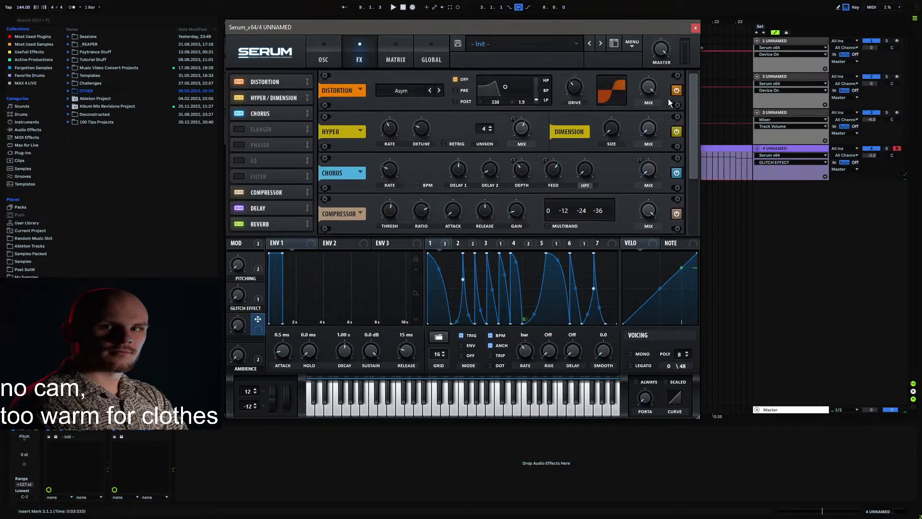
left_click_drag(649, 137, 650, 135)
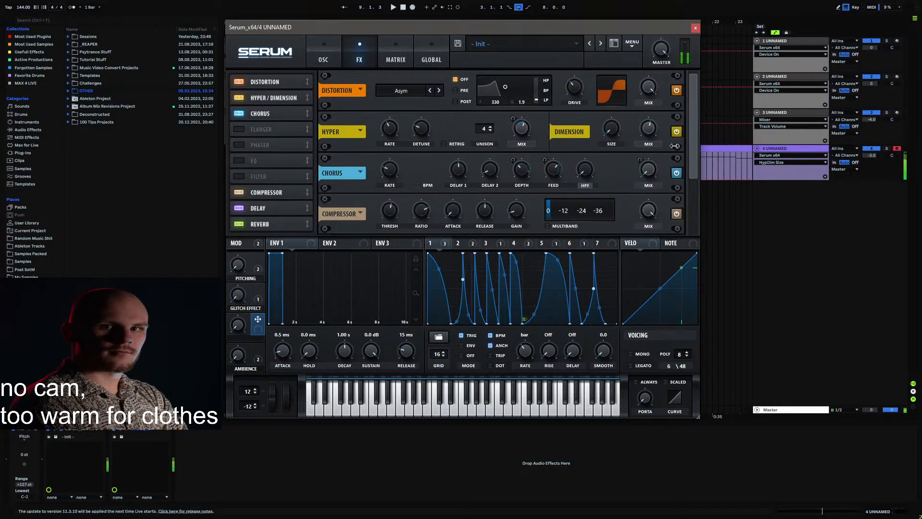
left_click(650, 130)
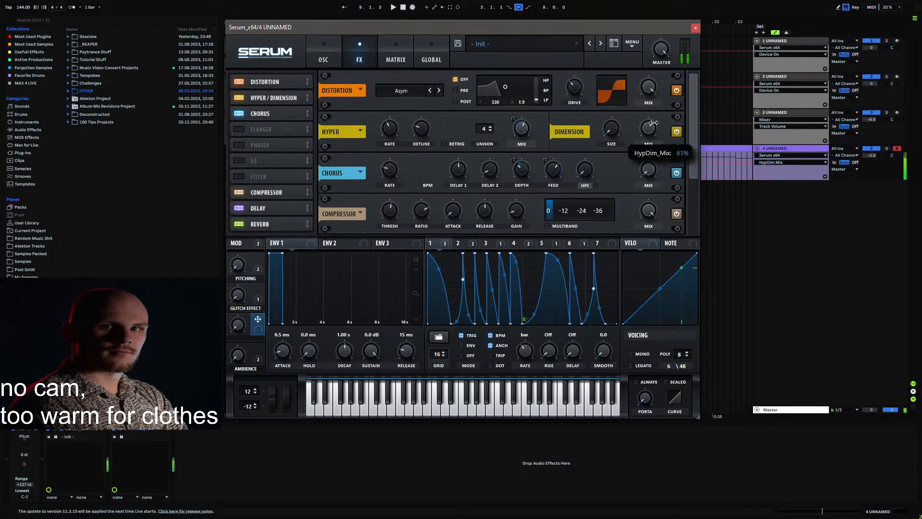
Step: Set oscillator A to 2 unison voices and reduce its detune
left_click(323, 57)
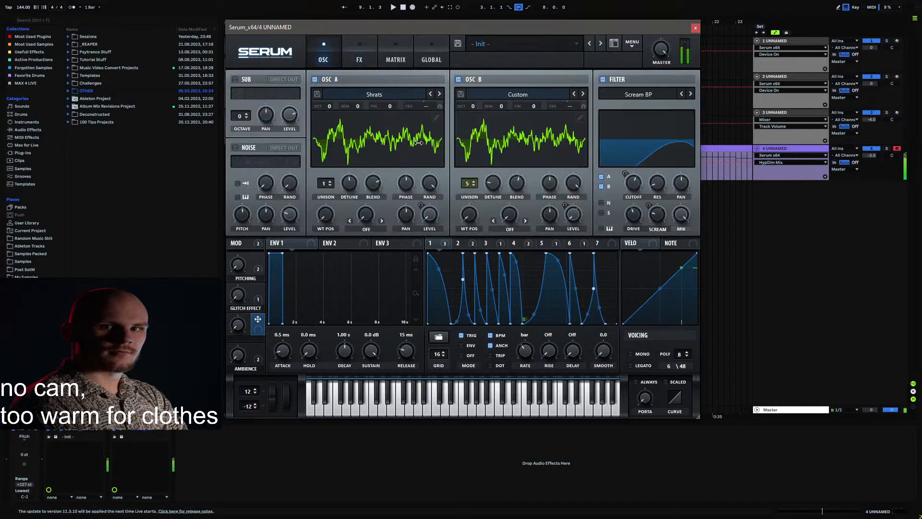
left_click(330, 181)
left_click_drag(347, 185, 338, 220)
Step: Adjust oscillator B's unison blend and raise it to 11 unison voices
left_click_drag(493, 182, 525, 178)
left_click(474, 181)
left_click(475, 181)
left_click(474, 181)
left_click(474, 181)
left_click(475, 181)
left_click(474, 182)
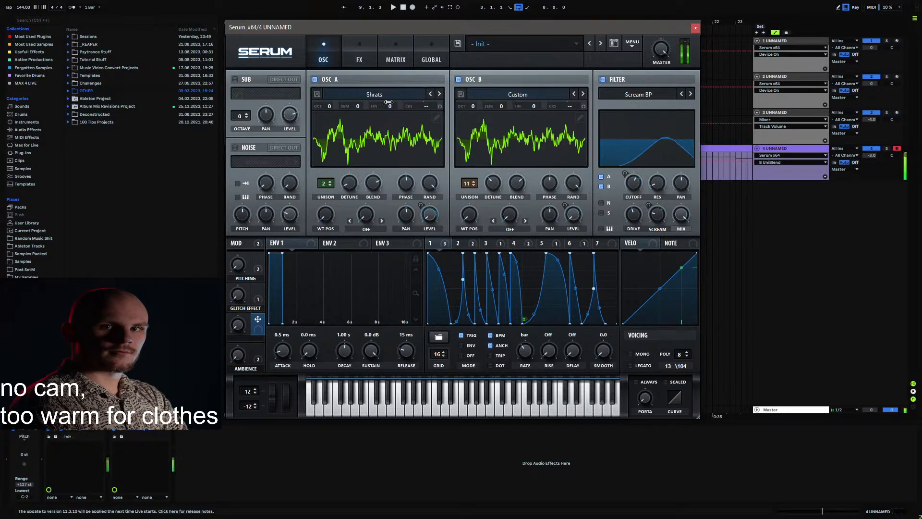
Step: Set the unison width of oscillator A to 50
left_click(431, 60)
left_click_drag(318, 176, 307, 178)
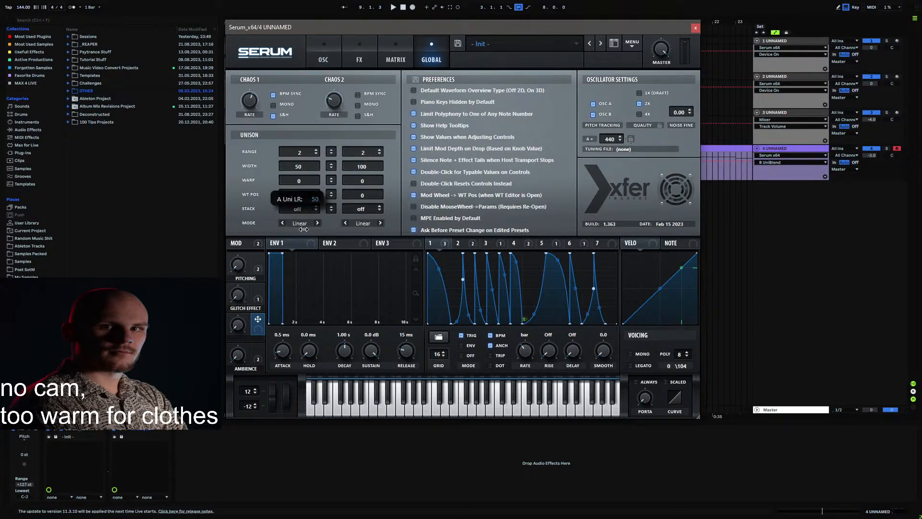
left_click(323, 59)
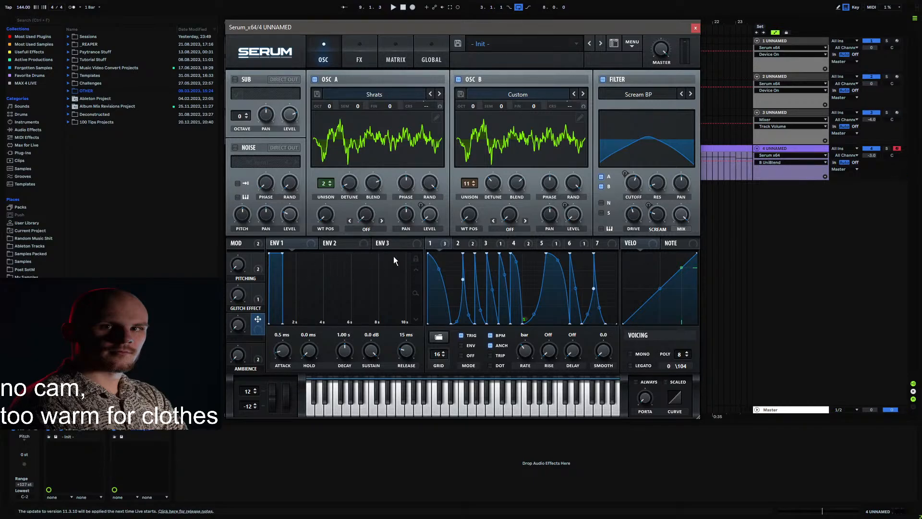
Step: Set the warp mode of both oscillators to Sync (Window 1/2)
left_click(366, 230)
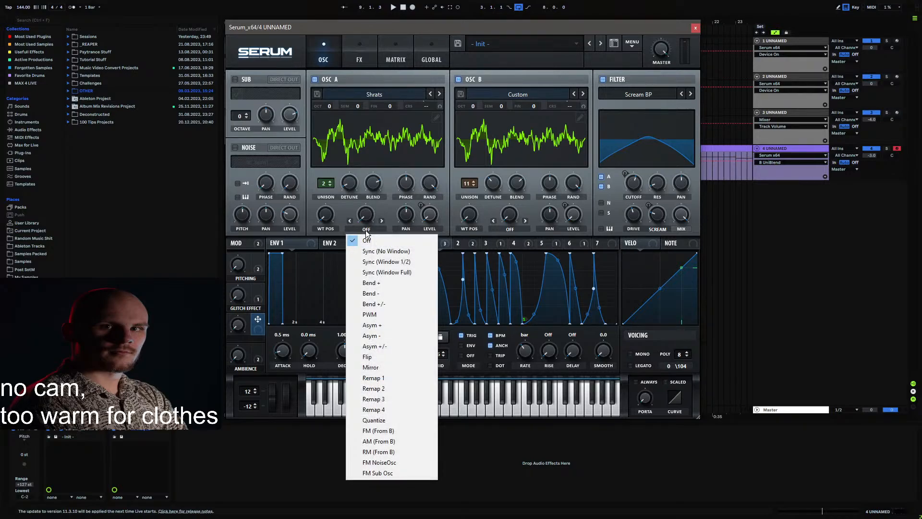
left_click(390, 251)
left_click(505, 232)
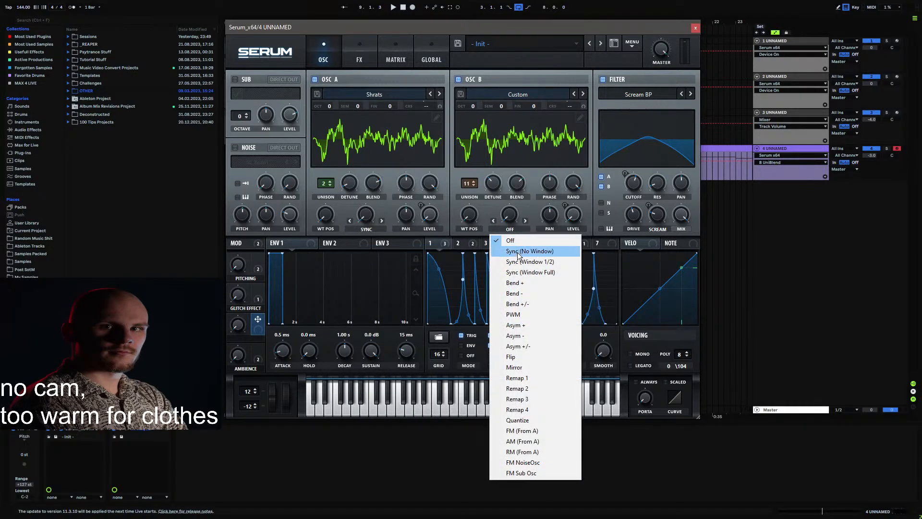
left_click(515, 259)
left_click(372, 229)
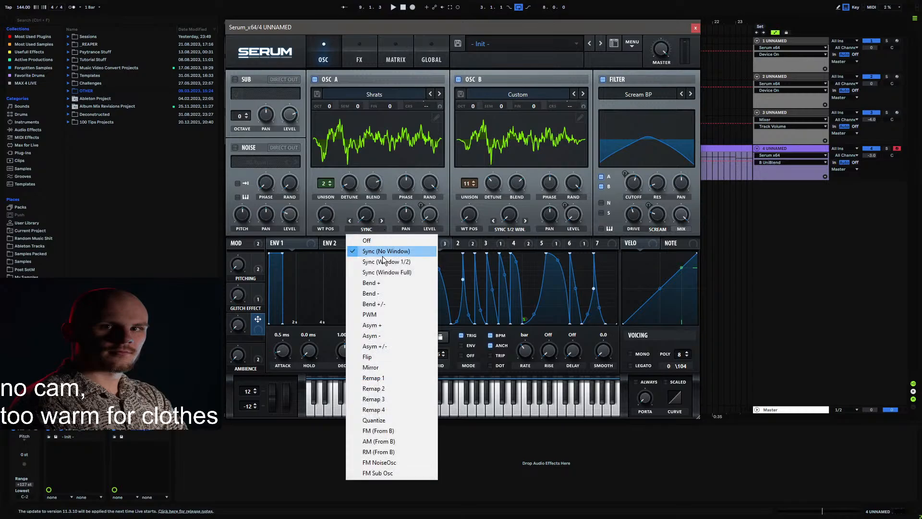
left_click(383, 259)
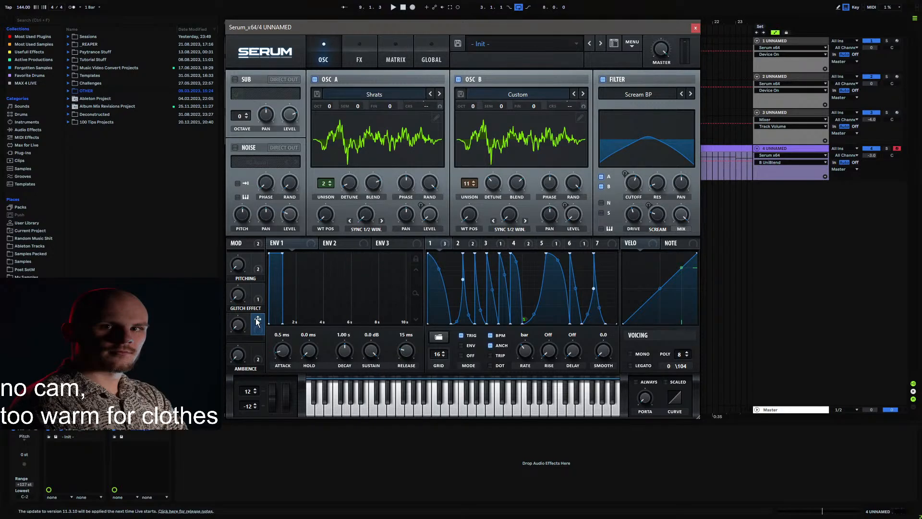
Step: Control the sync warp amount of both oscillators with Macro 3 and rename that macro Tone
left_click_drag(372, 208, 365, 214)
left_click_drag(505, 206, 503, 217)
left_click_drag(238, 326, 259, 281)
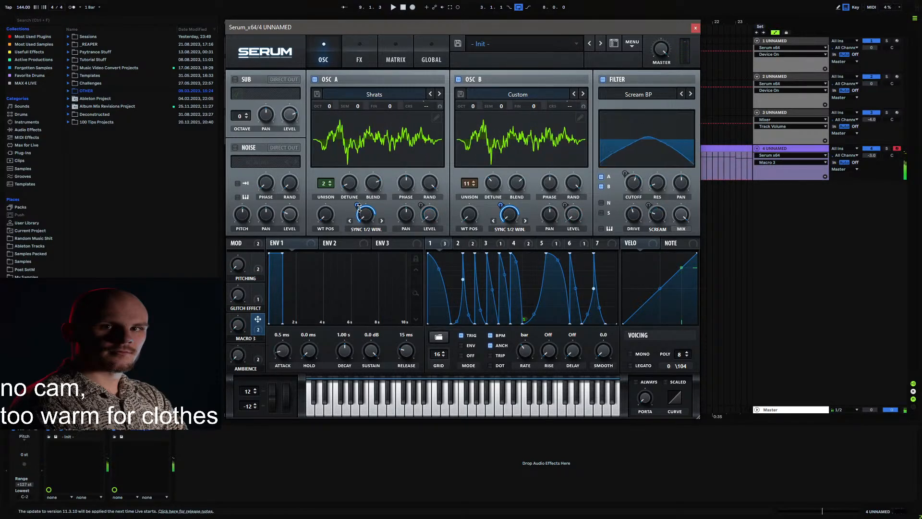
mouse_move(238, 325)
left_mouse_down()
mouse_move(274, 243)
mouse_move(255, 318)
left_mouse_up()
double_click(244, 338)
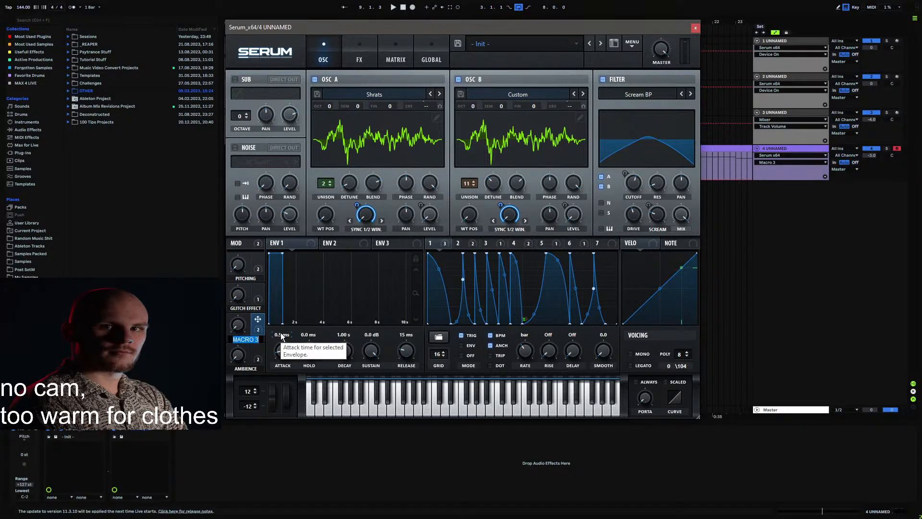
type("Tone")
key("Return")
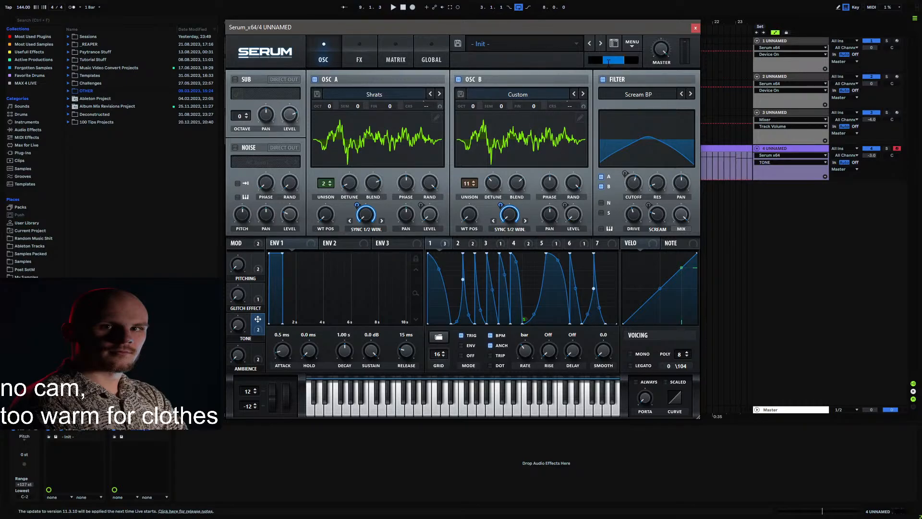
Step: Enter the preset description "Crazy Tonal Sequence (Mod = Peak Filter)" and fill in the author name
mouse_move(527, 60)
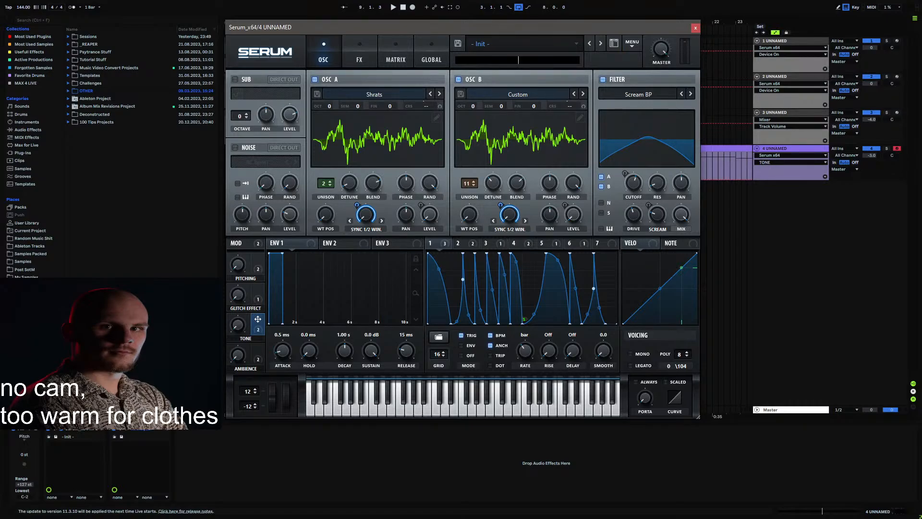
type("Crazy tonal")
key("BackSpace")
key("BackSpace")
key("BackSpace")
key("BackSpace")
key("BackSpace")
key("BackSpace")
type("Tonal Sequence (Mod = ")
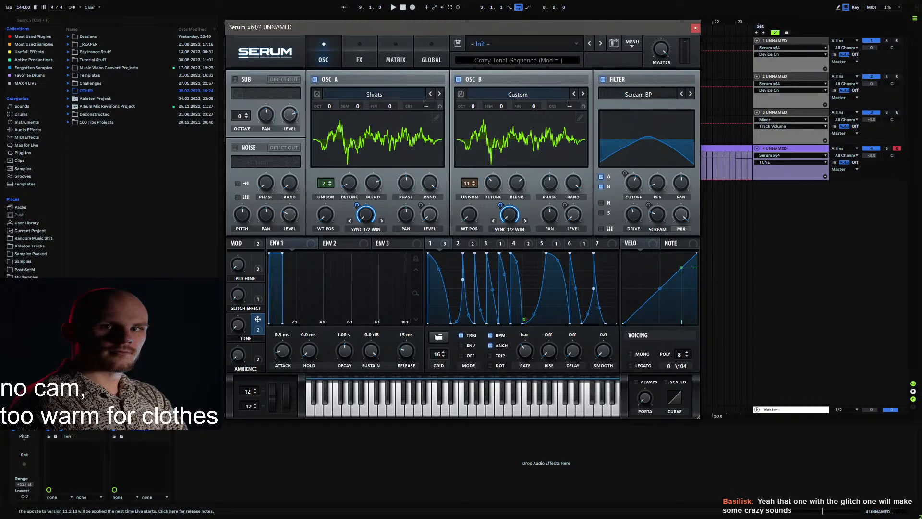
type("peak filter")
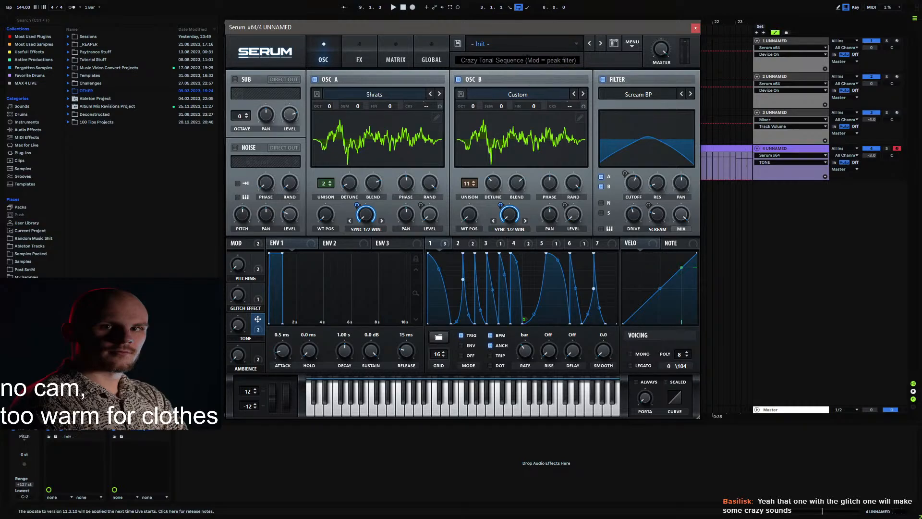
key("BackSpace")
type("F")
key("Delete")
type("P")
left_click(608, 58)
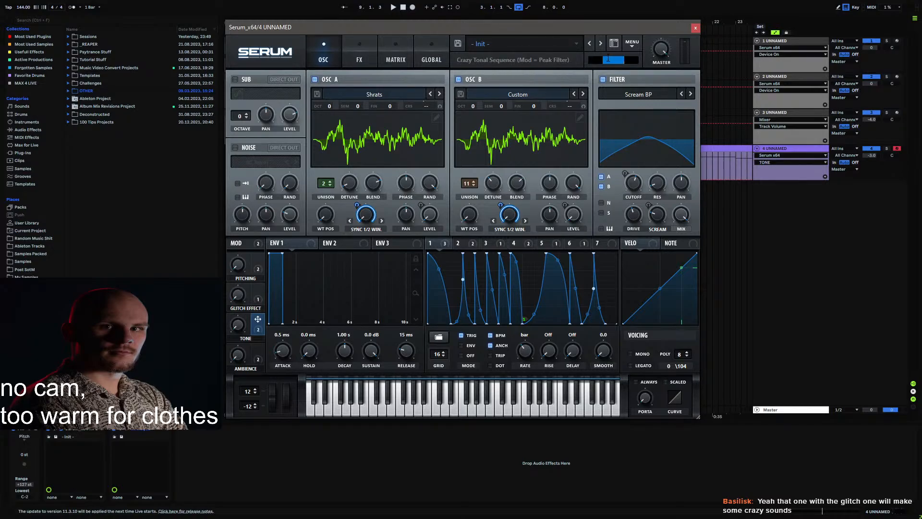
type("Projektor")
Step: Save the patch in the PPE Vol 3 TMP folder as "[SEQ] Glitchy Pitchy"
left_click(458, 43)
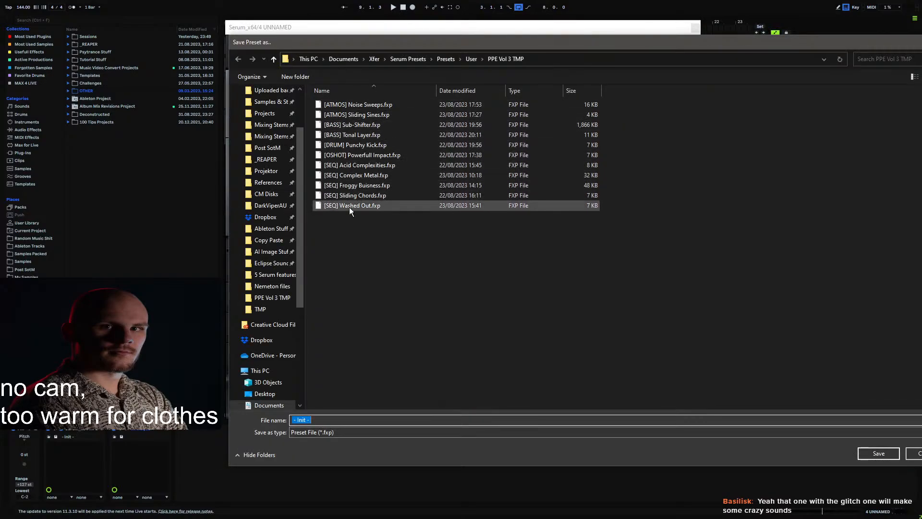
left_click(349, 206)
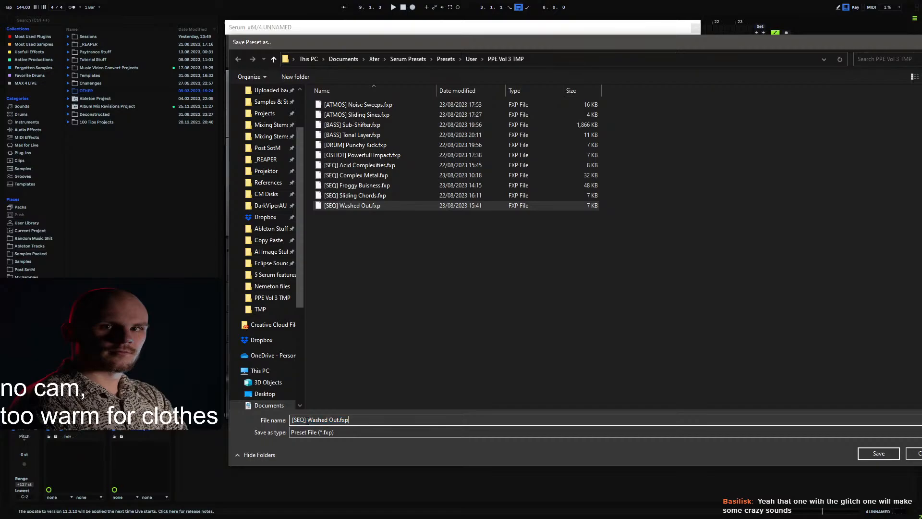
left_click_drag(308, 420, 396, 423)
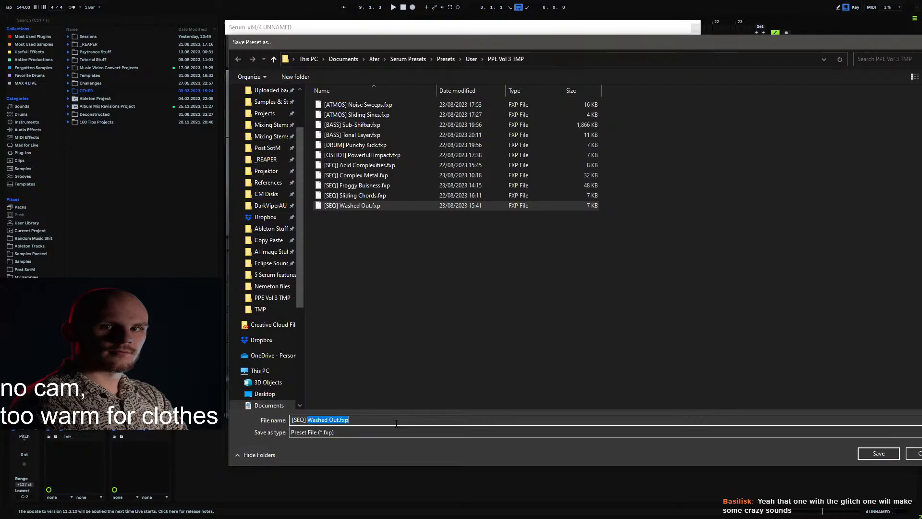
type("Glit")
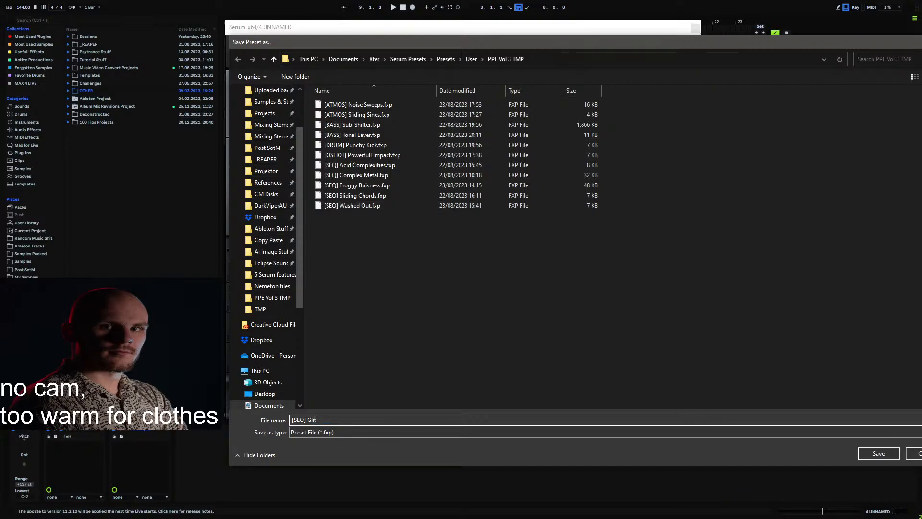
type("chy tones")
left_click_drag(327, 420, 396, 418)
type("Pitchy")
left_click(879, 453)
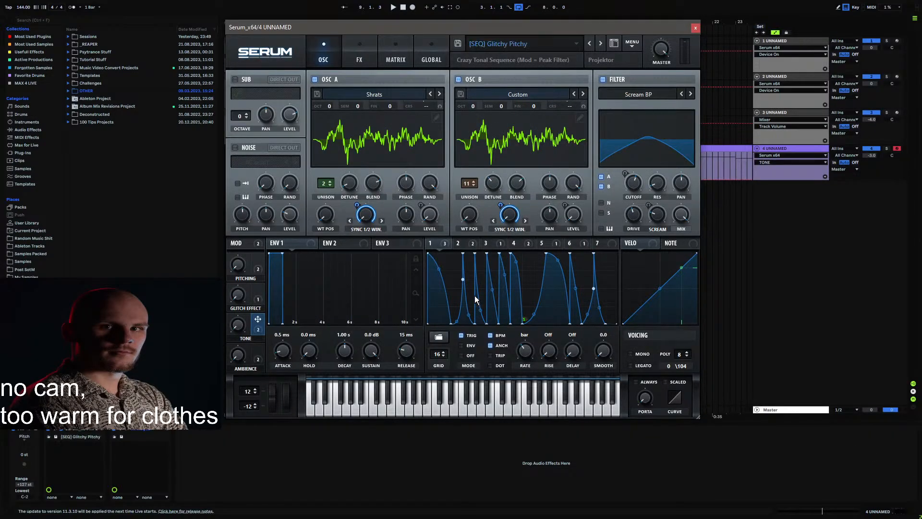
Step: Audition the sequence patch while moving the Glitch Effect and Pitching macros
left_click(237, 294)
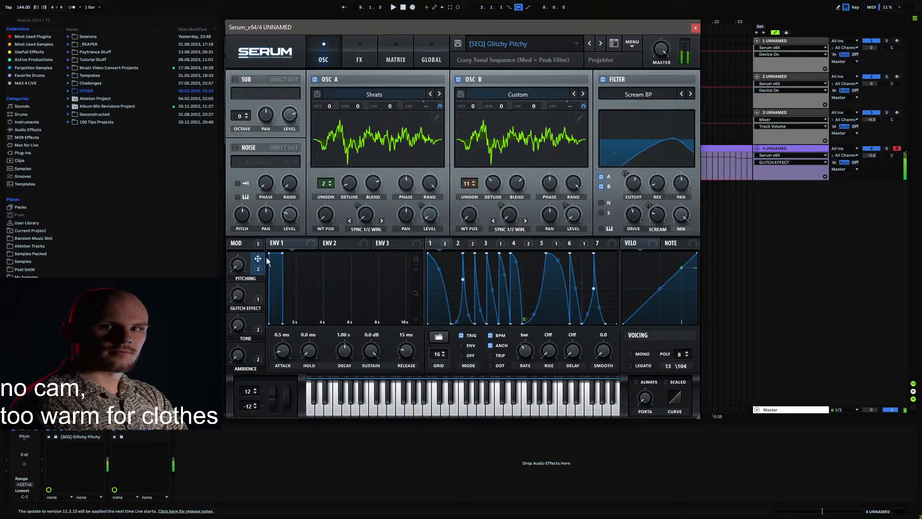
left_click(248, 267)
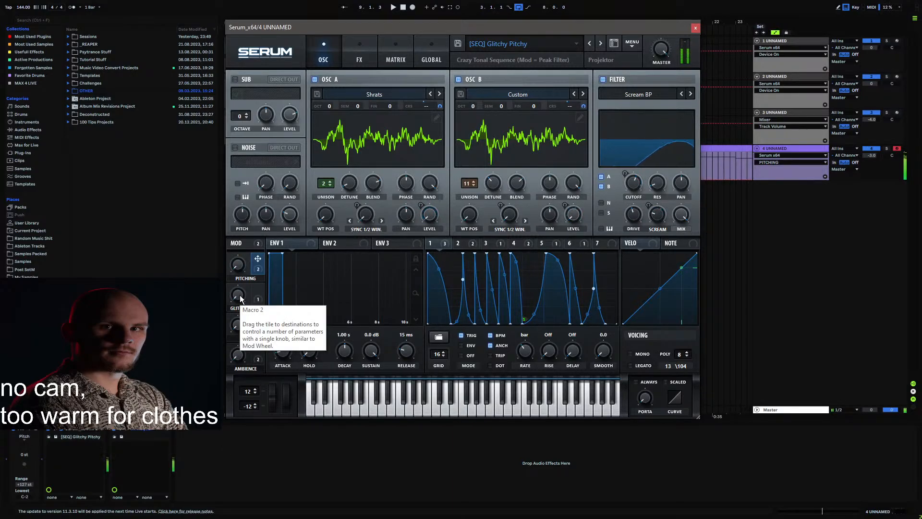
left_click_drag(240, 294, 275, 185)
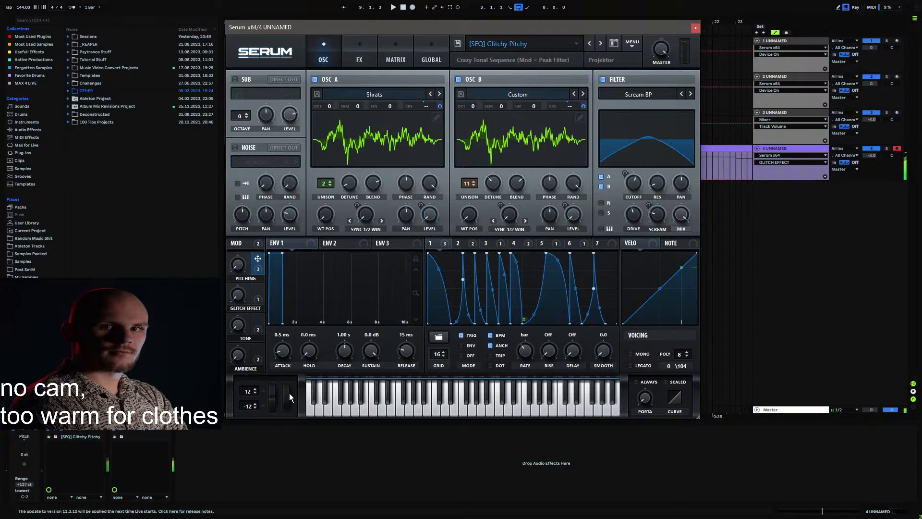
Step: Play the arrangement from bar 3 and audition the patch with the mod wheel raised to about 33%
left_click(695, 28)
left_click(271, 166)
key("space")
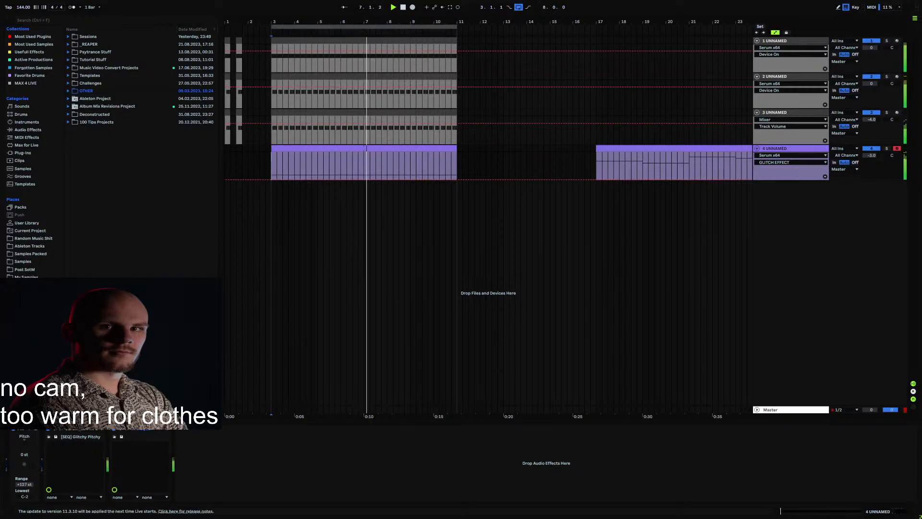
left_click(54, 429)
left_click_drag(289, 402, 289, 368)
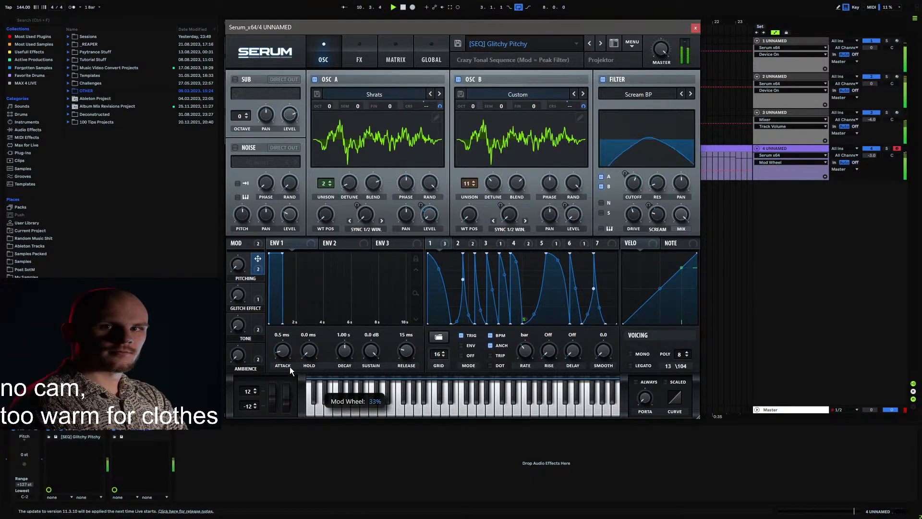
key("space")
Step: Set the LFO 6 modulation of the filter cutoff to 20 and lower the filter mix while listening to the arrangement
left_click(573, 244)
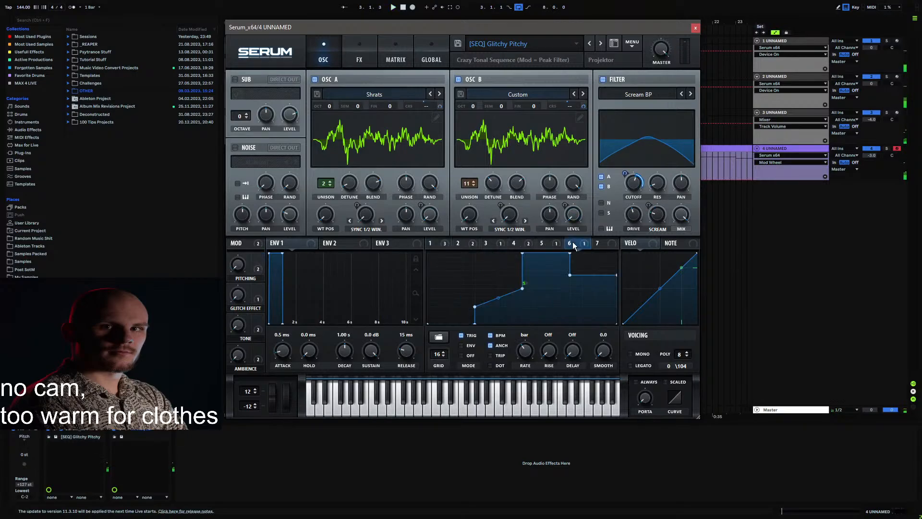
mouse_move(632, 187)
left_mouse_down()
mouse_move(629, 195)
mouse_move(623, 181)
left_mouse_up()
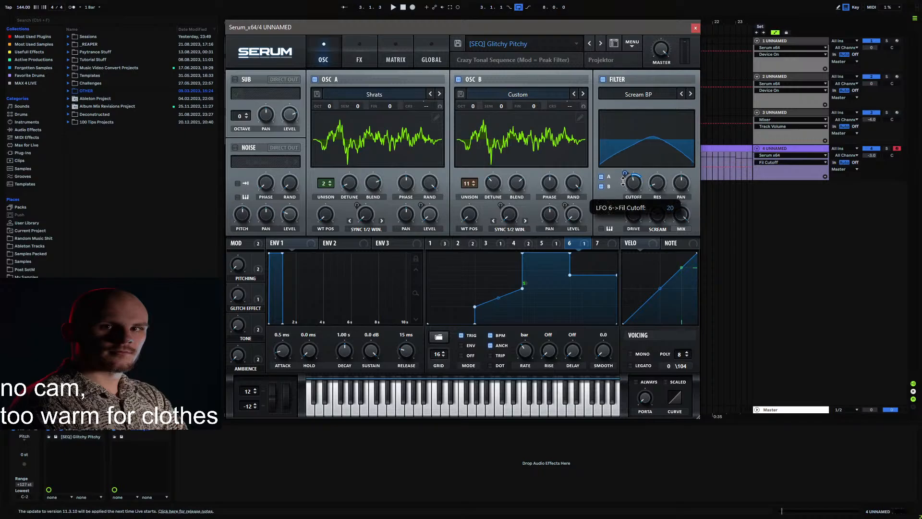
key("space")
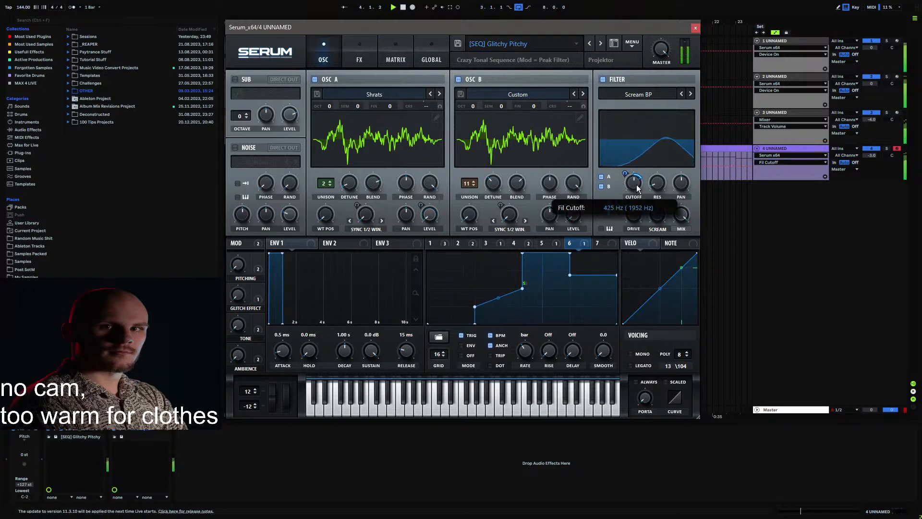
left_click_drag(682, 216, 672, 246)
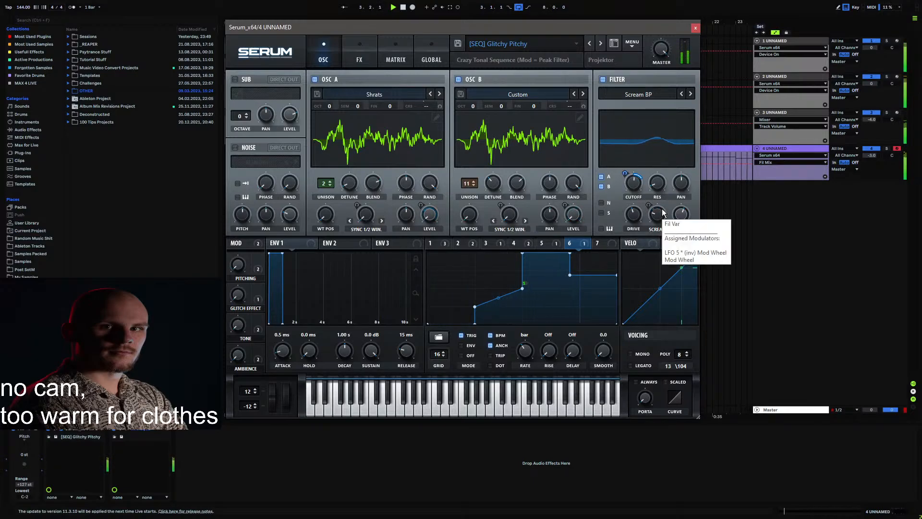
key("space")
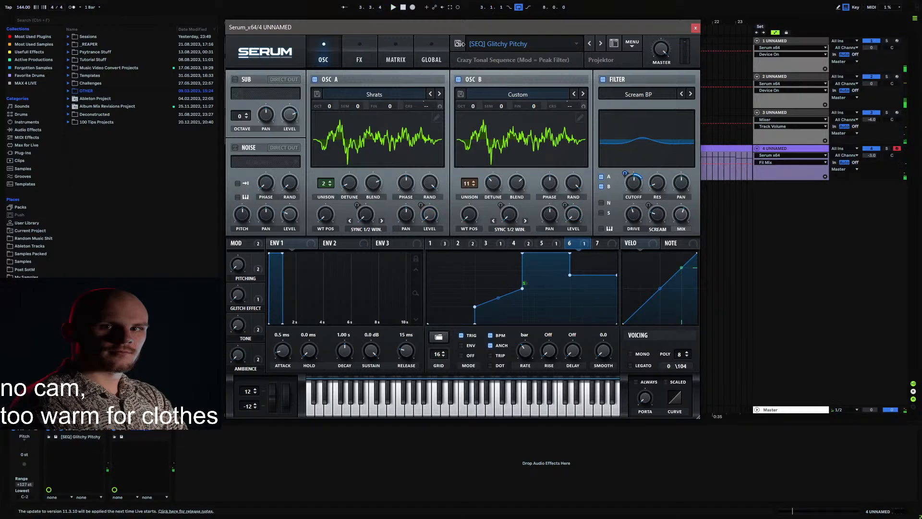
Step: Save the adjusted patch over the existing "[SEQ] Glitchy Pitchy" preset in the PPE Vol 3 TMP folder
left_click(459, 43)
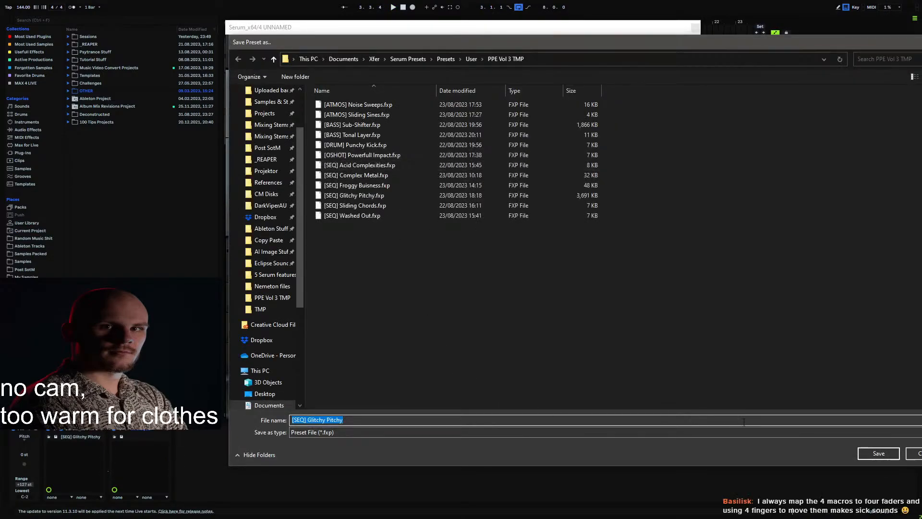
left_click(867, 453)
left_click(608, 211)
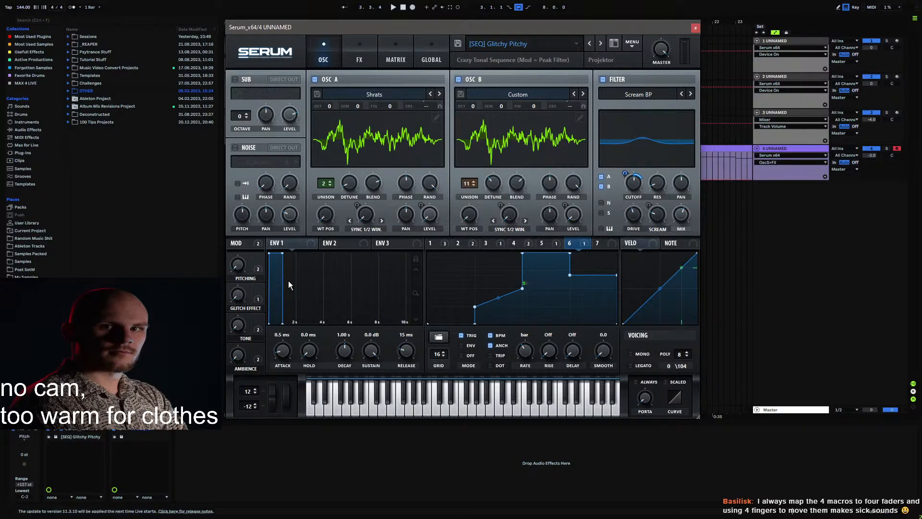
left_click(632, 44)
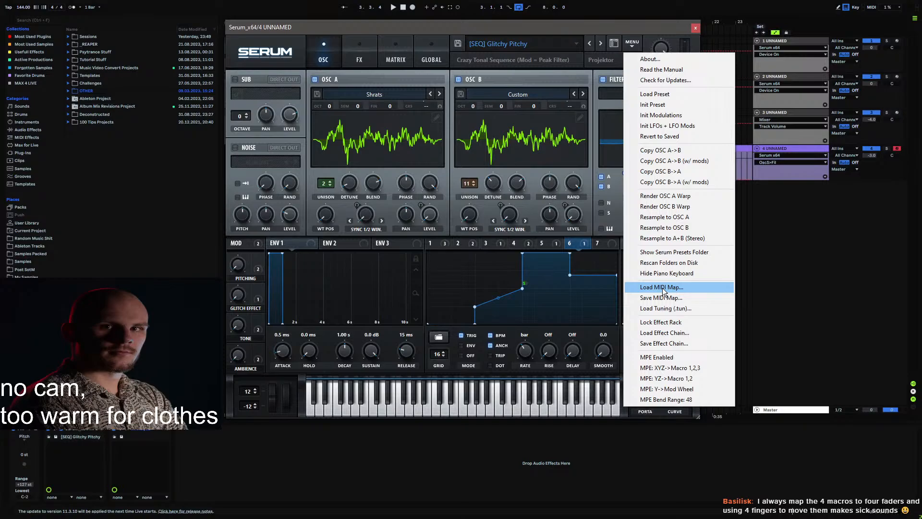
left_click(459, 32)
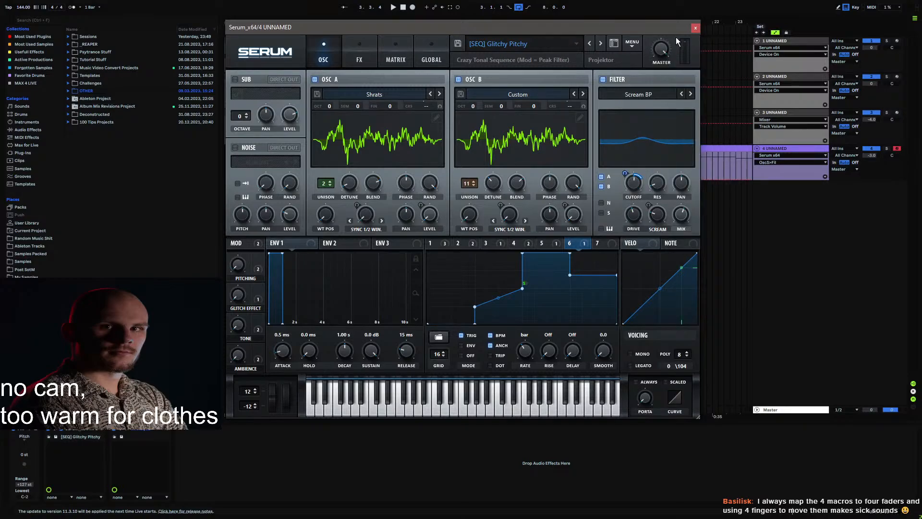
left_click(695, 28)
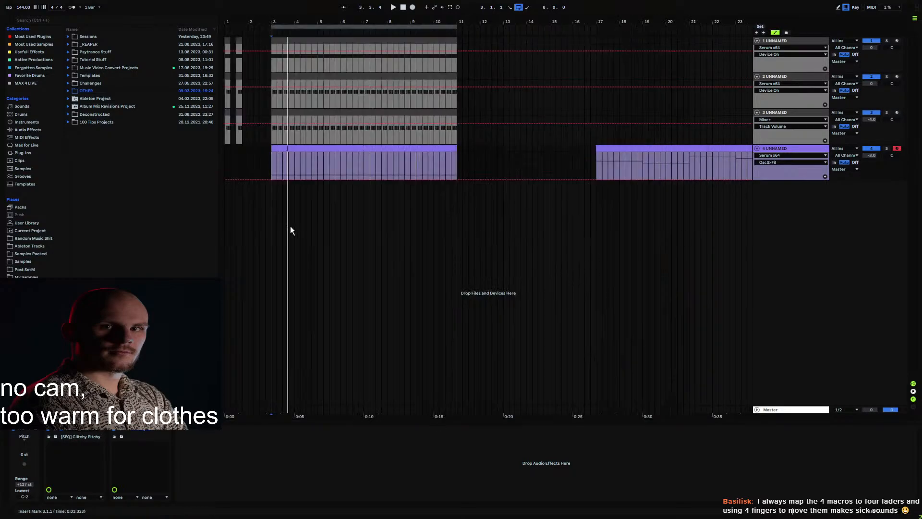
Step: Bring up the browser's Novation Launch Control XL image results to view the controller, and close the browser and the Serum window
left_click(60, 428)
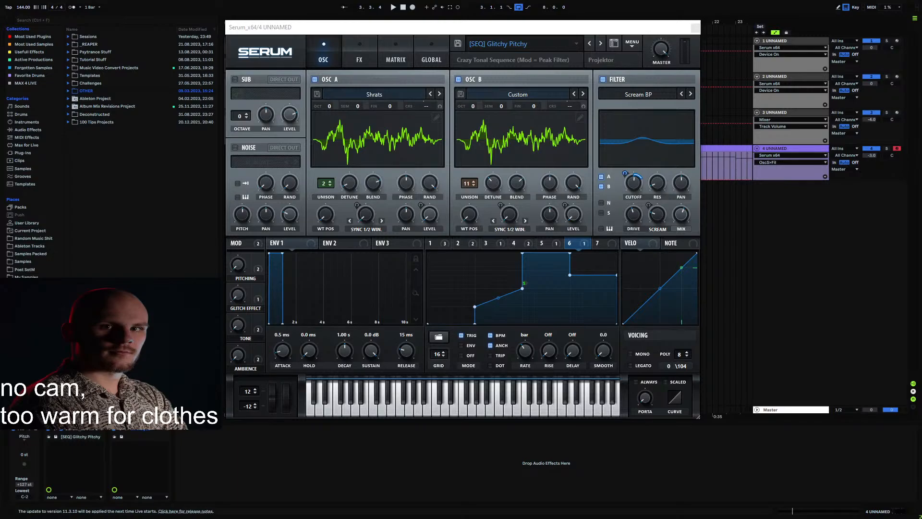
left_click_drag(921, 161, 480, 77)
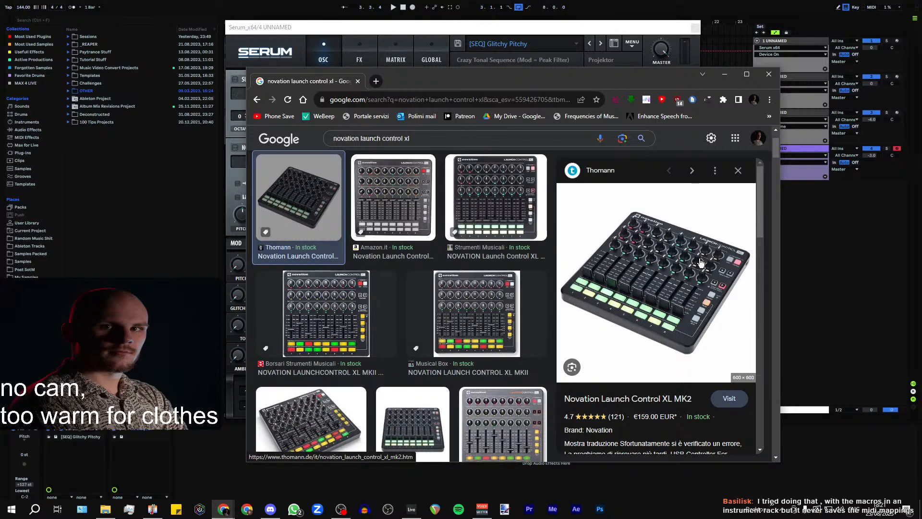
left_click(768, 75)
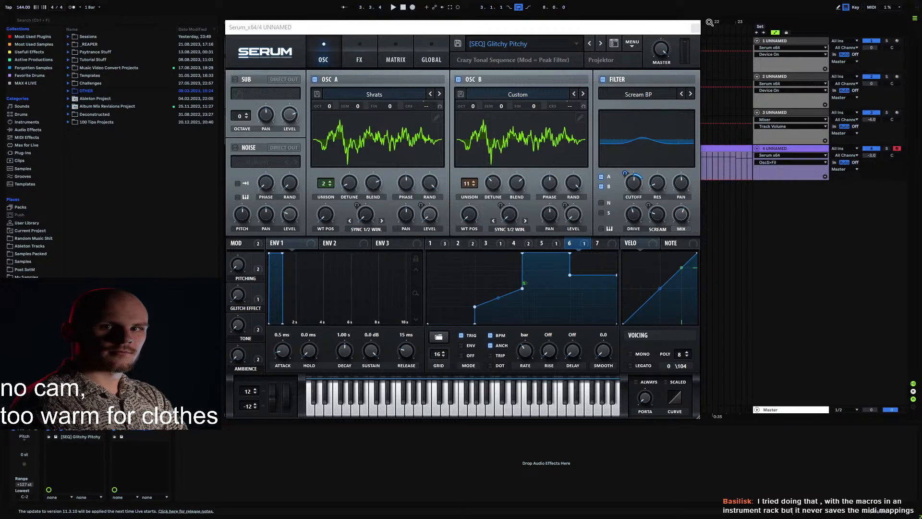
left_click(696, 27)
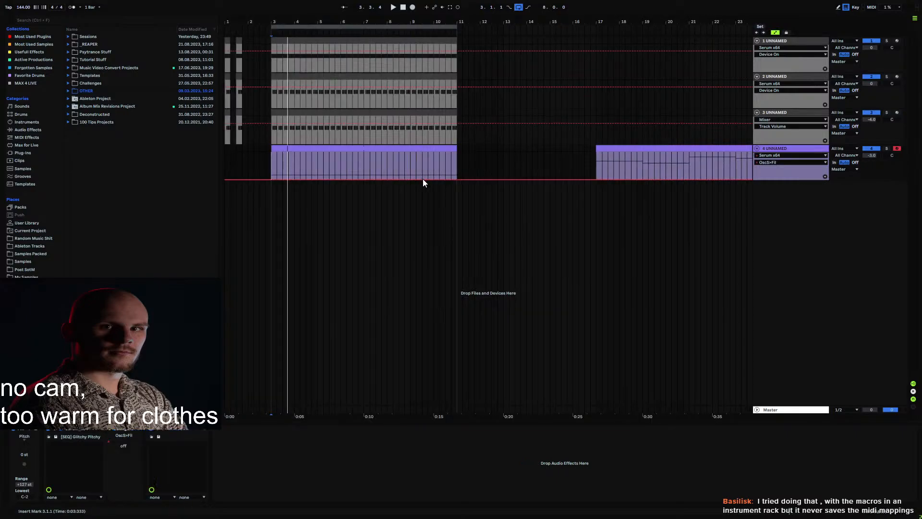
Step: Draw a zigzag OscS>Fil automation curve over track 4's first clip and delete the selected automation range
left_click(441, 179)
left_click_drag(424, 179, 272, 173)
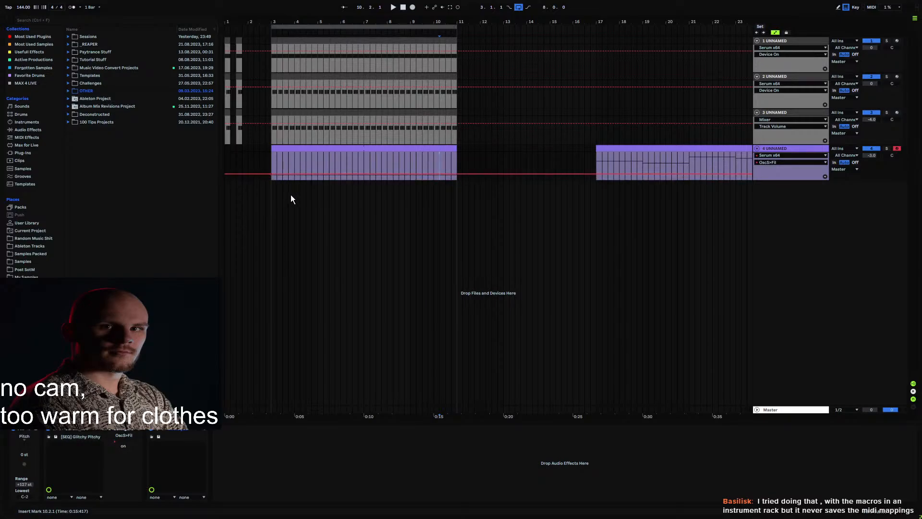
mouse_move(284, 178)
left_mouse_down()
mouse_move(301, 155)
mouse_move(327, 158)
mouse_move(324, 183)
mouse_move(357, 157)
mouse_move(384, 171)
mouse_move(391, 159)
mouse_move(390, 173)
mouse_move(402, 174)
mouse_move(403, 161)
mouse_move(442, 152)
mouse_move(456, 178)
mouse_move(458, 167)
mouse_move(260, 171)
left_mouse_up()
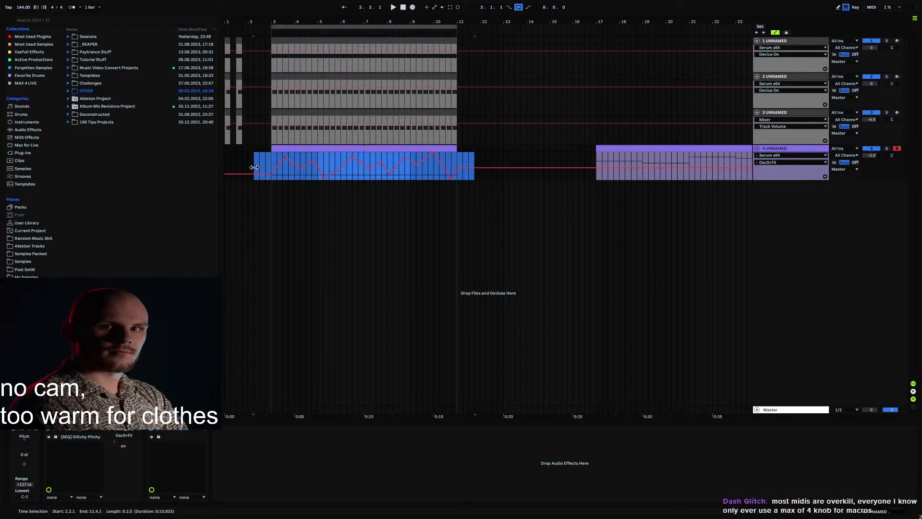
key("Delete")
Step: Move the mod wheel in track 4's Serum to bring its automation lane up, and place the insert marker at 11.1.1
left_click(62, 429)
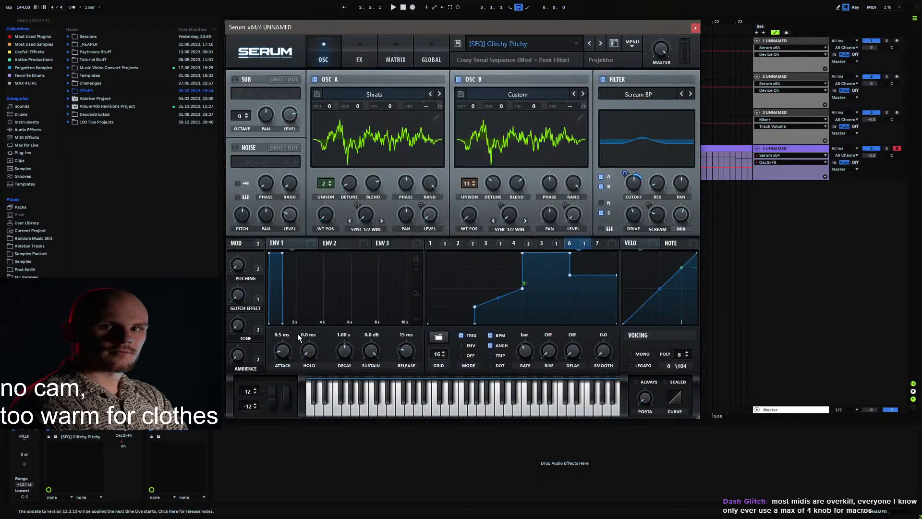
mouse_move(286, 405)
left_mouse_down()
mouse_move(298, 298)
mouse_move(291, 448)
mouse_move(288, 414)
left_mouse_up()
left_click(695, 29)
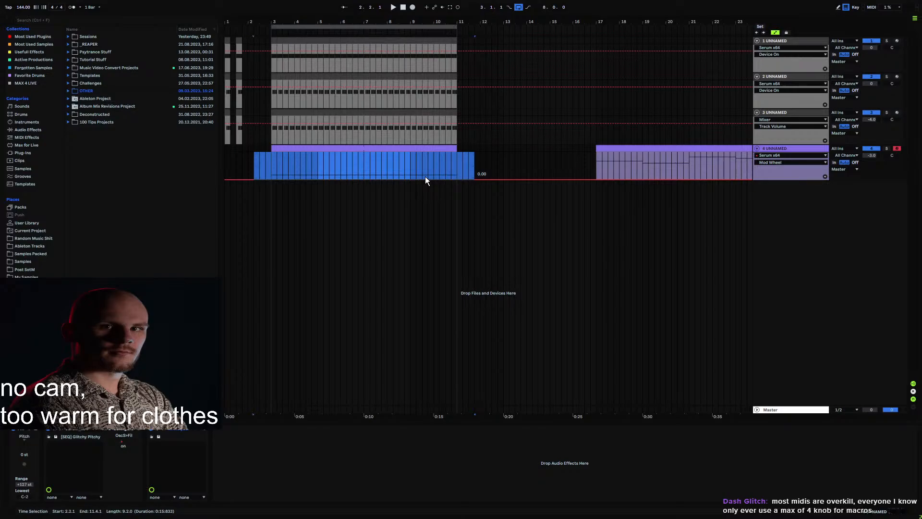
left_click(457, 172)
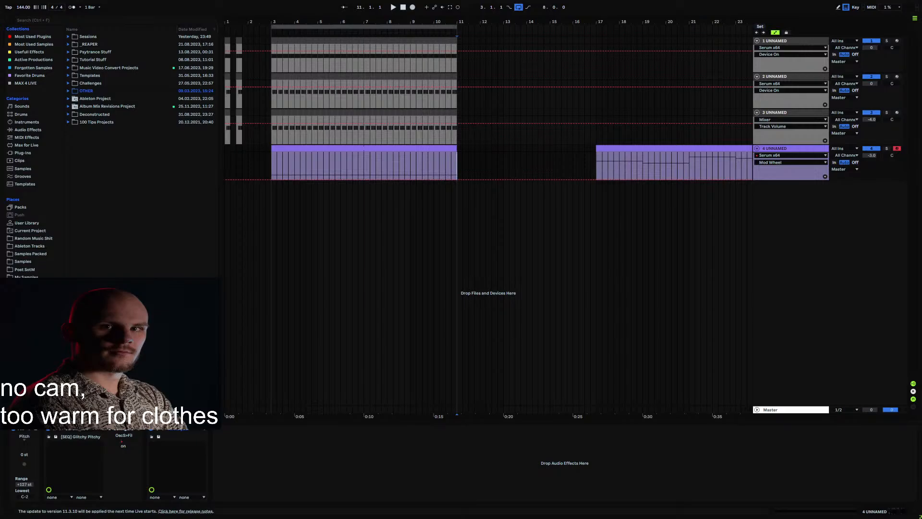
Step: Examine the Launch Control XL controls on Novation's product page in the browser and minimise the browser window
left_click_drag(921, 20, 521, 53)
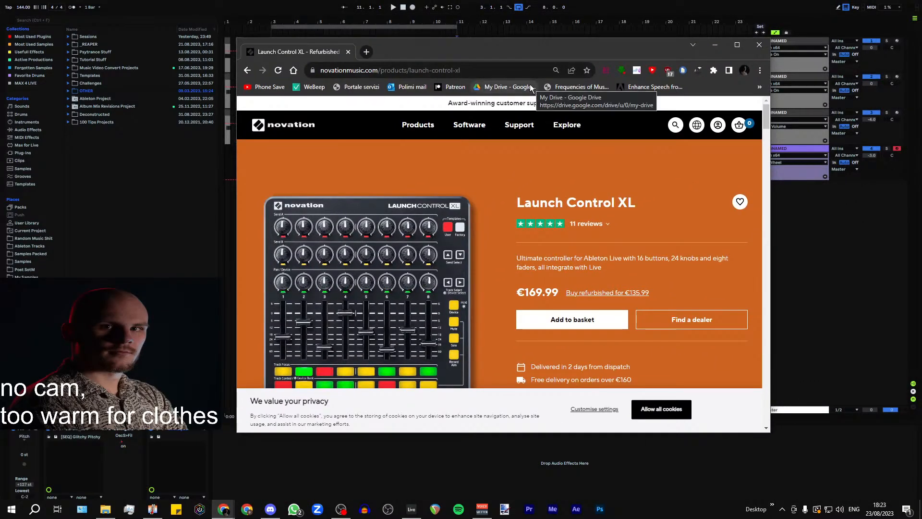
mouse_move(518, 123)
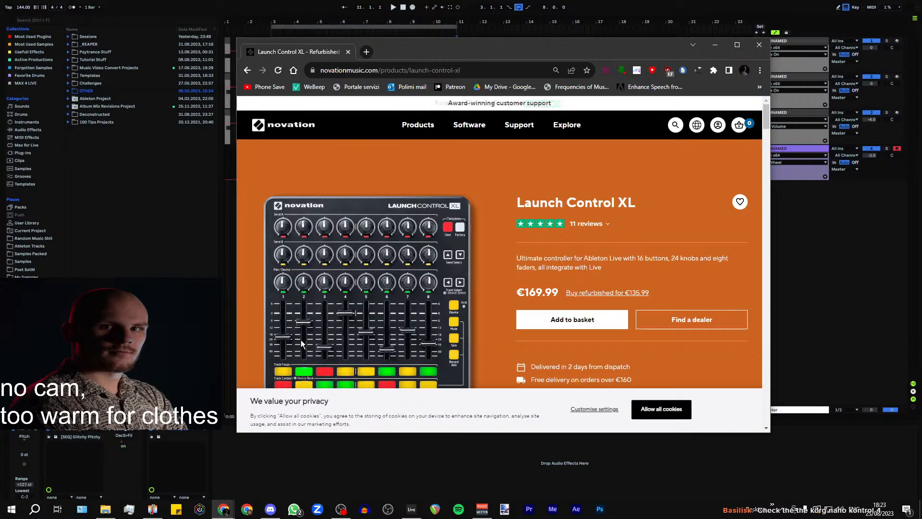
left_click(714, 48)
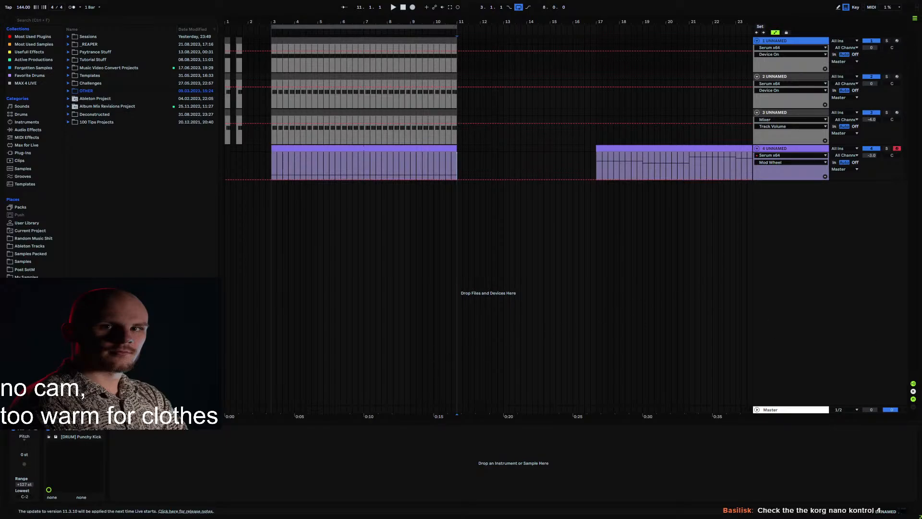
key("alt+Tab")
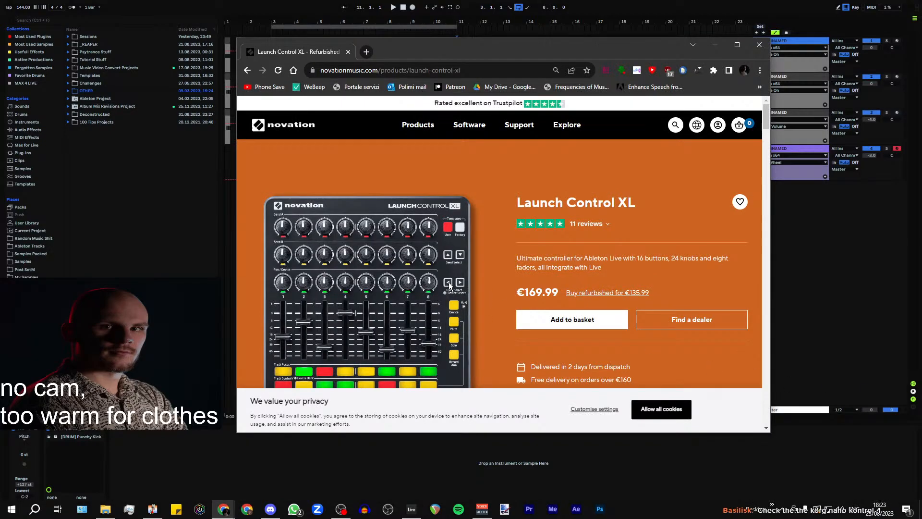
left_click(716, 45)
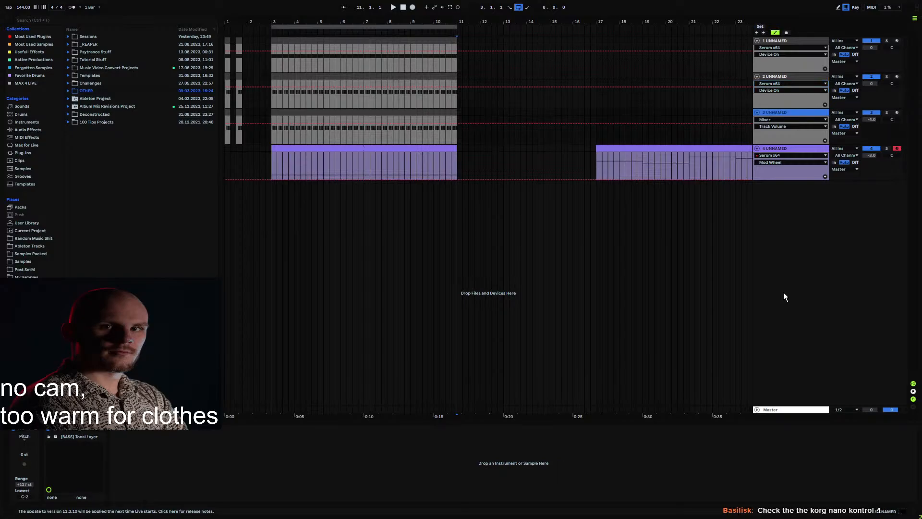
Step: Collapse all four tracks in the arrangement
left_click(757, 76)
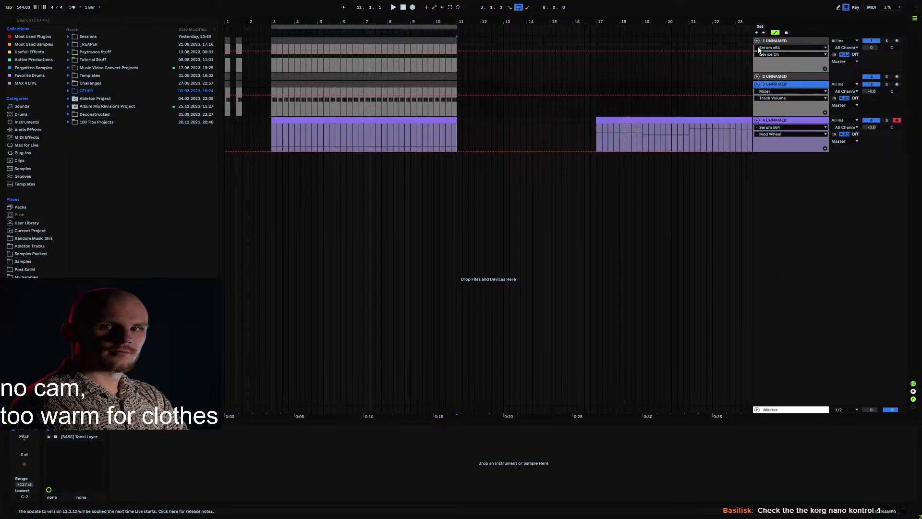
left_click(756, 41)
left_click(757, 56)
left_click(756, 64)
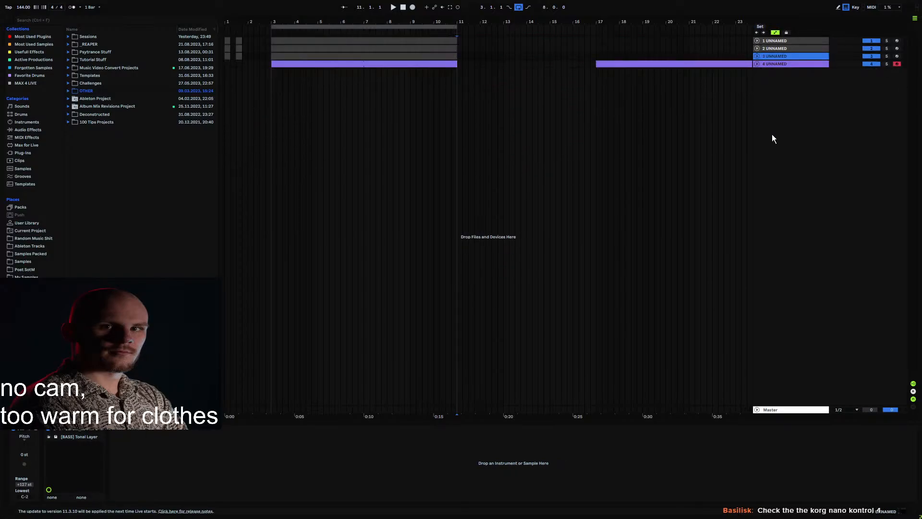
Step: Step the selection up and down through the tracks to view each one's device chain
key("Down")
key("Up")
key("Up")
key("Up")
key("Down")
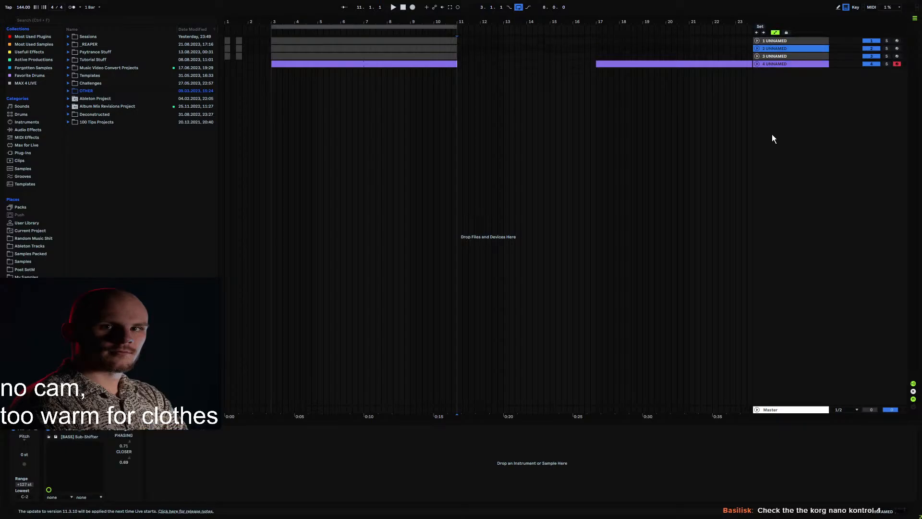
key("Down")
key("Down")
key("Up")
key("Up")
key("Up")
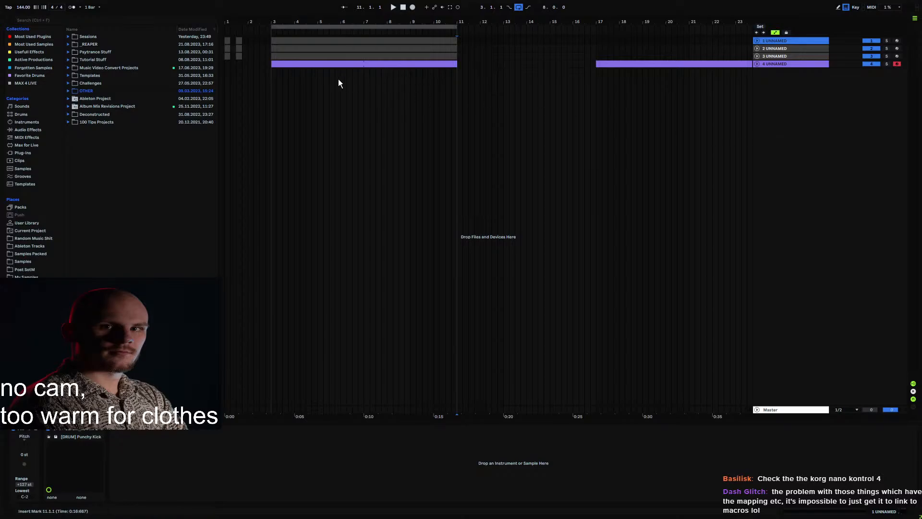
Step: Select track 4 at its first clip and unfold the track
left_click(336, 65)
left_click(332, 62)
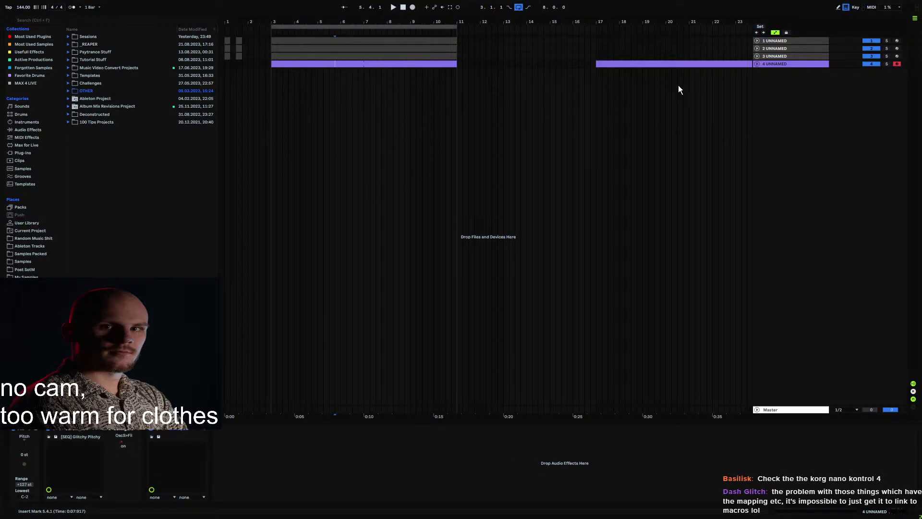
left_click(757, 64)
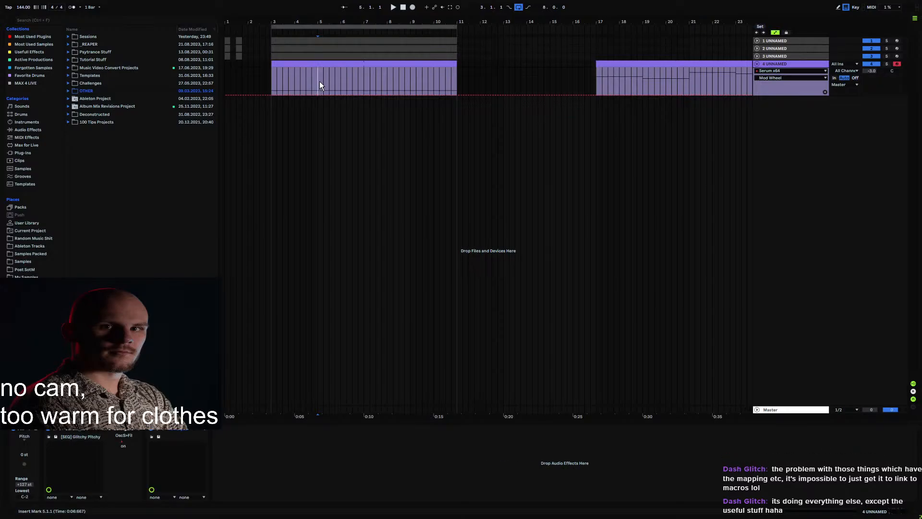
Step: Select tracks 3, 2 and 1 in turn to examine their devices
left_click(784, 56)
left_click(779, 48)
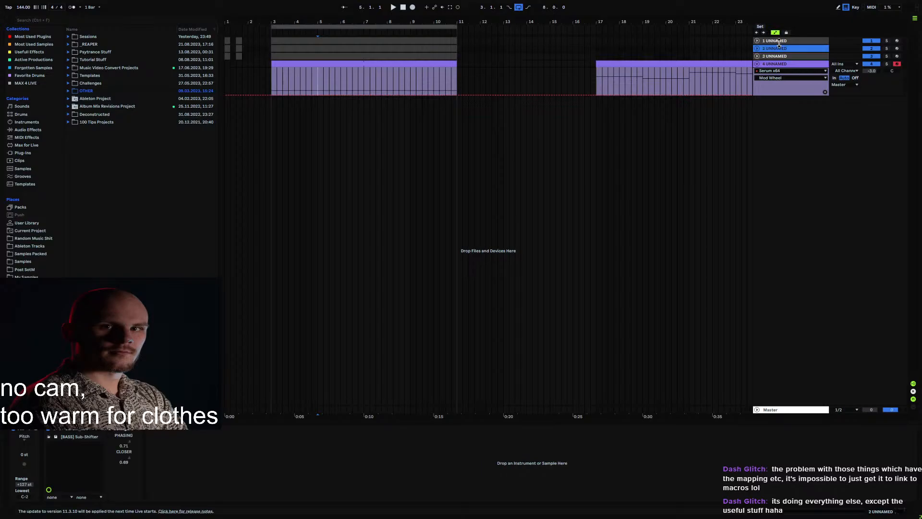
left_click(779, 42)
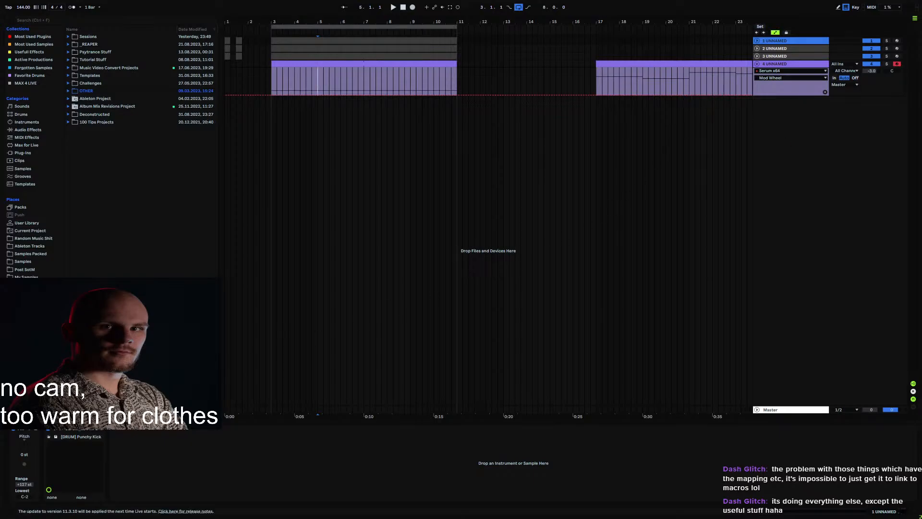
Step: View the Launch Control XL page again, and check the macros in track 1's Punchy Kick Serum before closing it
key("alt+Tab")
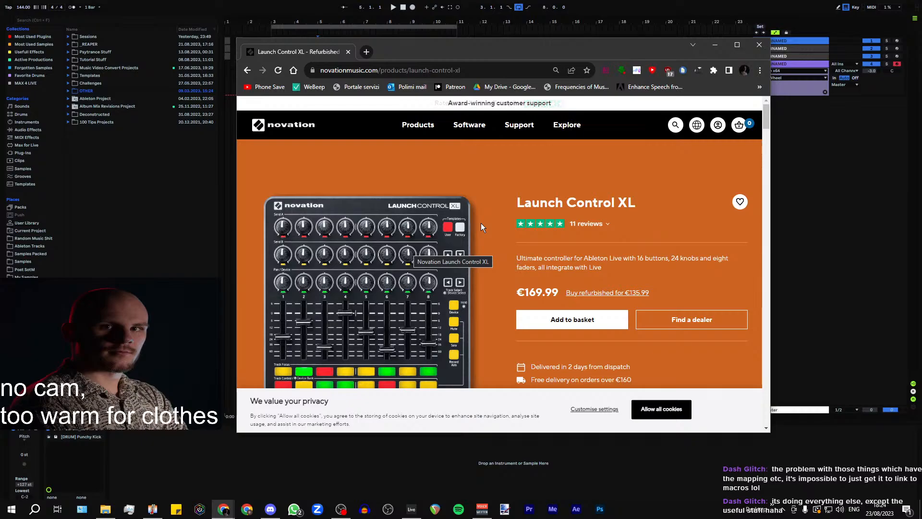
left_click(715, 45)
left_click(60, 429)
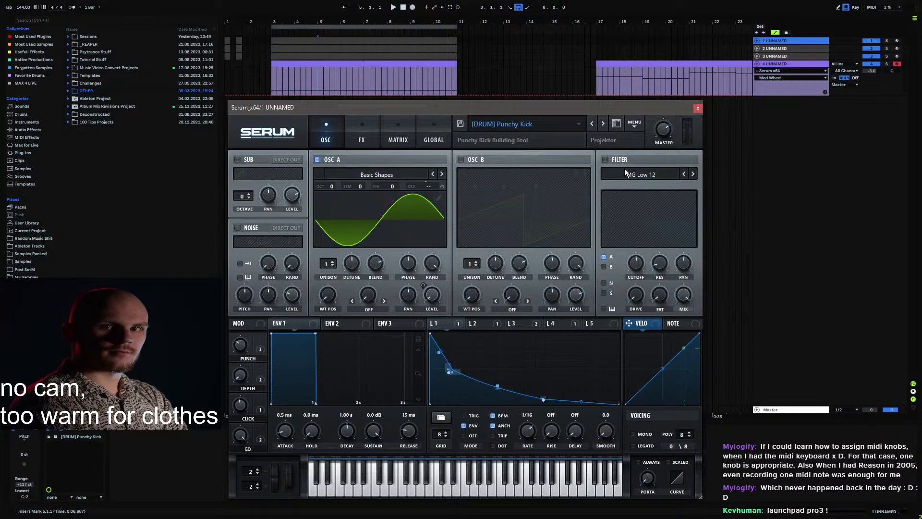
left_click(698, 109)
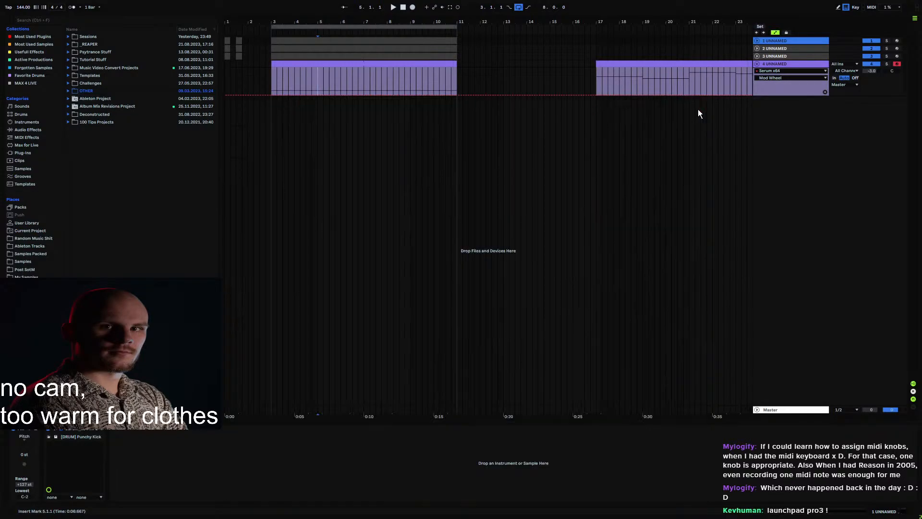
Step: Open track 4's first clip, starting at bar 3, in the note editor and make its velocity lane slightly taller
left_click(270, 78)
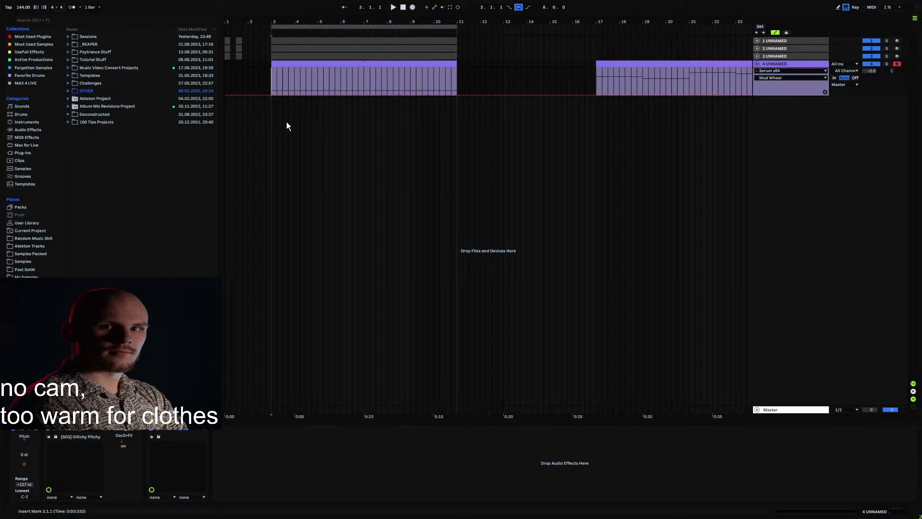
left_click(778, 63)
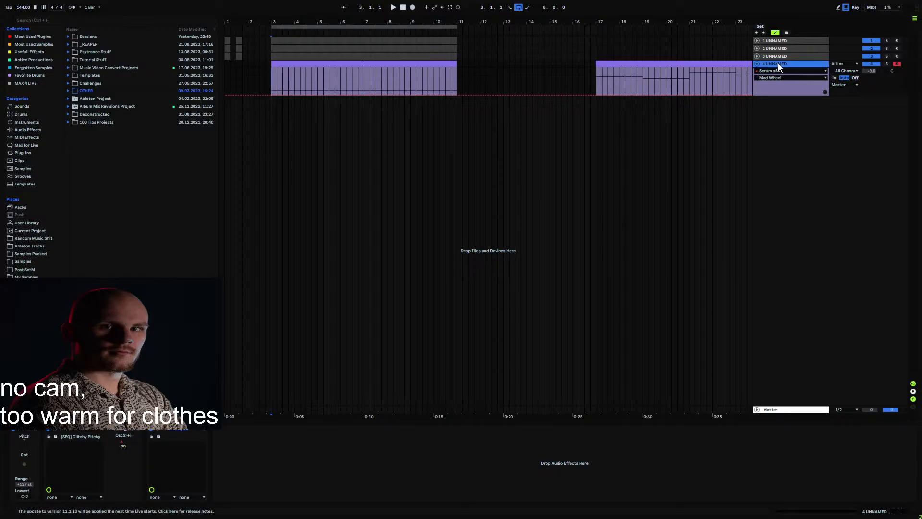
double_click(342, 65)
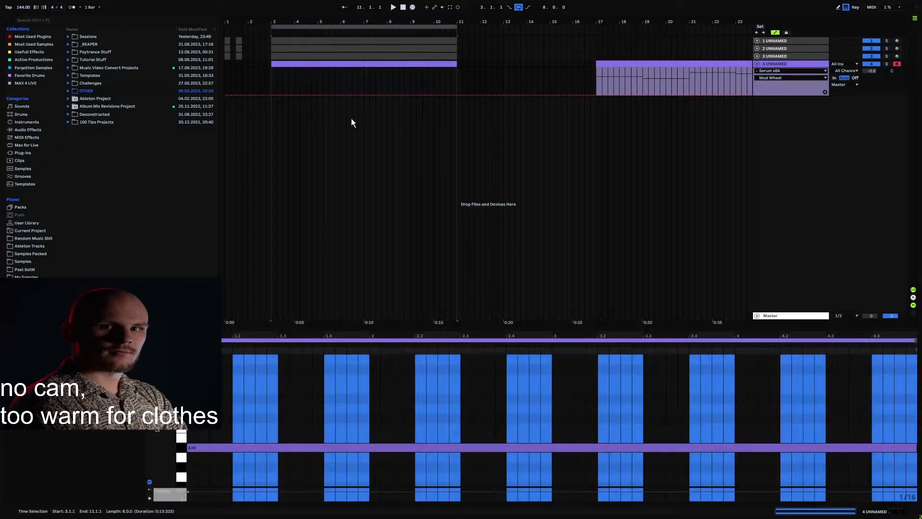
left_click_drag(177, 458, 173, 446)
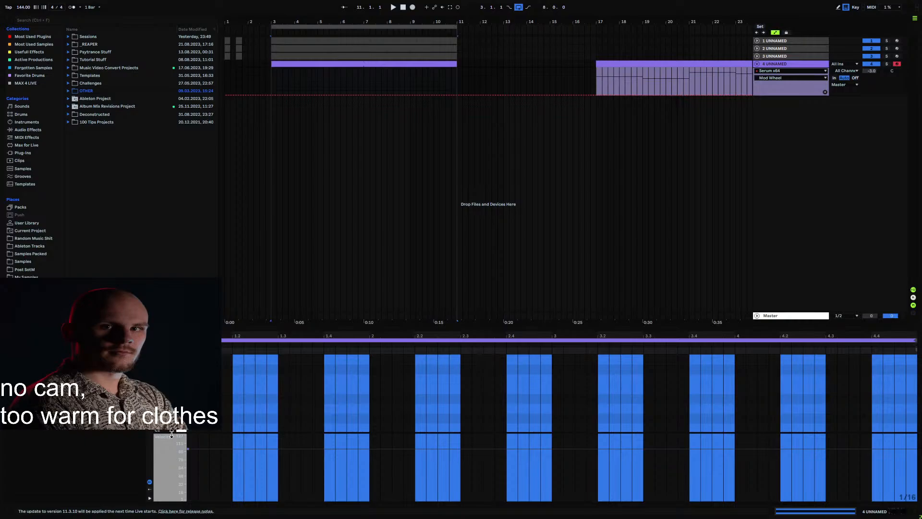
left_click_drag(171, 434, 169, 469)
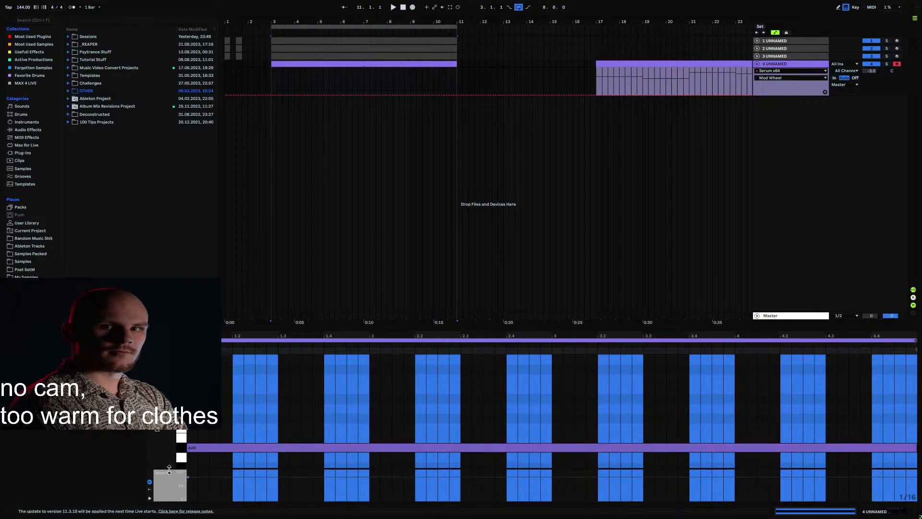
Step: Add a C#1 note at 1.2.1 above the long note in the clip and extend it to 5.1.1
double_click(236, 418)
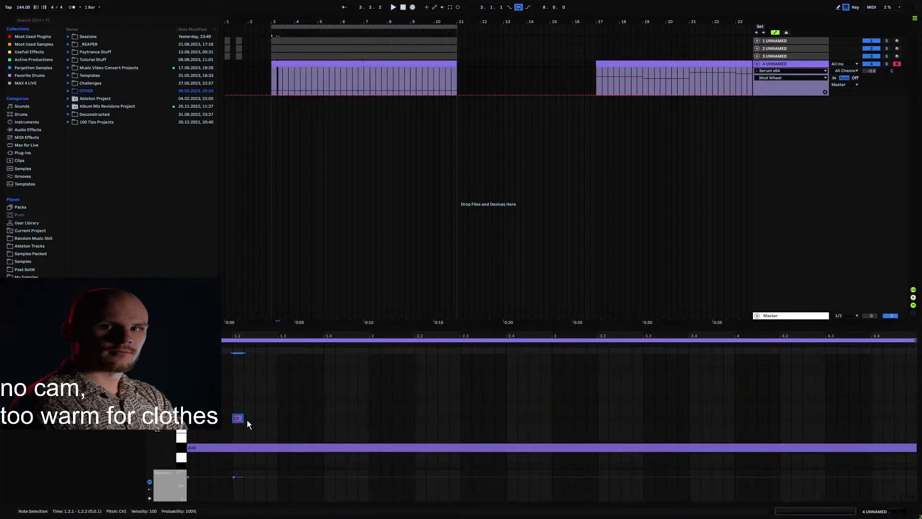
left_click_drag(242, 418, 885, 425)
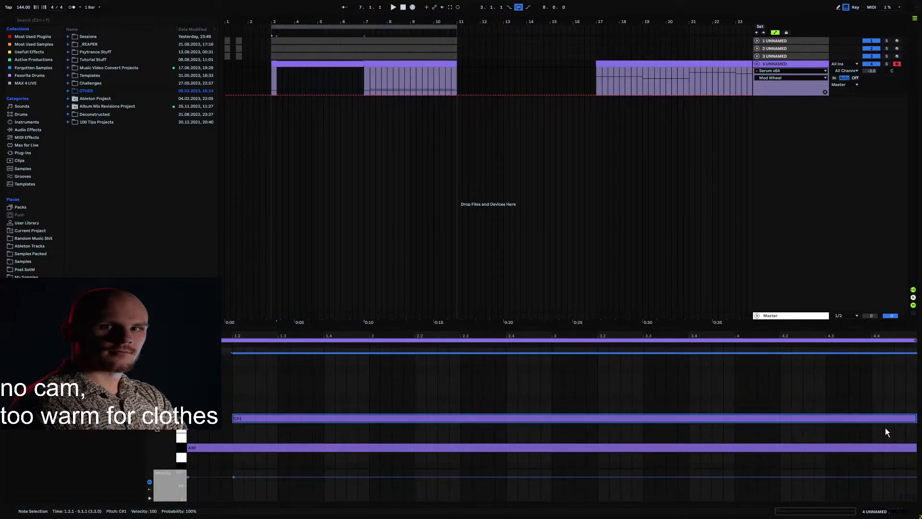
Step: Set the C#1 note's velocity to 116 and lower the note to A#0
left_click_drag(265, 478, 262, 399)
key("Down")
key("Down")
key("Down")
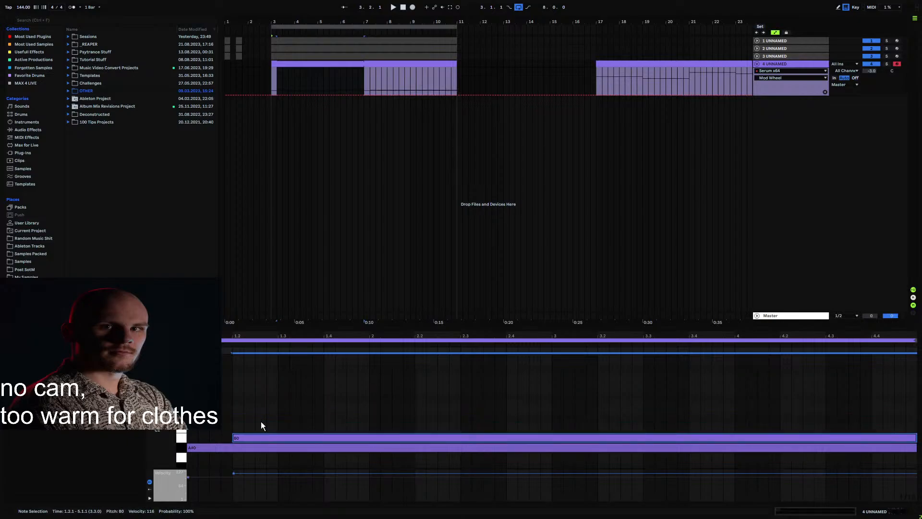
Step: Select the short and long A#0 notes separately and together to examine their velocities
left_click(217, 480)
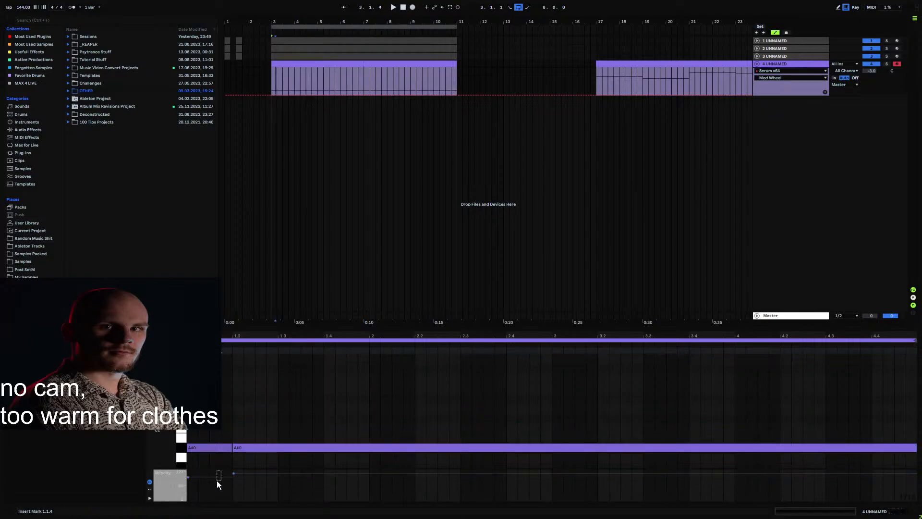
left_click(185, 486)
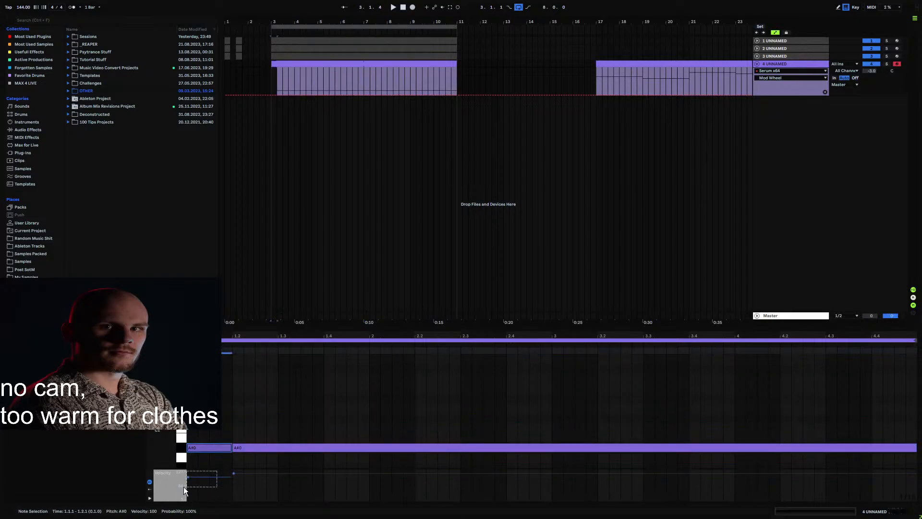
left_click(228, 437)
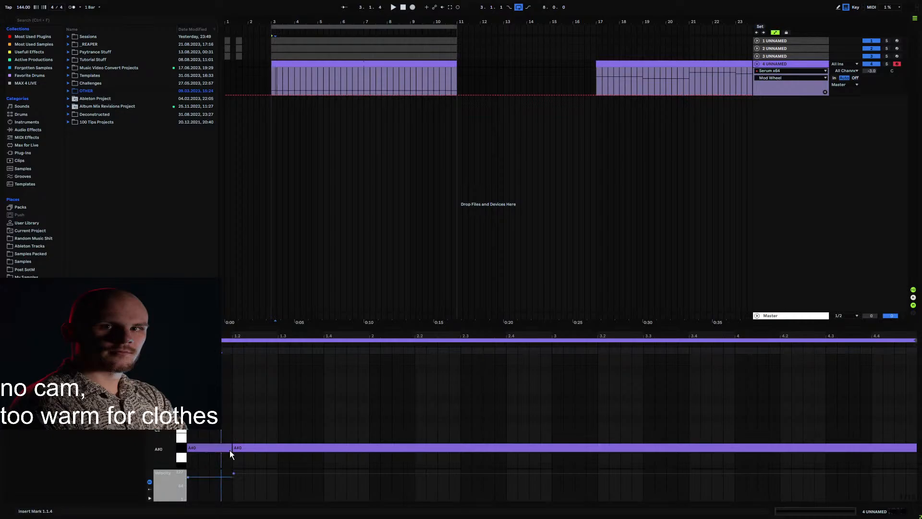
left_click(231, 447)
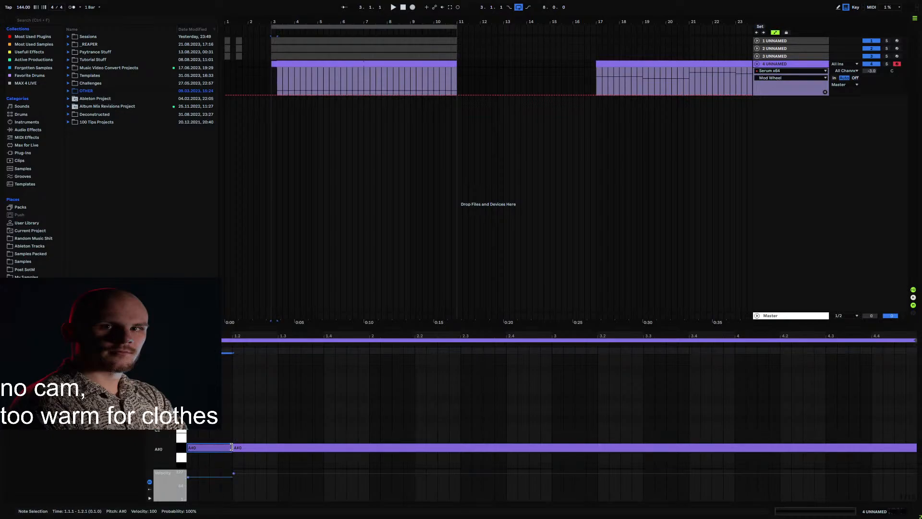
left_click(233, 448)
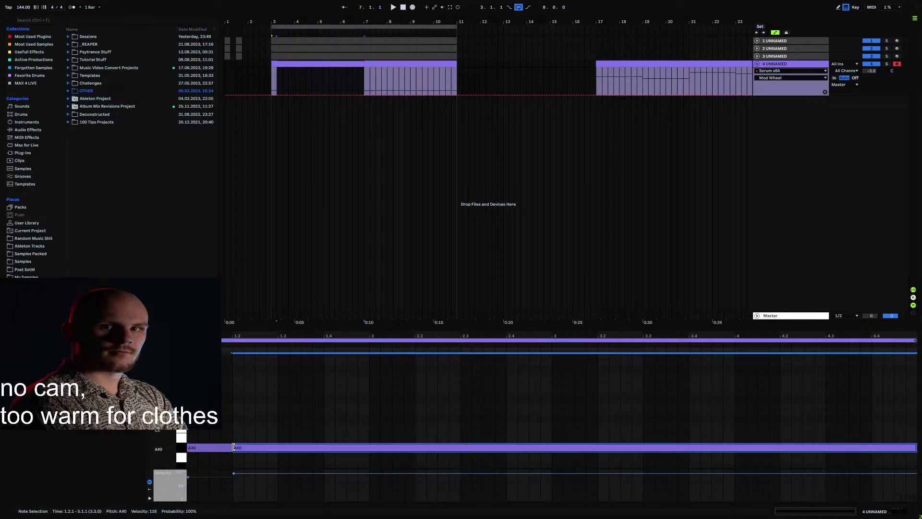
left_click(235, 425)
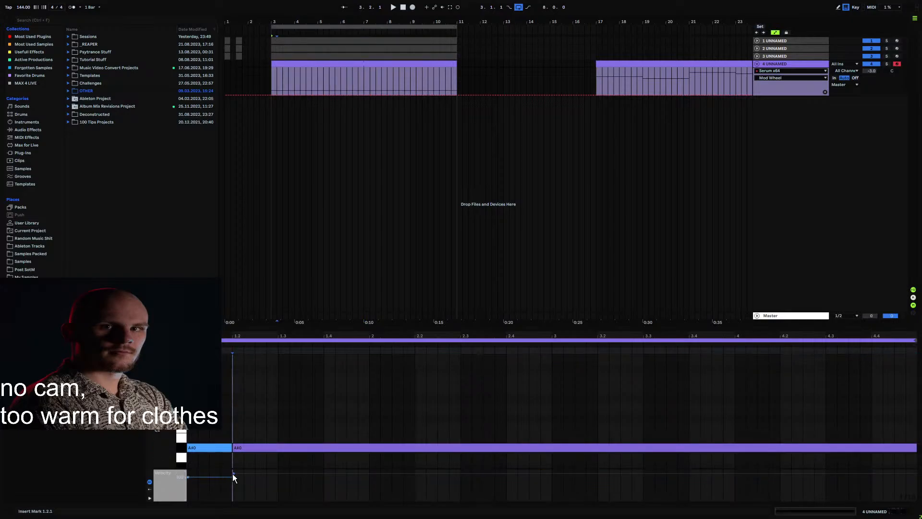
left_click(188, 448)
left_click(234, 447)
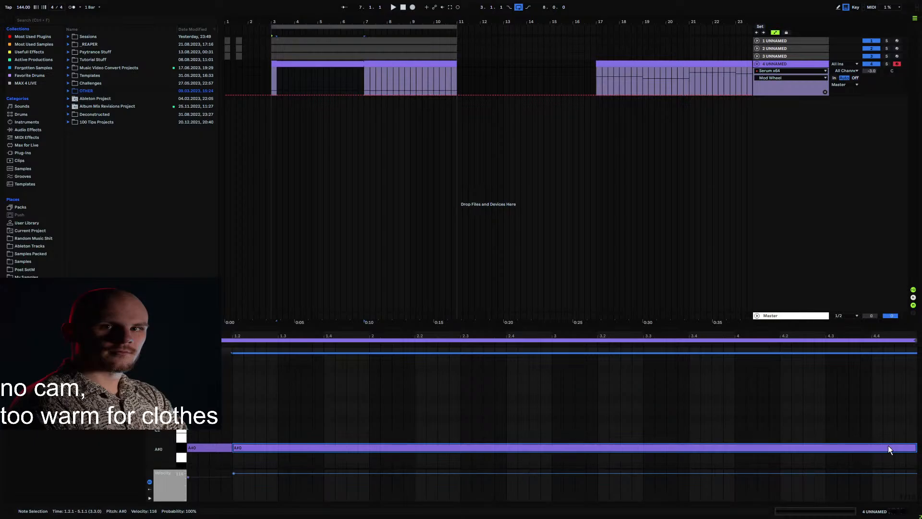
left_click(790, 414)
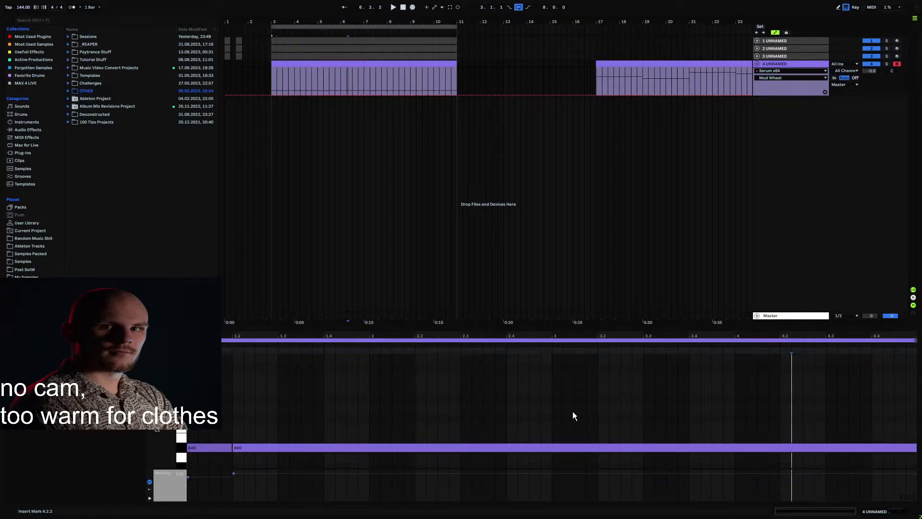
left_click(220, 427)
key("ctrl+a")
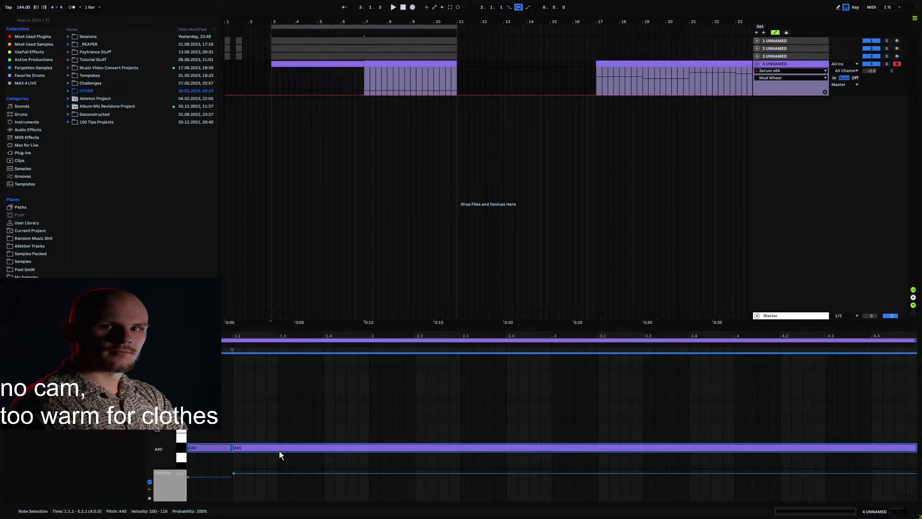
left_click(277, 415)
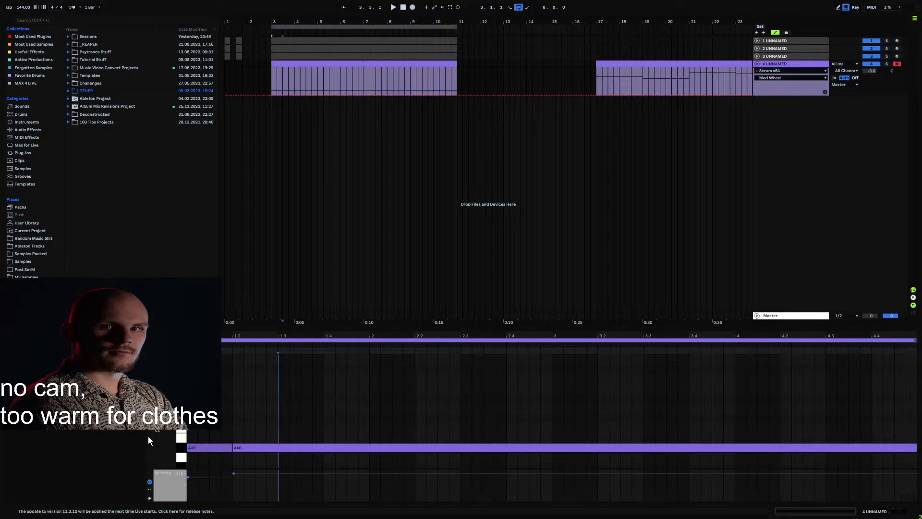
Step: Display the clip's envelopes, choose MIDI Ctrl as the device and look through its list of controllers
key("ctrl+Tab")
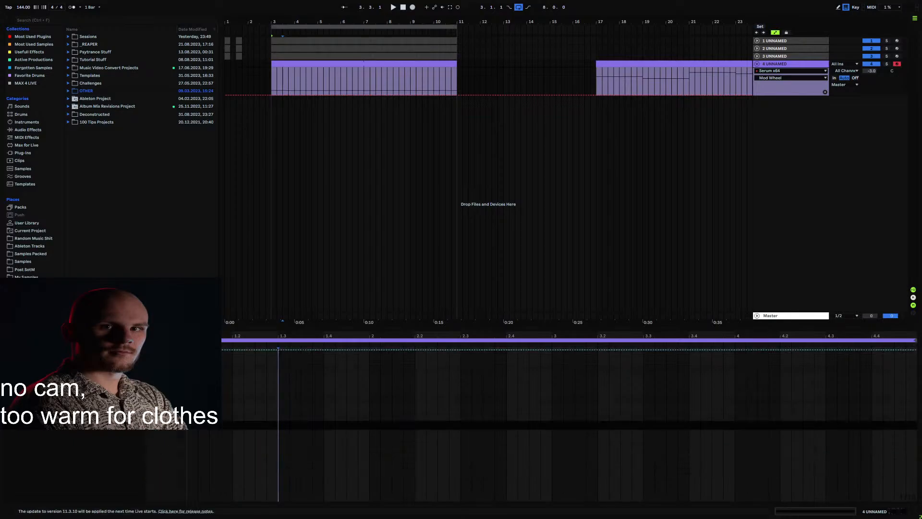
left_click(93, 360)
left_click(94, 368)
left_click(127, 360)
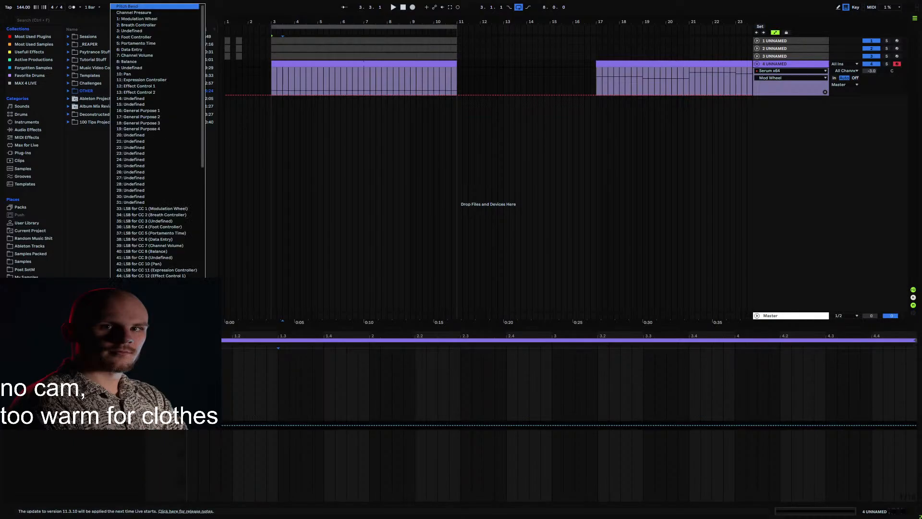
scroll(154, 220, "down", 4)
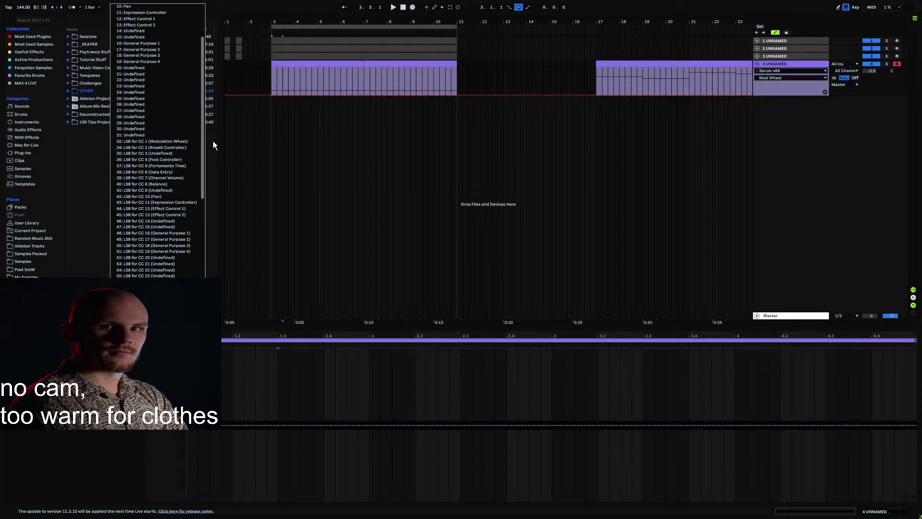
scroll(195, 211, "down", 2)
scroll(196, 192, "up", 6)
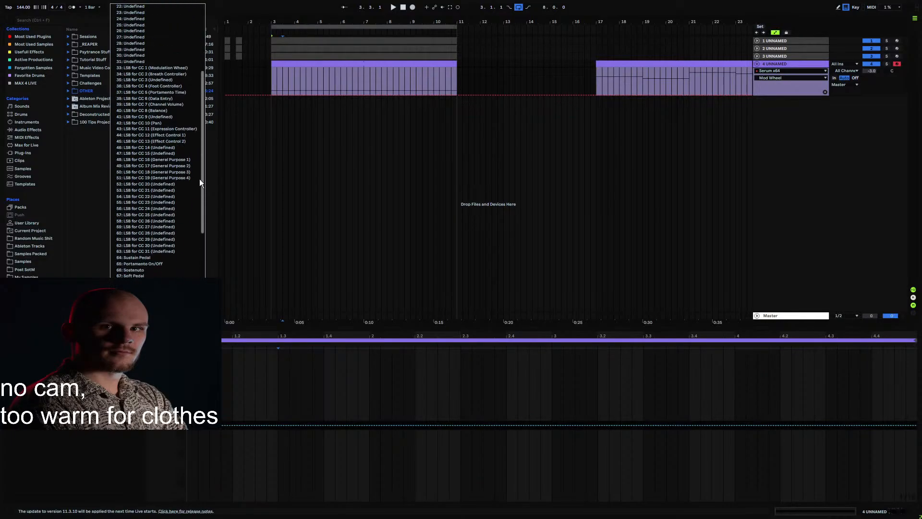
left_click(103, 451)
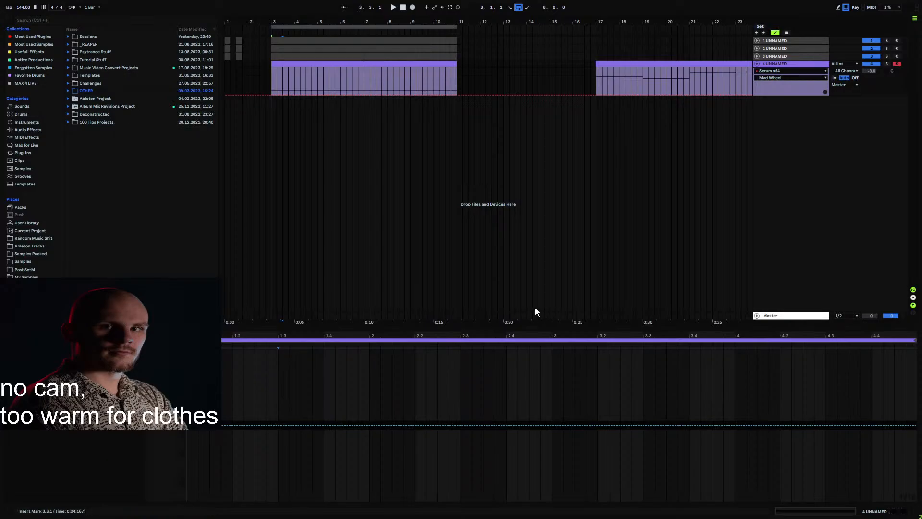
Step: Check the MIDI controller list once more, and return to the clip's notes
left_click(444, 218)
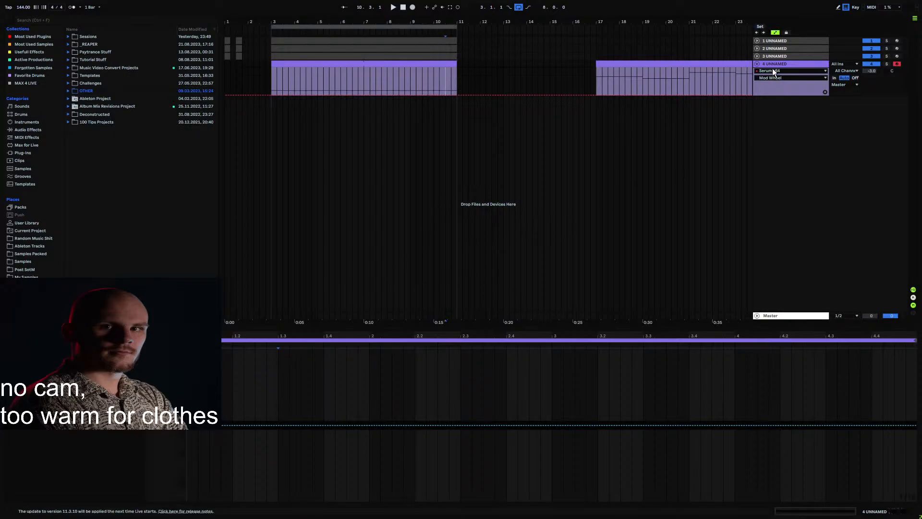
left_click(135, 356)
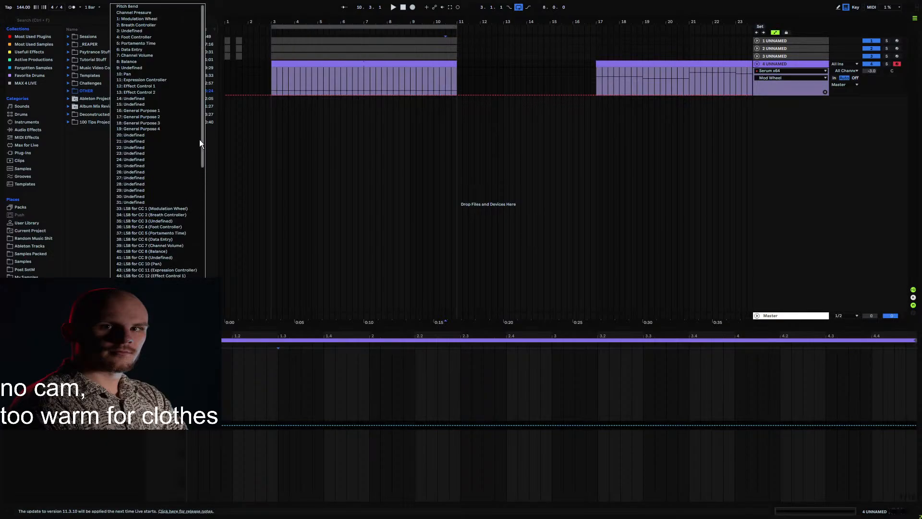
left_click(84, 462)
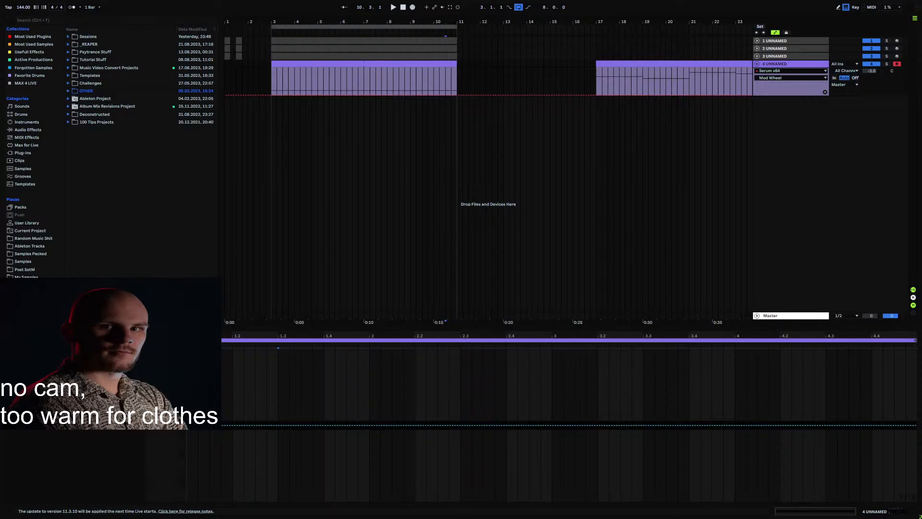
left_click(135, 356)
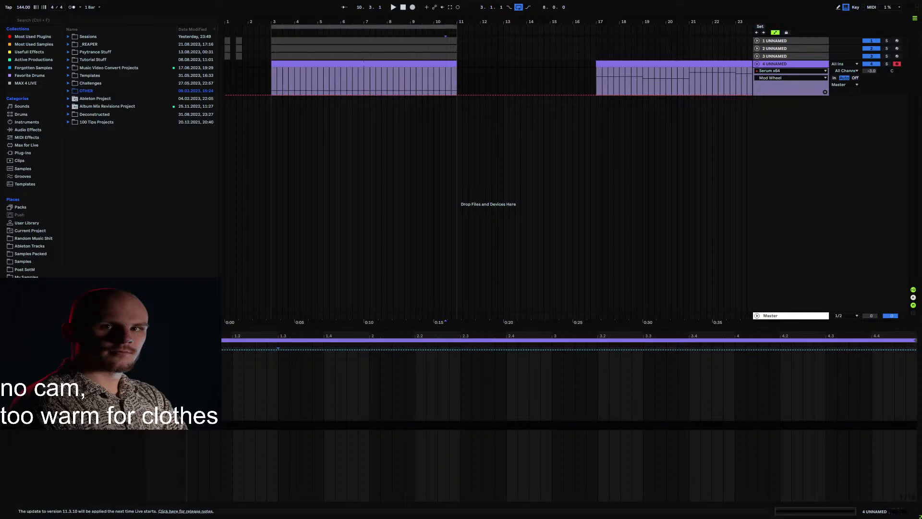
left_click(87, 337)
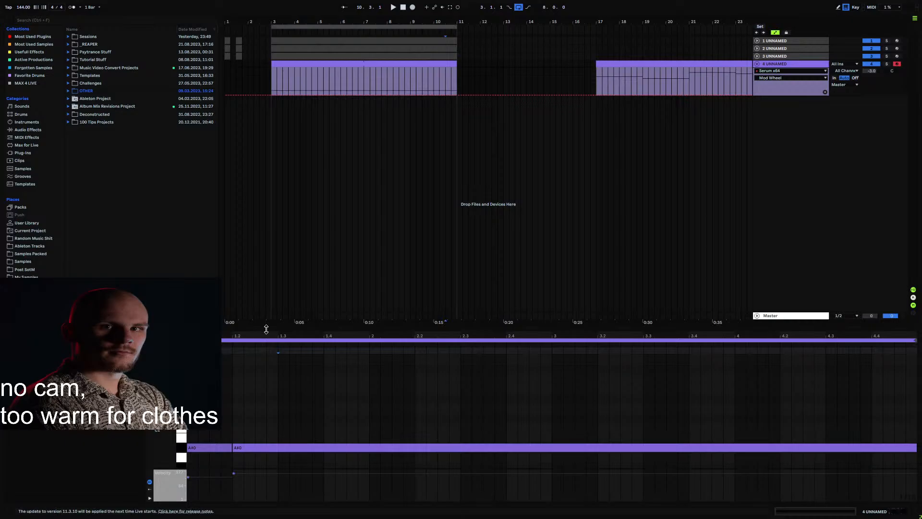
Step: Check track 4's devices, and open its first clip's note expression view in an enlarged editor
left_click_drag(264, 328, 254, 424)
left_click(776, 63)
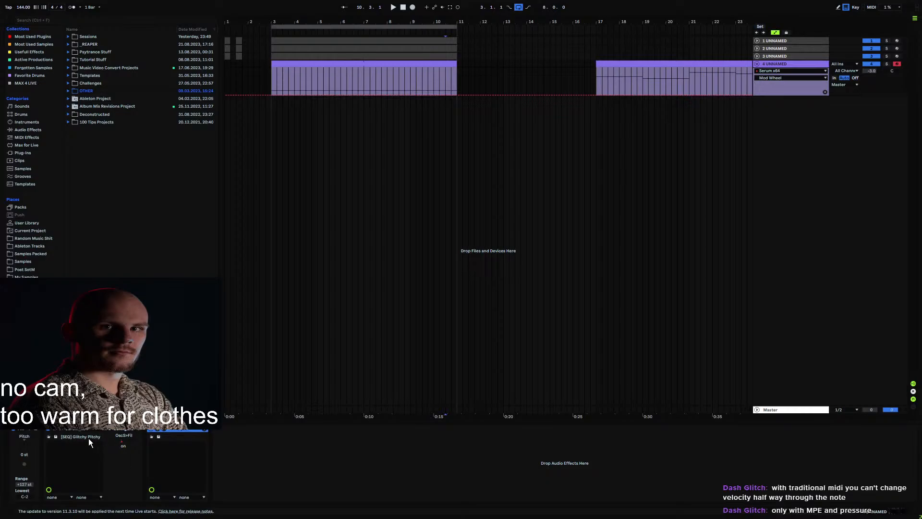
left_click(332, 79)
left_click(132, 433)
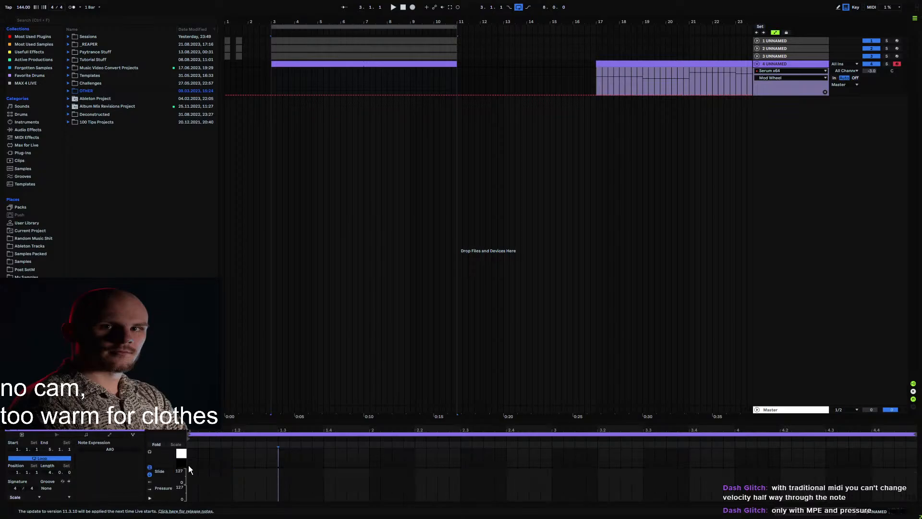
left_click_drag(271, 421, 270, 245)
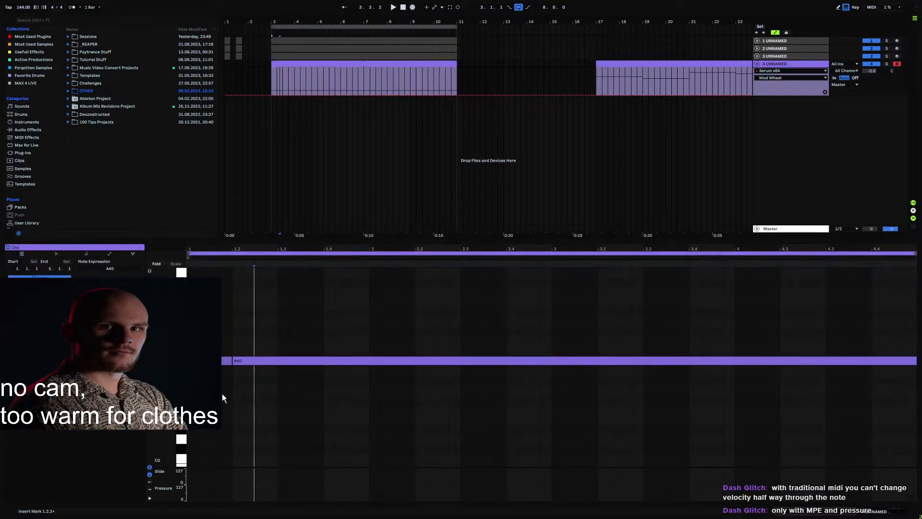
Step: Try a per-note pitch bend on the long A#0 note rising to about +3.25 st, and remove its points
left_click(250, 361)
left_click_drag(267, 362, 359, 329)
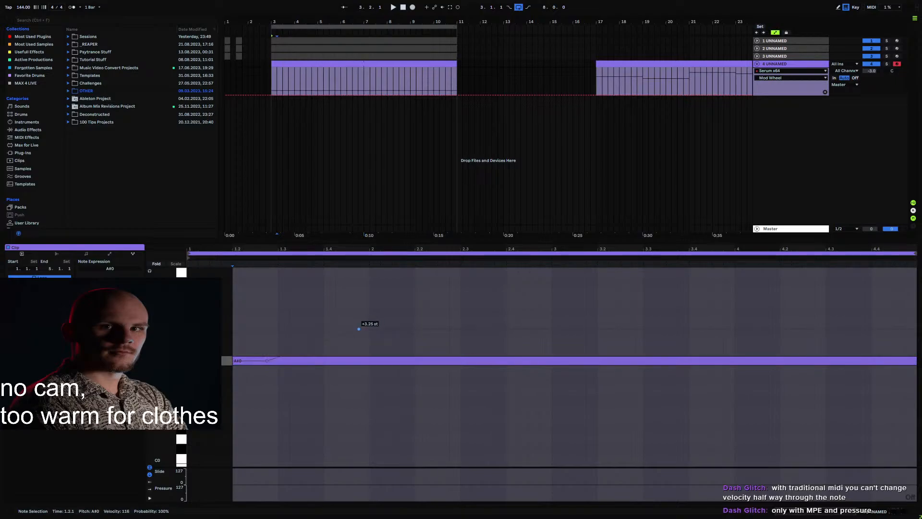
left_click(360, 329)
left_click(267, 361)
Step: Try a MIDI Ctrl Pitch Bend envelope in the clip rising to a breakpoint at 2.2, and delete the curve
left_click(110, 253)
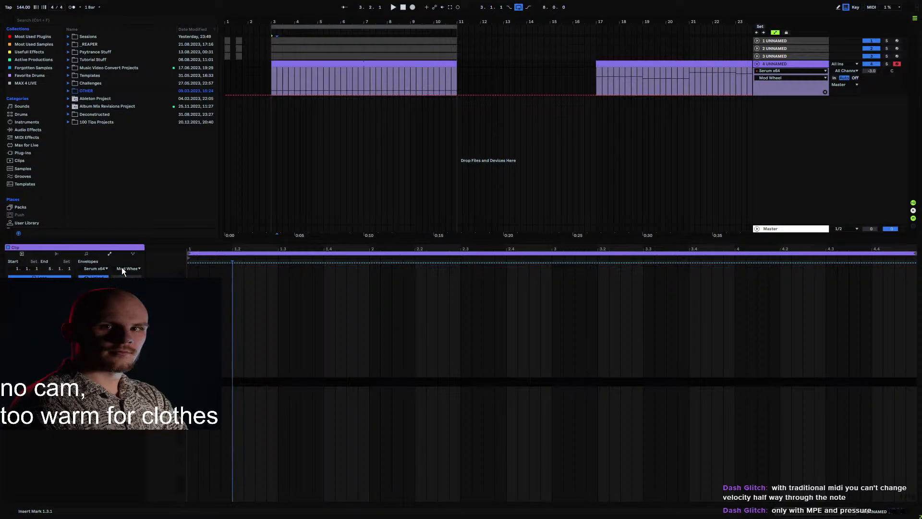
left_click(106, 268)
left_click(101, 276)
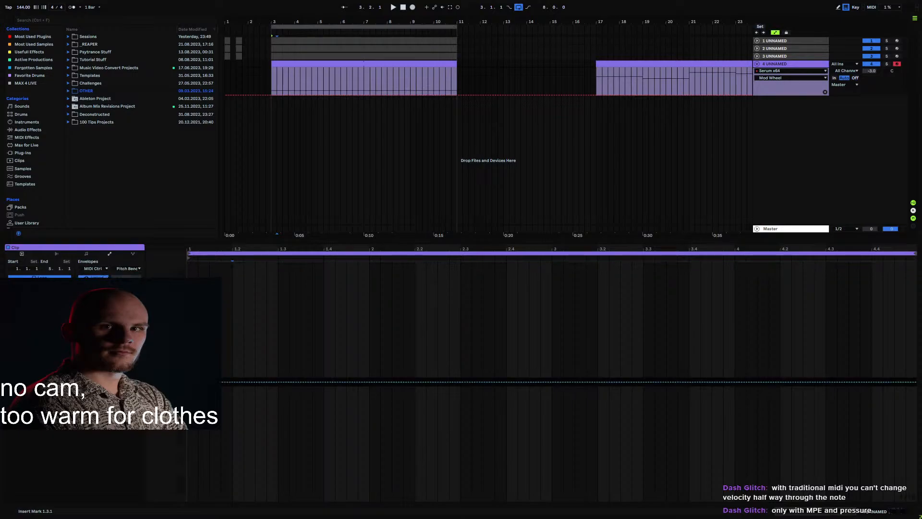
left_click(233, 381)
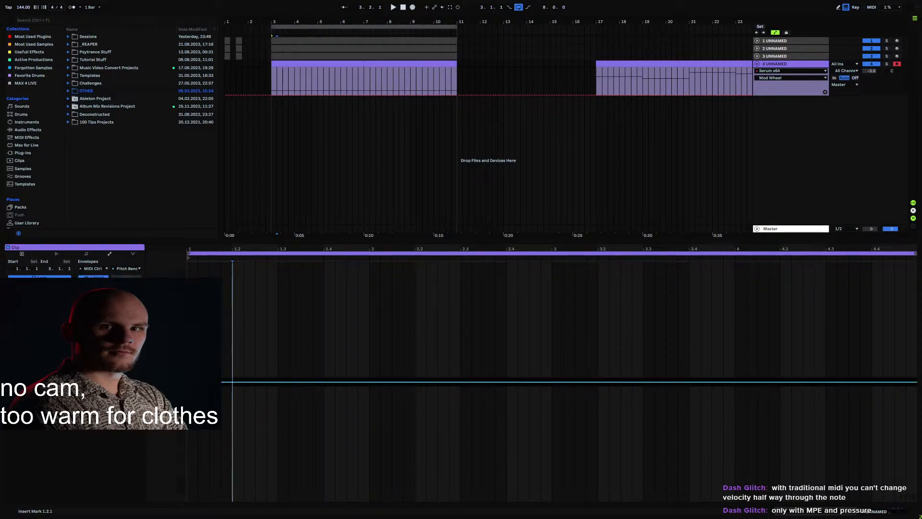
left_click_drag(417, 382, 414, 311)
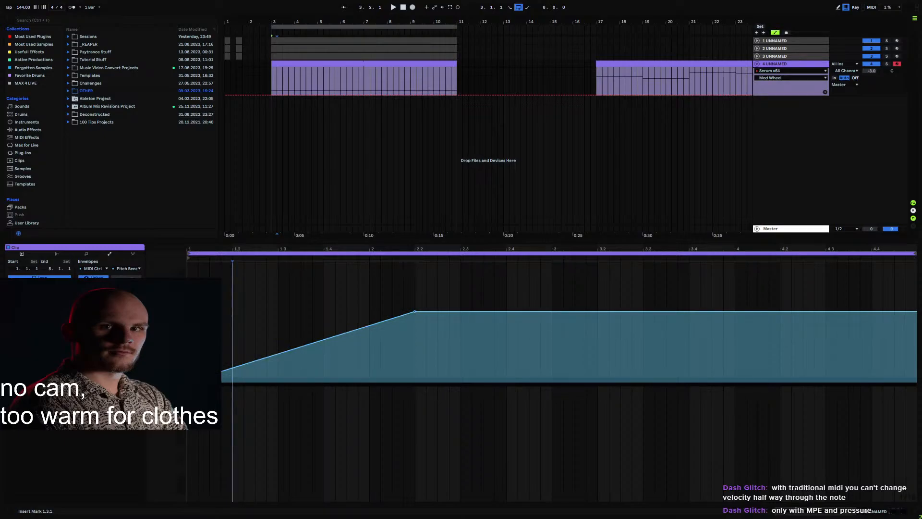
left_click(188, 375)
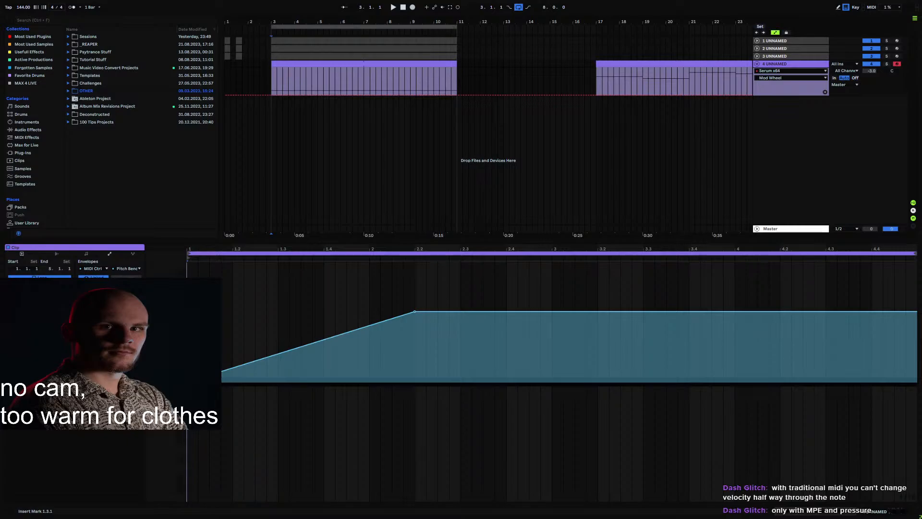
mouse_move(416, 311)
mouse_move(232, 367)
left_click(414, 312)
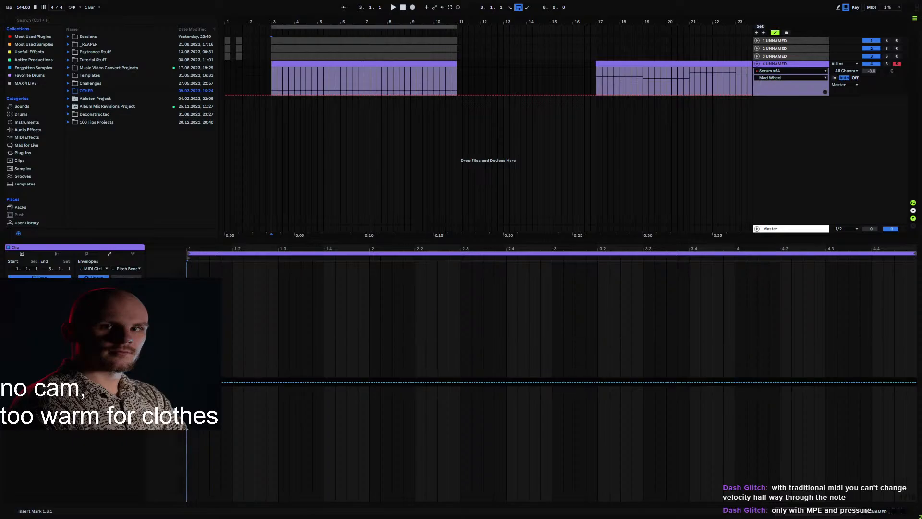
Step: Try a per-note pitch bend on the long A#0 note falling to about -2.96 st at 3.3, and remove its points
left_click(134, 254)
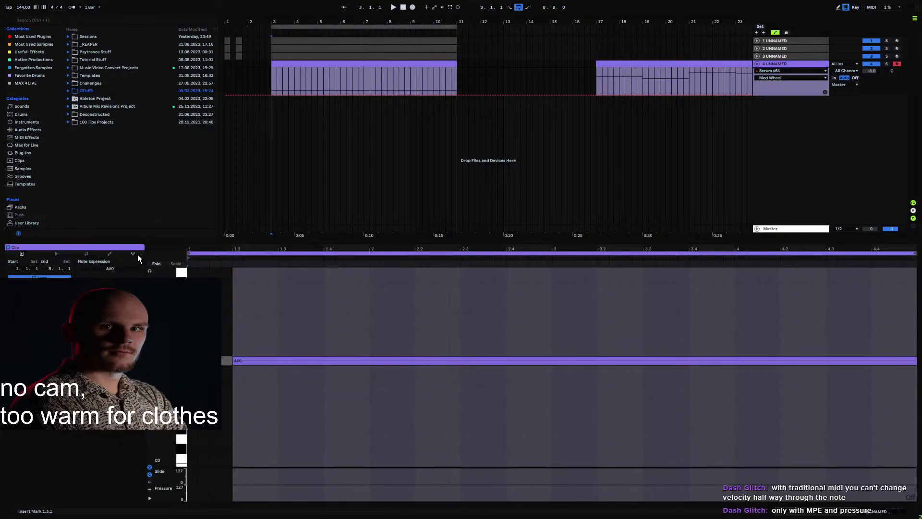
left_click(572, 361)
left_click_drag(604, 360, 643, 389)
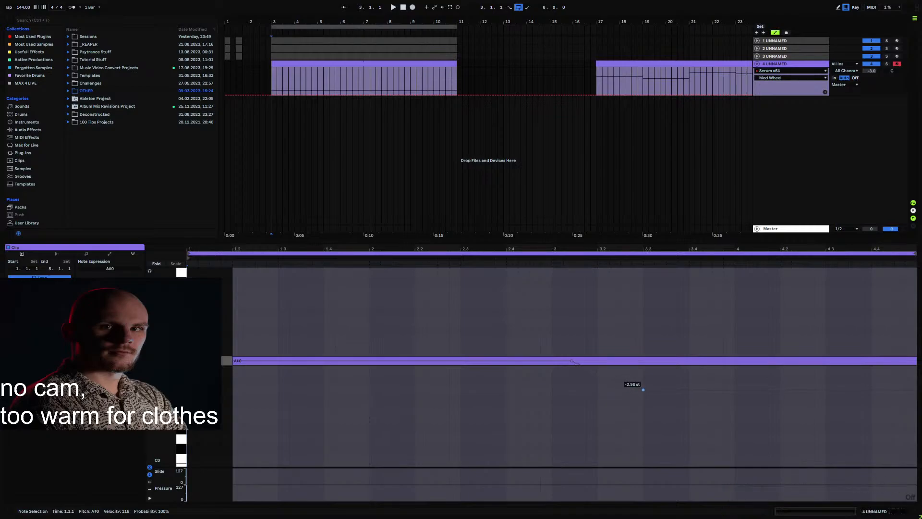
double_click(643, 389)
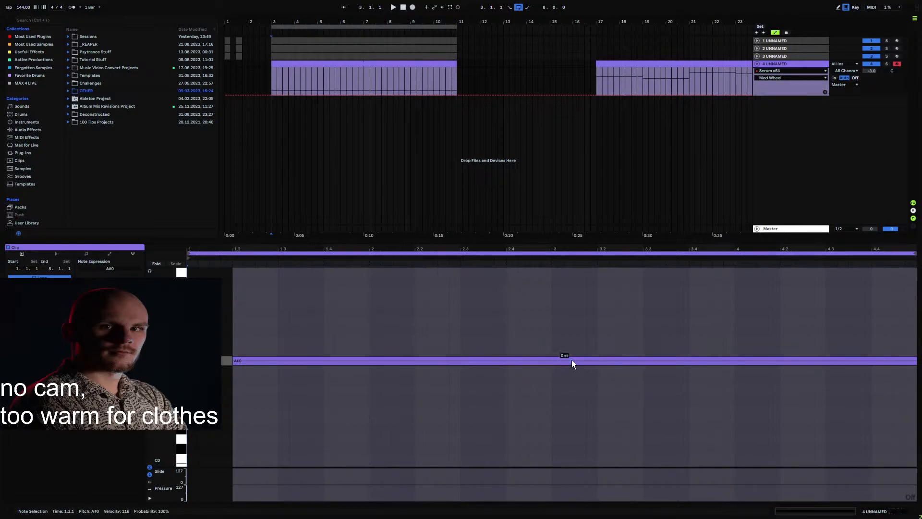
Step: Show the Velocity and Release Velocity lanes below the clip's Slide and Pressure lanes
left_click(150, 483)
left_click(150, 488)
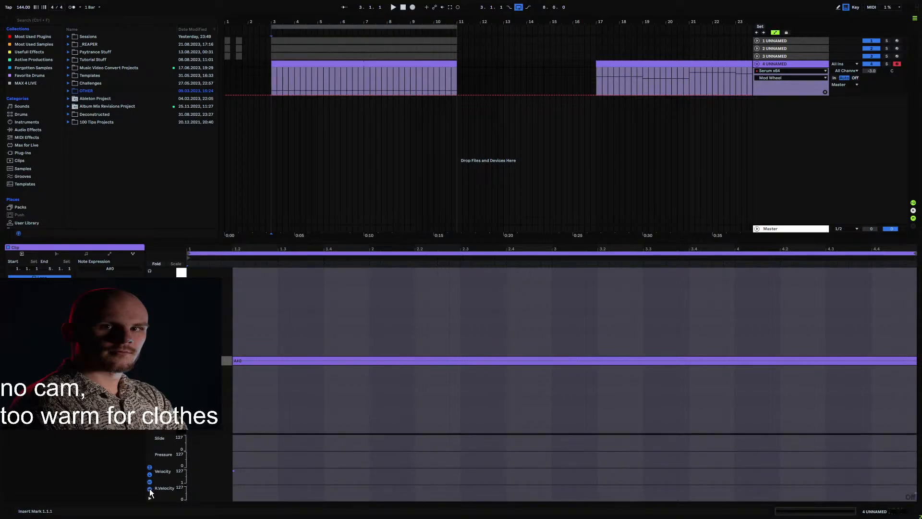
Step: Hide the Velocity and Release Velocity lanes, leaving the Slide and Pressure lanes in the clip's note expression view
left_click(240, 475)
left_click(241, 473)
left_click(149, 482)
left_click(150, 488)
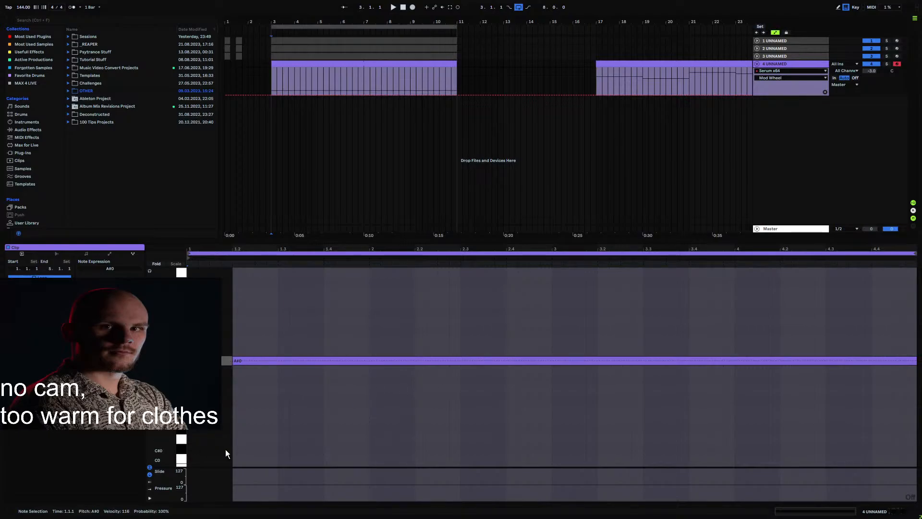
left_click(261, 349)
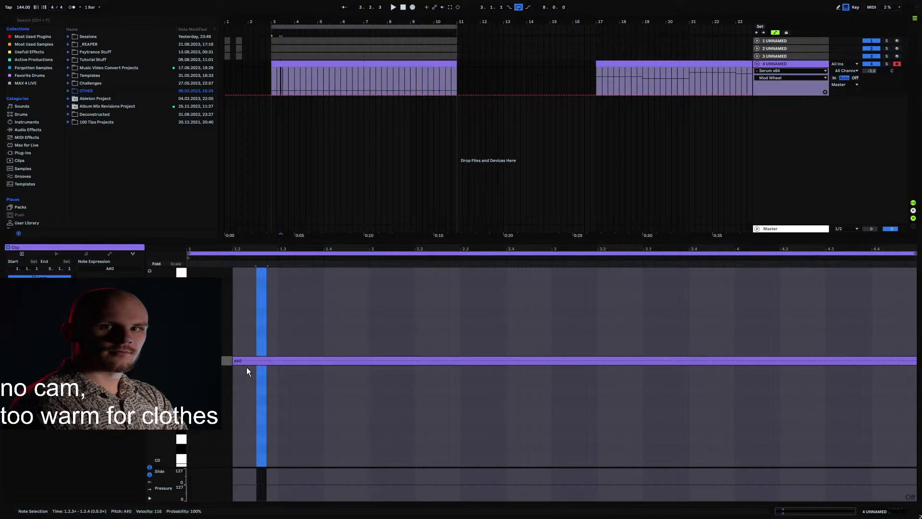
Step: Return to the clip's note editing and extend the long A#0 note's start back to 1.1.1
left_click(87, 254)
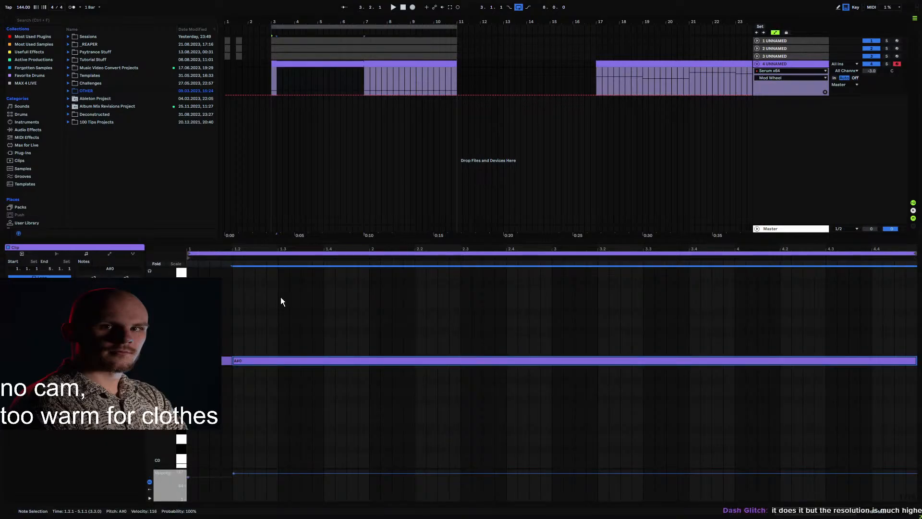
left_click_drag(234, 361, 189, 360)
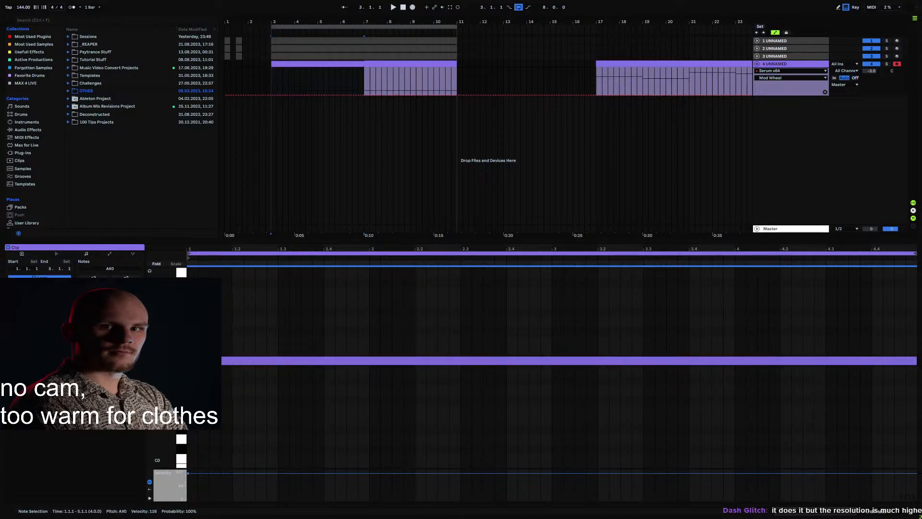
left_click(255, 350)
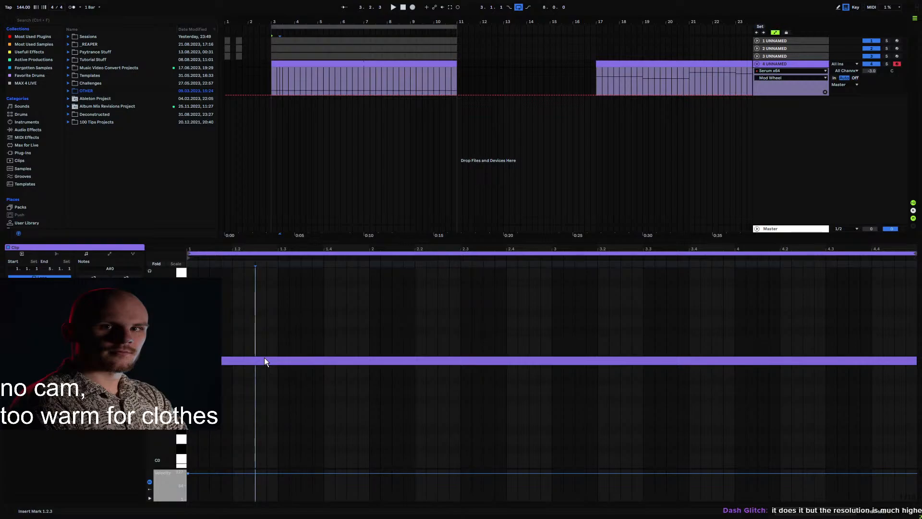
Step: Show and hide the Chance lane, and set the long A#0 note's velocity to 100
left_click_drag(202, 473, 202, 473)
left_click_drag(146, 473, 146, 471)
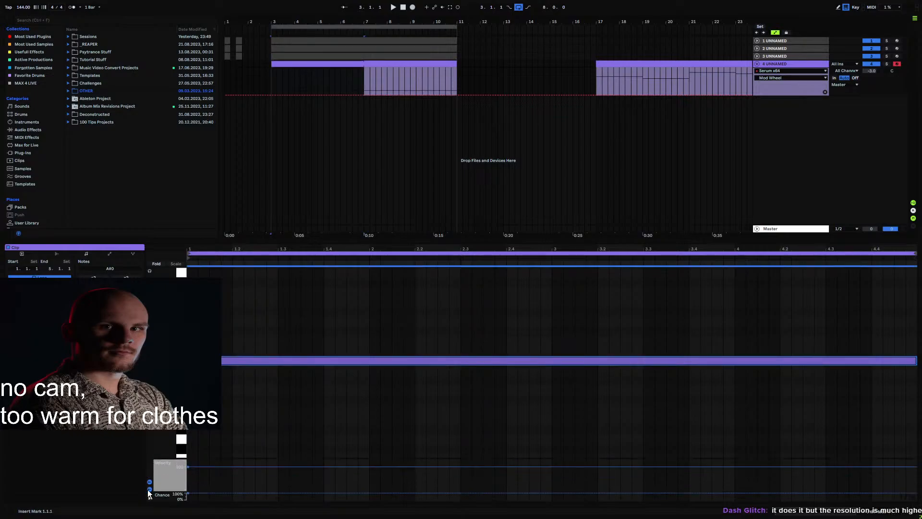
left_click(194, 475)
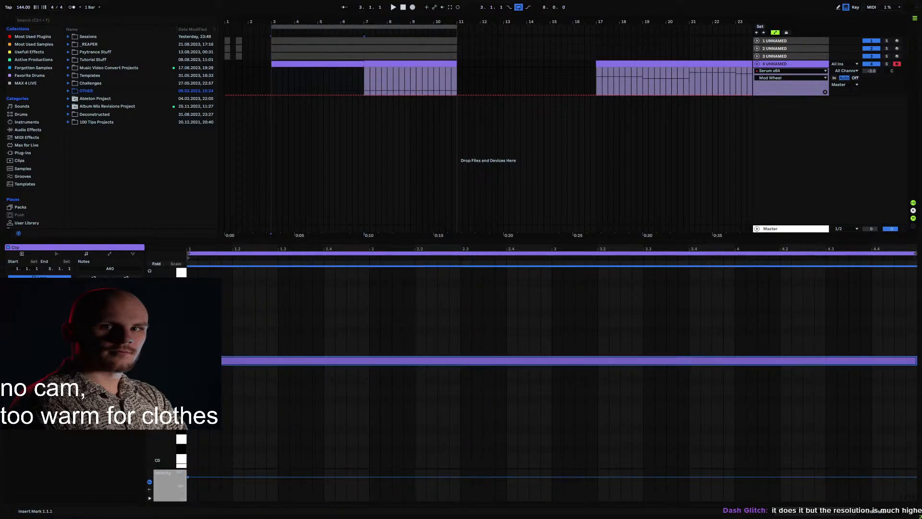
left_click(195, 481)
Step: Browse the MIDI Ctrl controllers available for the clip's envelopes, and return to the note editor
left_click(109, 254)
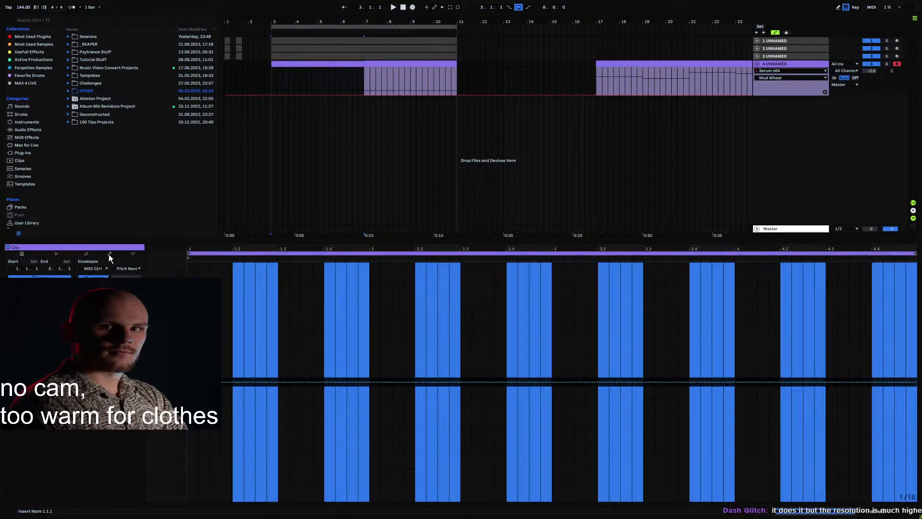
left_click(102, 269)
left_click(126, 268)
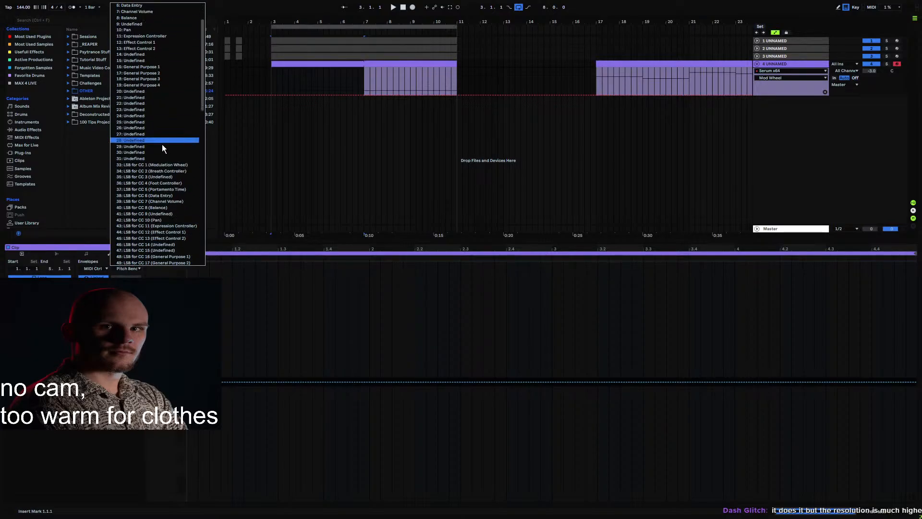
left_click(88, 254)
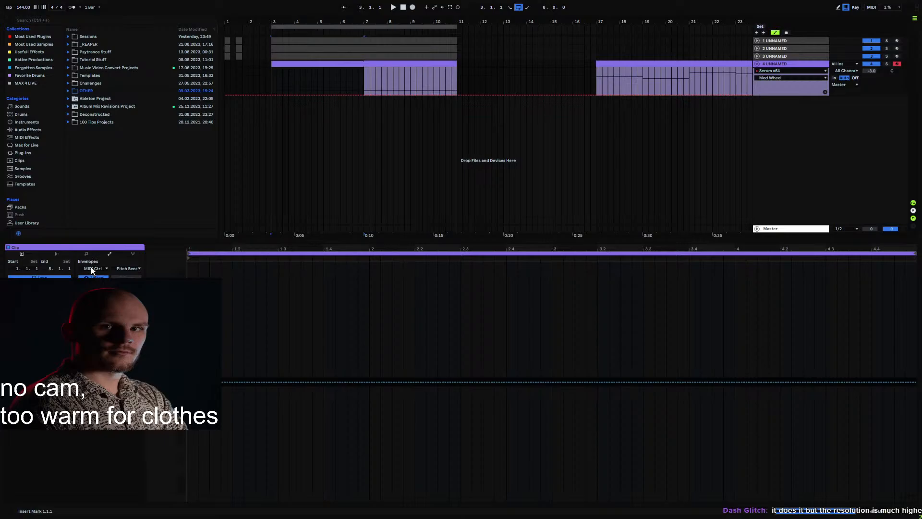
left_click(87, 254)
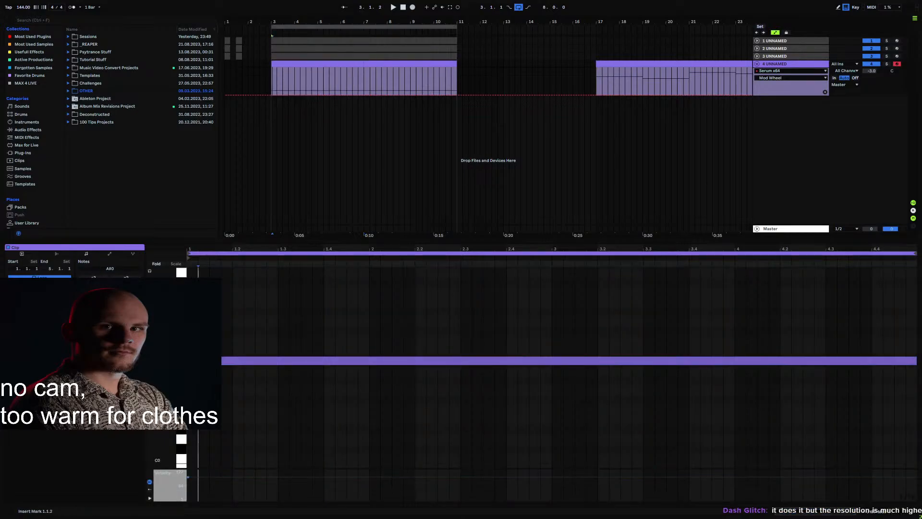
Step: Shrink the clip view's height so the arrangement takes up most of the window
key("ctrl+a")
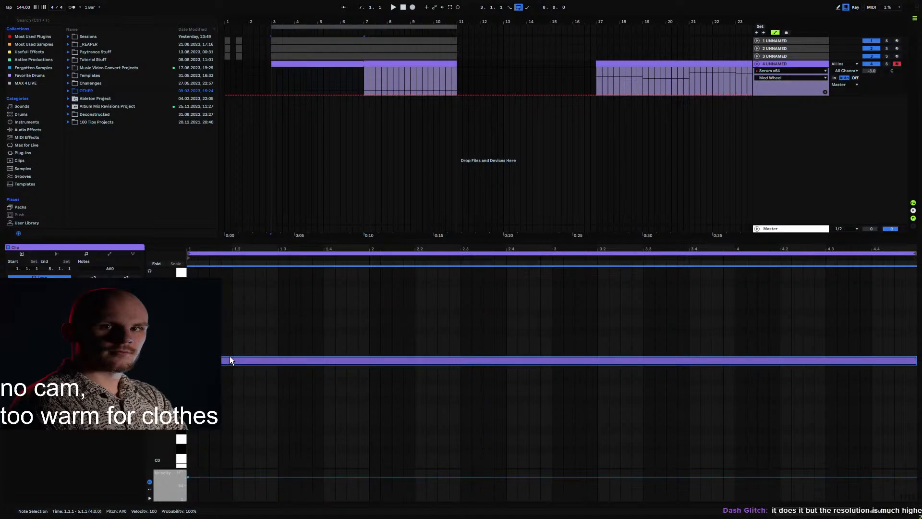
left_click(268, 79)
left_click_drag(282, 242, 264, 422)
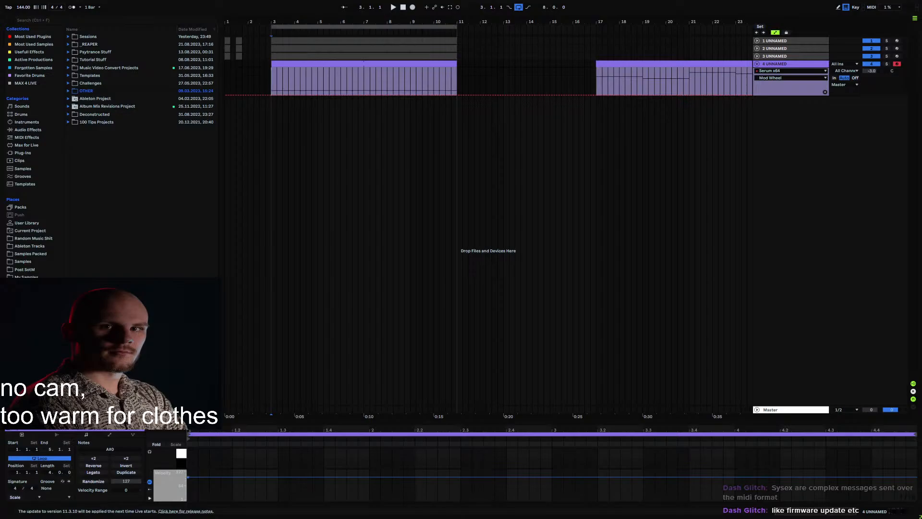
Step: Switch to Chrome and search Google Images for "casio wk-1800"
key("alt+Tab")
double_click(495, 94)
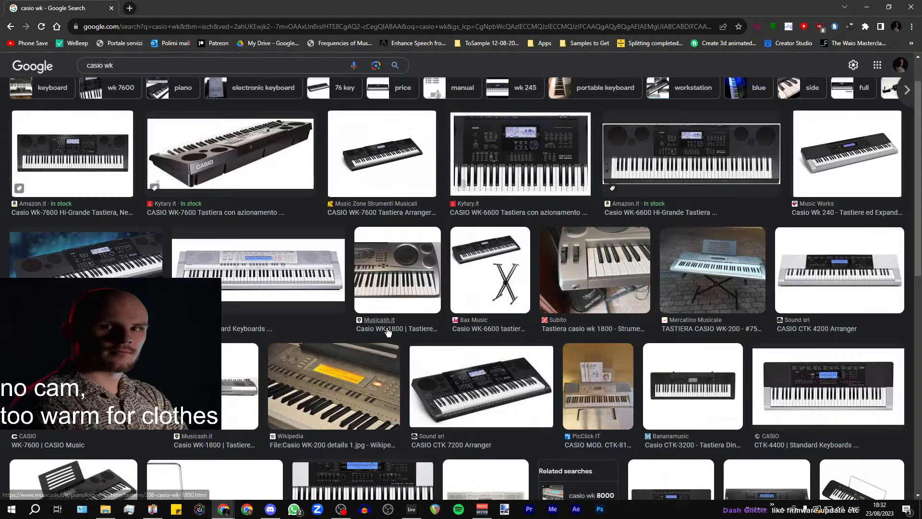
left_click(163, 70)
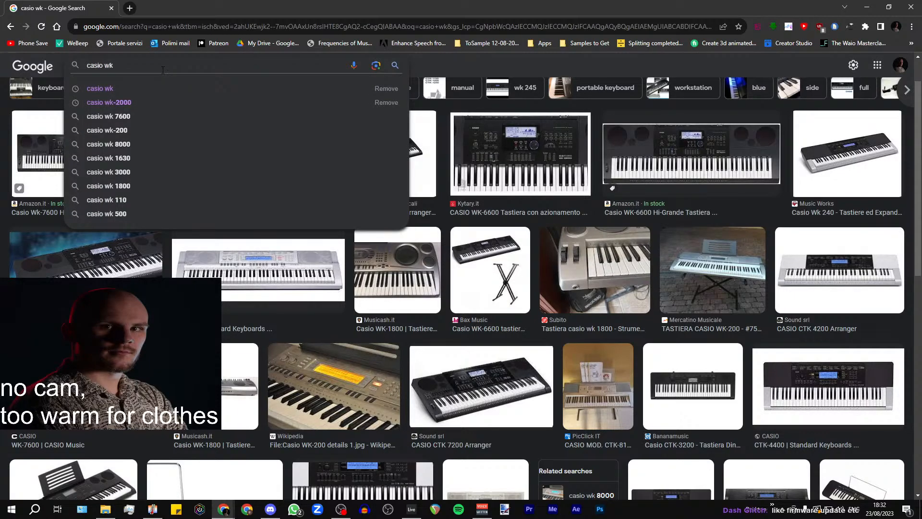
type("-1800")
key("Return")
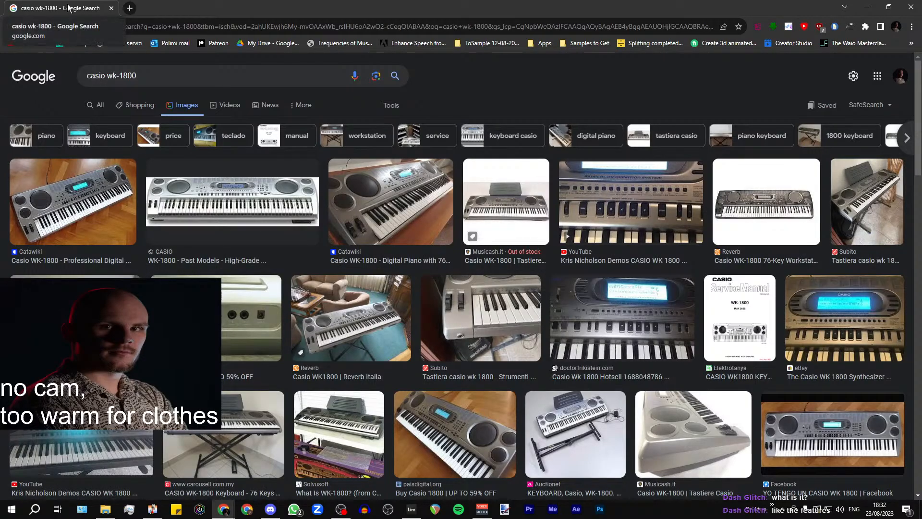
Step: Switch back to Ableton Live and add 86 after bm test.wav from the Post SotM folder on a new audio track at bar 3
key("alt+Tab")
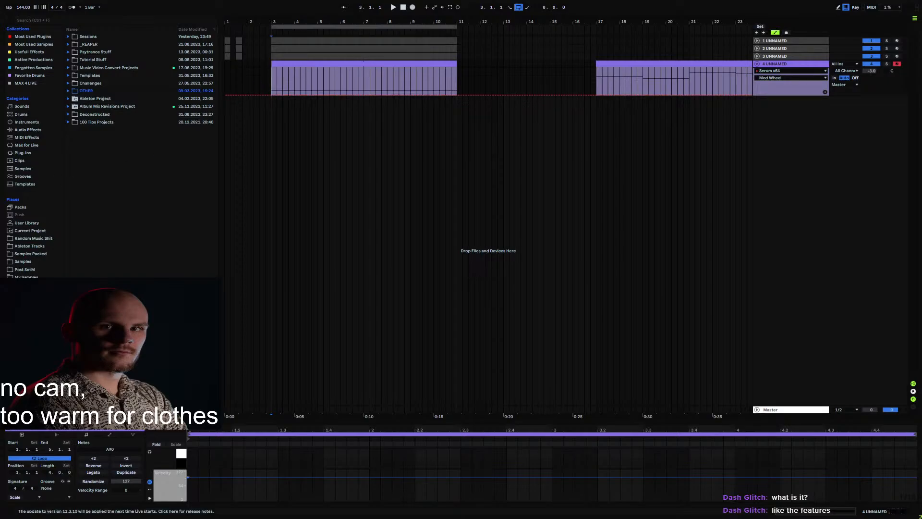
left_click(23, 269)
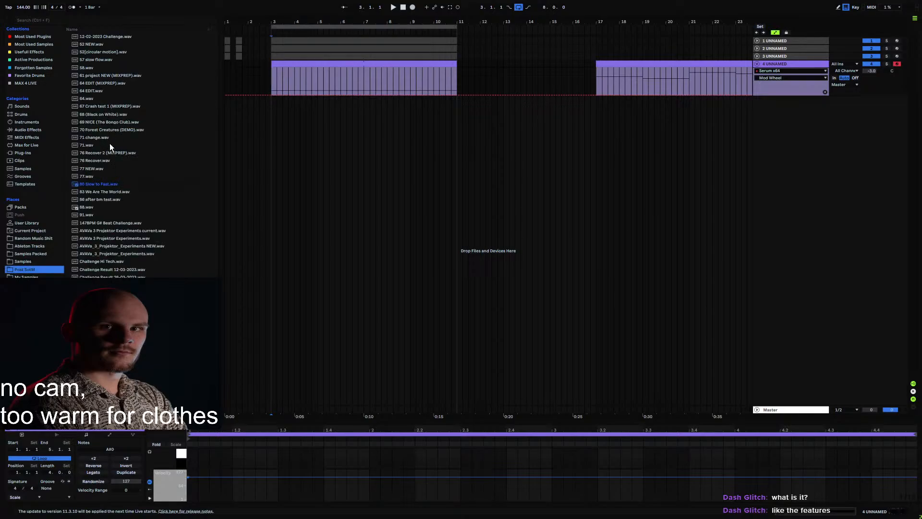
left_click_drag(97, 201, 276, 180)
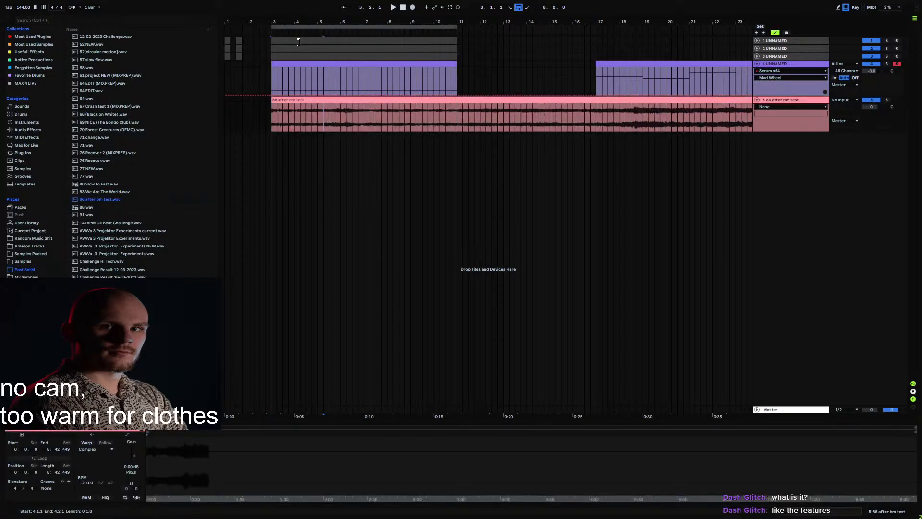
Step: Move the 86 after bm test clip to start at bar 1 and loop its whole length
left_click_drag(288, 23, 257, 22)
left_click_drag(263, 100, 249, 111)
left_click(294, 119)
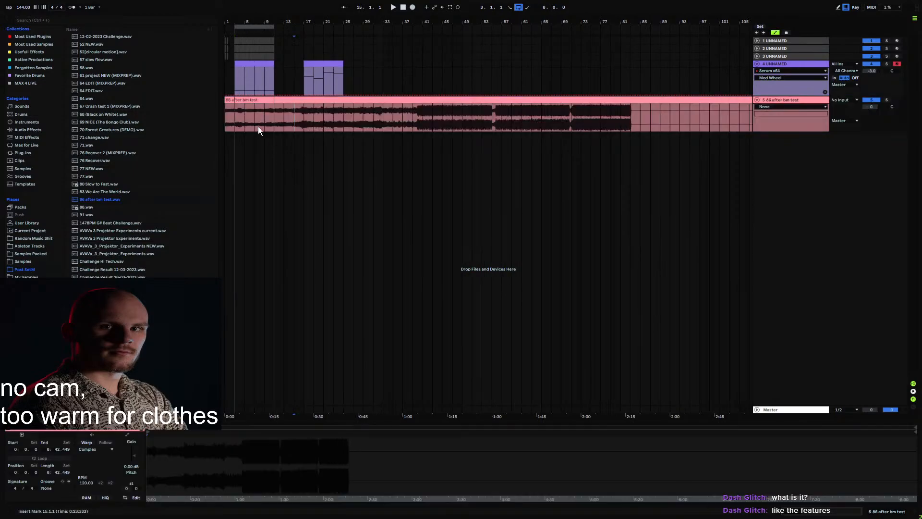
left_click(258, 100)
key("ctrl+l")
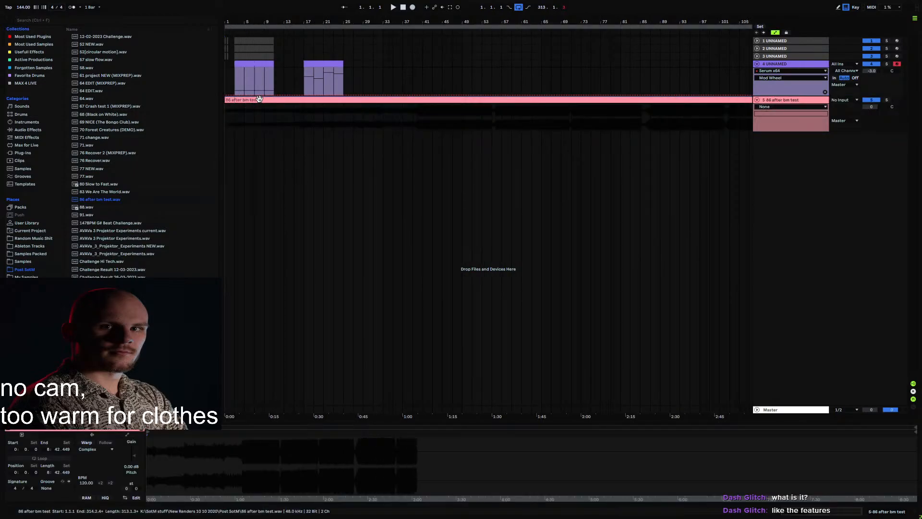
Step: Solo the 86 after bm test track and place the insert marker at 1.1.1
left_click(273, 119)
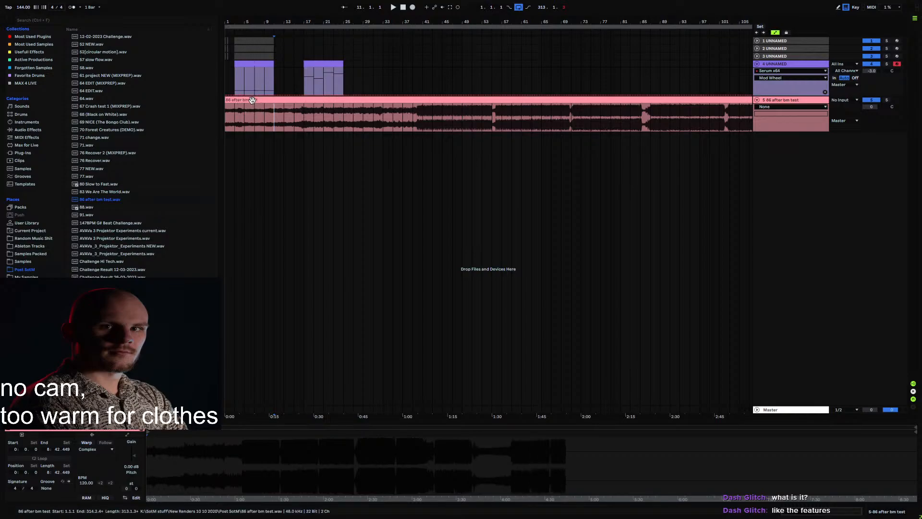
key("minus")
key("minus")
key("minus")
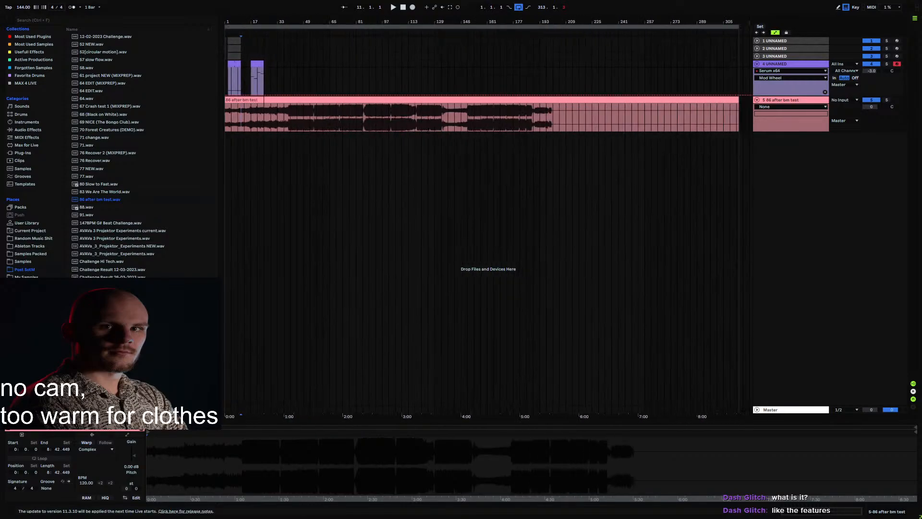
left_click(886, 99)
left_click(231, 117)
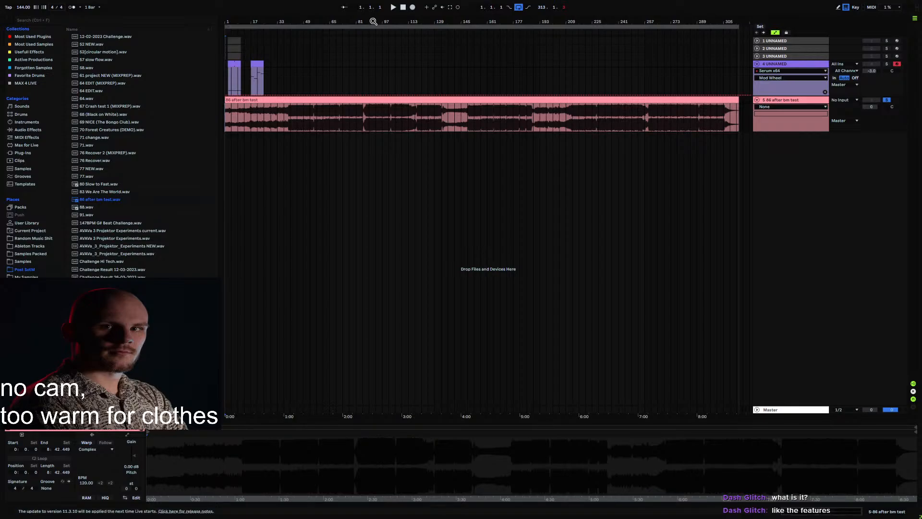
Step: Set the project tempo to 147 BPM
left_click_drag(372, 22, 451, 39)
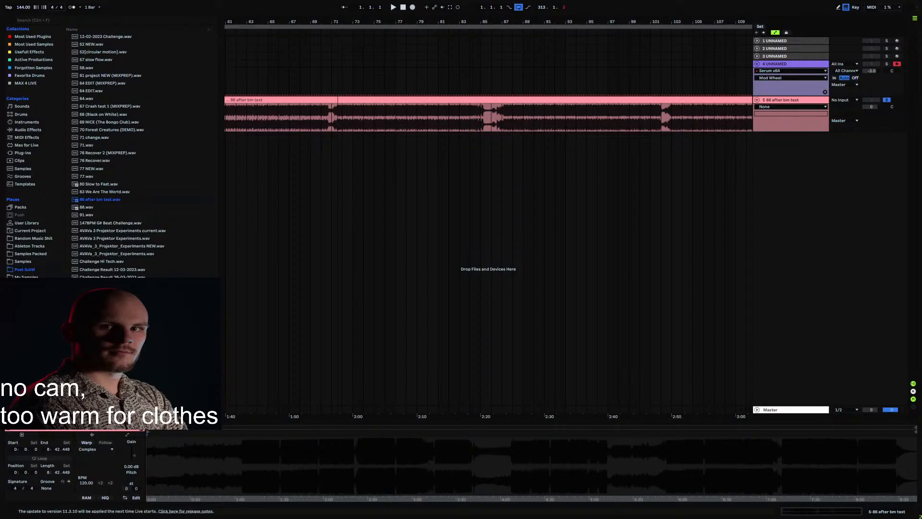
left_click_drag(339, 24, 339, 4)
left_click(23, 7)
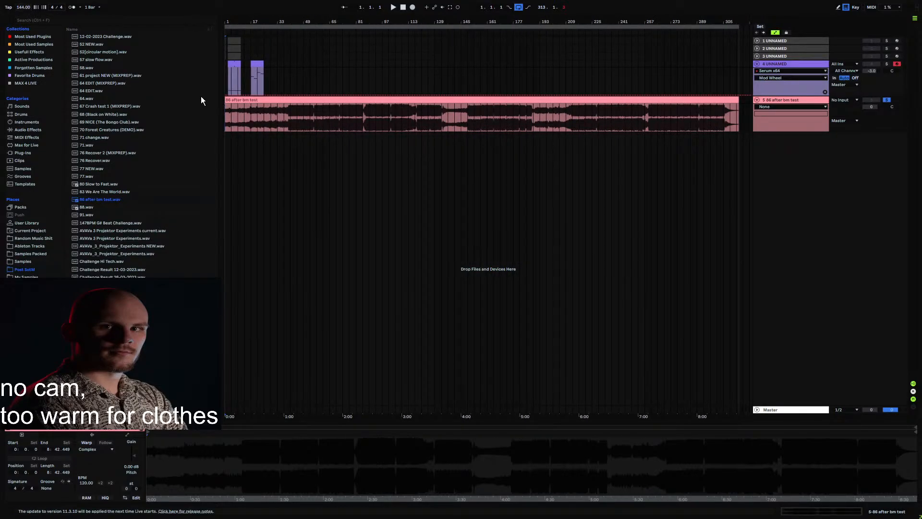
key("Up")
key("Up")
key("Up")
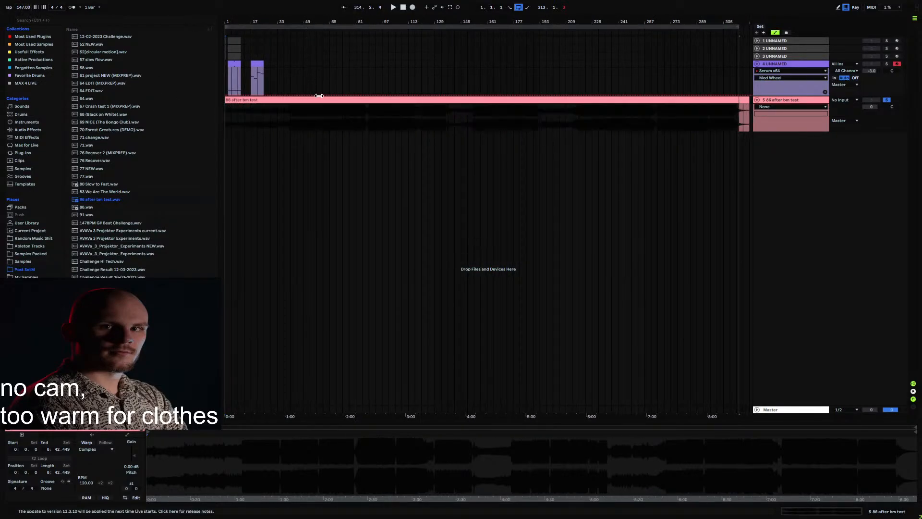
left_click(323, 64)
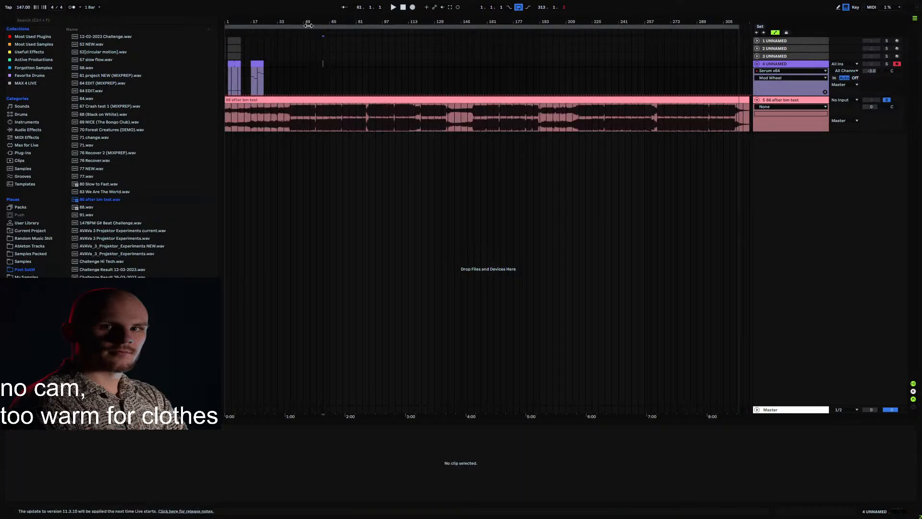
Step: Examine the 86 after bm test waveform at bar 41 and at the breaks before bars 57 and 73
mouse_move(308, 25)
left_mouse_down()
mouse_move(307, 46)
mouse_move(298, 34)
mouse_move(297, 47)
left_mouse_up()
left_click(293, 113)
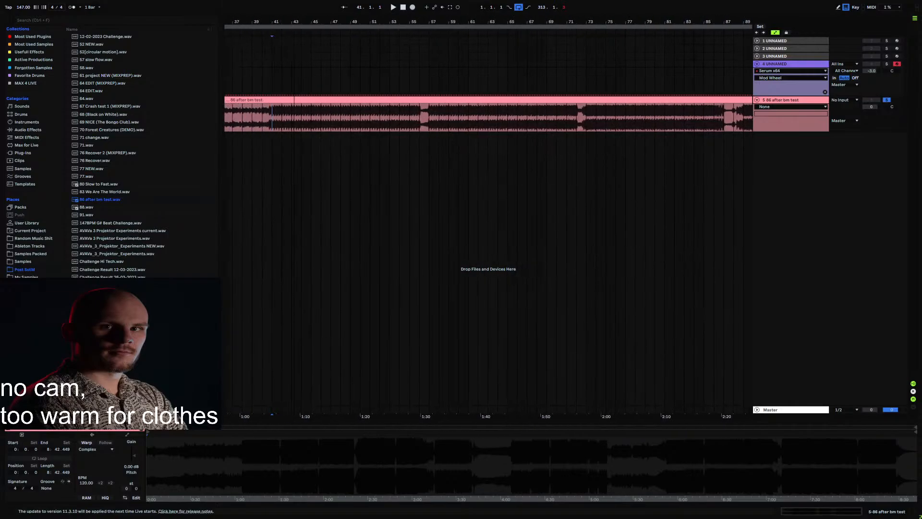
left_click_drag(421, 115, 429, 115)
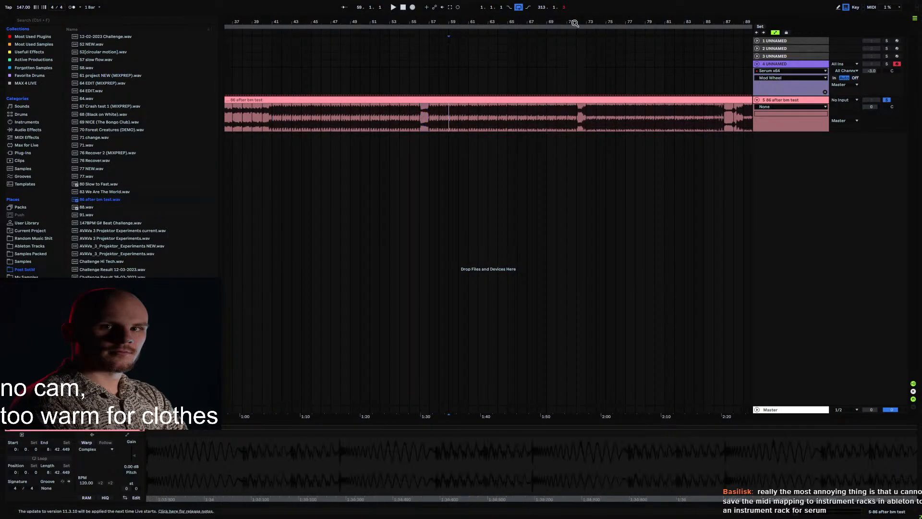
left_click_drag(576, 22, 490, 23)
left_click(494, 116)
left_click(500, 117)
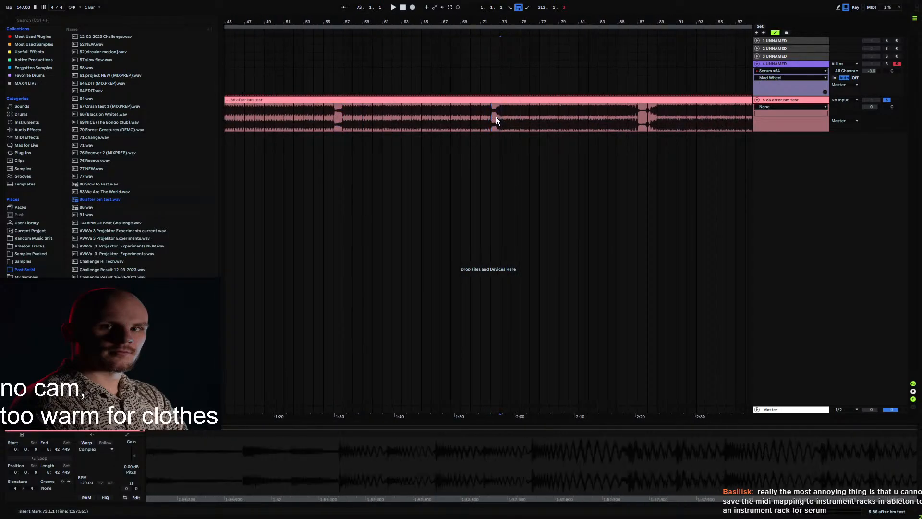
Step: Mark out the section from bar 57 to 72 and the break from bar 87 to 89 in the 86 after bm test clip
left_click_drag(489, 114, 342, 120)
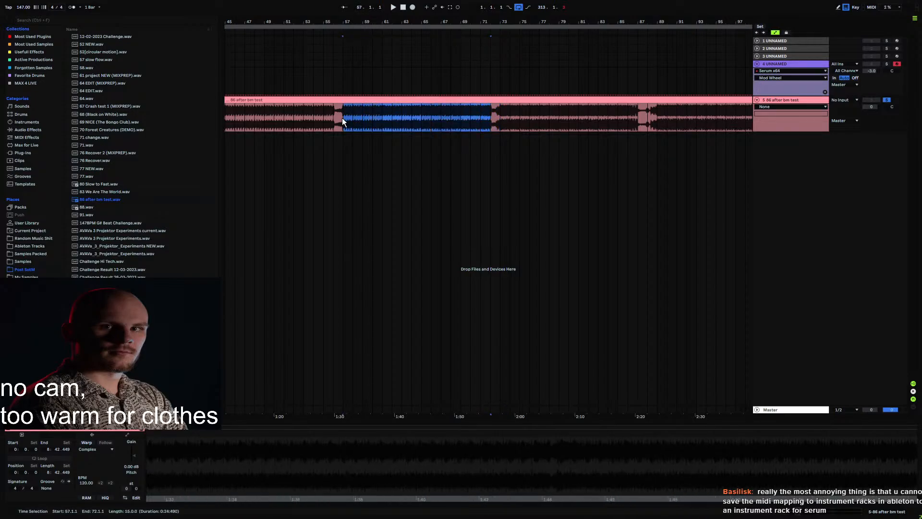
left_click(492, 127)
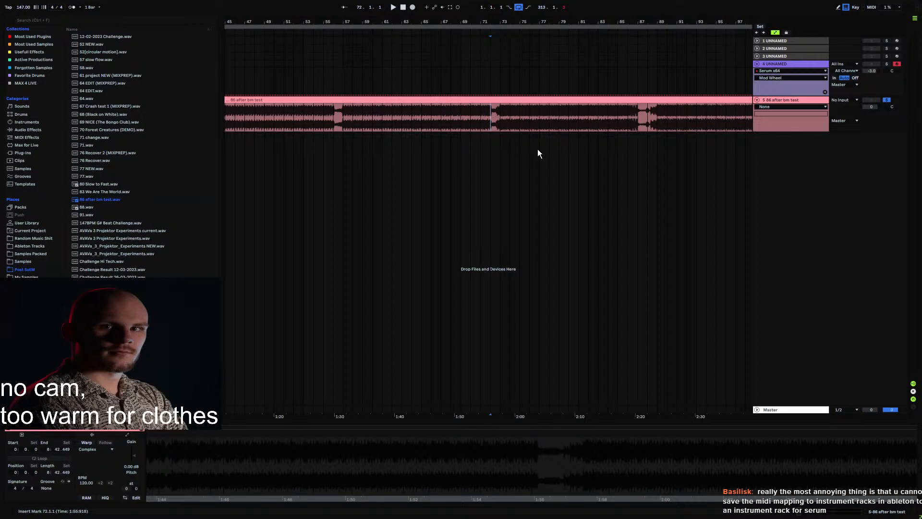
left_click(639, 120)
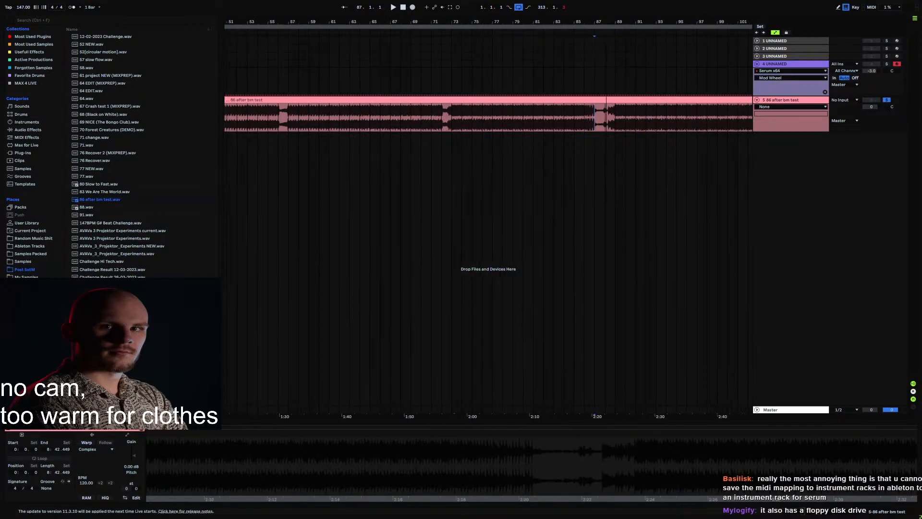
left_click_drag(596, 21, 462, 72)
left_click_drag(458, 117, 520, 120)
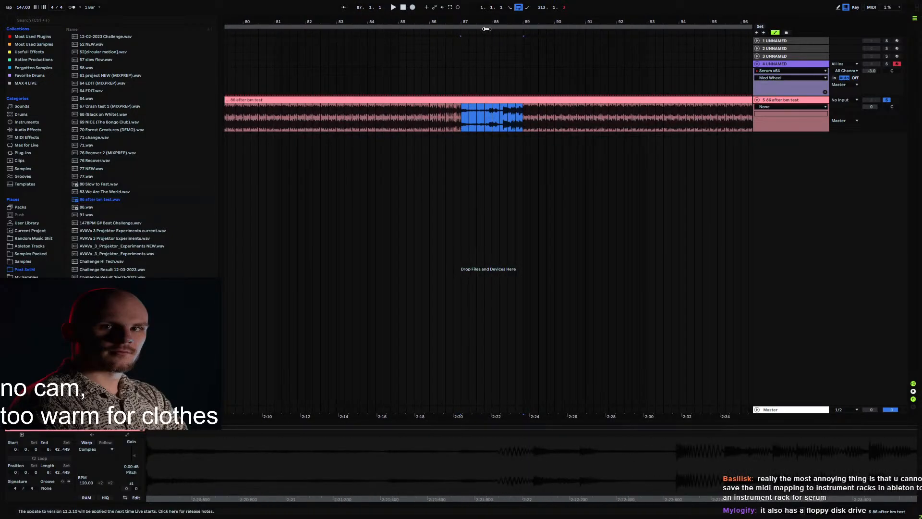
Step: Mark out the section from bar 73 to 87 in the 86 after bm test clip
left_click_drag(486, 29, 487, 10)
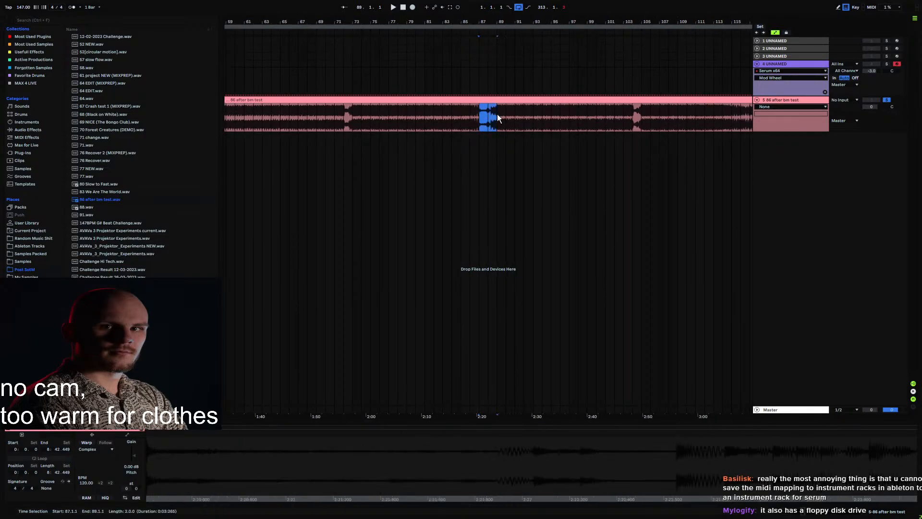
left_click_drag(352, 117, 478, 121)
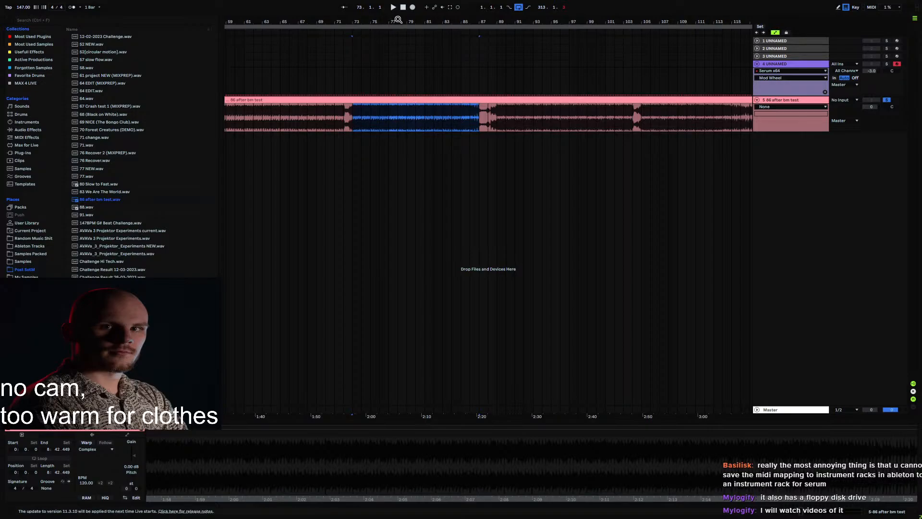
mouse_move(398, 19)
left_mouse_down()
mouse_move(482, 20)
mouse_move(350, 23)
left_mouse_up()
Step: Loop the entire 86 after bm test clip over 320 bars and play it from 1.1.1
left_click(335, 118)
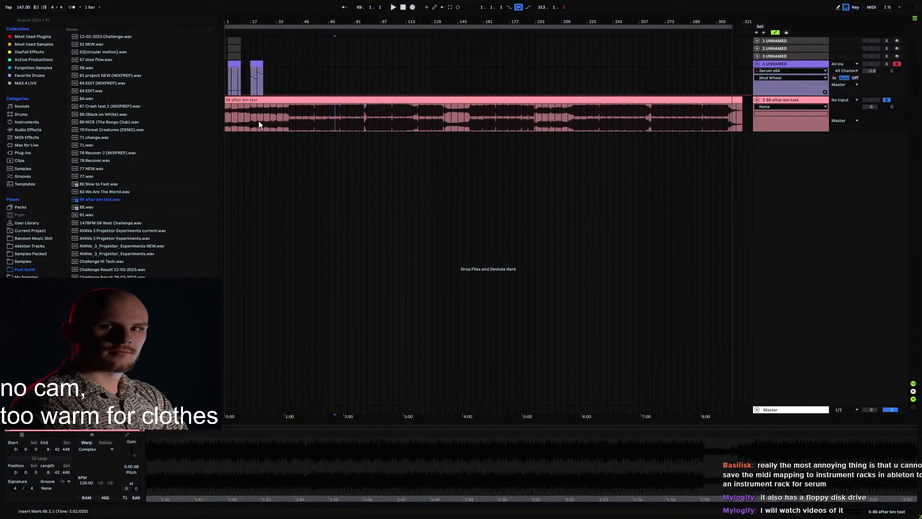
left_click(225, 111)
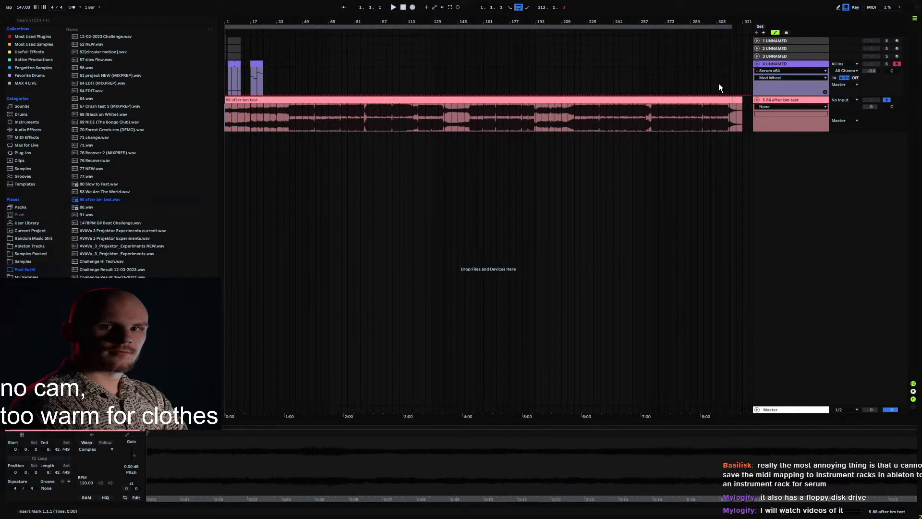
left_click(695, 100)
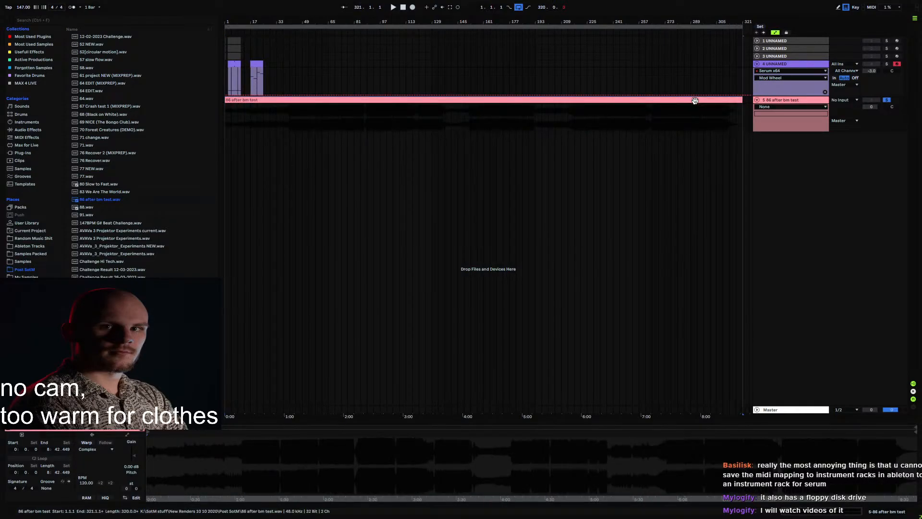
left_click(226, 117)
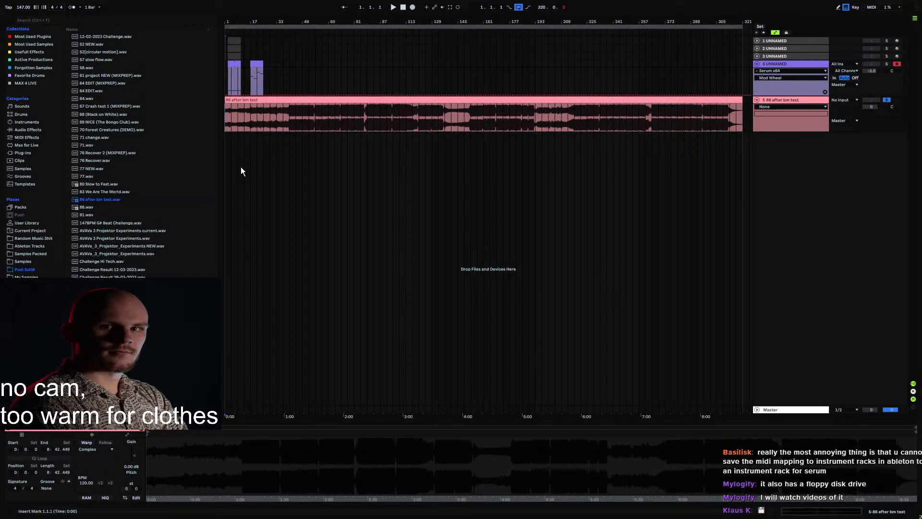
key("space")
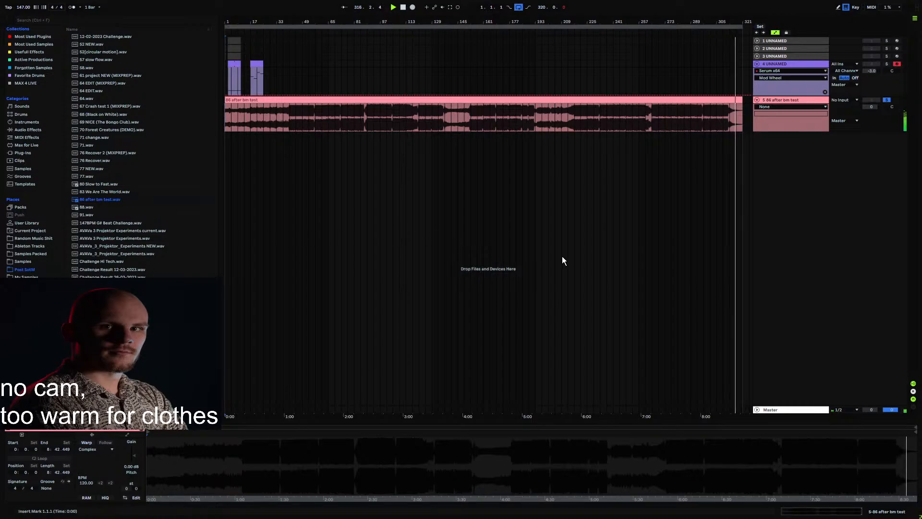
Step: Stop playback and delete the 86 after bm test track
left_click(445, 117)
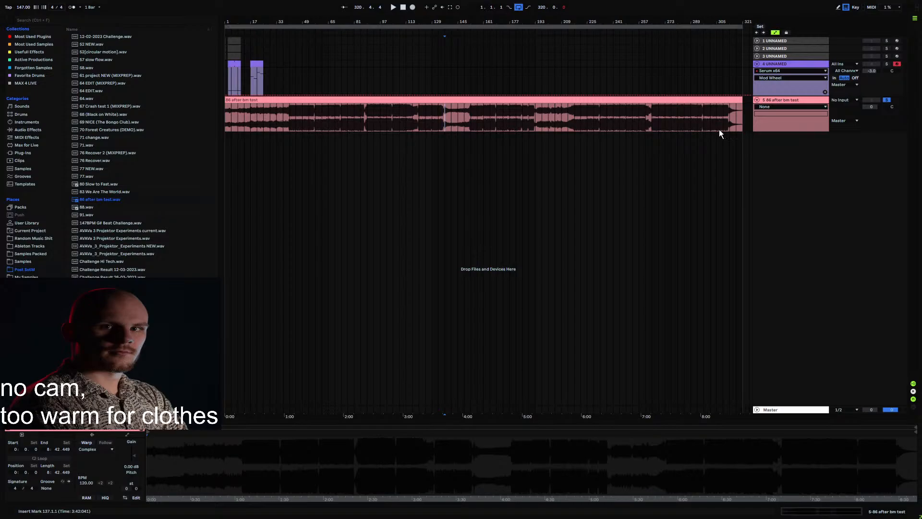
left_click(773, 100)
key("Delete")
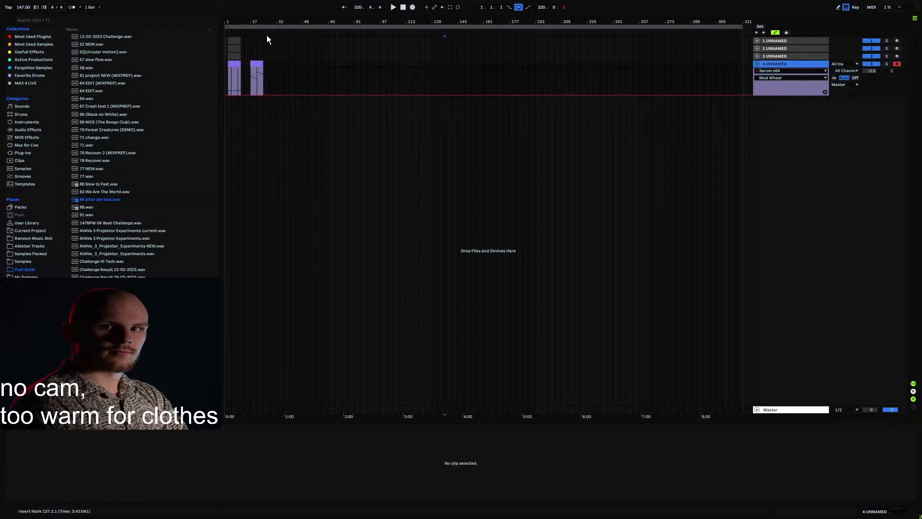
Step: Loop the track 4 MIDI clip from bar 3 to 11 and place the insert marker at 3.1.1
left_click_drag(236, 22, 328, 94)
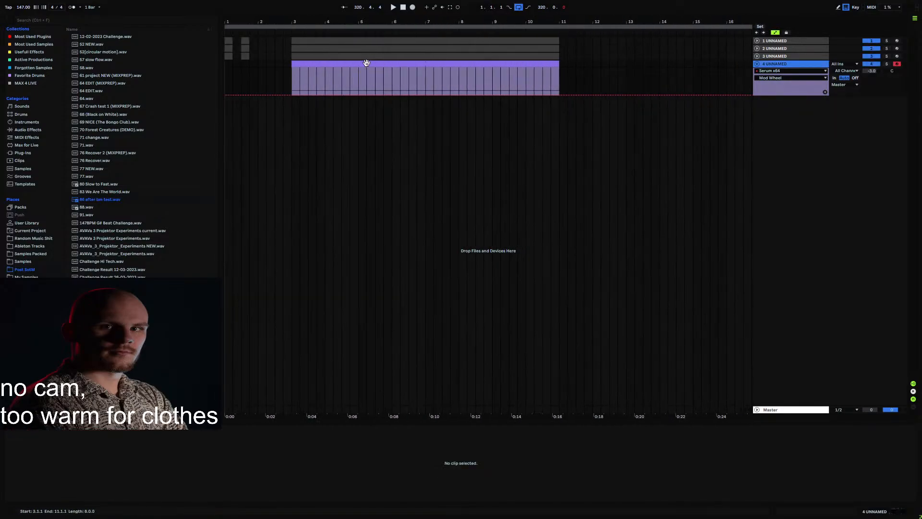
left_click(366, 63)
key("ctrl+l")
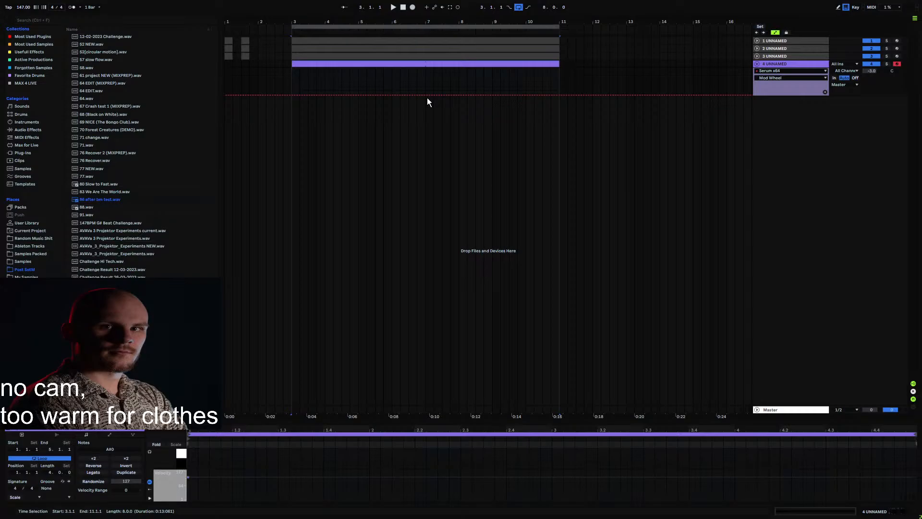
left_click(296, 87)
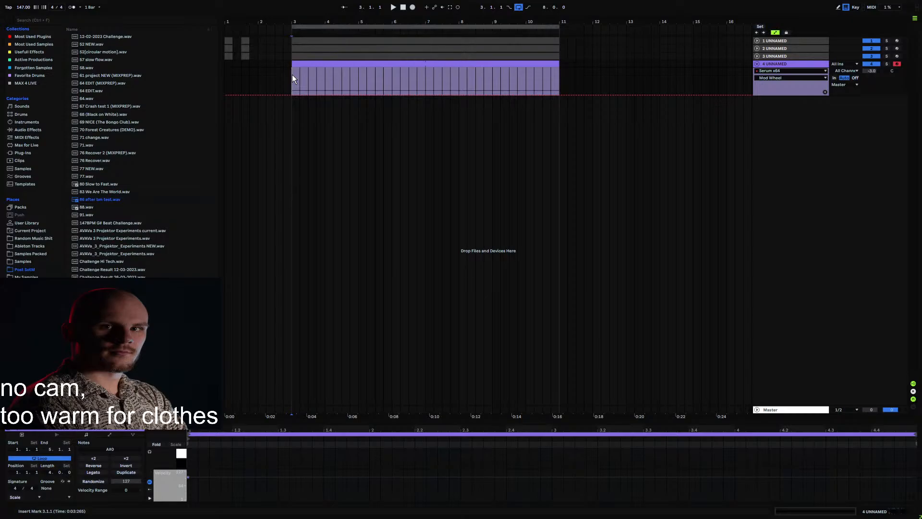
Step: Open Serum on track 4 and reset it to the Init preset
left_click(777, 66)
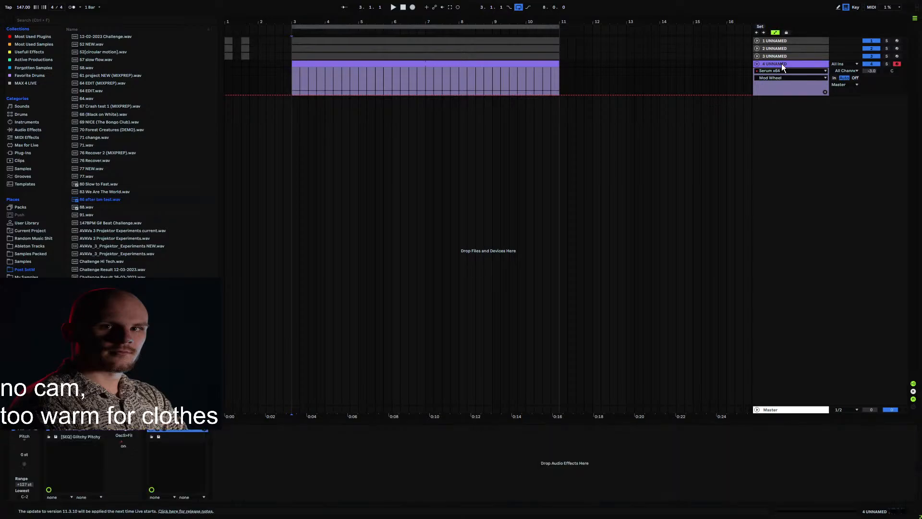
left_click(65, 433)
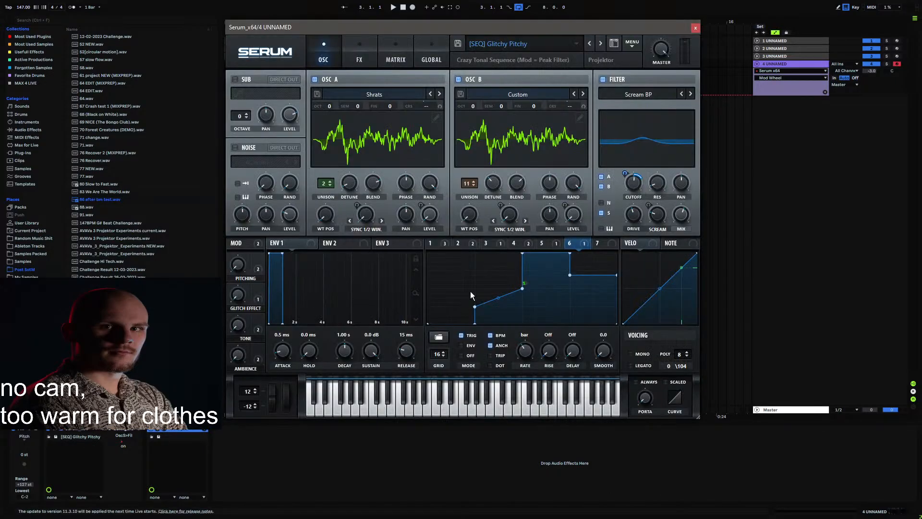
left_click(632, 46)
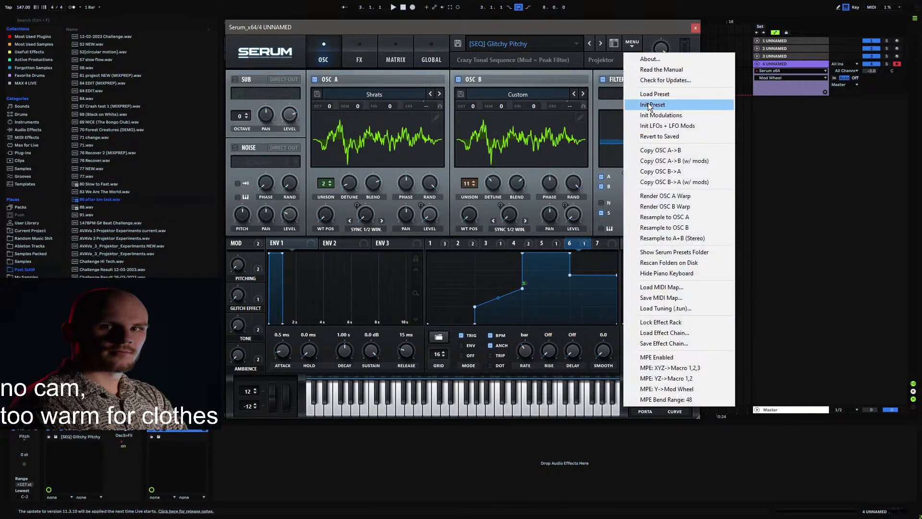
left_click(646, 106)
Step: Show the OscS>Fil automation on track 4 and set it to off, keeping the Serum window open
left_click(441, 7)
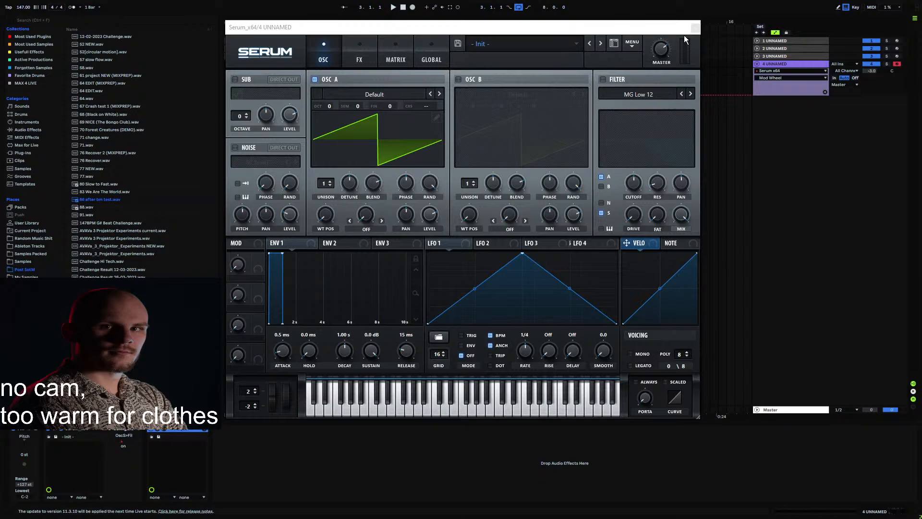
left_click_drag(601, 25, 582, 136)
left_click(779, 79)
left_click(772, 90)
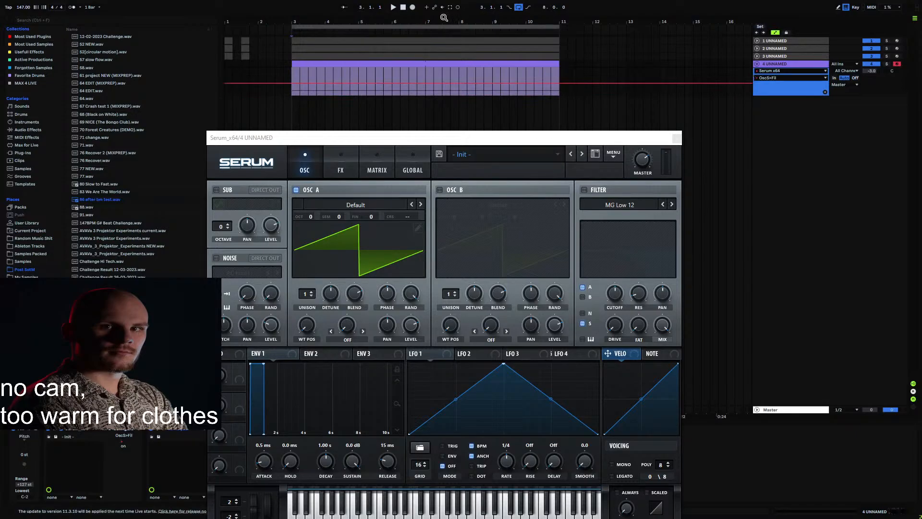
left_click_drag(432, 21, 432, 4)
left_click_drag(290, 21, 374, 70)
left_click(368, 84)
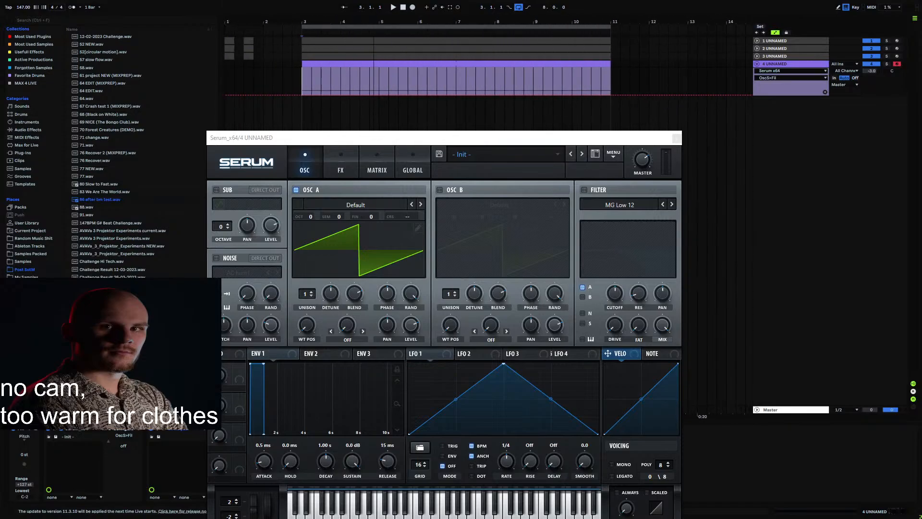
left_click_drag(441, 138, 442, 50)
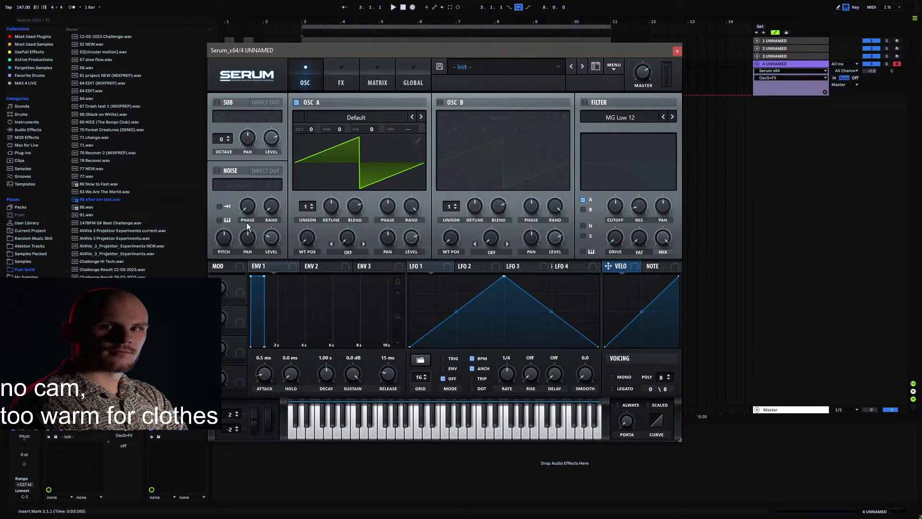
Step: Load the Analog wavetable Basic_Wrd into Serum's Osc A and raise its wavetable position slightly
left_click(397, 316)
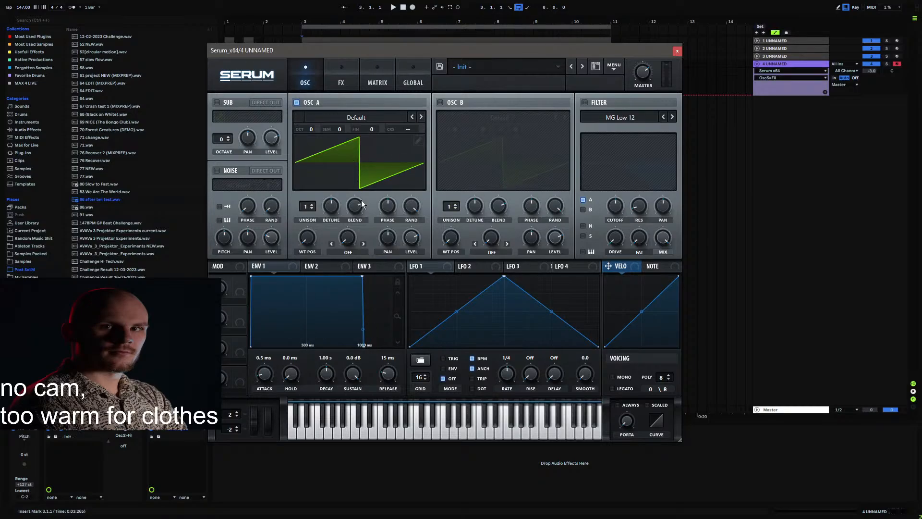
left_click(348, 120)
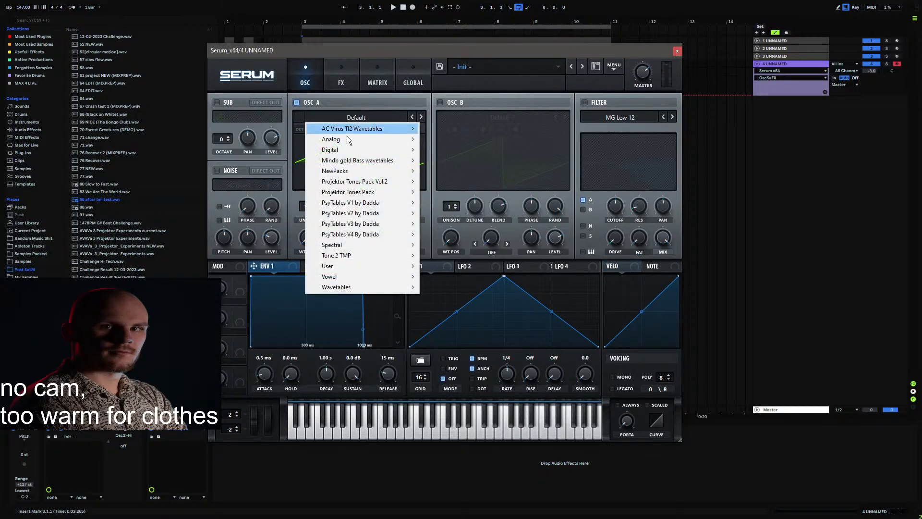
mouse_move(349, 140)
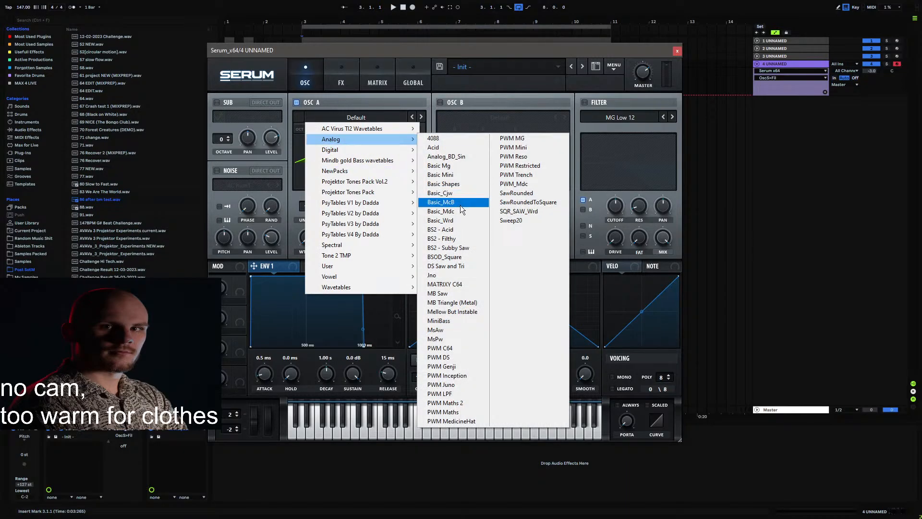
left_click(457, 220)
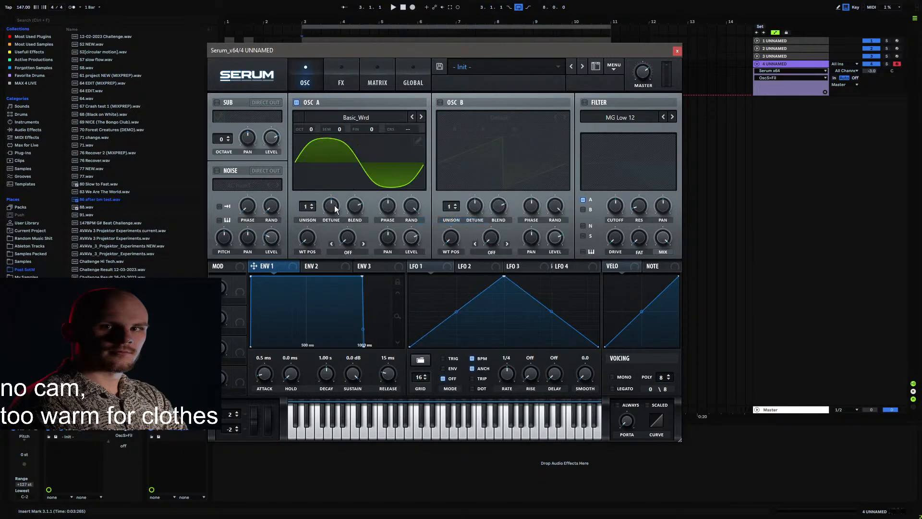
left_click_drag(307, 237, 317, 218)
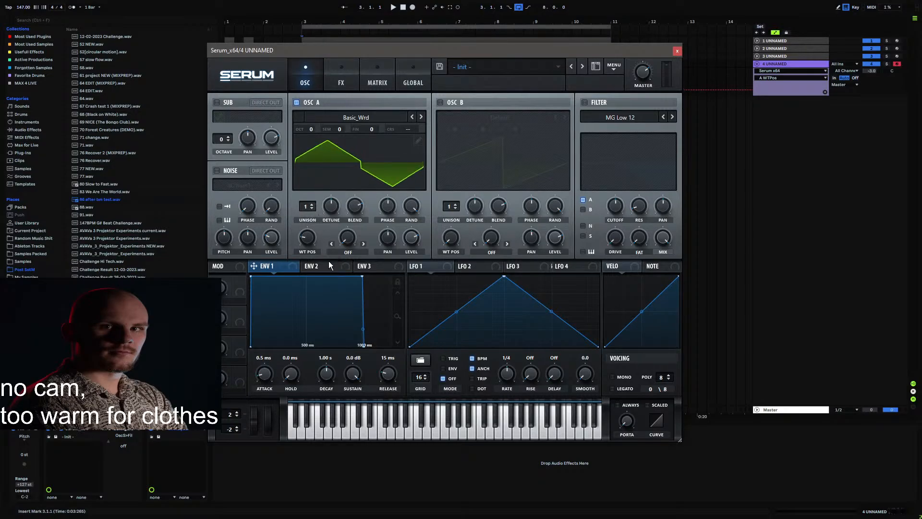
Step: Set Env 2 to 278 ms decay and zero sustain, assign it to Osc A's wavetable position, and audition notes
left_click(329, 264)
left_click_drag(363, 277, 260, 356)
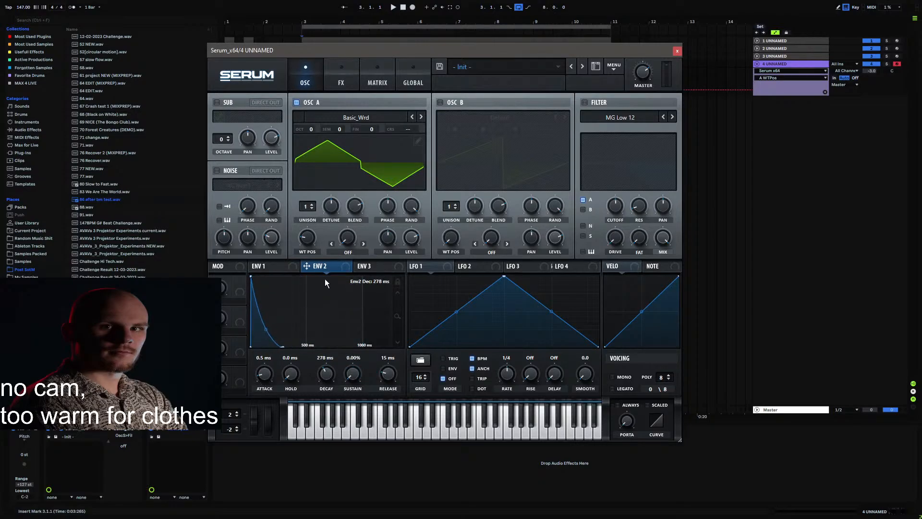
mouse_move(298, 226)
left_mouse_down()
mouse_move(298, 260)
mouse_move(304, 233)
left_mouse_up()
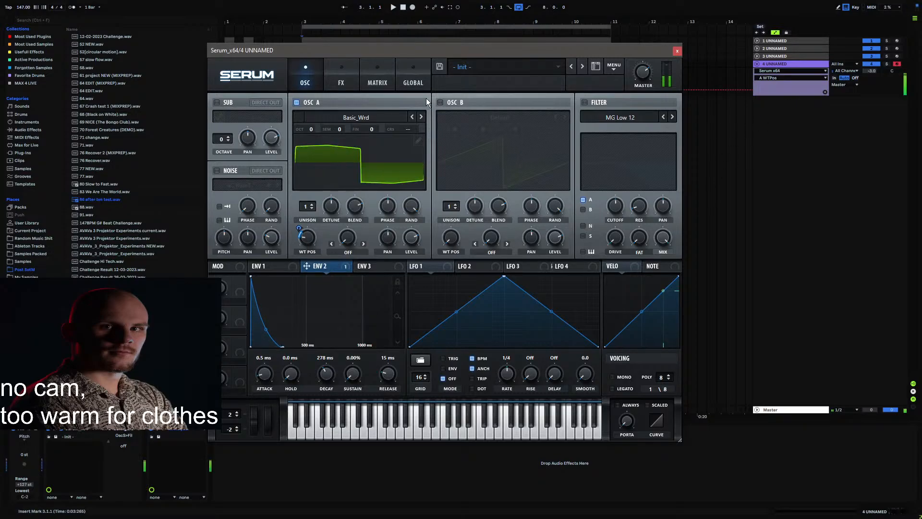
key("z")
key("a")
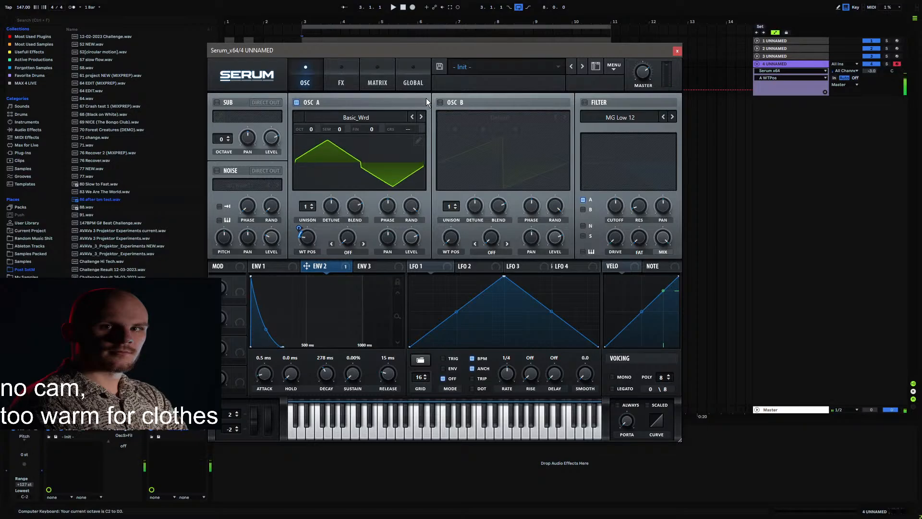
key("a")
Step: Enable Serum's filter as MG Low 18 with a lowered cutoff modulated by Env 2, and close the plugin window
left_click(584, 103)
left_click_drag(639, 208, 618, 221)
left_click(672, 117)
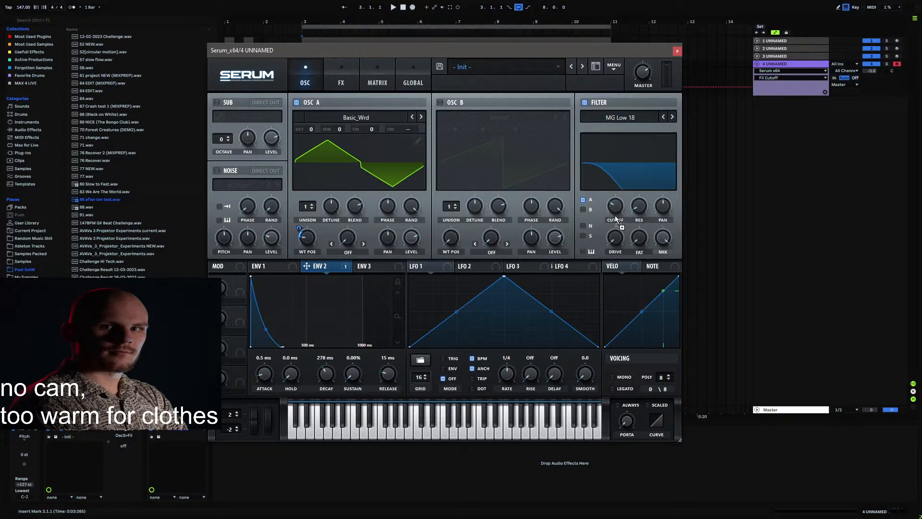
left_click_drag(616, 218, 616, 210)
left_click(677, 50)
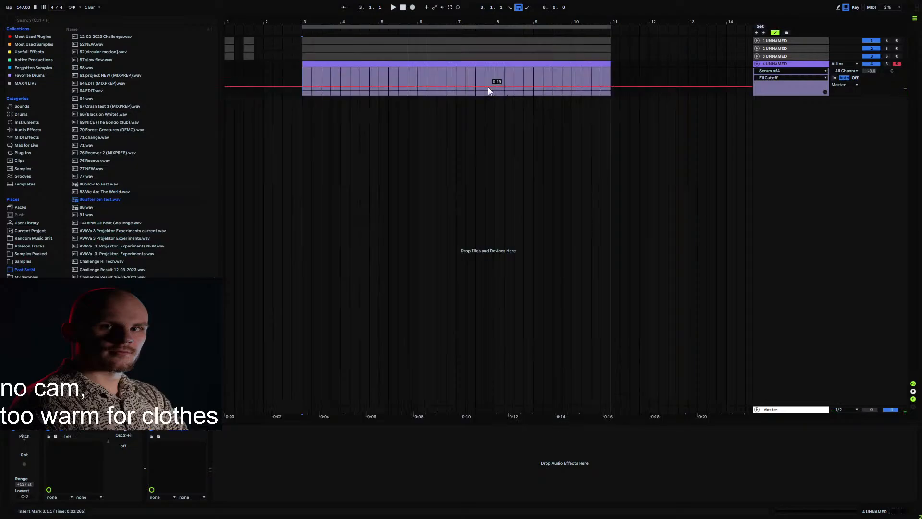
Step: Add the STEPIC MIDI sequencer in front of Serum on track 4
right_click(278, 459)
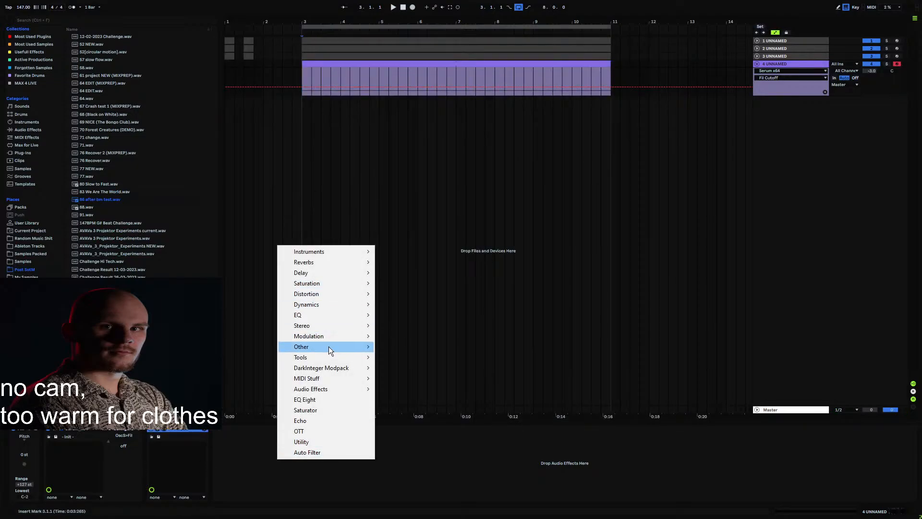
mouse_move(350, 379)
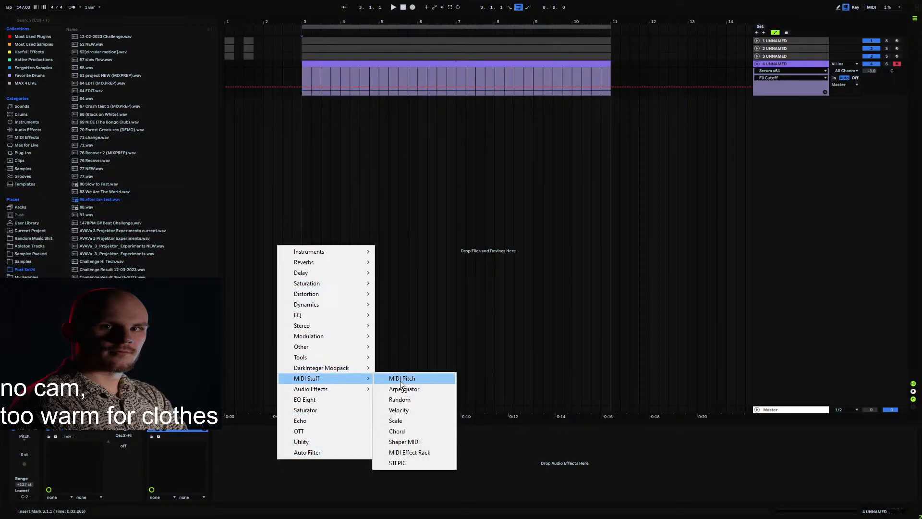
left_click(416, 461)
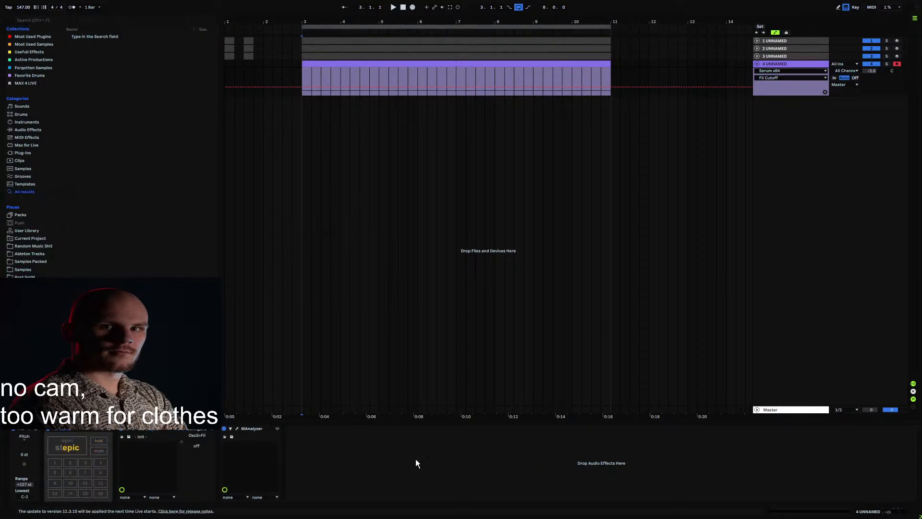
Step: Open the STEPIC editor, shrink its window, and place it over the middle of the arrangement
left_click(90, 447)
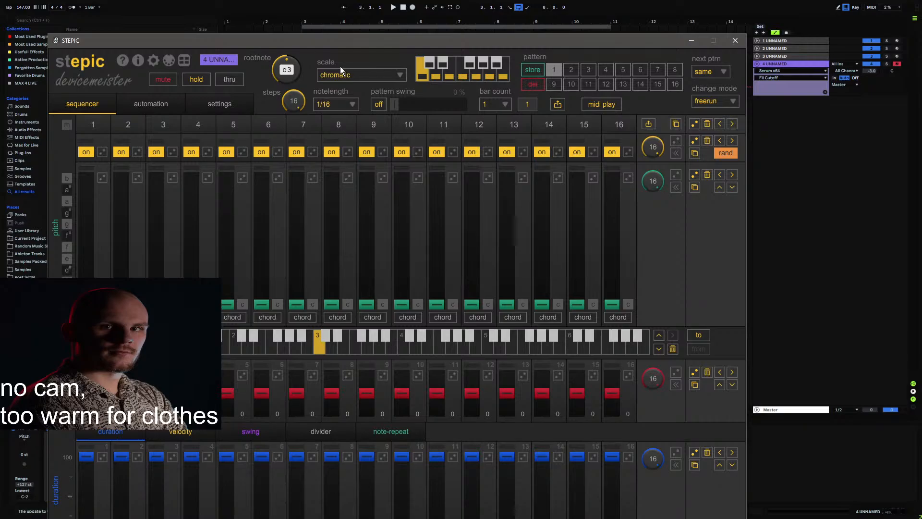
left_click_drag(411, 38, 402, 1)
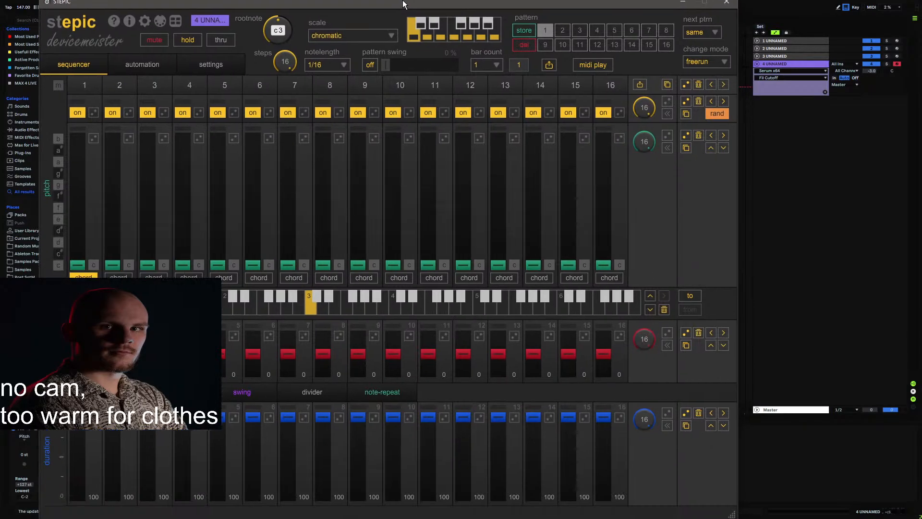
left_click_drag(735, 515, 420, 244)
left_click_drag(238, 3, 474, 79)
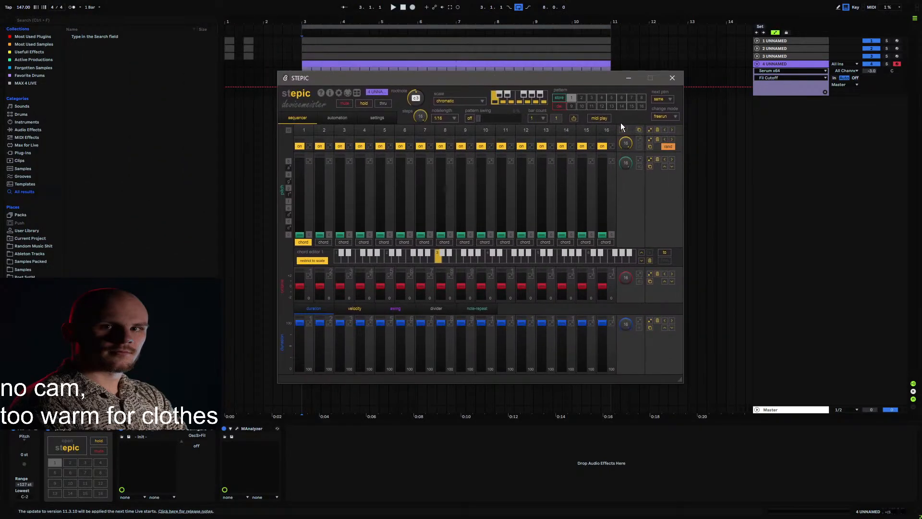
Step: Enlarge the STEPIC window and reposition it higher over the arrangement
left_click_drag(682, 382, 747, 430)
left_click_drag(430, 81, 328, 46)
left_click_drag(644, 393, 667, 422)
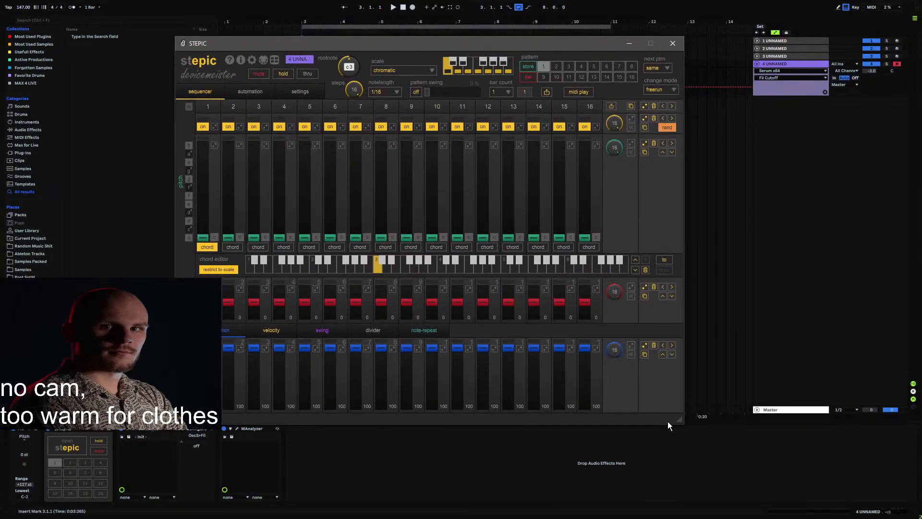
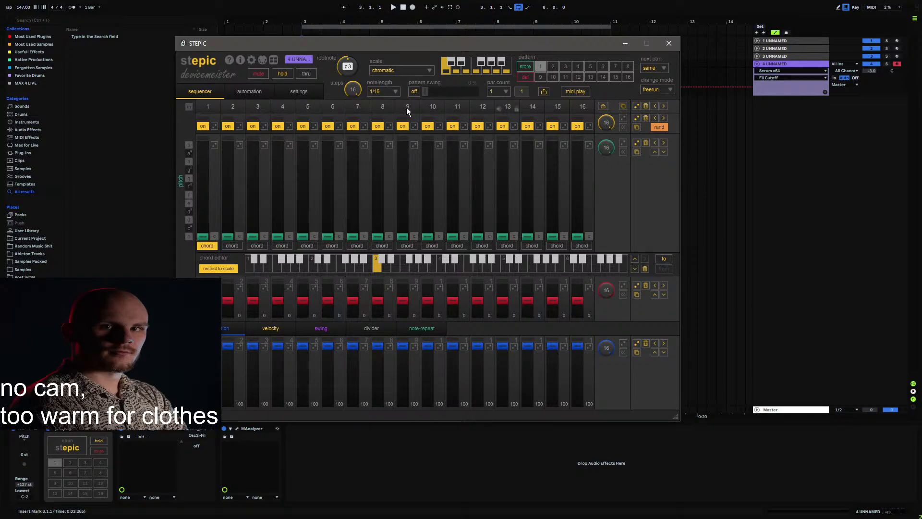
Step: Solo track 4 during a short playback of the arrangement and stop it
key("space")
left_click(886, 64)
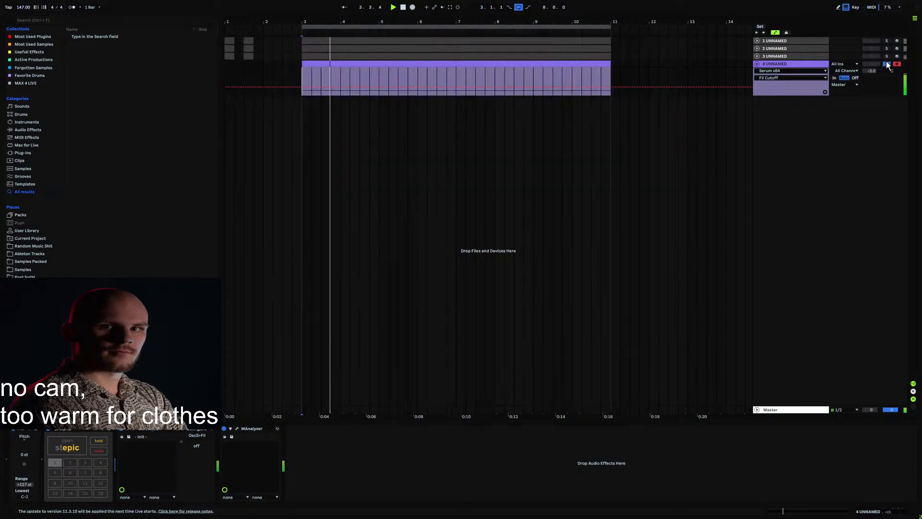
key("space")
Step: Open track 4's first clip, transpose all its notes up three octaves to a sustained A#3, and audition it
double_click(343, 64)
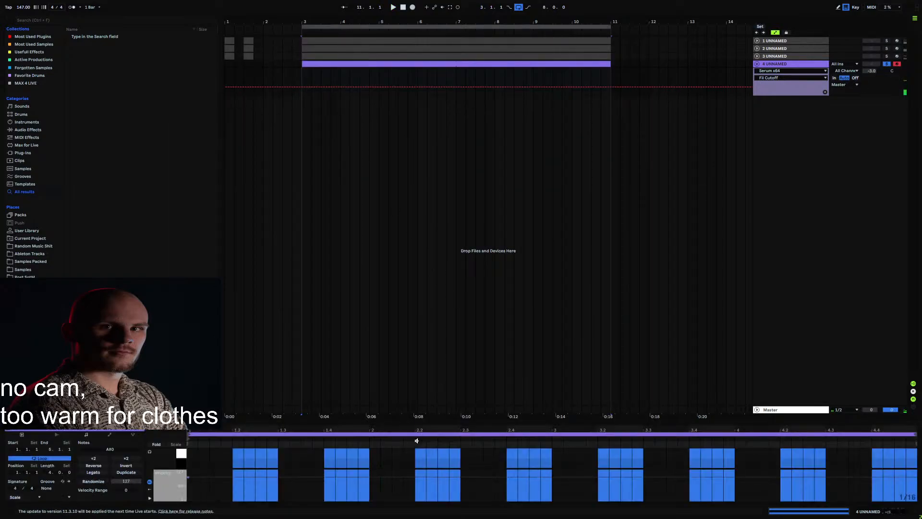
left_click(418, 460)
key("ctrl+a")
key("shift+Up")
key("shift+Up")
key("shift+Up")
key("space")
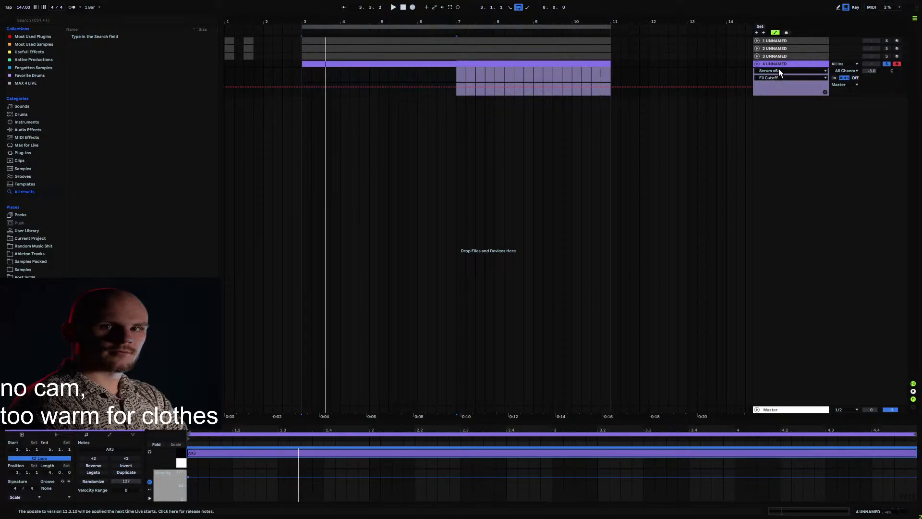
Step: Reopen the STEPIC editor during playback, randomize the pitch lane across the 16 steps, and close the editor
left_click(729, 82)
key("space")
left_click(74, 442)
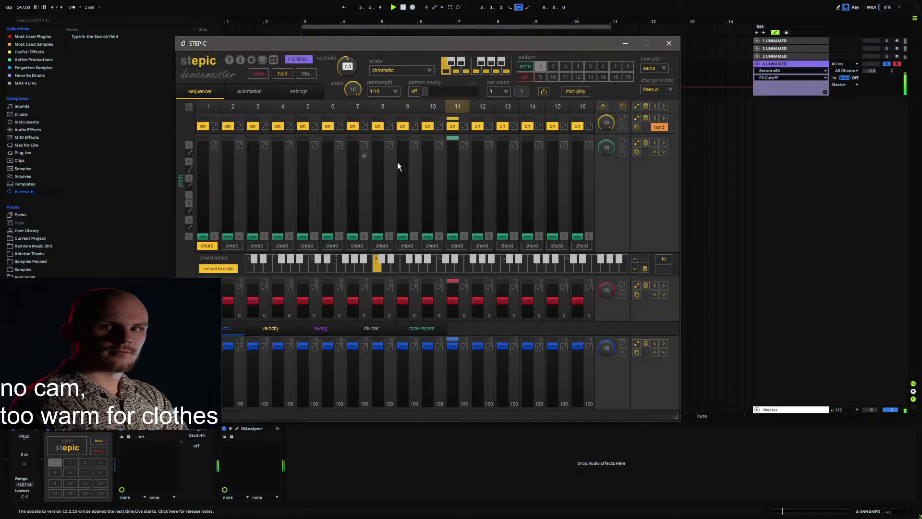
scroll(355, 65, "down", 1)
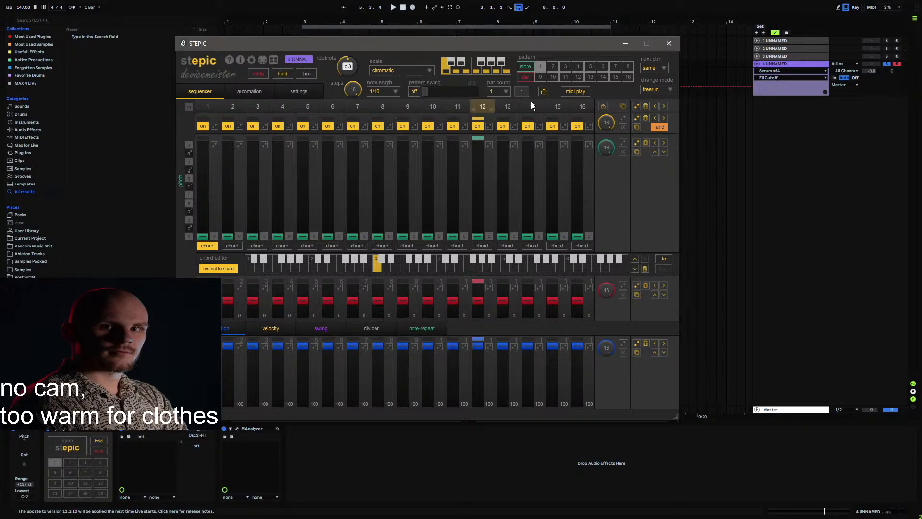
left_click(636, 143)
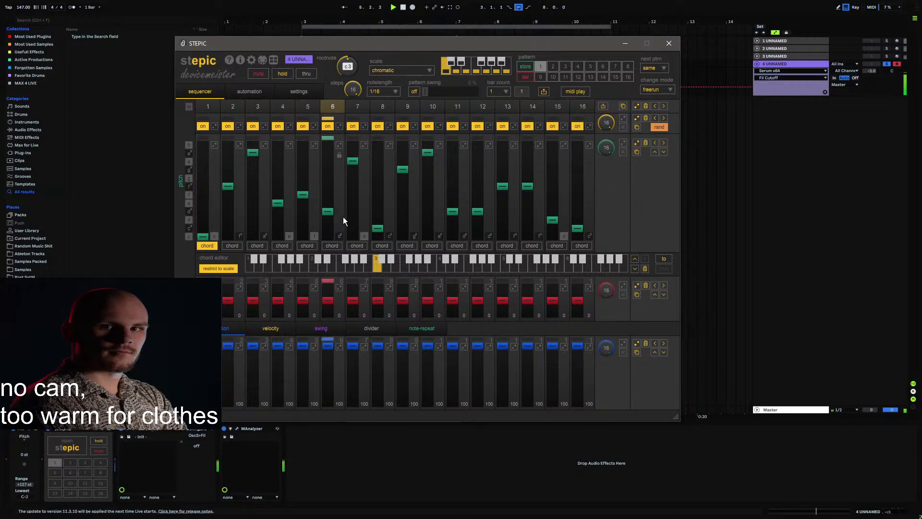
left_click(669, 43)
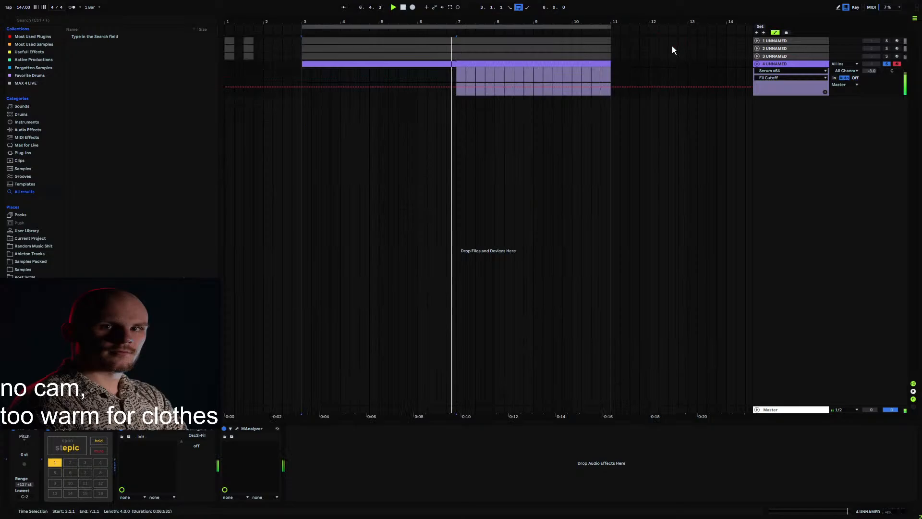
Step: Open Serum and enable Osc B one octave up with 7 unison voices and adjusted detune
left_click(135, 433)
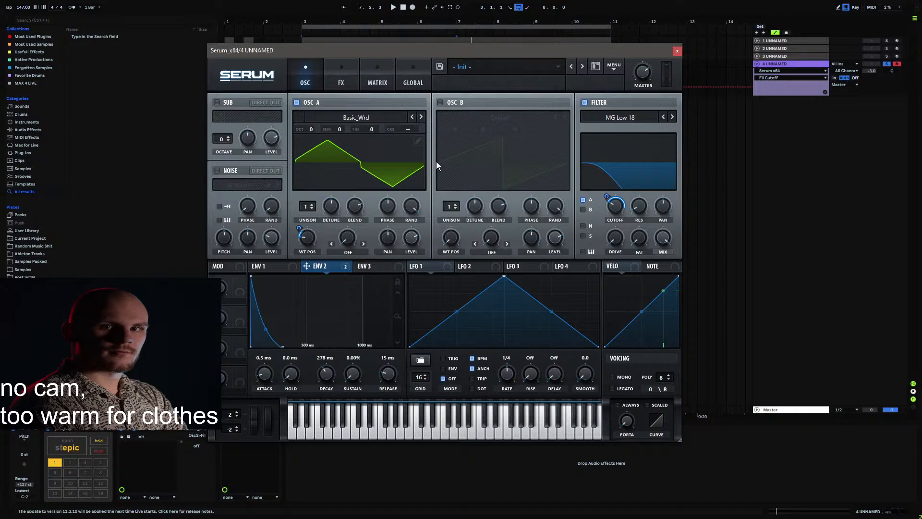
left_click(441, 103)
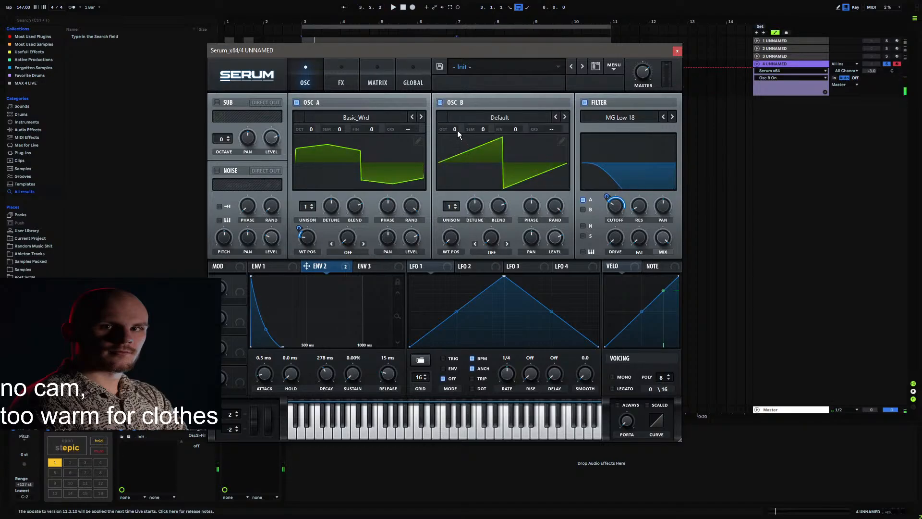
left_click_drag(457, 131, 460, 120)
mouse_move(454, 216)
left_mouse_down()
mouse_move(459, 200)
mouse_move(465, 229)
left_mouse_up()
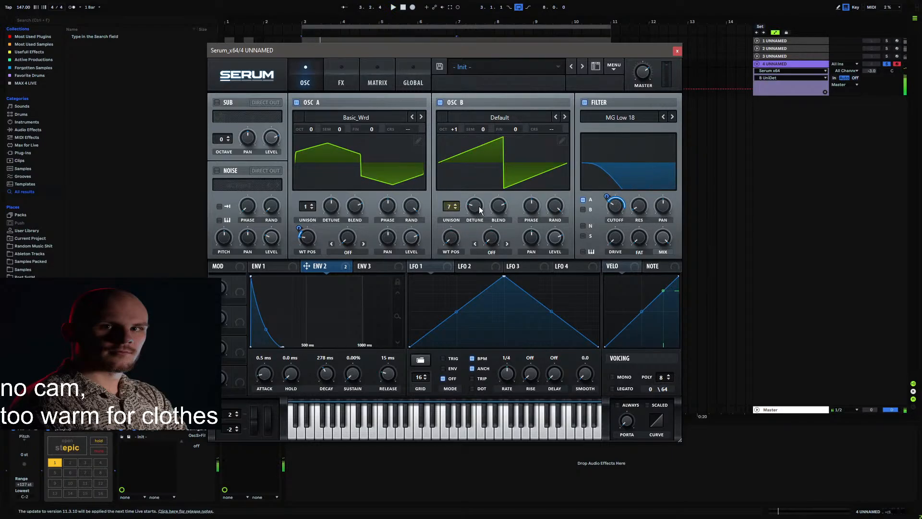
left_click(558, 240)
Step: Shape Env 1 with 132 ms decay, -4.9 dB sustain and 150 ms release while auditioning the sequence
left_click(269, 265)
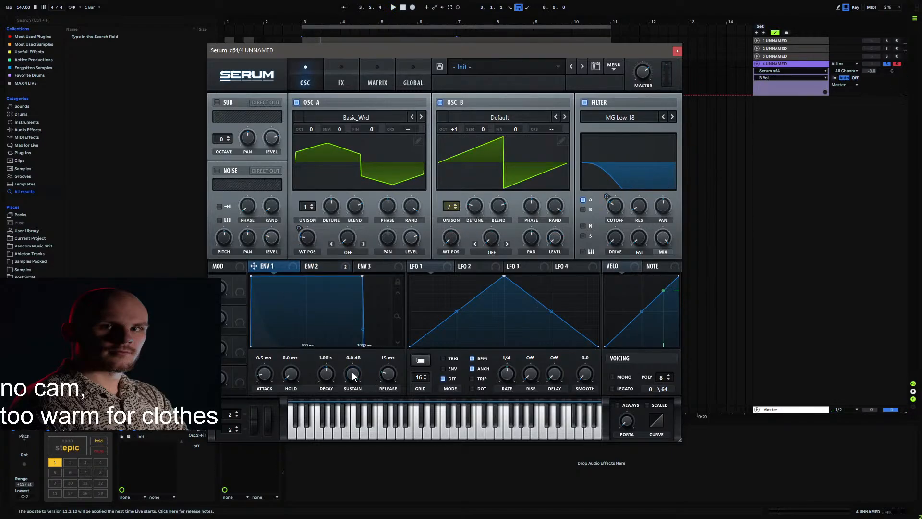
left_click_drag(352, 372, 379, 361)
key("space")
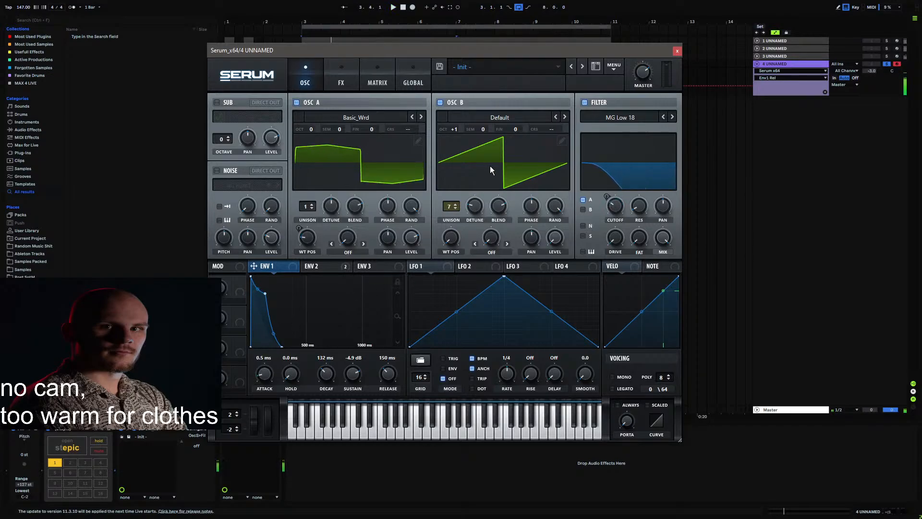
Step: Adjust Osc B's level, assign Macro 1 to it with an amount of 43, and test the macro during playback
left_click_drag(555, 237, 568, 214)
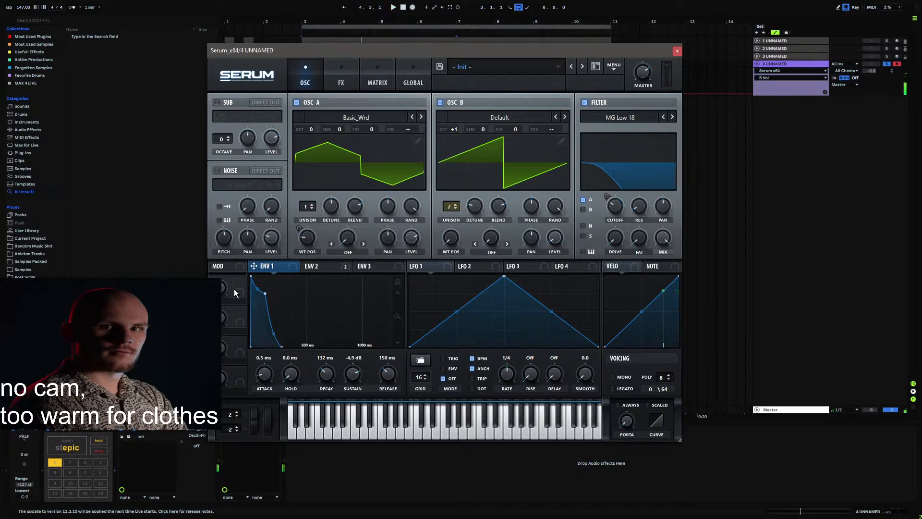
left_click_drag(240, 283, 555, 239)
left_click_drag(555, 239, 544, 261)
key("space")
left_click_drag(221, 288, 264, 186)
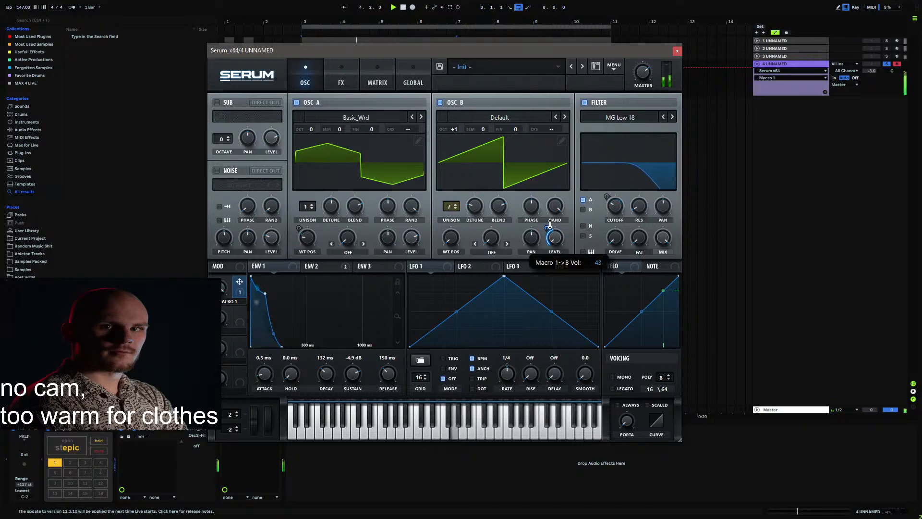
Step: In the modulation matrix, change the B Vol row's source to Env 2 and its aux source to Macro 1
left_click(330, 267)
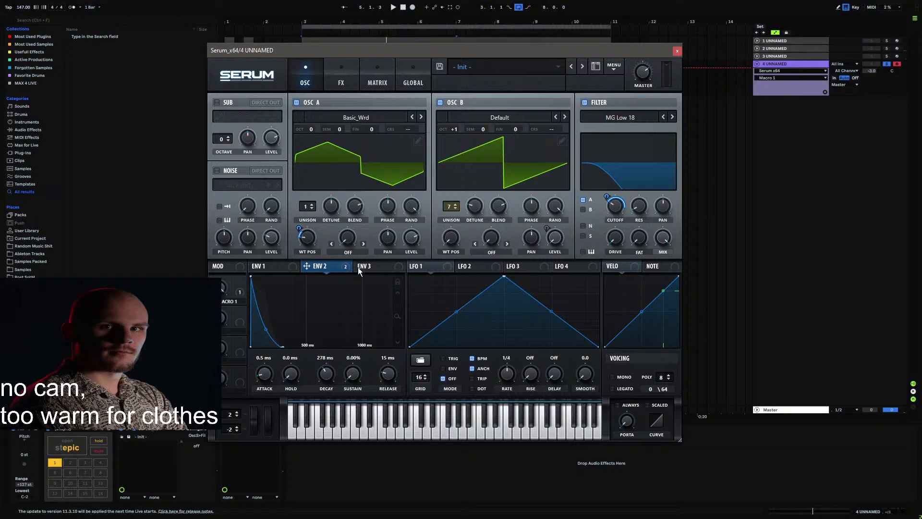
left_click(376, 83)
left_click(240, 154)
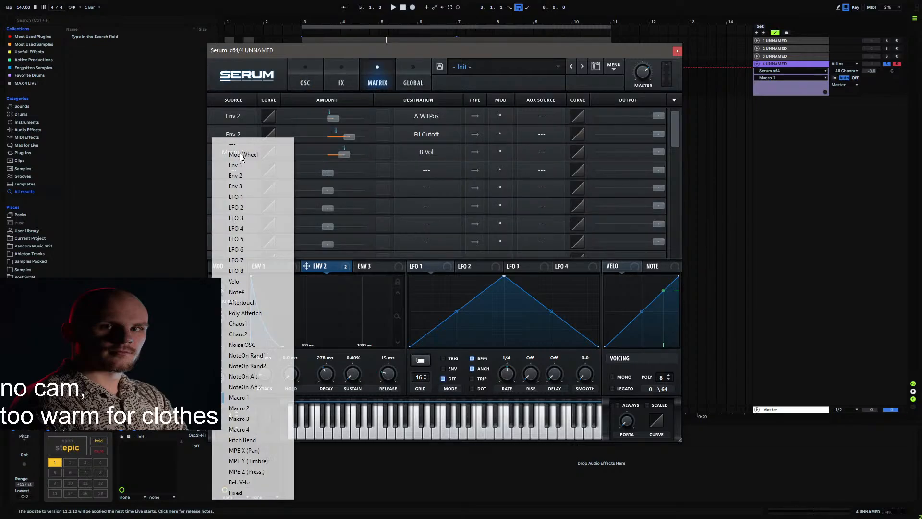
left_click(253, 175)
left_click(541, 152)
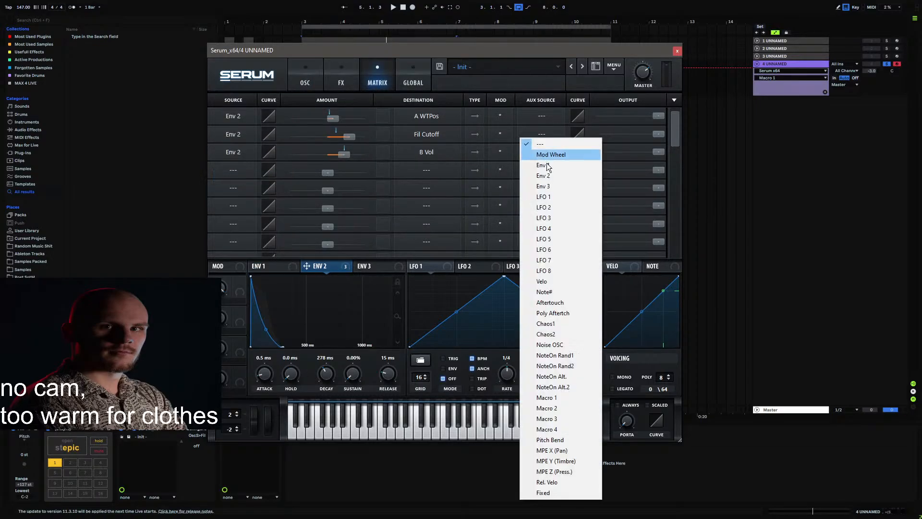
left_click(551, 401)
Step: During playback, set the Env 2 to B Vol amount to 56 and raise Macro 1 to 100%
key("space")
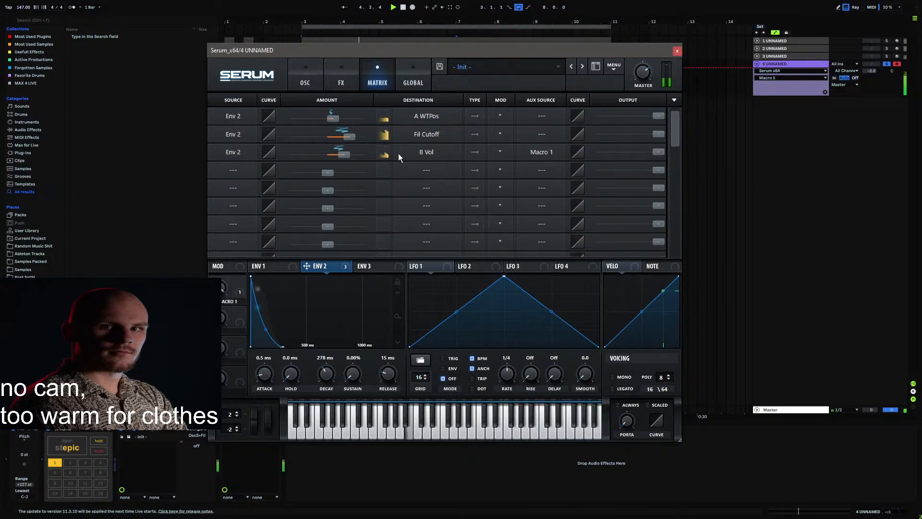
left_click_drag(350, 157, 349, 160)
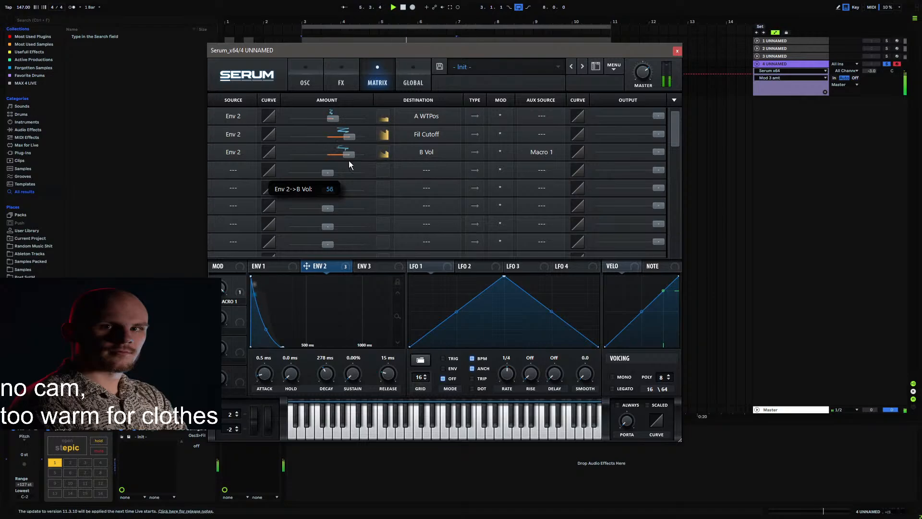
left_click_drag(222, 288, 247, 161)
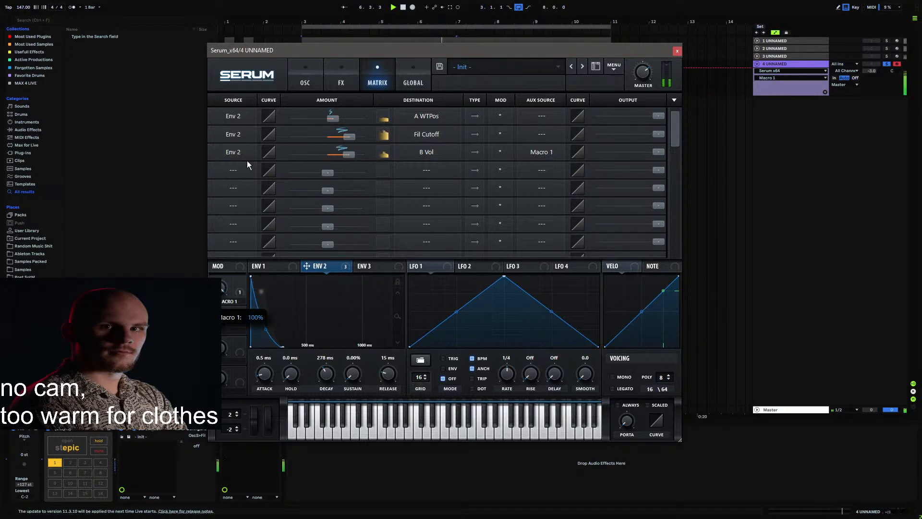
Step: Return to the oscillator page and try the Asym + and Bend + warp modes on Osc B
left_click(304, 82)
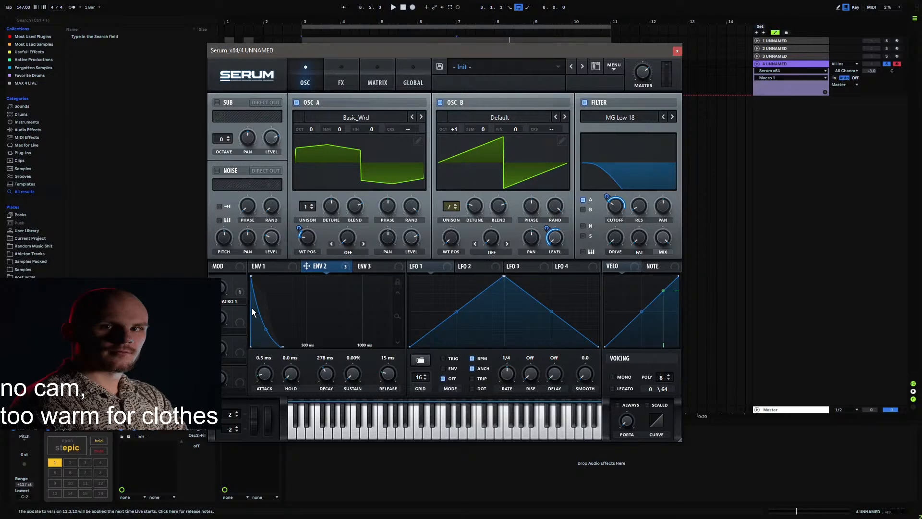
left_click(492, 252)
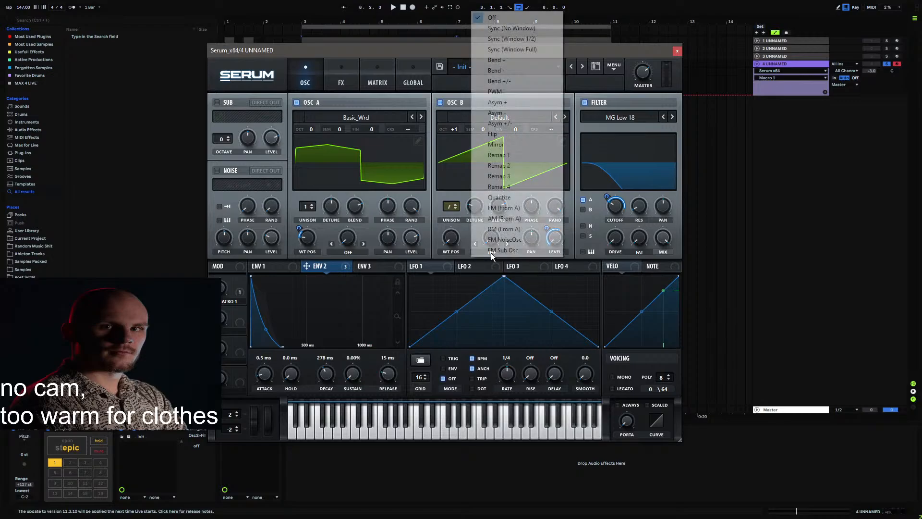
left_click(516, 102)
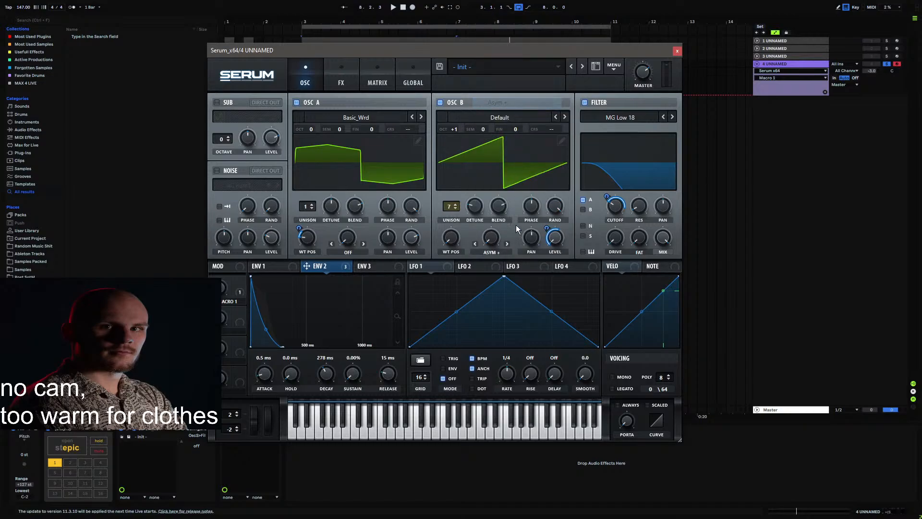
left_click(492, 253)
left_click(509, 77)
left_click_drag(491, 237, 491, 285)
left_click_drag(492, 240, 510, 136)
left_click_drag(505, 187, 494, 241)
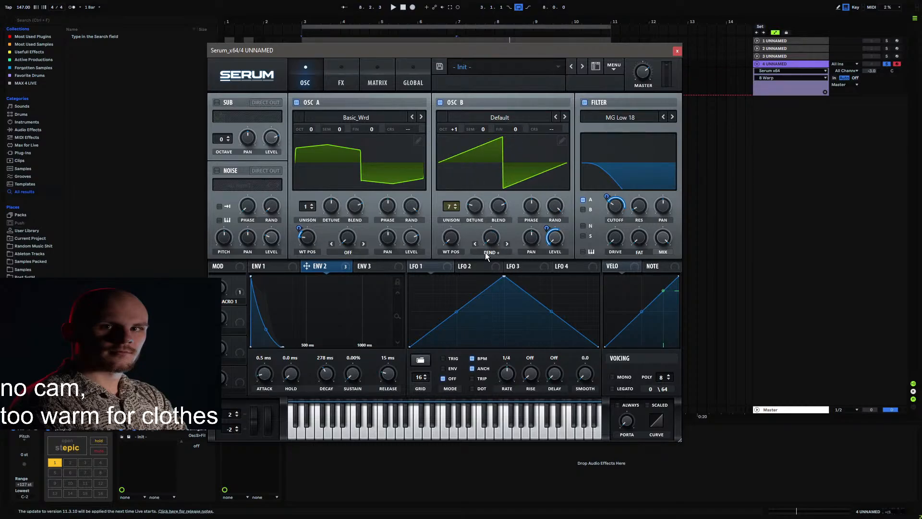
Step: Set Osc B's warp mode to Remap 1, add two points at mid-height on its remap curve, and raise the warp amount
left_click(486, 252)
left_click(513, 153)
left_click(507, 233)
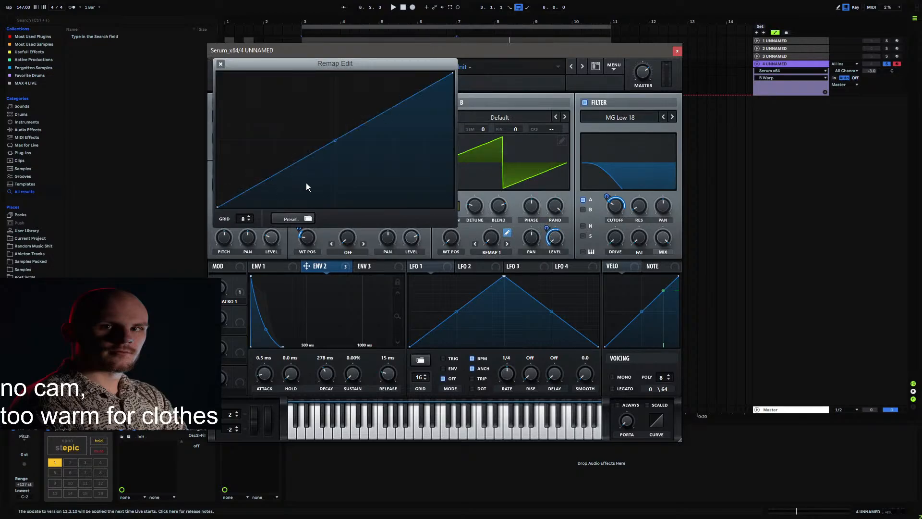
double_click(277, 144)
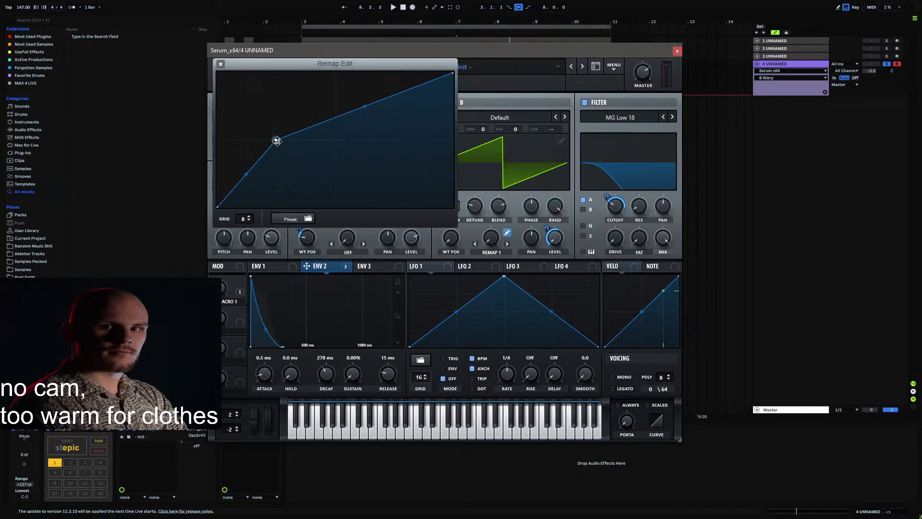
double_click(397, 141)
left_click_drag(487, 244, 497, 184)
Step: Move the first remap point to the floor and the second to the ceiling, then bring both inward for a steep central ramp
left_click_drag(277, 141, 277, 214)
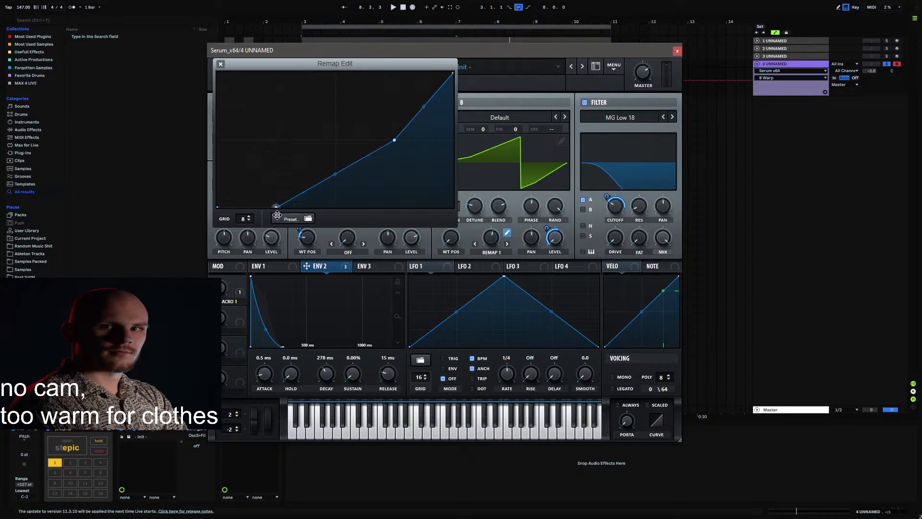
left_click_drag(393, 142, 399, 58)
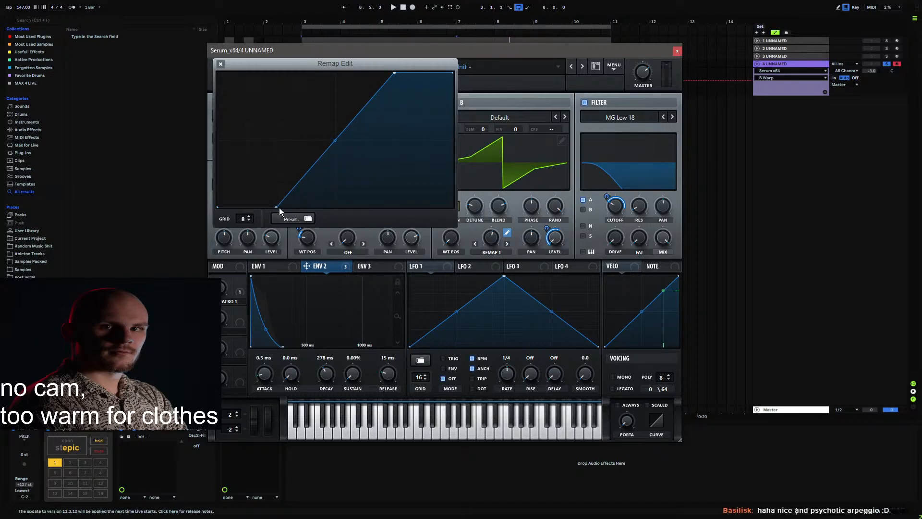
left_click_drag(276, 207, 305, 208)
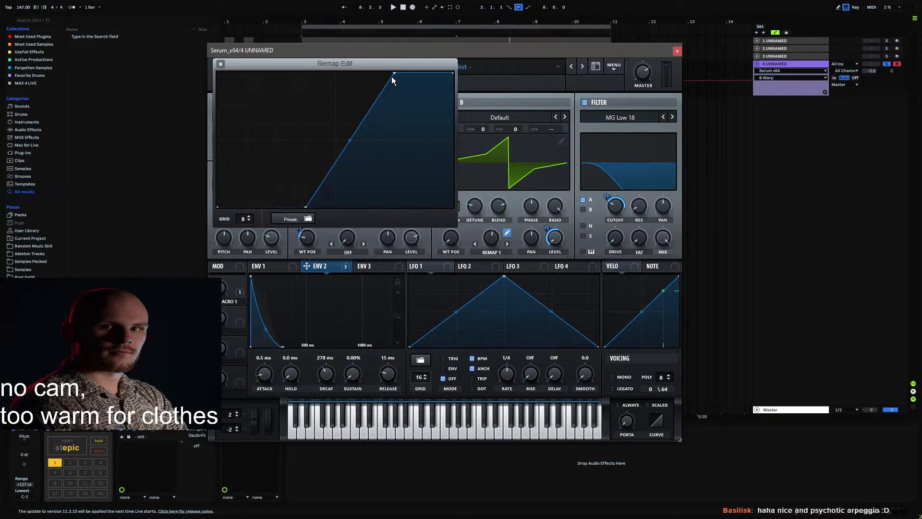
left_click_drag(392, 81, 363, 79)
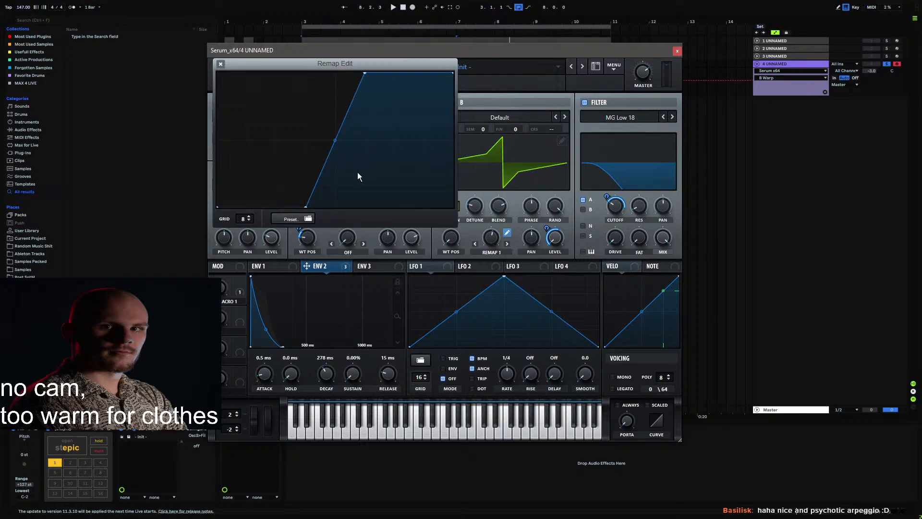
left_click_drag(307, 206, 326, 206)
left_click_drag(366, 75, 351, 68)
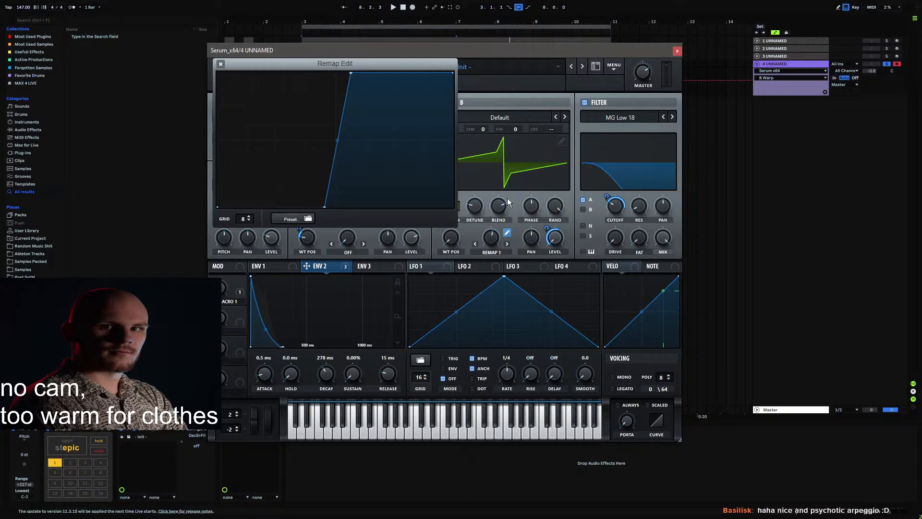
Step: Raise Osc B's Remap 1 amount to full, return it to zero, and close the remap editor
left_click_drag(493, 236, 500, 174)
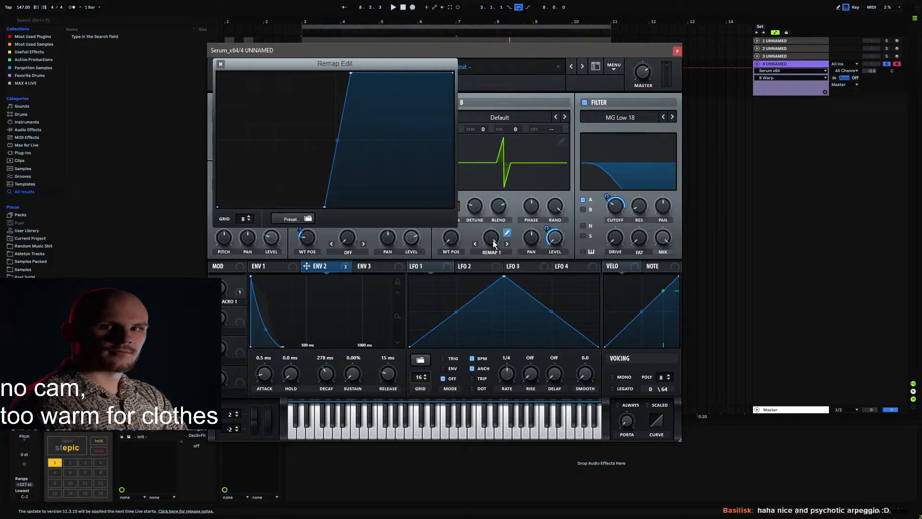
left_click_drag(494, 244, 471, 376)
left_click(221, 64)
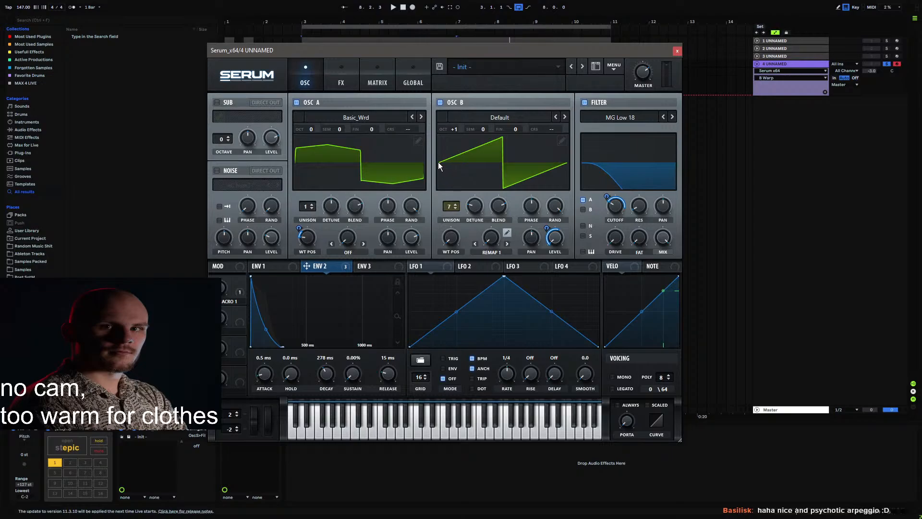
Step: Try the PWM warp mode on Osc B and sweep its warp amount up and back down
left_click(494, 252)
left_click(503, 92)
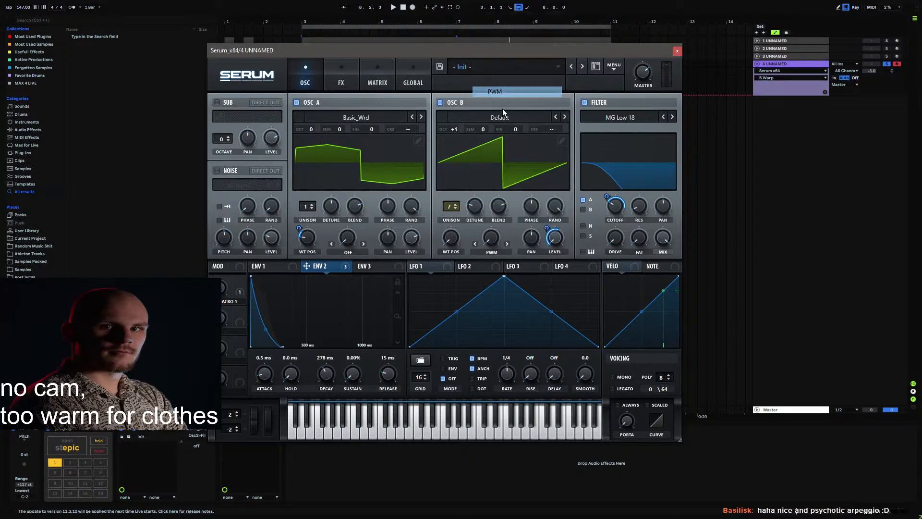
left_click_drag(499, 239, 502, 153)
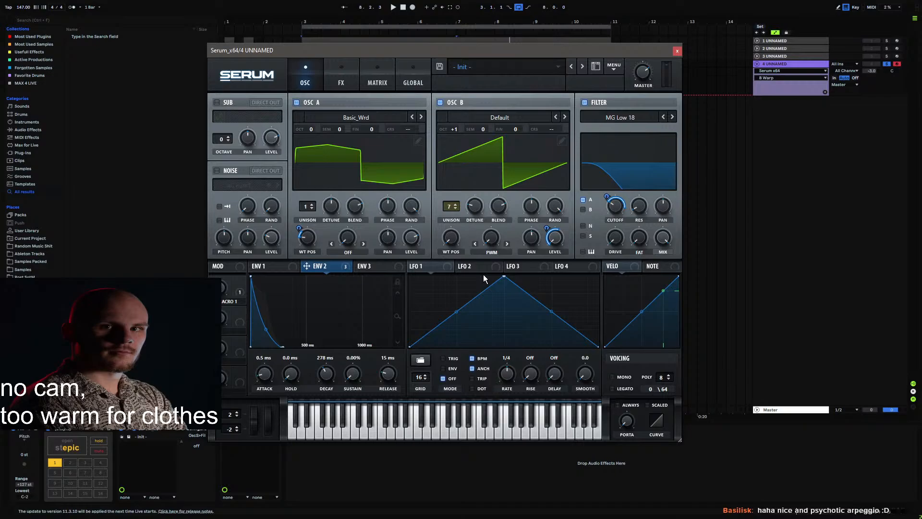
Step: Switch Osc B's warp mode back to Remap 1, move the lower remap point outward along the floor, and raise the warp amount
left_click(493, 252)
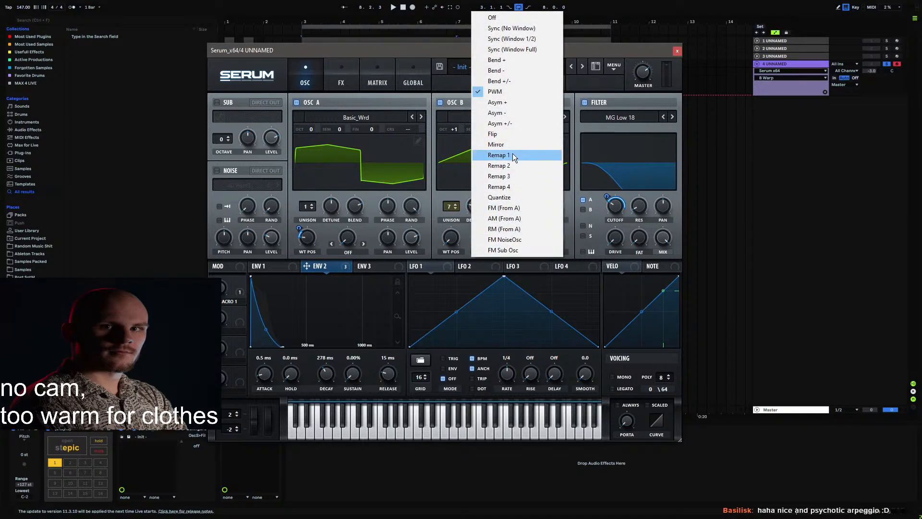
left_click(512, 154)
left_click(508, 232)
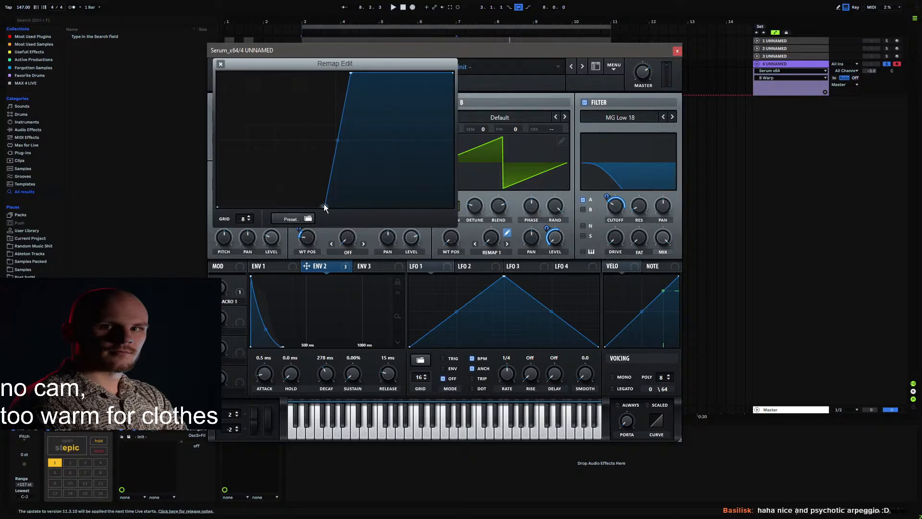
left_click_drag(325, 206, 312, 212)
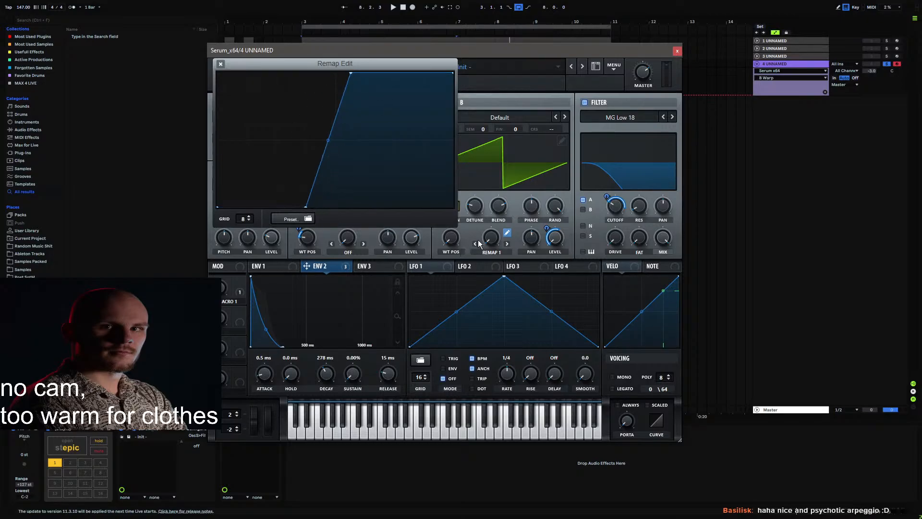
left_click_drag(488, 238, 513, 85)
Step: Remove the existing remap points, try bending the curve around a centre point, and delete that point for a straight diagonal
left_click_drag(305, 209, 334, 136)
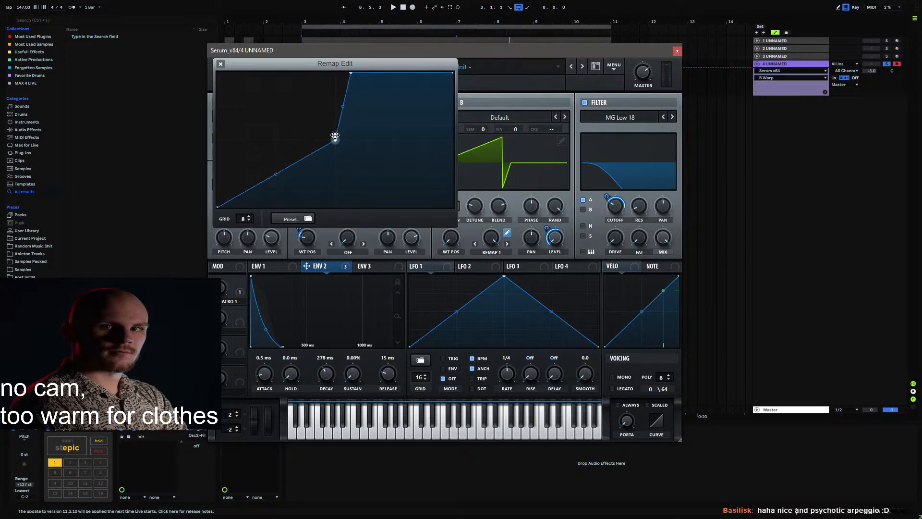
double_click(351, 74)
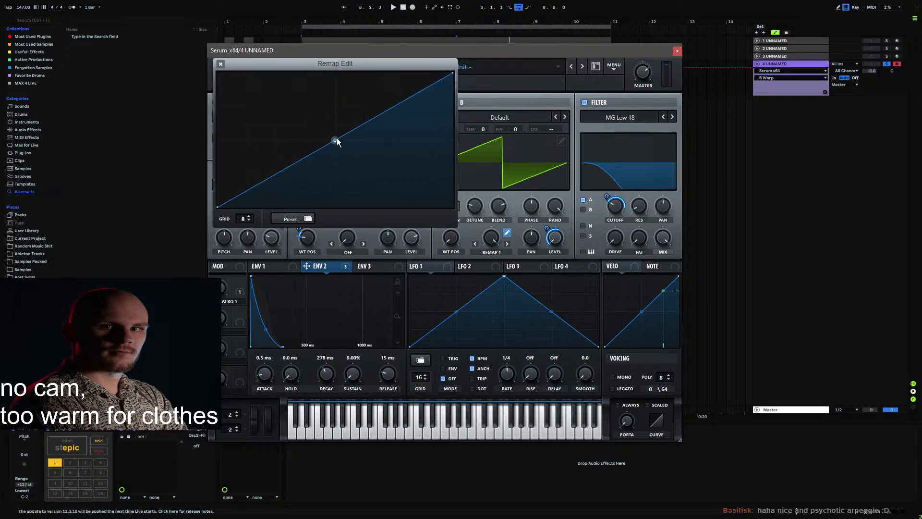
double_click(336, 140)
mouse_move(335, 141)
left_mouse_down()
mouse_move(335, 116)
mouse_move(339, 168)
mouse_move(332, 108)
mouse_move(335, 140)
left_mouse_up()
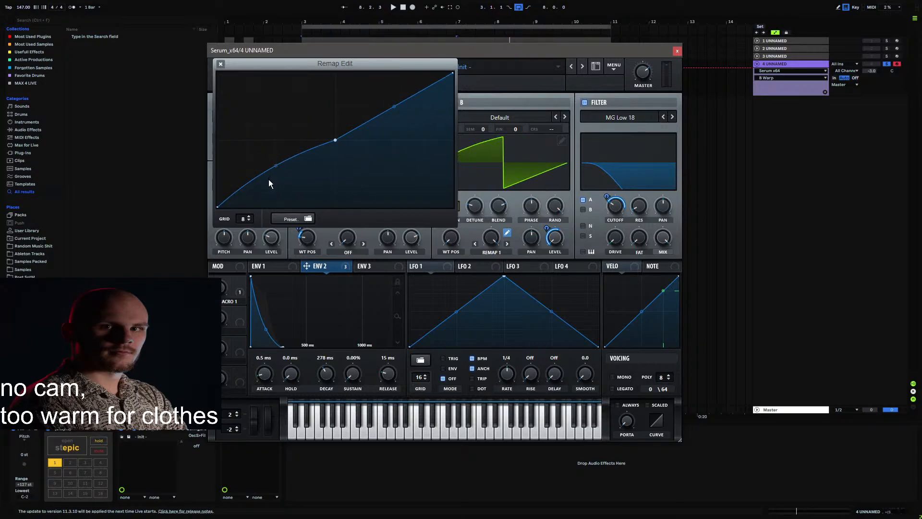
left_click_drag(277, 166, 277, 165)
left_click_drag(333, 105, 277, 175)
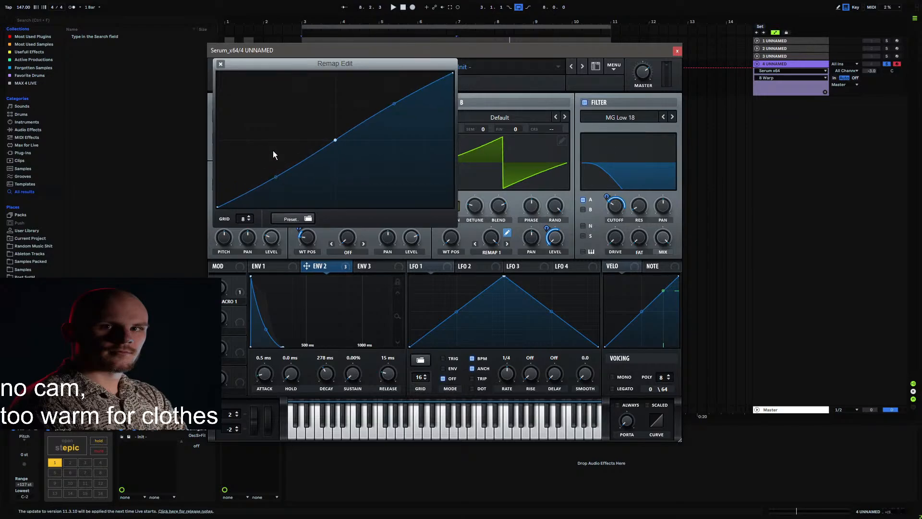
double_click(336, 139)
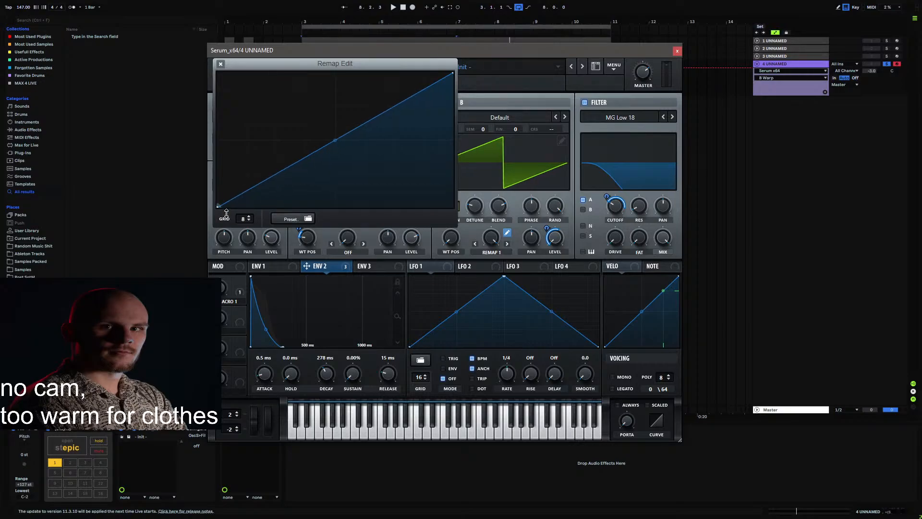
Step: Add one remap point on the floor near the curve's start and another on the ceiling near its end
double_click(226, 195)
left_click_drag(225, 195, 224, 216)
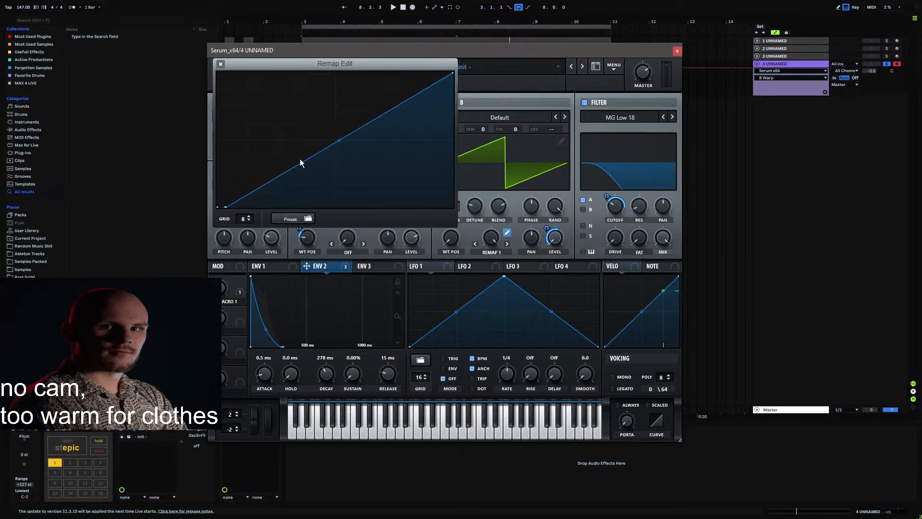
double_click(425, 88)
mouse_move(425, 88)
left_mouse_down()
mouse_move(431, 72)
mouse_move(310, 59)
mouse_move(269, 64)
mouse_move(445, 67)
mouse_move(429, 75)
left_mouse_up()
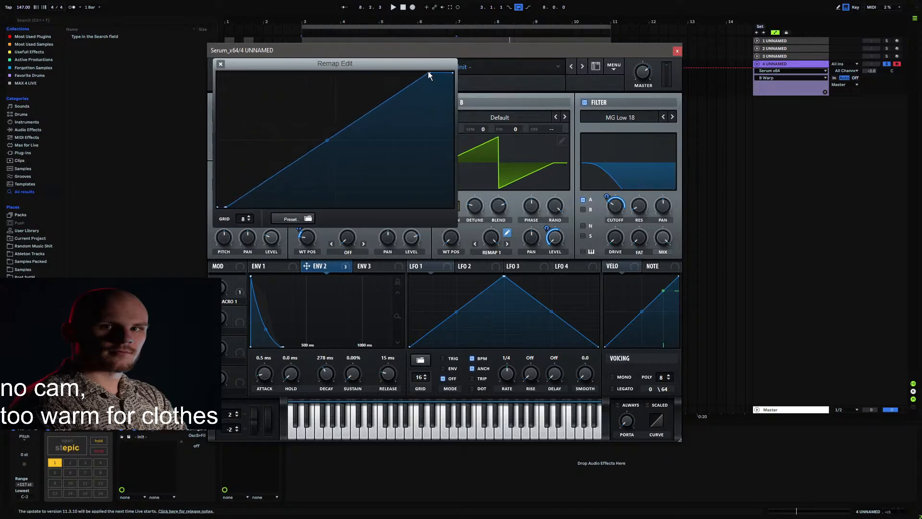
right_click(429, 74)
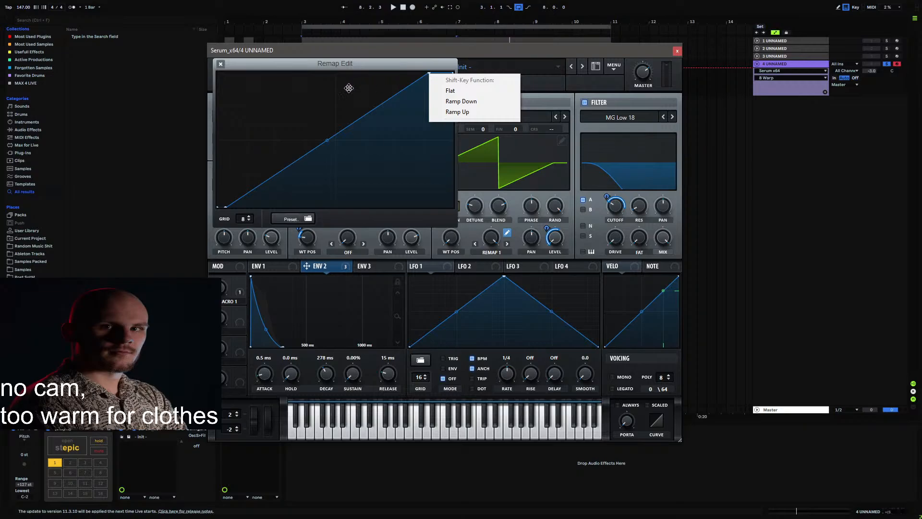
left_click(343, 93)
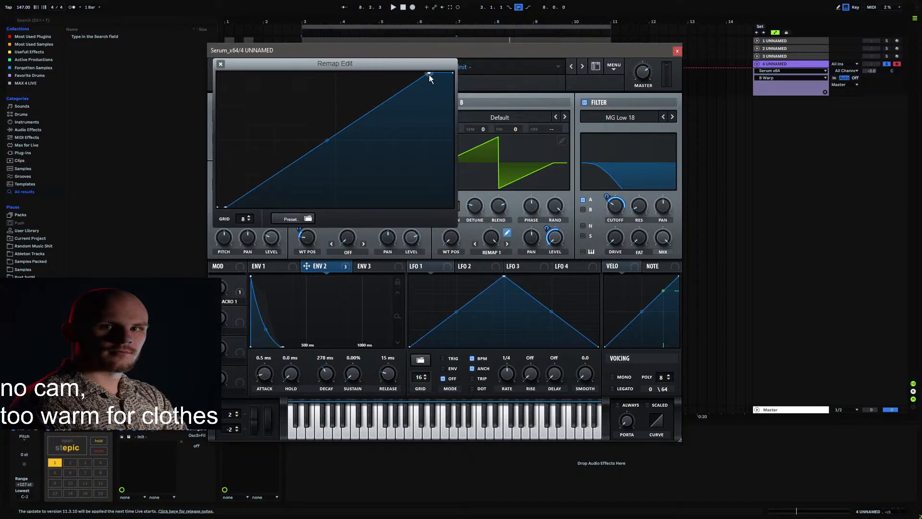
Step: Bring both remap points inward for a steep central ramp, close the remap editor, and audition Osc B's warp amount
left_click_drag(367, 68, 427, 73)
left_click_drag(226, 205, 306, 232)
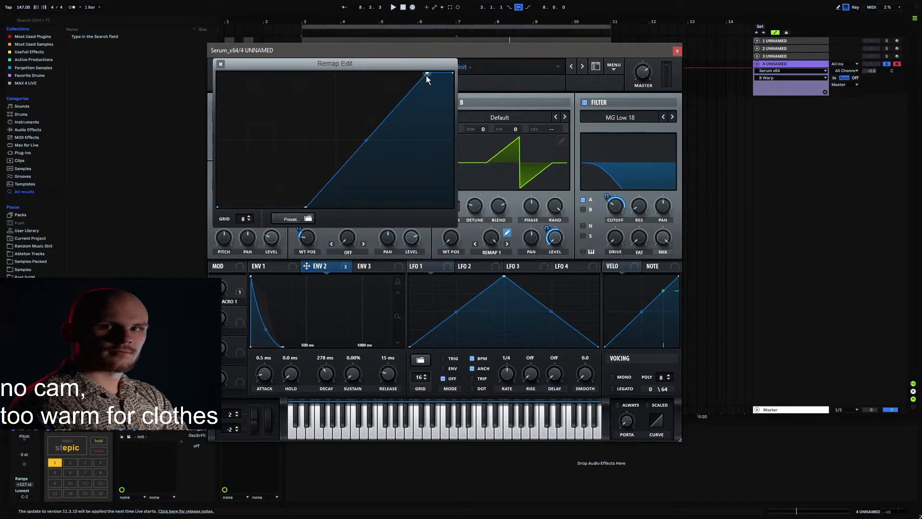
left_click_drag(426, 76, 364, 64)
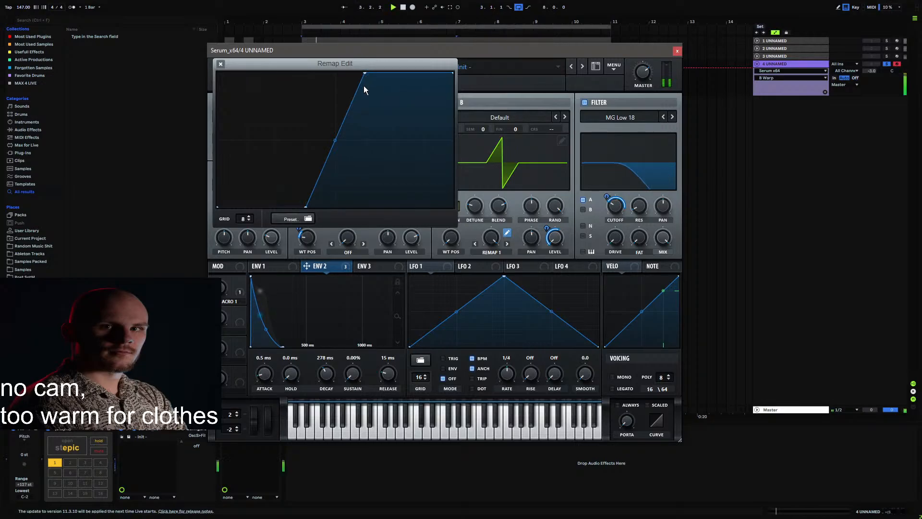
left_click(222, 65)
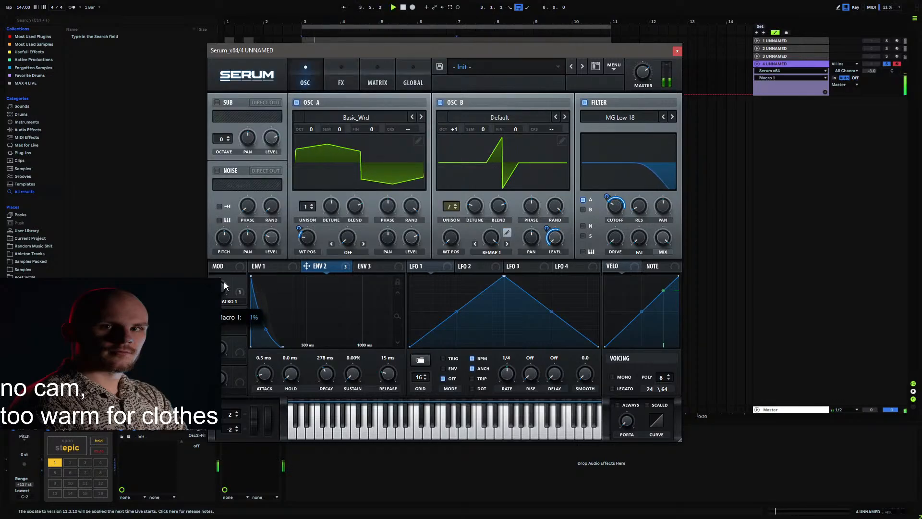
double_click(492, 237)
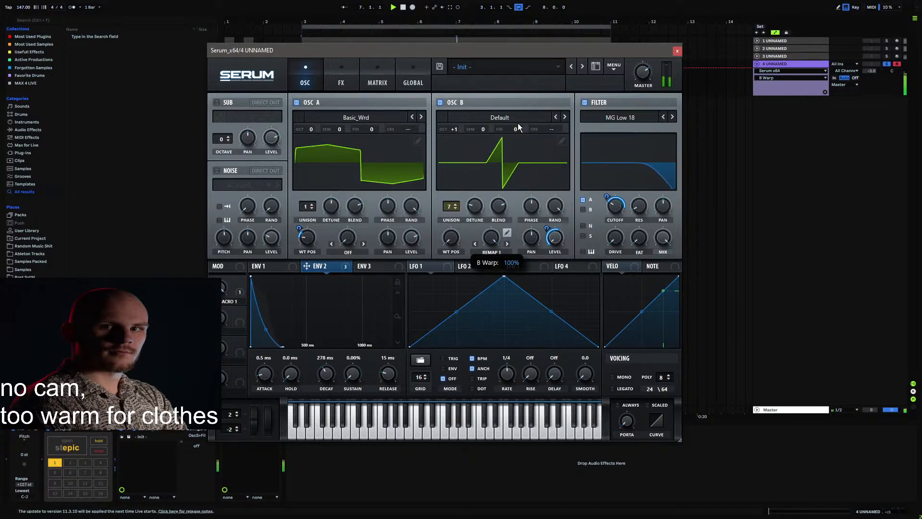
Step: Set Osc B's warp mode to PWM, lower its random phase, and sweep the warp amount before returning it to zero
left_click(497, 252)
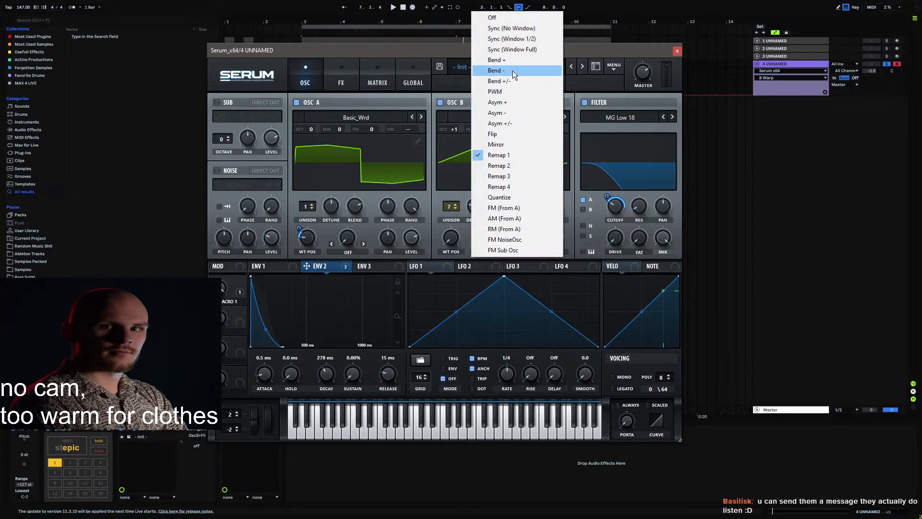
left_click(513, 92)
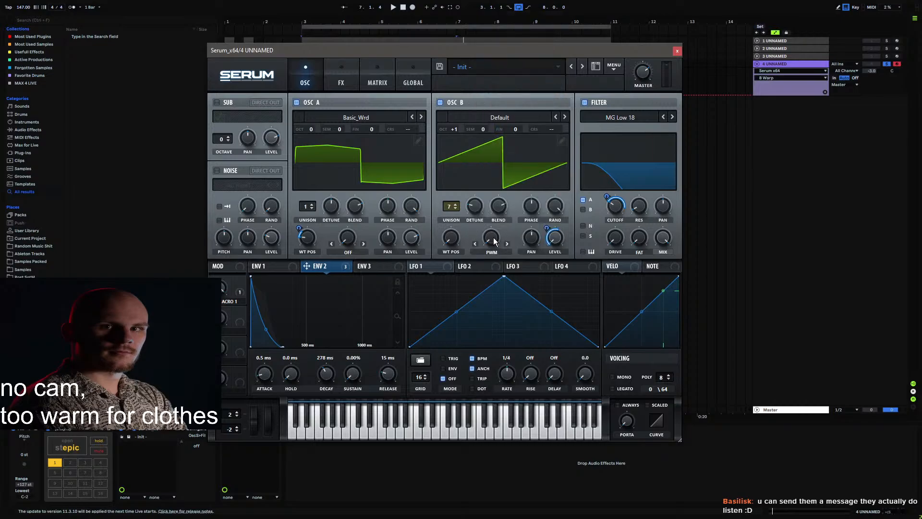
left_click_drag(508, 179, 491, 246)
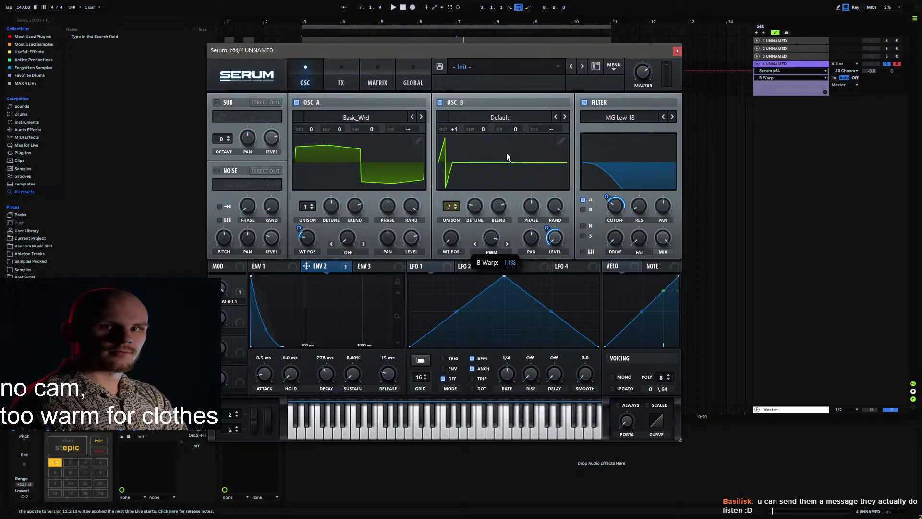
mouse_move(555, 206)
left_mouse_down()
mouse_move(556, 301)
mouse_move(552, 294)
left_mouse_up()
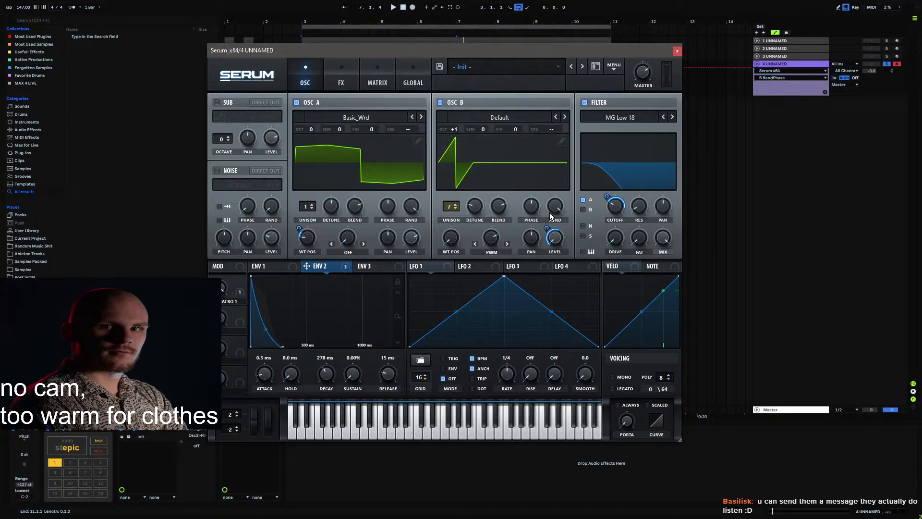
left_click_drag(491, 237, 480, 378)
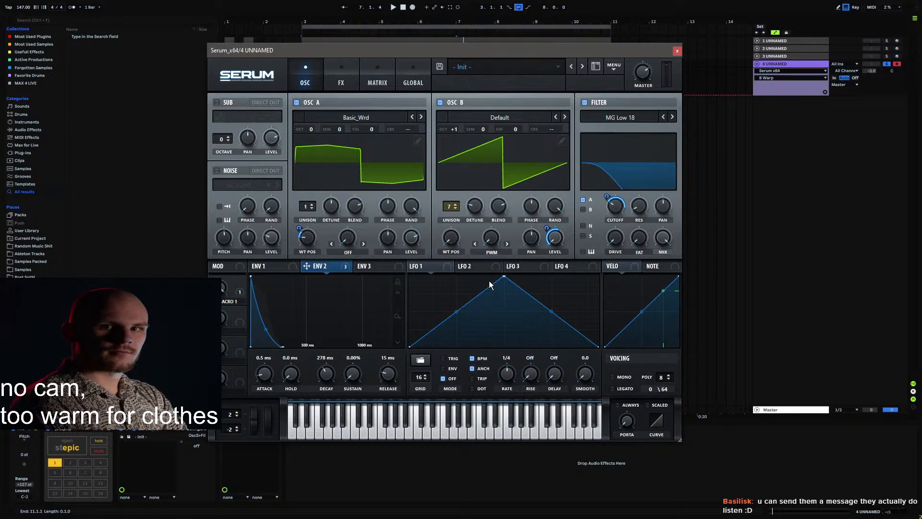
Step: Switch Osc B's warp mode to Remap 1 and back to PWM
left_click(494, 251)
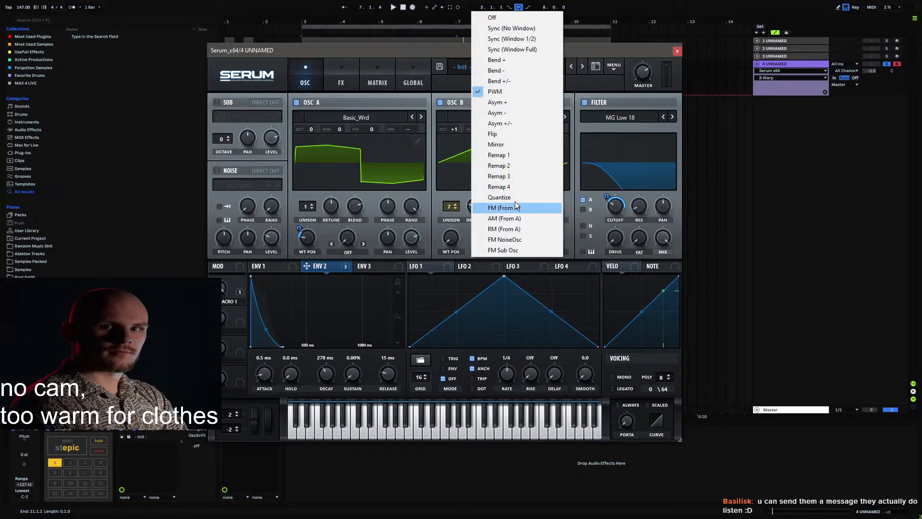
left_click(514, 153)
left_click(492, 253)
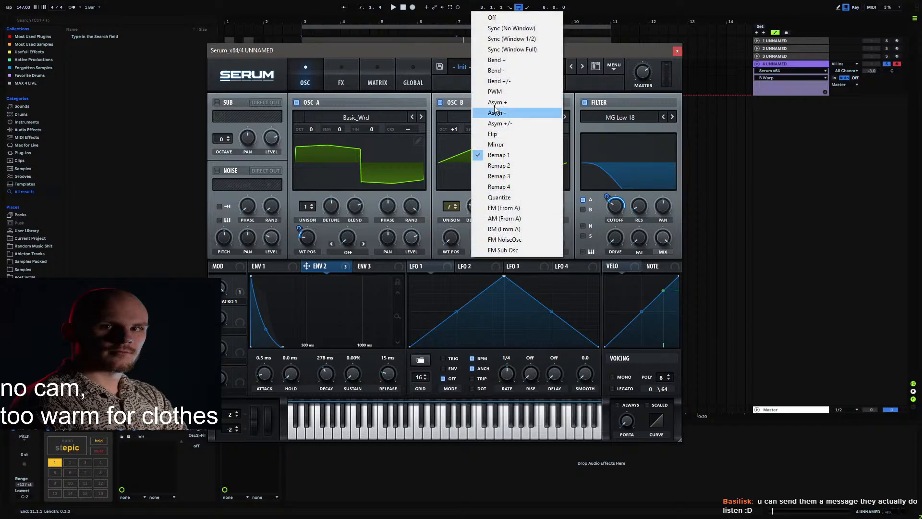
left_click(505, 93)
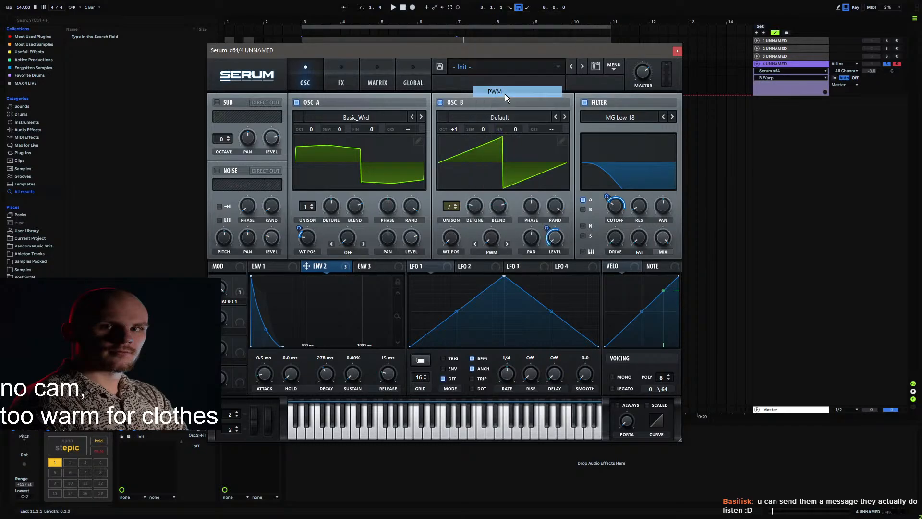
Step: Set Osc A's warp mode to PWM and assign Macro 2 to the warp of Osc A at 72 and Osc B at 75
left_click(357, 252)
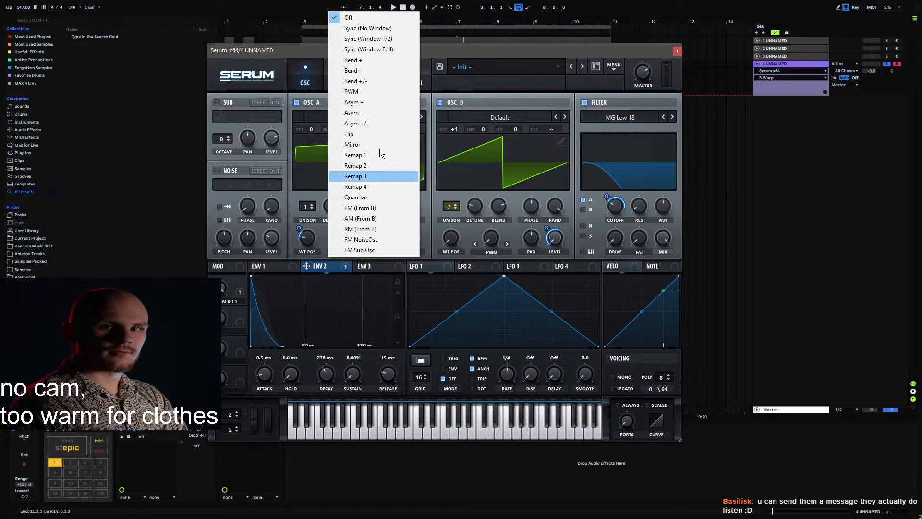
left_click(367, 96)
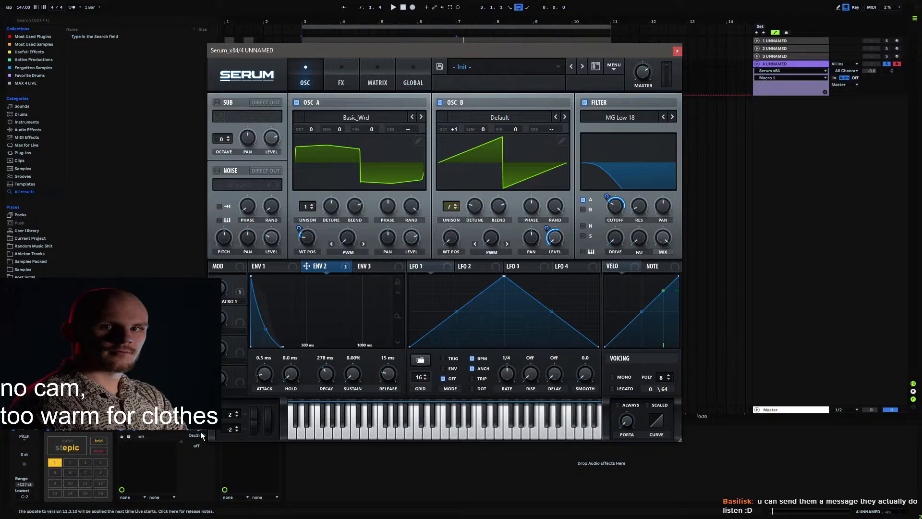
left_click_drag(239, 311, 346, 241)
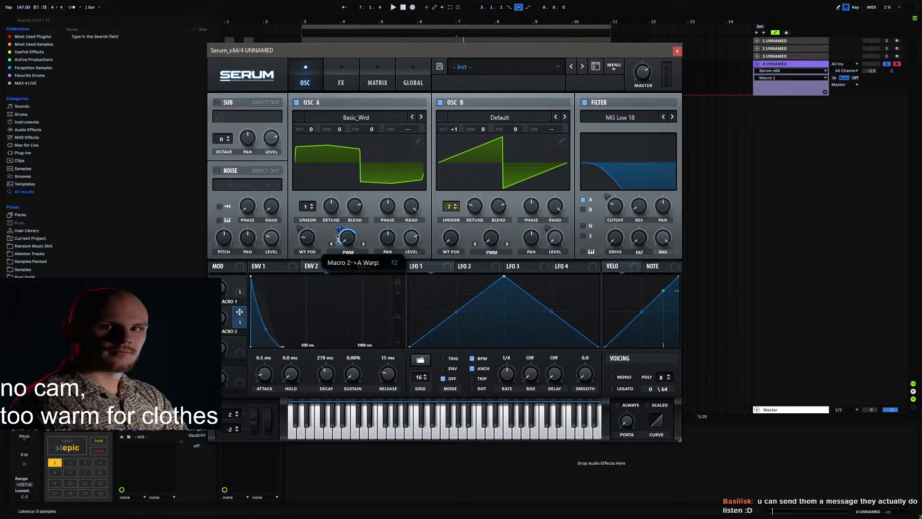
left_click_drag(242, 312, 482, 239)
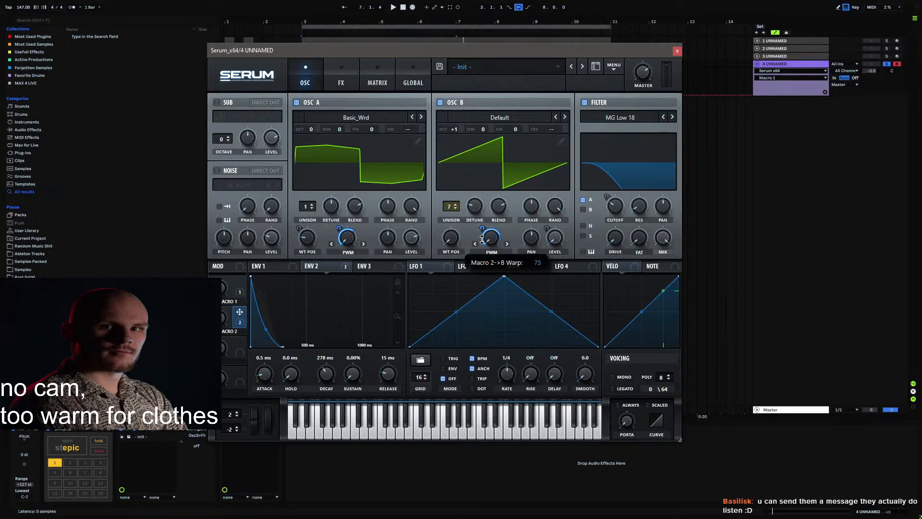
Step: Start playback and audition the patch while raising Macro 2 and Macro 1
key("space")
left_click_drag(225, 318, 262, 196)
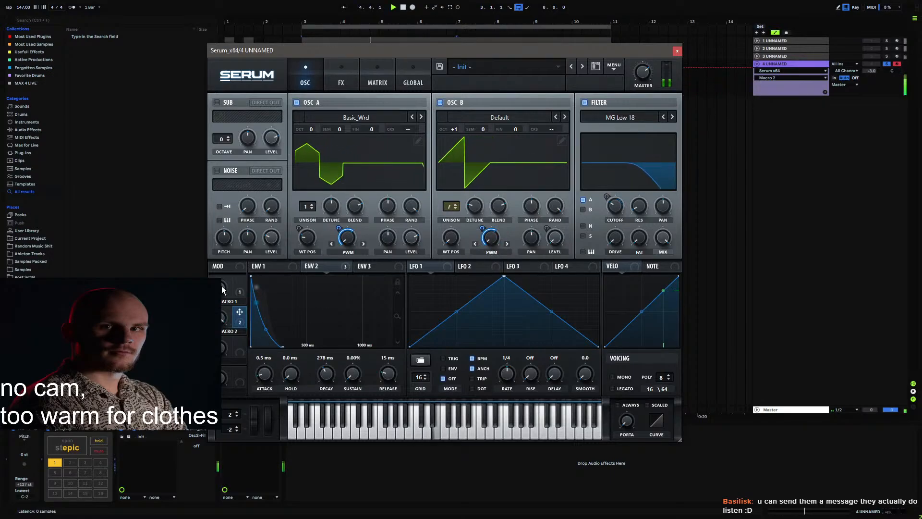
left_click_drag(224, 288, 255, 165)
left_click_drag(223, 317, 273, 203)
Step: Increase Macro 2's modulation depth on both oscillators' warp, reaching 79 on Osc A, and turn both macros back down
left_click_drag(482, 228, 485, 212)
left_click_drag(338, 228, 342, 222)
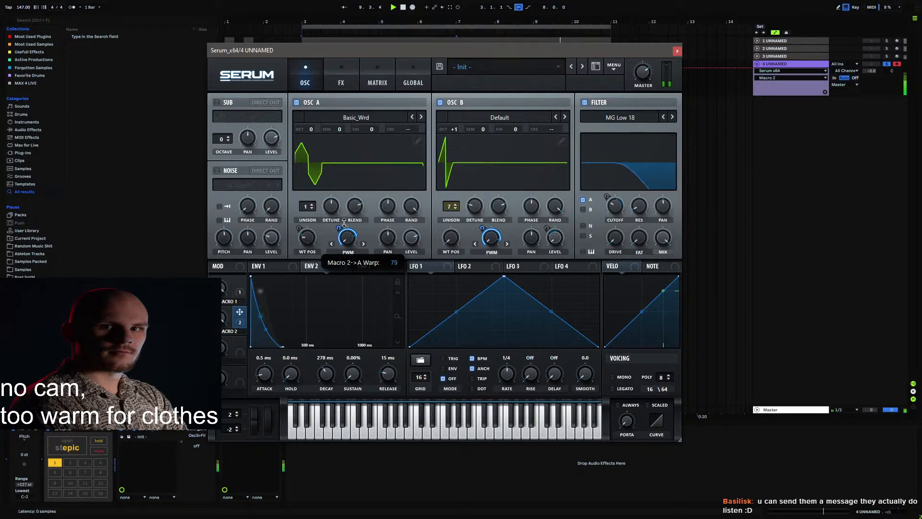
left_click_drag(223, 317, 227, 452)
left_click_drag(224, 288, 226, 332)
Step: Rename Serum's Macro 2 as Brightness
double_click(231, 302)
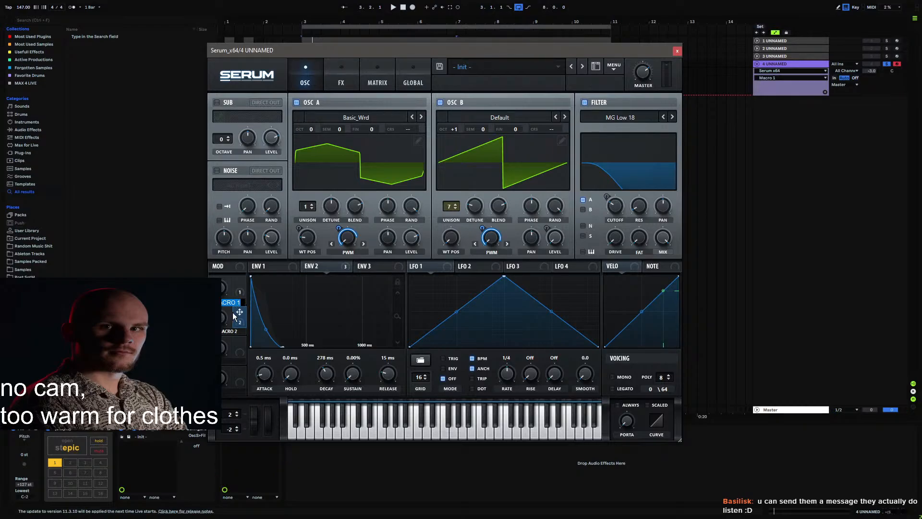
double_click(228, 332)
type("Brightness")
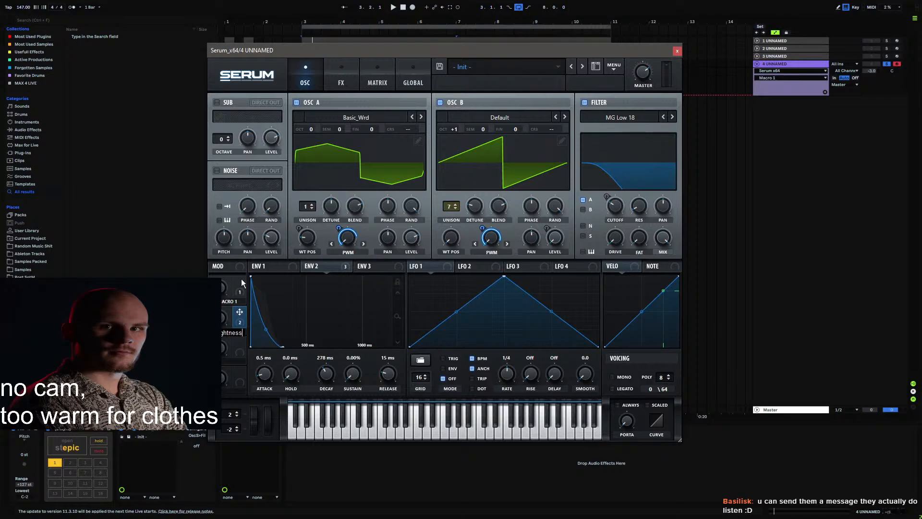
key("Return")
Step: Rename Serum's Macro 1 as Layer
double_click(234, 302)
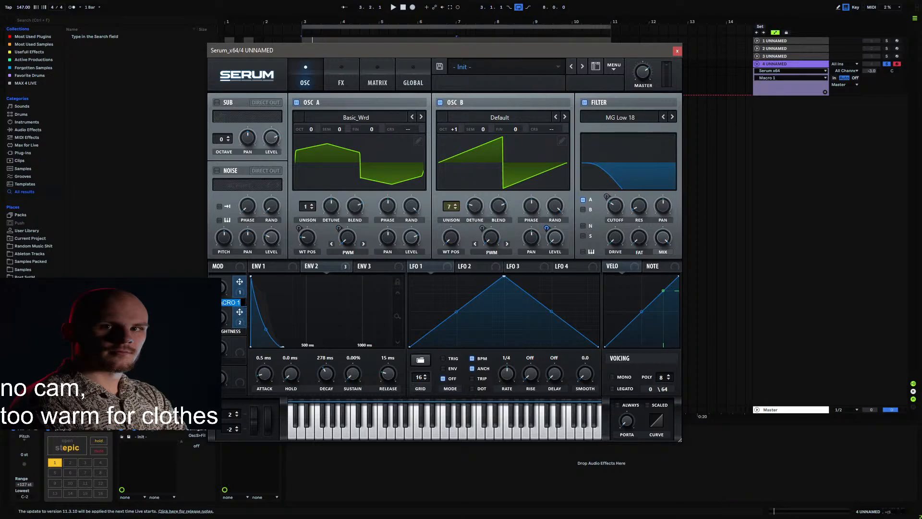
left_click(240, 345)
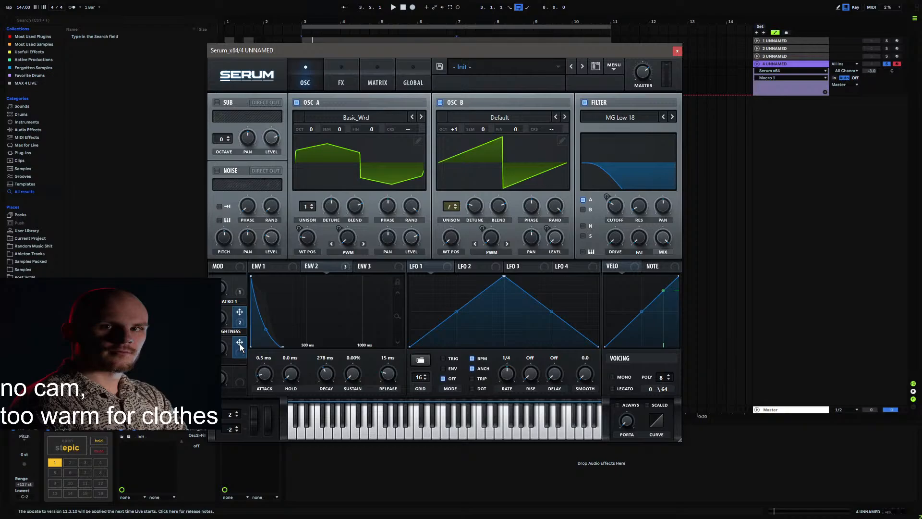
double_click(234, 302)
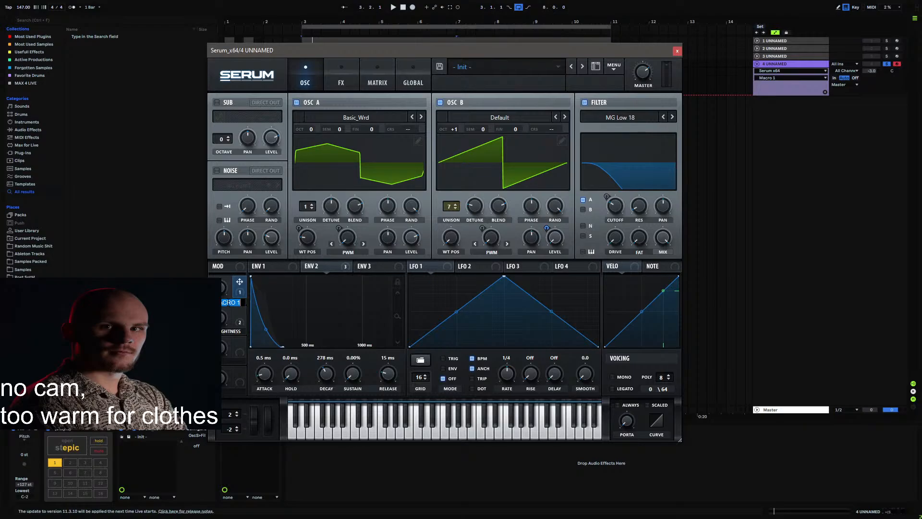
type("Layer")
key("Return")
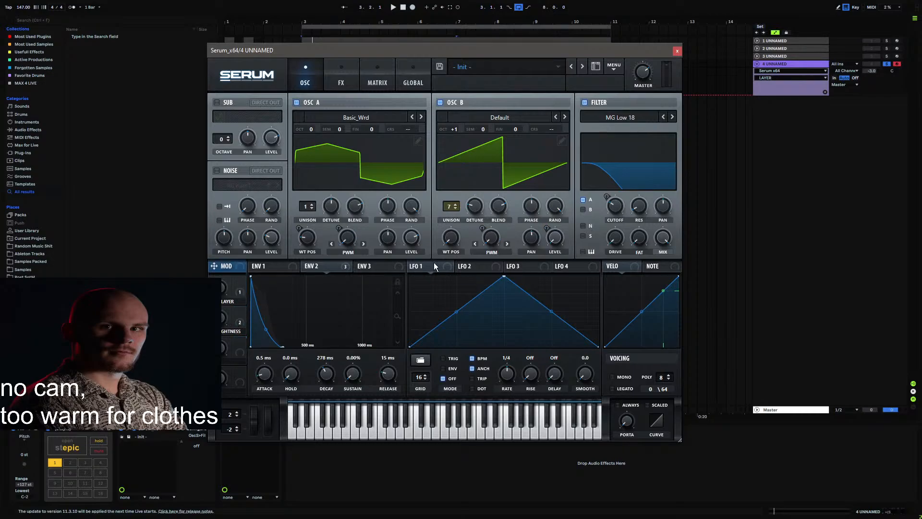
Step: Assign the mod wheel to the filter cutoff and audition the wheel during playback
left_click_drag(608, 199, 607, 207)
key("space")
left_click_drag(267, 422, 262, 463)
key("space")
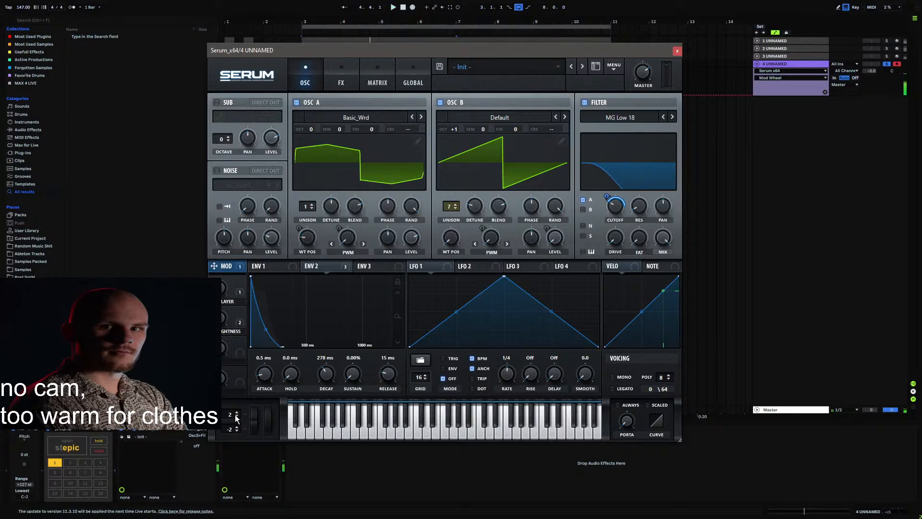
Step: Set the pitch bend range to 24 semitones up and -24 down, and audition the pitch bend wheel during playback
left_click_drag(236, 419, 224, 516)
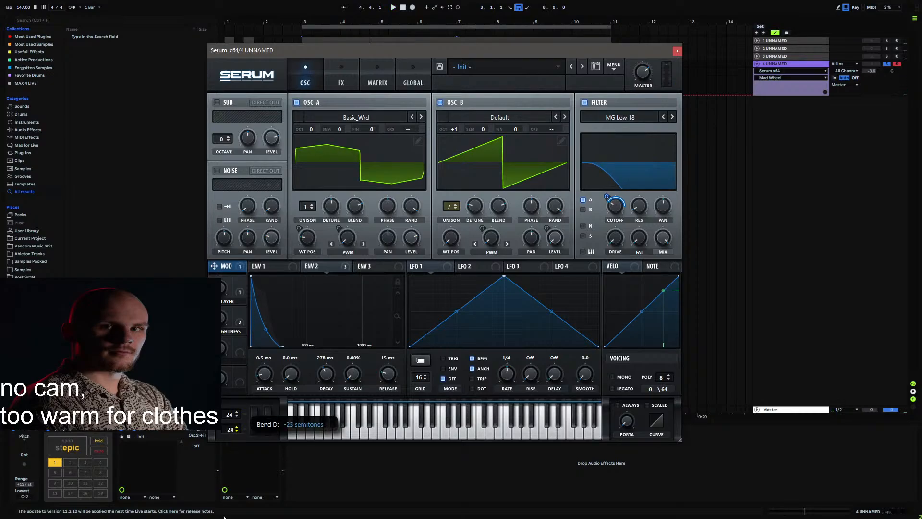
key("space")
mouse_move(263, 423)
left_mouse_down()
mouse_move(265, 382)
mouse_move(257, 416)
left_mouse_up()
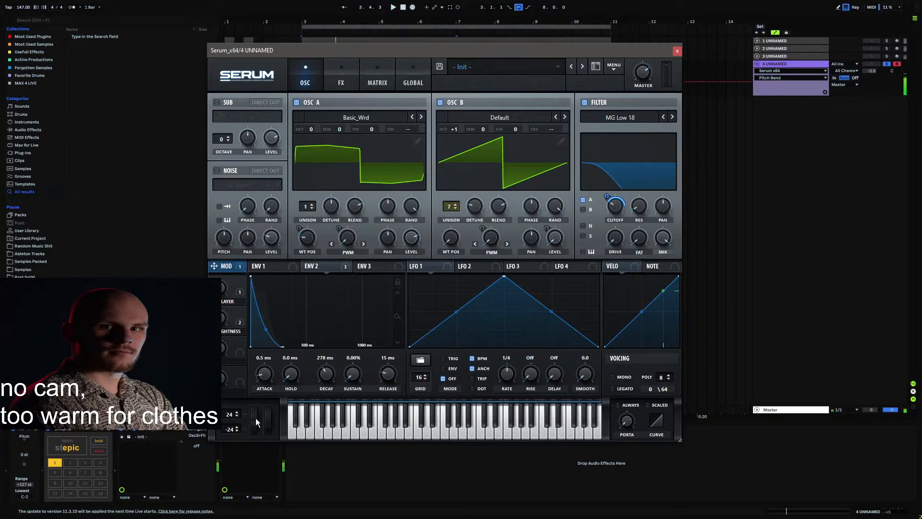
Step: Draw a Pitch Bend automation ramp on track 4 rising to 1.00 from bar 3 to bar 11, and play it
left_click(677, 51)
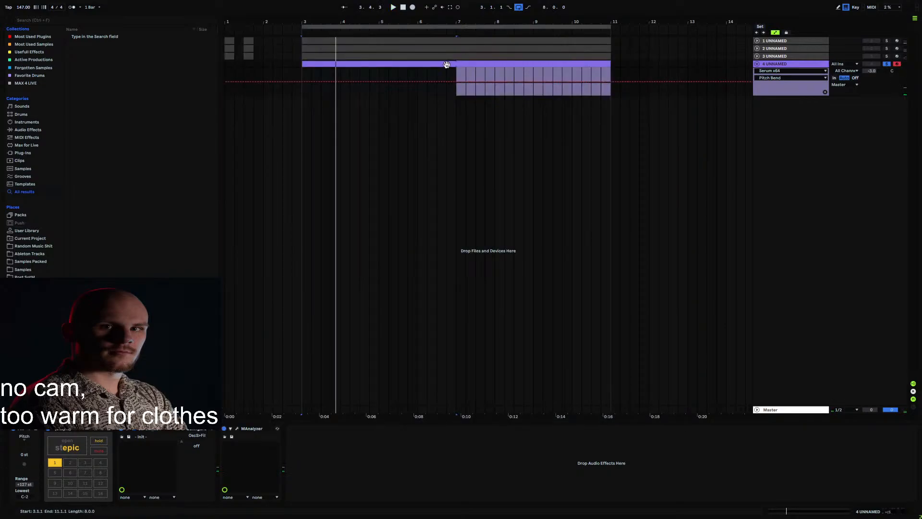
left_click(302, 84)
left_click_drag(610, 81, 609, 67)
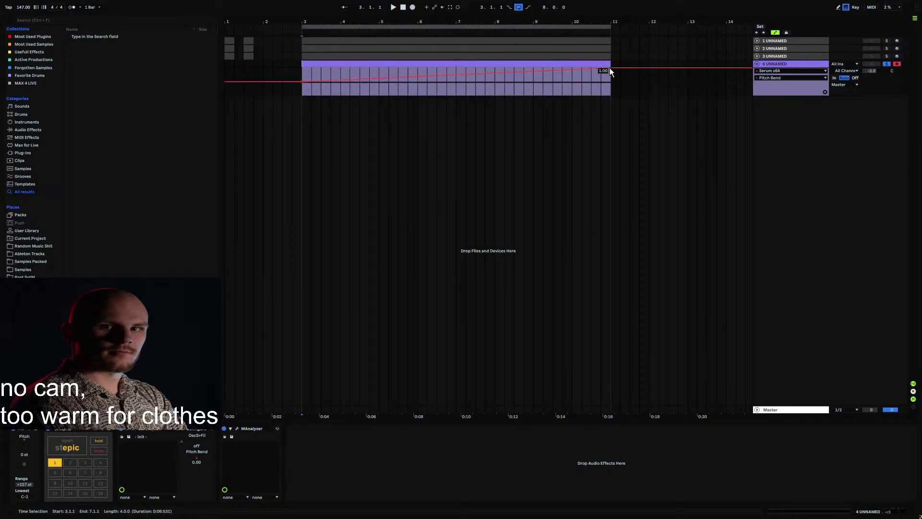
key("space")
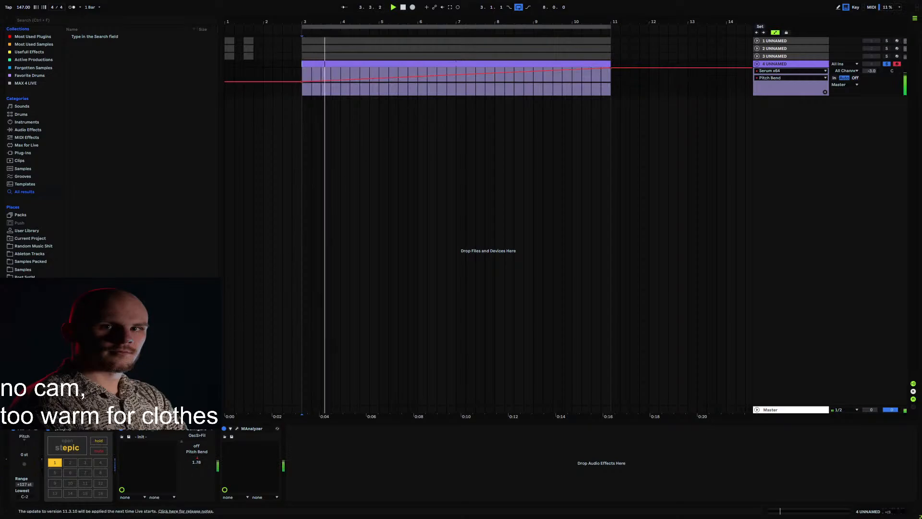
Step: Delete the automation of Serum's Pitch Bend parameter on track 4
left_click(135, 429)
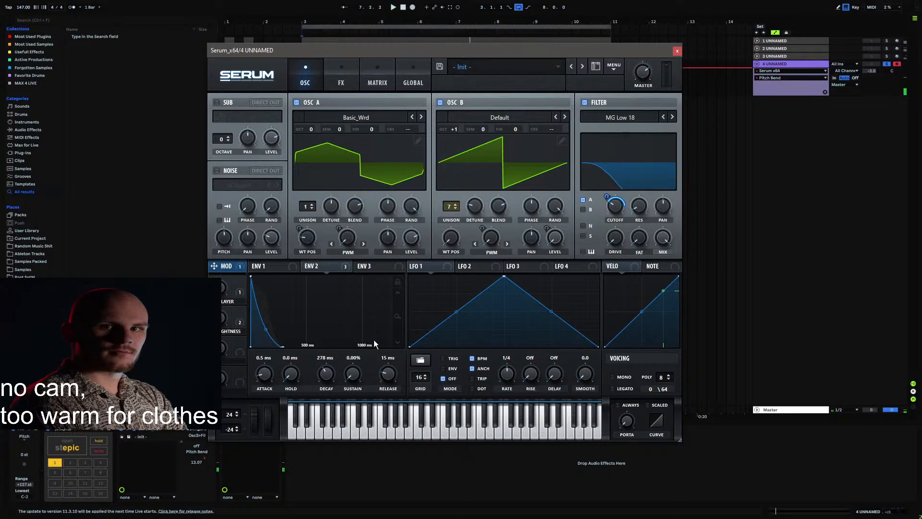
right_click(206, 458)
left_click(241, 438)
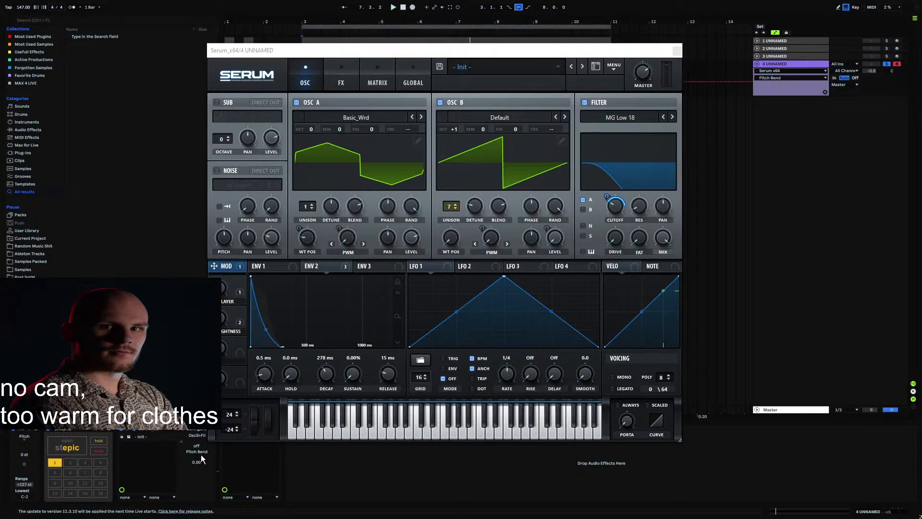
Step: Open the envelopes of track 4's MIDI clip and show the MIDI Ctrl Pitch Bend envelope
left_click(676, 50)
left_click(408, 65)
double_click(408, 65)
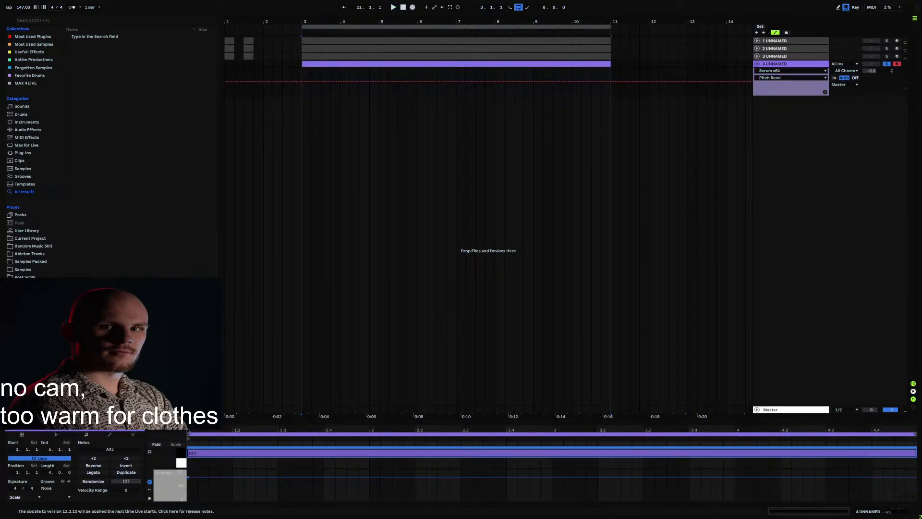
left_click(109, 435)
left_click(96, 449)
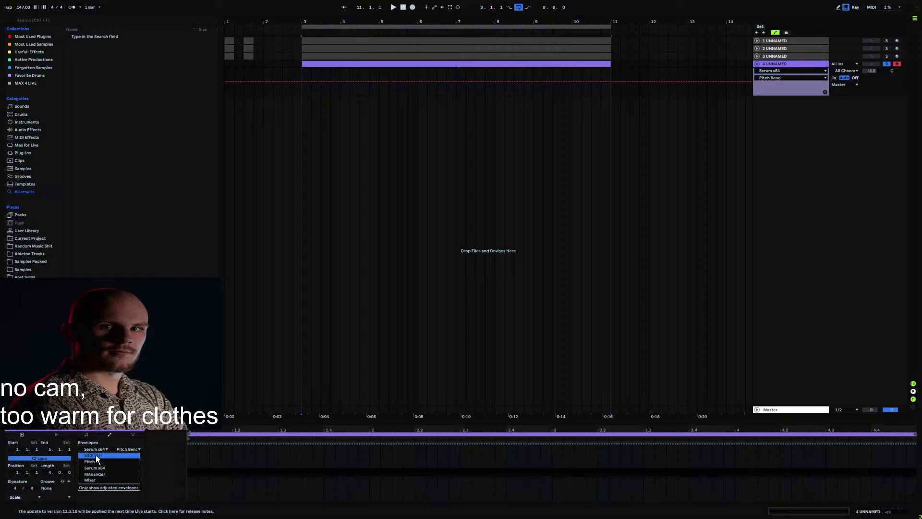
left_click(96, 455)
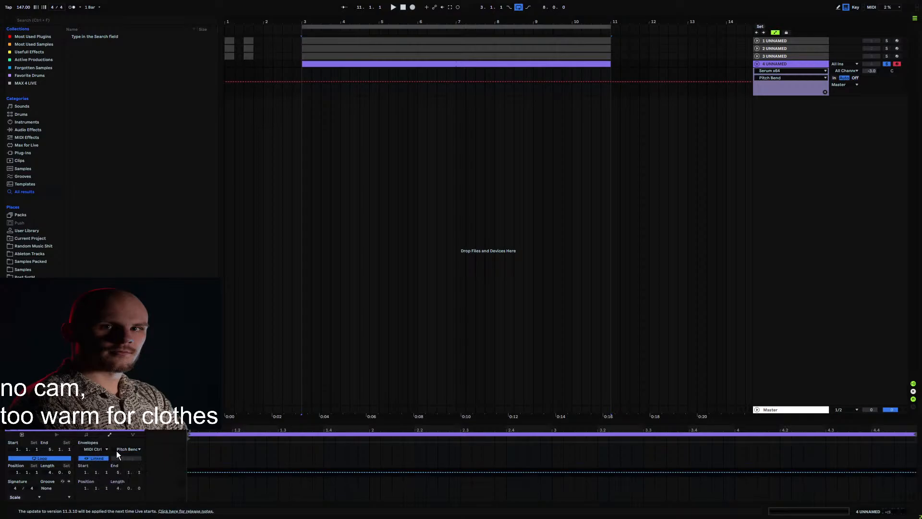
Step: Draw a ramp in the clip's Pitch Bend envelope from its start up to 8191 at its end, and play it
left_click(209, 460)
left_click(191, 472)
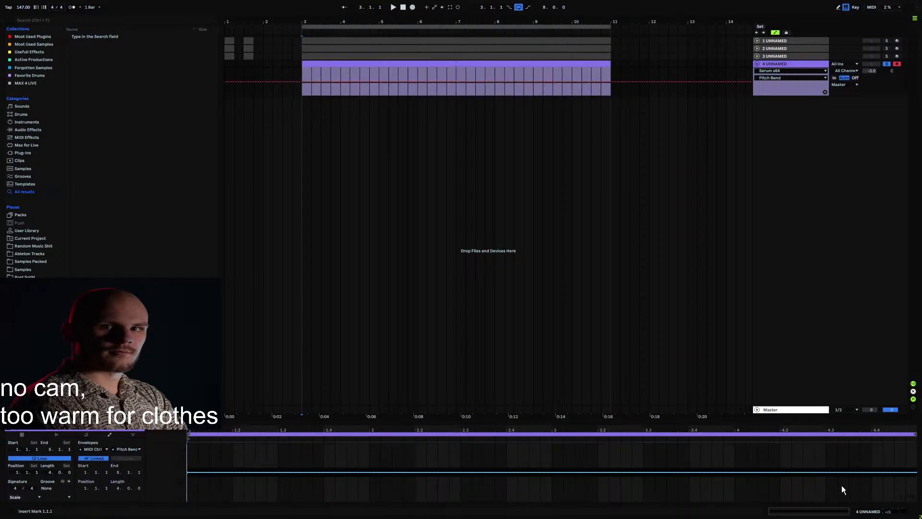
left_click_drag(918, 473, 916, 443)
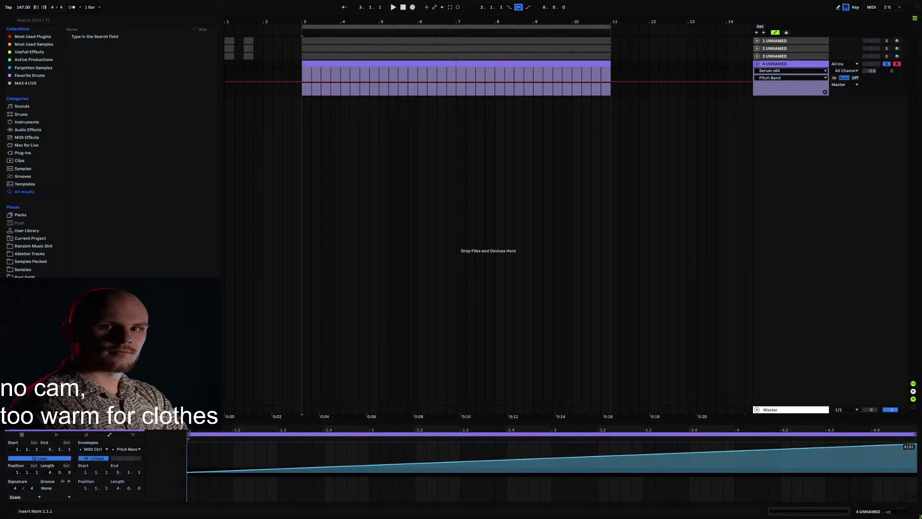
key("space")
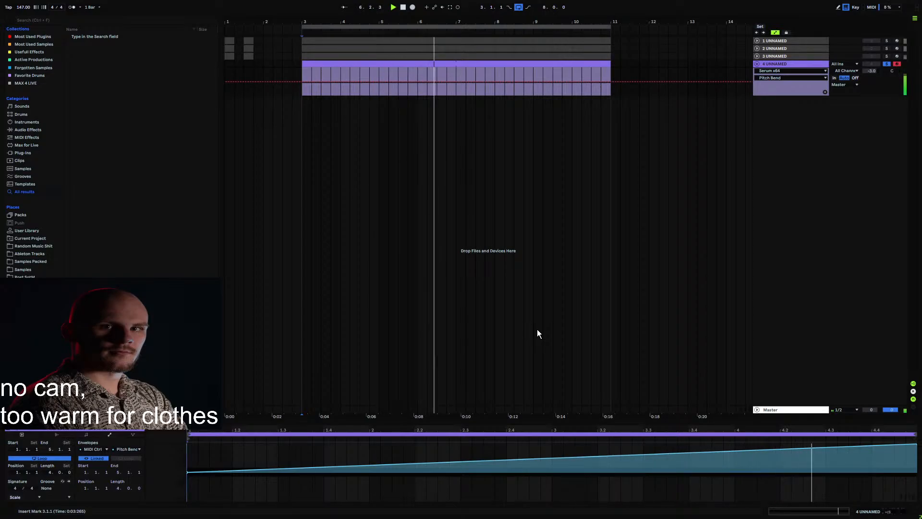
Step: Remove the rising ramp from the clip's Pitch Bend envelope
left_click(915, 450)
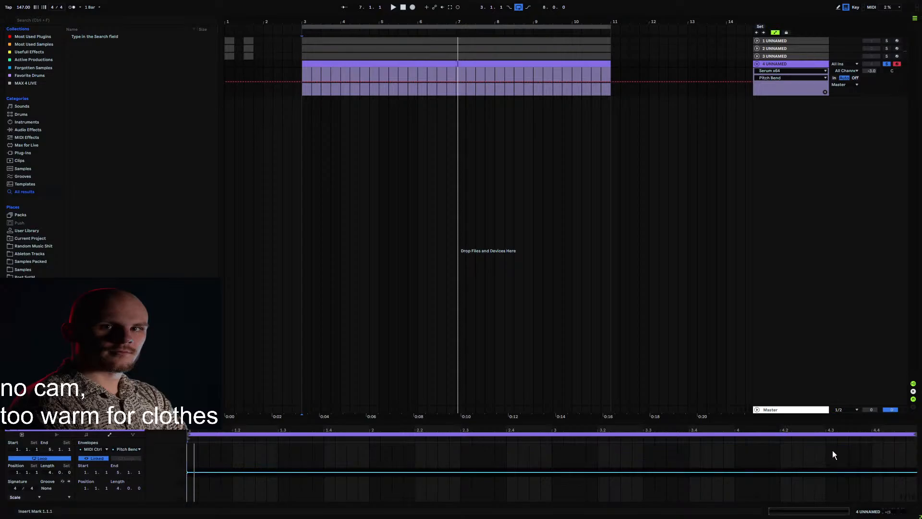
left_click(185, 471)
key("ctrl+z")
key("space")
Step: Reopen Serum on track 4 and test its pitch bend wheel
left_click(771, 65)
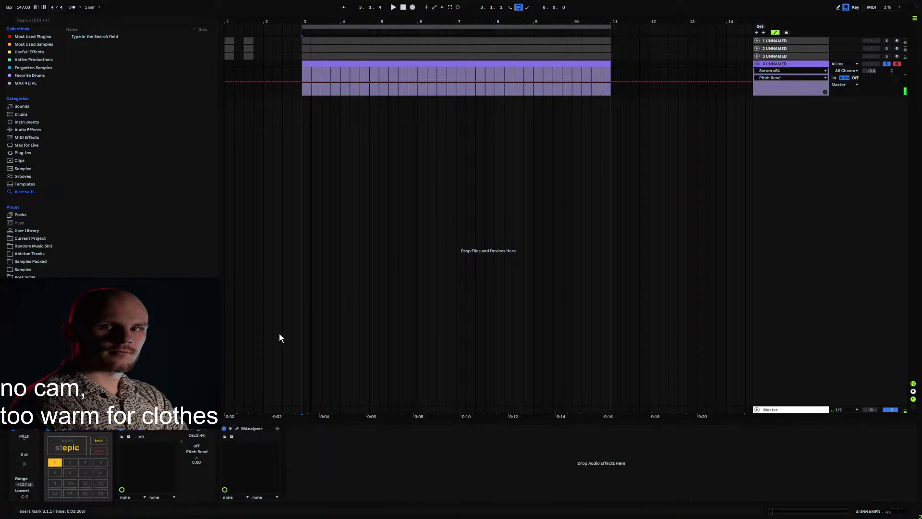
left_click(135, 428)
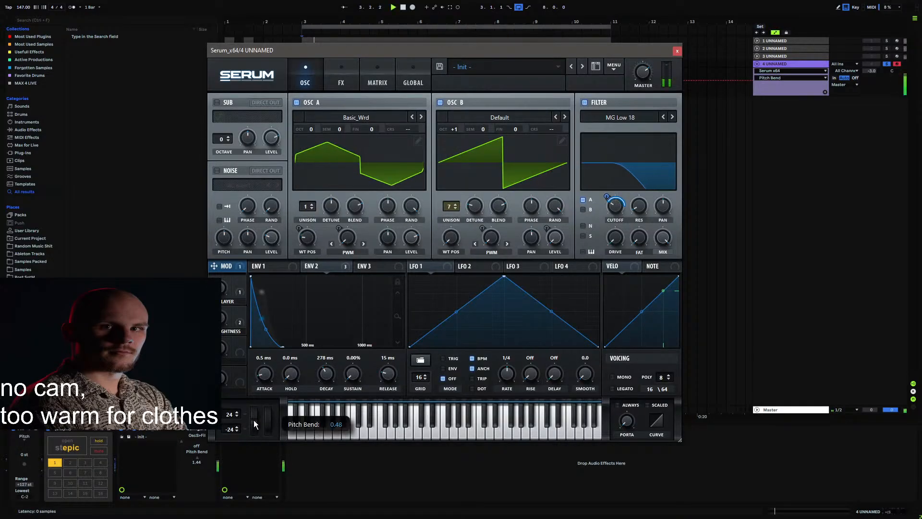
left_click_drag(253, 419, 267, 367)
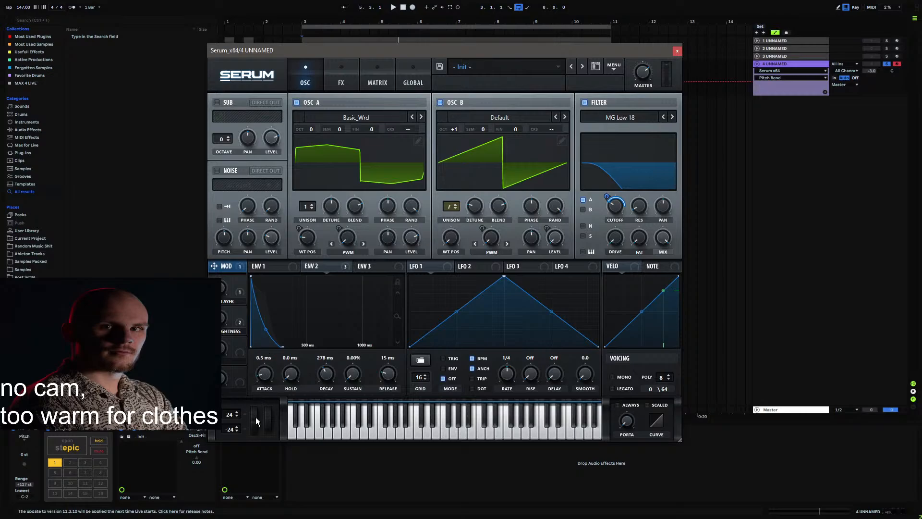
mouse_move(259, 414)
left_mouse_down()
mouse_move(265, 336)
mouse_move(254, 430)
mouse_move(269, 342)
mouse_move(256, 408)
left_mouse_up()
Step: Examine Serum's MPE options and global preferences, and keep testing the pitch bend wheel
left_click(614, 66)
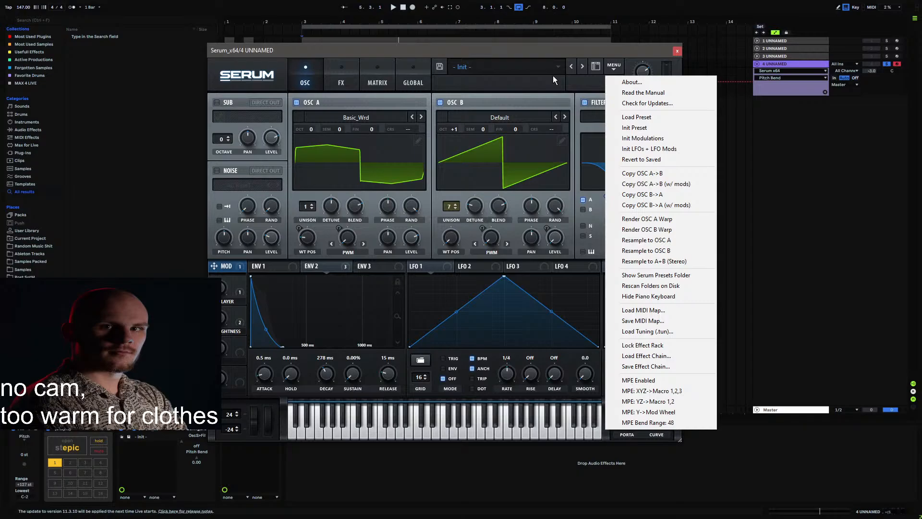
left_click(414, 79)
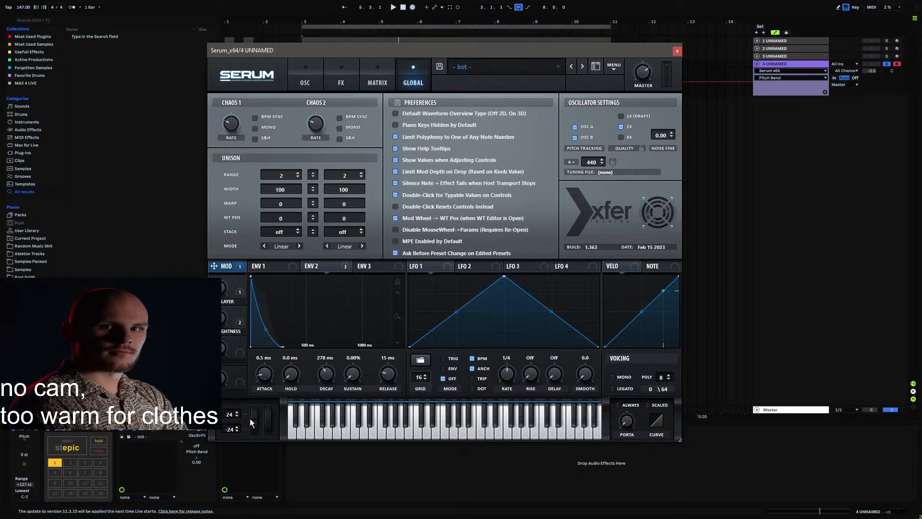
left_click_drag(252, 419, 261, 345)
left_click_drag(253, 425, 264, 370)
left_click_drag(253, 419, 255, 298)
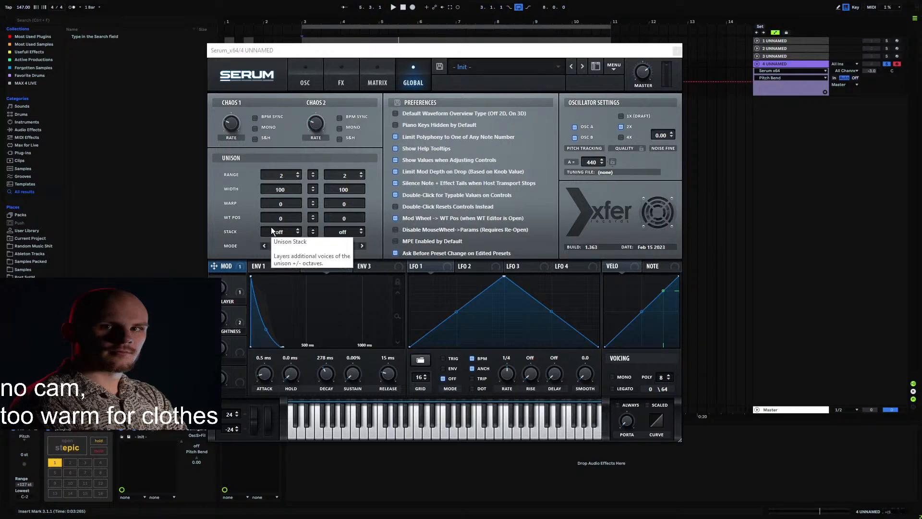
mouse_move(253, 425)
left_mouse_down()
mouse_move(263, 418)
mouse_move(259, 429)
left_mouse_up()
left_click(302, 77)
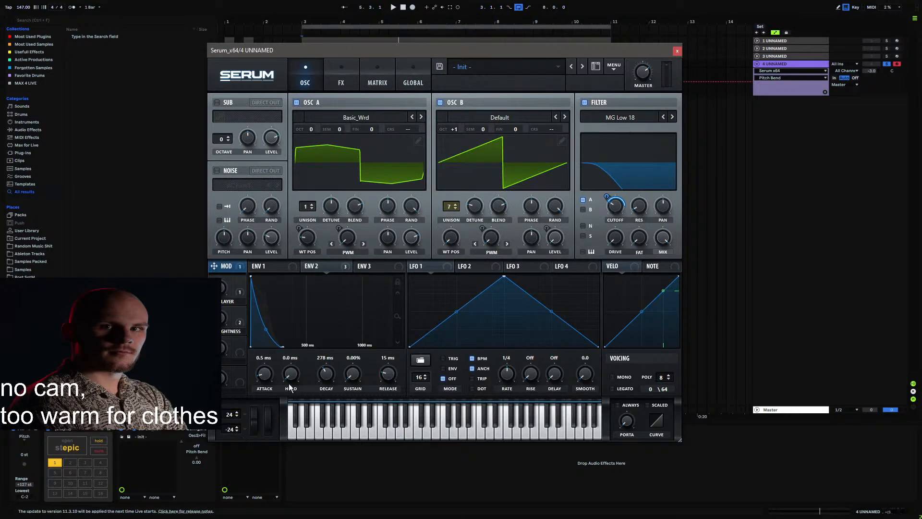
left_click(514, 71)
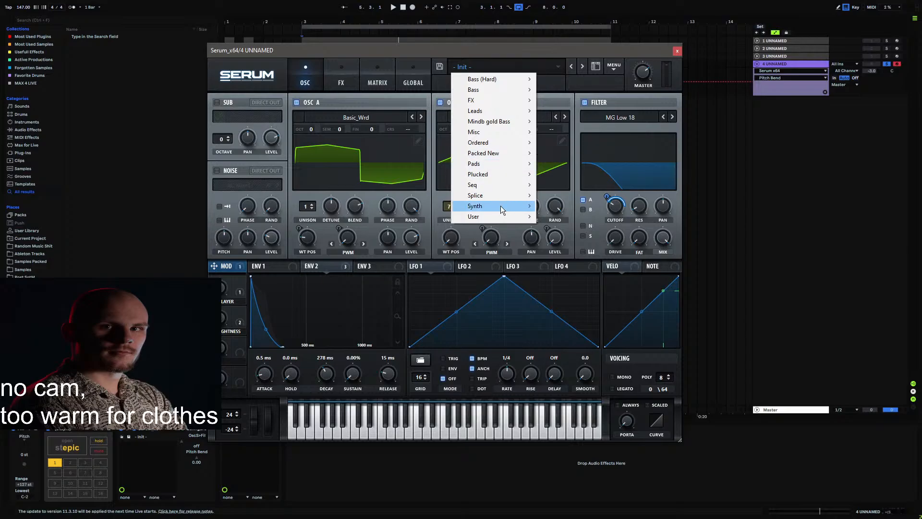
mouse_move(494, 217)
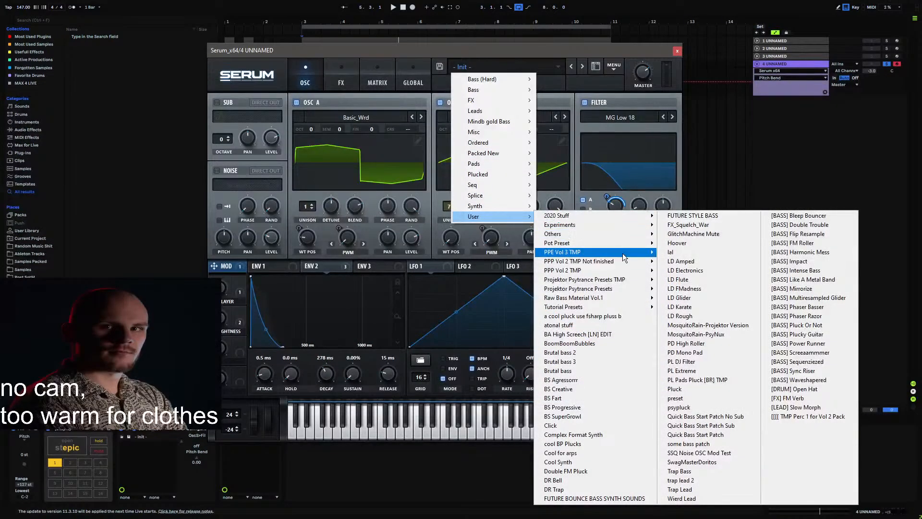
mouse_move(622, 252)
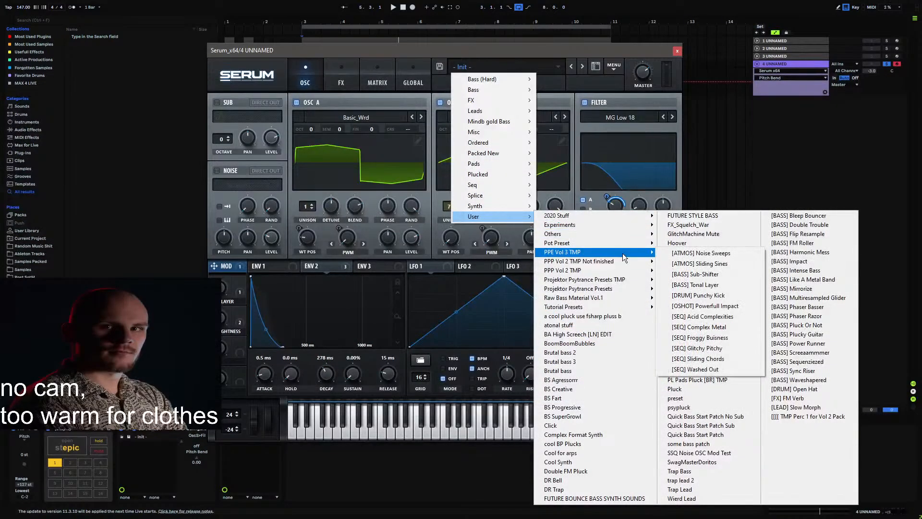
left_click(243, 409)
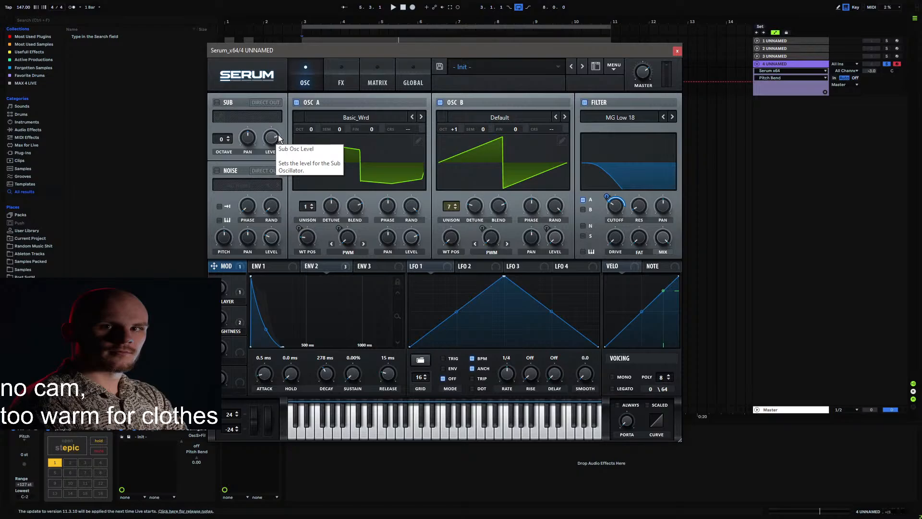
Step: Assign Env 3 to the coarse pitch of Osc A and Osc B and set its decay to 6.3 ms
key("space")
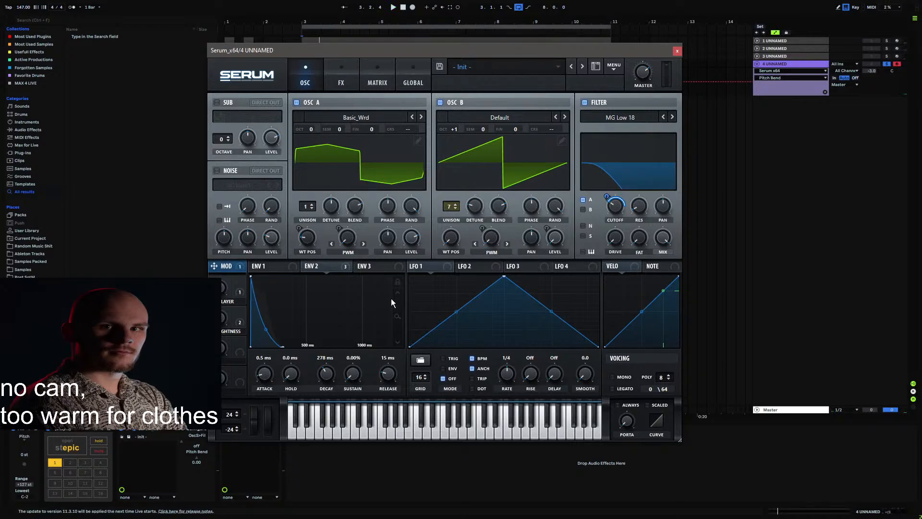
left_click(370, 267)
left_click_drag(364, 283, 325, 384)
scroll(324, 381, "down", 1)
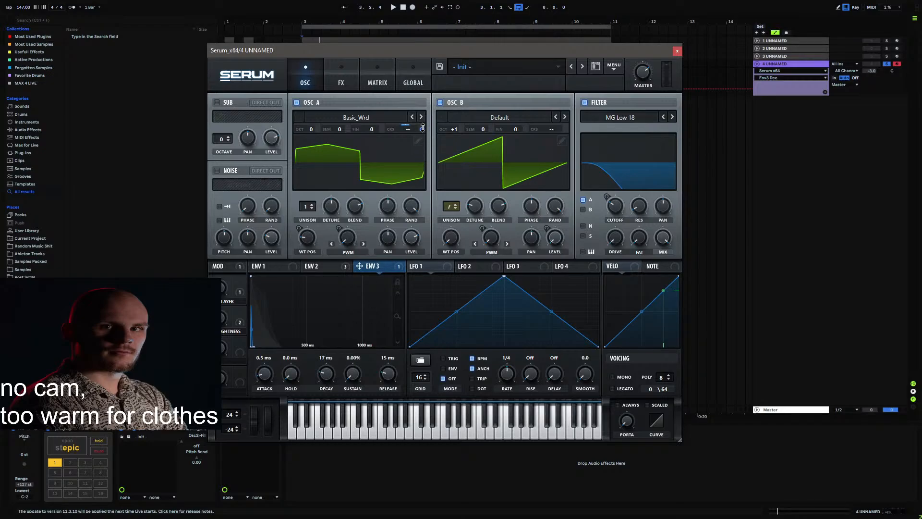
key("space")
left_click_drag(327, 370, 325, 374)
Step: Audition the patch while sweeping the Layer macro up and back down
key("space")
left_click_drag(226, 288, 256, 155)
left_click_drag(227, 285, 206, 436)
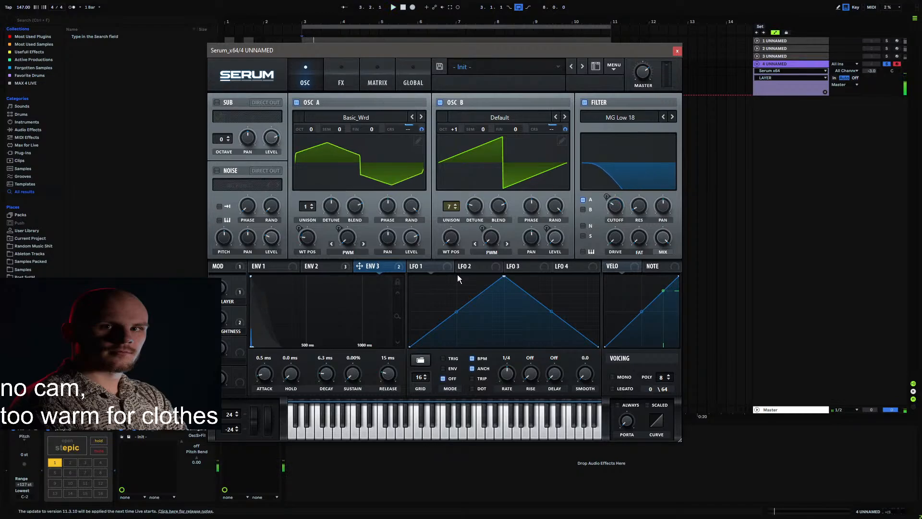
Step: Set LFO 1's rate to 1/2 and assign it to the filter cutoff with a modulation amount of 18
mouse_move(507, 374)
left_mouse_down()
mouse_move(517, 368)
mouse_move(501, 387)
left_mouse_up()
left_click(443, 268)
left_click_drag(610, 211, 609, 212)
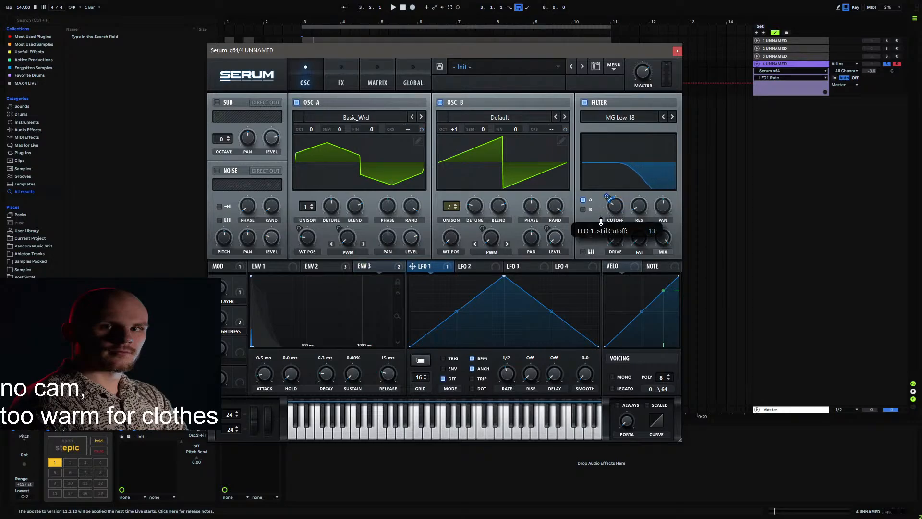
left_click(319, 266)
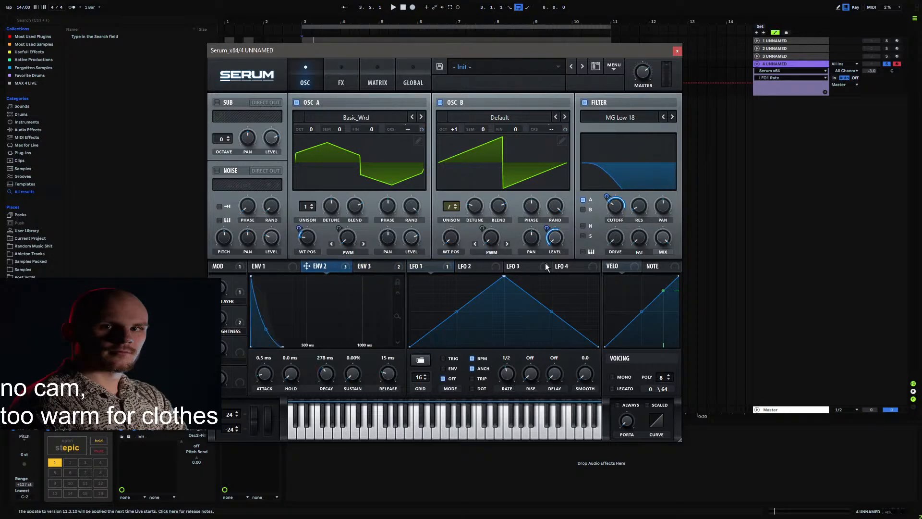
key("space")
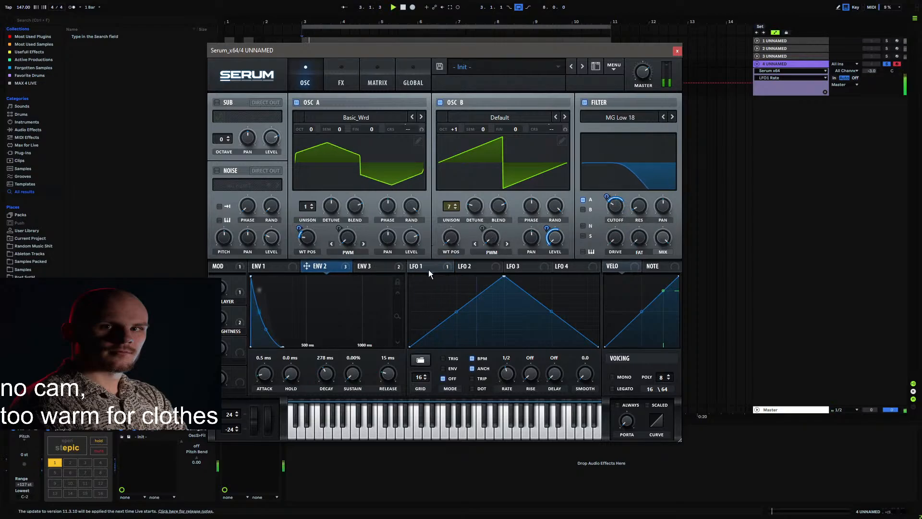
left_click(469, 267)
left_click(437, 267)
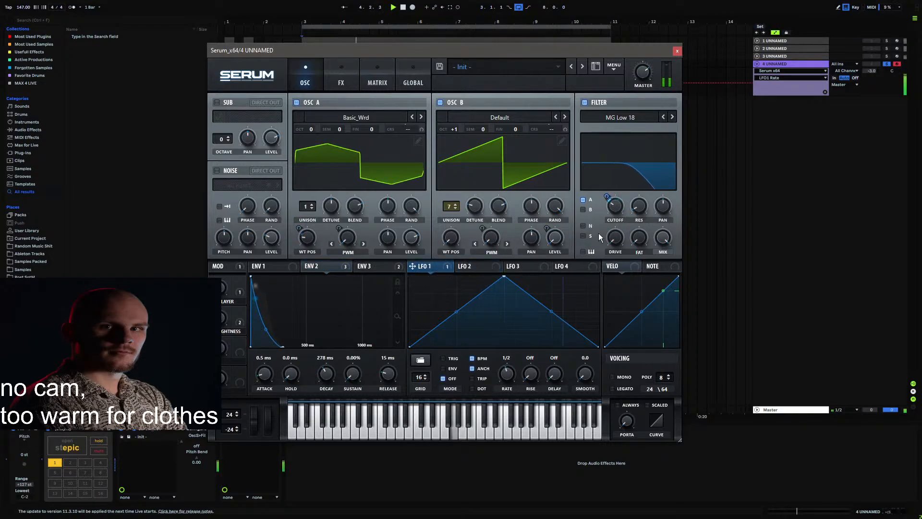
mouse_move(609, 193)
left_click_drag(608, 193, 610, 191)
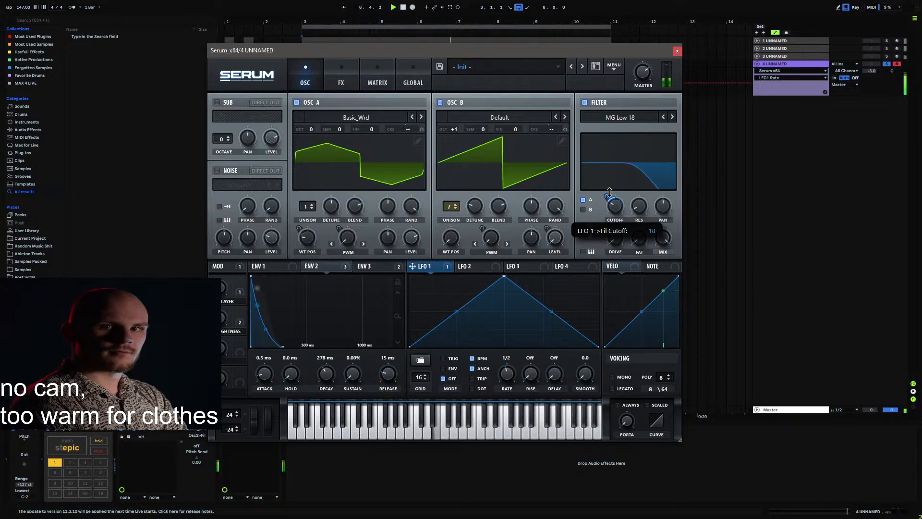
Step: Enable the Hyper/Dimension effect and lower the Hyper mix while auditioning
left_click(341, 79)
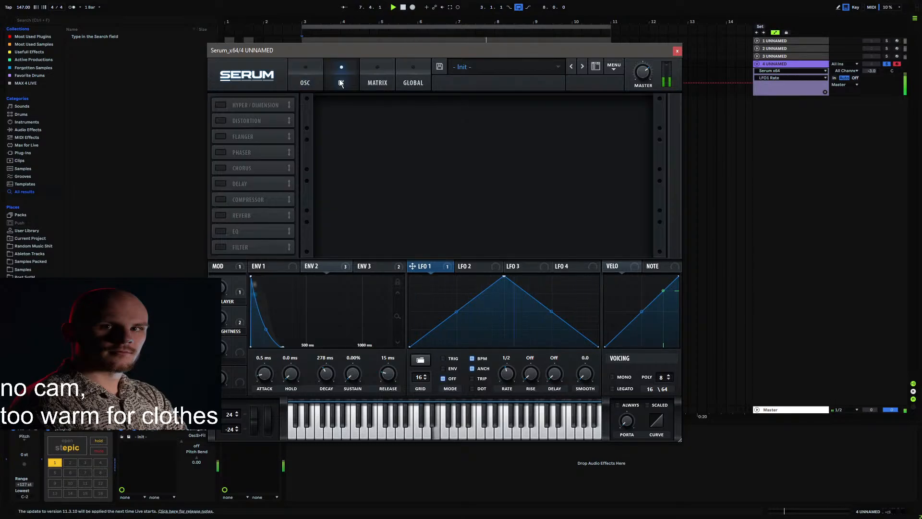
left_click(219, 105)
left_click(425, 126)
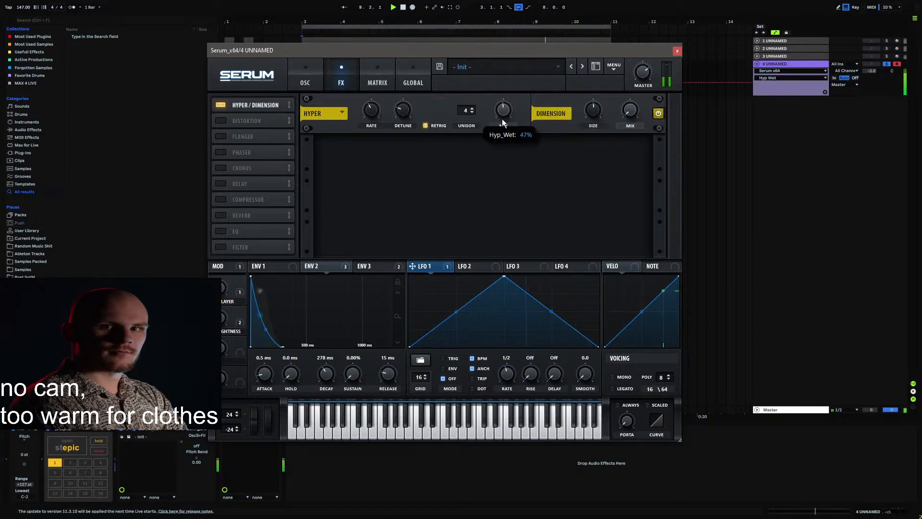
left_click_drag(502, 119, 501, 142)
key("space")
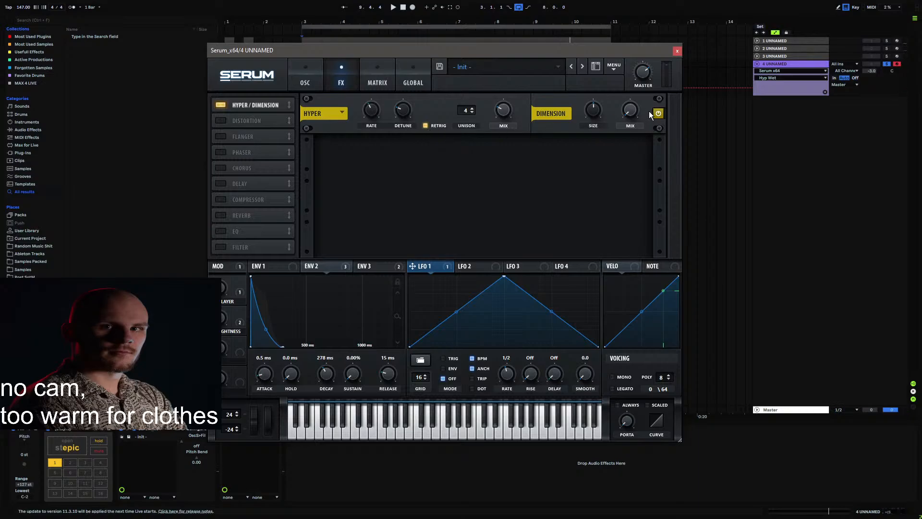
Step: Reduce the Dimension size, raise the Dimension mix and turn up the master volume during playback
left_click_drag(593, 110, 583, 191)
key("space")
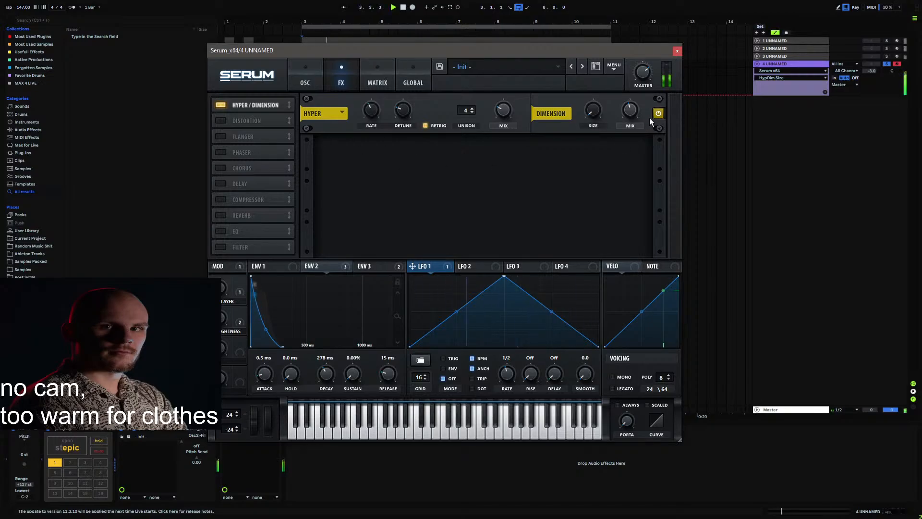
left_click(632, 113)
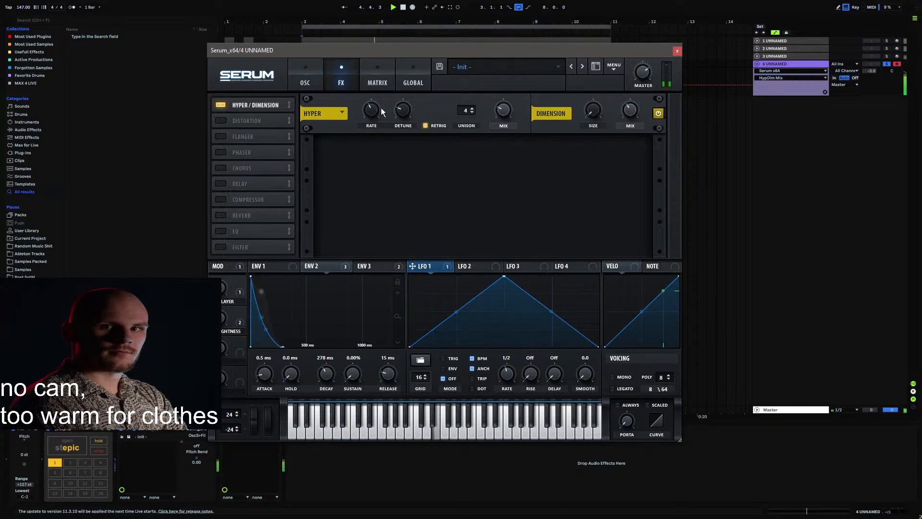
left_click(645, 78)
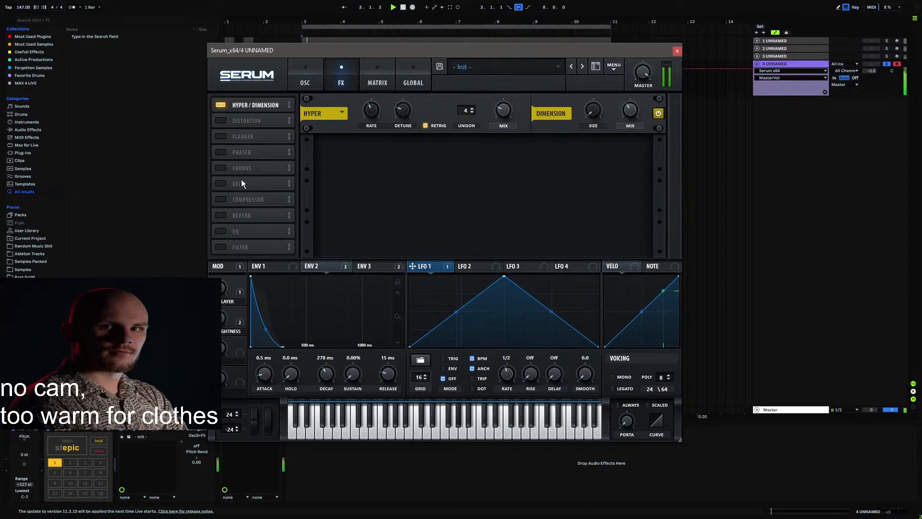
Step: Enable the Delay and Reverb effects and move them down the chain below the EQ slot
left_click(221, 184)
left_click_drag(258, 183, 249, 238)
left_click(220, 199)
left_click_drag(246, 196, 242, 221)
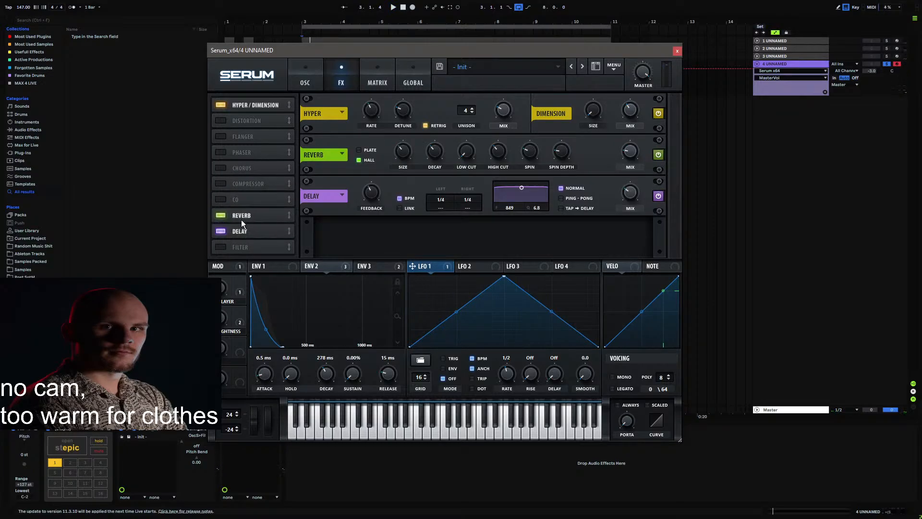
Step: Enable the EQ with its low band as a low cut at about 180 Hz, and place Delay before Reverb
left_click(220, 200)
left_click(449, 165)
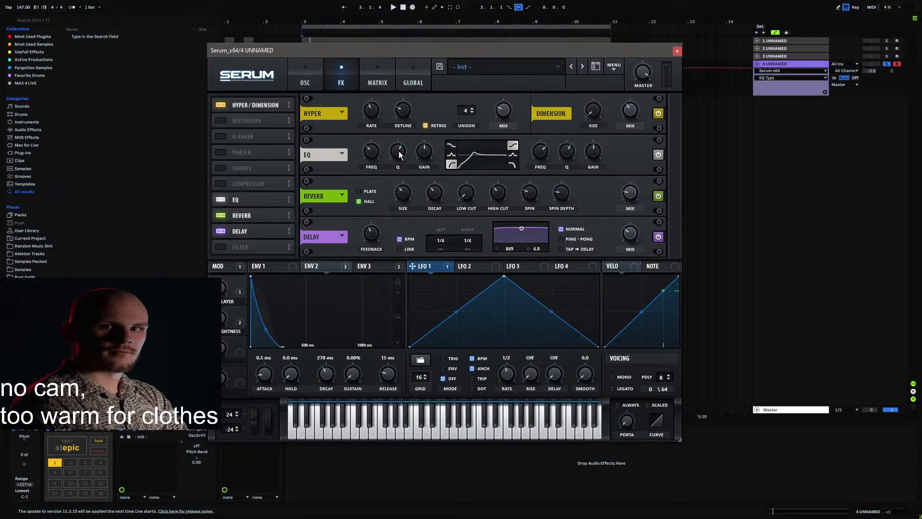
left_click_drag(398, 152, 372, 161)
left_click_drag(260, 223, 253, 214)
key("space")
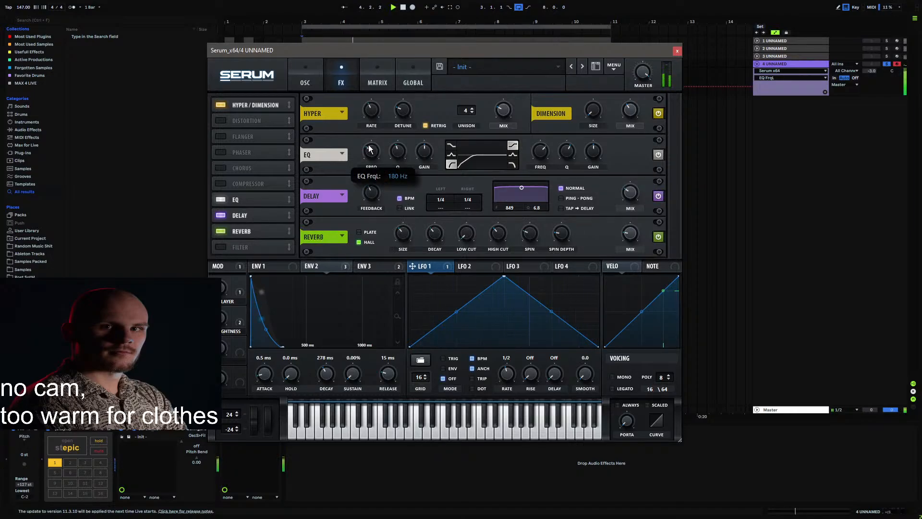
Step: Configure the delay as ping-pong with linked dotted 1/8 times, and set its filter to 2786 with a width of 3.2
left_click(560, 197)
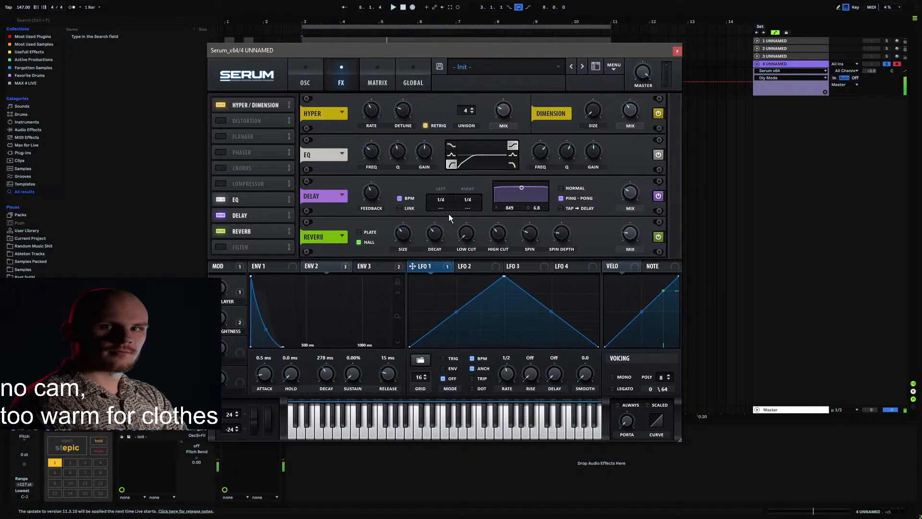
left_click(405, 209)
left_click_drag(437, 204, 456, 168)
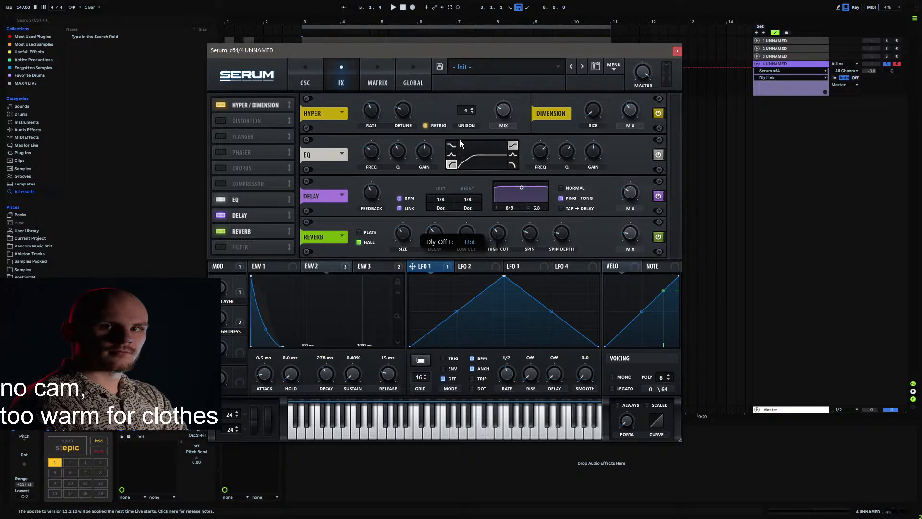
left_click(629, 191)
left_click_drag(526, 189, 531, 198)
Step: Set the reverb's mix to 34%, low cut to 45% and high cut to about 15%, and reduce its size
left_click(629, 234)
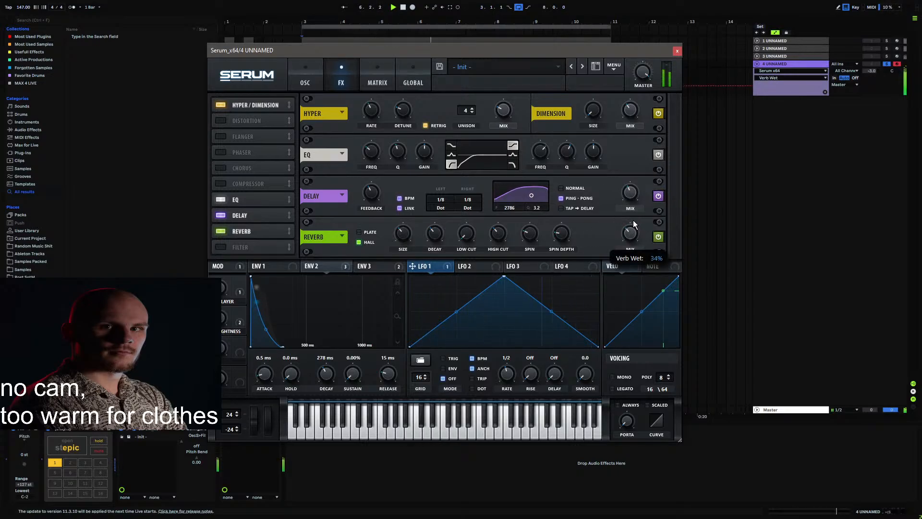
left_click(469, 234)
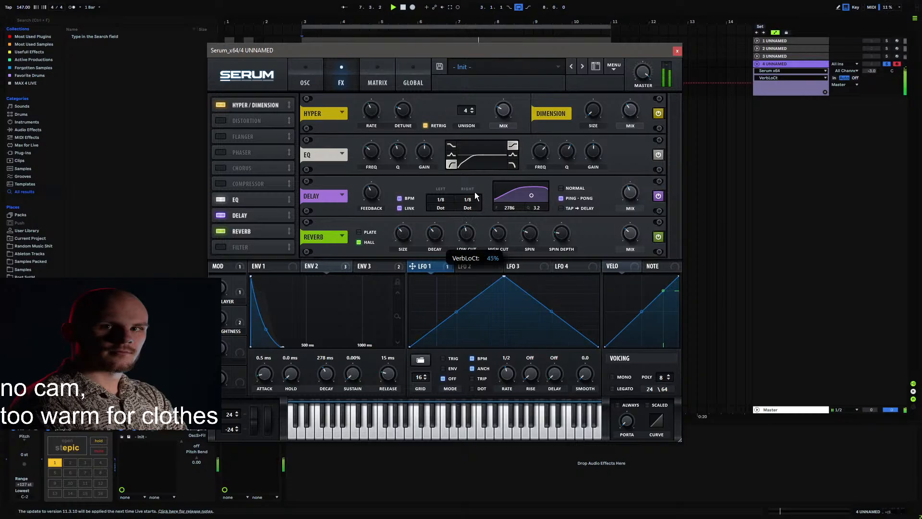
left_click(501, 233)
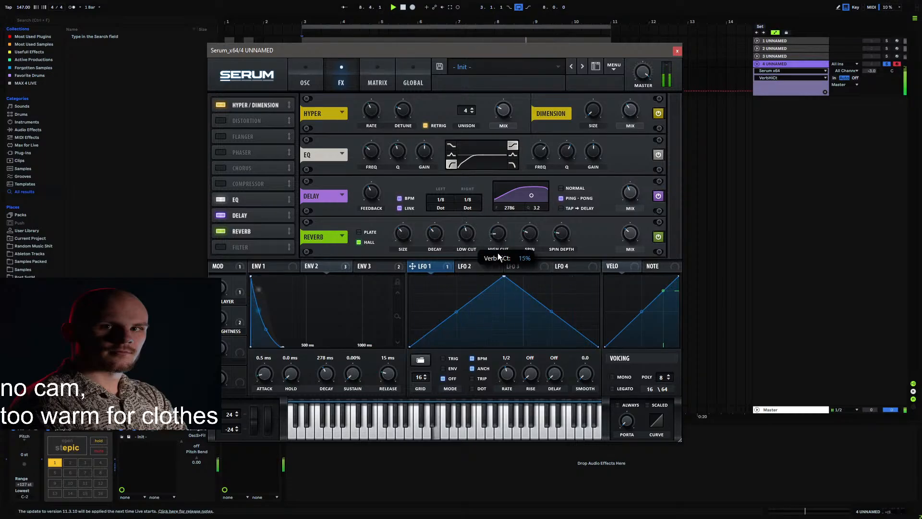
left_click(435, 234)
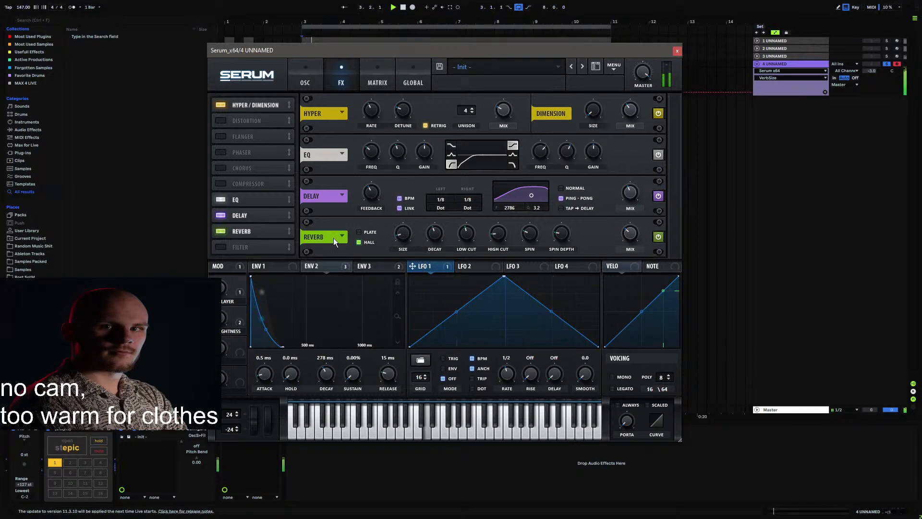
left_click(630, 235)
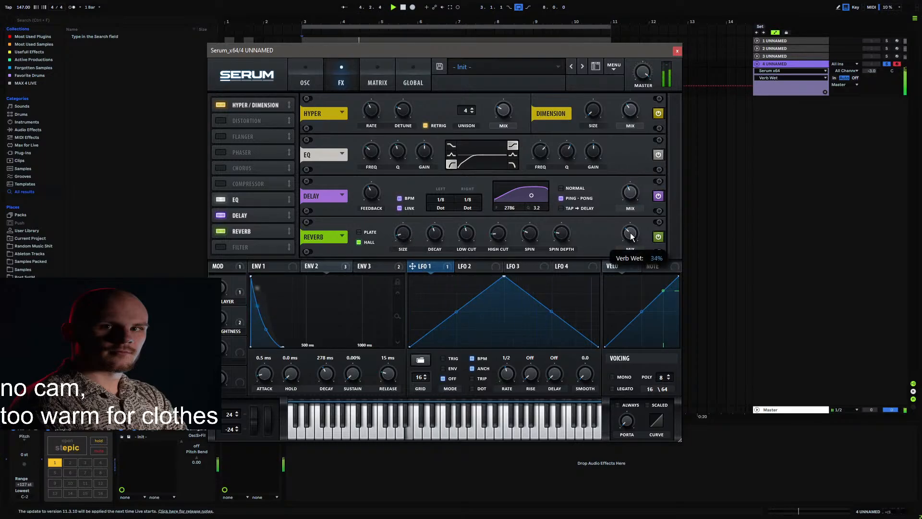
Step: Bring the reverb mix down to zero, assign Macro 4 to the reverb and delay mix, and audition it up to 100%
left_click_drag(631, 238, 618, 290)
key("space")
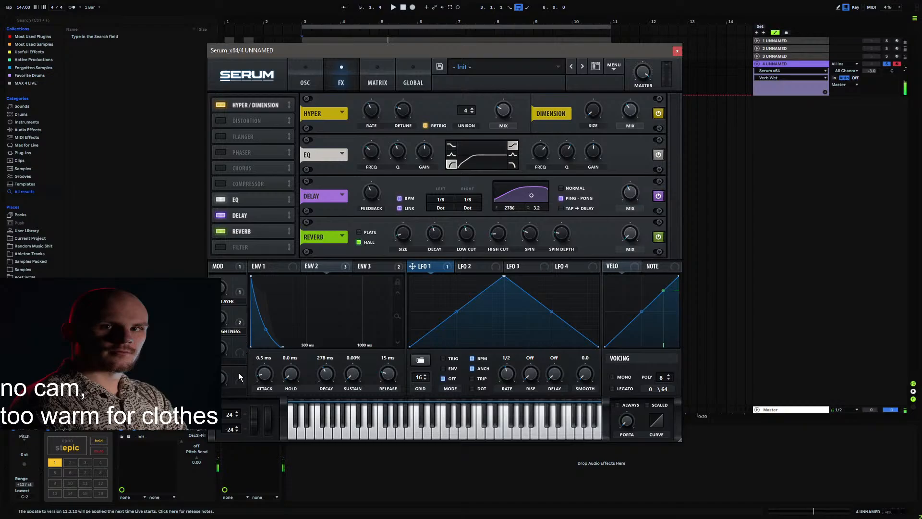
left_click_drag(239, 374, 629, 235)
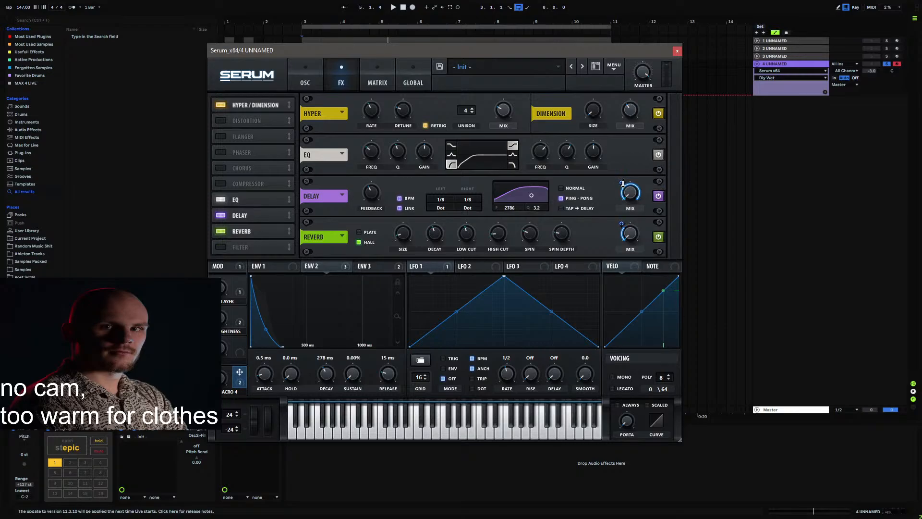
mouse_move(617, 202)
key("space")
left_click_drag(222, 375, 255, 274)
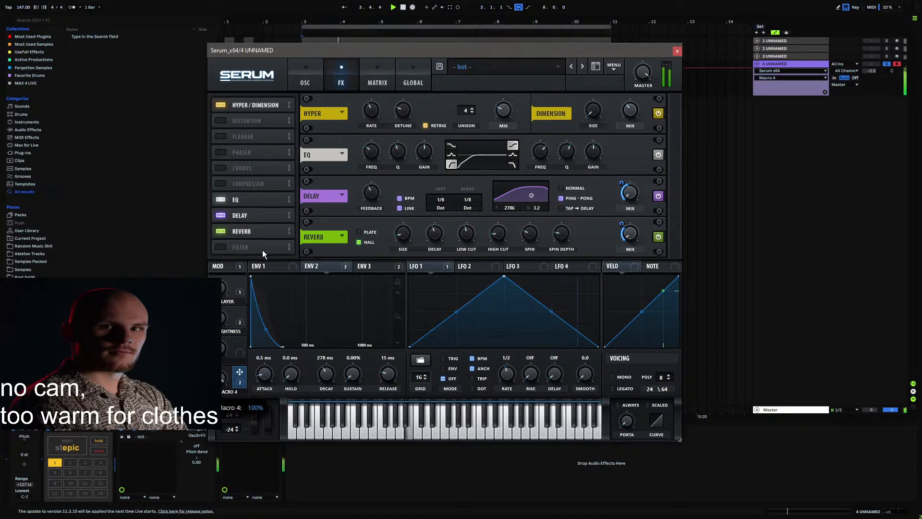
key("space")
Step: Rename Macro 4 as Ambience
double_click(230, 393)
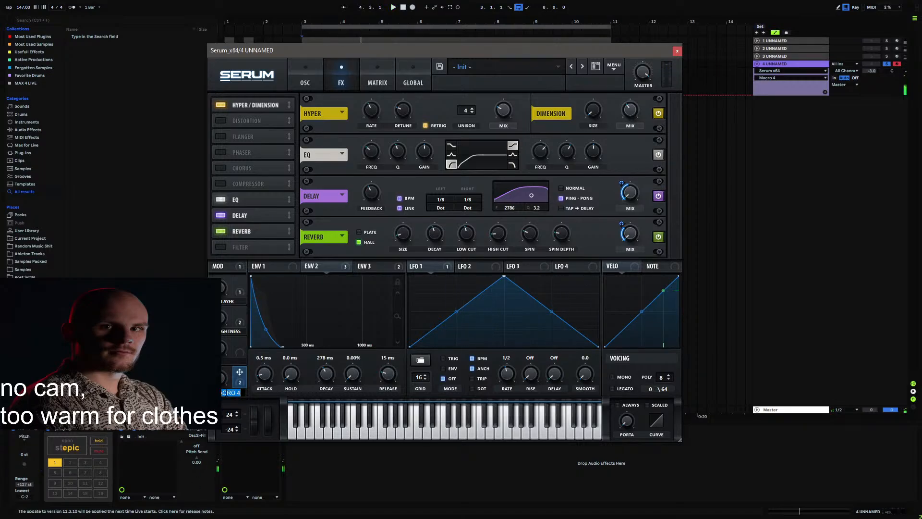
type("Ambience")
key("Return")
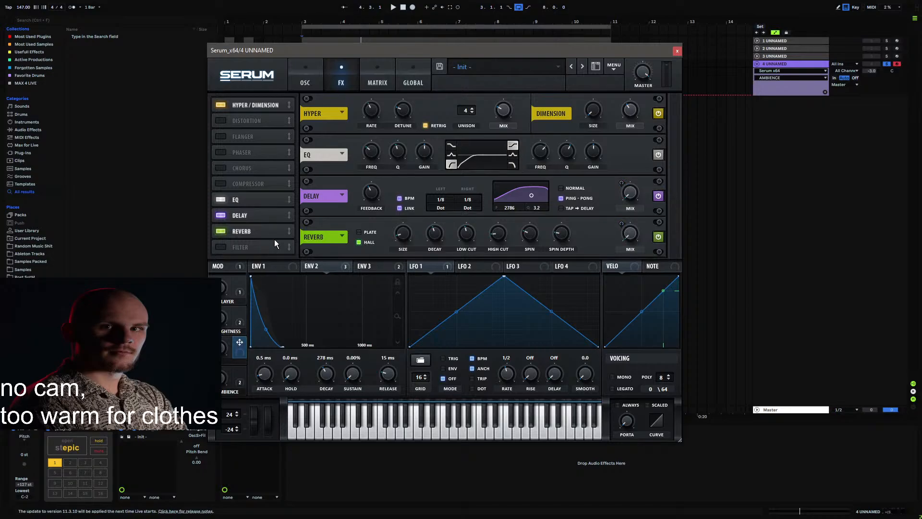
Step: Enable the Flanger effect, sync its rate to BPM and bring its mix down to zero
left_click(220, 152)
left_click(220, 152)
left_click(220, 136)
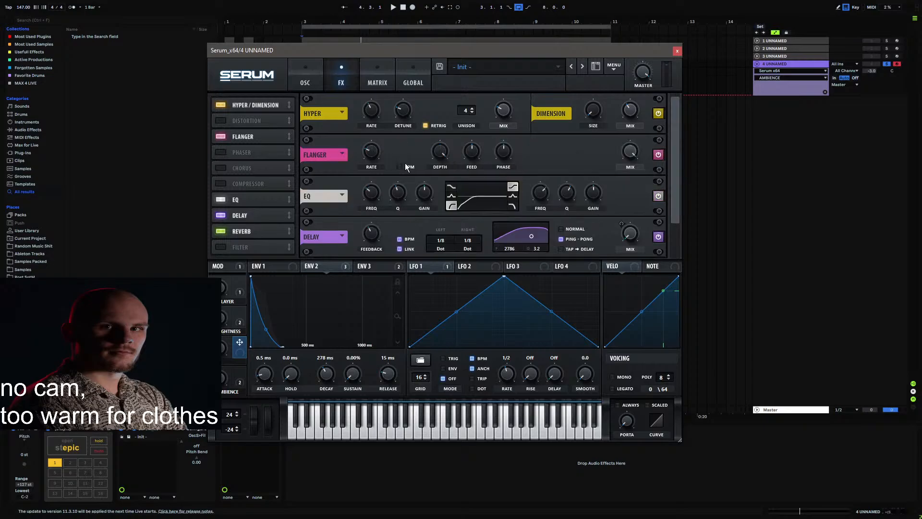
key("space")
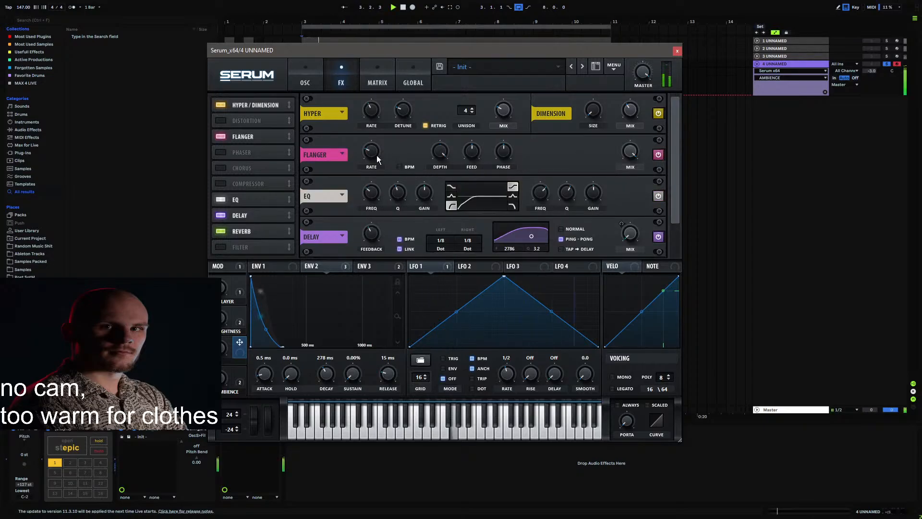
left_click(399, 166)
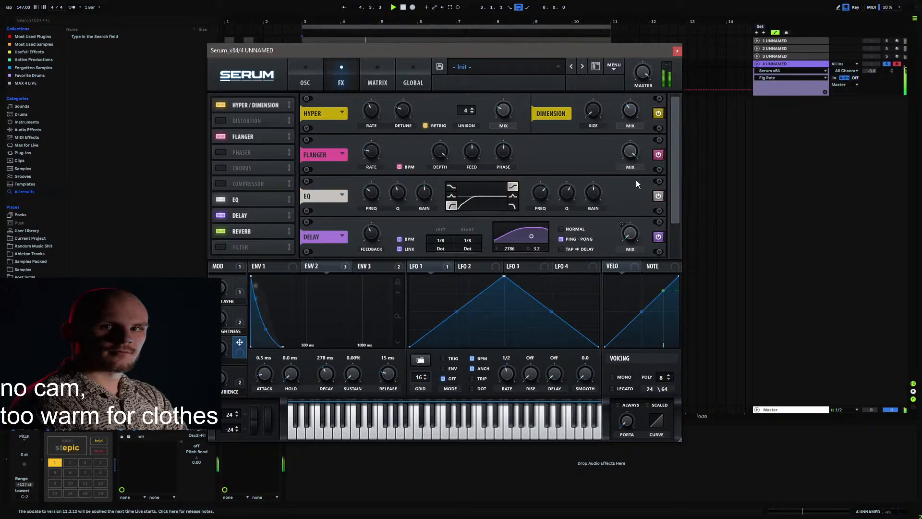
left_click(628, 151)
key("space")
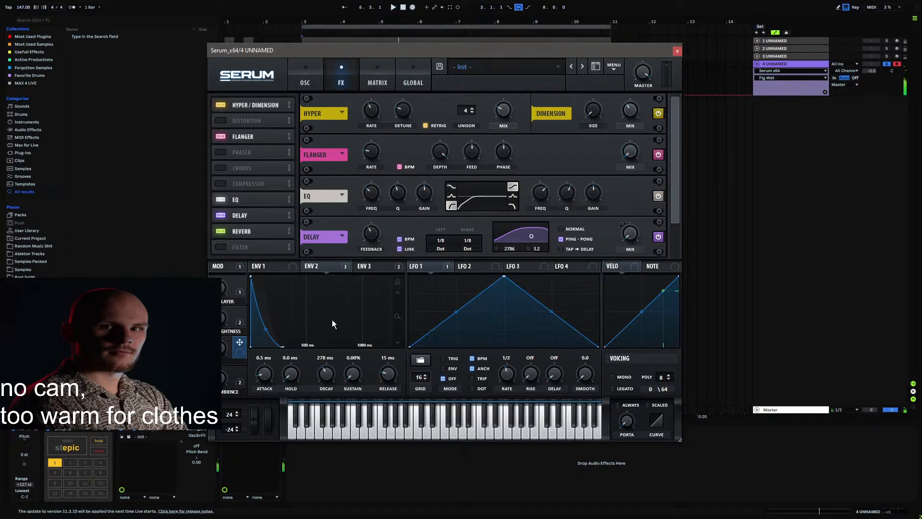
Step: Assign Macro 3 to the flanger mix and rename the macro as Flanger
left_click_drag(665, 155, 631, 152)
type("Flanger")
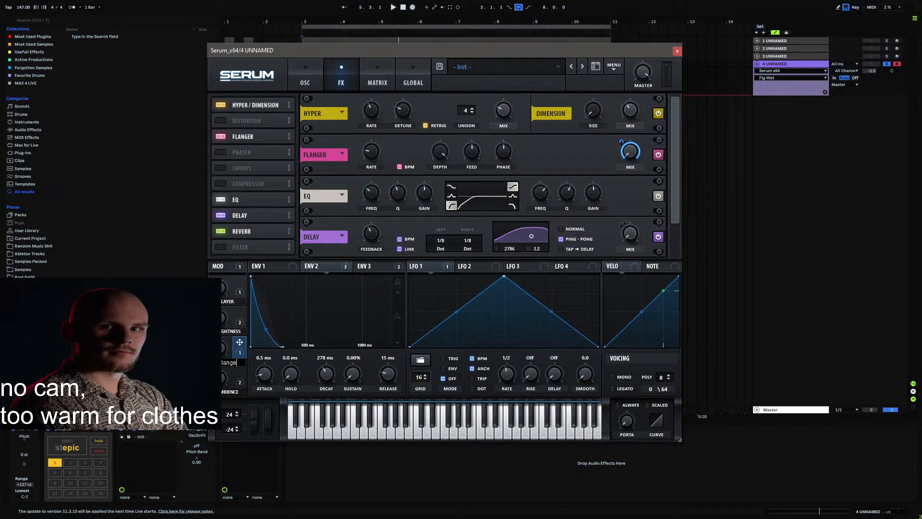
key("Return")
Step: Lower the flanger feedback, assign Macro 3 to the flanger depth and to its feedback with an amount of 33, and audition it
left_click_drag(474, 150, 433, 193)
left_click_drag(241, 344, 439, 153)
right_click(431, 142)
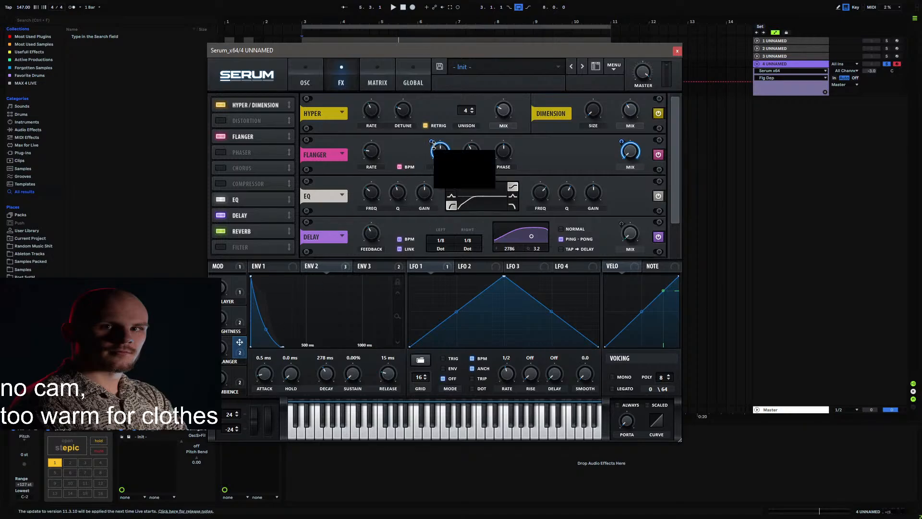
left_click(440, 155)
left_click_drag(431, 142, 430, 168)
left_click_drag(242, 347, 472, 153)
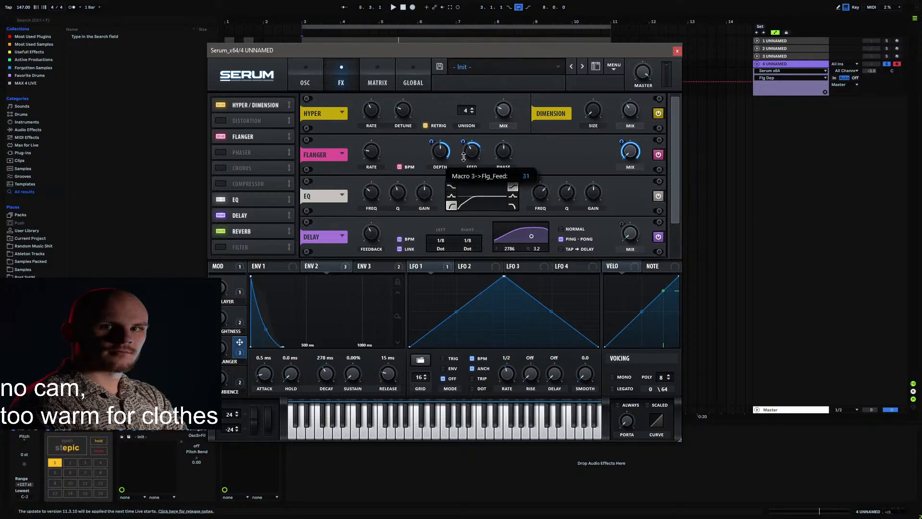
key("space")
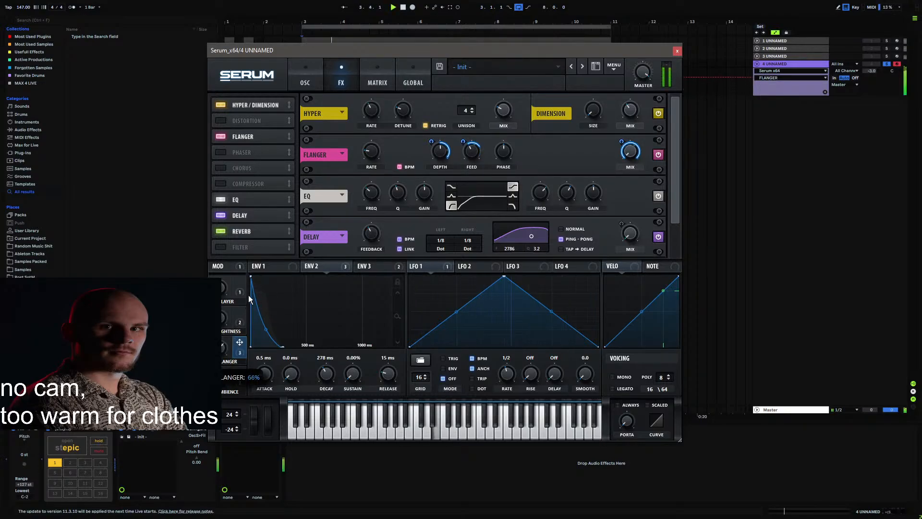
mouse_move(467, 138)
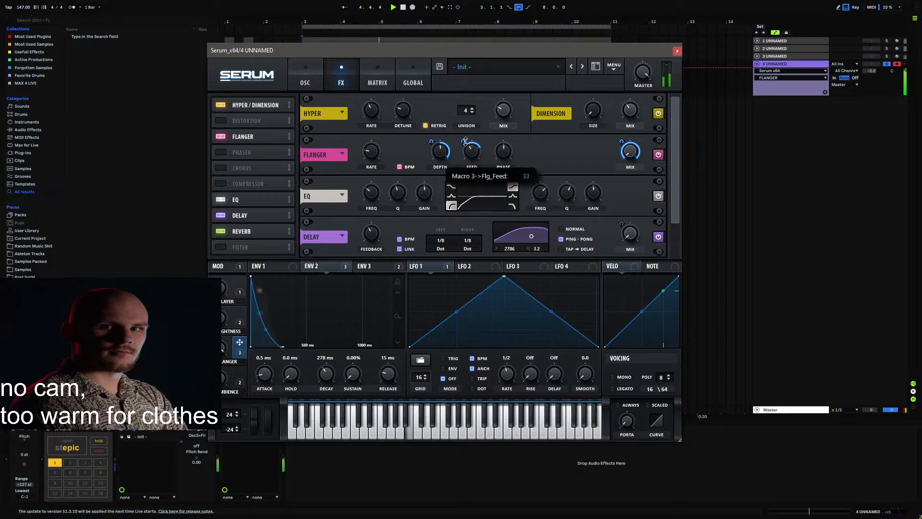
Step: Set the Macro 3 modulation of the flanger feedback to 38 and sweep Macro 3 to audition it
left_click_drag(467, 138, 467, 141)
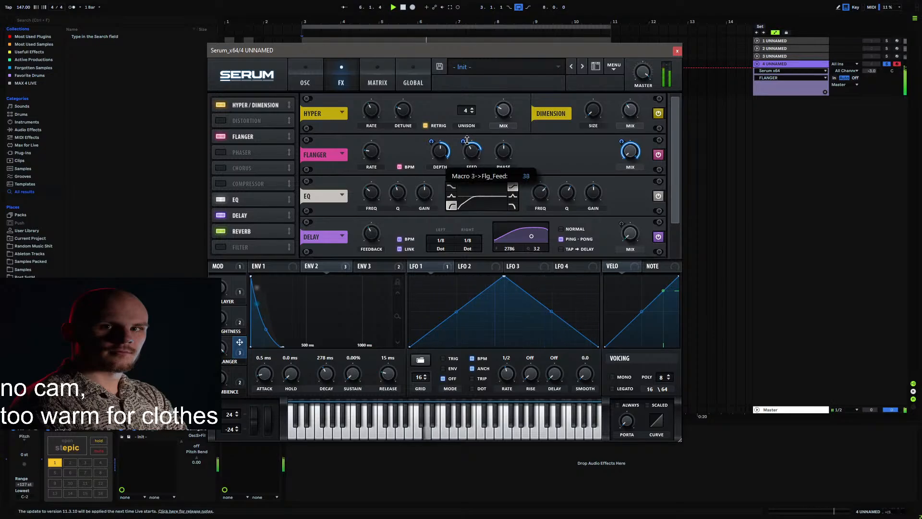
left_click_drag(221, 349, 283, 292)
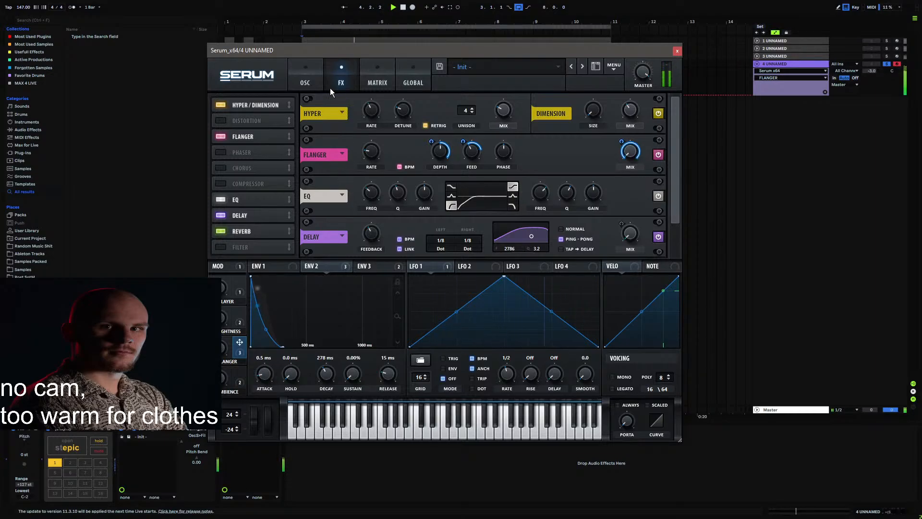
Step: Reduce the modulation matrix output of Env 3 to the coarse pitch of oscillators A and B to roughly half, and audition it
left_click(306, 82)
left_click(377, 84)
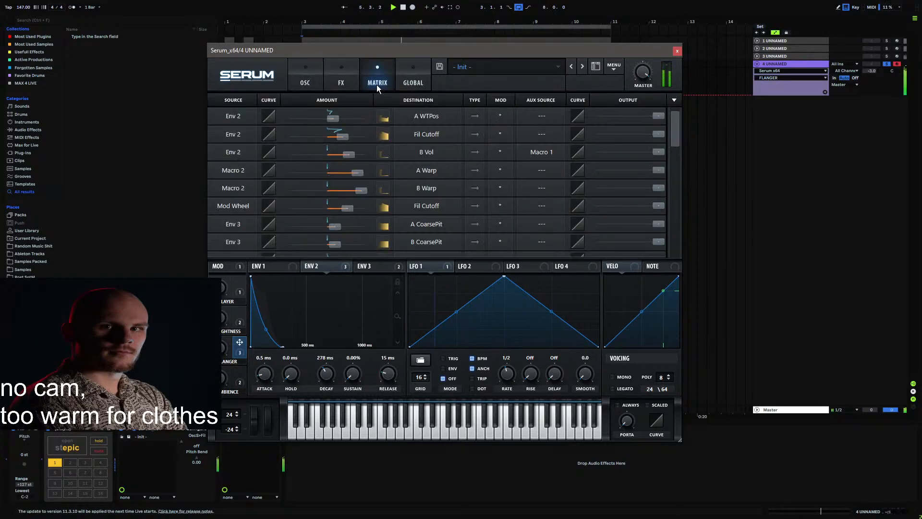
key("space")
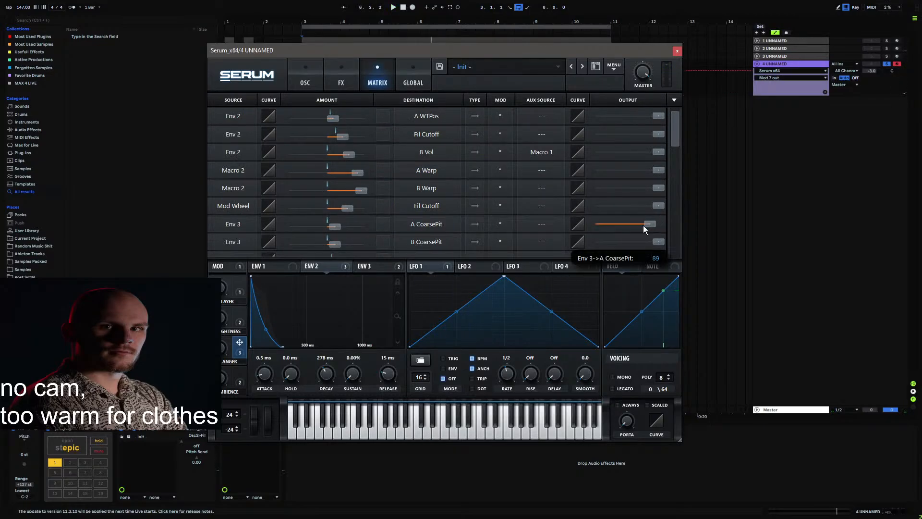
left_click_drag(643, 226, 614, 246)
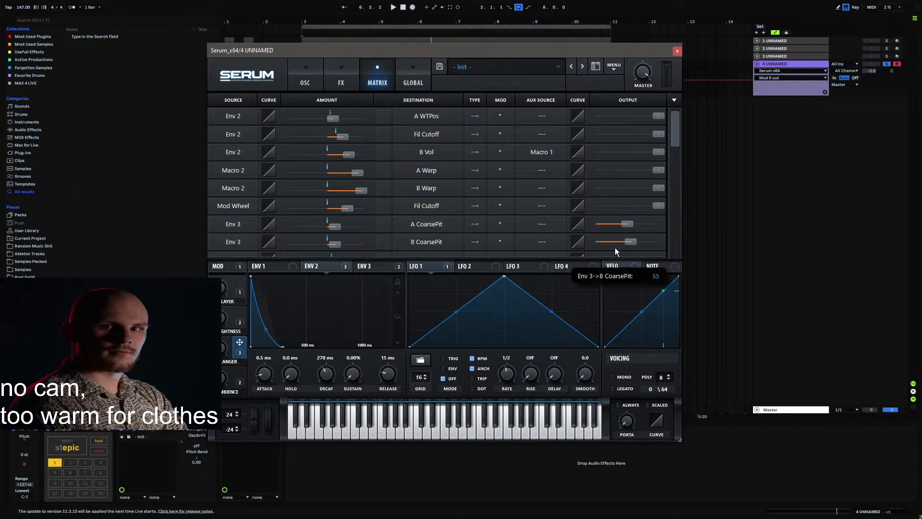
key("space")
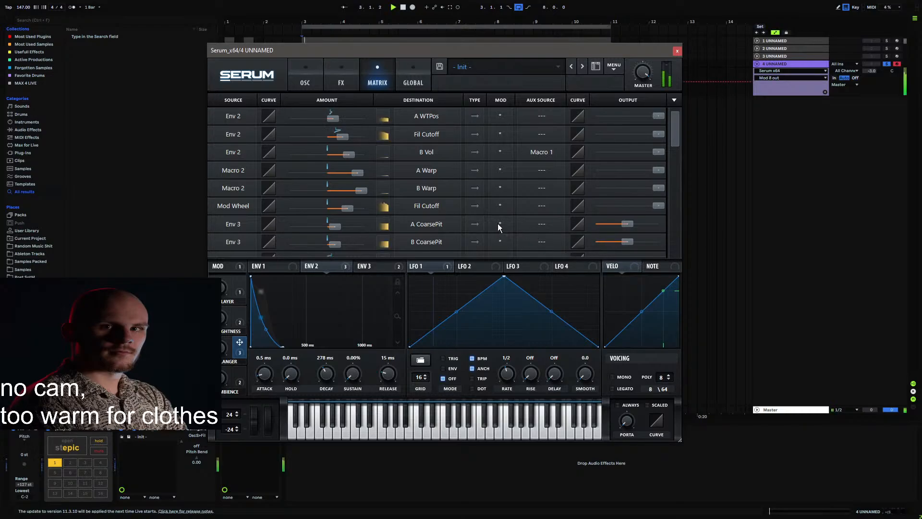
Step: Enable the Chorus effect and place it directly after Hyper/Dimension in the effect chain
left_click(306, 83)
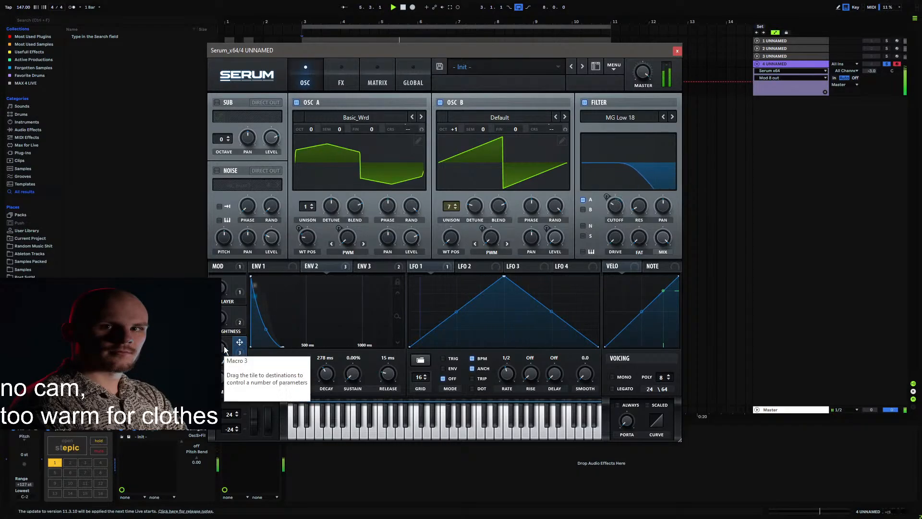
left_click(341, 83)
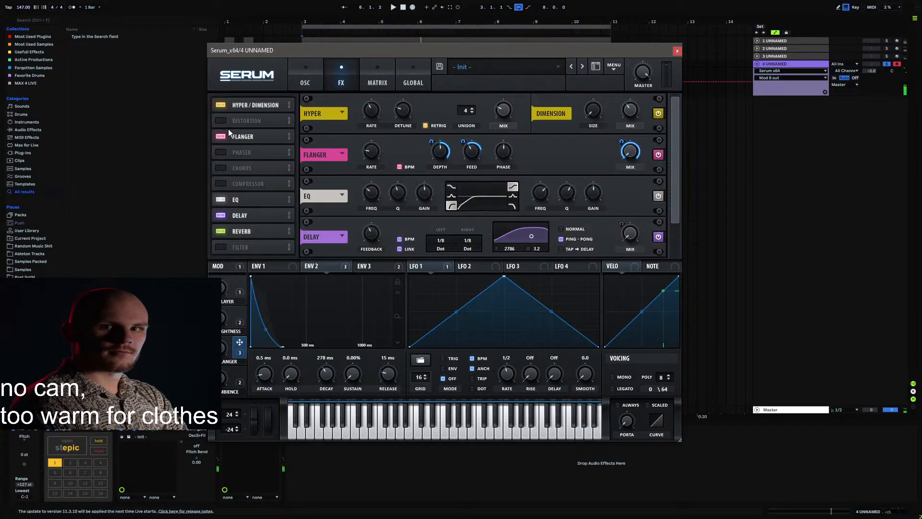
left_click(221, 168)
left_click_drag(244, 166, 254, 118)
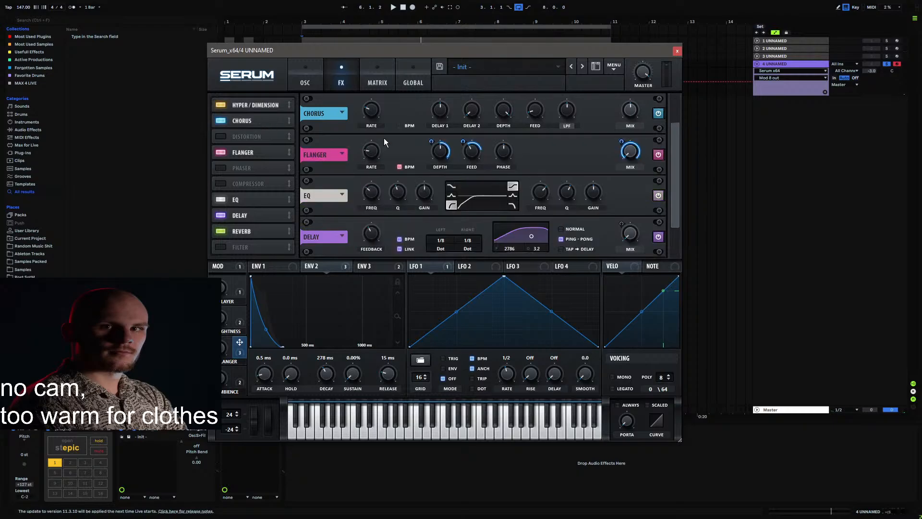
Step: Set the chorus low-pass filter to about 4243 Hz and its depth to 5.4 ms, lower its feedback, and play the result
left_click_drag(568, 111, 577, 89)
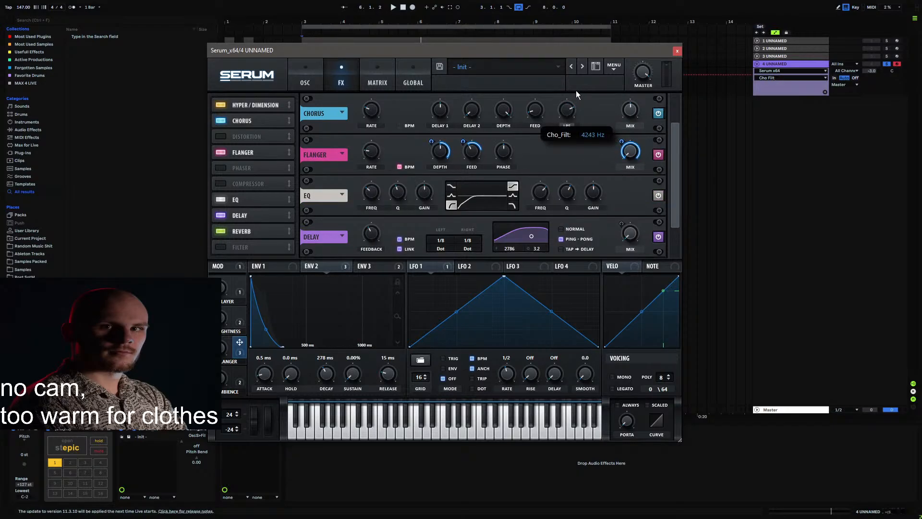
left_click_drag(506, 110, 492, 159)
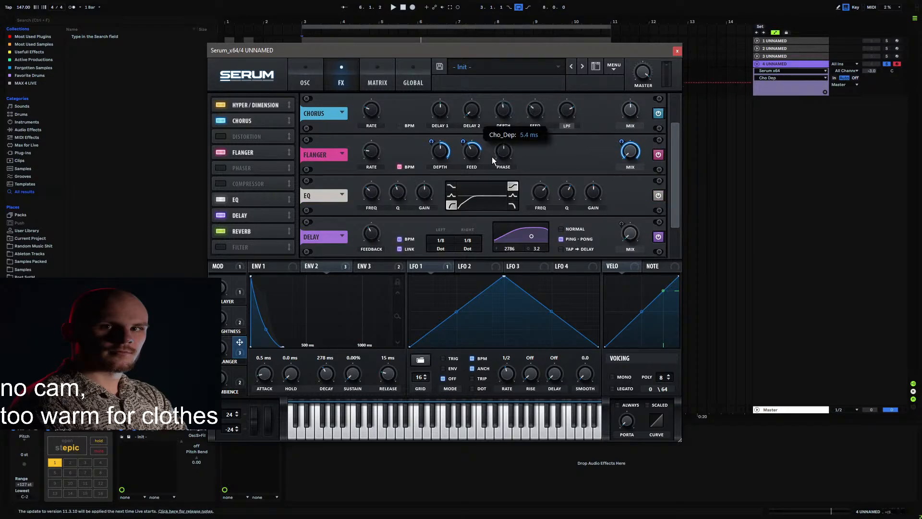
left_click(537, 110)
key("space")
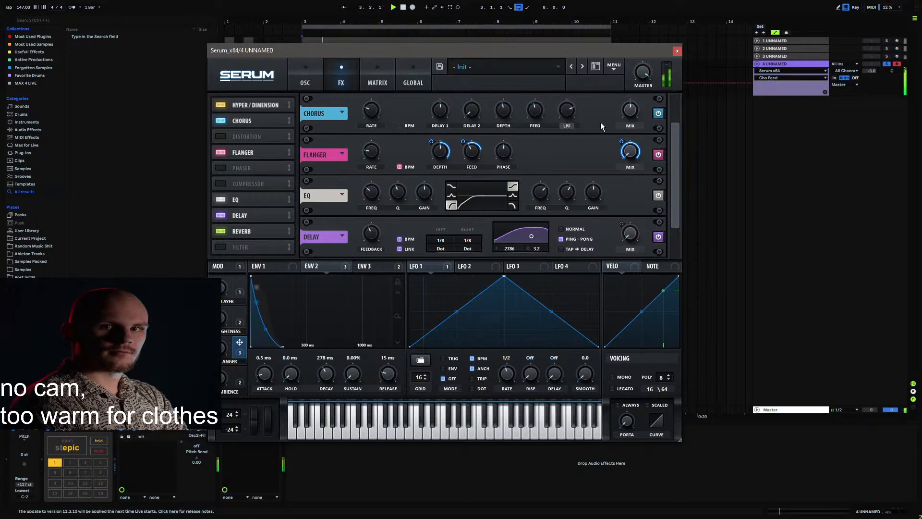
left_click(567, 126)
Step: Fill in the preset's author field and enter the description "Basic Pluck (Mod = Filter)"
left_click(581, 84)
type("Projektor")
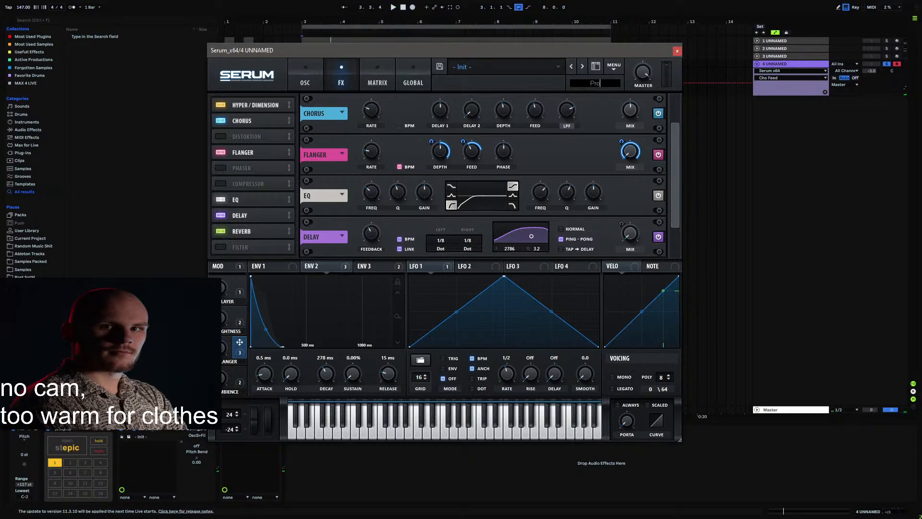
left_click(474, 83)
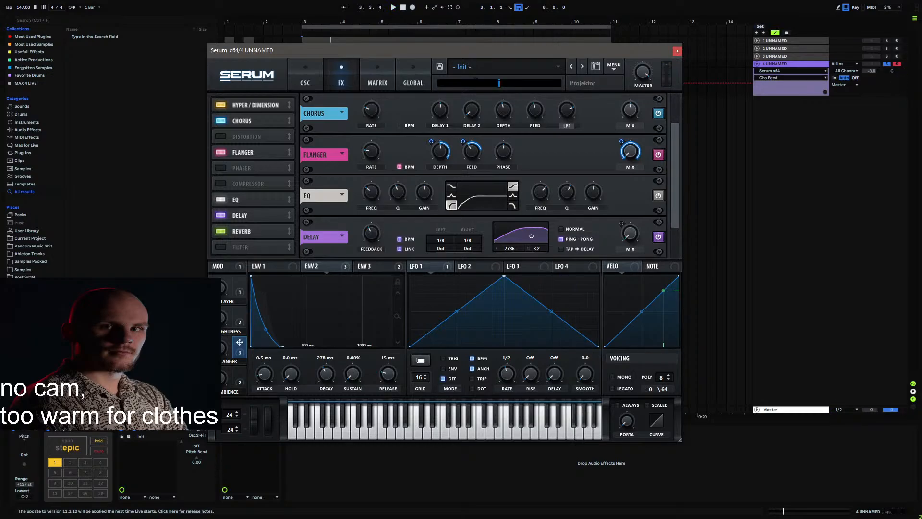
type("Basic pluck")
key("BackSpace")
type("P")
left_click(527, 82)
type("()")
type("Mod")
type(" = ")
type("Filter")
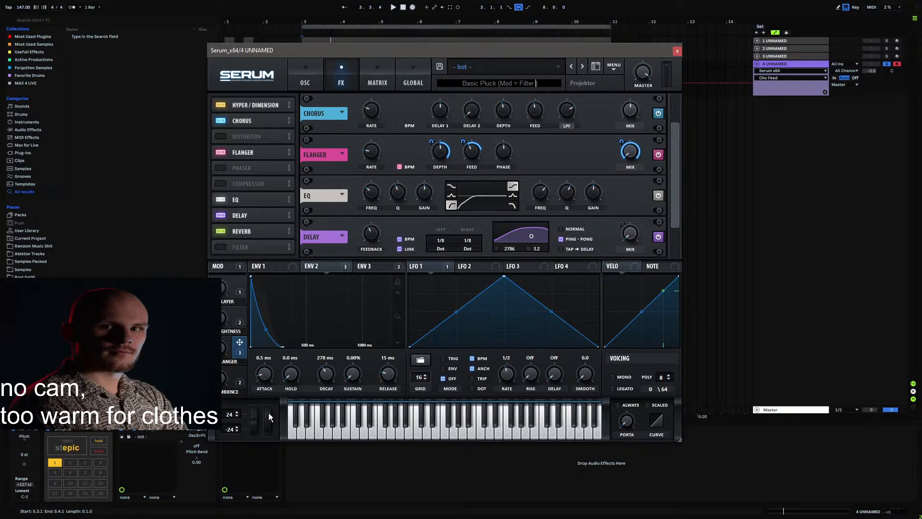
left_click(704, 143)
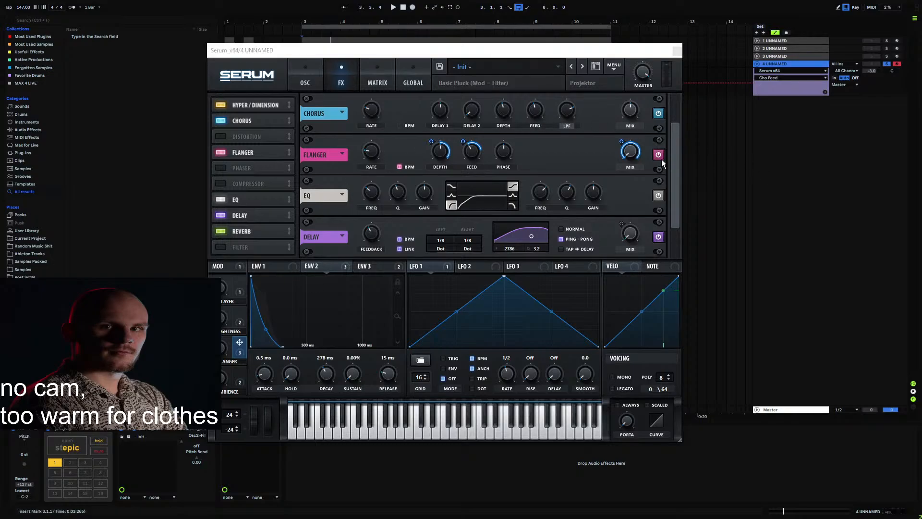
Step: Assign the mod wheel to the sustain of Env 2 with a moderate amount and audition it by moving the mod wheel
key("space")
mouse_move(269, 422)
left_mouse_down()
mouse_move(292, 325)
mouse_move(282, 423)
left_mouse_up()
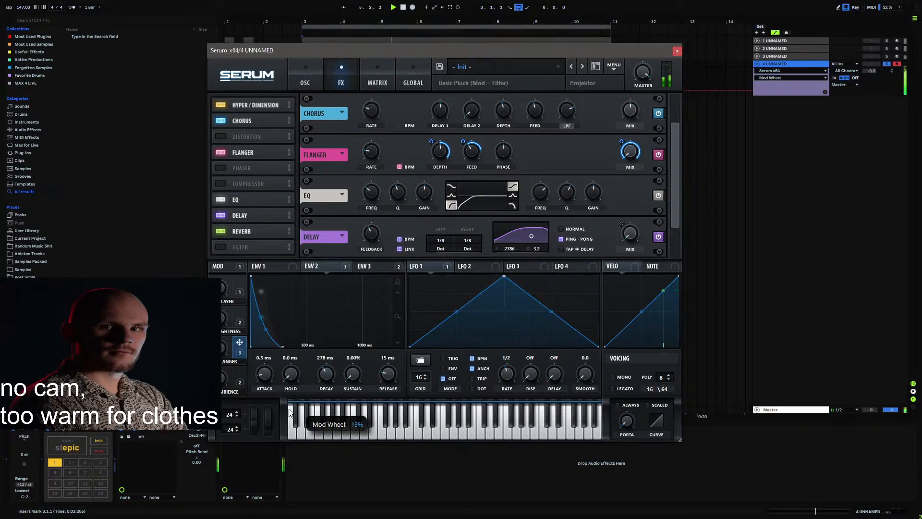
left_click(309, 77)
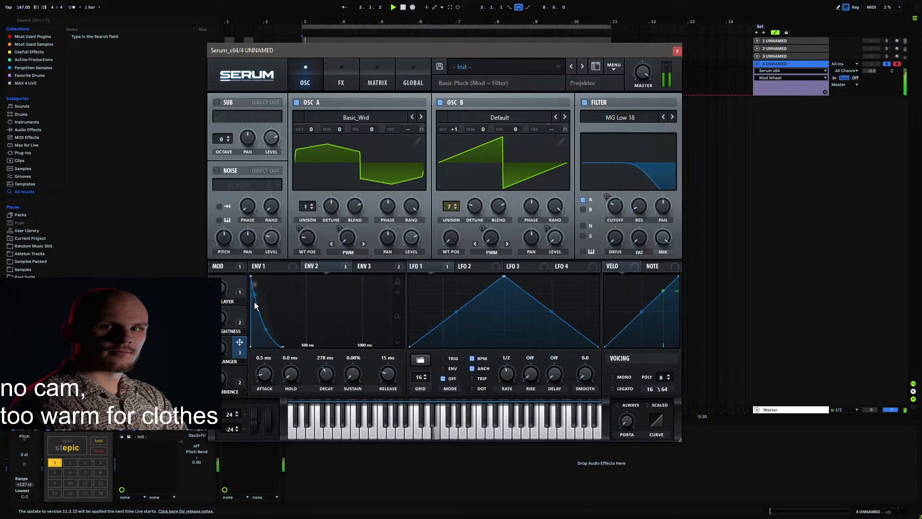
left_click(230, 266)
left_click_drag(355, 352, 352, 374)
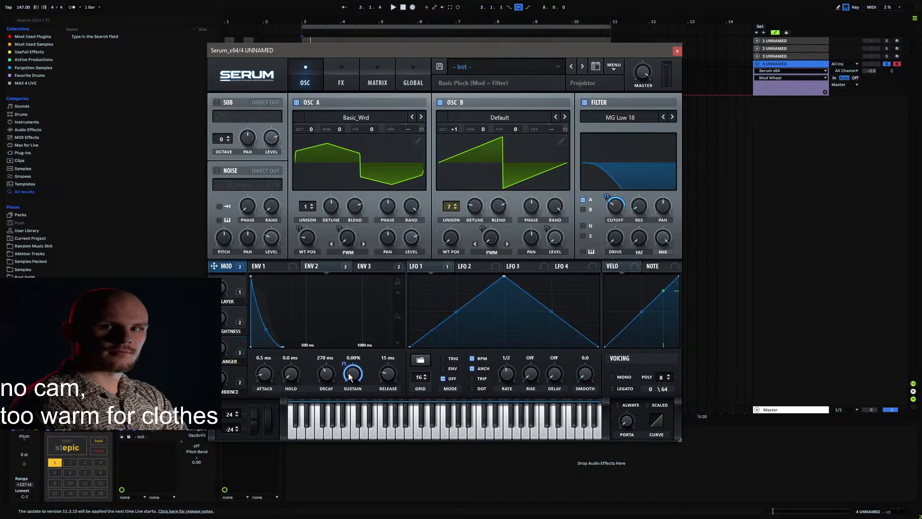
key("space")
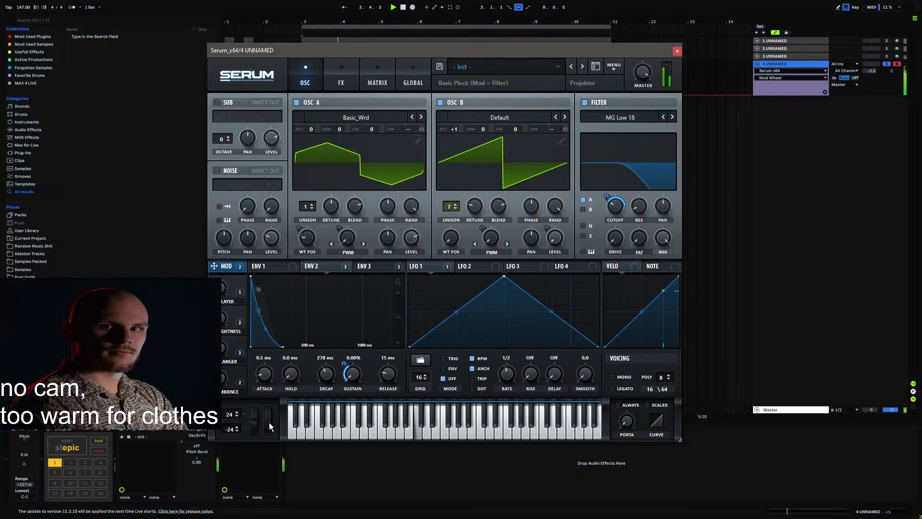
left_click_drag(269, 422, 280, 485)
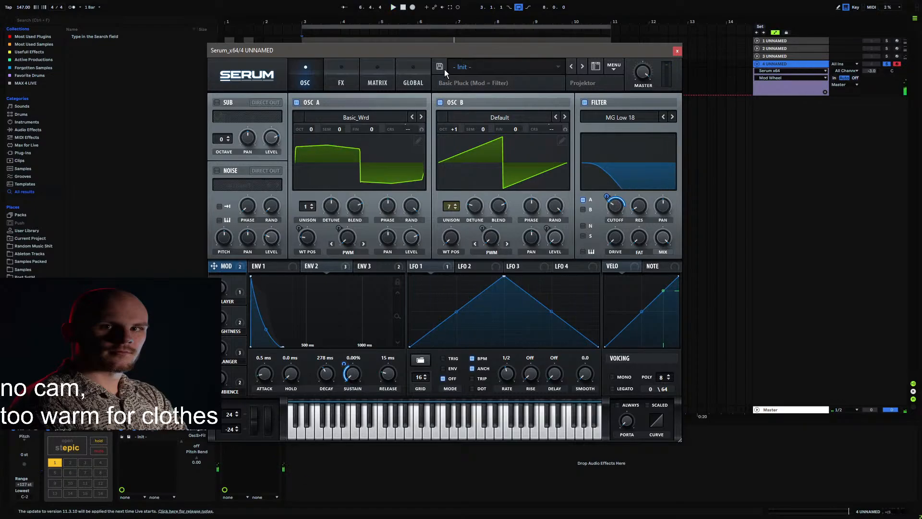
Step: Extend the preset description to "Basic Pluck with Saw Layer (Mod = Filter)"
left_click(469, 84)
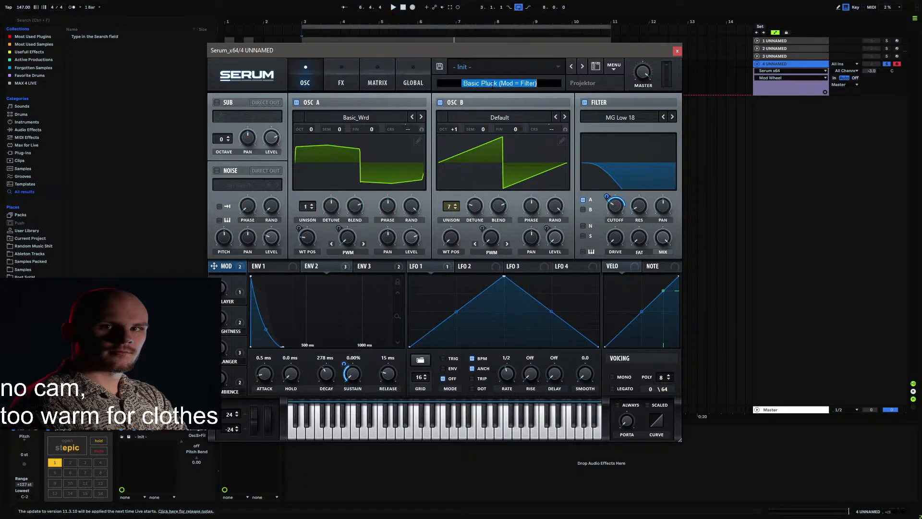
left_click(498, 84)
type("with Saw L")
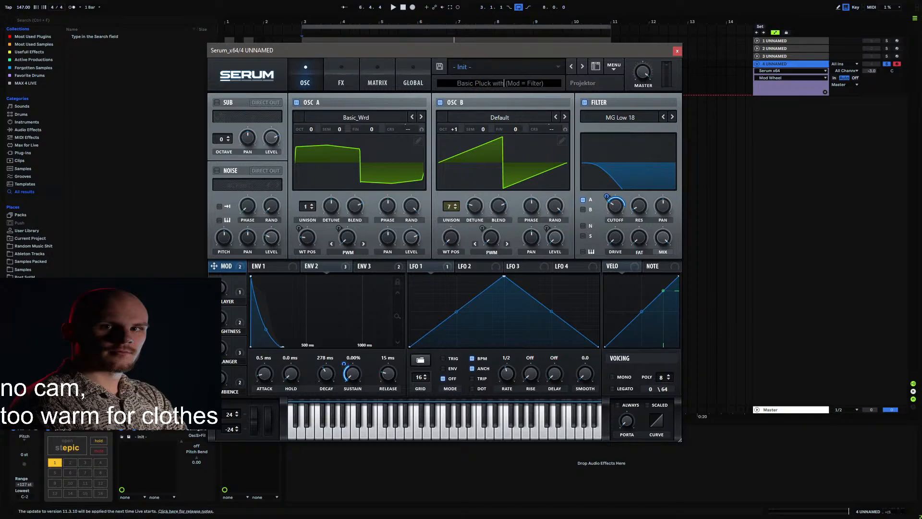
type("ayer")
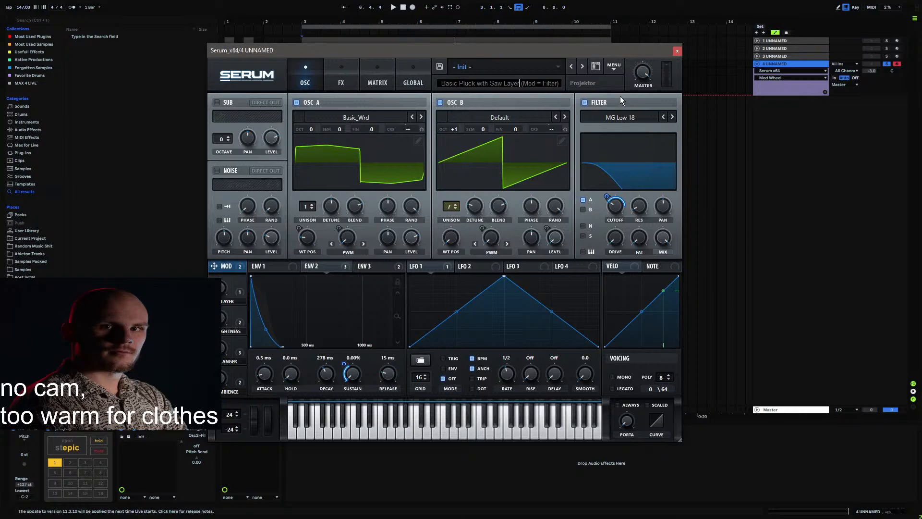
key("Return")
Step: Save the preset as "[Pluck] Square Pluck" in the PPE Vol 3 TMP folder
left_click(440, 69)
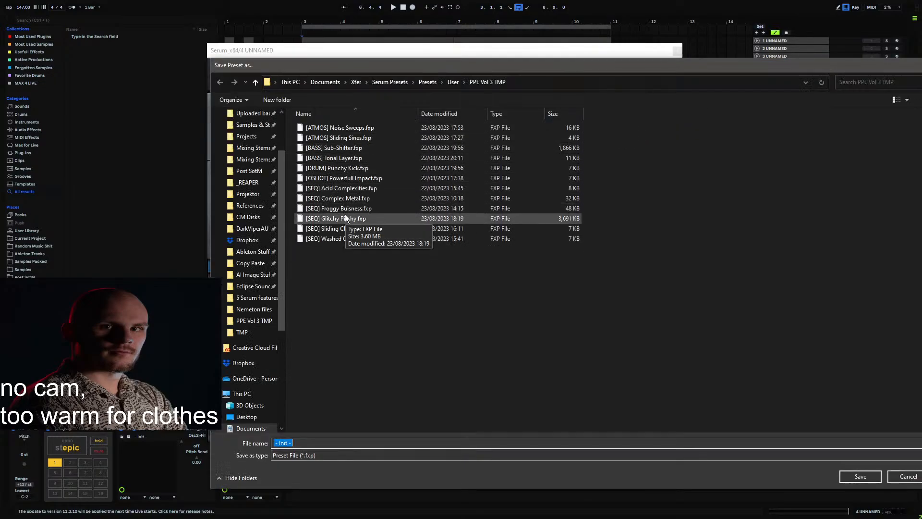
left_click(334, 239)
left_click(287, 443)
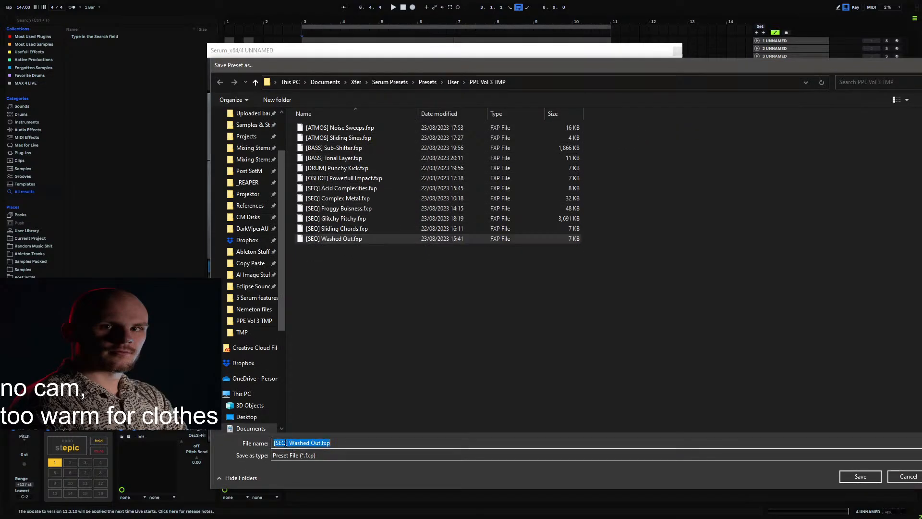
left_click(287, 443)
key("BackSpace")
key("BackSpace")
key("BackSpace")
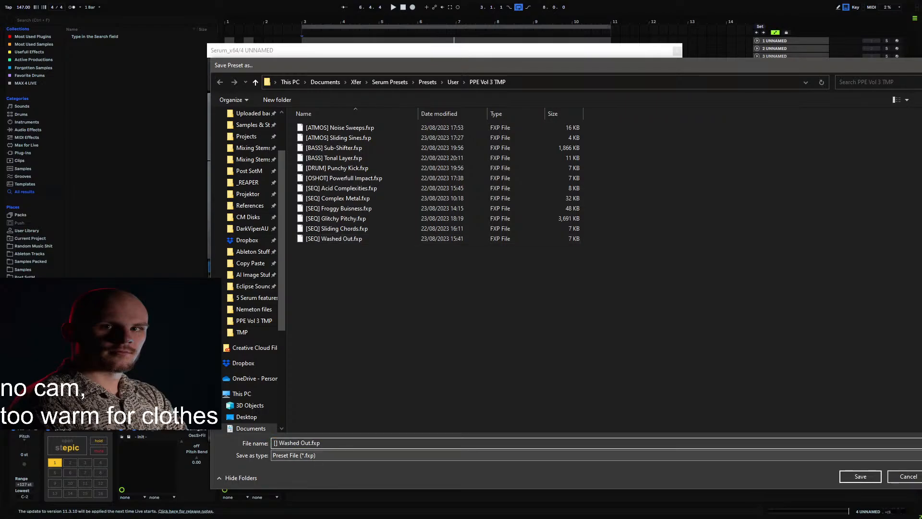
type("Pluck")
left_click_drag(292, 443, 381, 443)
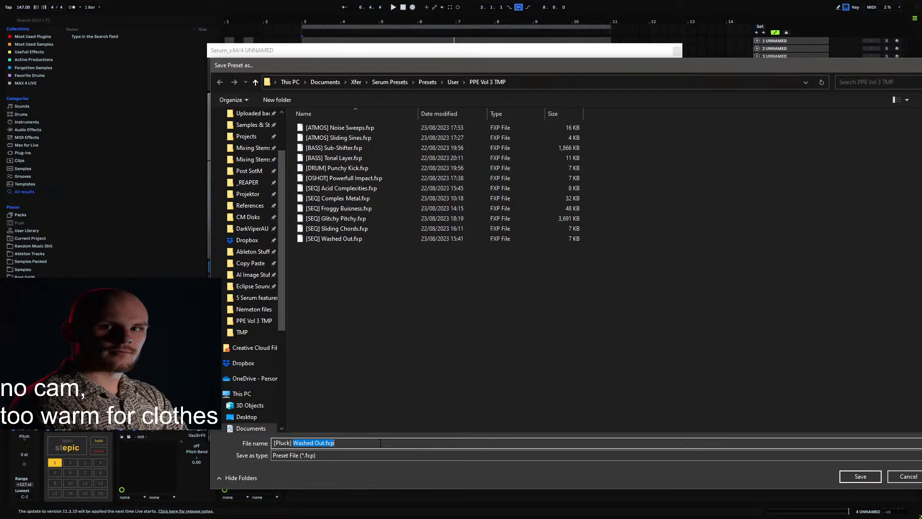
type("Square Pluck")
key("Return")
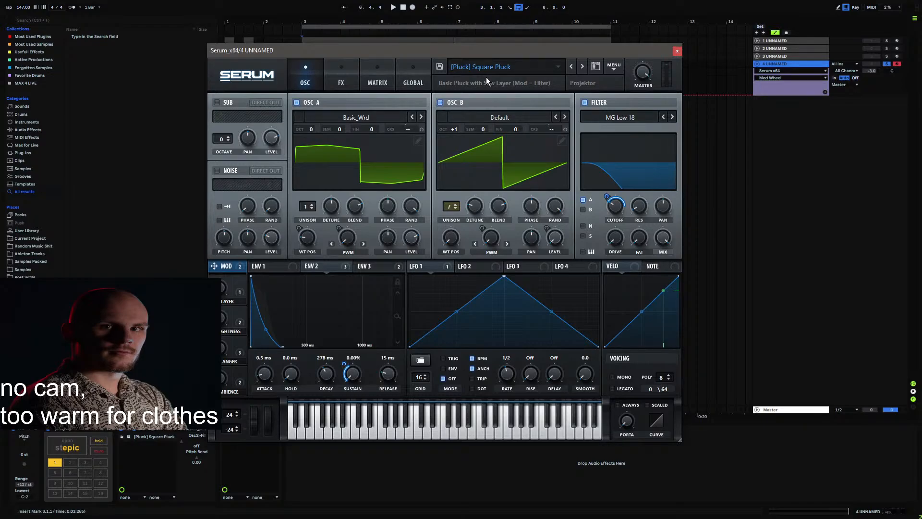
Step: Initialize a fresh preset, load the digital wavetable Anti-Stasis into oscillator A and play it
left_click(615, 68)
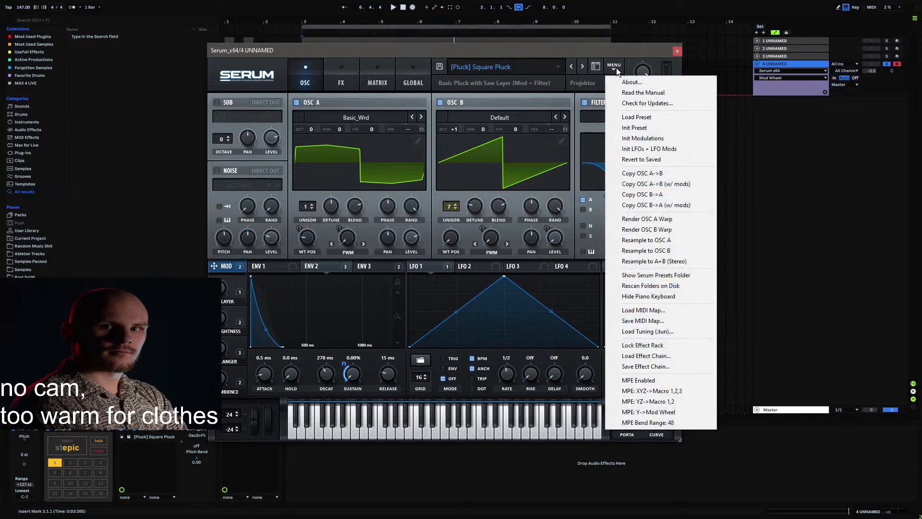
left_click(644, 125)
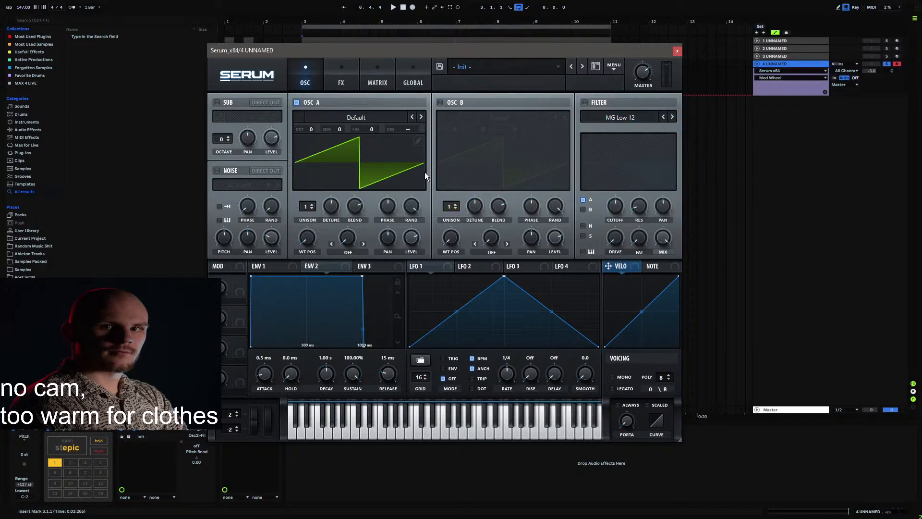
left_click(363, 118)
mouse_move(380, 150)
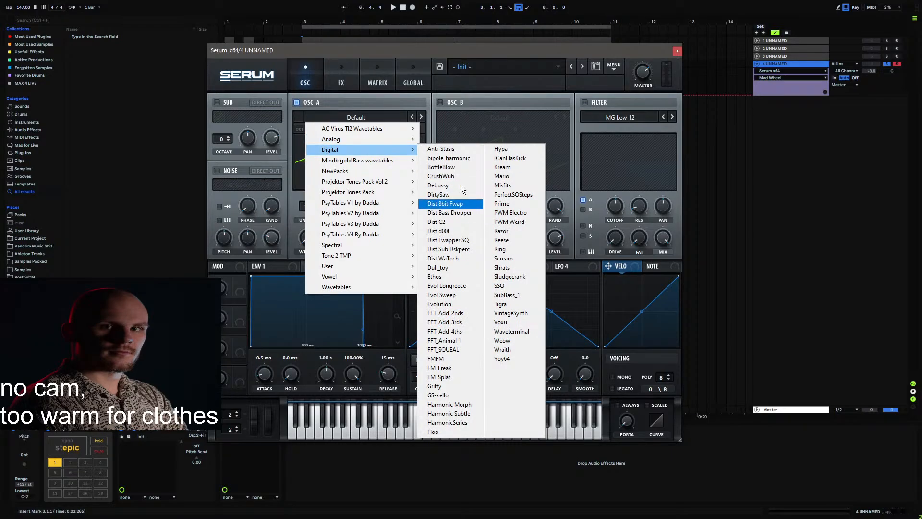
left_click(440, 149)
key("space")
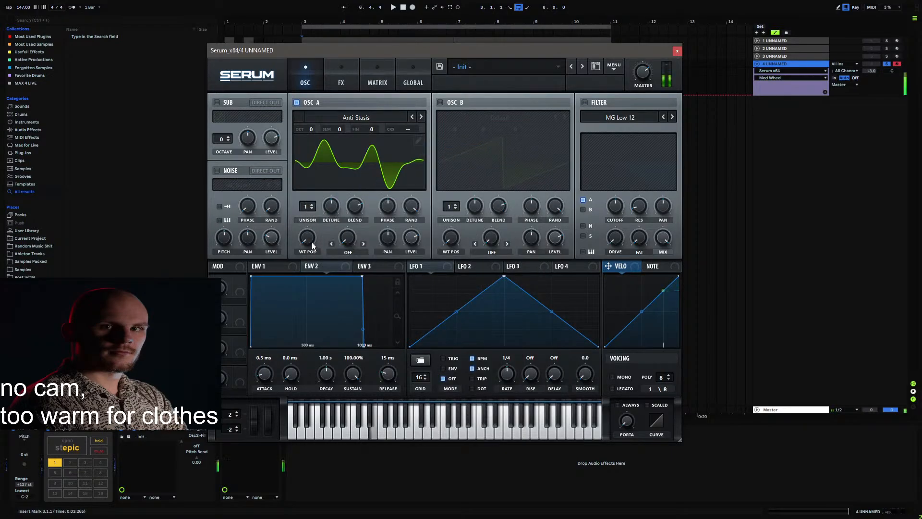
Step: Sweep oscillator A's wavetable position, switch its wavetable to BottleBlow and return the position to the start
left_click_drag(312, 242, 331, 197)
left_click(421, 118)
left_click(421, 117)
left_click_drag(317, 228, 315, 298)
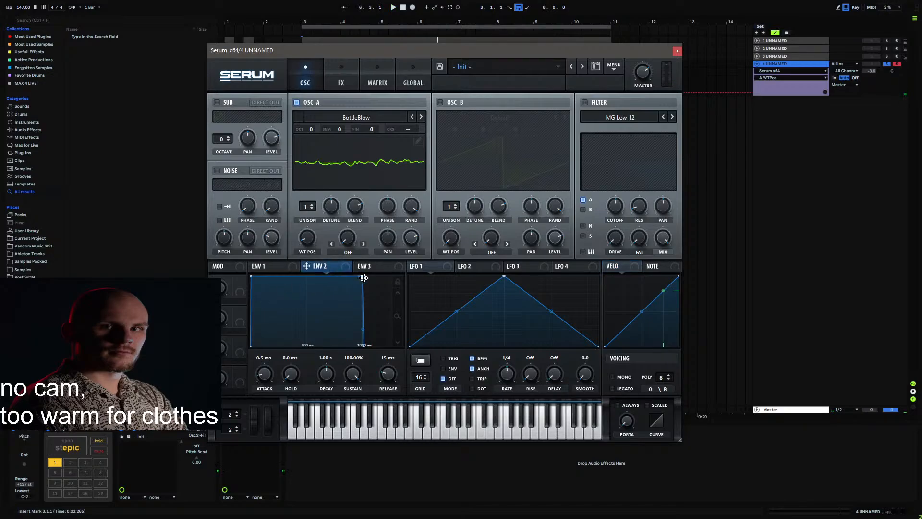
Step: Shape Env 2 with a 275 ms decay and zero sustain, and assign it to oscillator A's wavetable position with an amount of 80
left_click_drag(364, 278, 321, 273)
left_click_drag(309, 238, 299, 232)
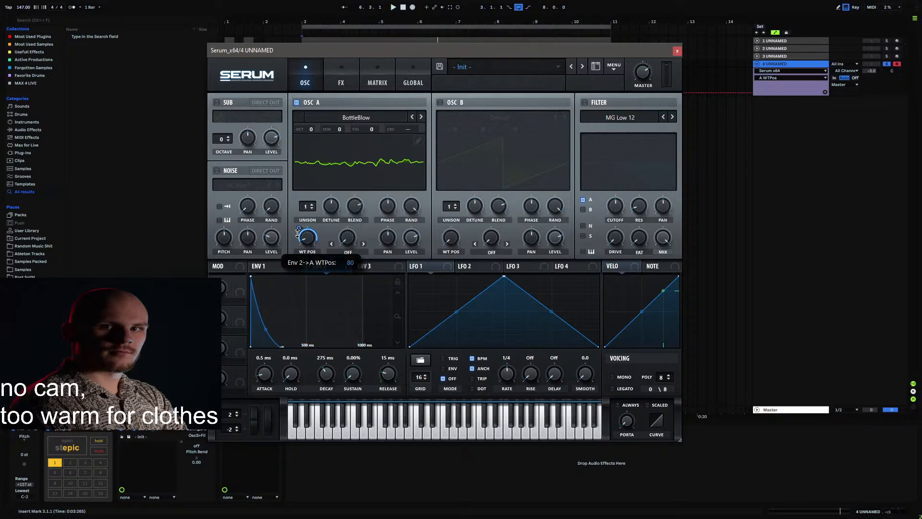
Step: Adjust oscillator A's wavetable position and its Env 2 modulation during playback, and make Env 2's decay curve steeper
key("space")
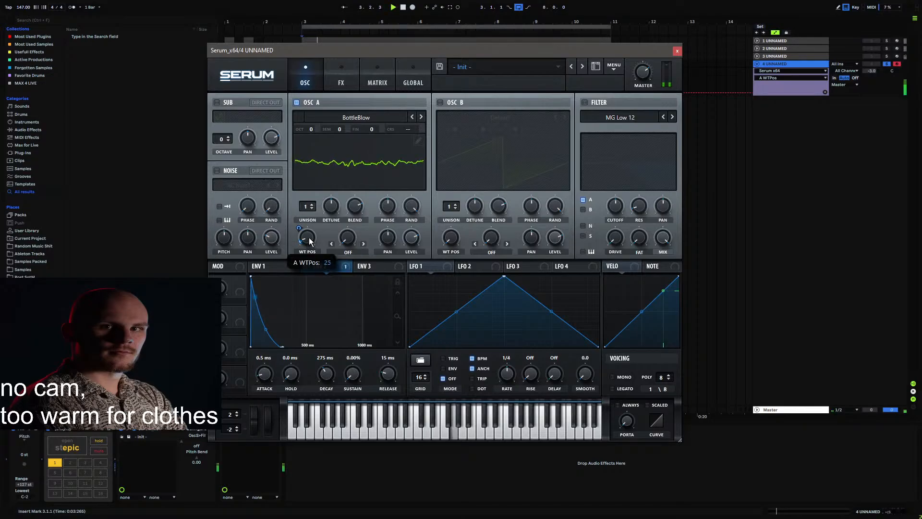
mouse_move(312, 232)
left_mouse_down()
mouse_move(315, 224)
mouse_move(297, 233)
left_mouse_up()
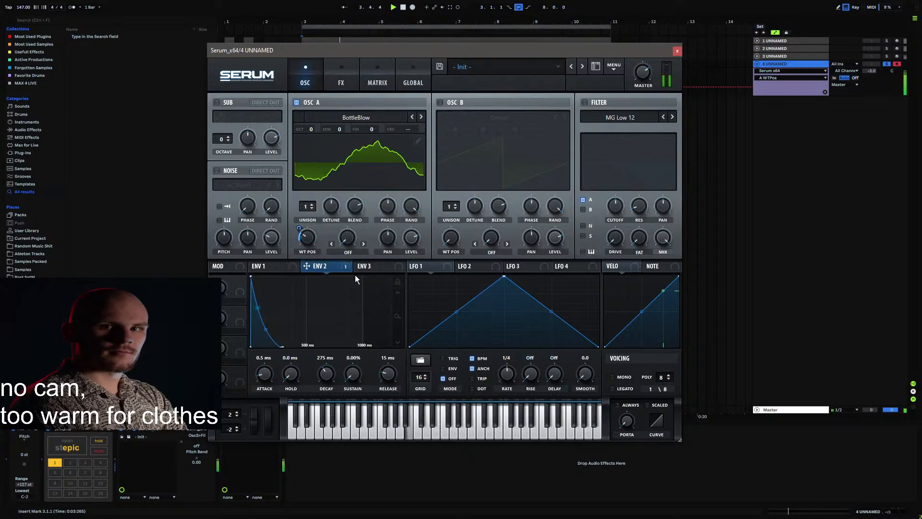
left_click_drag(265, 329, 265, 342)
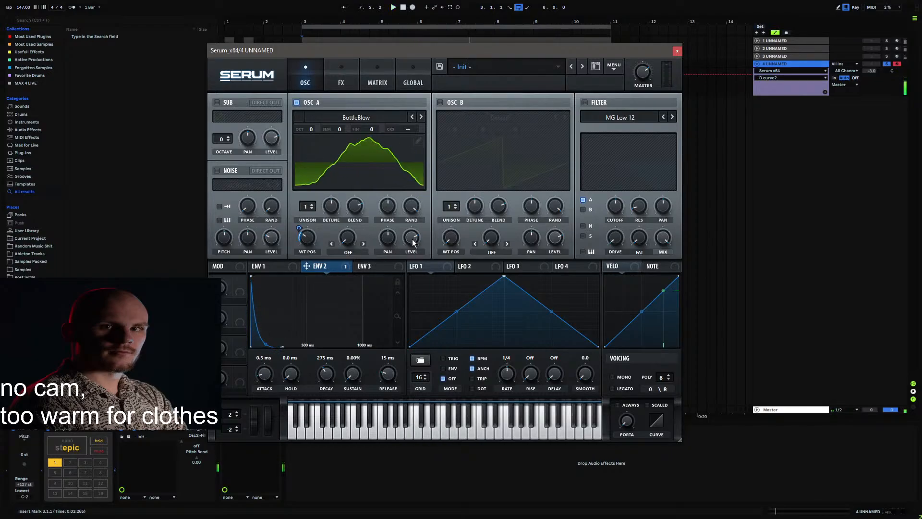
left_click(370, 266)
left_click_drag(361, 277, 307, 245)
Step: Shape Env 1 with a 298 ms decay, -7.0 dB sustain and 76 ms release during playback
left_click(272, 268)
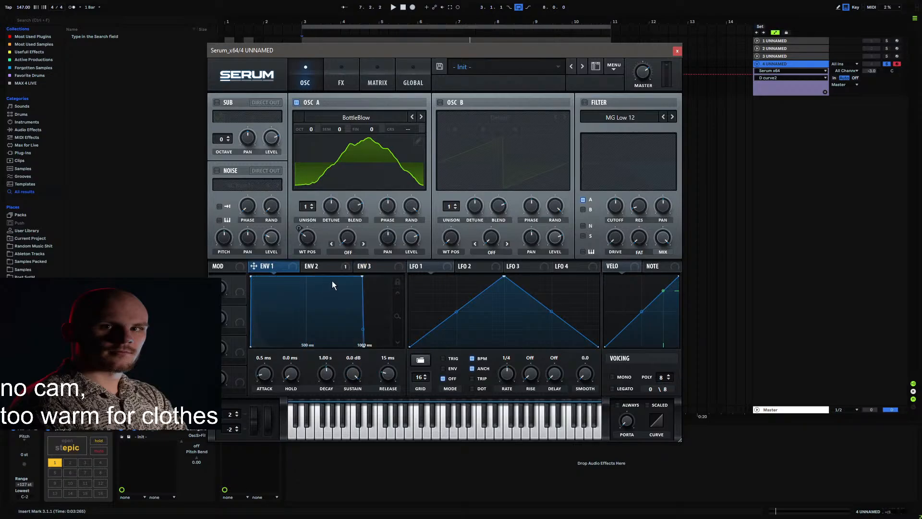
key("space")
left_click_drag(360, 277, 283, 299)
left_click_drag(387, 374, 393, 367)
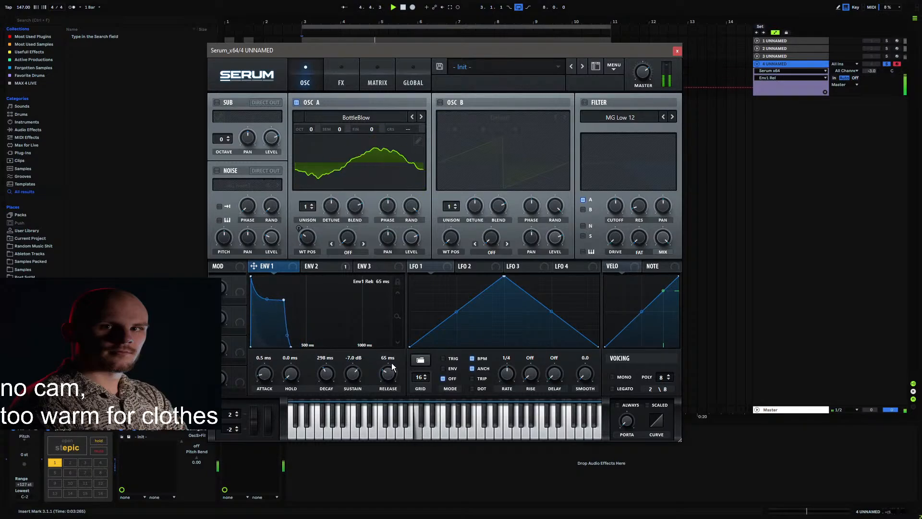
key("space")
Step: Enable the noise oscillator at 0% level and assign Env 3 to that level, with an 86 ms decay and zero sustain
left_click(219, 173)
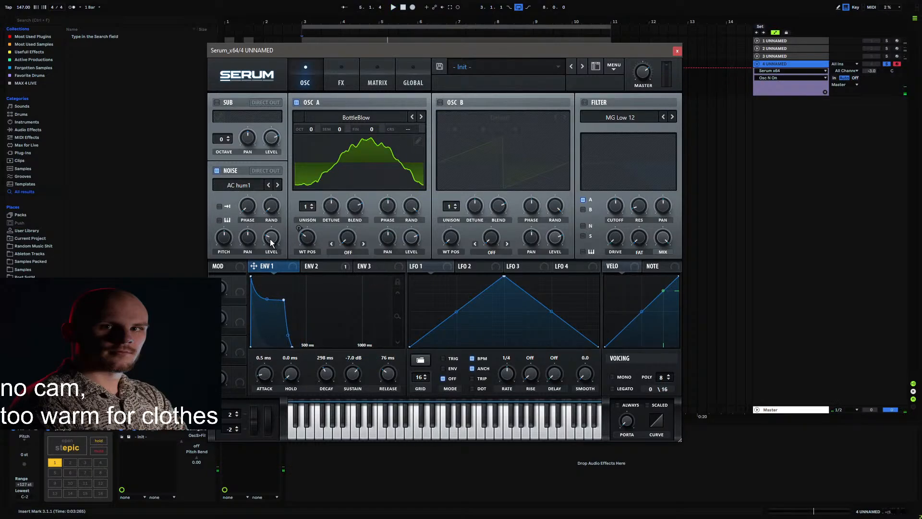
left_click_drag(270, 240, 282, 201)
left_click(365, 266)
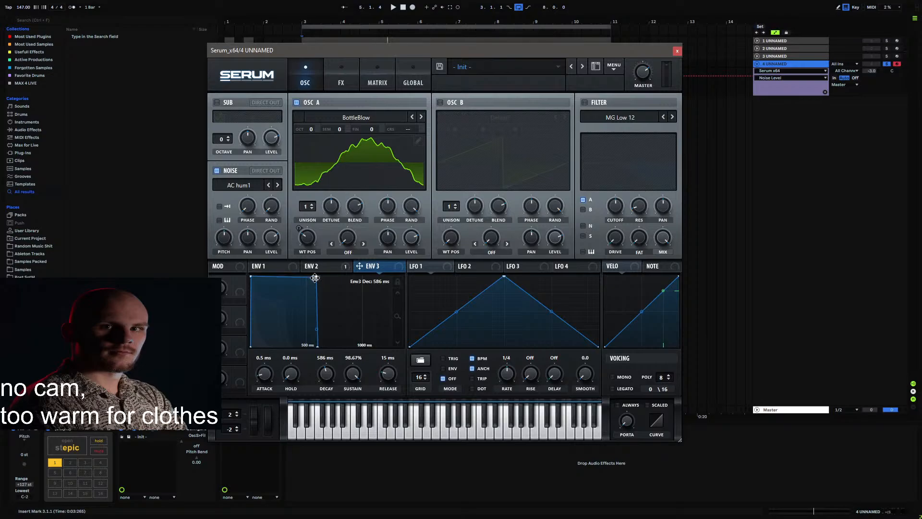
left_click_drag(314, 278, 220, 387)
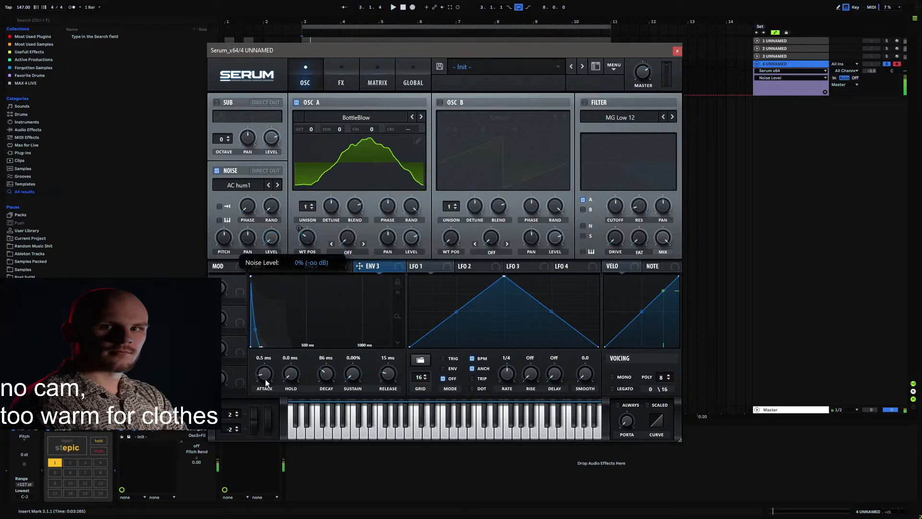
left_click_drag(274, 238, 274, 240)
Step: During playback, set Env 3's decay to 201 ms with a steeper curve and its noise level amount to 50
key("space")
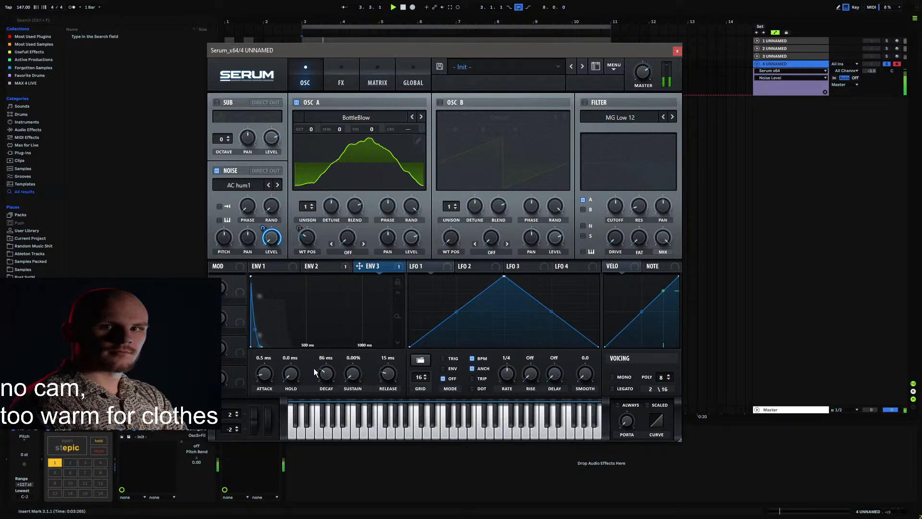
left_click_drag(325, 367, 332, 376)
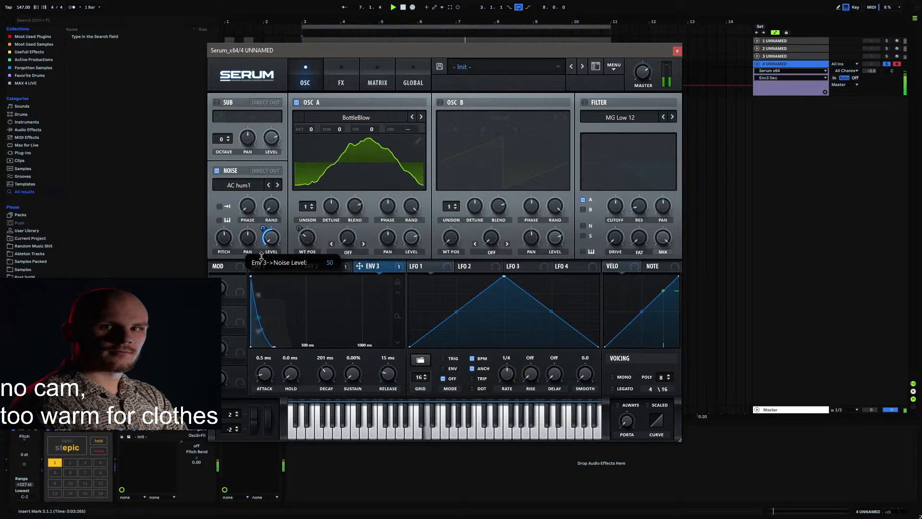
left_click_drag(261, 330, 263, 336)
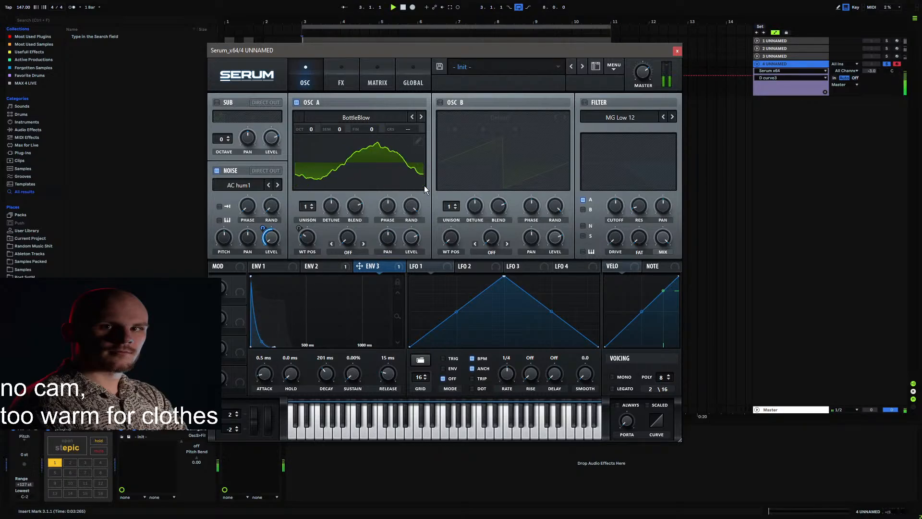
Step: Copy oscillator A to oscillator B together with its modulations
left_click(620, 67)
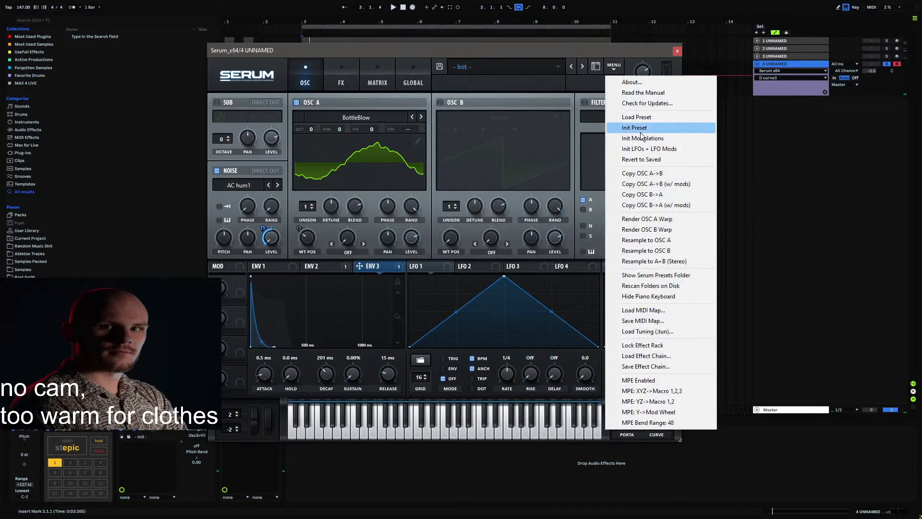
left_click(656, 183)
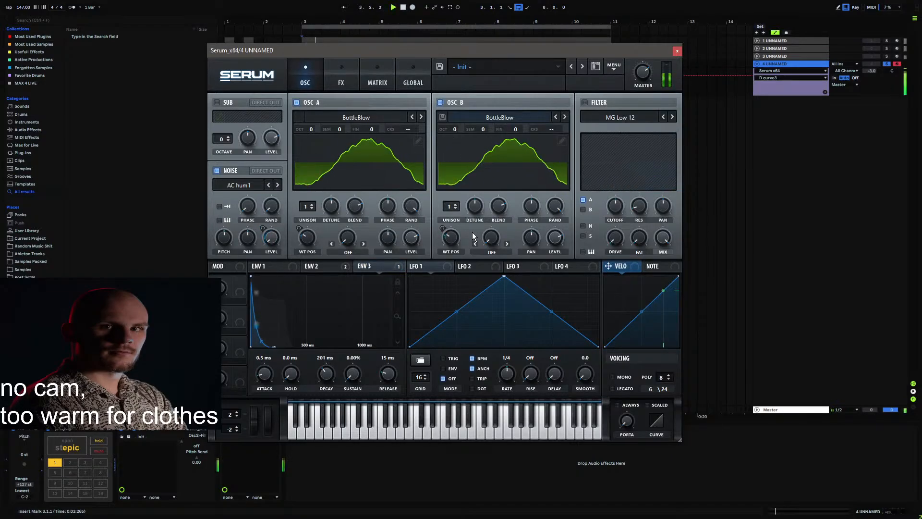
Step: Set oscillator B to 5 unison voices with a reduced detune, with its octave at 0, and play the sound
left_click_drag(455, 129, 459, 123)
left_click(456, 205)
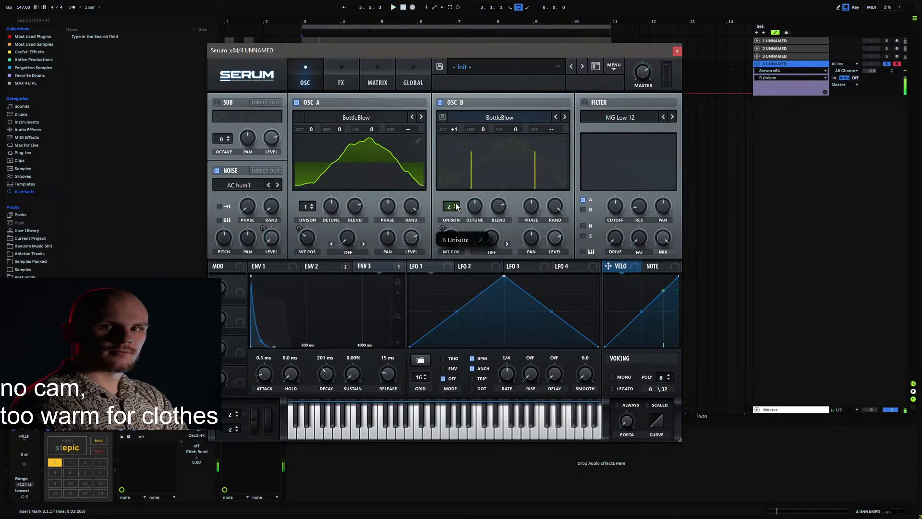
left_click_drag(456, 204, 464, 239)
left_click_drag(454, 129, 455, 138)
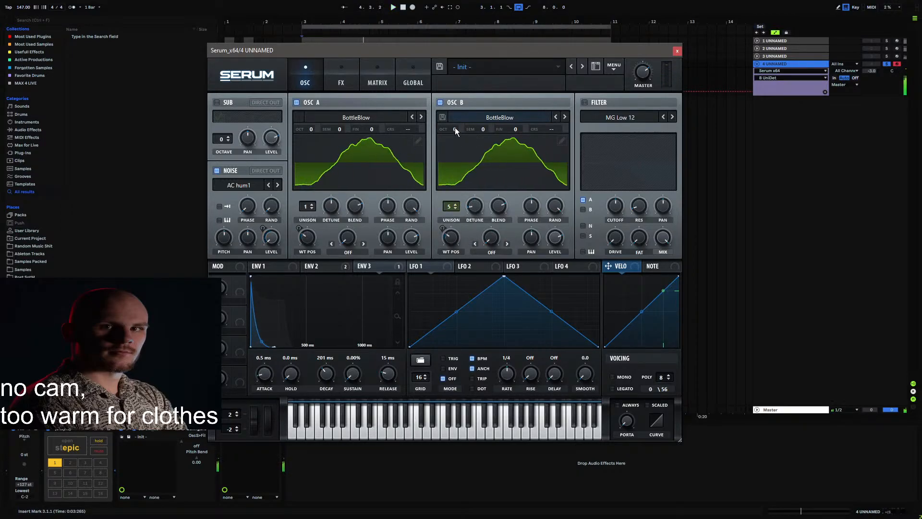
mouse_move(310, 129)
left_mouse_down()
mouse_move(308, 142)
mouse_move(312, 135)
left_mouse_up()
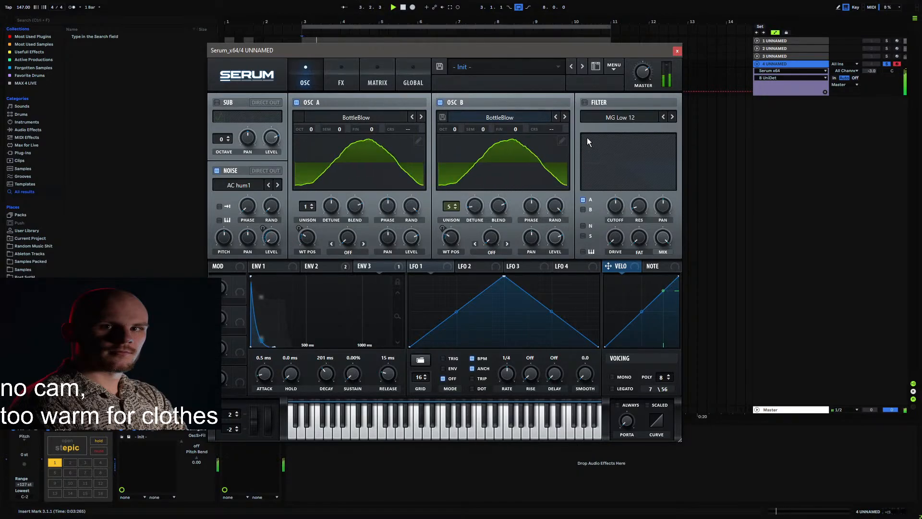
key("space")
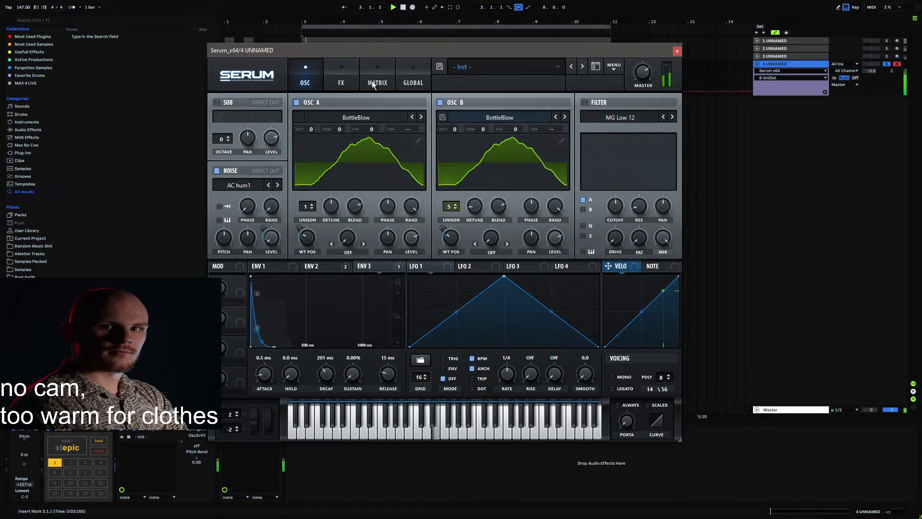
Step: Enable the MG Low 12 filter and route only the noise oscillator through it, excluding oscillators A and B
left_click(582, 226)
left_click(583, 209)
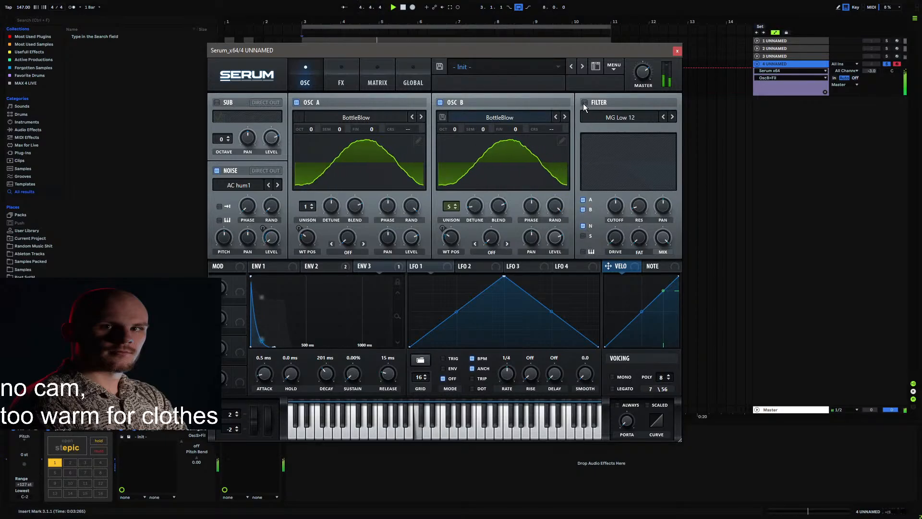
left_click(584, 102)
left_click(585, 199)
left_click(585, 209)
Step: Adjust the filter cutoff and assign Env 2 to modulate it
mouse_move(615, 207)
left_mouse_down()
mouse_move(628, 174)
mouse_move(617, 204)
left_mouse_up()
left_click(327, 266)
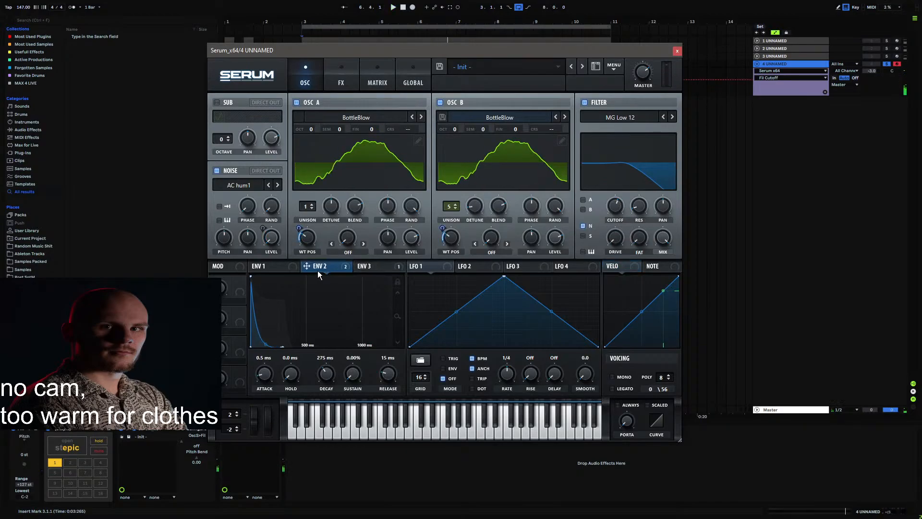
left_click_drag(621, 205, 616, 207)
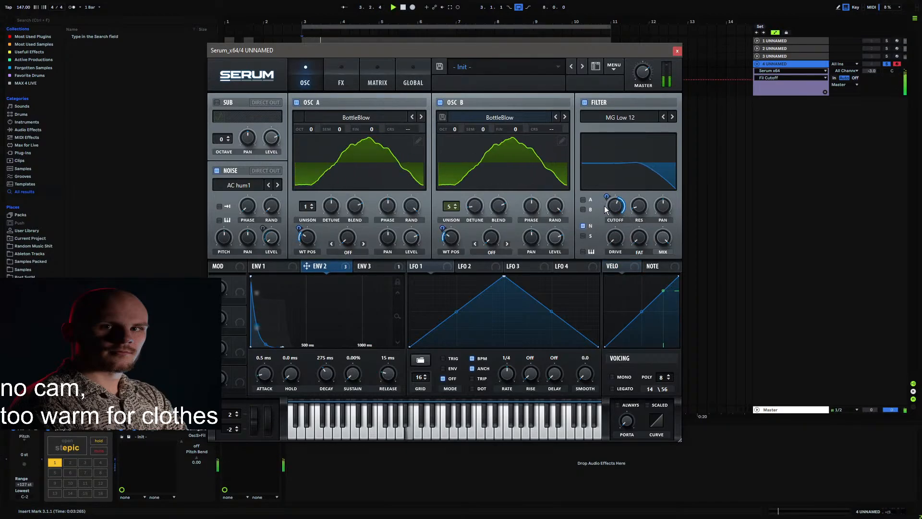
Step: Enable the Hyper/Dimension effect with Retrig on, Hyper mix at about 19%, a raised Dimension mix and a smaller Dimension size
left_click(340, 81)
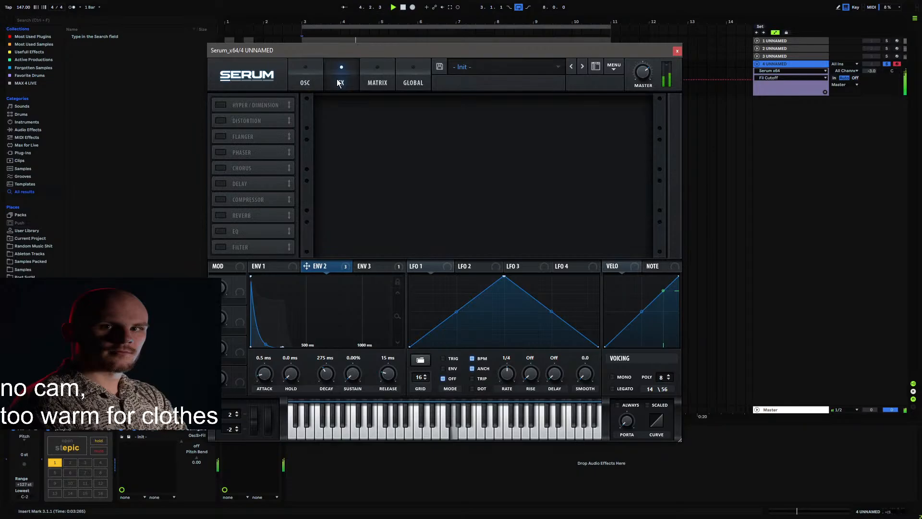
left_click(221, 105)
left_click(425, 126)
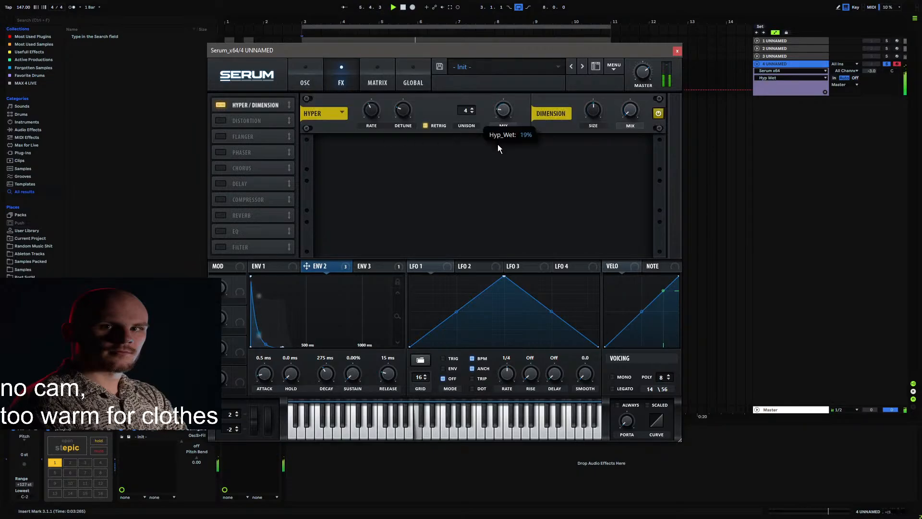
left_click_drag(625, 124, 639, 82)
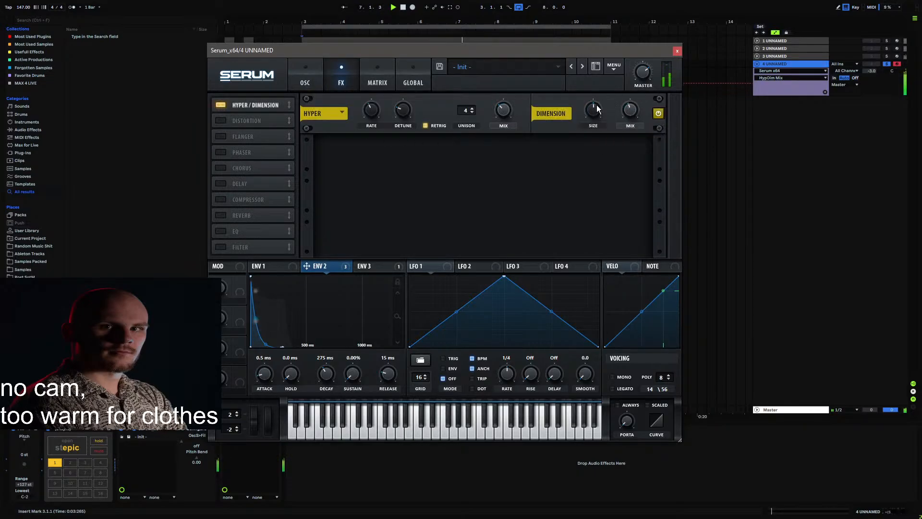
left_click_drag(597, 105, 588, 141)
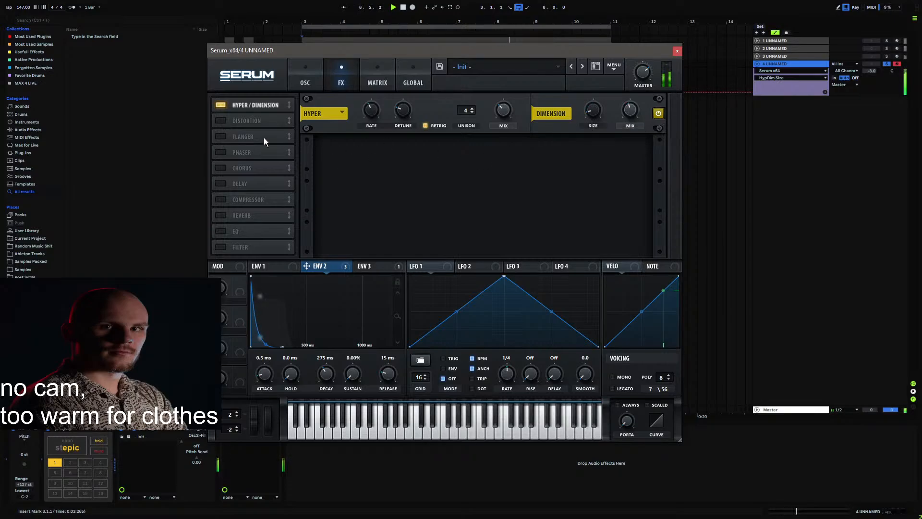
Step: Set the warp mode of both oscillators A and B to PWM
left_click(310, 81)
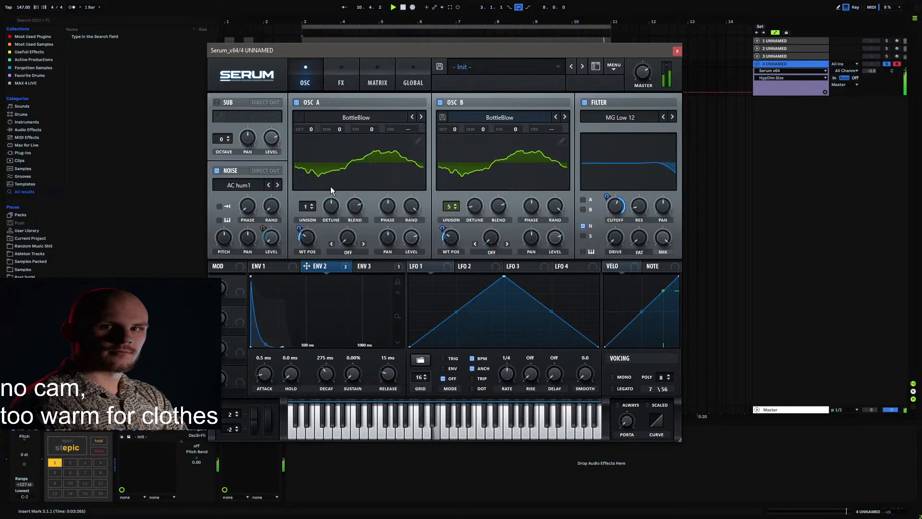
left_click(345, 252)
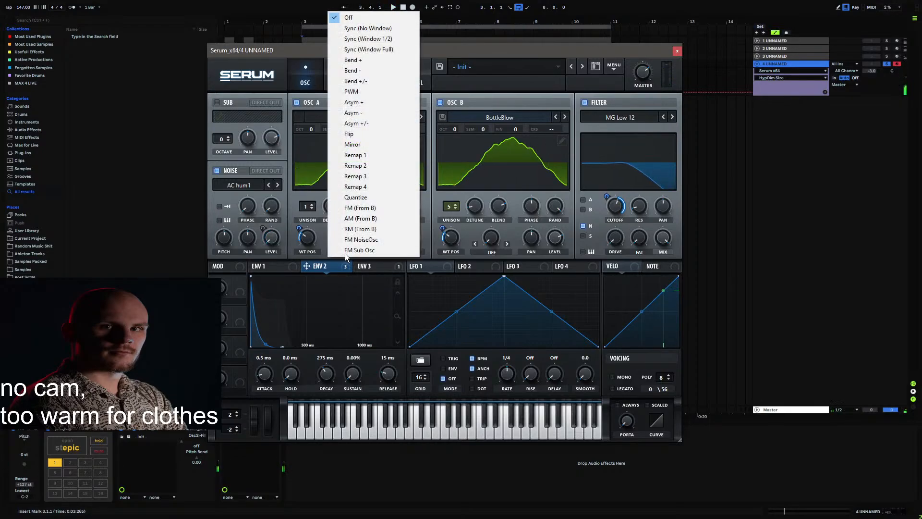
left_click(366, 91)
left_click(490, 254)
left_click(505, 90)
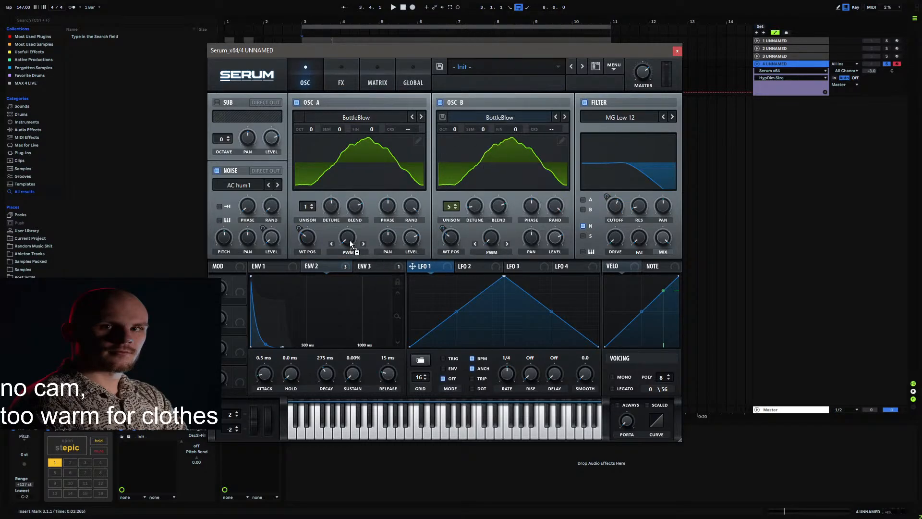
Step: Modulate the PWM warp of oscillators A and B with LFO 1, using about 47 on A and an LFO rate of 4 bar
left_click_drag(340, 229, 337, 247)
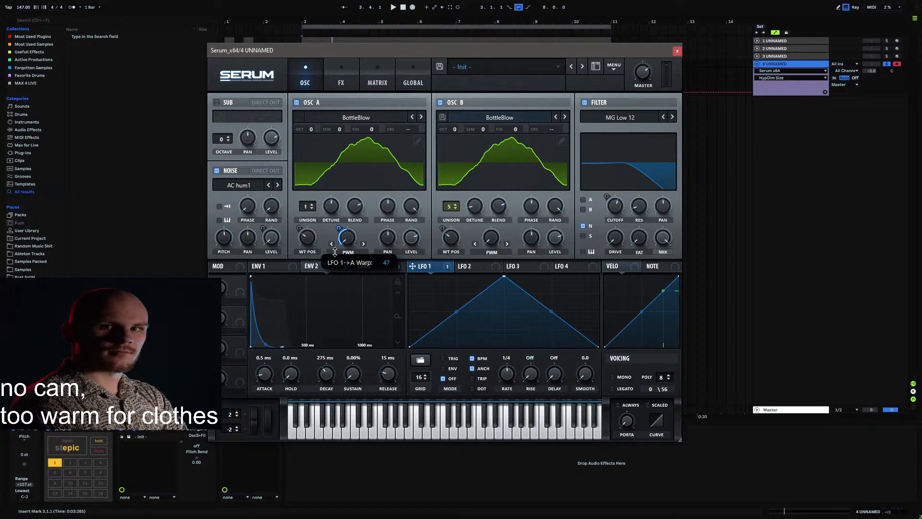
left_click_drag(501, 395, 501, 396)
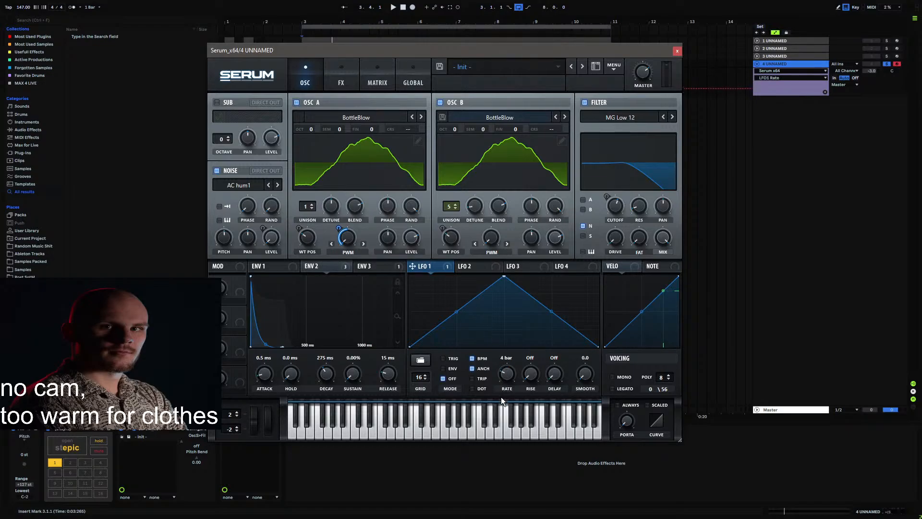
key("space")
left_click_drag(426, 266, 486, 232)
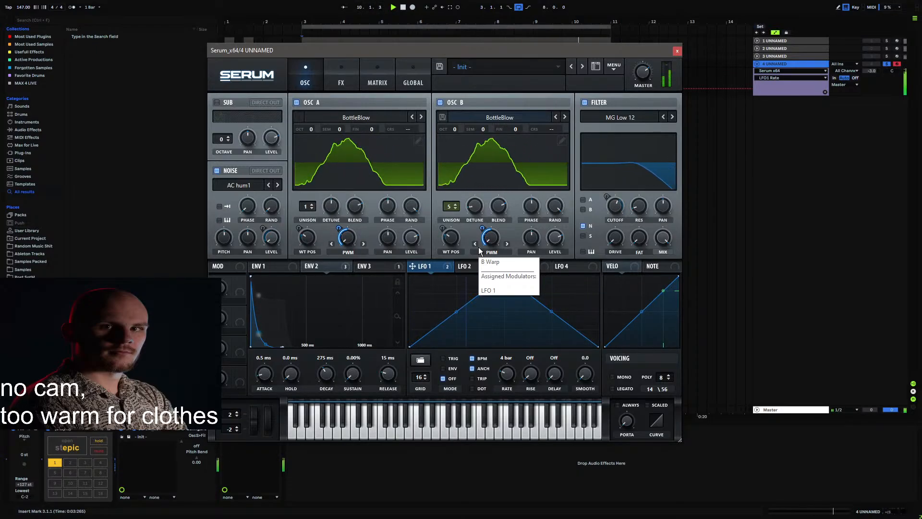
Step: Enable the EQ effect with its low band shaped as a low cut
left_click(337, 81)
left_click(221, 231)
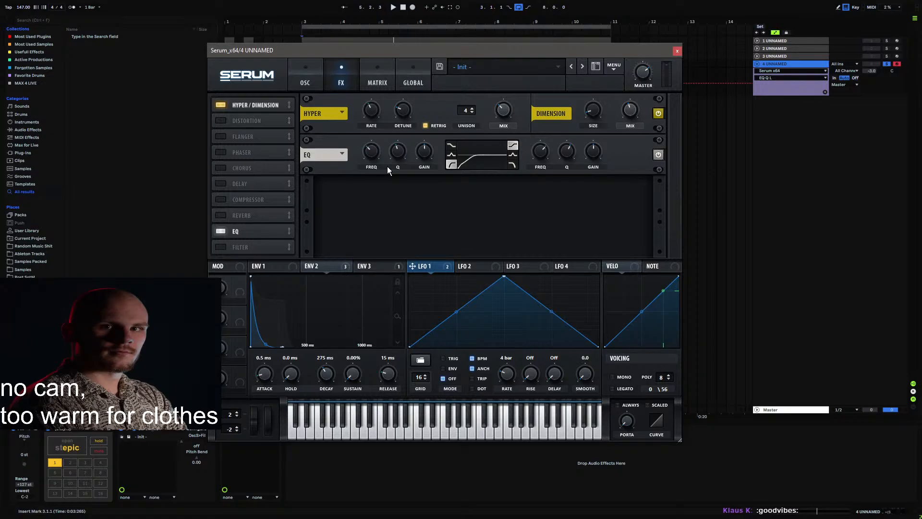
Step: Enable the Chorus effect with its filter on HPF, more feedback, less depth and the mix at maximum
left_click(221, 167)
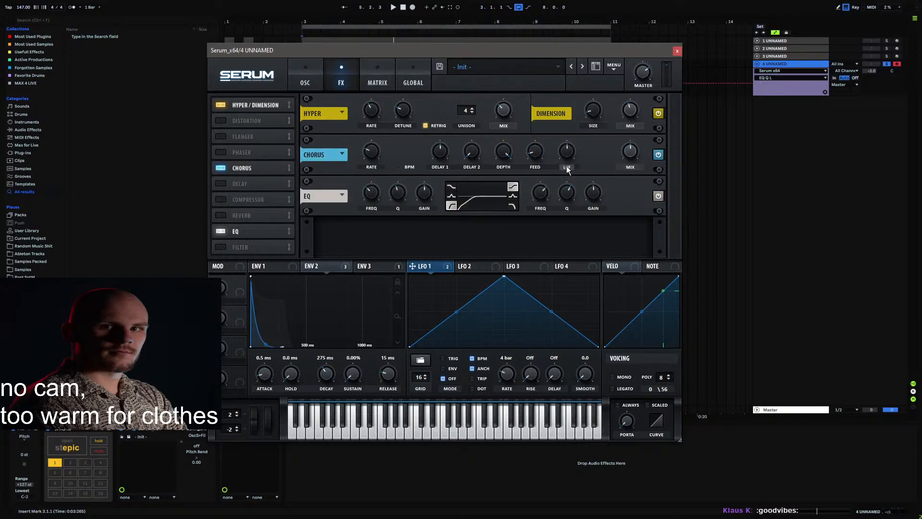
key("space")
left_click_drag(537, 153, 551, 111)
left_click_drag(507, 151, 488, 204)
left_click_drag(630, 151, 635, 95)
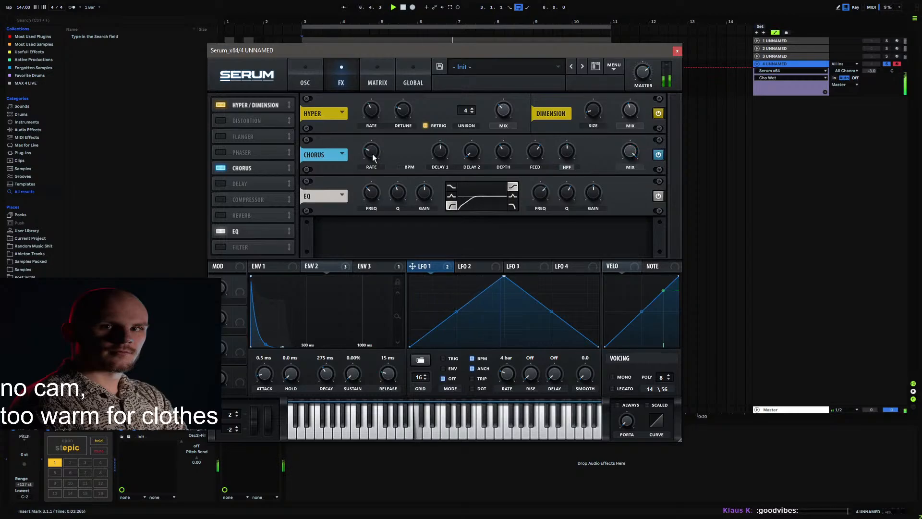
Step: Move the Chorus to the start of the effects chain and lower the Dimension mix
left_click_drag(241, 169, 260, 89)
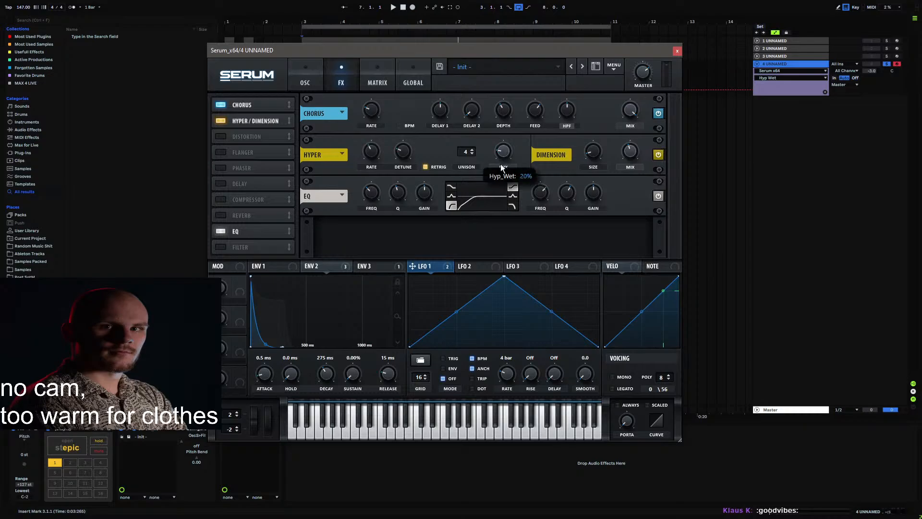
left_click_drag(629, 152, 628, 162)
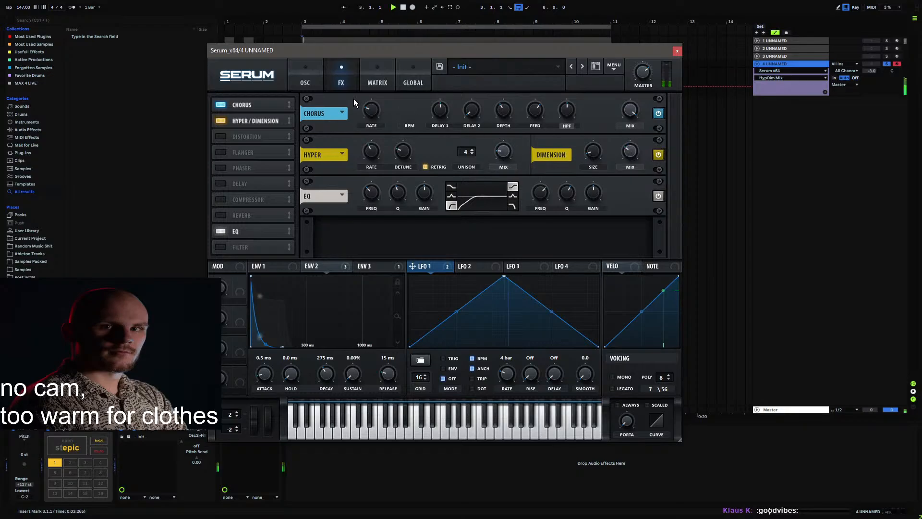
Step: Set oscillator B's unison width to 34 in the global settings and play the result
left_click(413, 82)
left_click(378, 82)
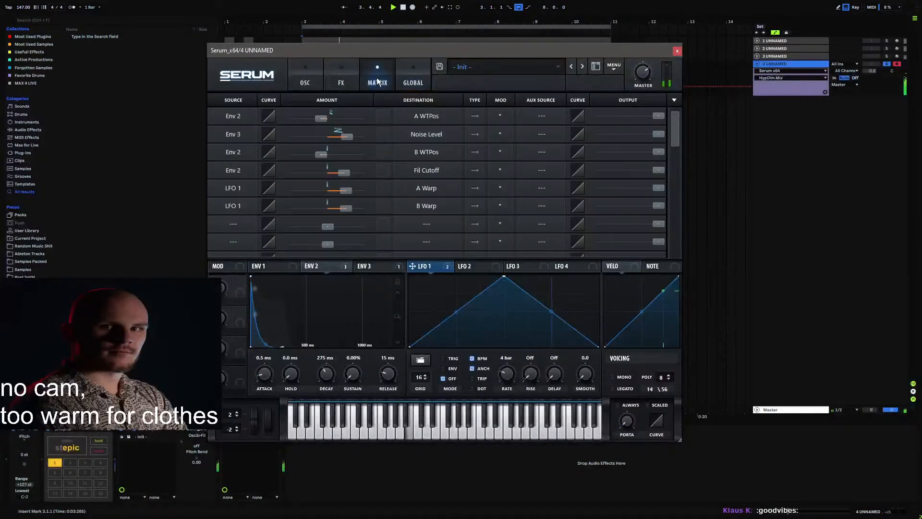
left_click(408, 86)
left_click(307, 84)
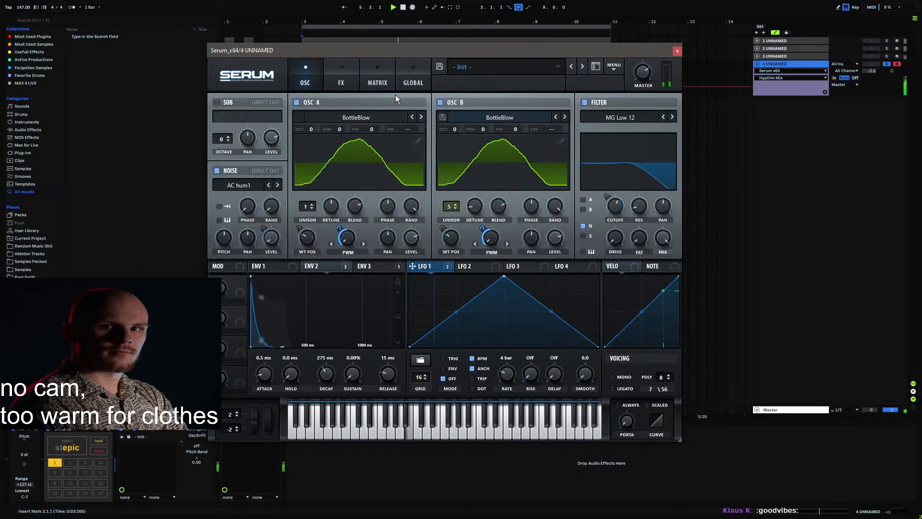
left_click(413, 85)
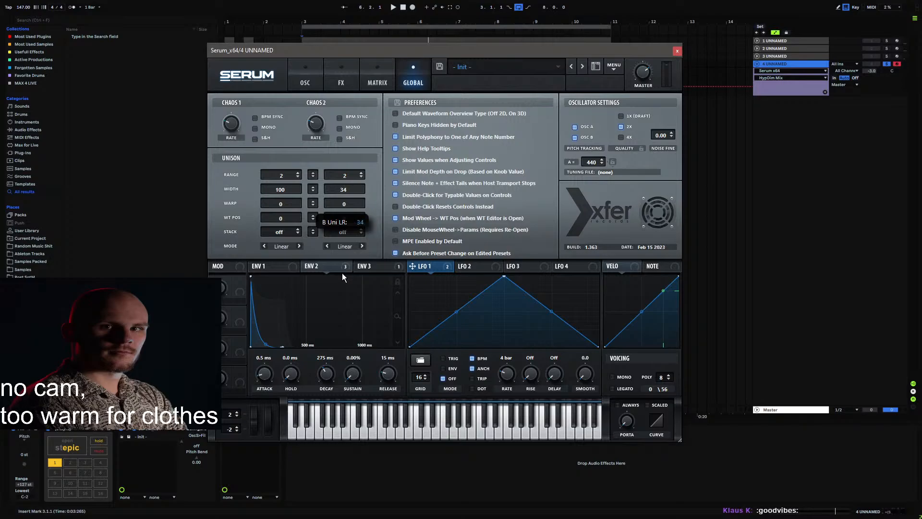
key("space")
Step: Reduce the Chorus mix to about 47%
left_click(312, 82)
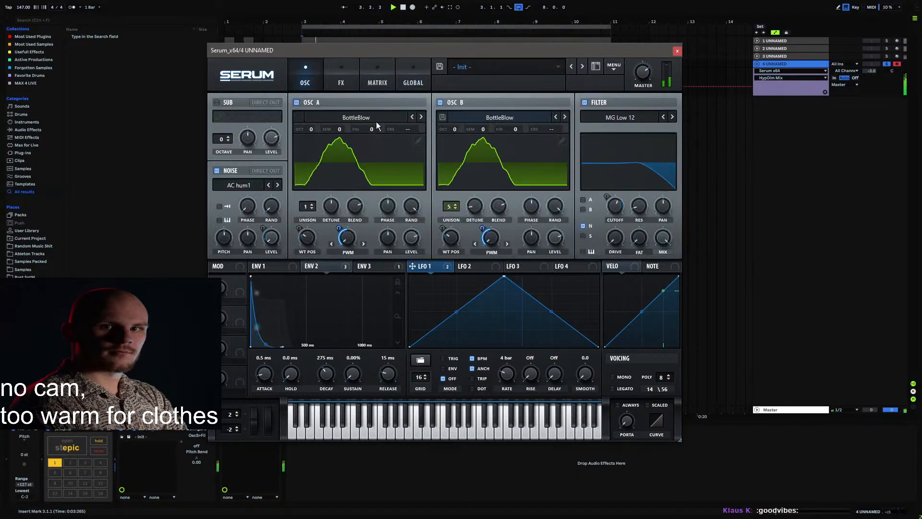
left_click(378, 82)
left_click(342, 82)
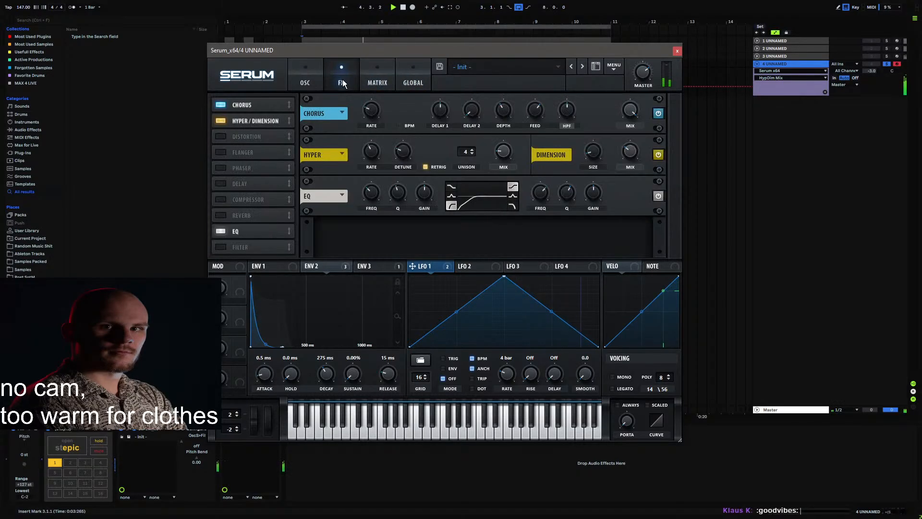
left_click(630, 112)
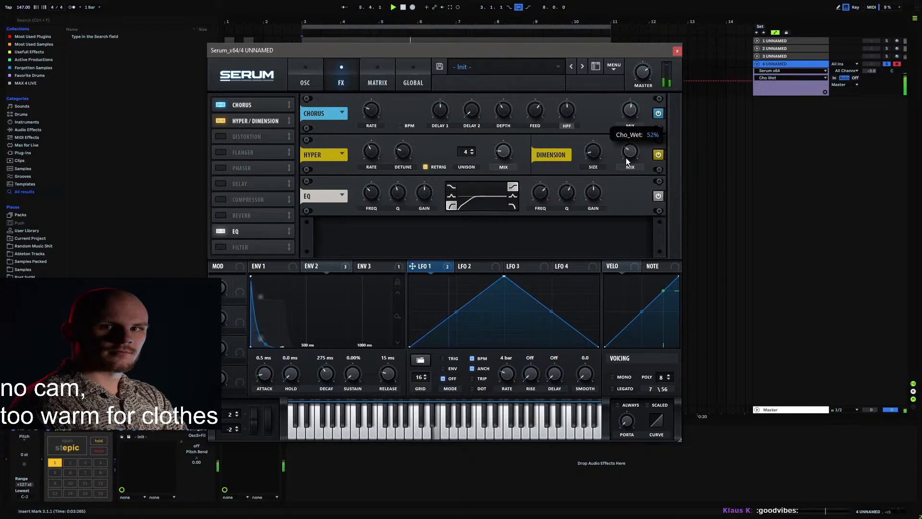
left_click_drag(626, 157, 627, 150)
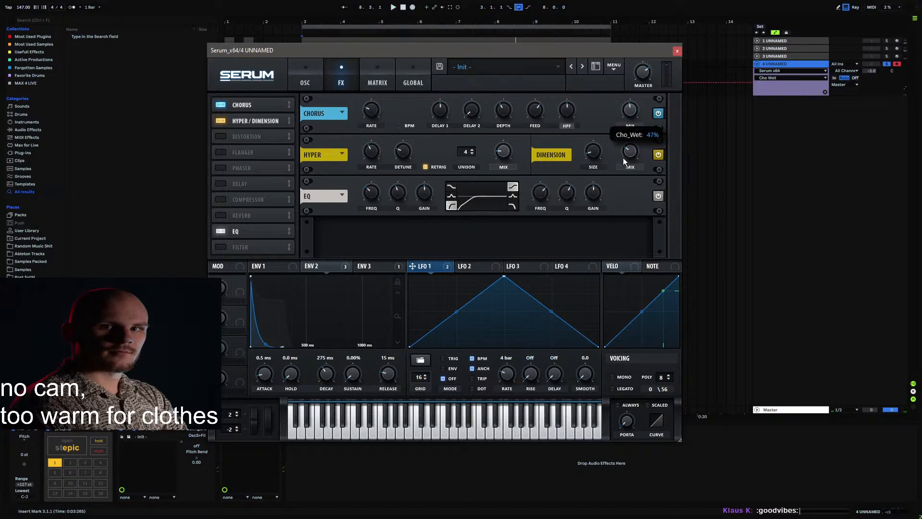
Step: Raise the frequency of the EQ's low cut while listening to the sound
key("space")
left_click_drag(379, 190, 370, 196)
left_click(563, 112)
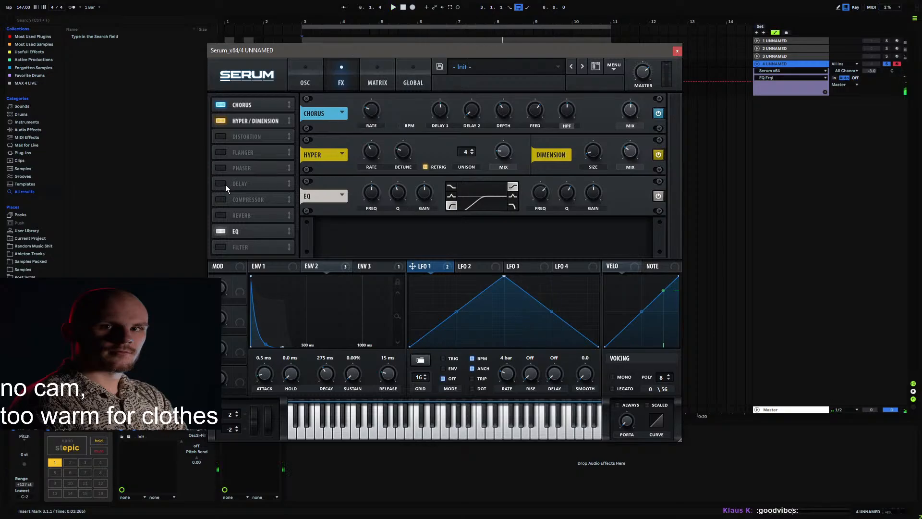
Step: Enable the Compressor, place it between Chorus and Hyper/Dimension, and turn on its multiband mode
left_click(220, 199)
left_click_drag(249, 198, 260, 120)
key("space")
left_click(528, 167)
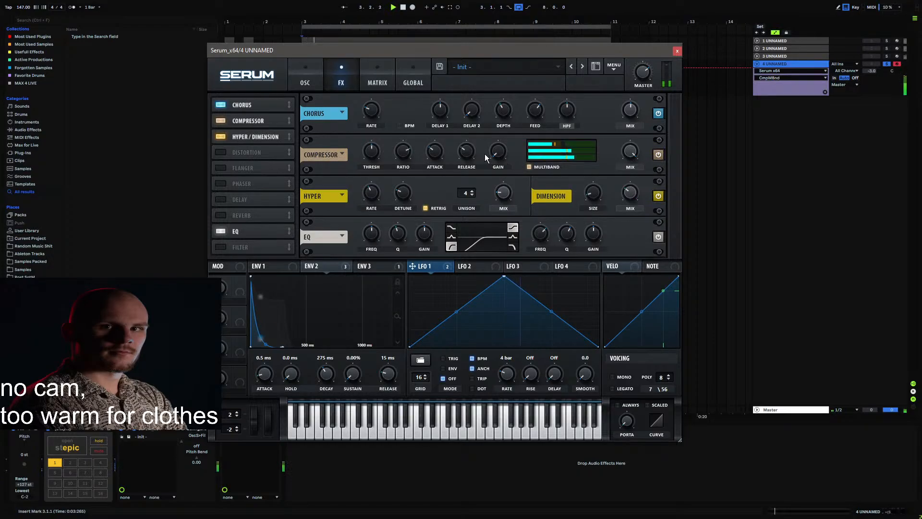
Step: Lengthen the Compressor's release and set its gain to about 5.8 dB
left_click_drag(485, 154, 494, 132)
left_click_drag(440, 148, 477, 133)
left_click(500, 153)
key("space")
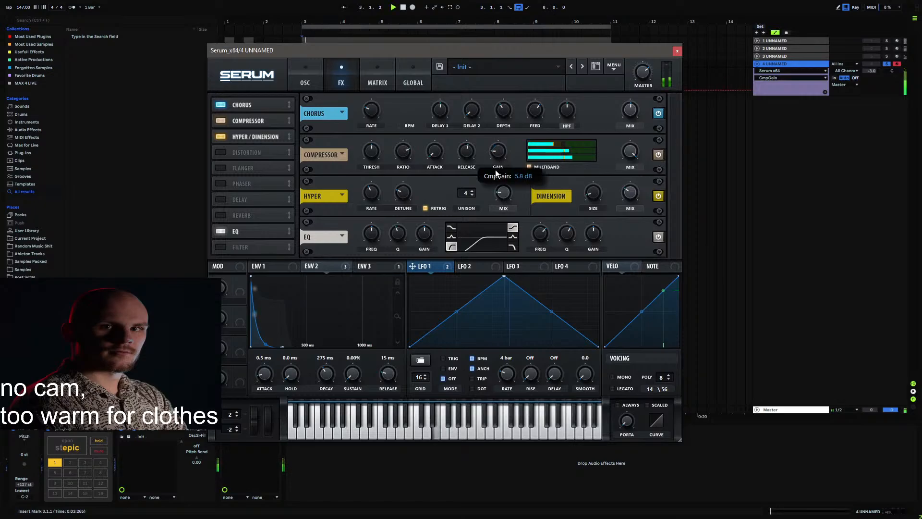
Step: Lower the Compressor's ratio, set its threshold to about -11.6 dB and fine-tune its gain
left_click_drag(403, 153, 391, 193)
left_click_drag(371, 152, 372, 159)
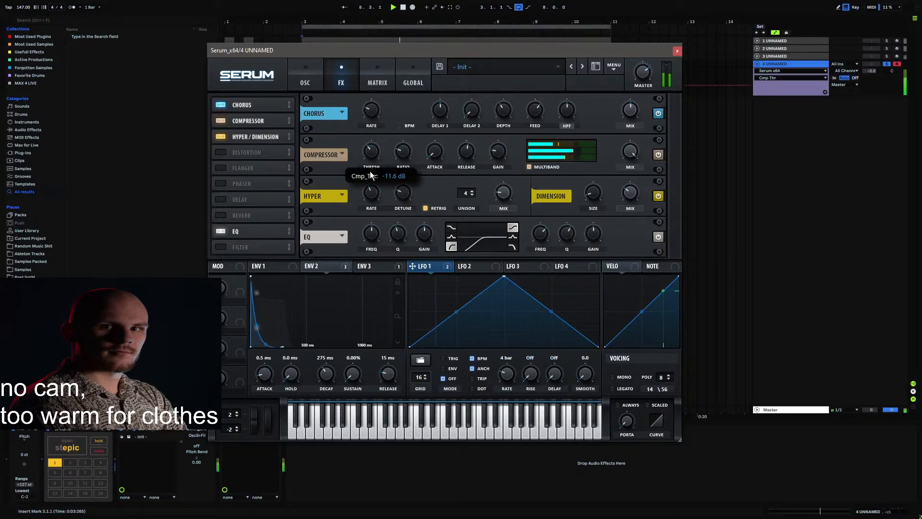
left_click(499, 153)
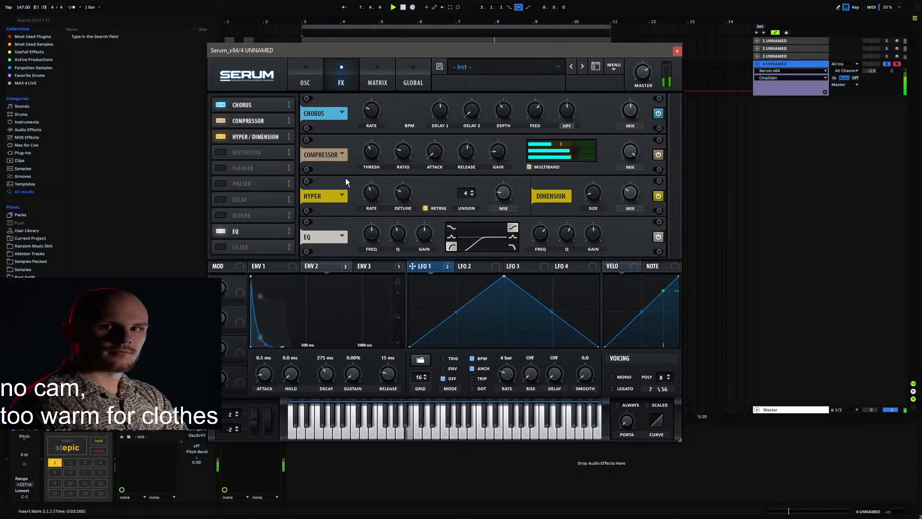
Step: Assign Env 1 to modulate the Compressor's gain and play the result
key("space")
left_click_drag(281, 266, 495, 153)
key("space")
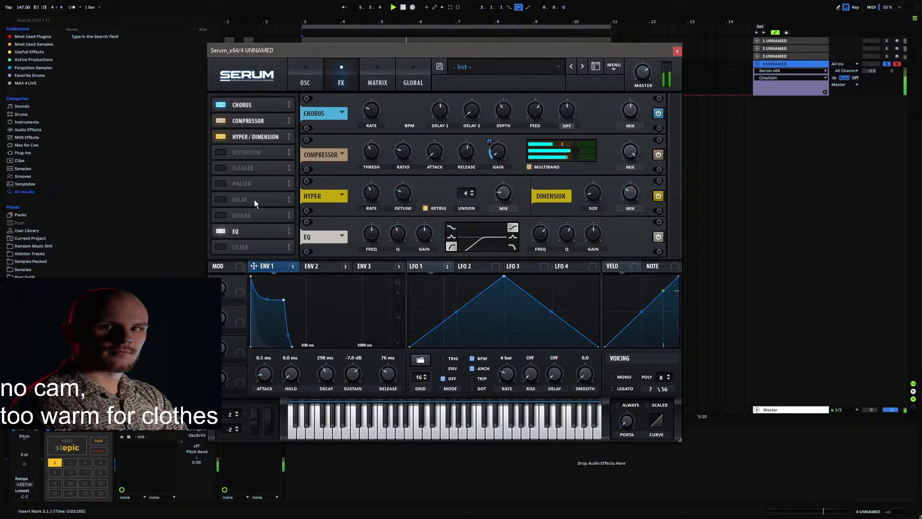
left_click(312, 86)
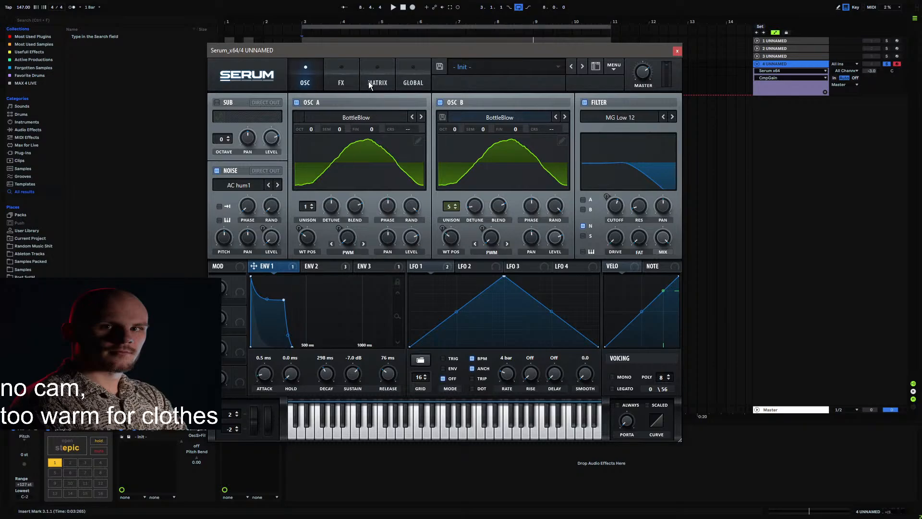
left_click_drag(227, 267, 608, 205)
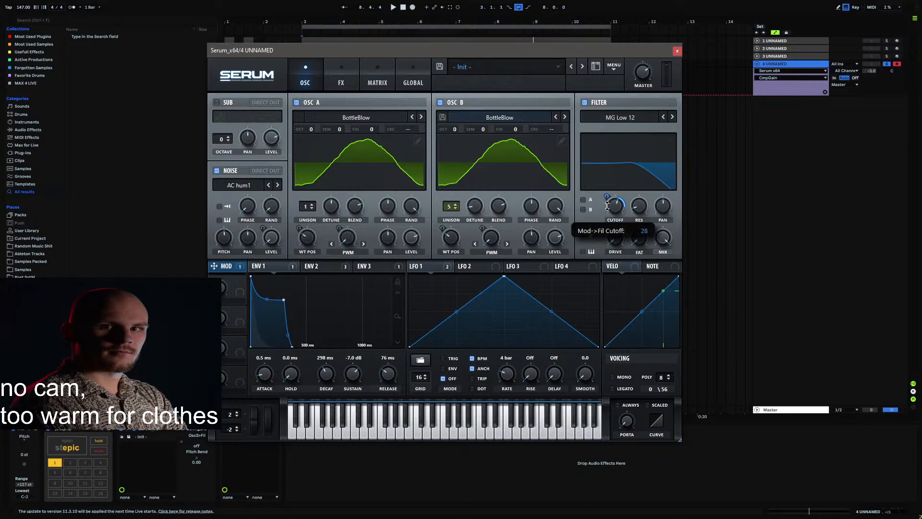
right_click(615, 191)
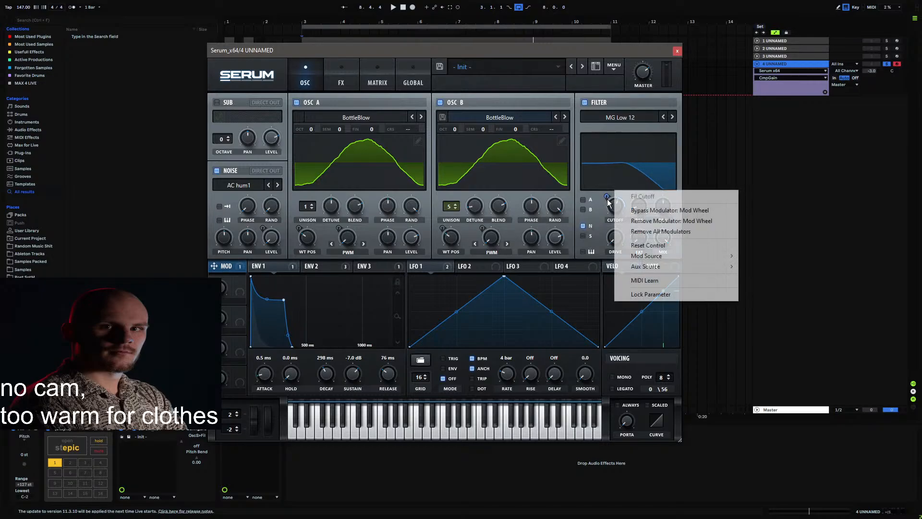
left_click(655, 221)
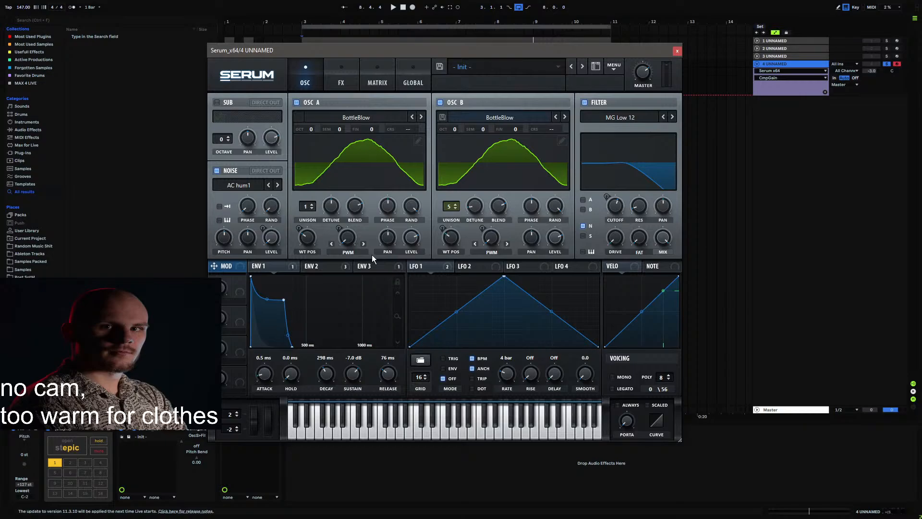
Step: Assign the Mod Wheel to both oscillators' warp at 100 and make it the aux source of the two LFO 1 warp modulations
left_click_drag(233, 273, 485, 240)
left_click(385, 76)
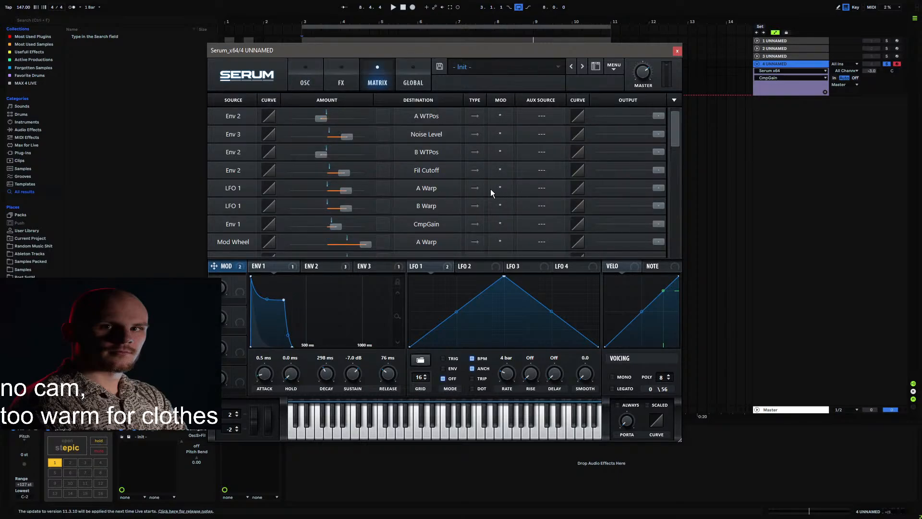
scroll(471, 189, "down", 3)
left_click(524, 155)
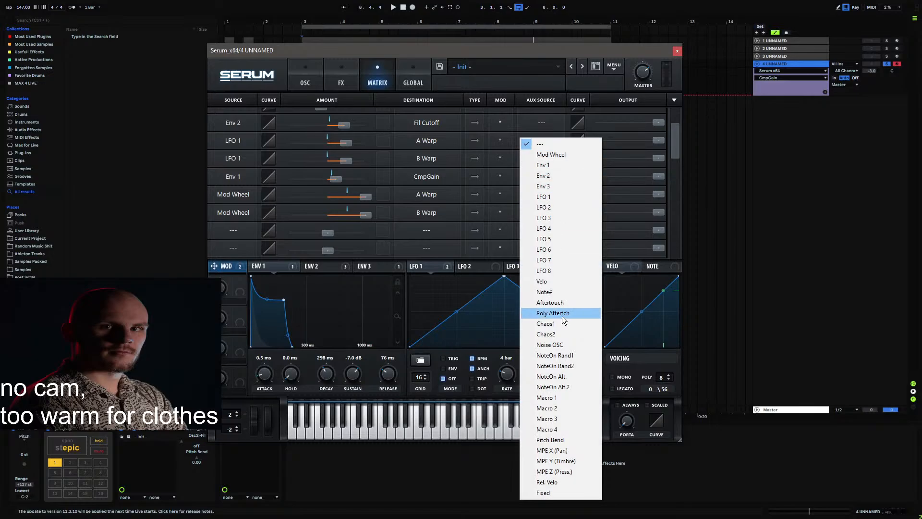
left_click(568, 154)
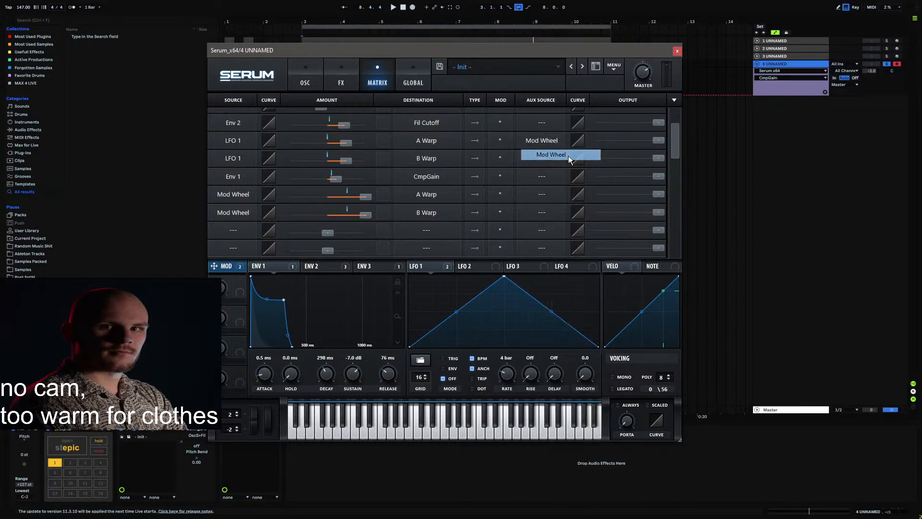
left_click(569, 155)
left_click(557, 156)
Step: Set the aux modulation mode of the LFO 1 to A Warp and B Warp rows to inverted
left_click(500, 158)
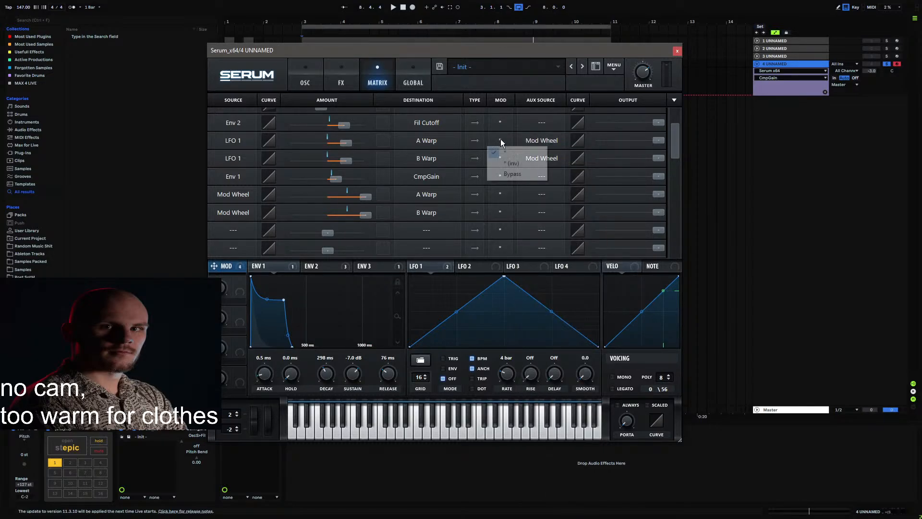
left_click(507, 163)
left_click(499, 158)
left_click(510, 181)
Step: Play the patch and raise the mod wheel to 100% to audition the warp modulation
key("space")
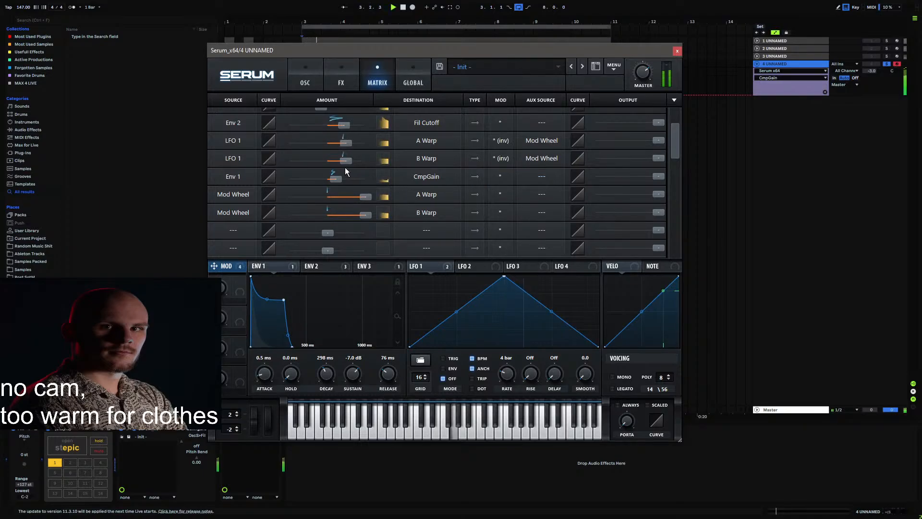
left_click_drag(267, 428, 287, 347)
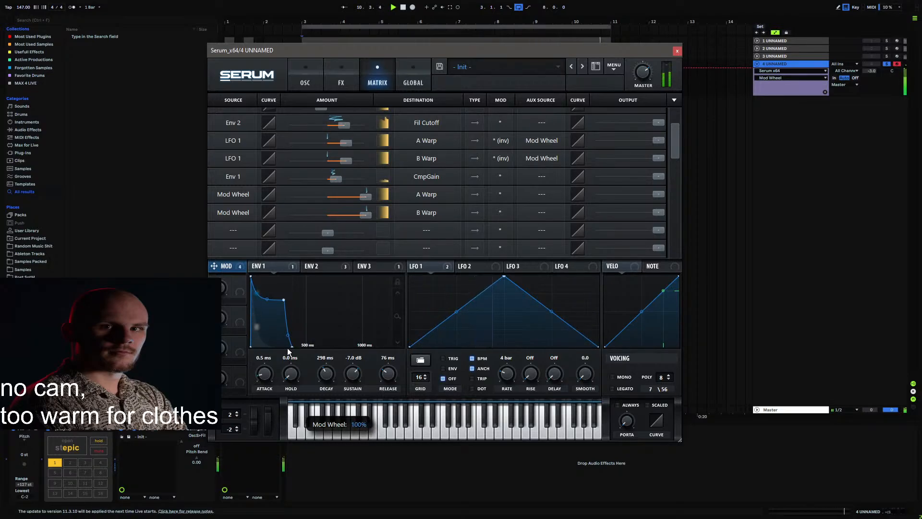
left_click_drag(287, 348, 293, 317)
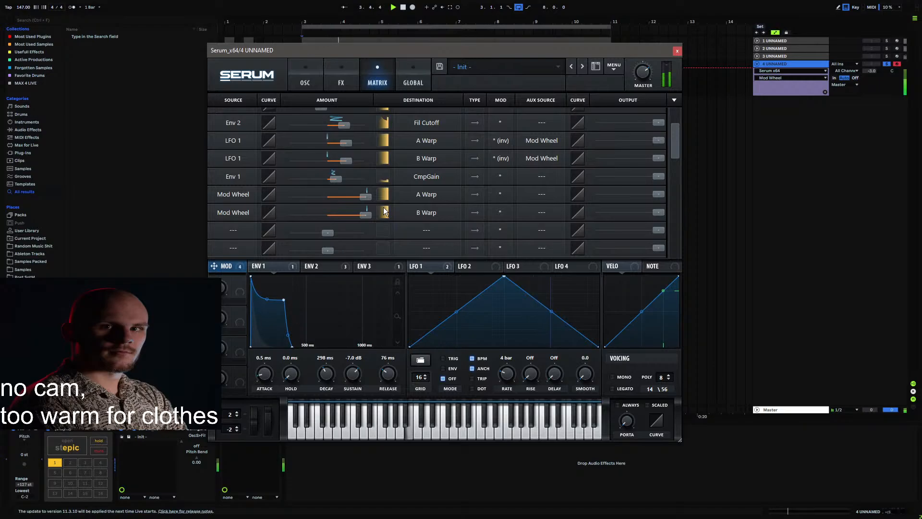
Step: Slightly reduce the Mod Wheel amounts for A Warp and B Warp, and sweep the mod wheel back down during playback
left_click(365, 214)
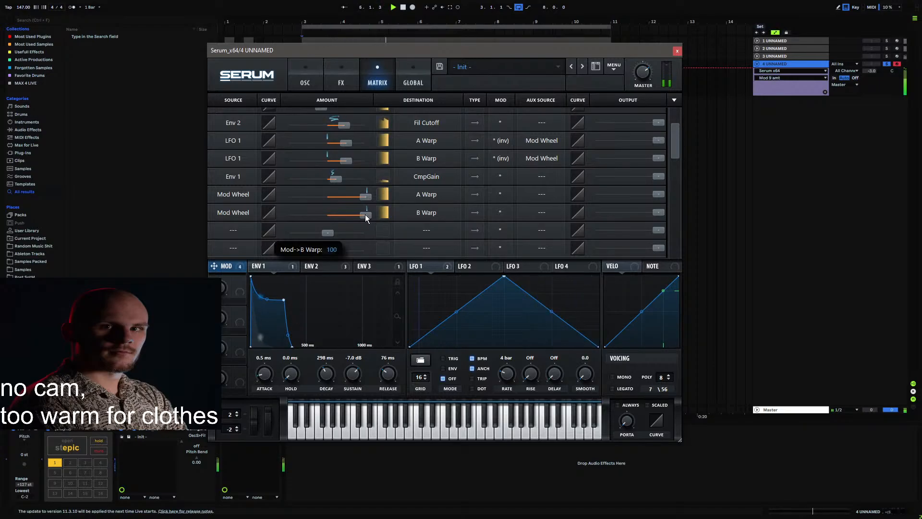
left_click(365, 198)
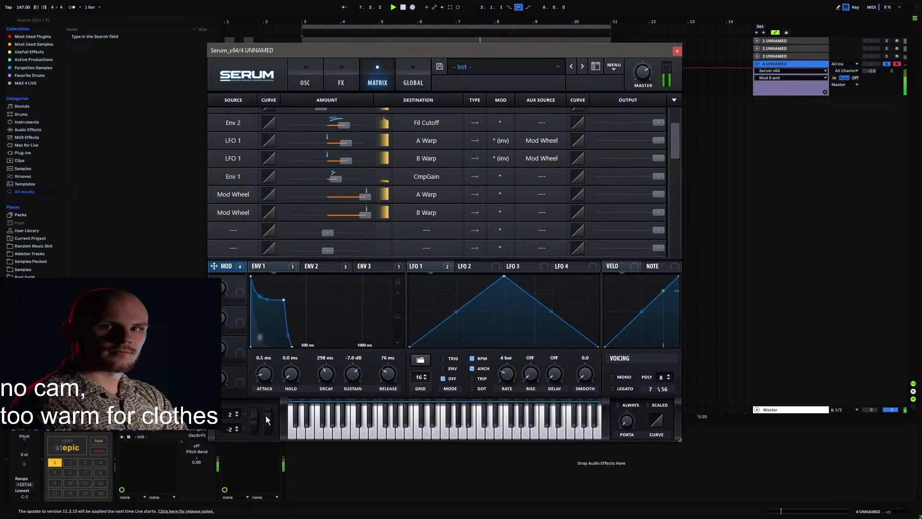
mouse_move(266, 416)
left_mouse_down()
mouse_move(264, 488)
mouse_move(280, 422)
left_mouse_up()
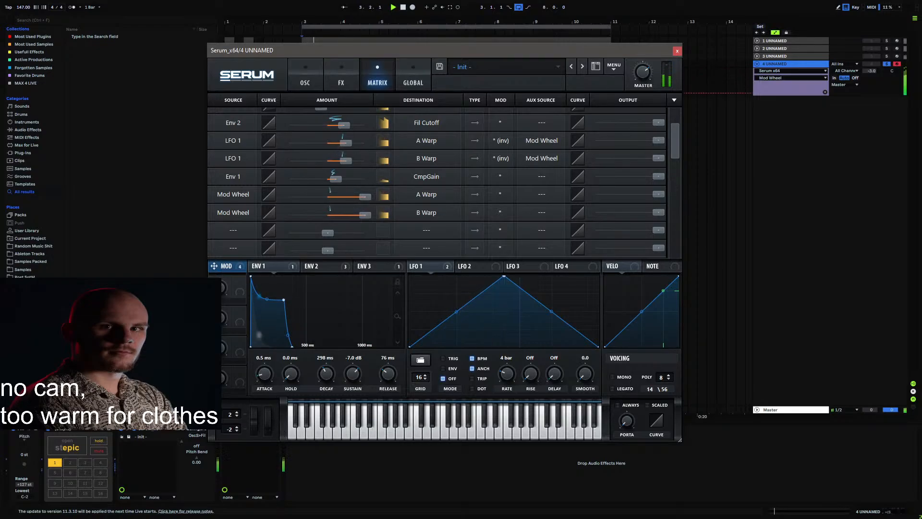
left_click_drag(276, 430, 268, 485)
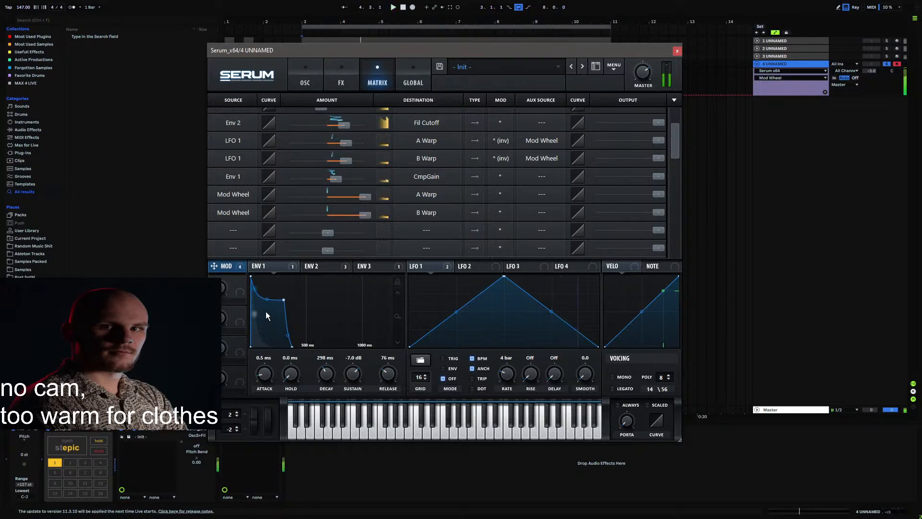
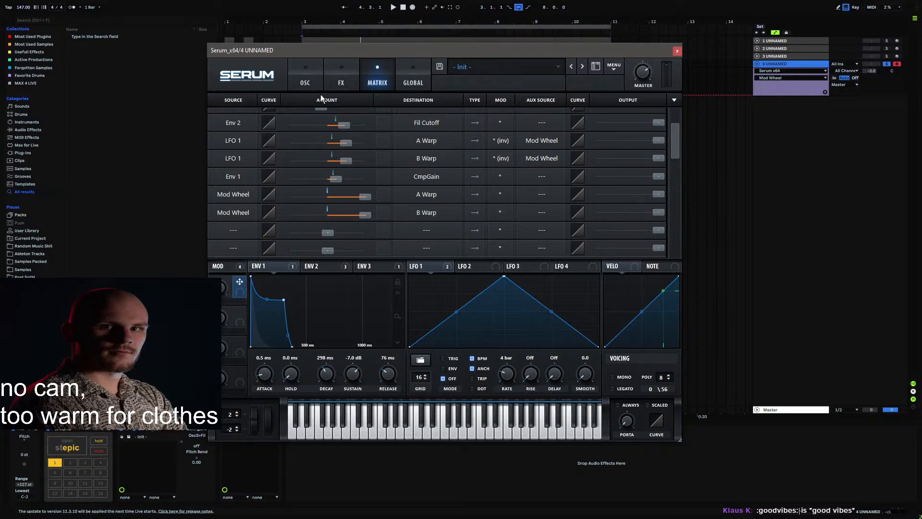
Step: Set Env 3's modulation of the noise oscillator's level to about 29
left_click(300, 78)
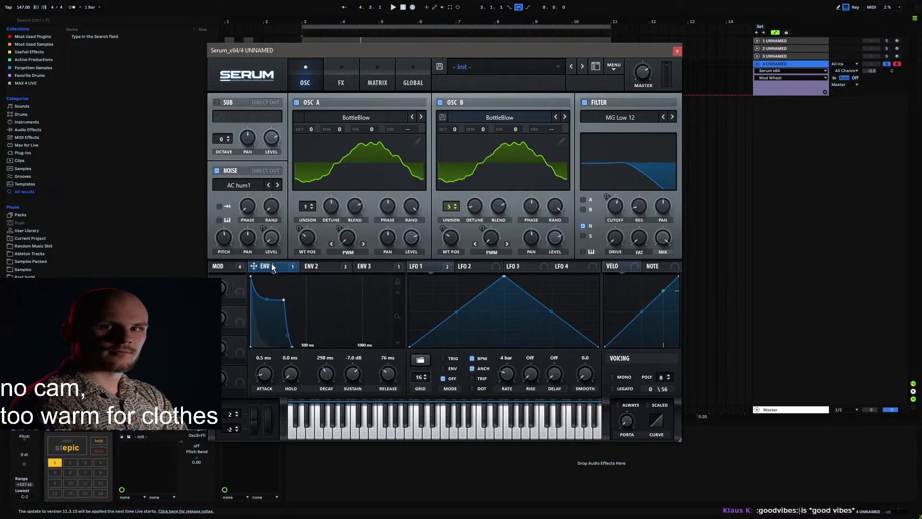
left_click(311, 266)
left_click_drag(367, 264, 260, 241)
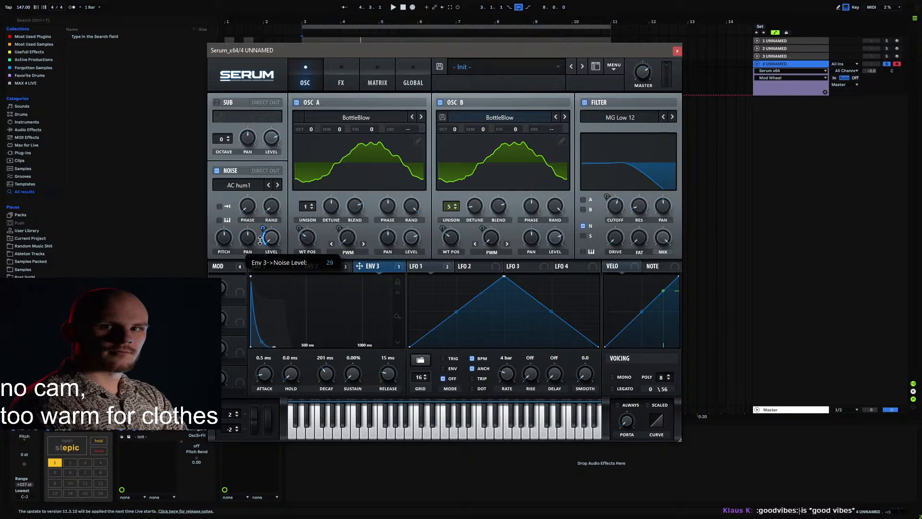
left_click_drag(260, 241, 260, 241)
Step: Add a second modulation row from Env 3 to Noise Level with an amount of about 71
left_click(371, 81)
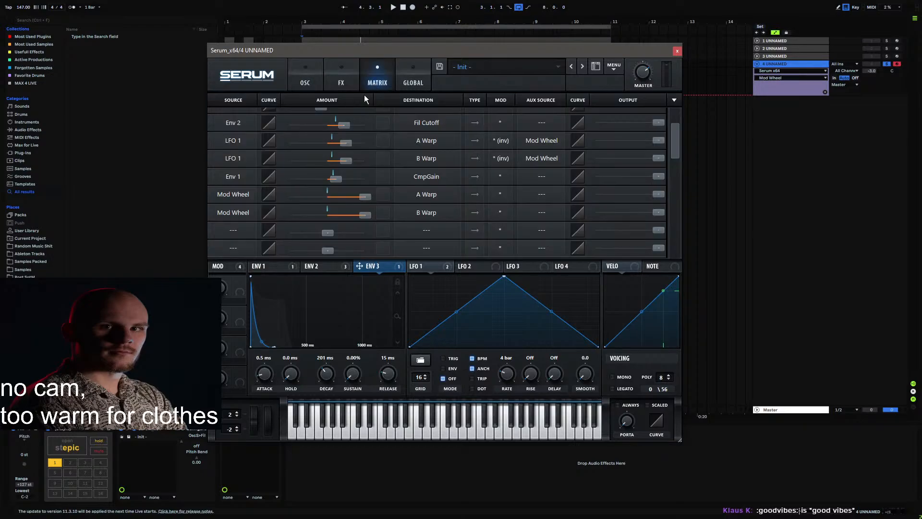
left_click(230, 233)
left_click(262, 189)
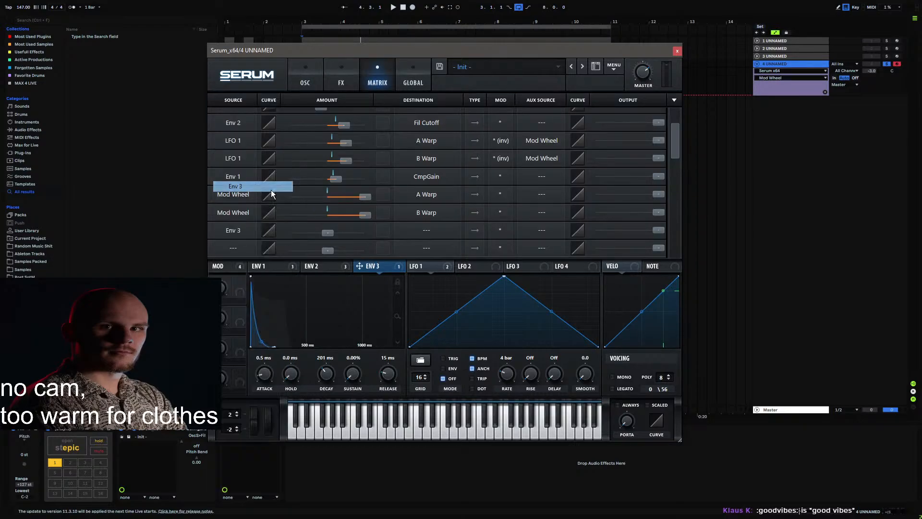
left_click_drag(329, 233, 364, 235)
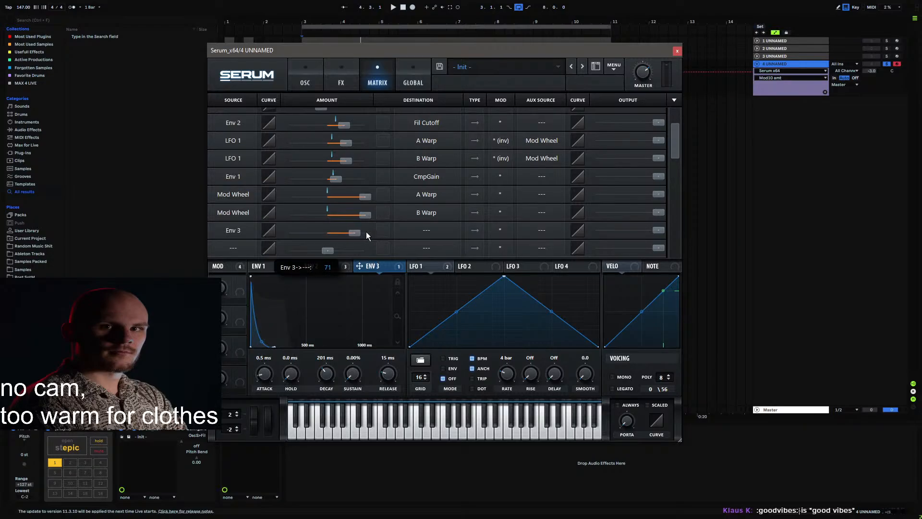
left_click(426, 230)
mouse_move(428, 286)
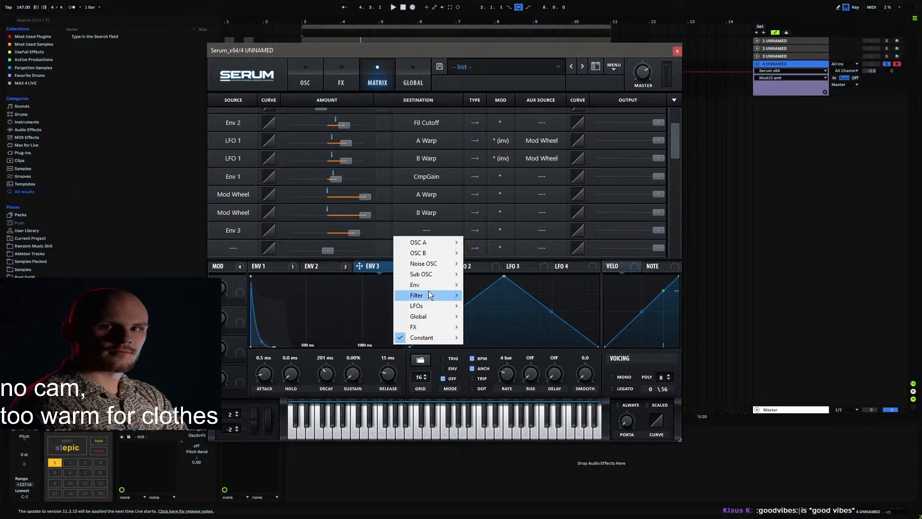
mouse_move(434, 265)
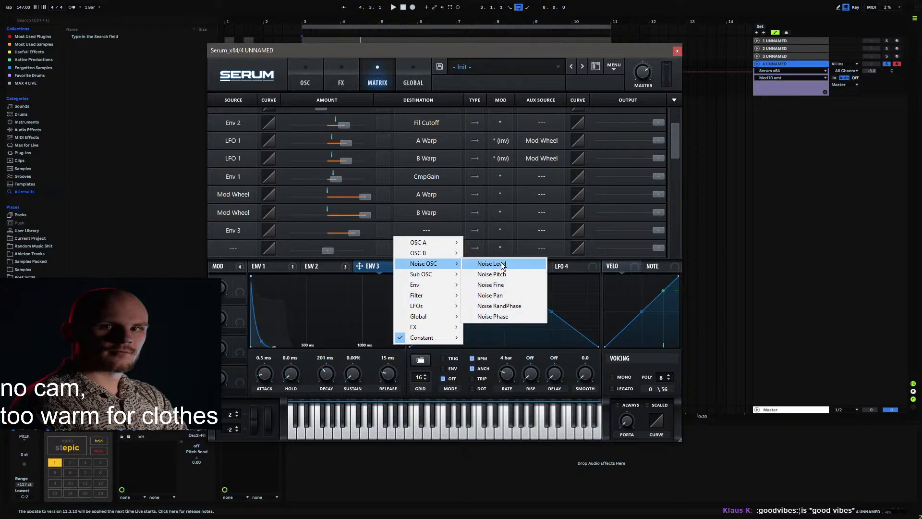
left_click(502, 266)
Step: Set Macro 1 as the aux source of the new Env 3 to Noise Level row
left_click(536, 230)
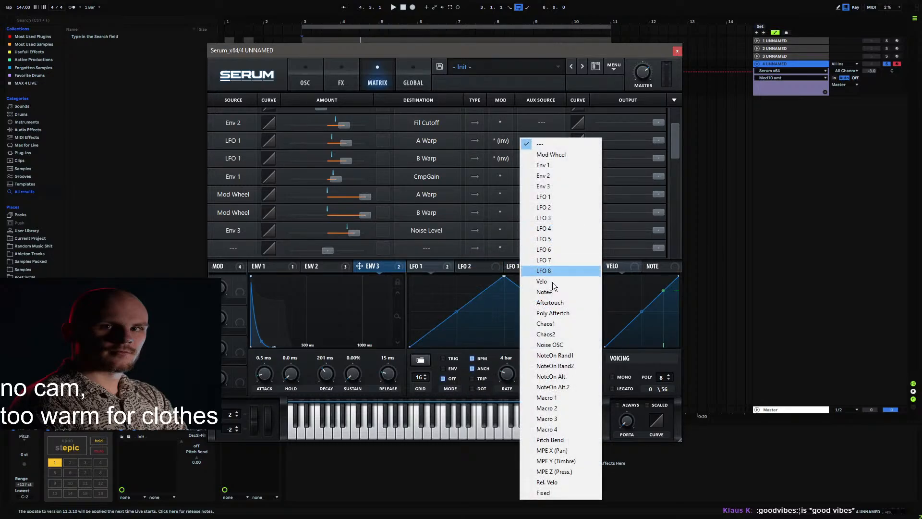
left_click(567, 392)
left_click(557, 233)
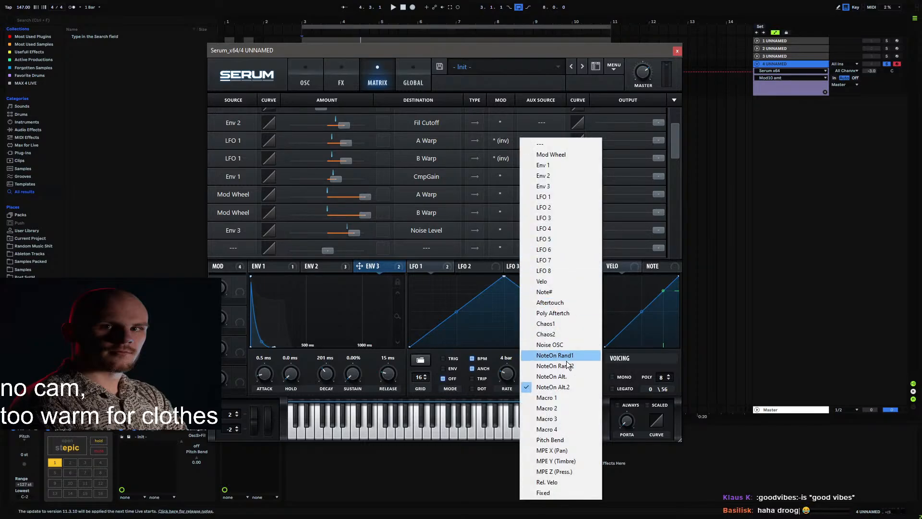
left_click(558, 398)
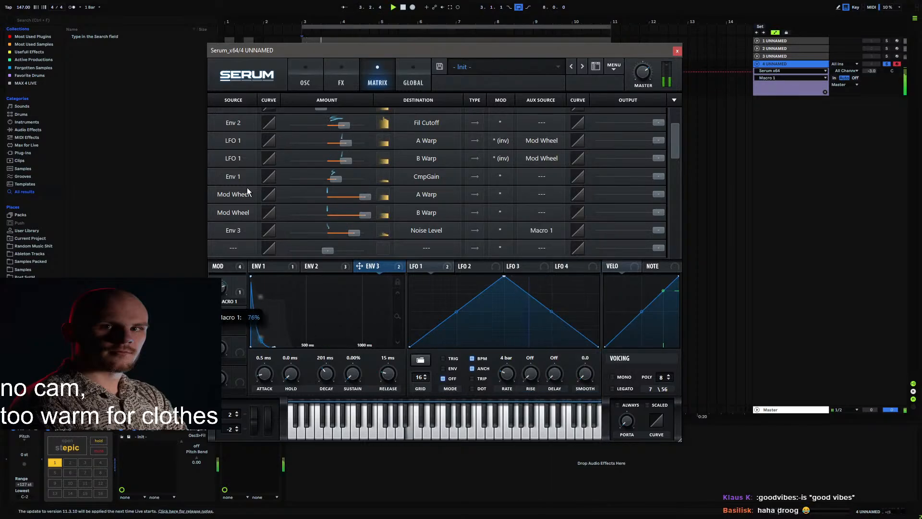
Step: Rename Macro 1 to "click"
double_click(229, 303)
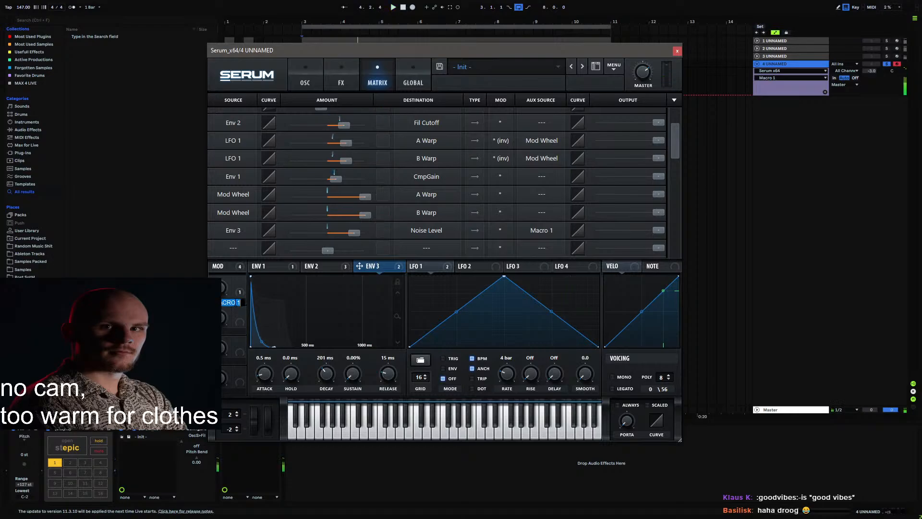
type("click")
key("Return")
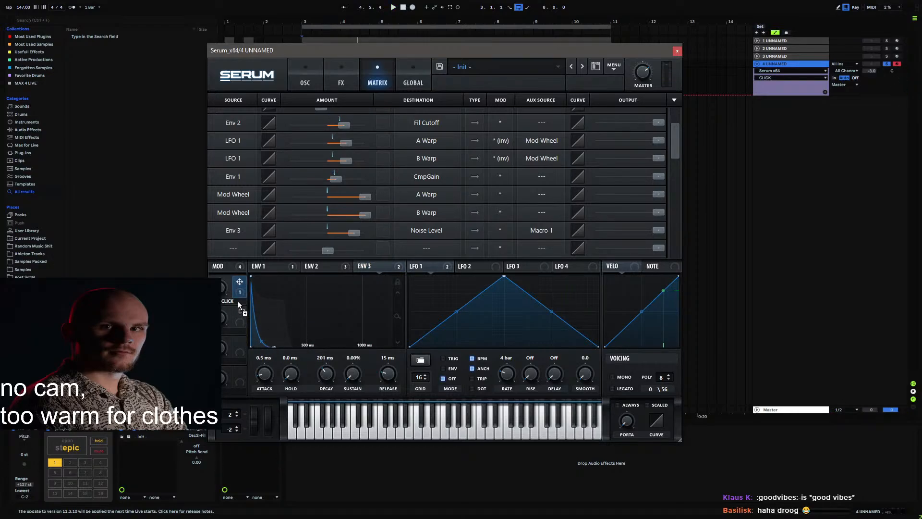
Step: Assign the CLICK macro to Env 3's decay with an amount of about -13 and audition the result
left_click_drag(236, 281, 315, 400)
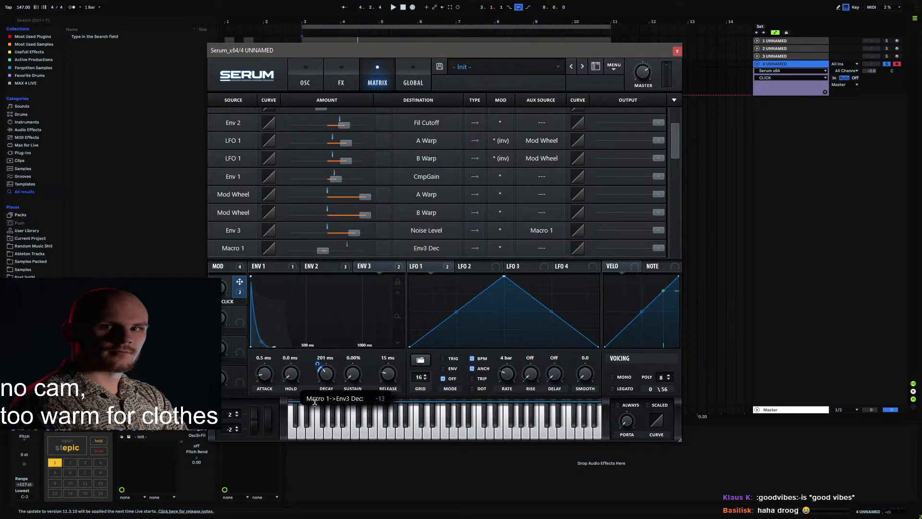
key("space")
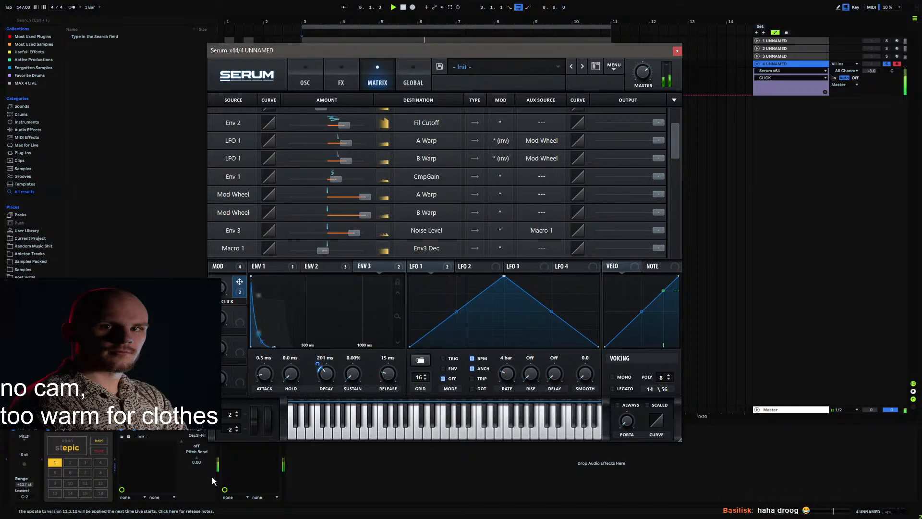
key("space")
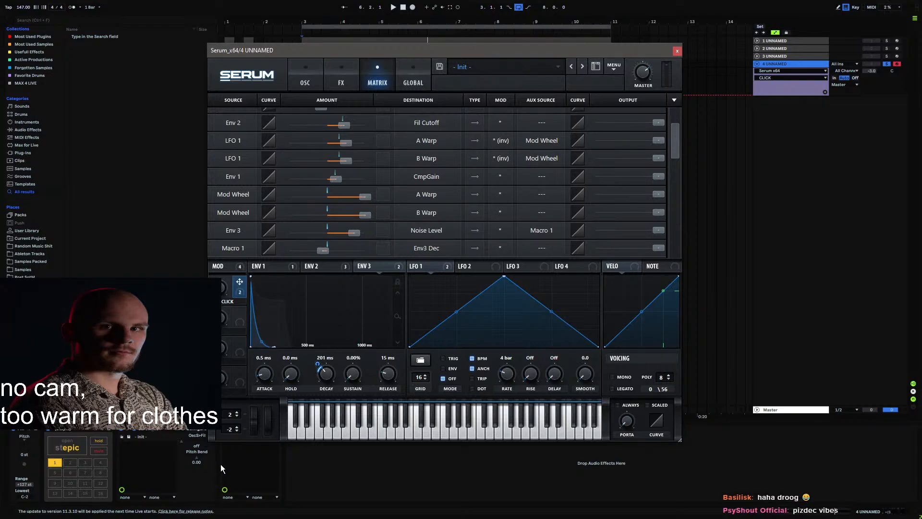
Step: Enable Reverb and Delay, and move EQ and Filter ahead of them in the effects chain
left_click(334, 88)
left_click(223, 215)
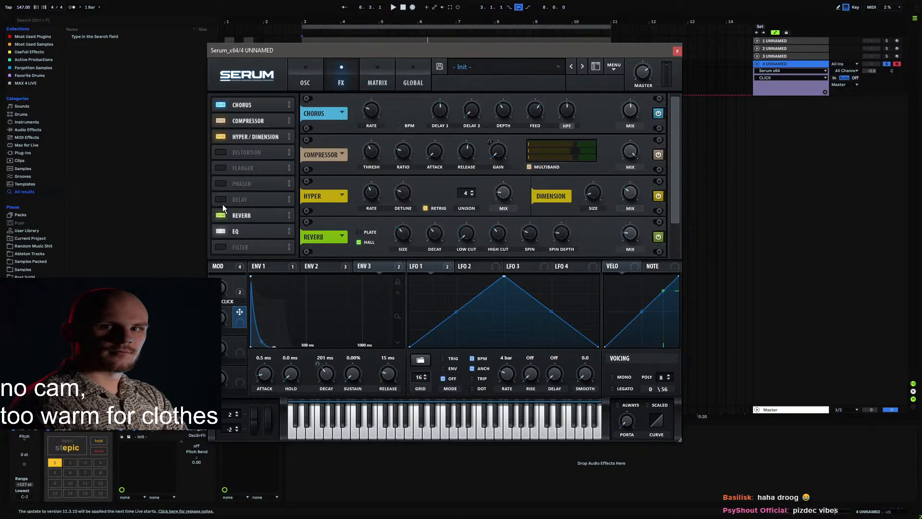
left_click(222, 200)
left_click_drag(235, 231, 237, 203)
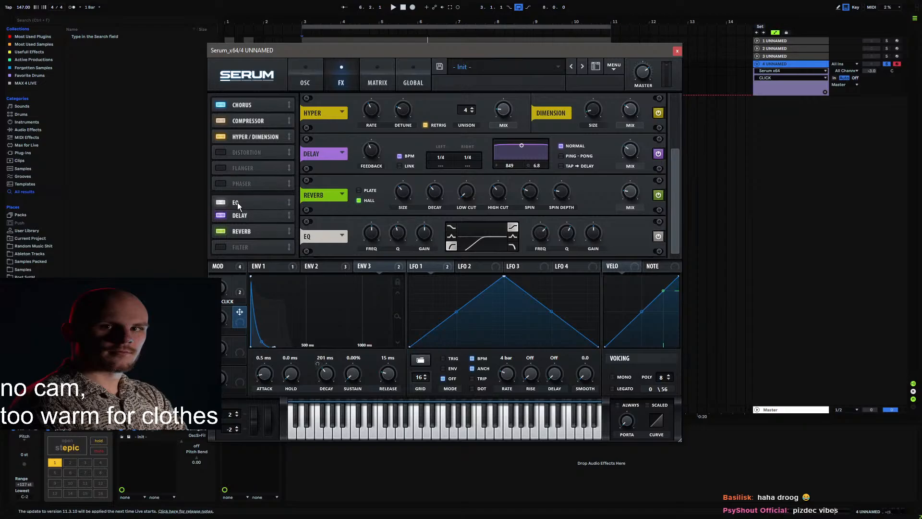
mouse_move(245, 247)
left_mouse_down()
mouse_move(252, 215)
mouse_move(248, 231)
left_mouse_up()
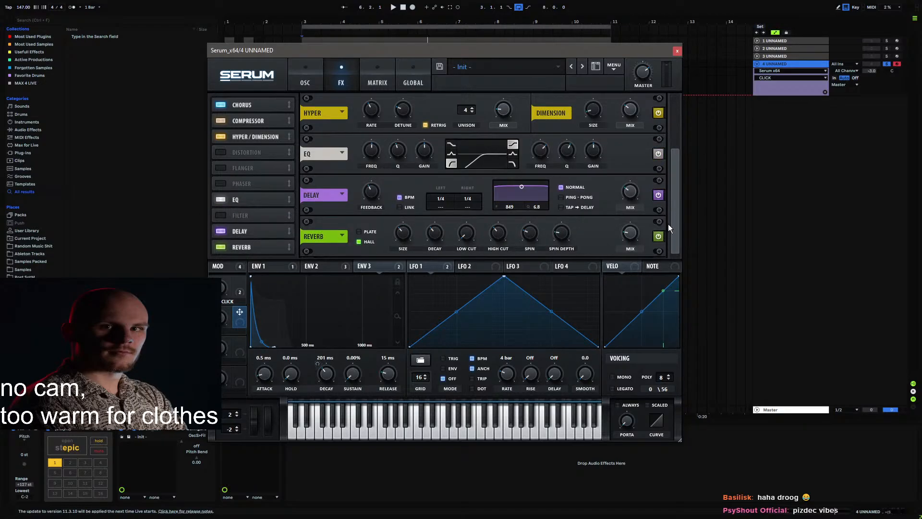
Step: Switch the Delay to ping-pong mode and set the Reverb mix to 36% during playback
key("space")
left_click(593, 197)
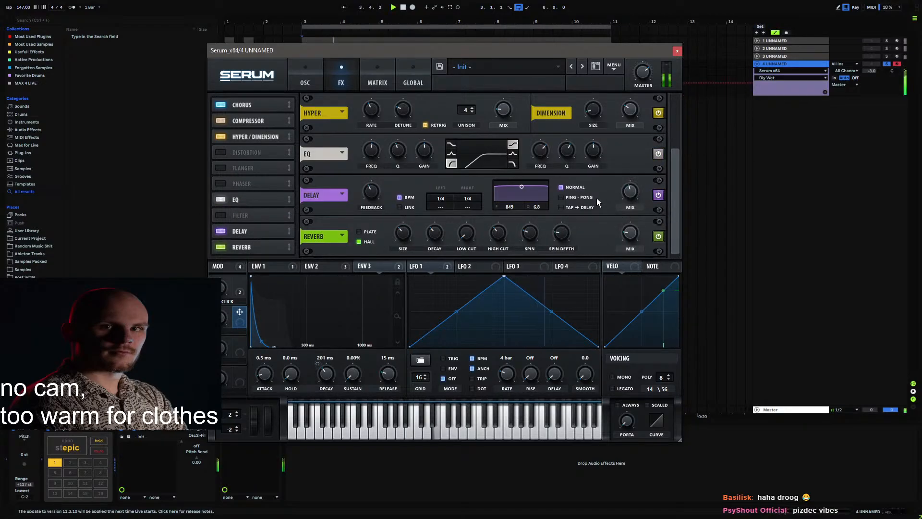
left_click(632, 226)
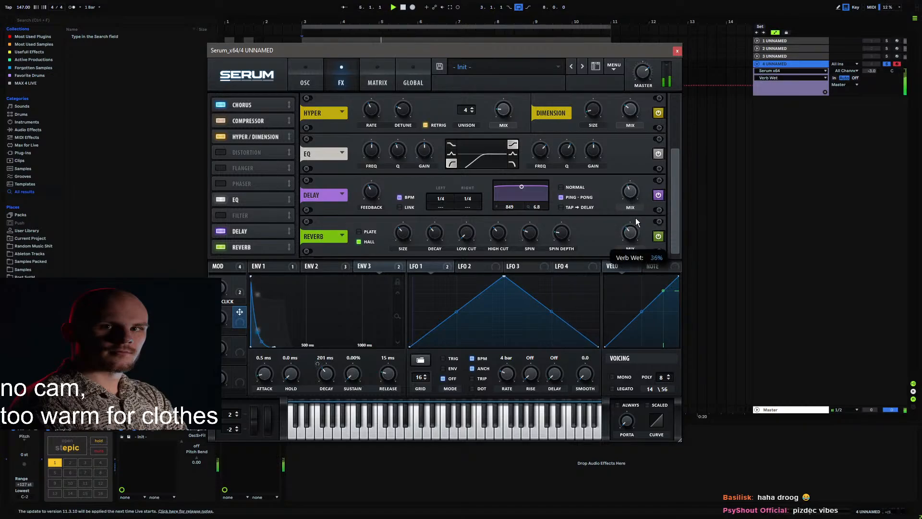
Step: Set the Delay times to dotted 1/4 on the left and 1/2 on the right, and switch its mode to Normal
mouse_move(445, 200)
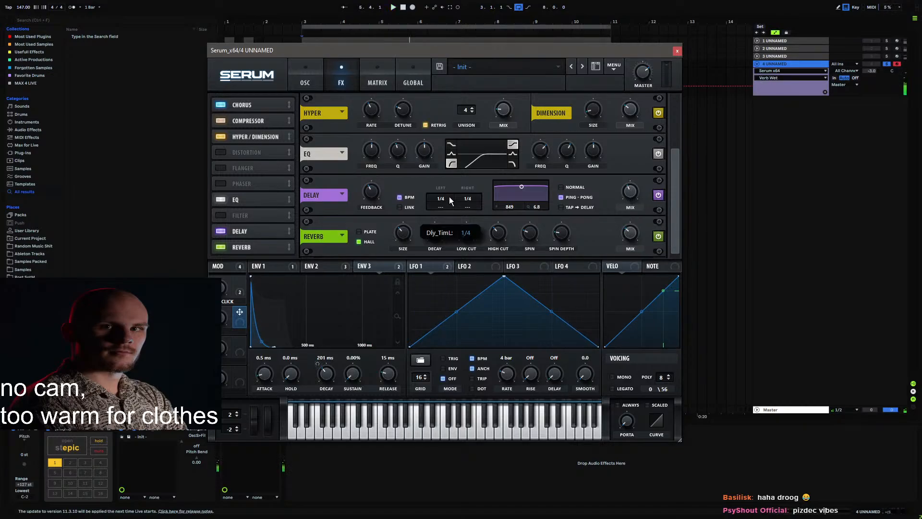
left_click_drag(449, 203, 489, 187)
left_click(560, 186)
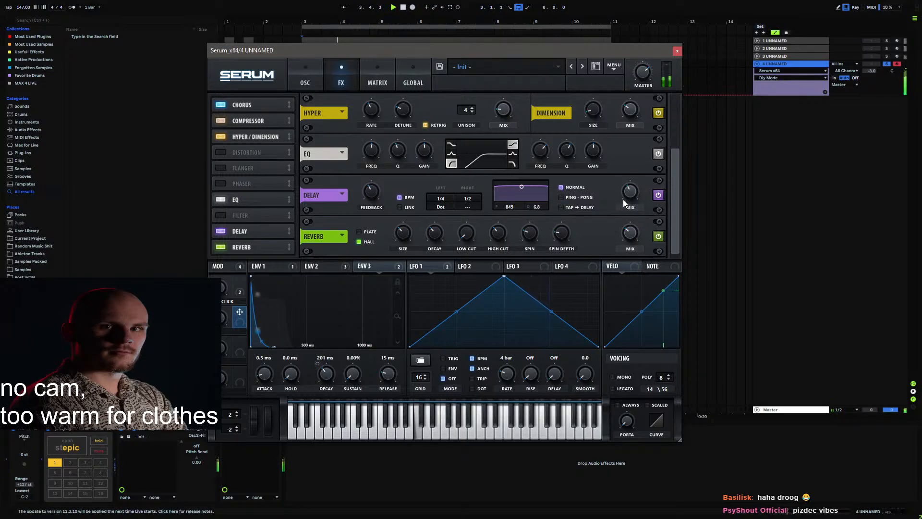
Step: Adjust the Delay's mix and feedback, and narrow its filter to frequency 1470 with a width of 3.4
left_click_drag(629, 194, 630, 189)
left_click_drag(373, 196, 380, 191)
left_click_drag(527, 187, 526, 195)
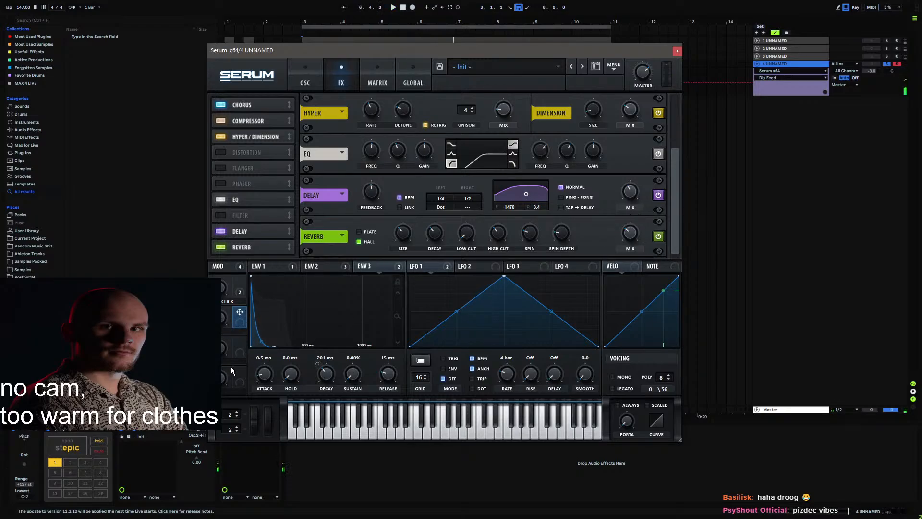
Step: Assign Macro 4 to the Reverb mix and the Delay mix, and rename it "Ambience"
mouse_move(631, 233)
left_mouse_down()
mouse_move(628, 258)
mouse_move(625, 223)
left_mouse_up()
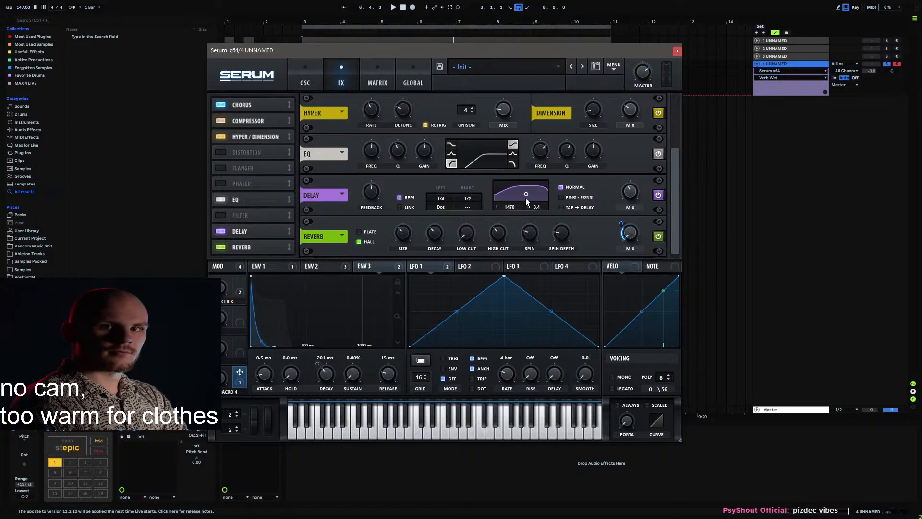
left_click(630, 191)
left_click_drag(626, 191, 627, 191)
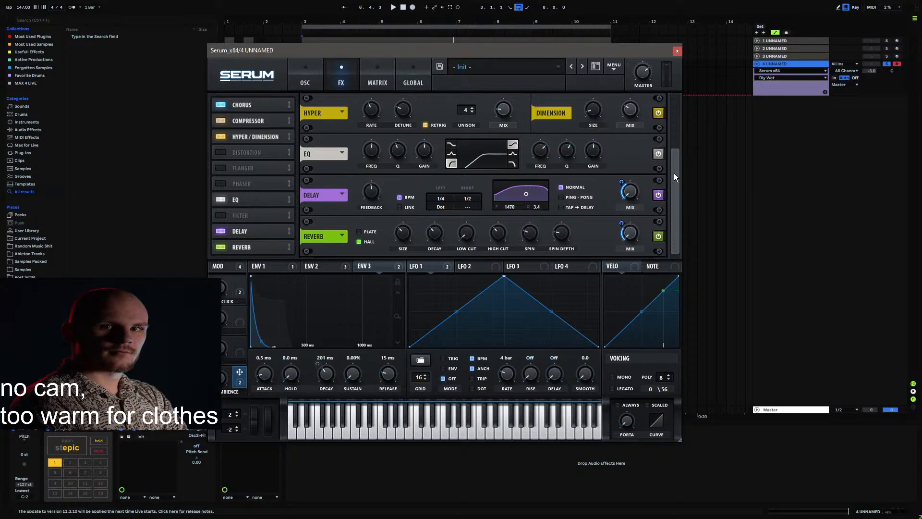
Step: Modulate the Chorus depth with NoteOn Rand1 and the Chorus feedback with Macro 2 while auditioning
left_click_drag(673, 173, 678, 108)
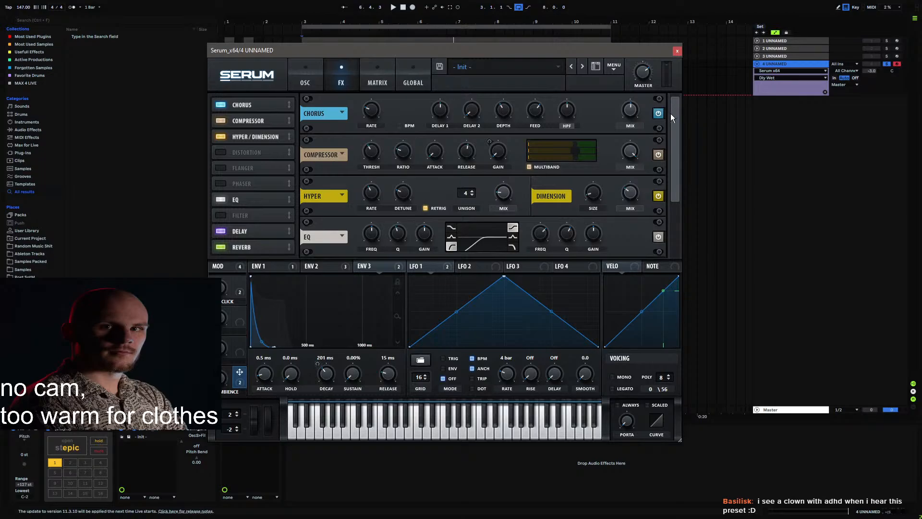
right_click(504, 111)
mouse_move(557, 161)
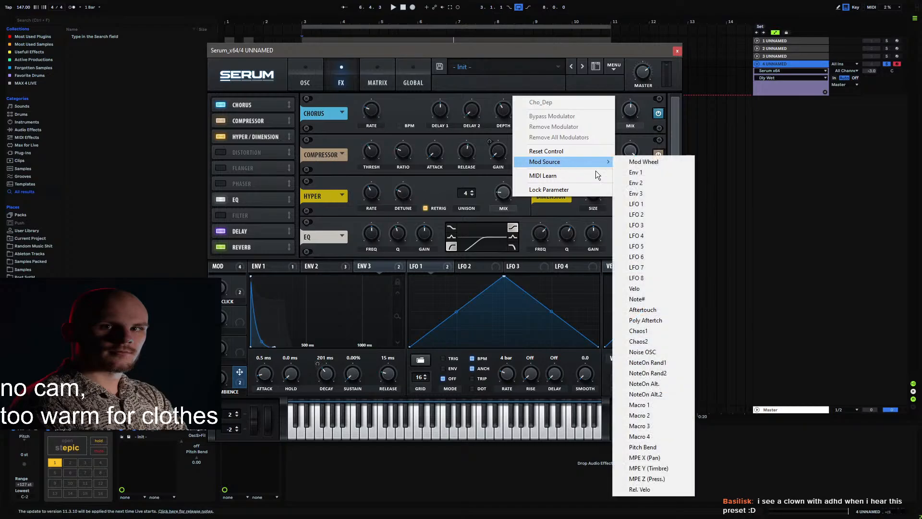
left_click(672, 363)
key("space")
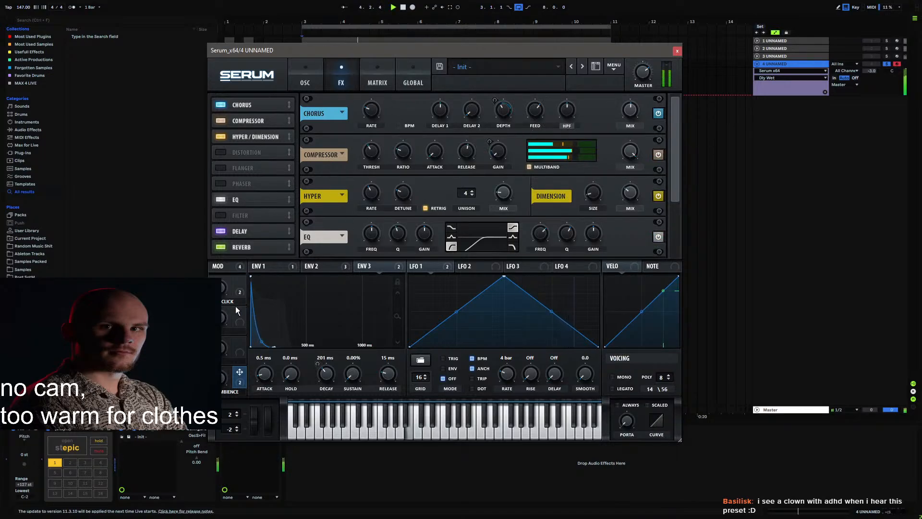
left_click_drag(241, 316, 537, 111)
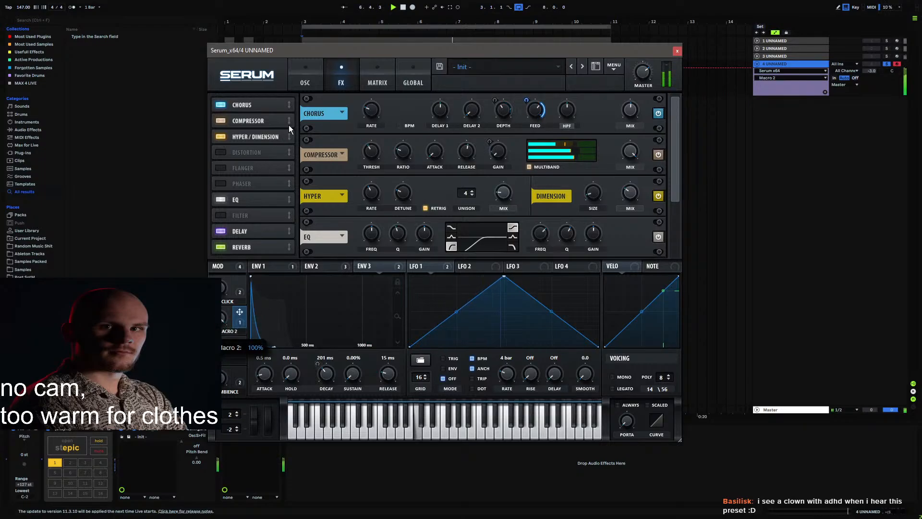
Step: Set Macro 2 as the aux source of the NoteOn Rand1 to Cho_Dep row and audition it at 100%
left_click(378, 78)
left_click(346, 77)
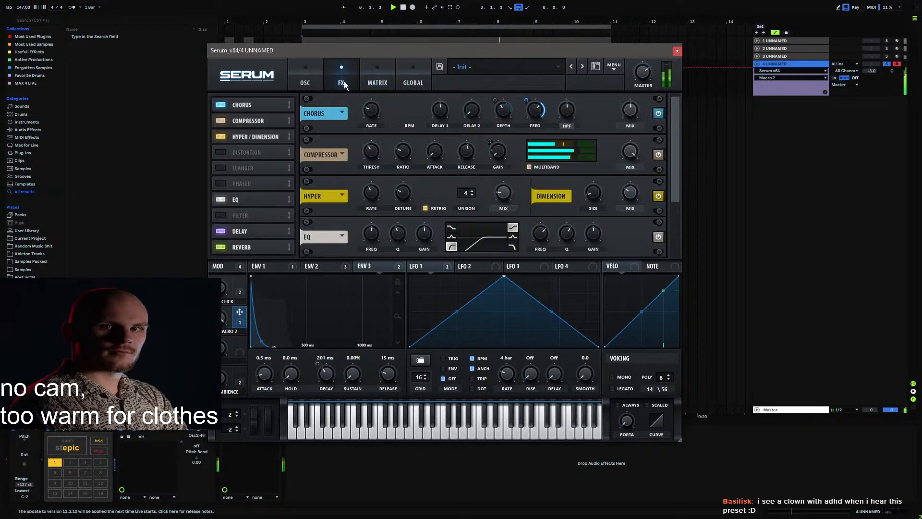
left_click(377, 82)
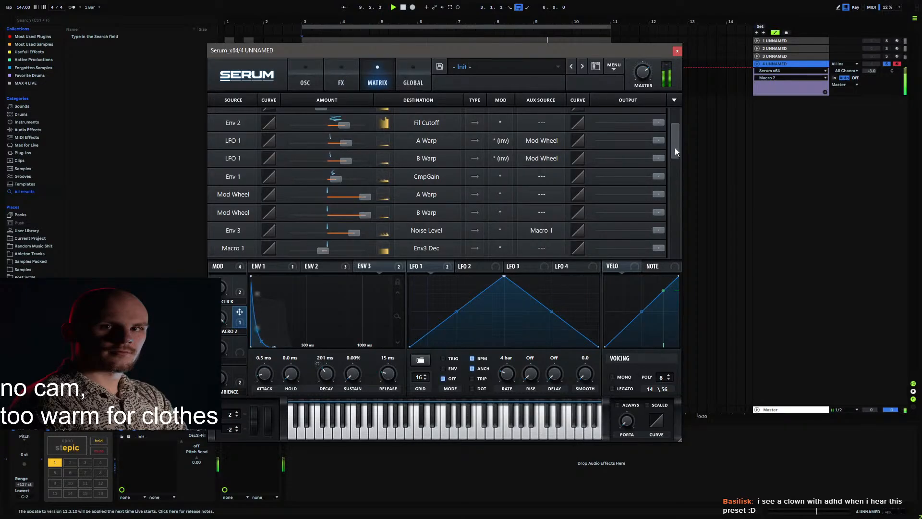
left_click_drag(676, 148, 672, 174)
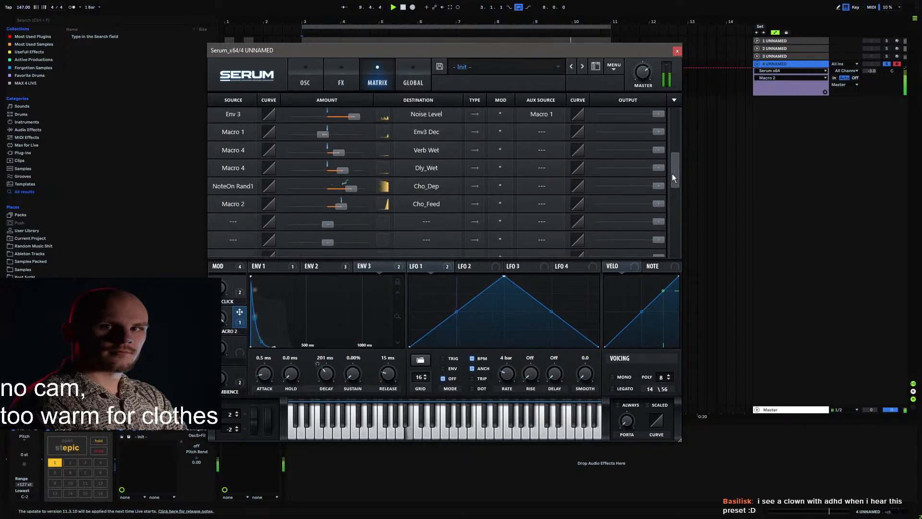
left_click(544, 186)
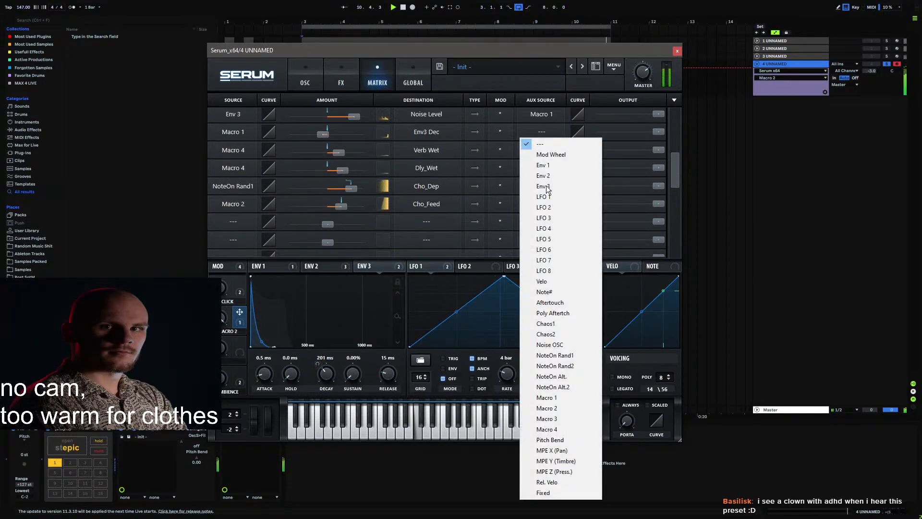
left_click(547, 408)
left_click_drag(223, 343, 245, 184)
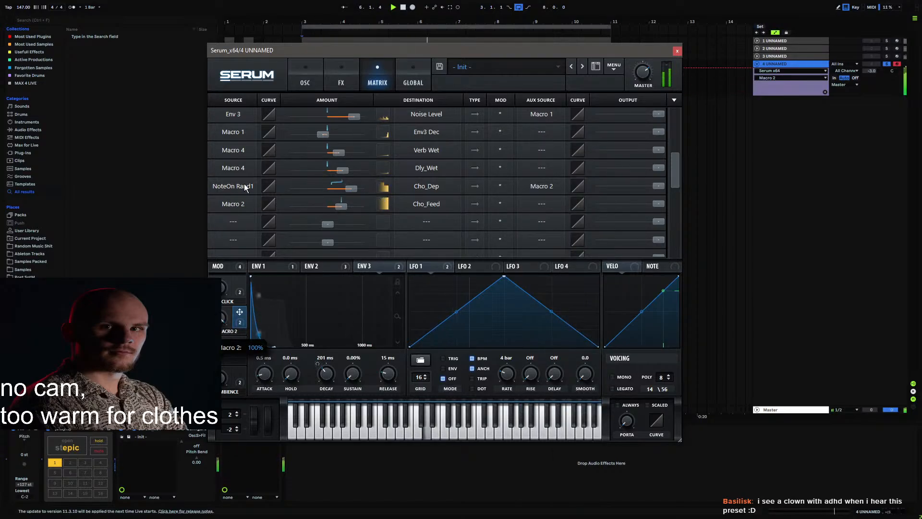
Step: Rename Macro 2 to "glitch" and stop playback
double_click(235, 331)
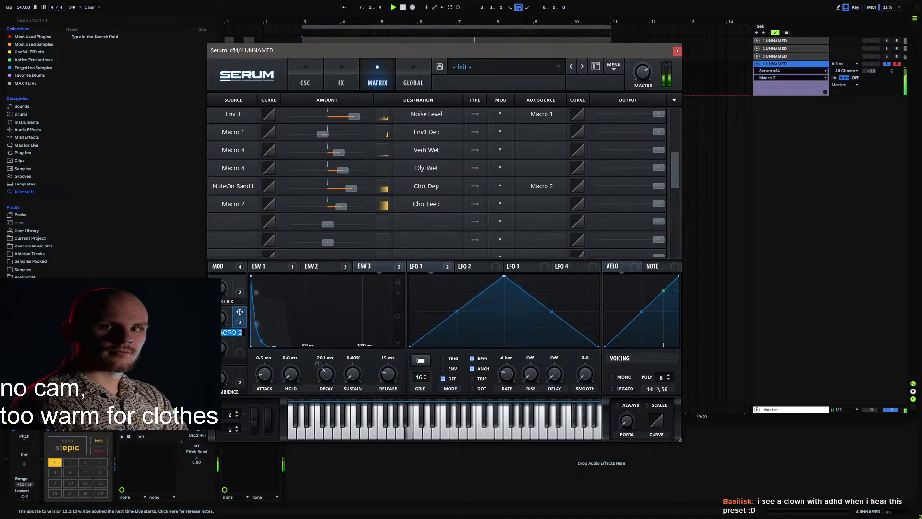
type("glitch")
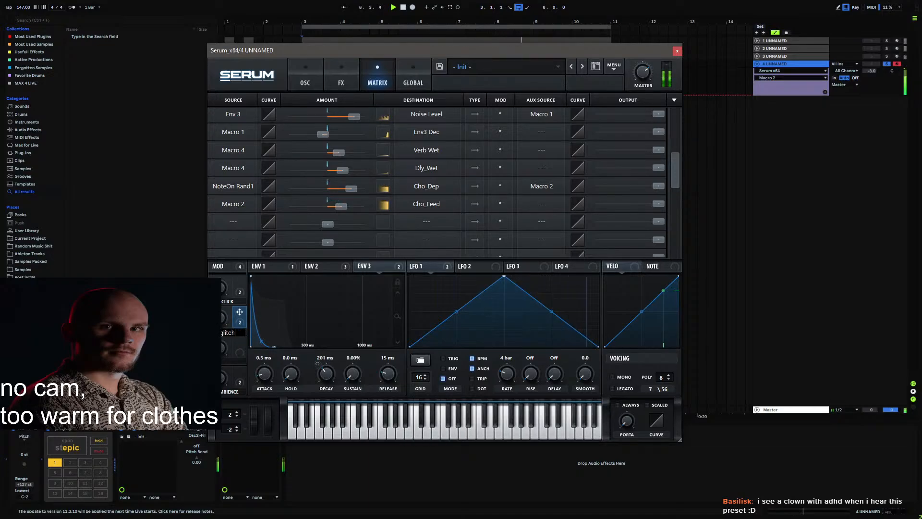
key("Return")
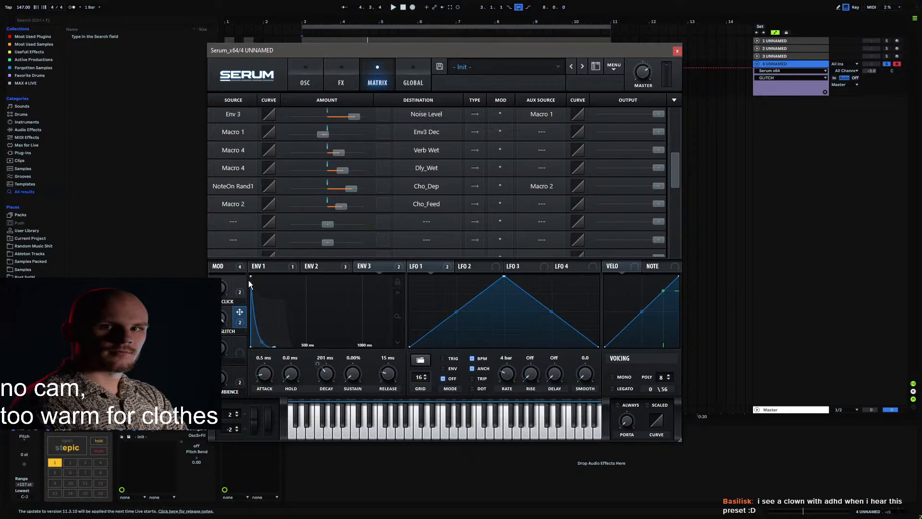
key("space")
Step: Open the Stepic sequencer, randomize the step pitches several times while listening, and lower step 1 to the root note
left_click(88, 440)
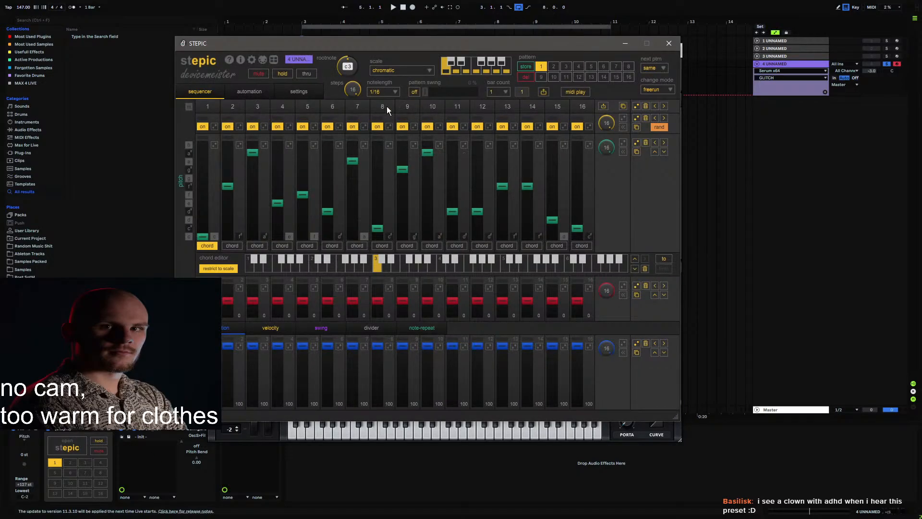
left_click(636, 142)
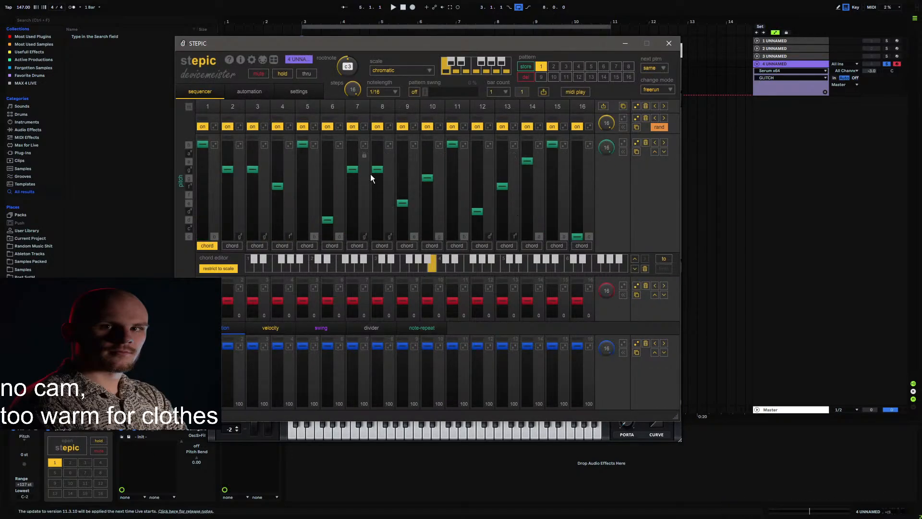
key("space")
left_click(637, 142)
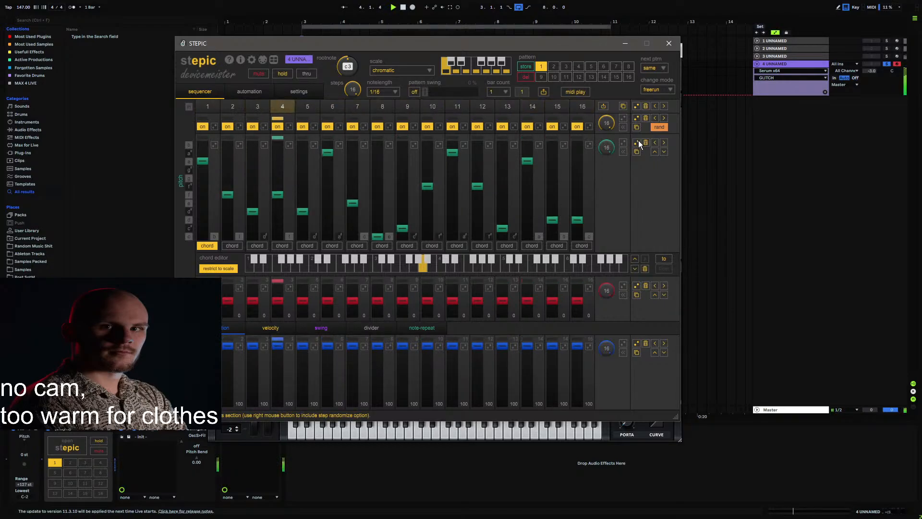
left_click(638, 143)
left_click(636, 143)
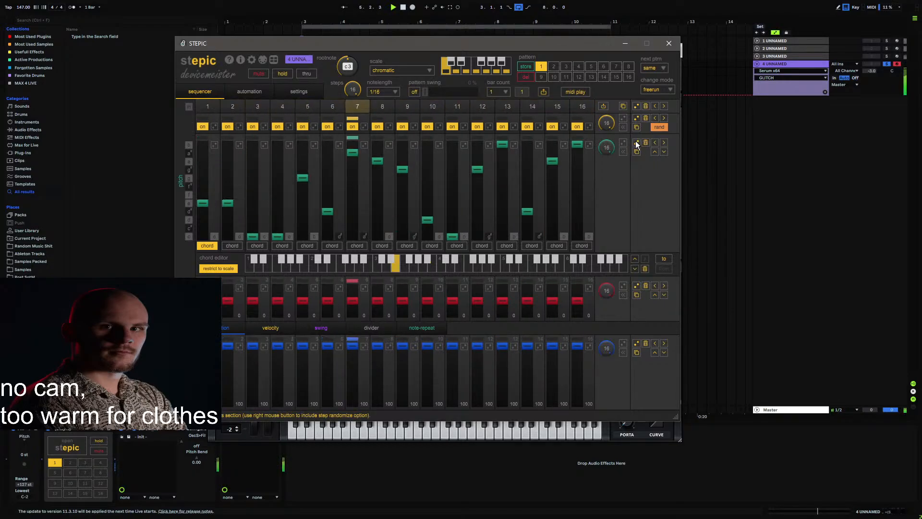
left_click_drag(203, 203, 201, 260)
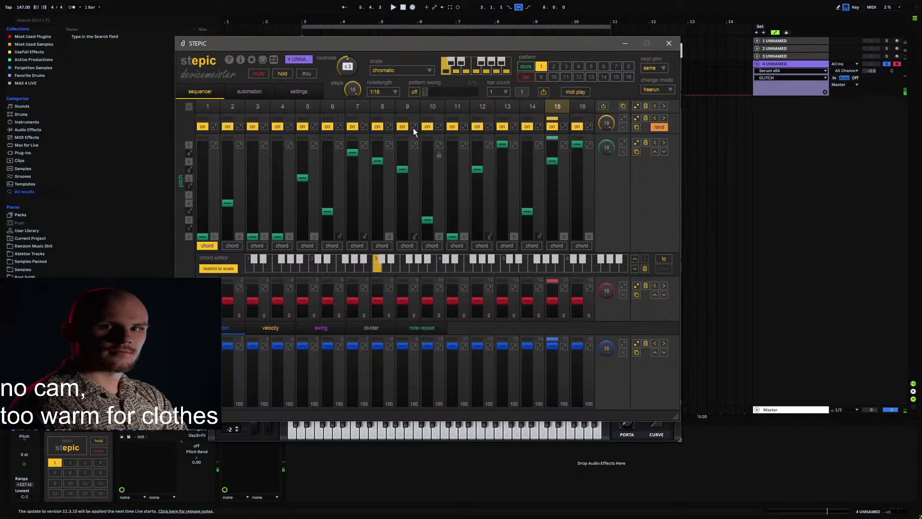
Step: Set the Stepic scale to phrygian, randomize the pitches again, lower step 1 to the root and raise step 2
left_click(404, 70)
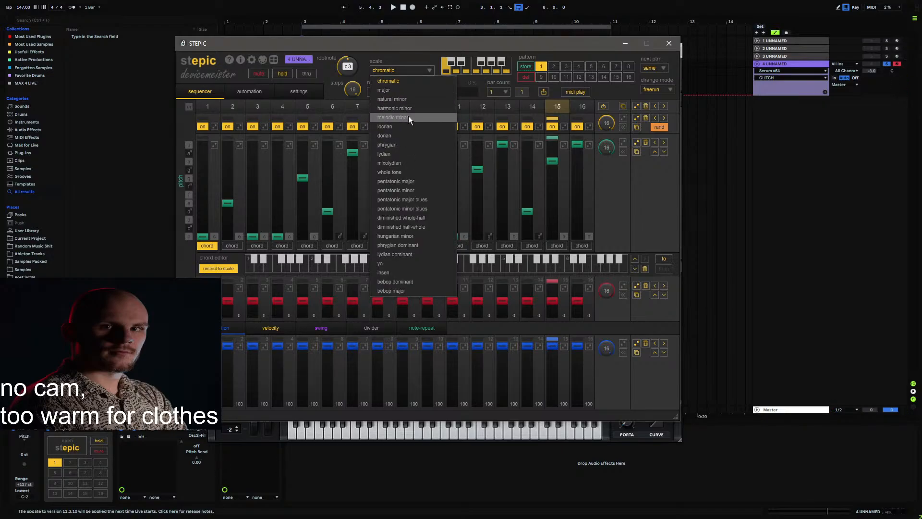
left_click(396, 145)
left_click(637, 143)
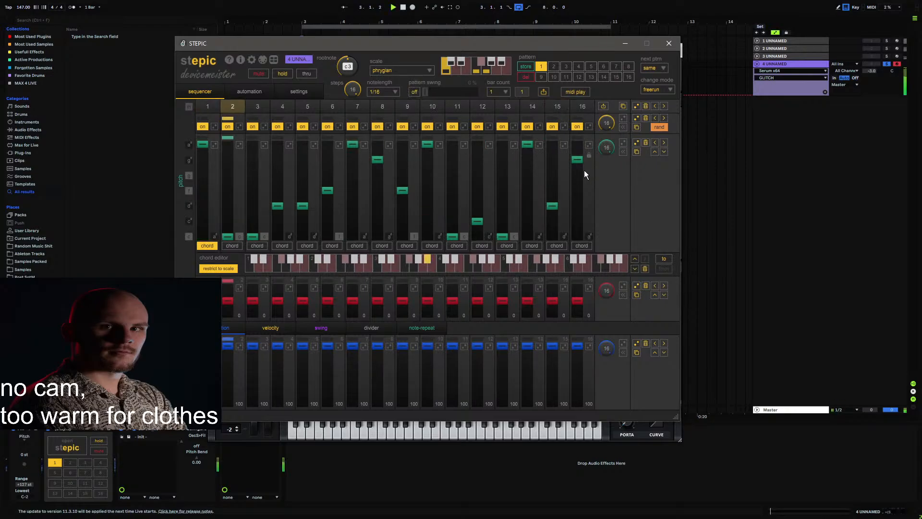
left_click_drag(202, 232, 241, 189)
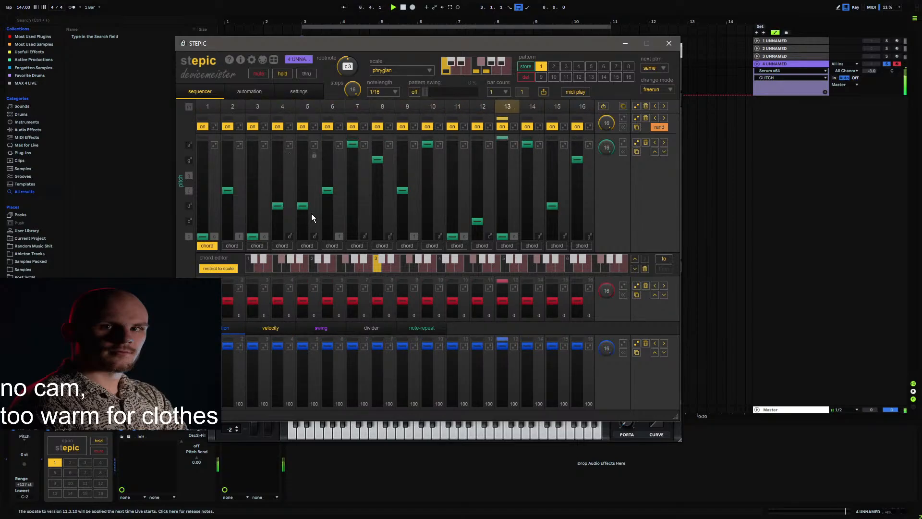
Step: Close the Stepic window and turn the GLITCH macro down
left_click(668, 43)
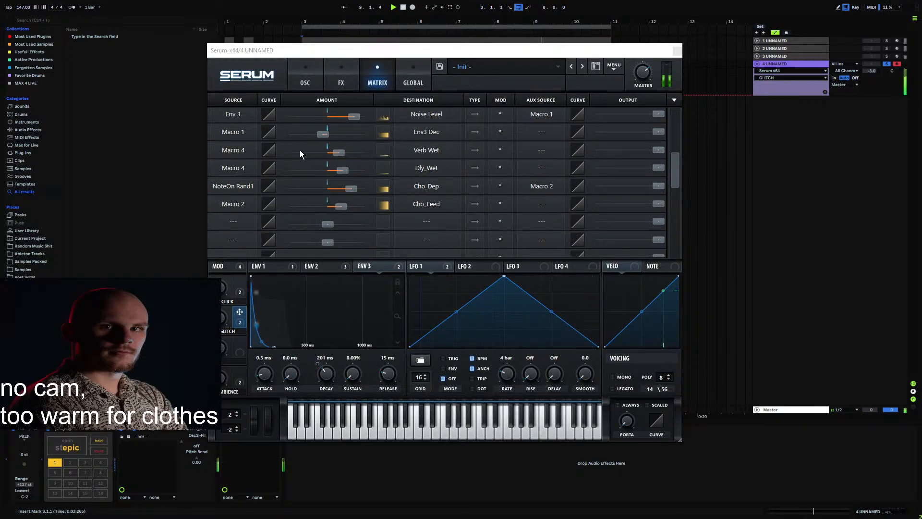
left_click_drag(226, 317, 210, 434)
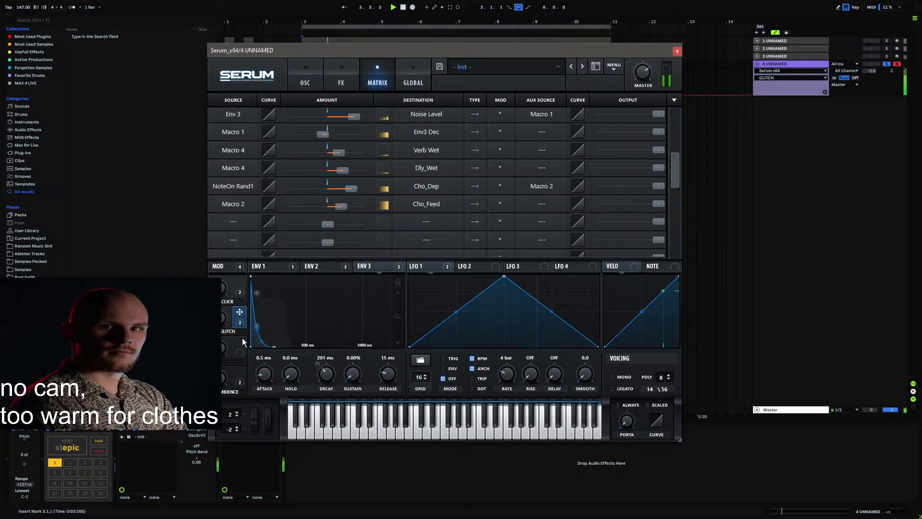
Step: Enable the Filter effect, place it directly after Hyper / Dimension, and set its type to Phs 24-
left_click(305, 80)
left_click(338, 83)
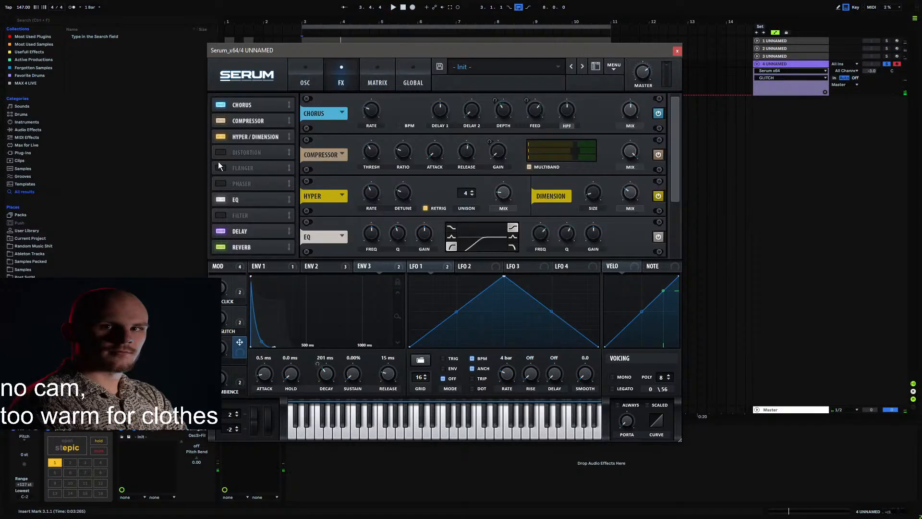
left_click(221, 214)
left_click_drag(221, 214, 247, 148)
left_click(402, 116)
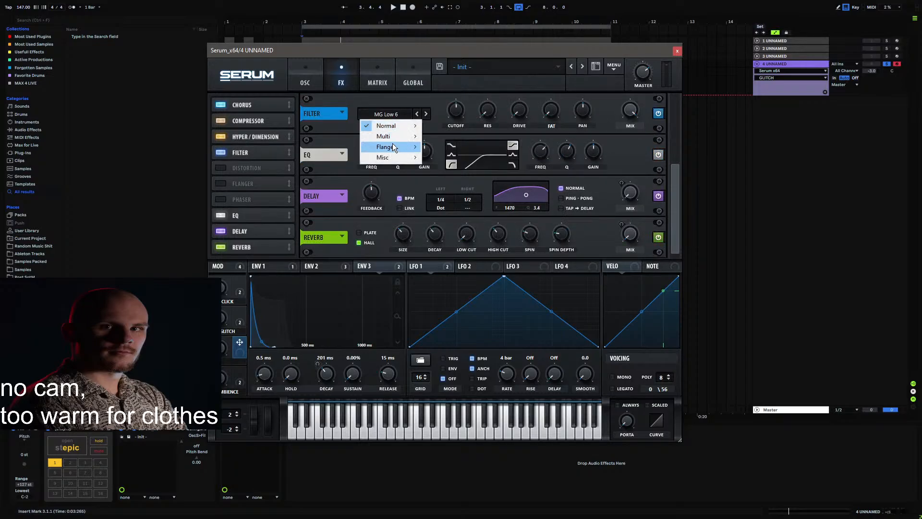
mouse_move(390, 147)
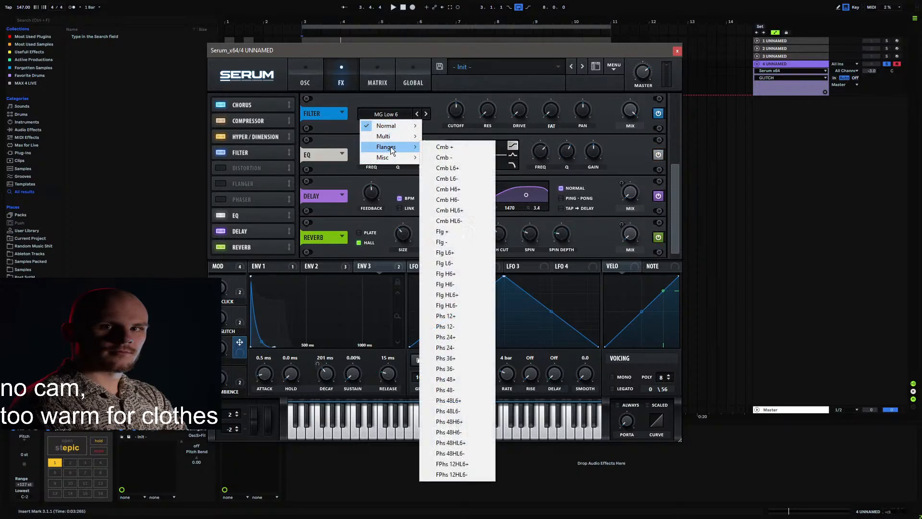
left_click(456, 347)
Step: Raise the effects Filter's resonance and sweep its cutoff during playback to 184 Hz
left_click_drag(525, 113, 498, 72)
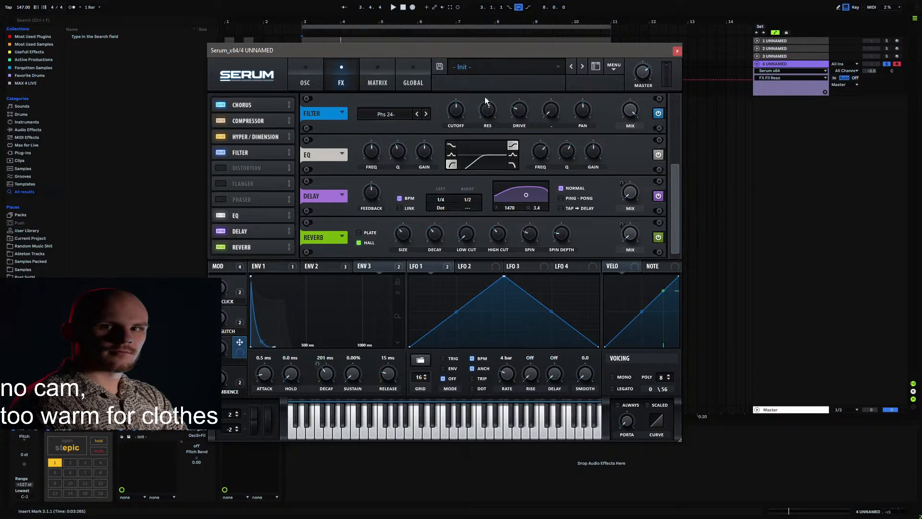
key("space")
mouse_move(456, 110)
left_mouse_down()
mouse_move(462, 88)
mouse_move(454, 134)
mouse_move(466, 84)
mouse_move(460, 100)
left_mouse_up()
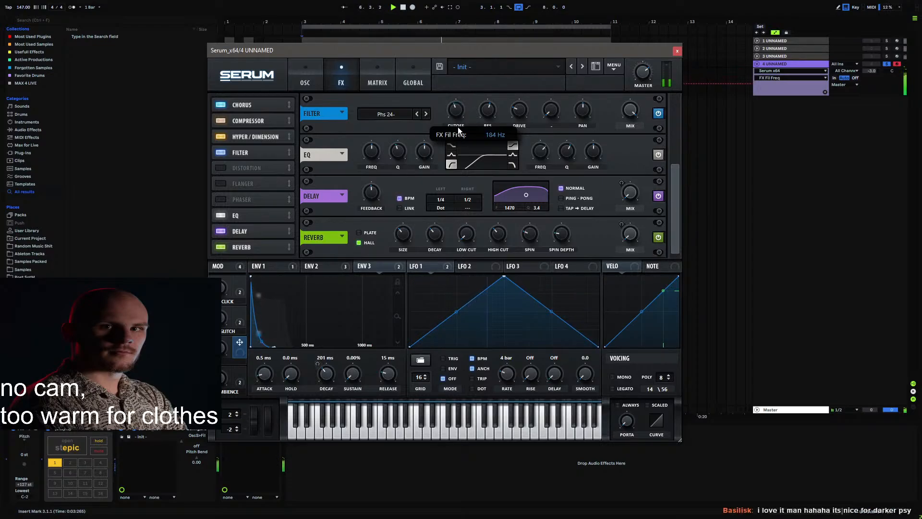
Step: Reshape LFO 2 into a V that dips at its midpoint and assign it to the effects Filter's cutoff, with playback running
left_click(483, 266)
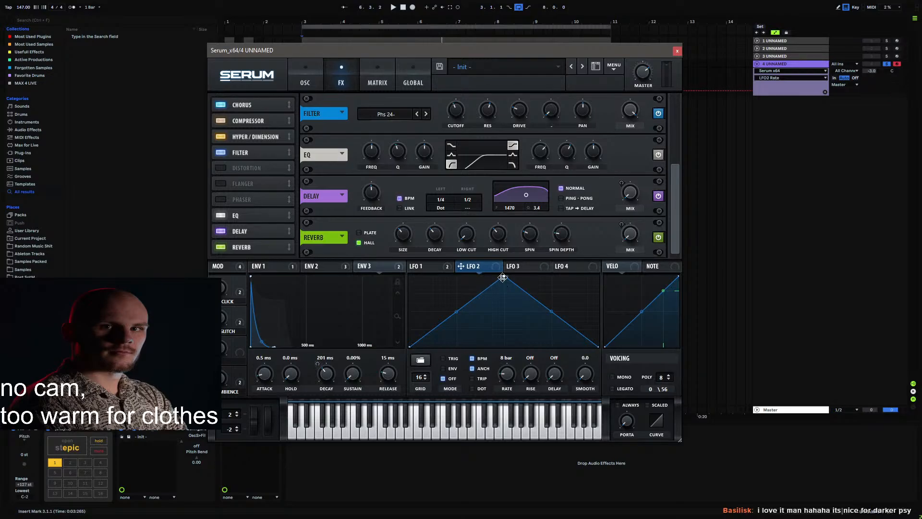
left_click_drag(503, 277, 504, 347)
left_click_drag(407, 347, 408, 276)
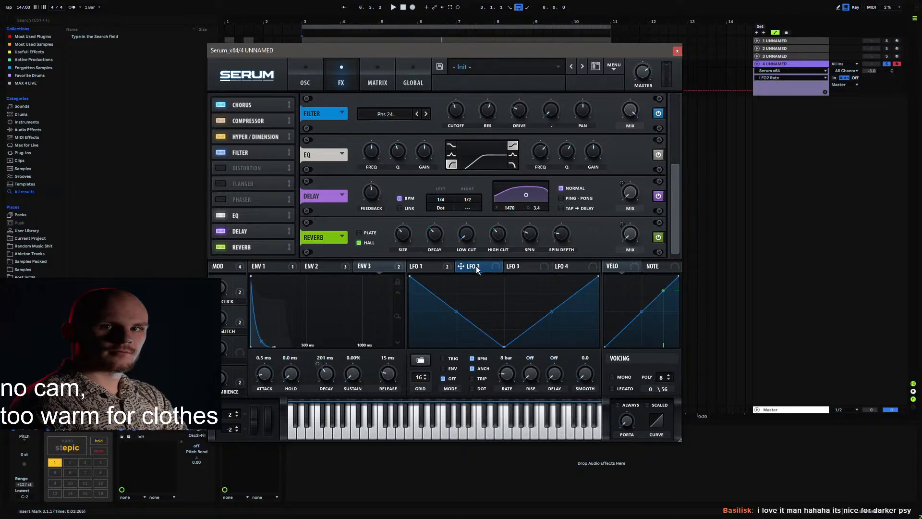
left_click_drag(455, 116, 449, 112)
key("space")
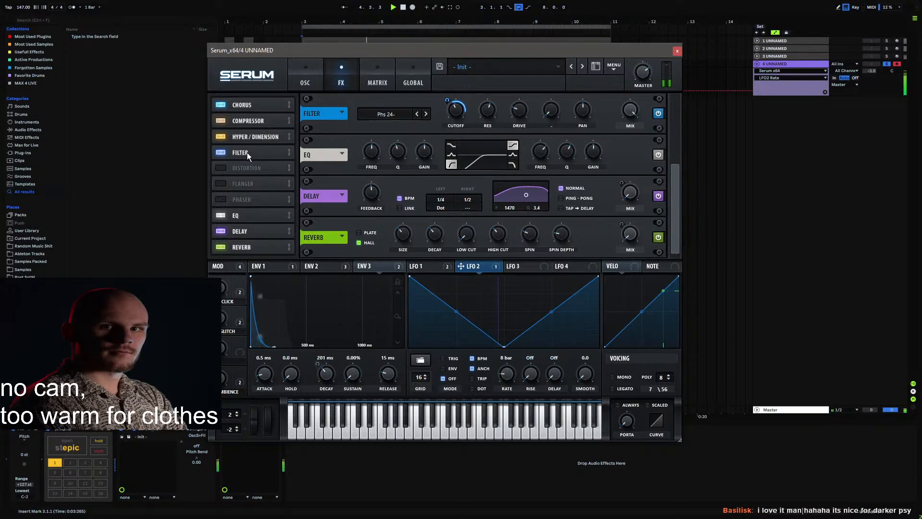
Step: Move the Filter effect to the start of the chain, enable Distortion and place it directly after the Filter
left_click_drag(246, 152, 249, 86)
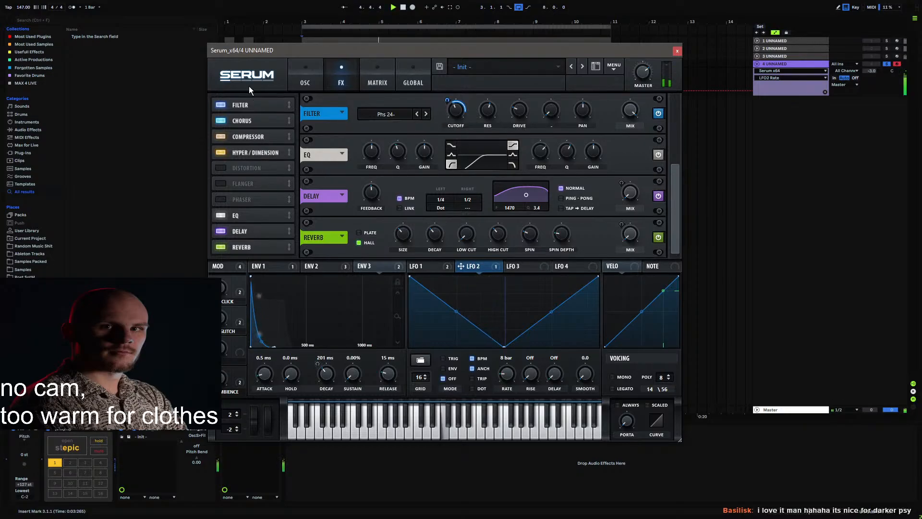
left_click(223, 168)
key("space")
left_click_drag(250, 169, 247, 112)
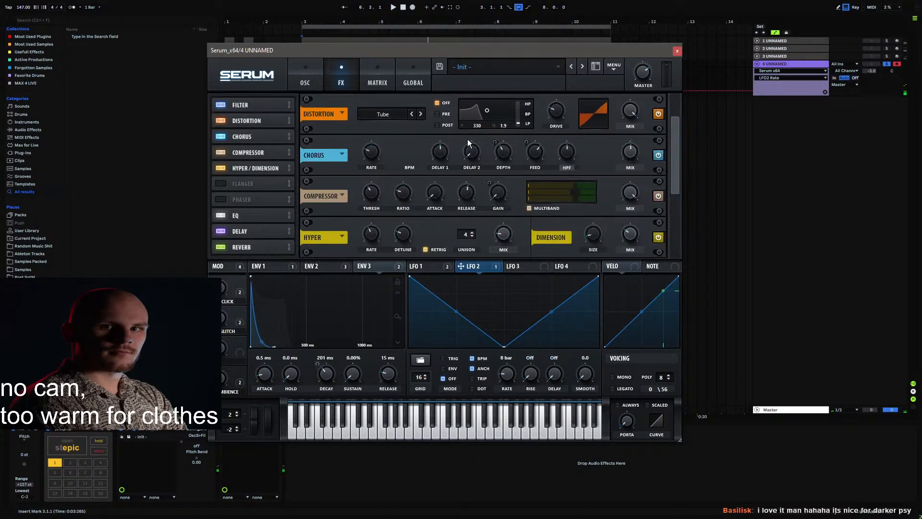
Step: Set the Distortion type to Zero-Square and turn its mix down during playback
left_click(389, 114)
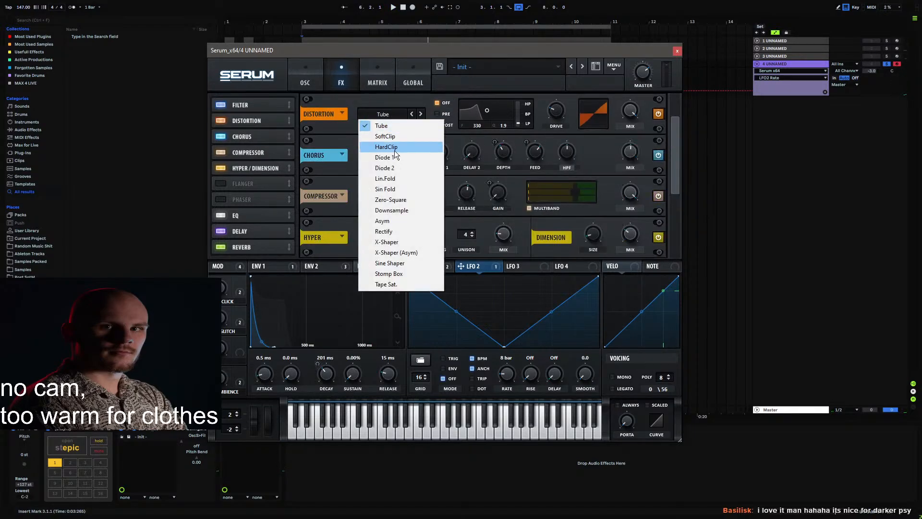
left_click(408, 199)
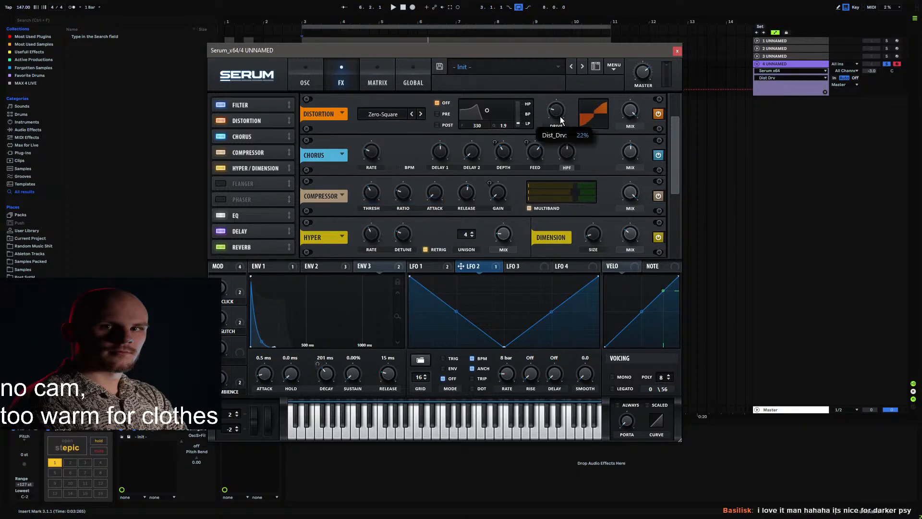
left_click_drag(631, 111, 618, 172)
key("space")
left_click_drag(630, 117, 604, 194)
Step: Assign Env 2 to the Distortion mix and adjust the modulation amount during playback
left_click_drag(370, 265, 604, 129)
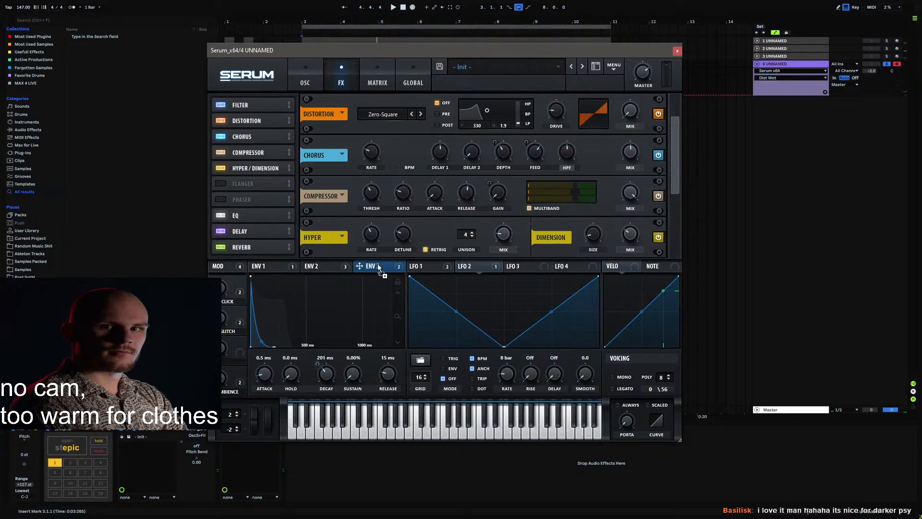
left_click(321, 262)
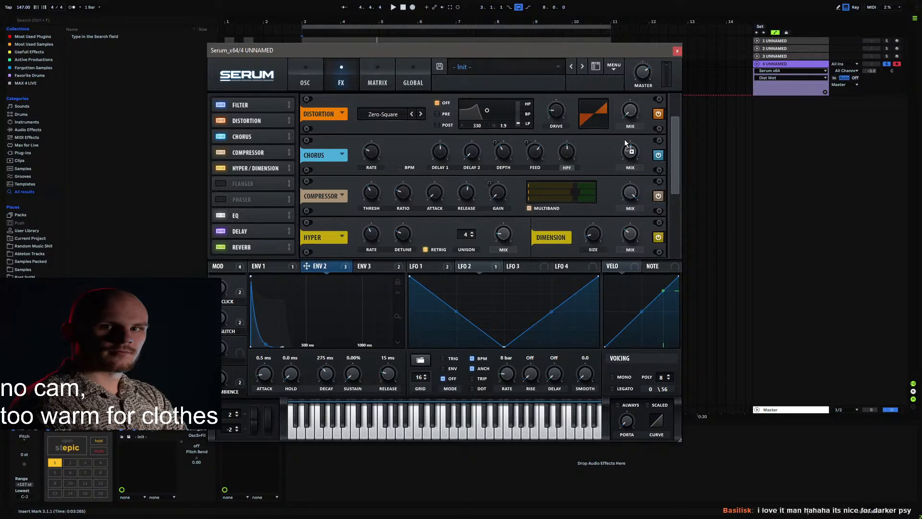
key("space")
left_click_drag(625, 102, 621, 123)
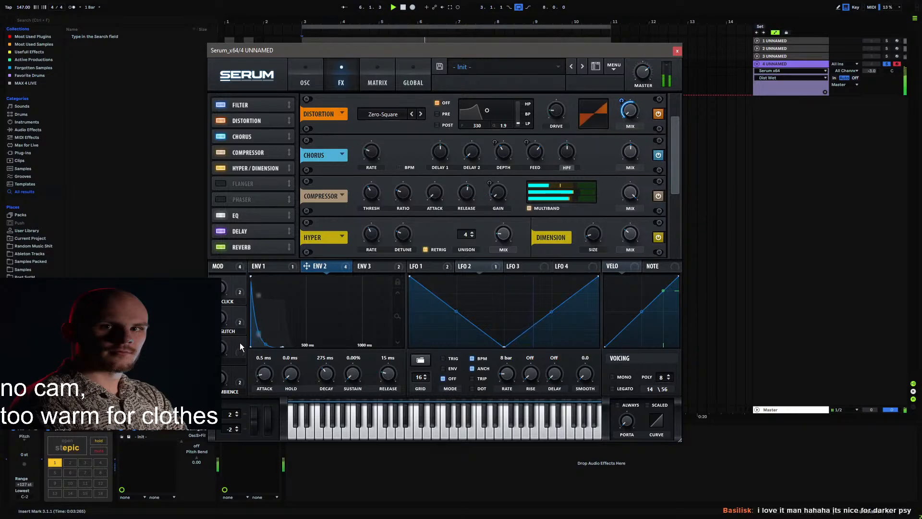
Step: Turn the effects Filter's mix down, assign macro 3, named PHASER, to that mix and raise the macro to 100% during playback
scroll(670, 178, "up", 1)
left_click(630, 110)
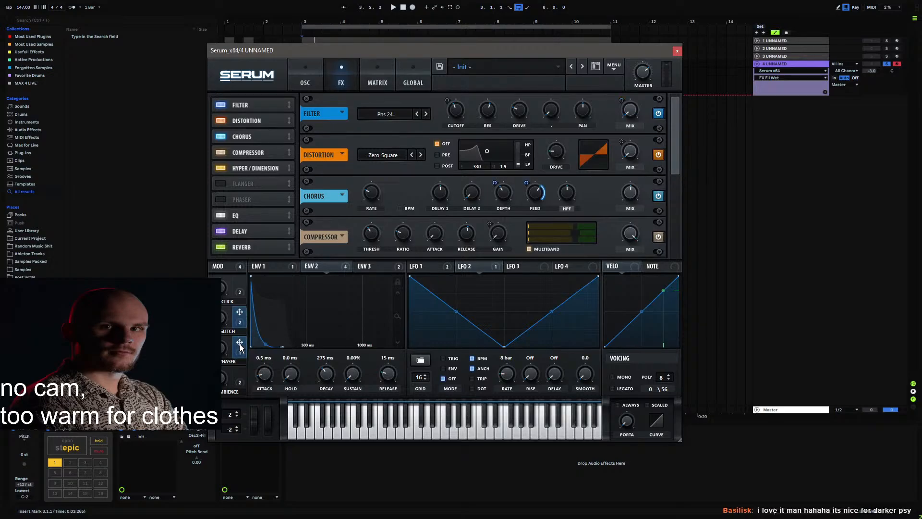
key("space")
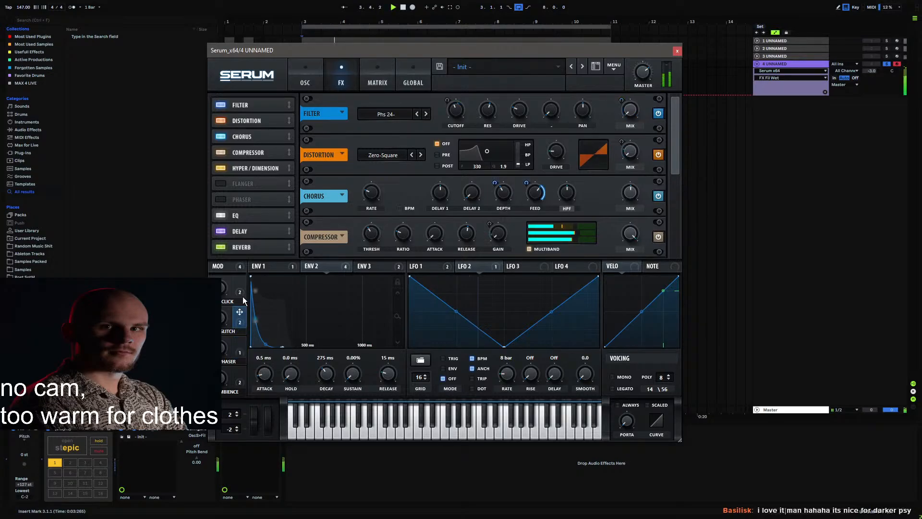
left_click_drag(219, 347, 261, 223)
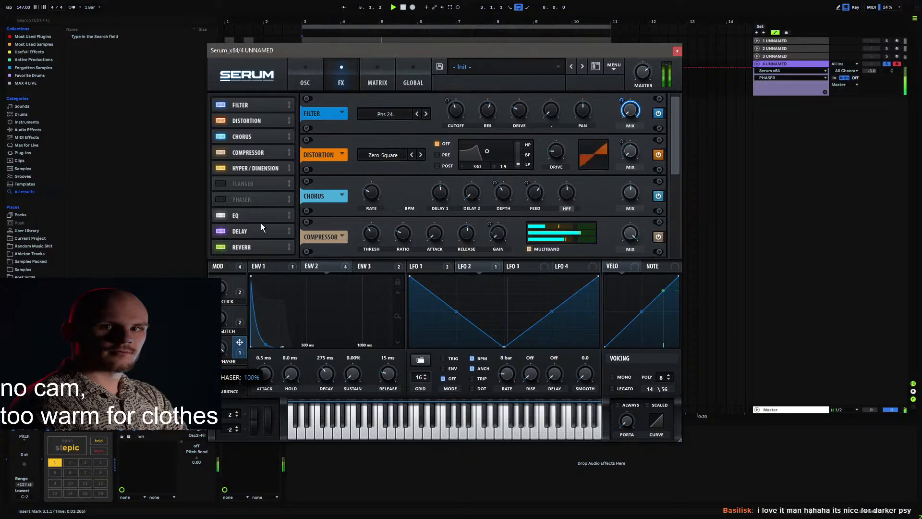
Step: Audition the GLITCH, CLICK and AMBIENCE macros raised together with PHASER, bring all four back down and stop playback
left_click_drag(250, 269, 253, 252)
left_click_drag(221, 316, 269, 172)
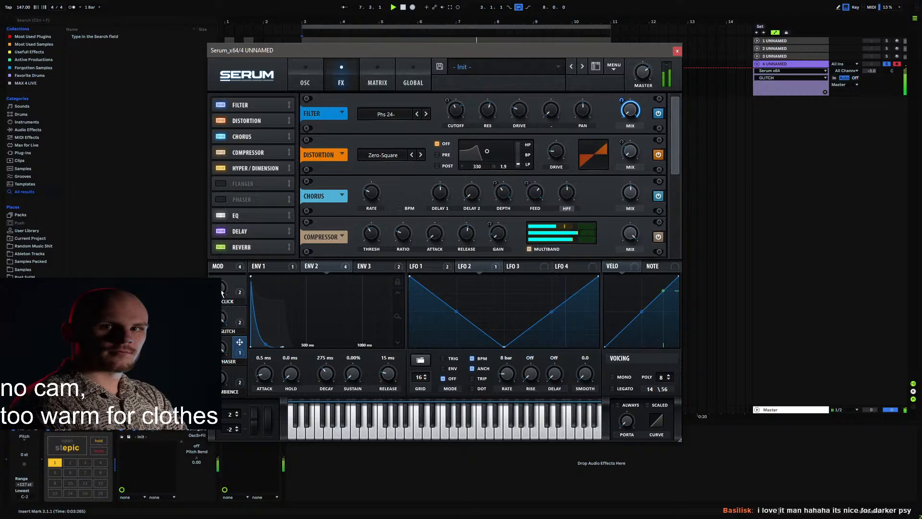
left_click_drag(220, 289, 269, 173)
left_click_drag(221, 376, 254, 269)
mouse_move(224, 346)
left_mouse_down()
mouse_move(228, 356)
mouse_move(222, 350)
left_mouse_up()
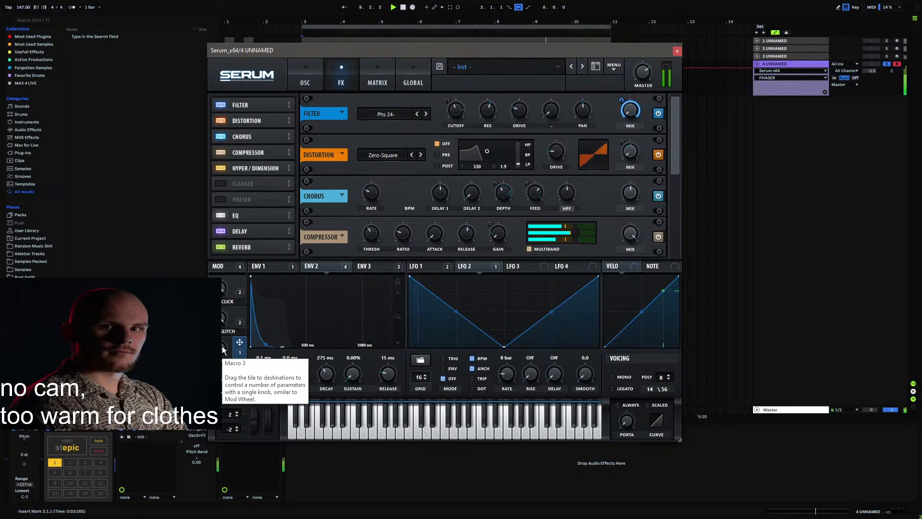
left_click_drag(224, 319, 217, 423)
left_click_drag(223, 289, 211, 507)
left_click(221, 380)
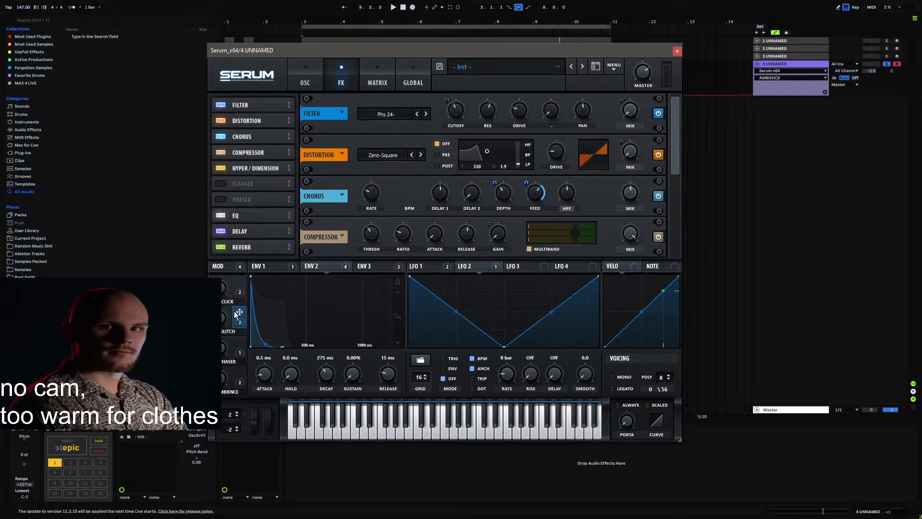
Step: Assign the GLITCH macro to the Chorus mix and set the NoteOn Rand1 to Cho_Dep modulation amount to 35
left_click_drag(240, 312, 624, 186)
key("space")
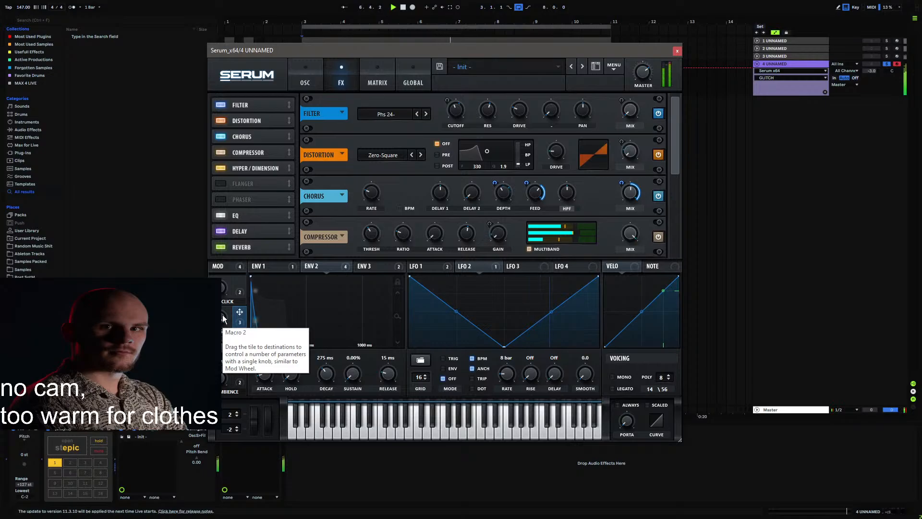
left_click(384, 83)
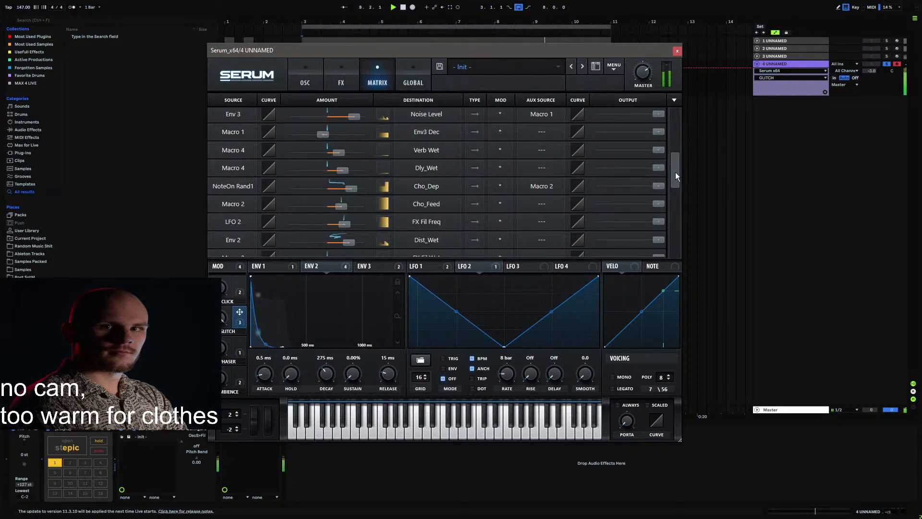
mouse_move(675, 172)
left_mouse_down()
mouse_move(672, 205)
mouse_move(673, 178)
left_mouse_up()
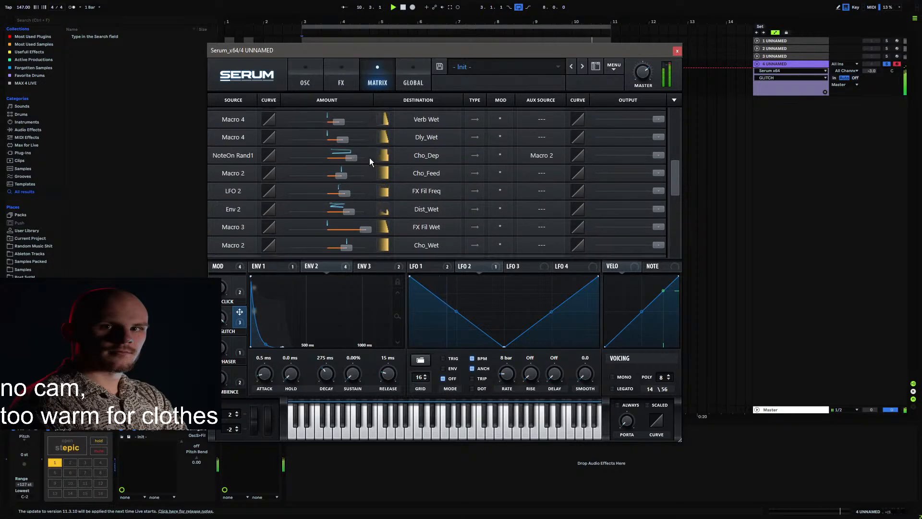
left_click(347, 157)
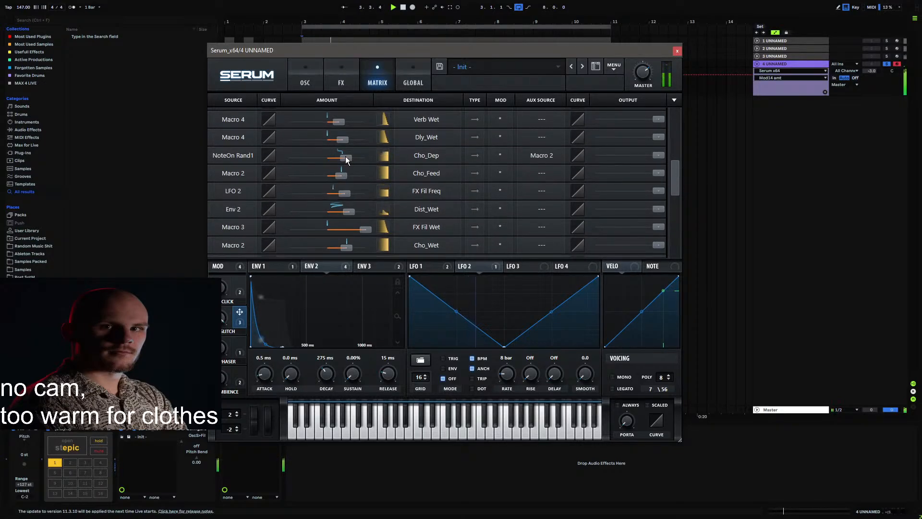
left_click_drag(345, 155, 341, 158)
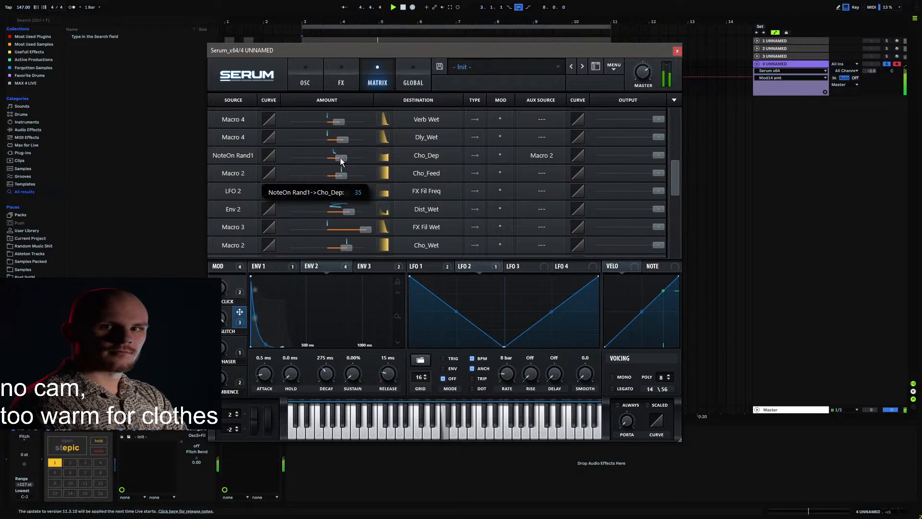
Step: Sweep the GLITCH macro down to 0% and back up to hear its effect, and stop playback
left_click_drag(226, 318, 202, 448)
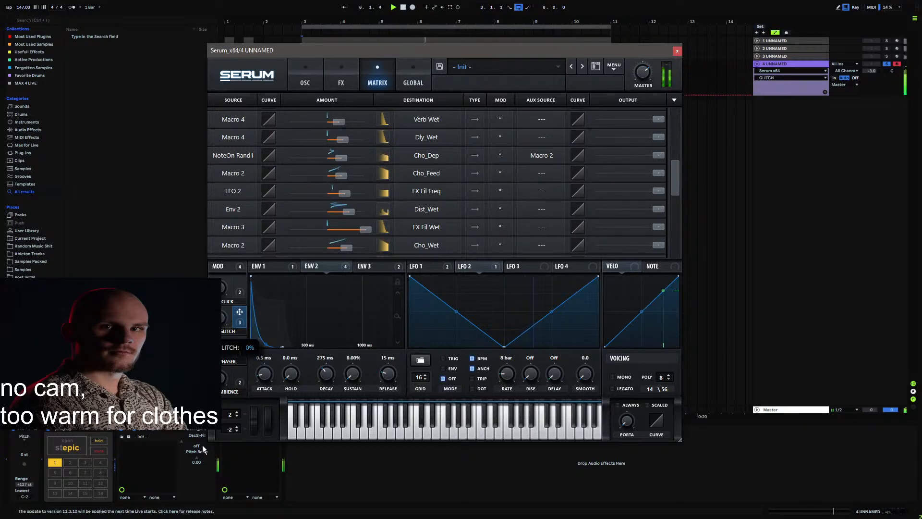
left_click_drag(231, 334, 247, 192)
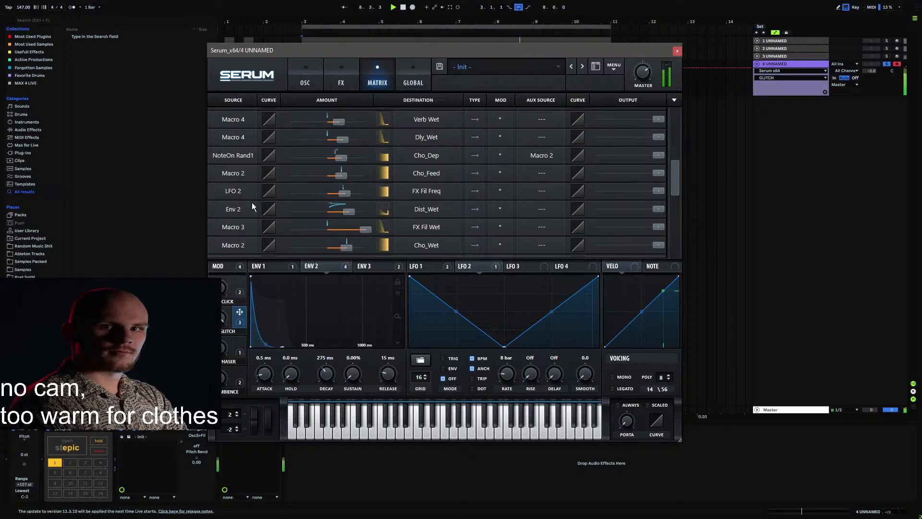
key("space")
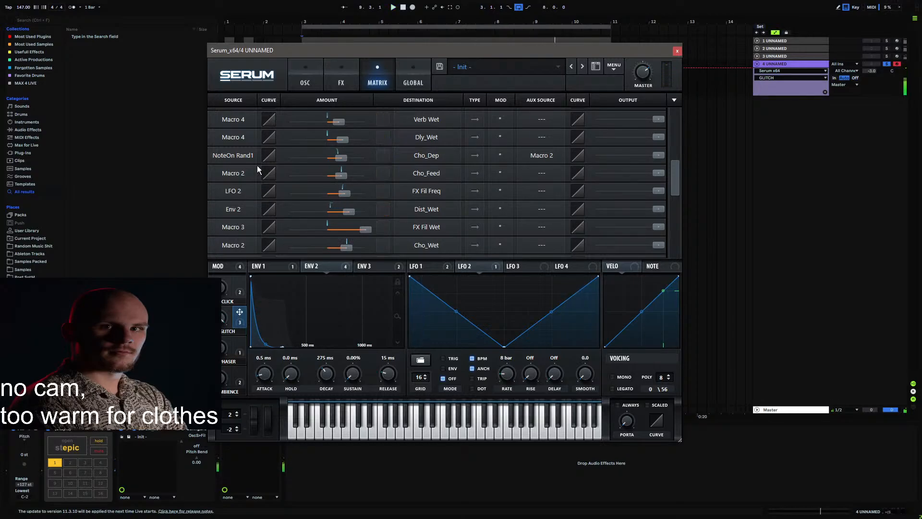
Step: Review the oscillator page and the global settings, and open the Serum manual
left_click(306, 80)
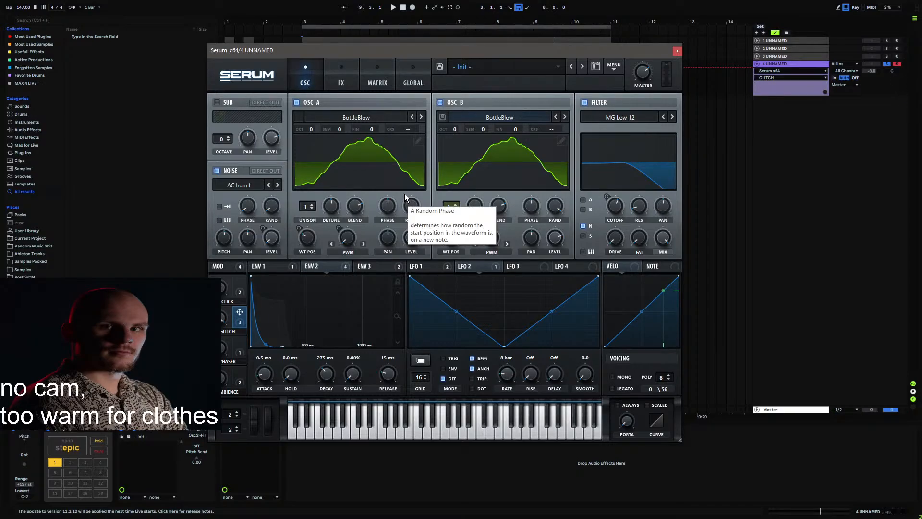
left_click(405, 81)
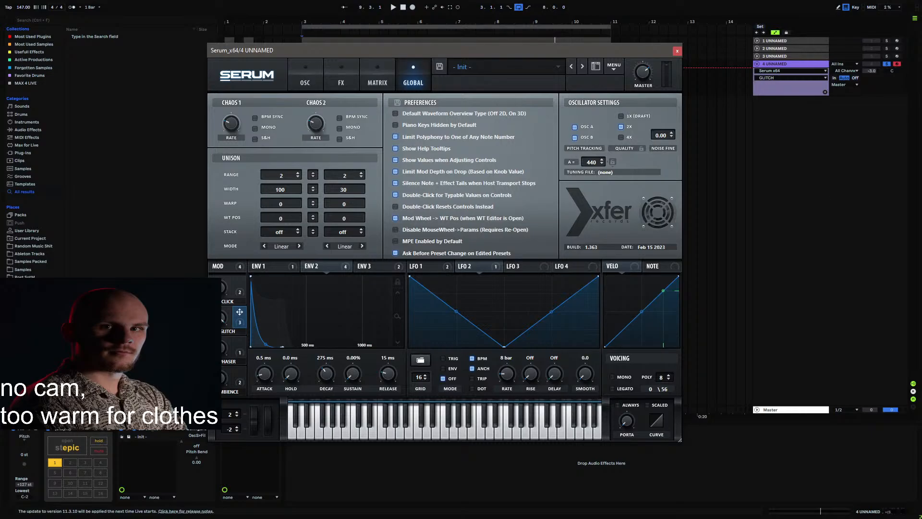
left_click(611, 65)
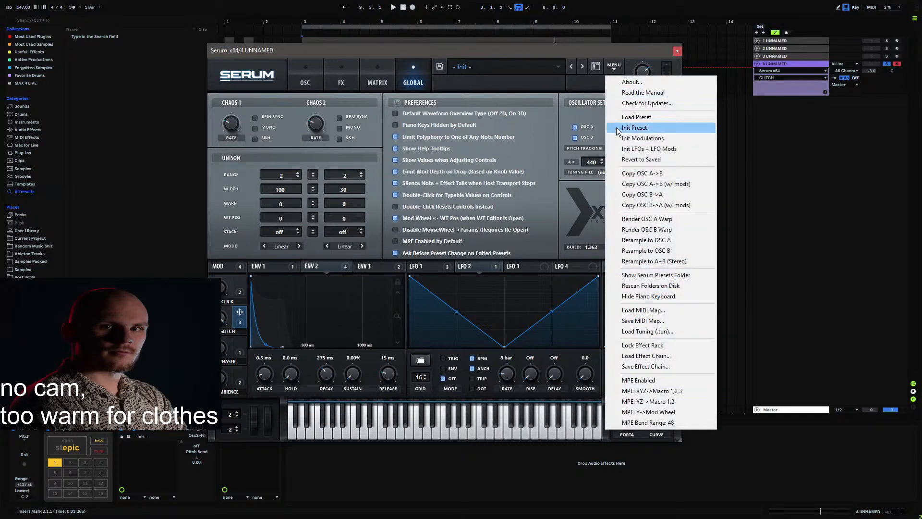
left_click(666, 94)
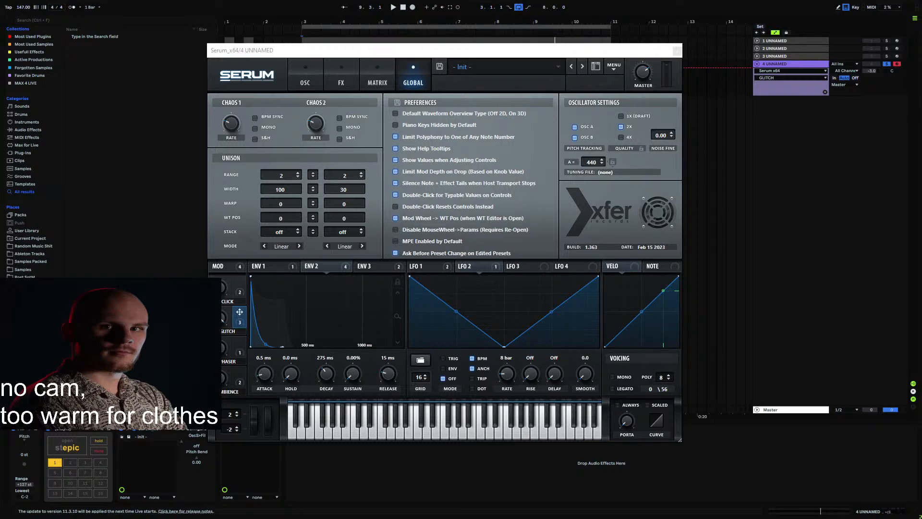
Step: Change the modulation source of the Cho_Dep row from NoteOn Rand1 to Chaos1 and start playback
left_click_drag(451, 46, 430, 44)
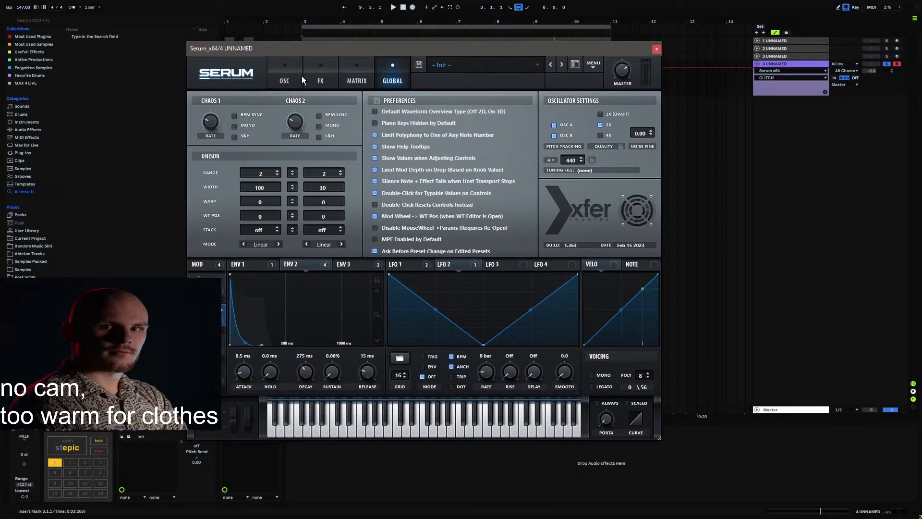
left_click(301, 78)
left_click(354, 78)
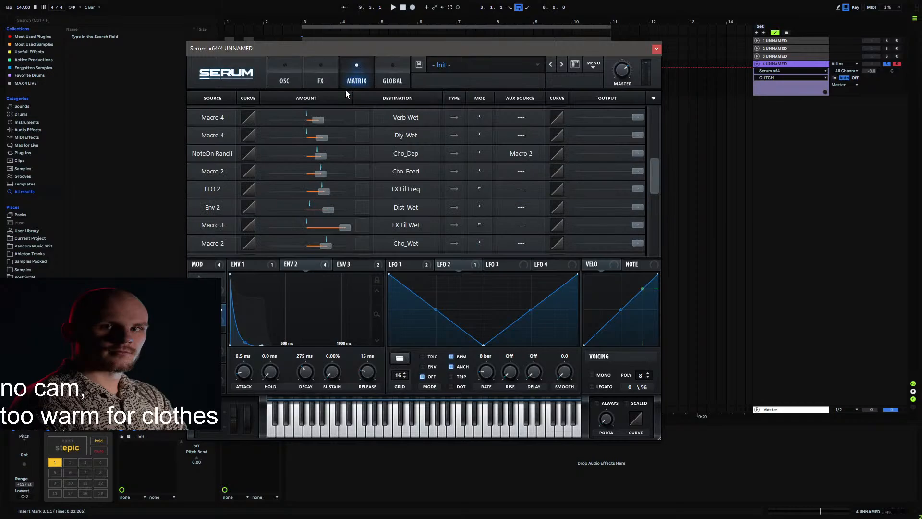
left_click(219, 154)
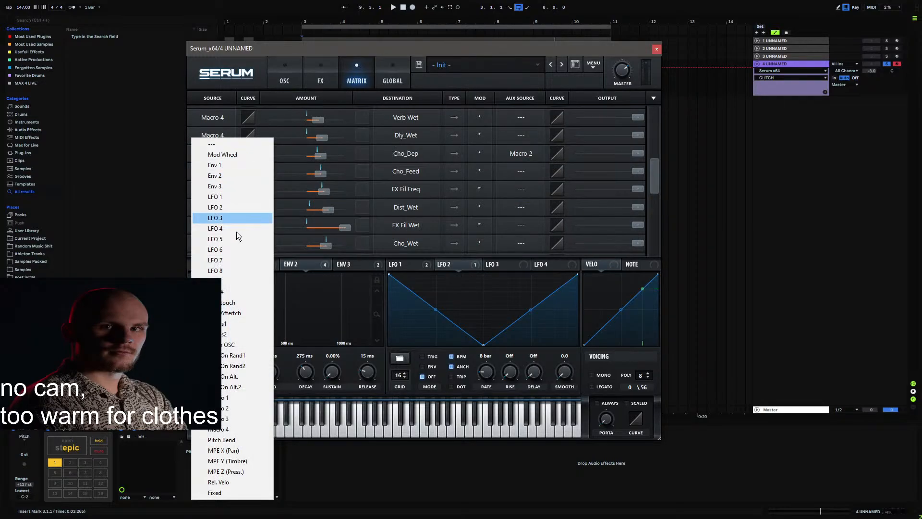
left_click(225, 323)
key("space")
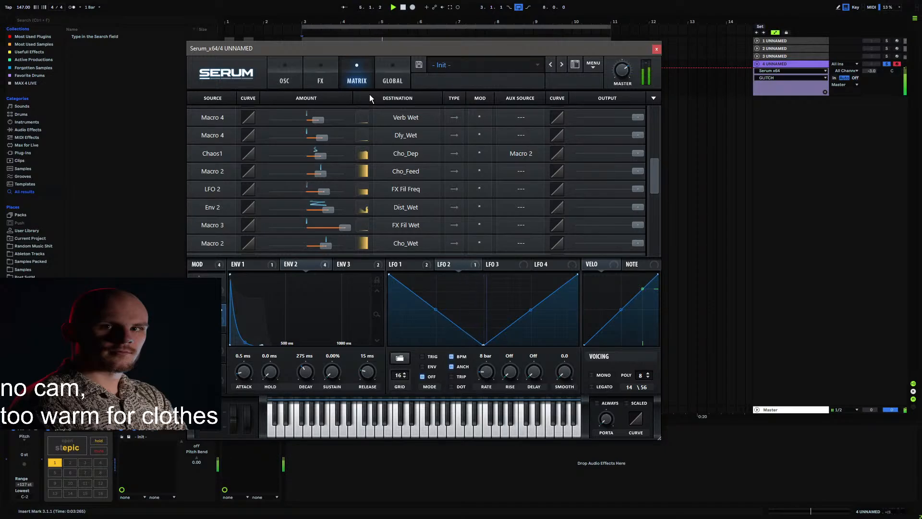
Step: Adjust the Chaos 1 rate while listening, return to the modulation matrix and stop playback
left_click(392, 80)
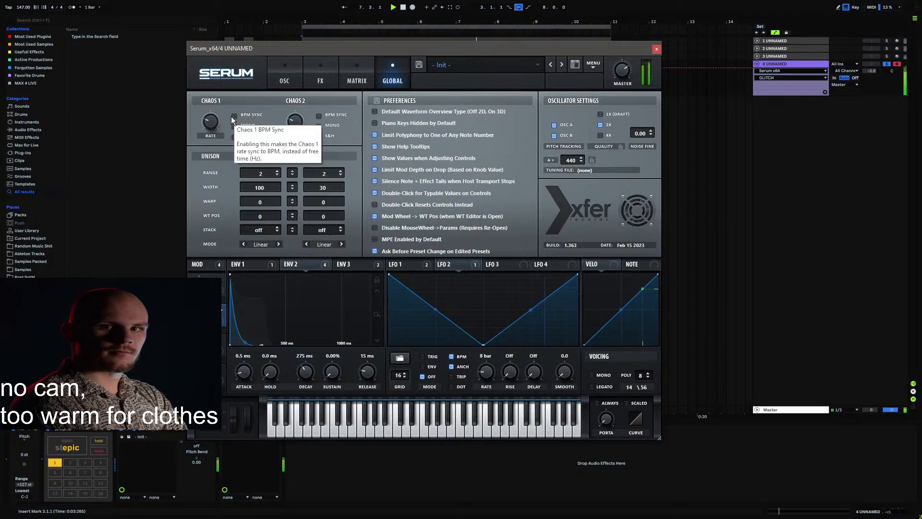
left_click(355, 80)
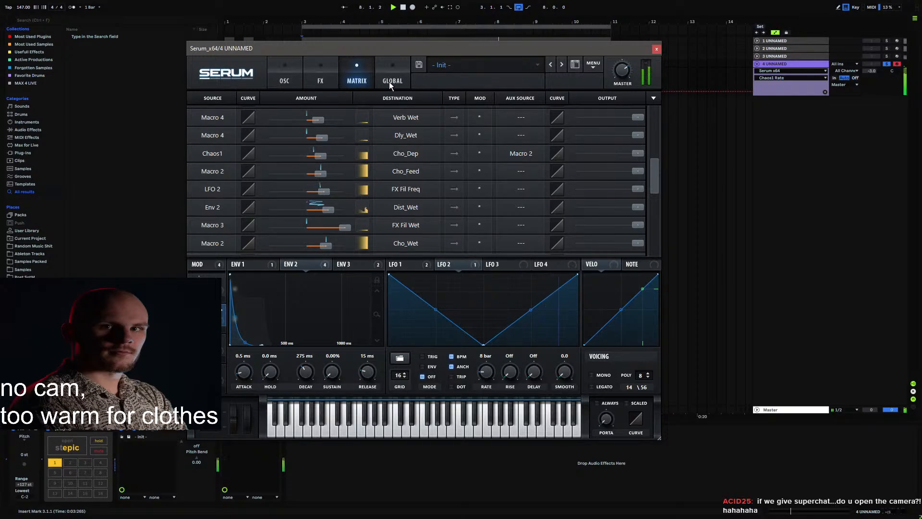
key("space")
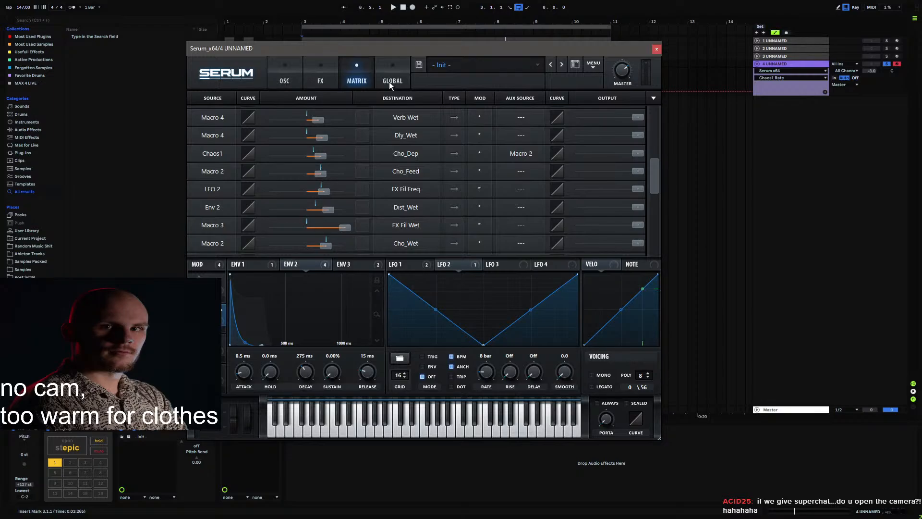
Step: Audition the patch briefly on the effects page with the chorus in view, and stop playback
left_click(320, 77)
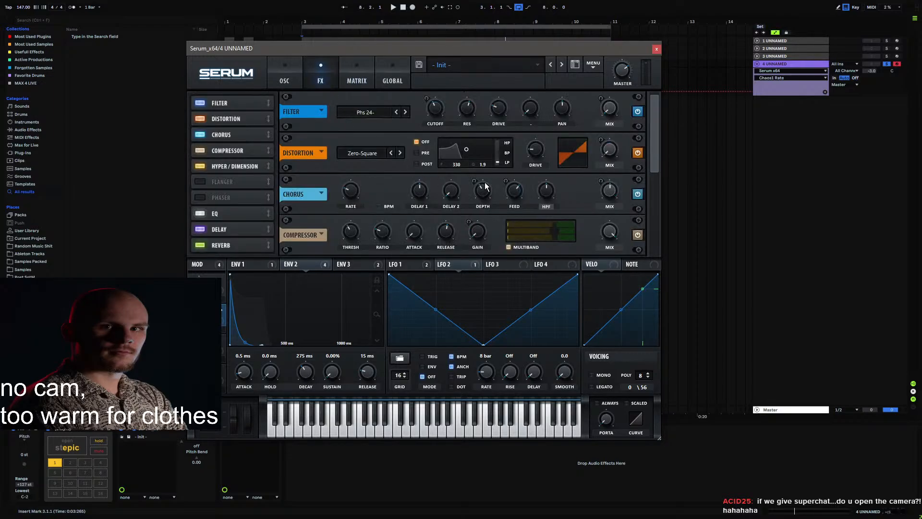
key("space")
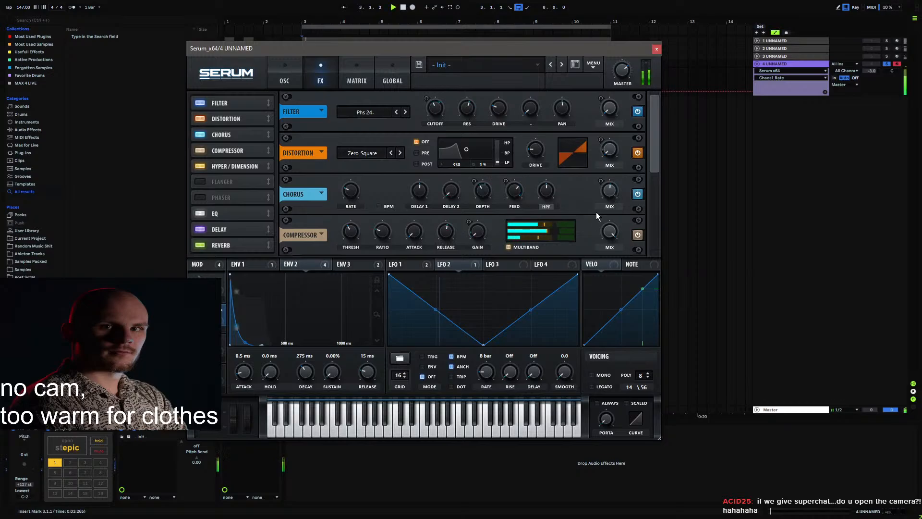
key("space")
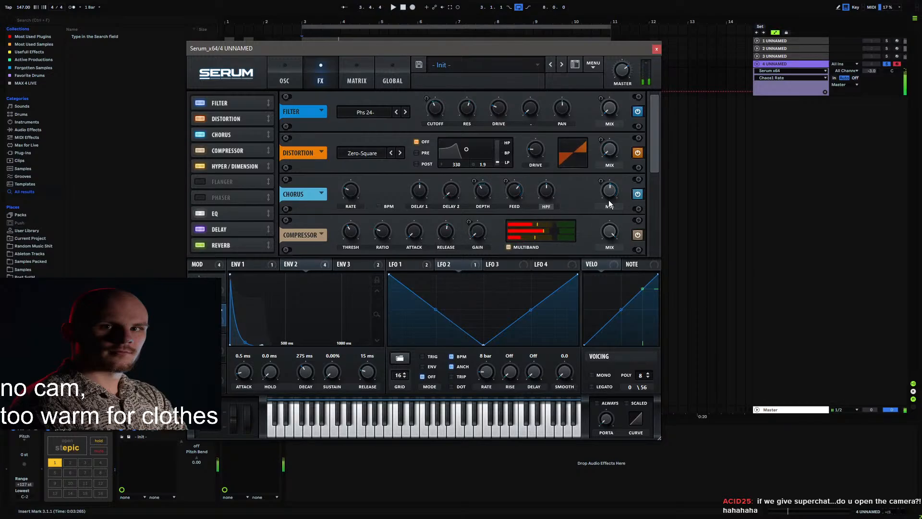
Step: Reshape LFO 3 into a straight falling ramp from full level at the start to zero near the end of the cycle
left_click(497, 265)
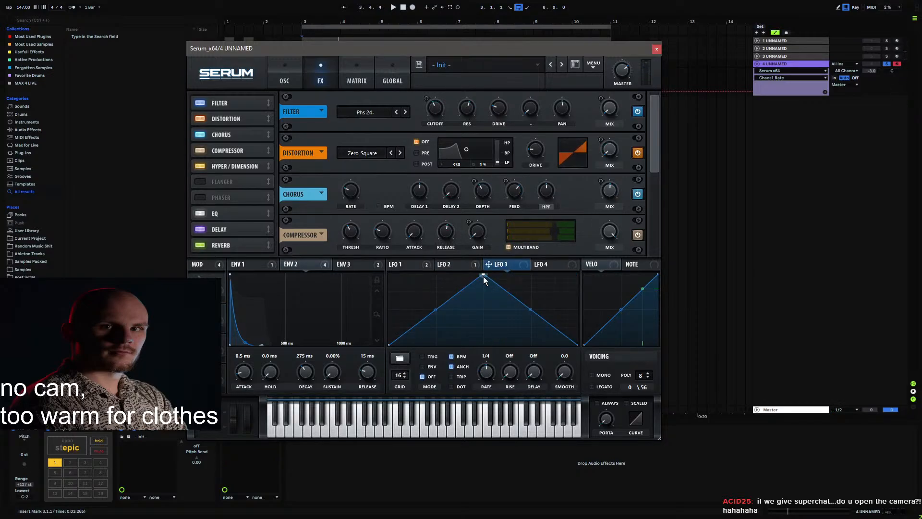
left_click_drag(483, 276, 483, 344)
left_click_drag(389, 344, 393, 278)
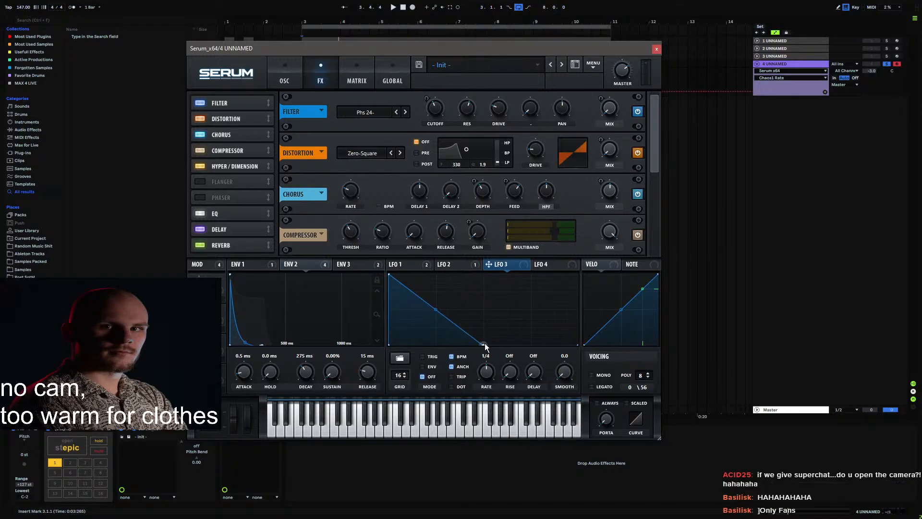
left_click_drag(483, 344, 565, 360)
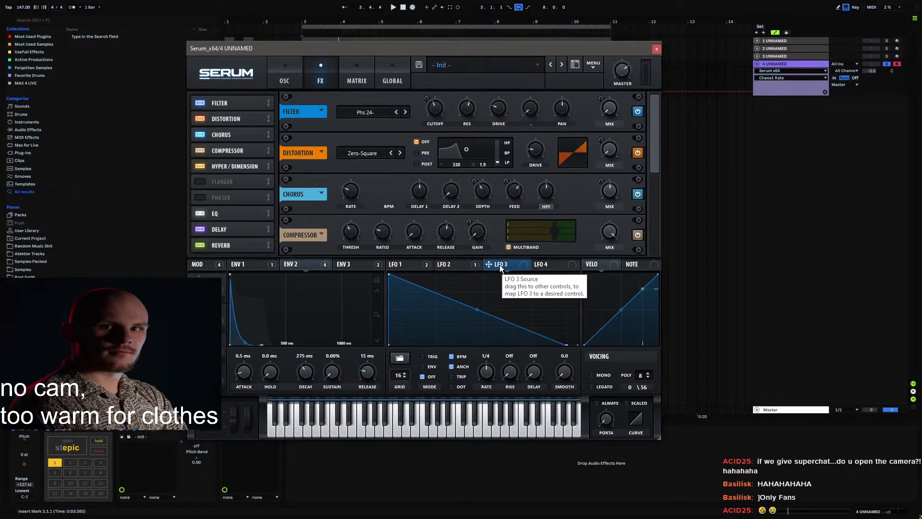
Step: Assign LFO 3 as the auxiliary source of the Macro 2 to Cho_Wet row in the modulation matrix
left_click(382, 82)
left_click(357, 79)
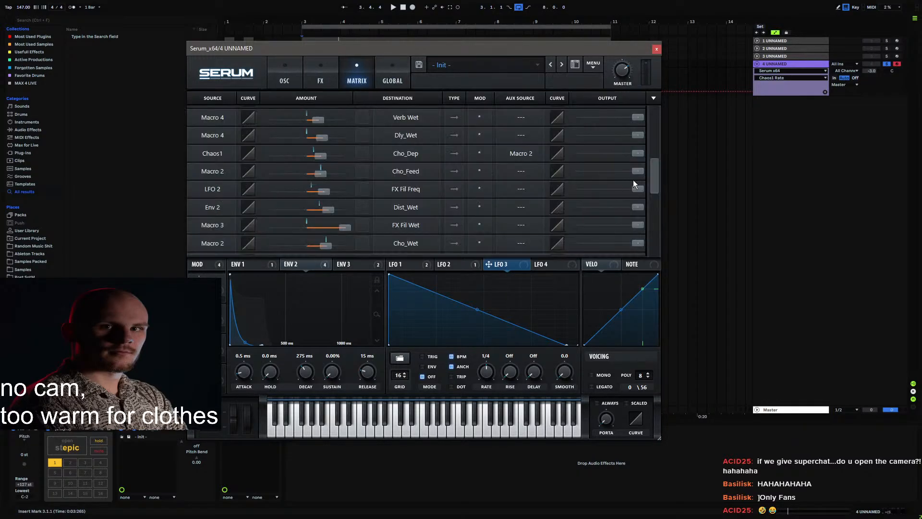
scroll(656, 187, "down", 3)
scroll(655, 187, "up", 1)
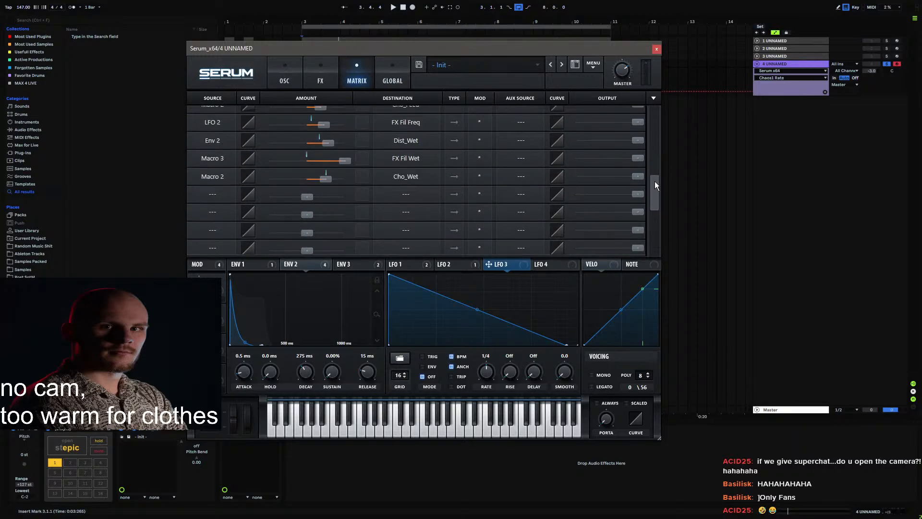
scroll(655, 180, "up", 1)
left_click(525, 189)
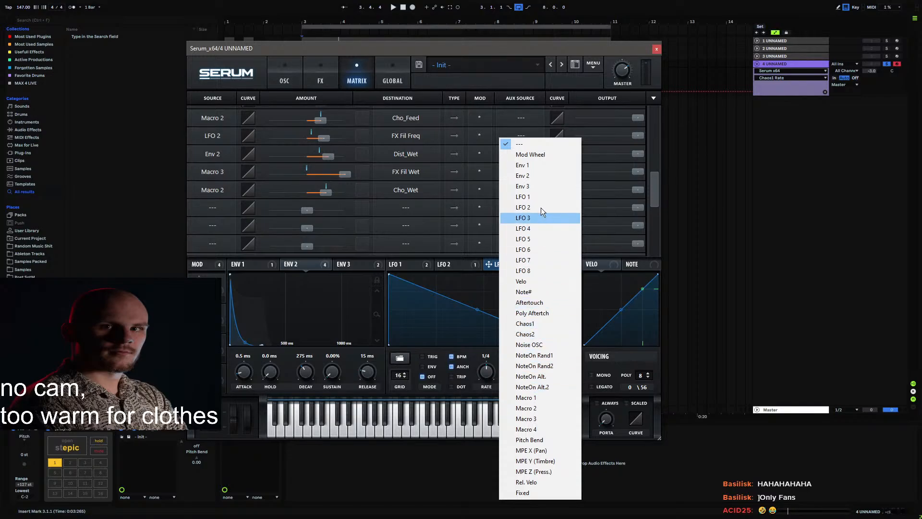
left_click(571, 217)
Step: Start playback, set the LFO 3 rate to 1/16 and bend its ramp into a steep concave decay
key("space")
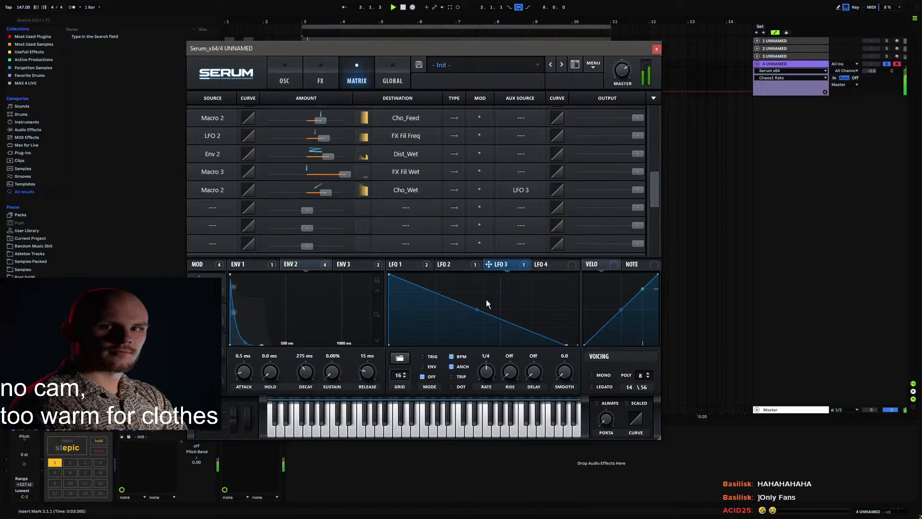
left_click_drag(493, 377, 500, 362)
left_click_drag(477, 309, 486, 336)
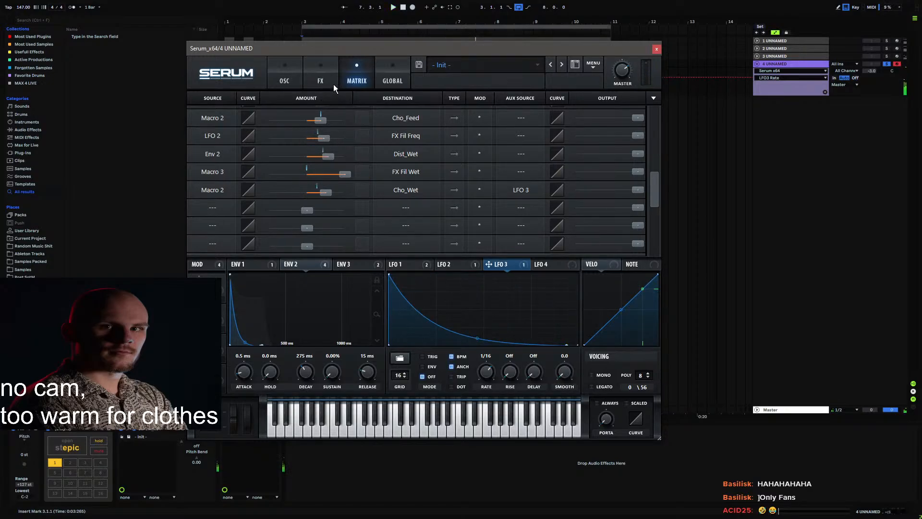
Step: Turn down the chorus mix, raise its Macro 2 modulation to the maximum and adjust the GLITCH macro during playback
left_click(322, 80)
left_click(611, 188)
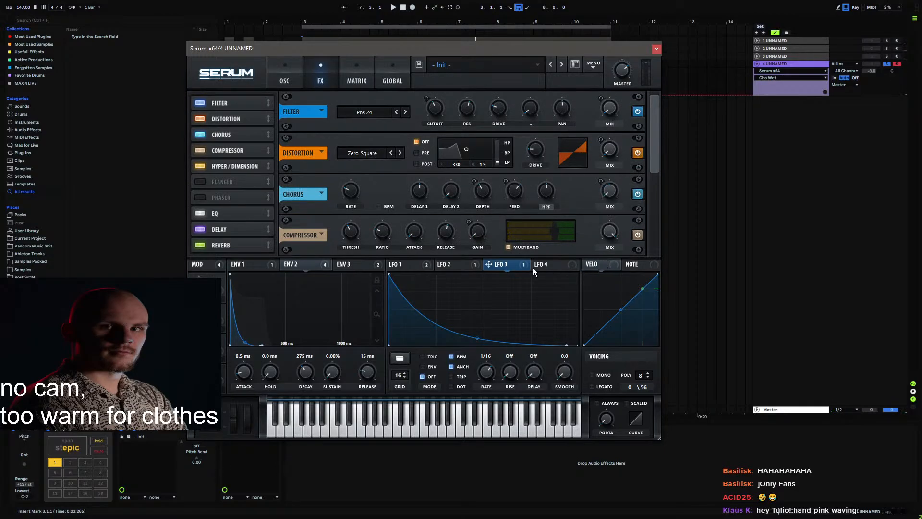
key("space")
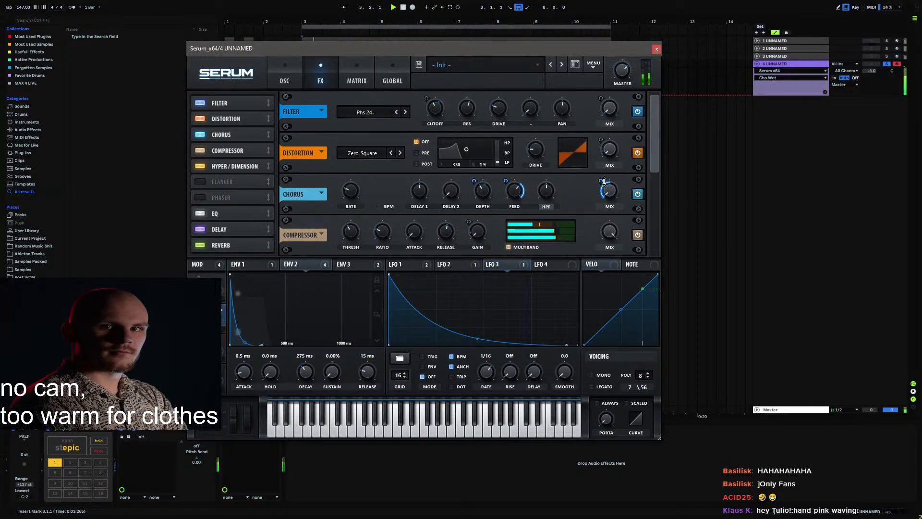
left_click_drag(200, 319, 226, 231)
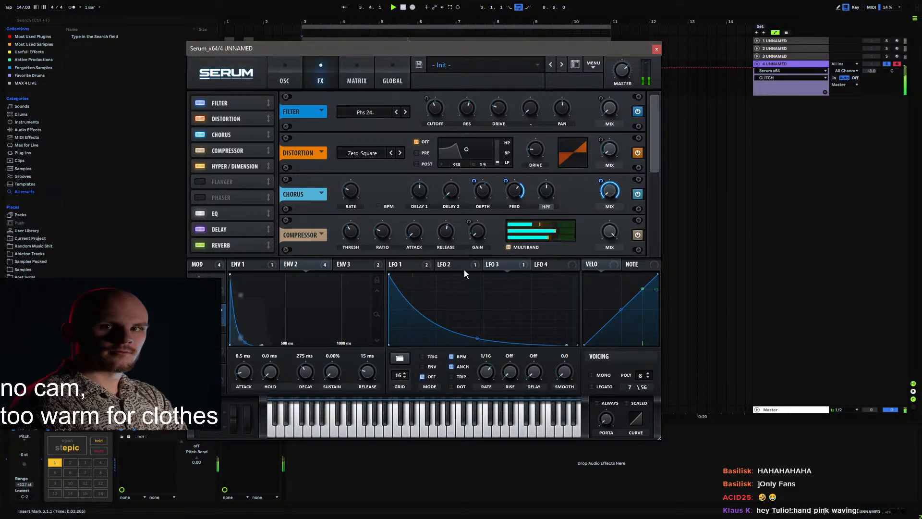
Step: Raise LFO 3's late point to about mid level and bend the curve into a gentle concave decay, and stop playback
left_click_drag(490, 336, 490, 309)
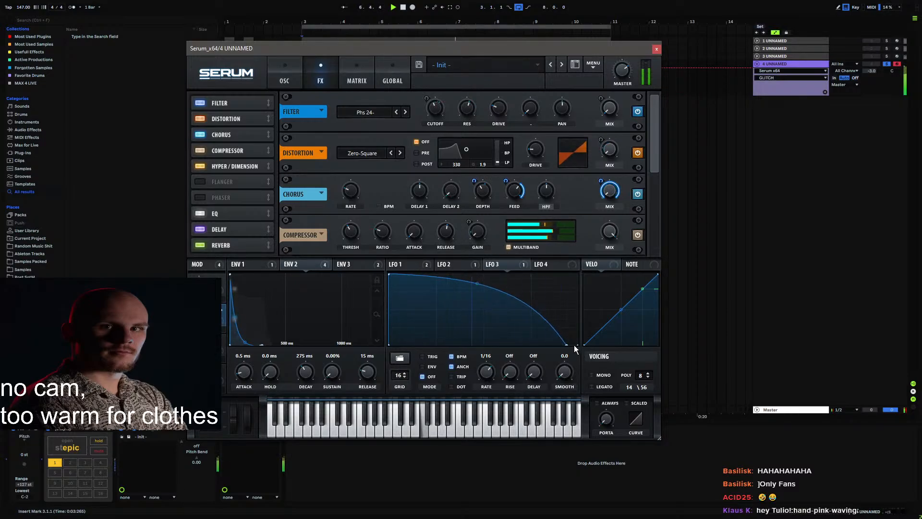
left_click_drag(567, 345, 570, 302)
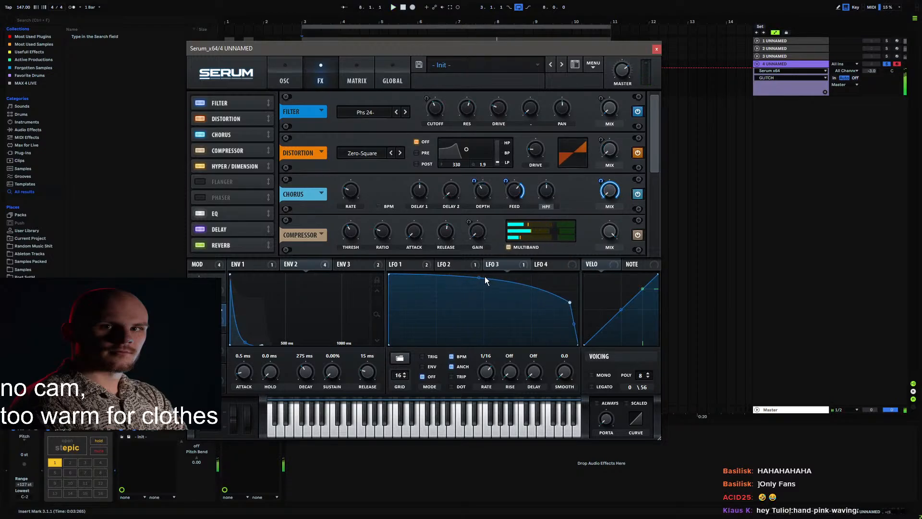
left_click_drag(479, 279, 476, 300)
left_click_drag(570, 302, 568, 309)
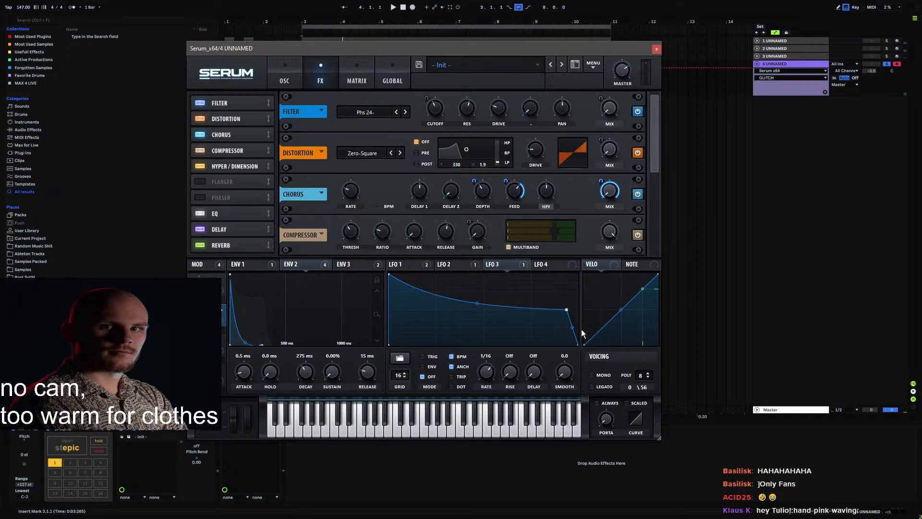
Step: Modulate the X position of LFO 3's late point with LFO 4 through LFO Bus 1, and set the LFO 4 rate to 2 bar
right_click(568, 310)
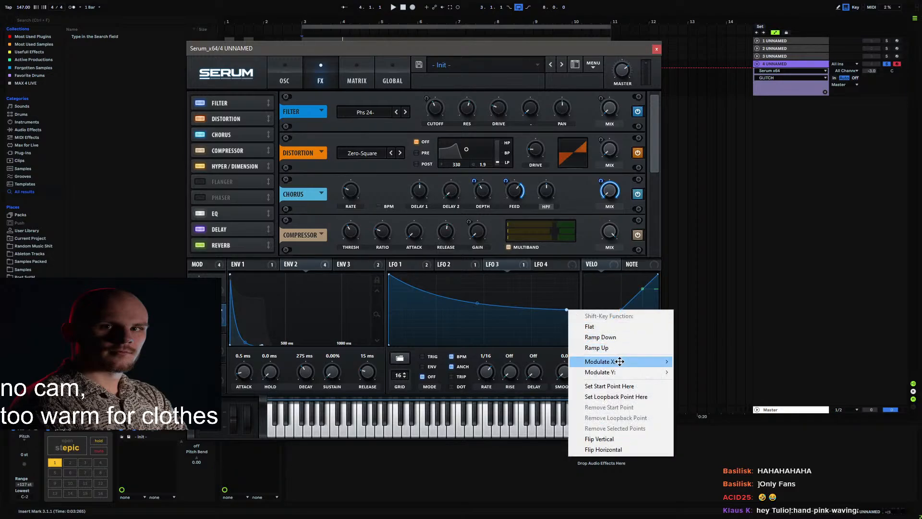
mouse_move(630, 361)
mouse_move(701, 362)
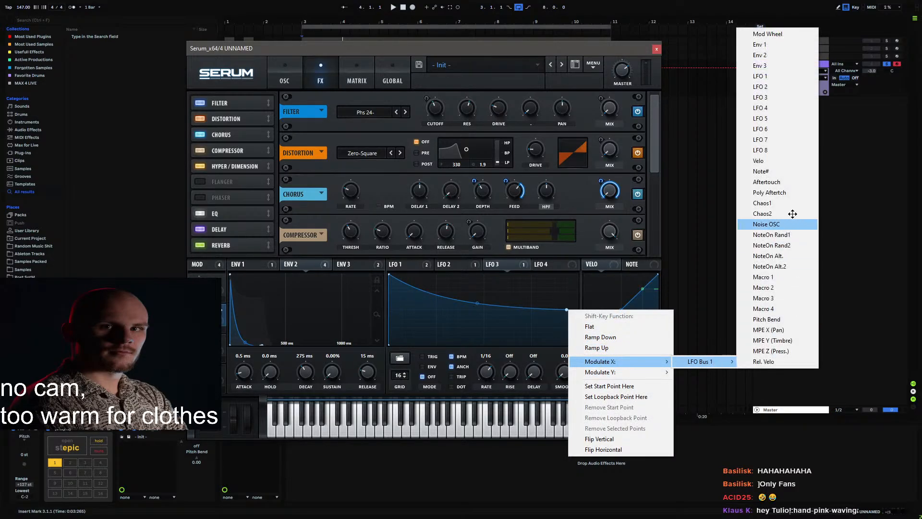
left_click(779, 106)
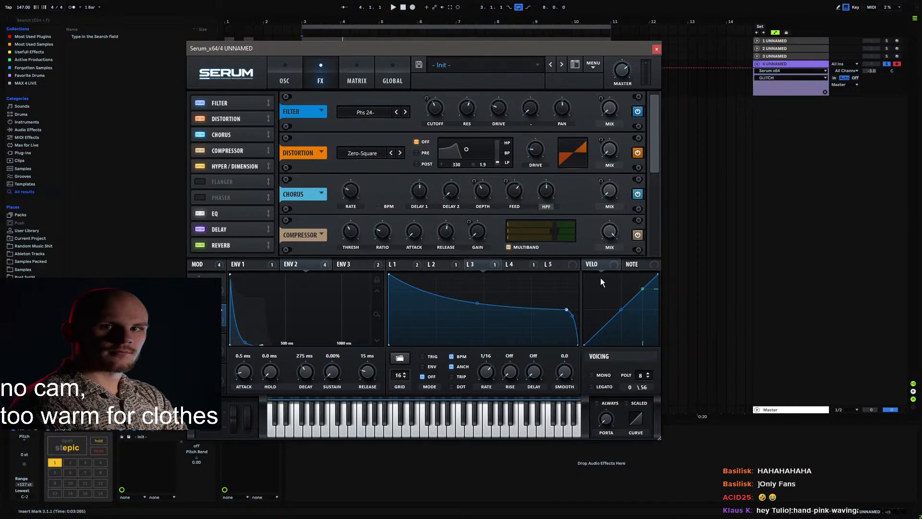
left_click(517, 264)
left_click_drag(486, 372, 484, 389)
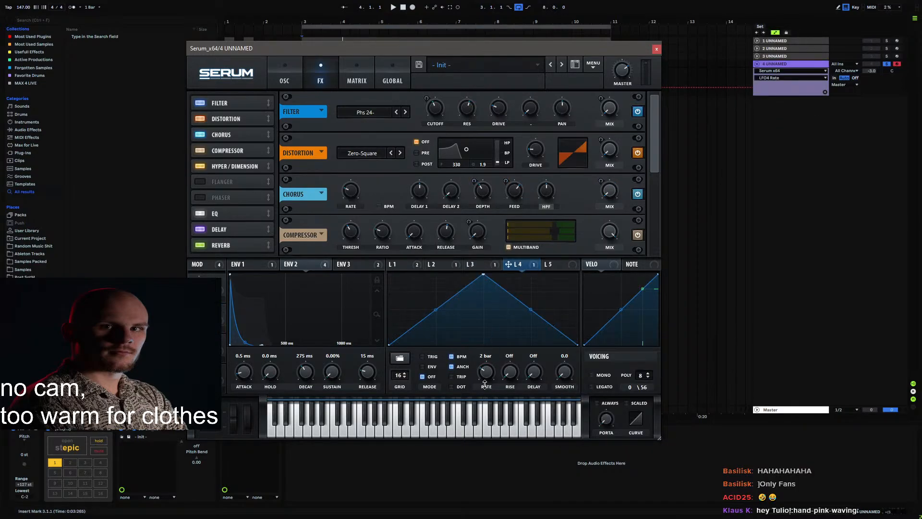
Step: Set the LFO 4 to LFO Bus 1 amount to -62 during playback and check the point's movement on LFO 3
key("space")
left_click(359, 78)
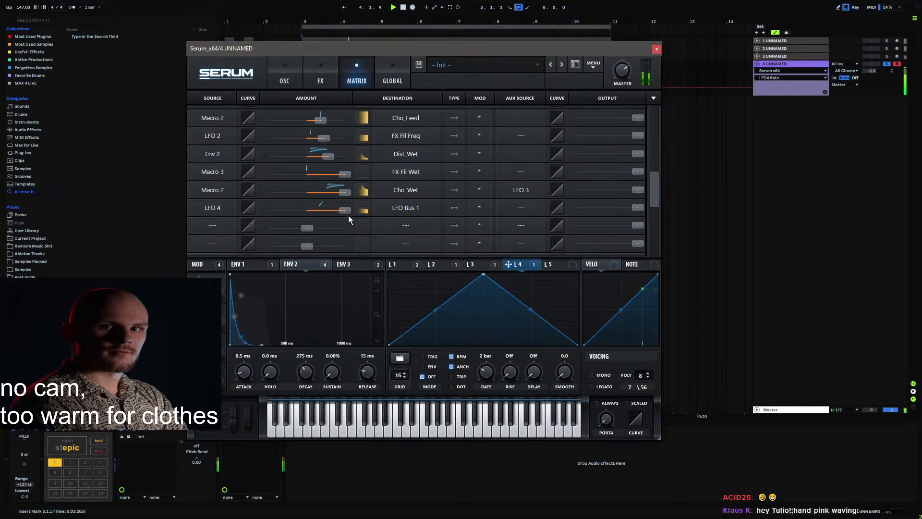
left_click_drag(341, 211, 263, 218)
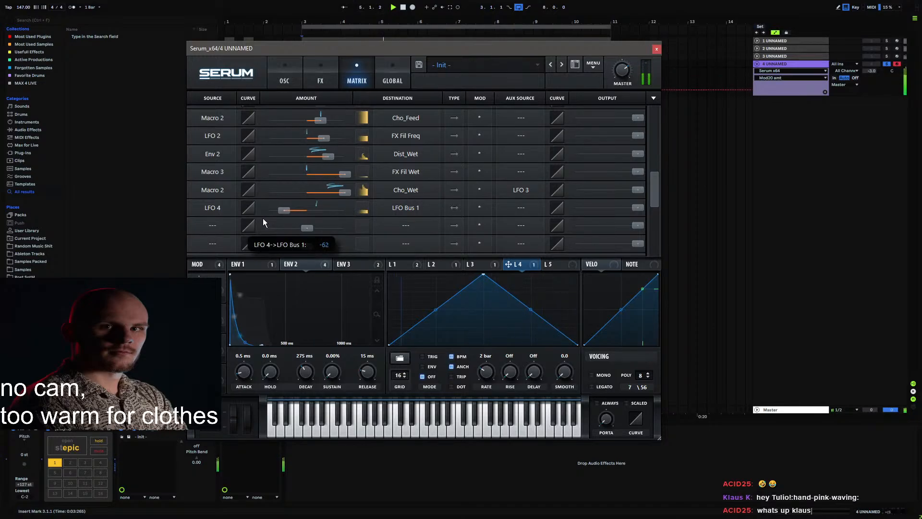
left_click(455, 207)
left_click(479, 265)
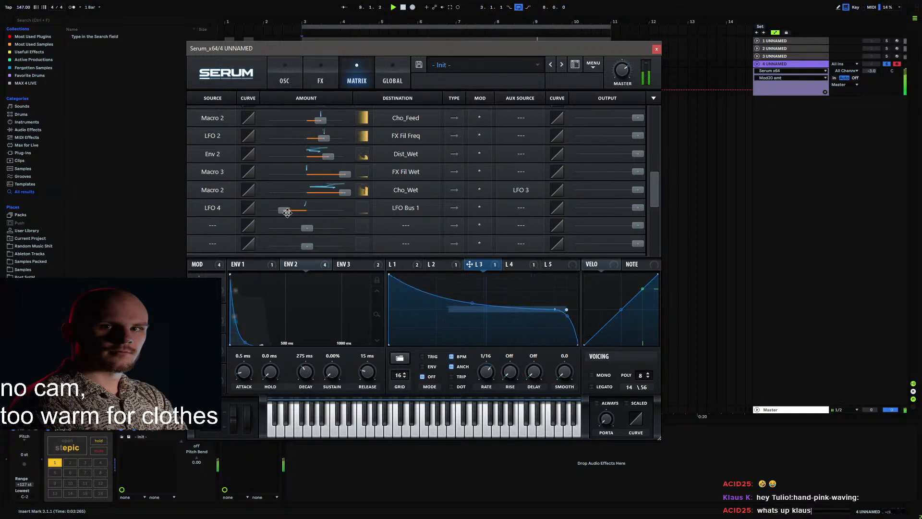
left_click(512, 265)
left_click(477, 264)
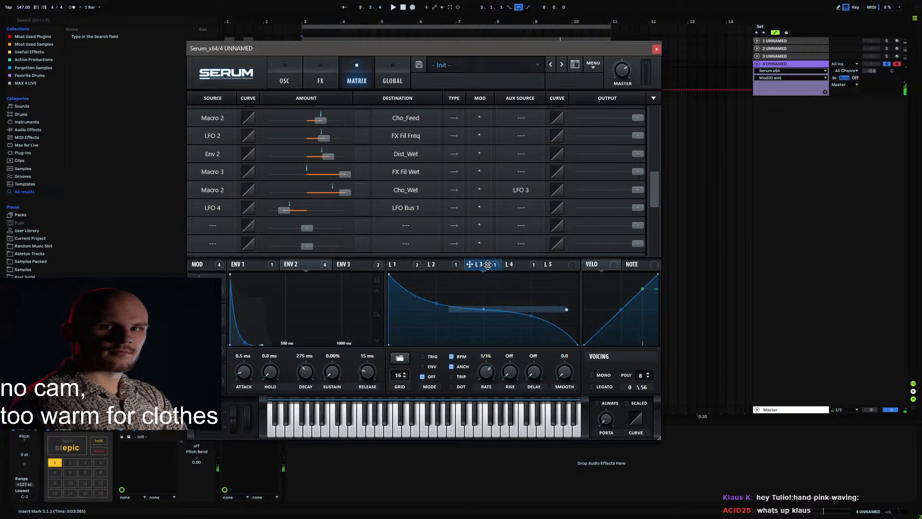
Step: Assign LFO Bus 1 to the Y position of LFO 3's late point as well, and play back briefly
right_click(567, 310)
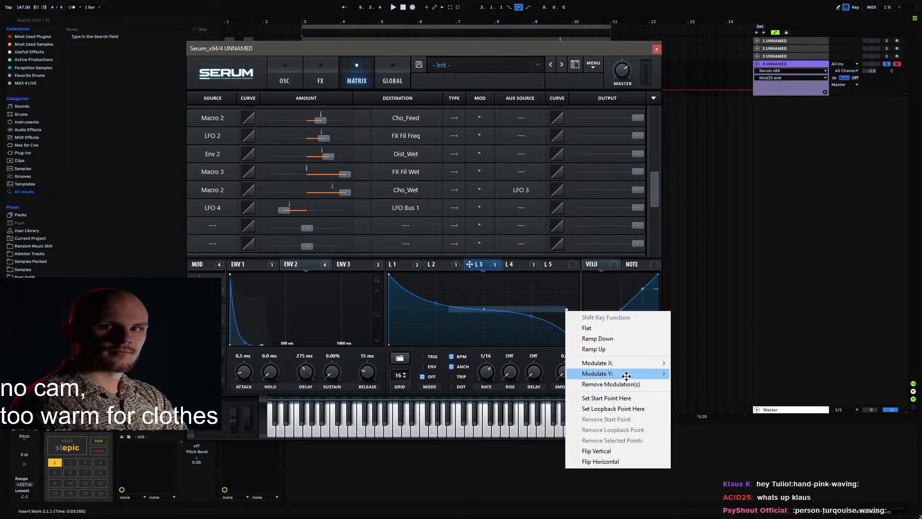
mouse_move(624, 374)
left_click(697, 373)
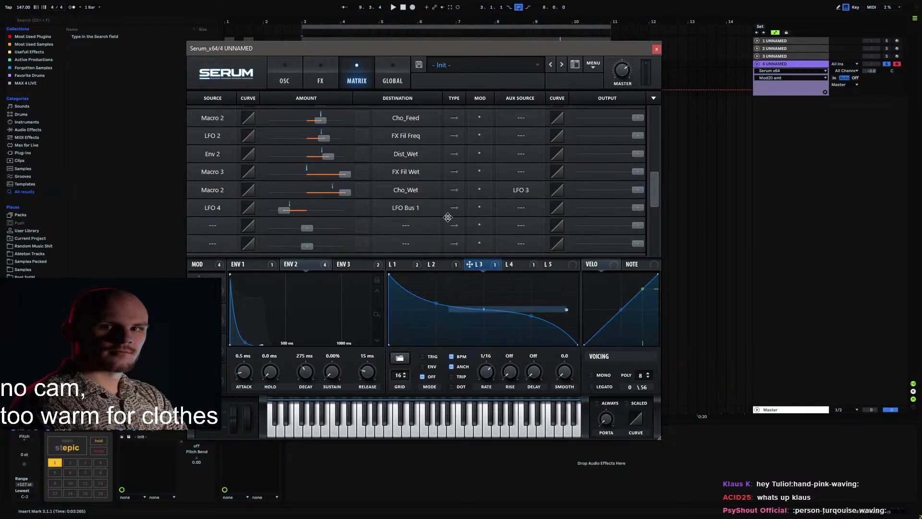
key("space")
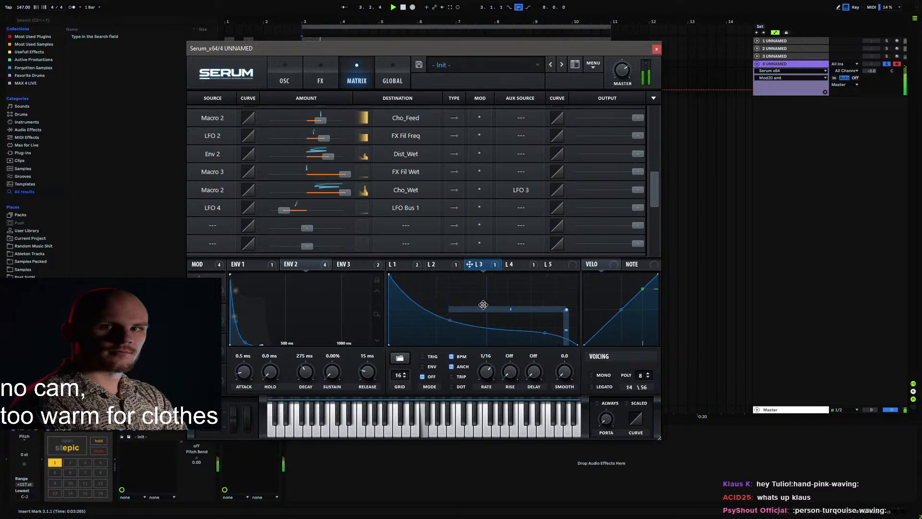
key("space")
Step: Modulate the Y position of LFO 3's late point with LFO 4 through LFO Bus 2, using a small negative amount, and start playback
right_click(563, 311)
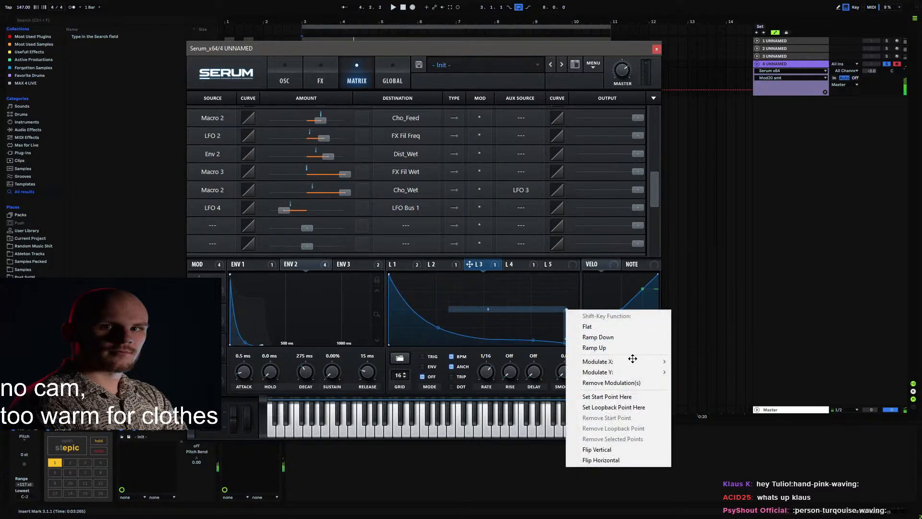
mouse_move(648, 374)
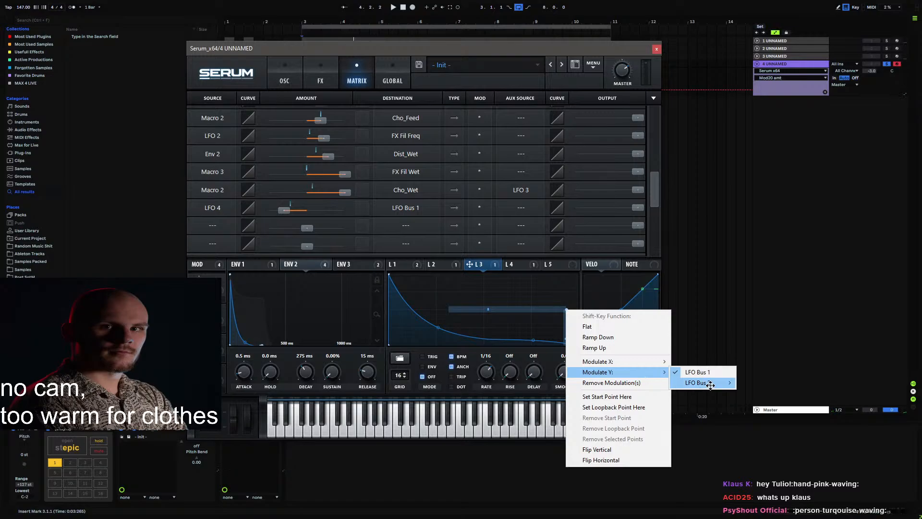
left_click(697, 372)
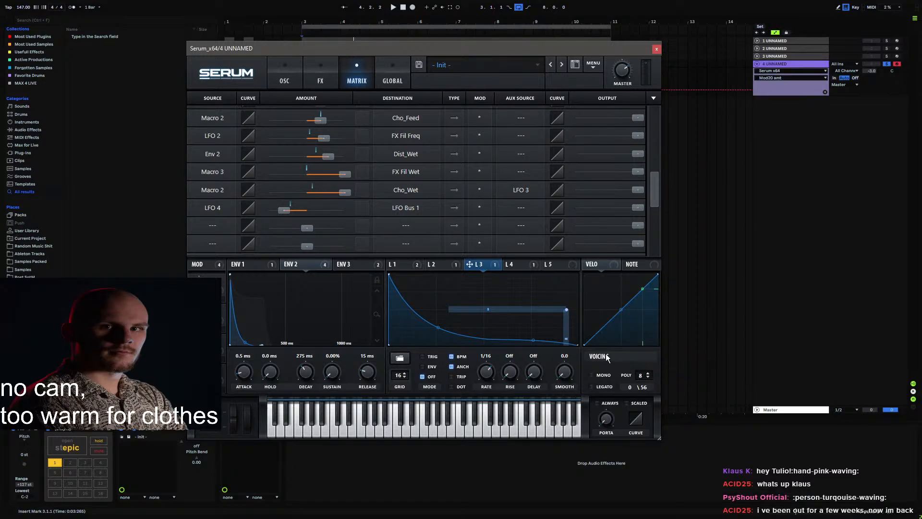
right_click(565, 311)
mouse_move(617, 373)
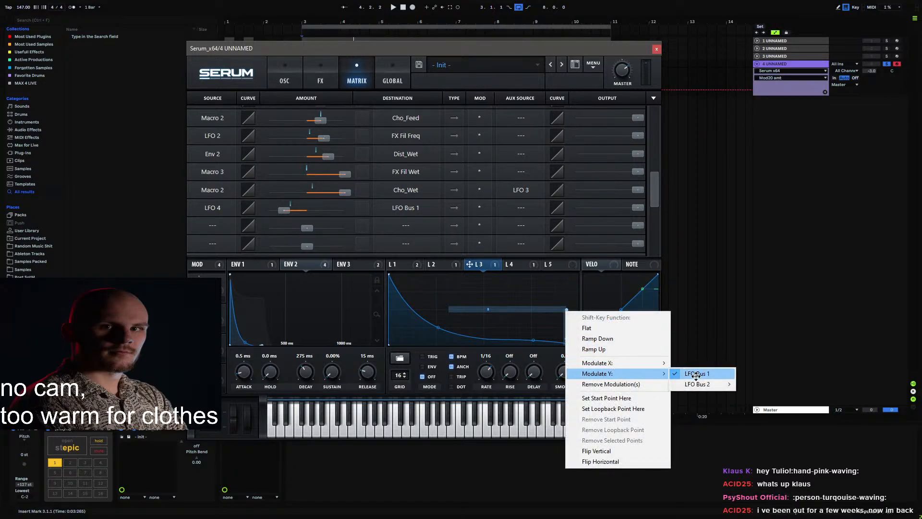
mouse_move(696, 383)
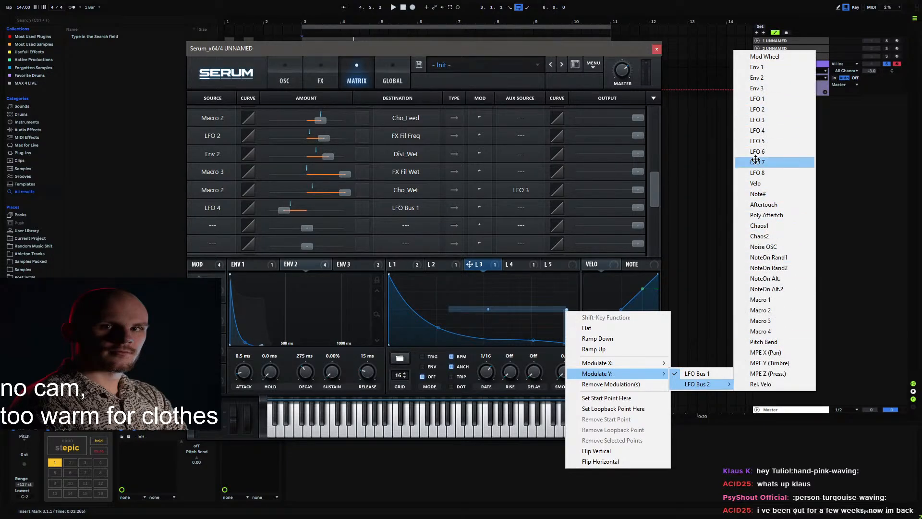
left_click(771, 130)
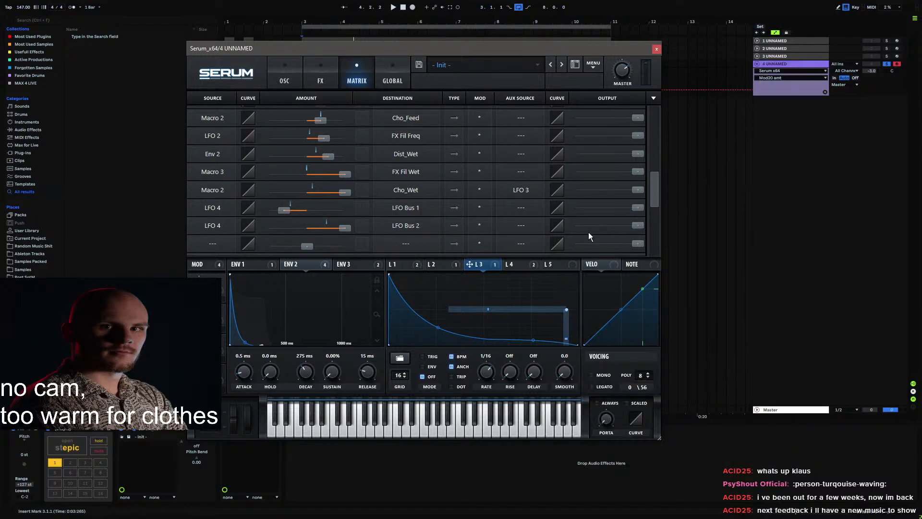
key("space")
left_click_drag(345, 228, 283, 232)
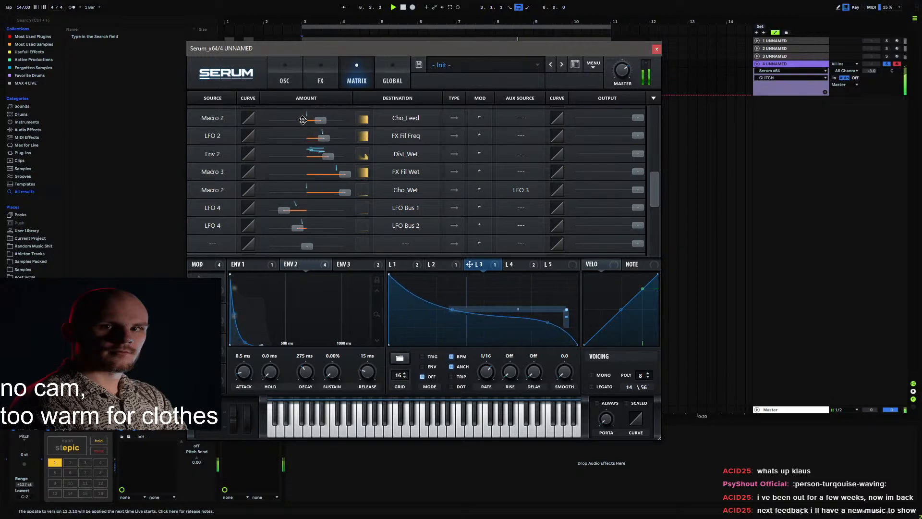
Step: Review the effects rack, stop playback, and enter Pluck in the preset's short info field
left_click(287, 80)
left_click(321, 81)
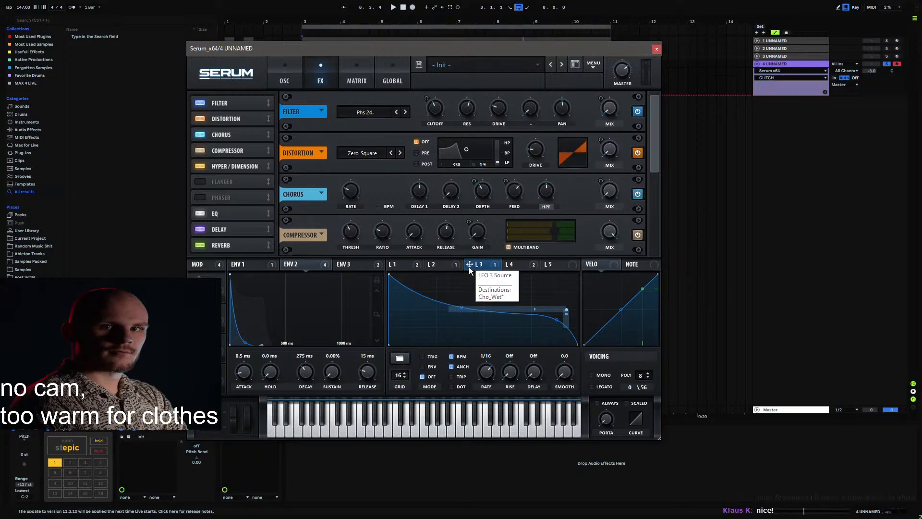
key("space")
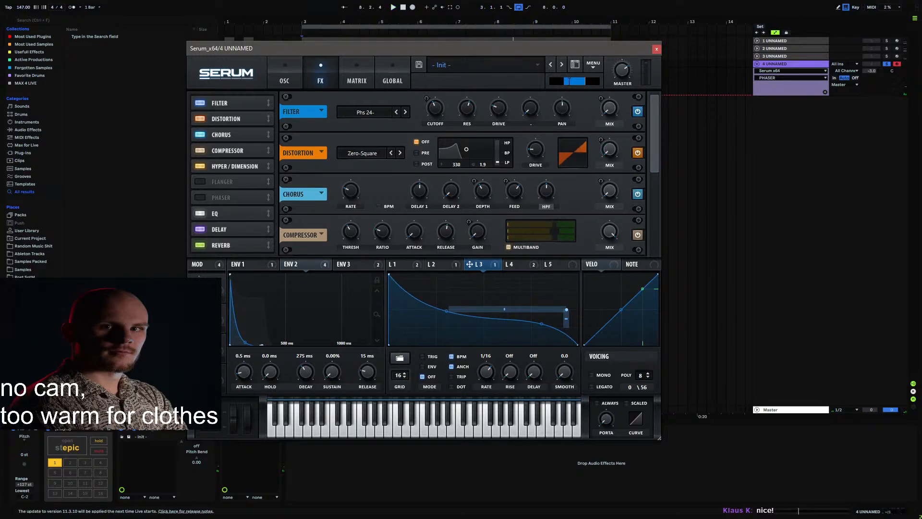
type("Pluck")
key("Return")
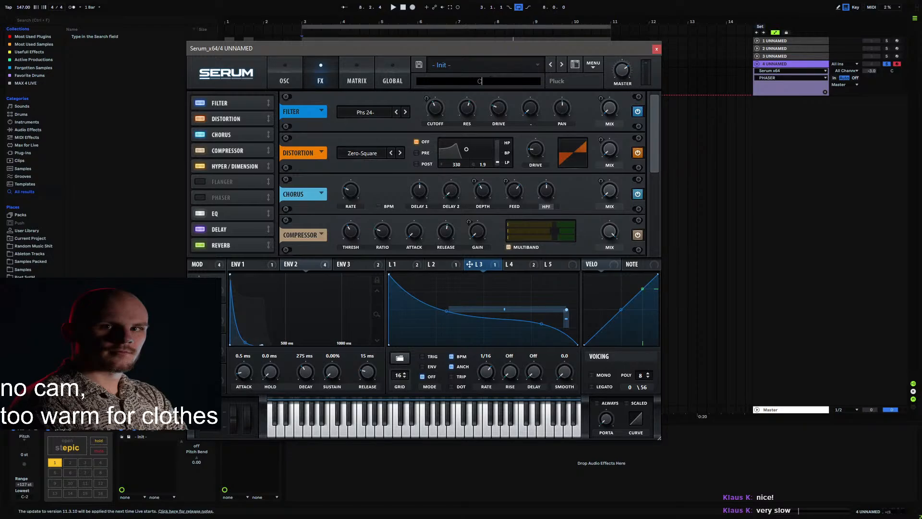
Step: Enter "Clicky Noisy Pluck (Mod = )" as the preset's description
type("Clicky Noisy Pluck (MW")
key("BackSpace")
key("BackSpace")
key("BackSpace")
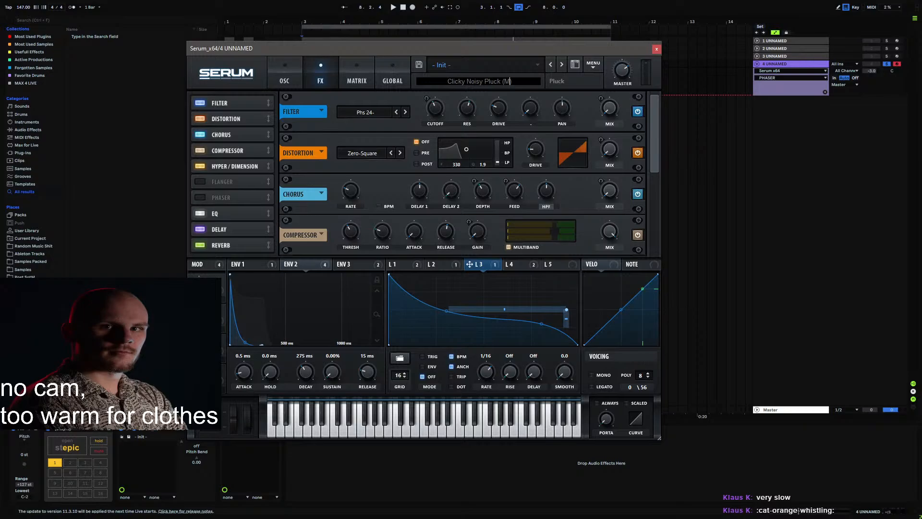
type("od +")
key("BackSpace")
type("=")
key("BackSpace")
Step: Try out the mod wheel during playback and complete the preset description as "Clicky Noisy Pluck (Mod = Brightness)"
left_click(786, 64)
key("space")
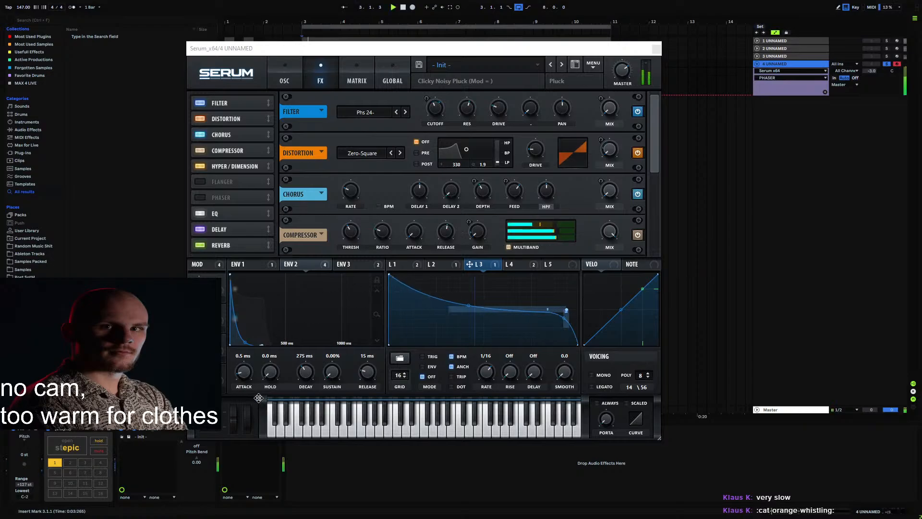
mouse_move(248, 420)
left_mouse_down()
mouse_move(262, 299)
mouse_move(251, 383)
mouse_move(258, 337)
mouse_move(262, 421)
left_mouse_up()
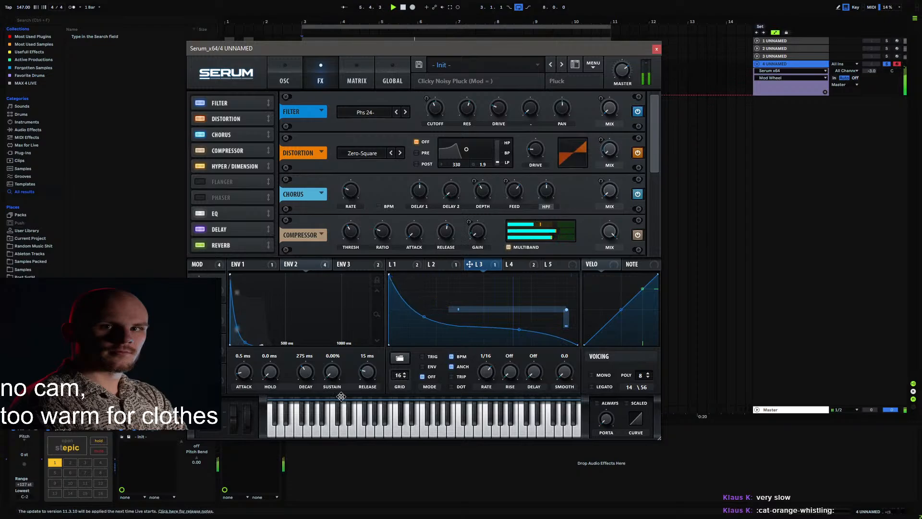
double_click(494, 81)
type("brightness")
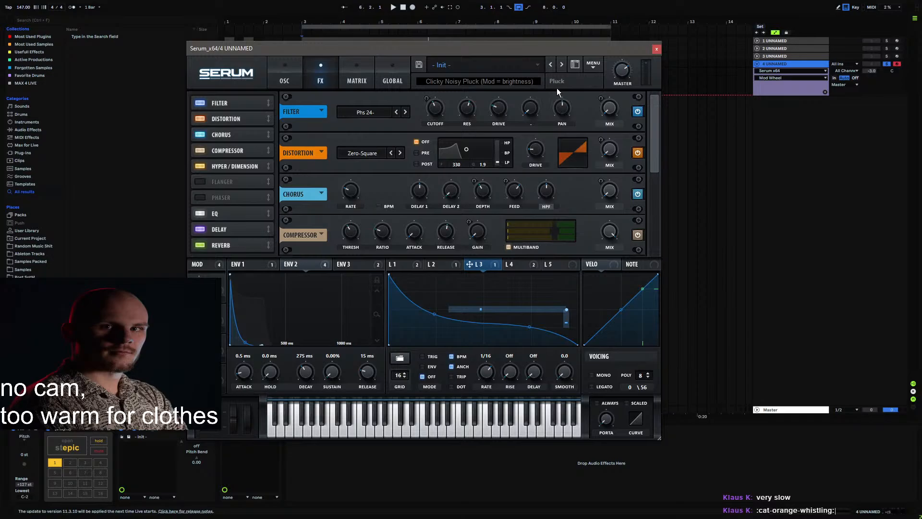
key("BackSpace")
type("B")
Step: Save the preset as "[Pluck] Bright Click" in the PPE Vol 3 TMP folder, basing the file name on the Square Pluck preset
left_click(418, 64)
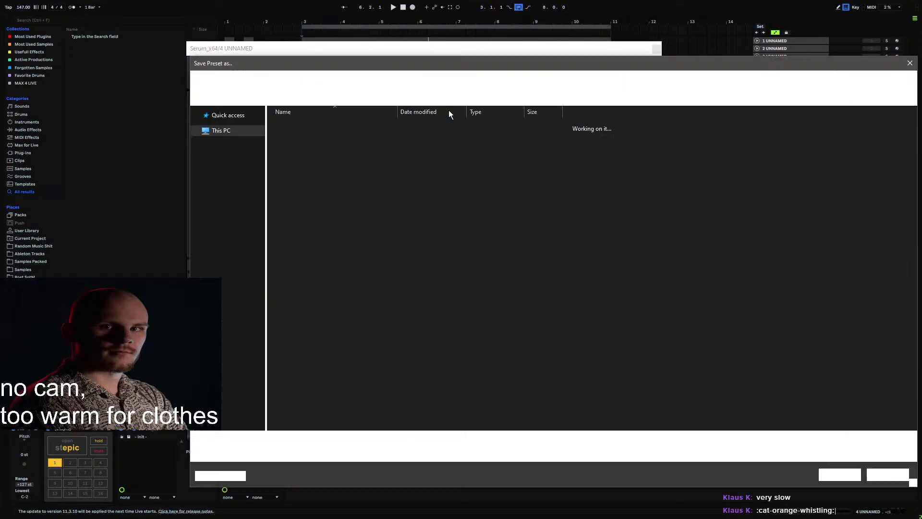
left_click(316, 186)
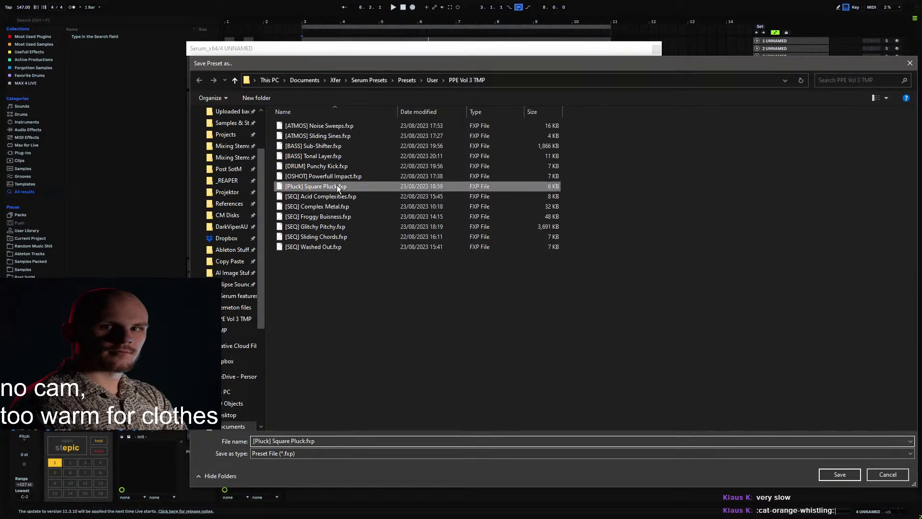
left_click(272, 441)
left_click(273, 441)
left_click_drag(272, 441, 332, 441)
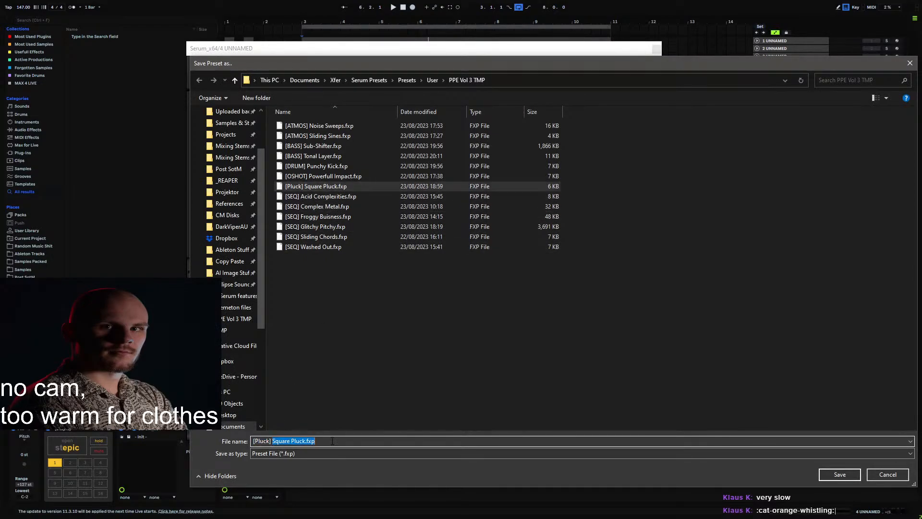
type("Bright")
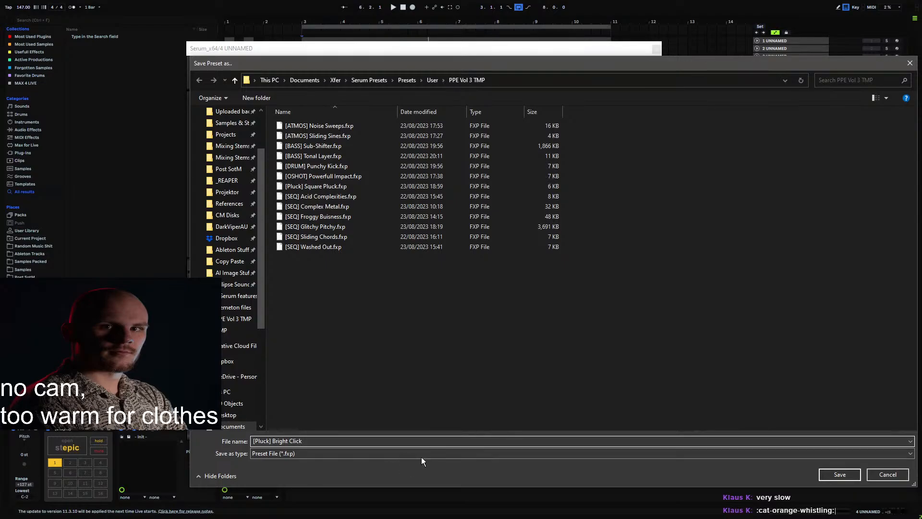
left_click(831, 473)
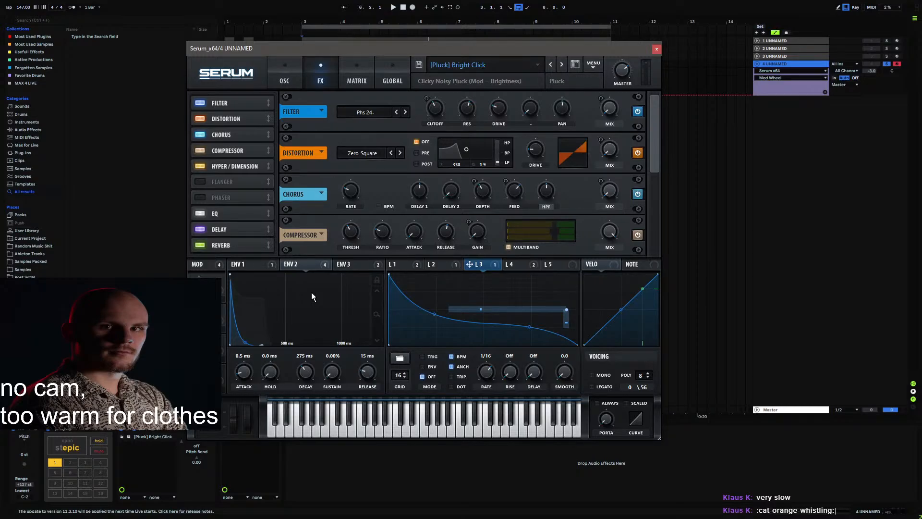
Step: Delete the Stepic device from the track and reset Serum to the Init preset
key("Delete")
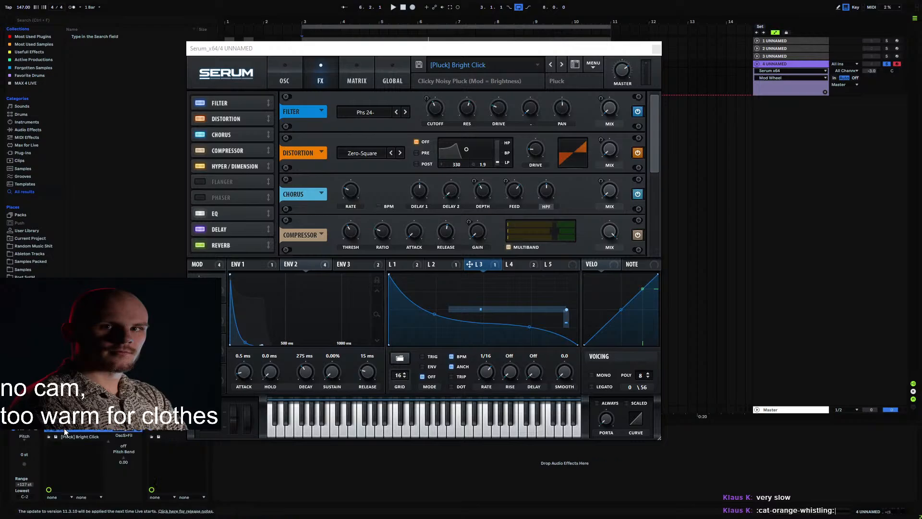
left_click(480, 52)
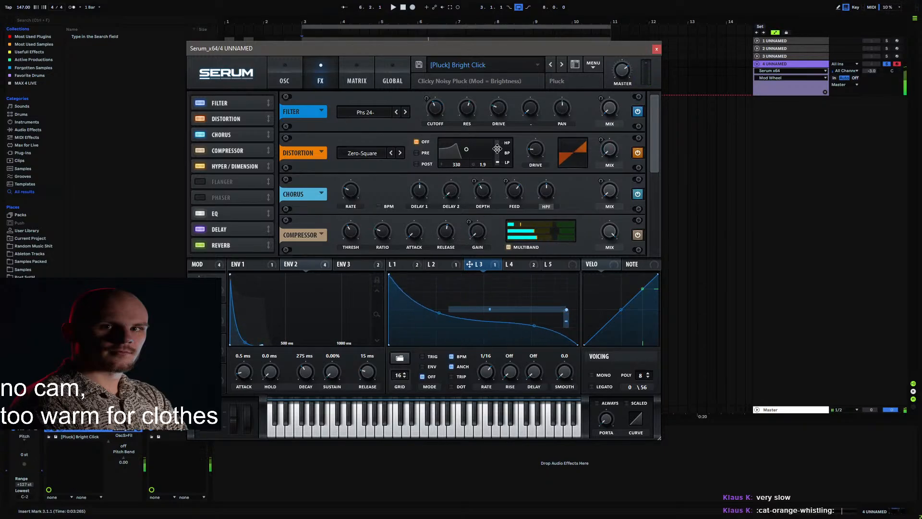
left_click(593, 66)
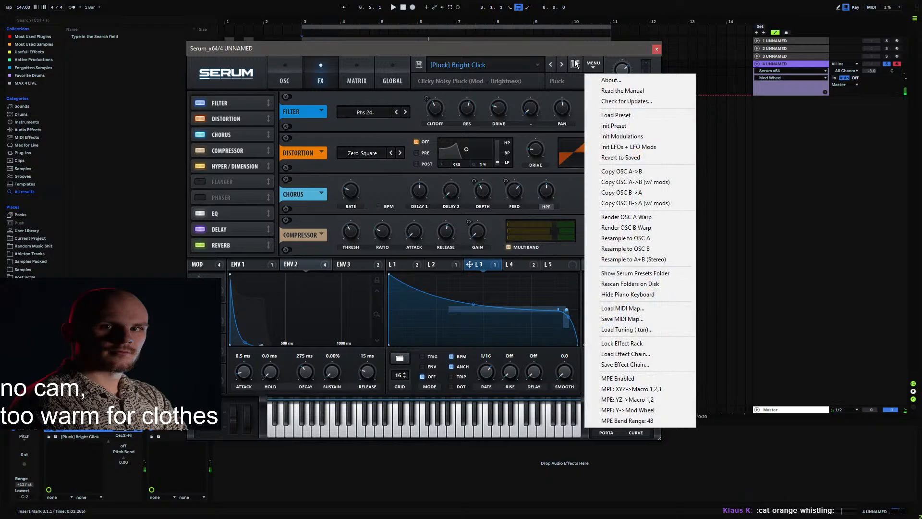
left_click(574, 64)
left_click(593, 66)
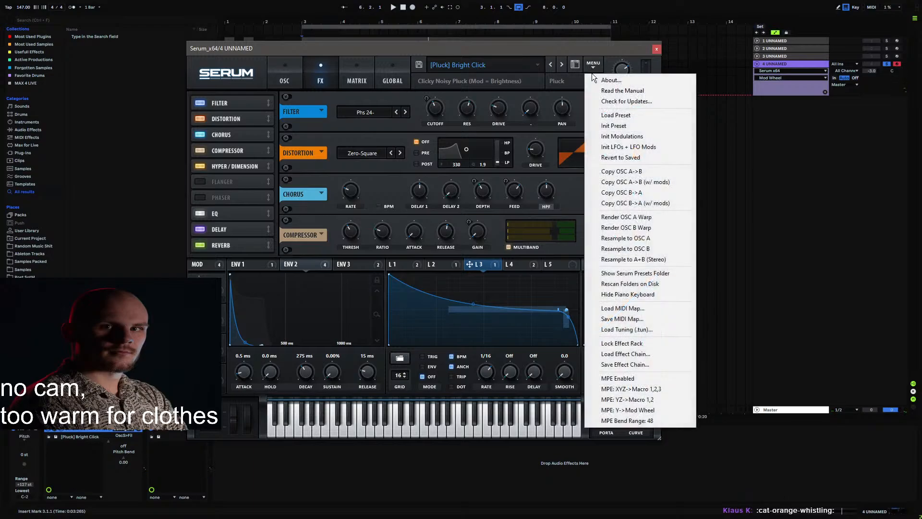
left_click(617, 127)
Step: Load the Analog wavetable Basic Mg into oscillator A, raise its wavetable position to a rounded square-like shape, and audition it
left_click(284, 79)
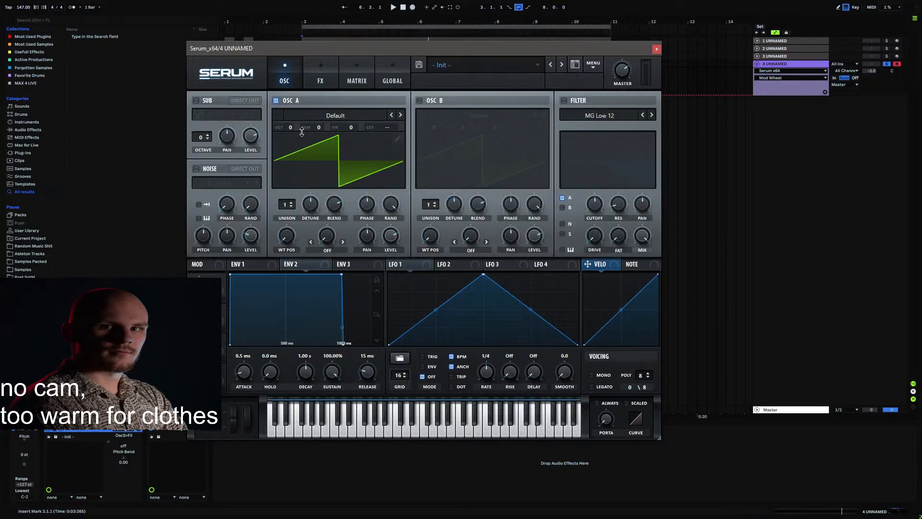
left_click(313, 116)
mouse_move(353, 137)
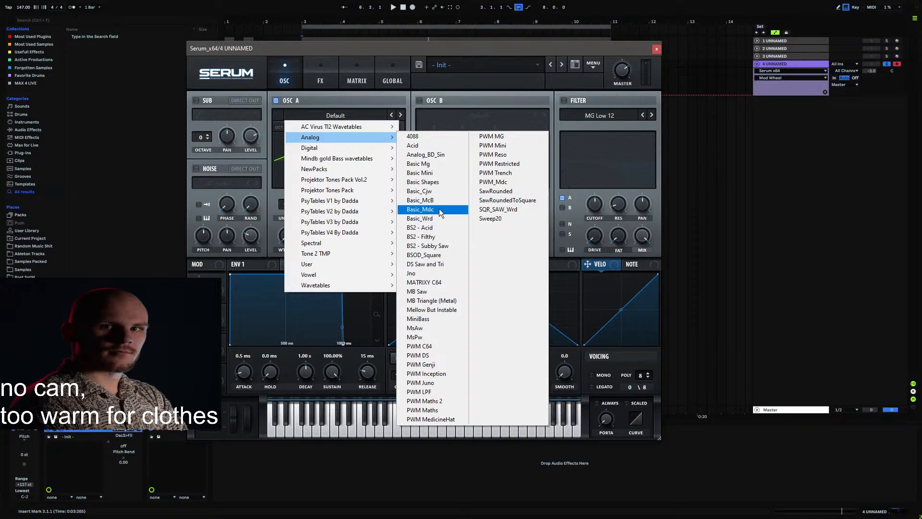
left_click(433, 162)
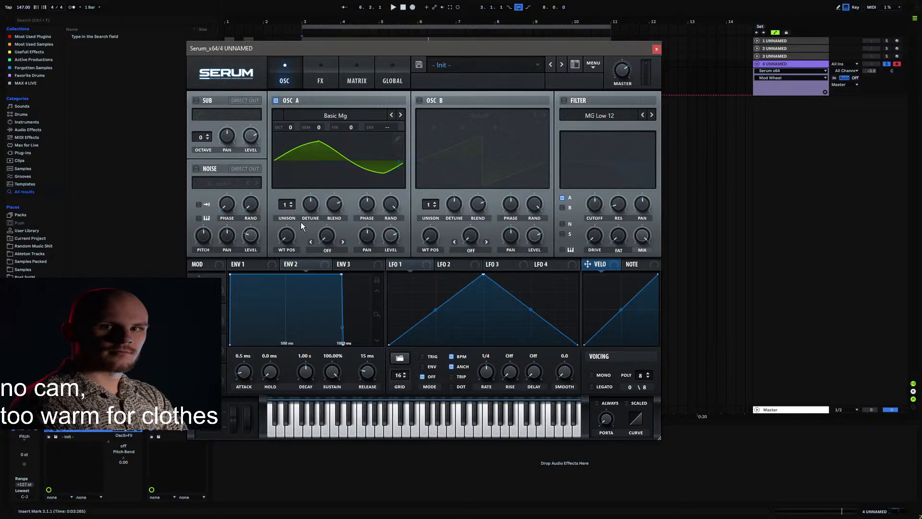
mouse_move(301, 222)
left_mouse_down()
mouse_move(306, 207)
mouse_move(301, 218)
left_mouse_up()
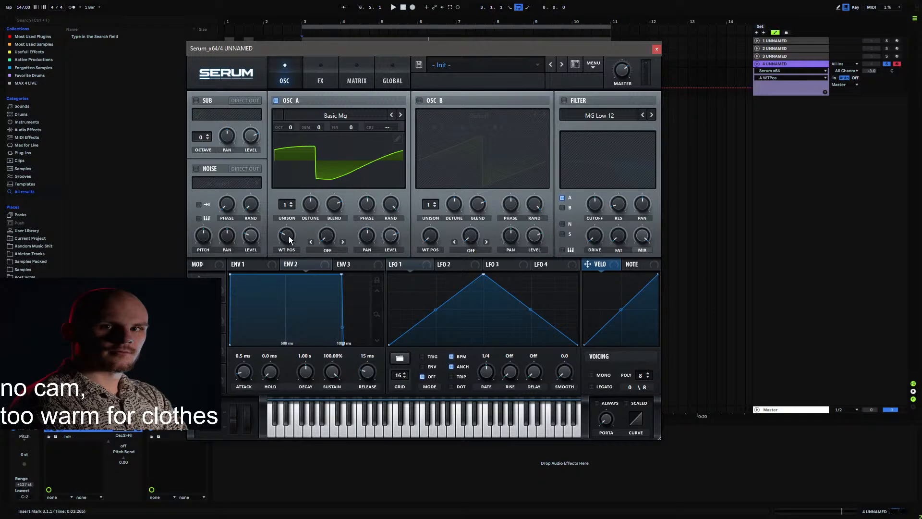
key("u")
key("u")
Step: Assign Chaos1 to oscillator A's wavetable position and reduce the modulation amount to a very small positive value
right_click(286, 236)
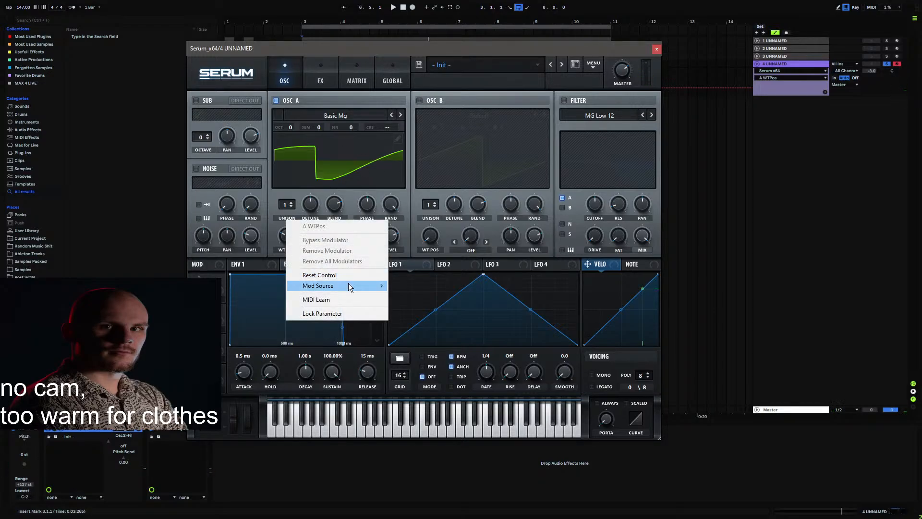
mouse_move(348, 283)
left_click(436, 356)
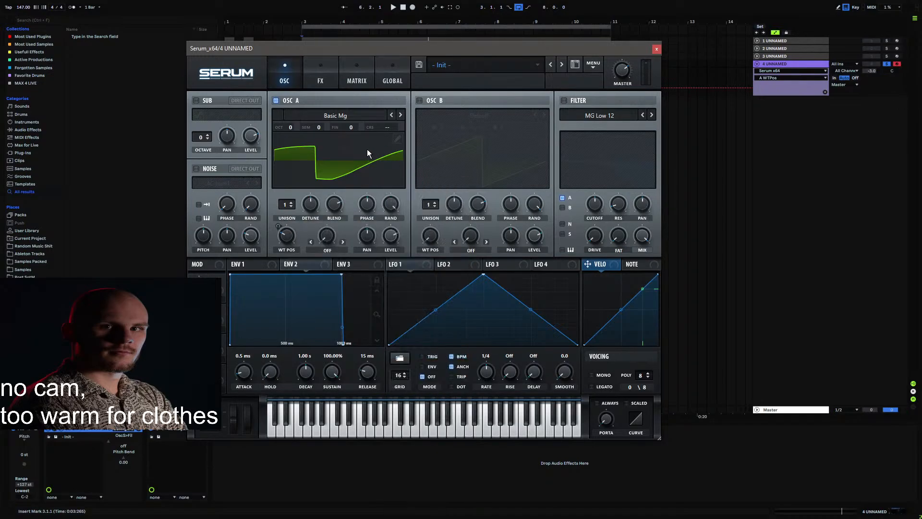
left_click(354, 86)
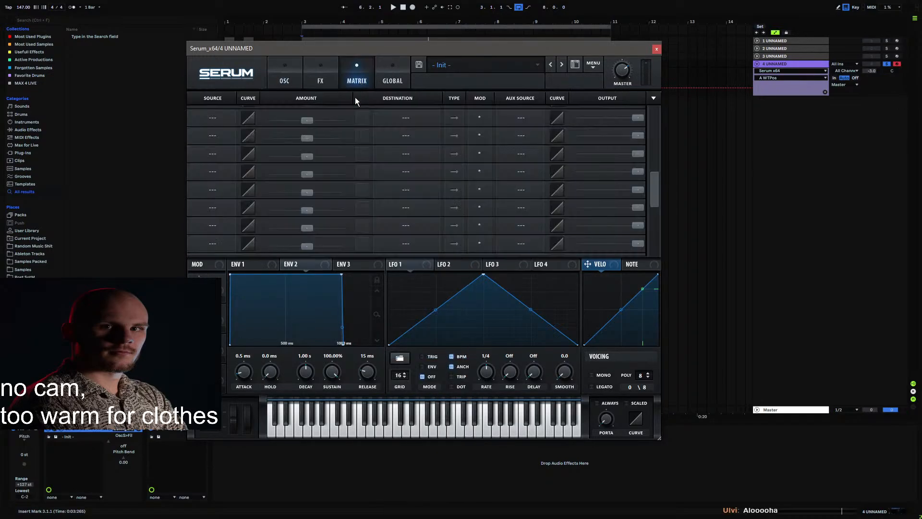
left_click_drag(653, 186, 652, 68)
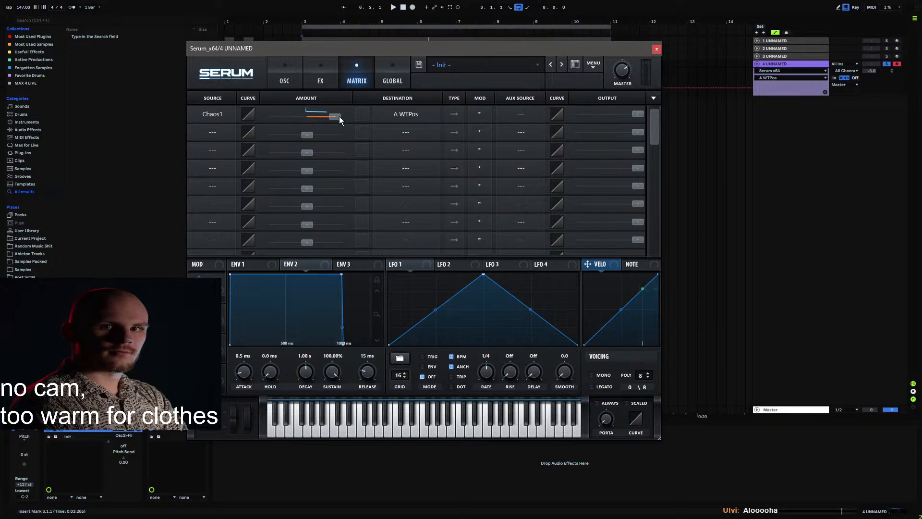
left_click_drag(339, 116, 306, 119)
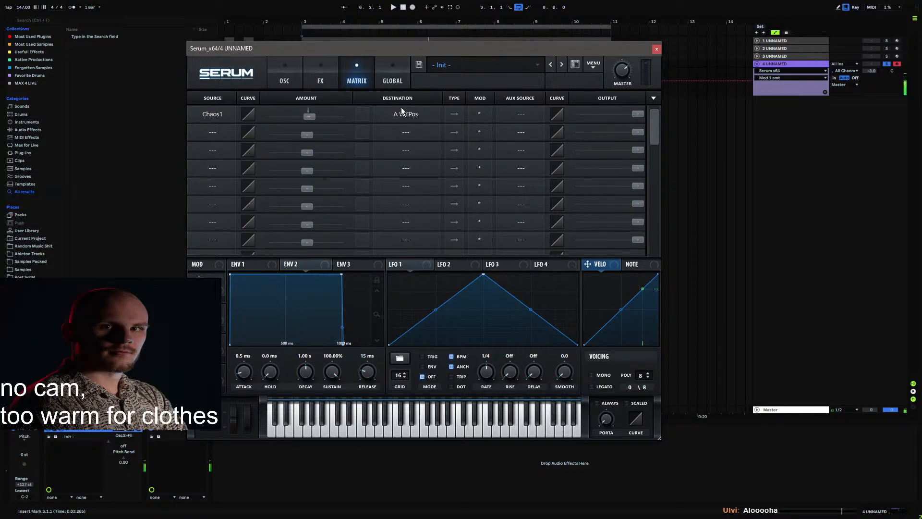
Step: Assign Chaos2 to oscillator A's fine tuning with a modulation amount of 12
left_click(282, 76)
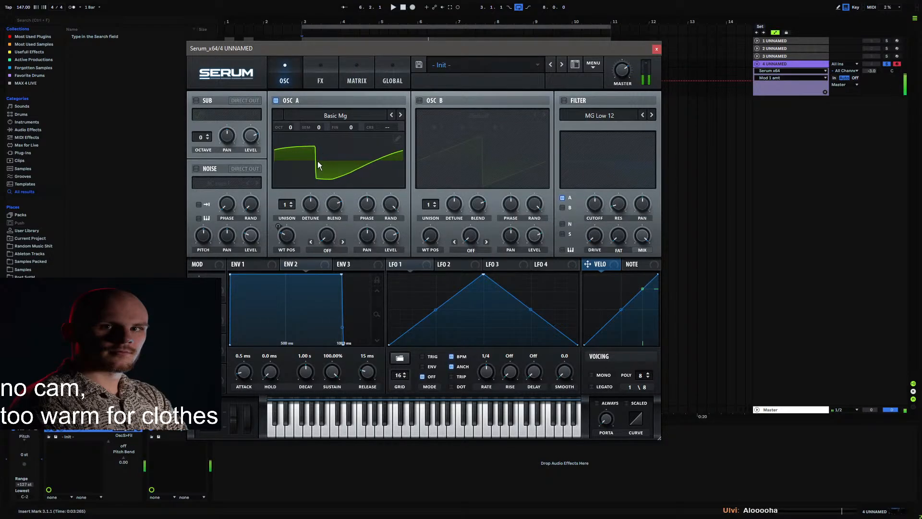
right_click(359, 127)
mouse_move(383, 185)
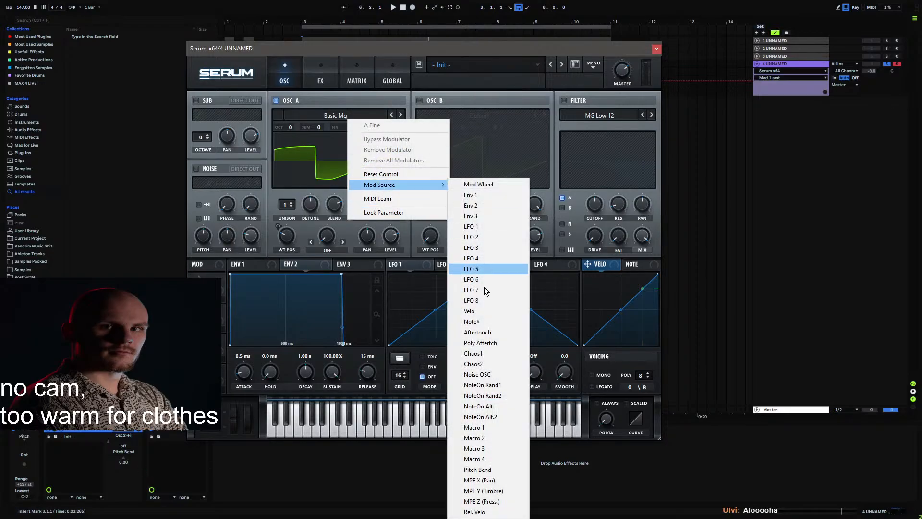
left_click(488, 360)
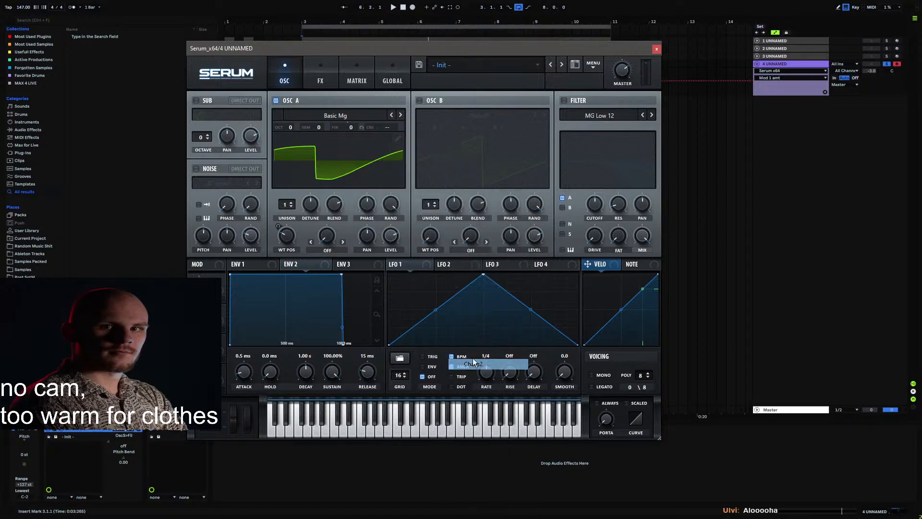
left_click(362, 86)
mouse_move(322, 134)
left_mouse_down()
mouse_move(344, 135)
mouse_move(304, 140)
left_mouse_up()
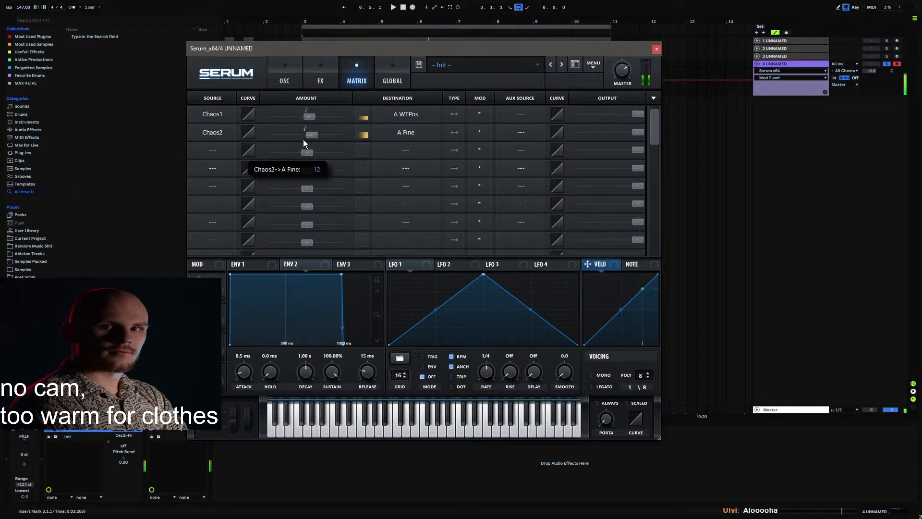
Step: Set the Chaos 2 rate to about 2.781 and audition the pitch drift on oscillator A
left_click(391, 77)
mouse_move(304, 127)
left_mouse_down()
mouse_move(305, 115)
mouse_move(301, 123)
left_mouse_up()
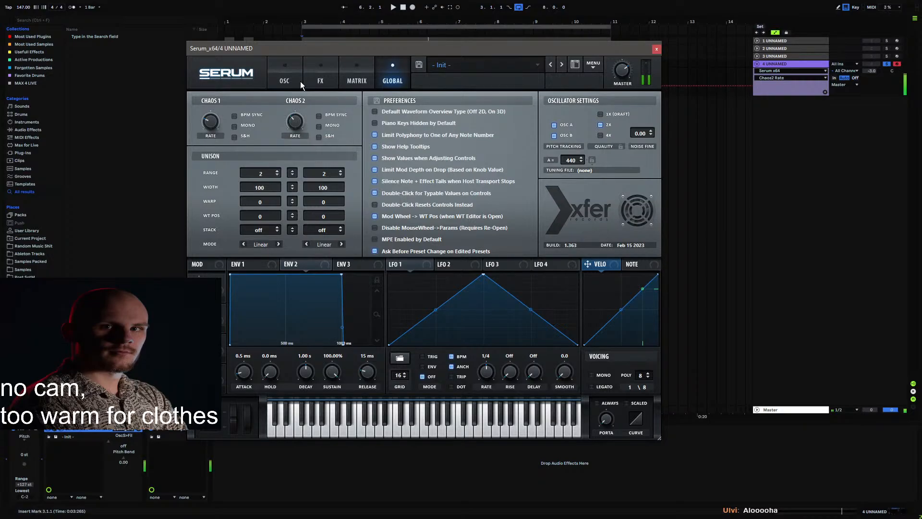
left_click(298, 82)
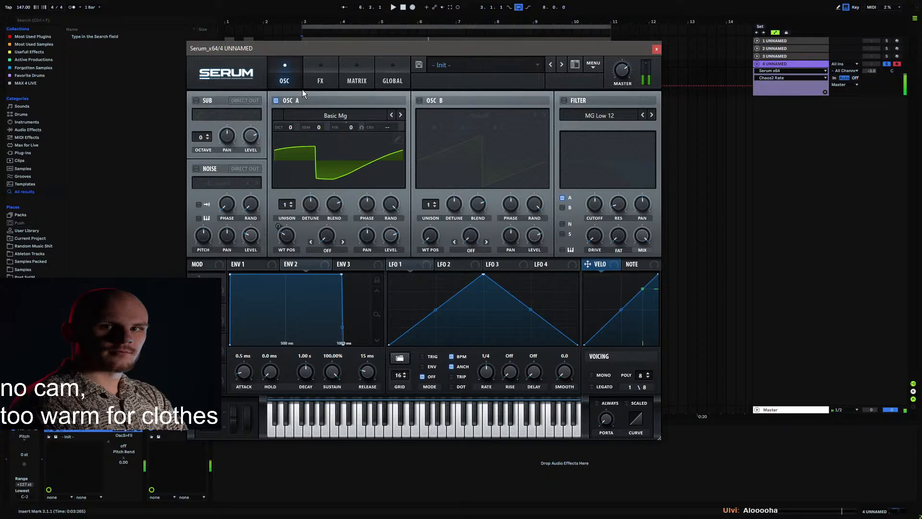
left_click(356, 79)
left_click(392, 80)
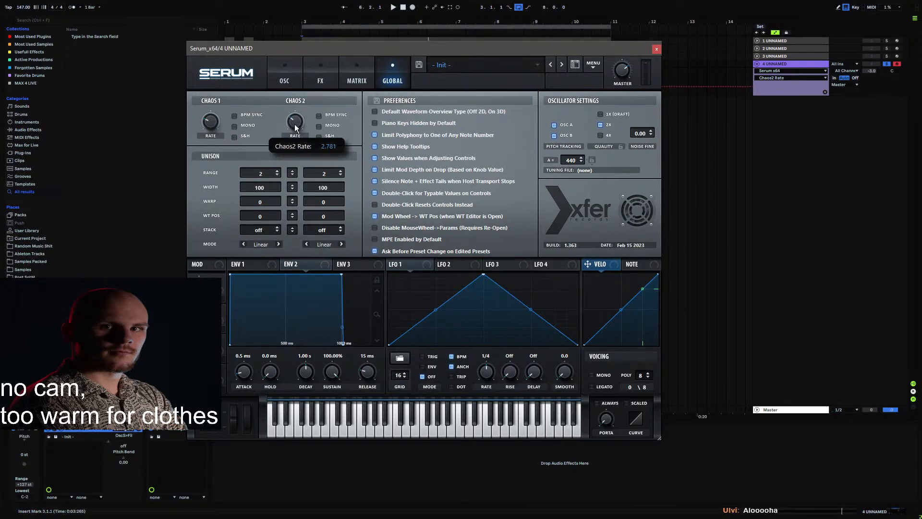
left_click(285, 81)
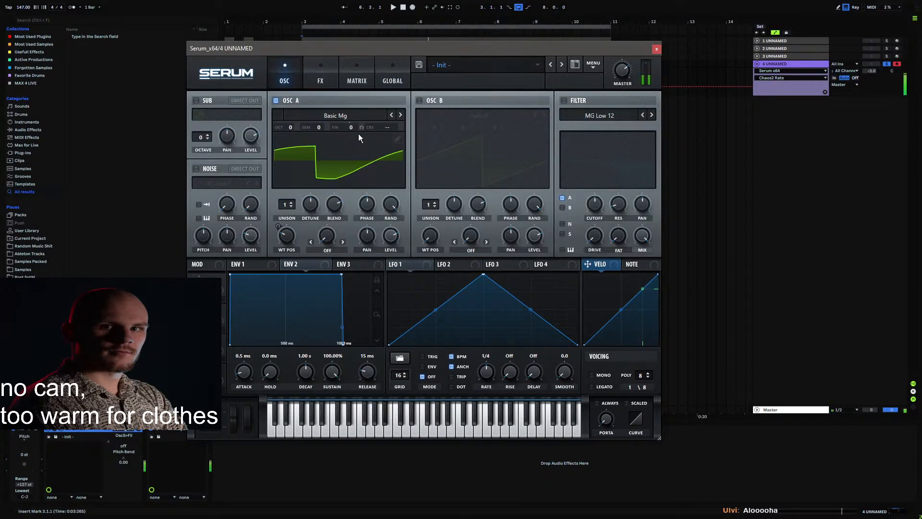
Step: Set the Chaos2 to A Fine modulation amount to 3
left_click(356, 83)
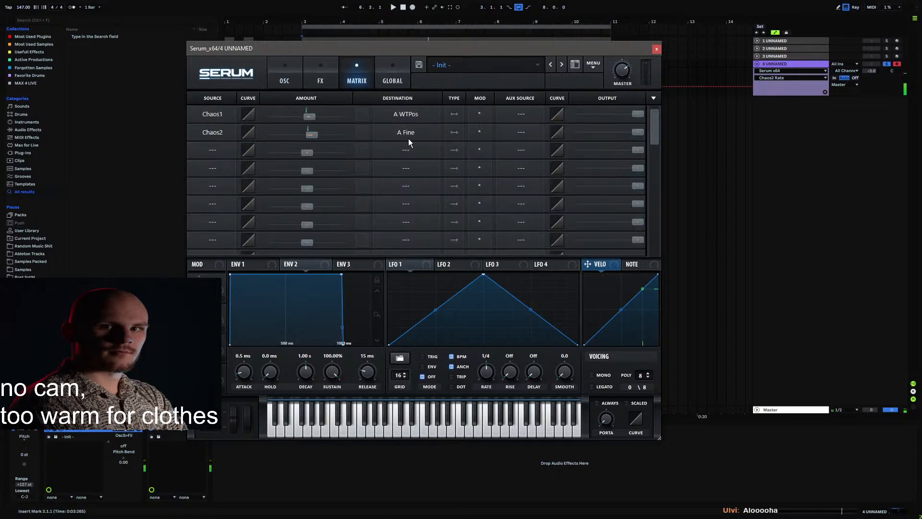
left_click_drag(312, 134, 309, 136)
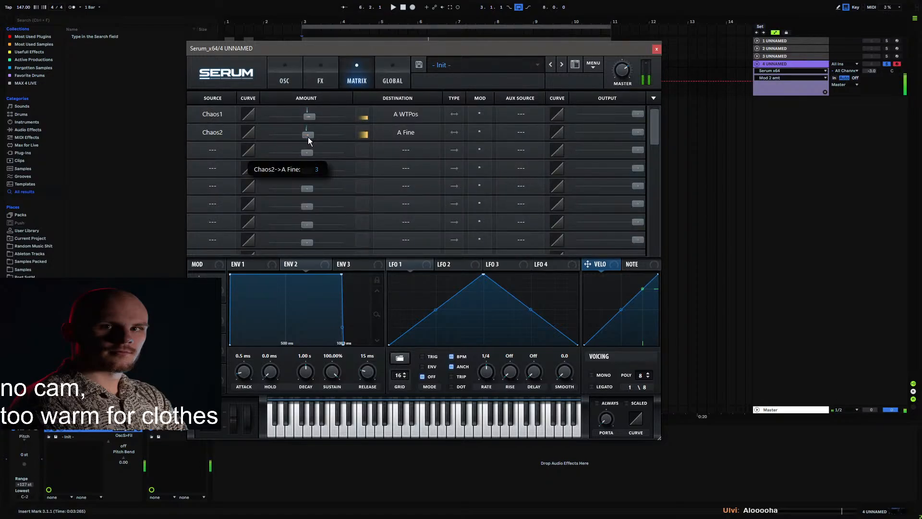
Step: Fine-tune the Chaos2 to A Fine routing by lowering its matrix output, and enable the MG Low 12 filter
left_click_drag(309, 137, 310, 137)
left_click_drag(642, 131, 588, 147)
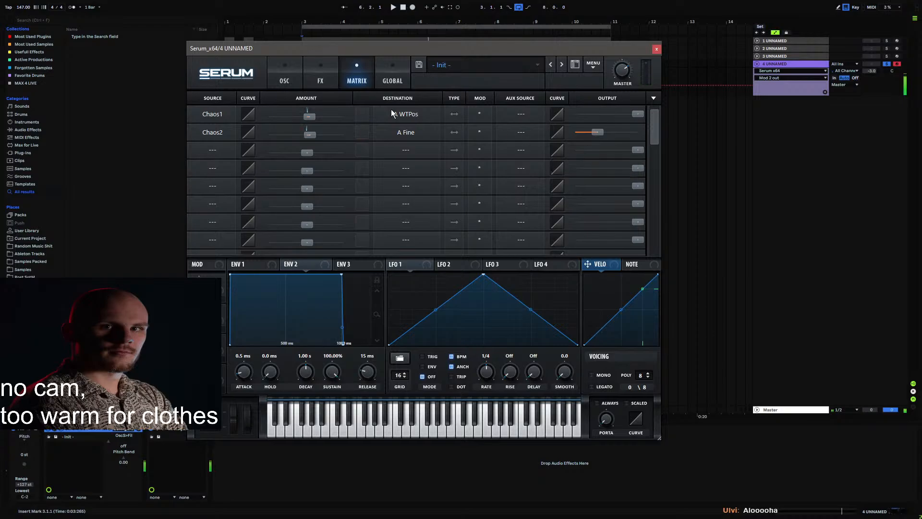
left_click(288, 79)
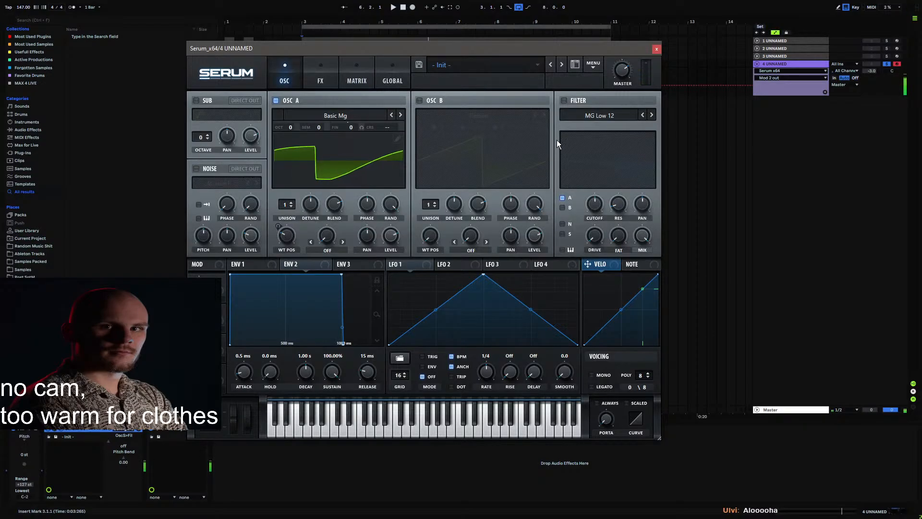
left_click(564, 100)
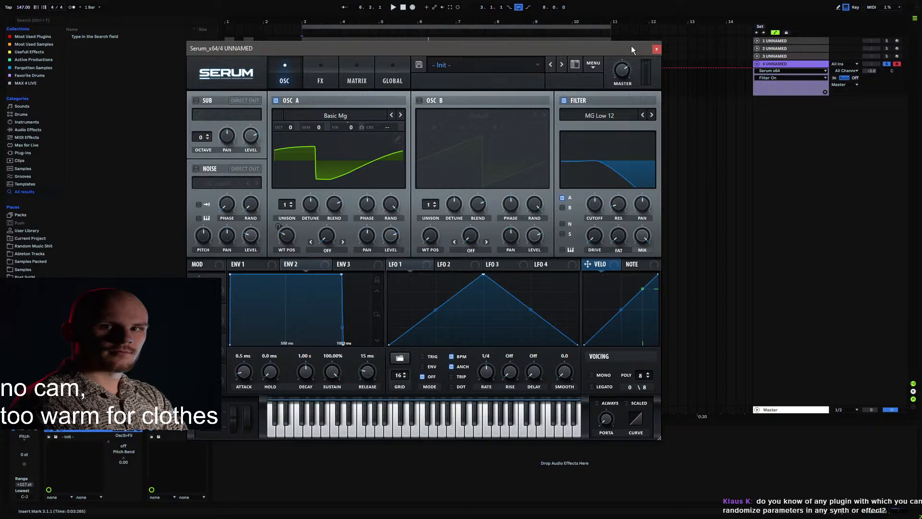
Step: Add an LFO device after Serum on track 4 and set its waveform to Random
left_click(656, 49)
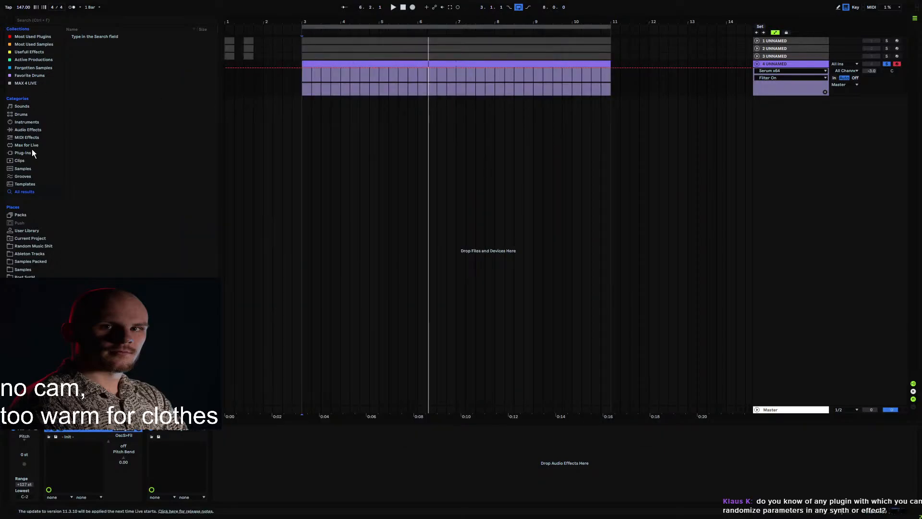
left_click(28, 131)
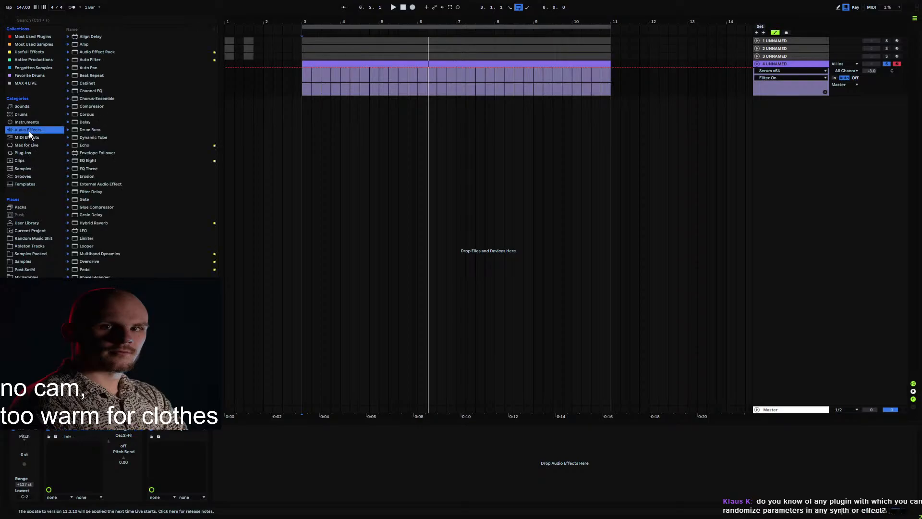
left_click_drag(82, 230, 253, 456)
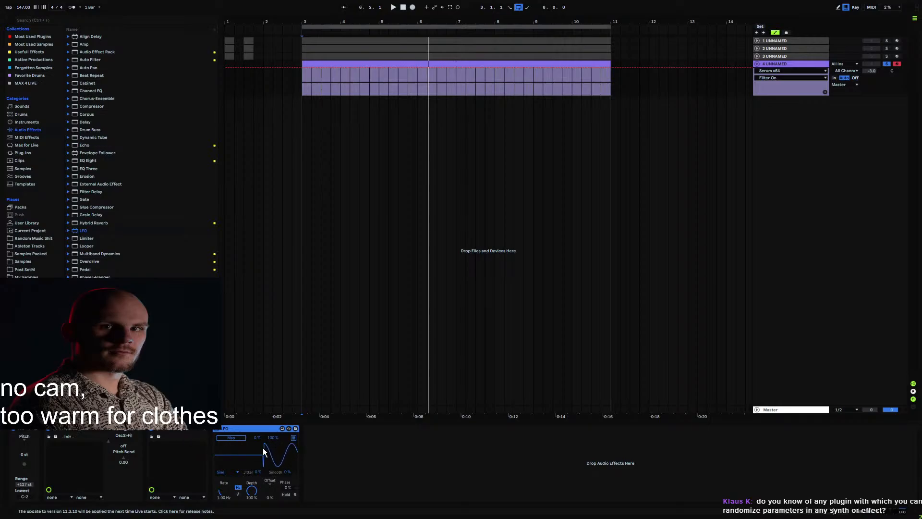
left_click(228, 472)
left_click(229, 463)
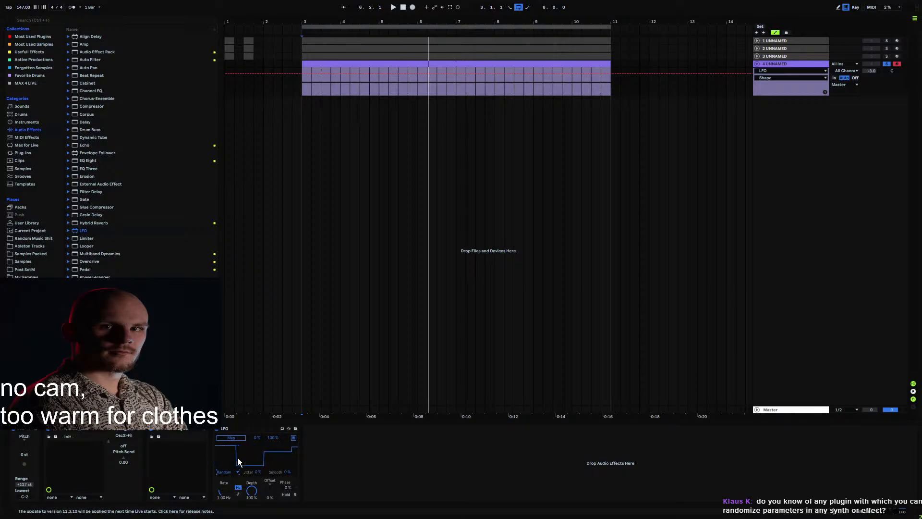
Step: Set the LFO's smooth to 100 %, its jitter to 75 %, and its tempo-synced rate to 1/16
left_click_drag(288, 472, 288, 418)
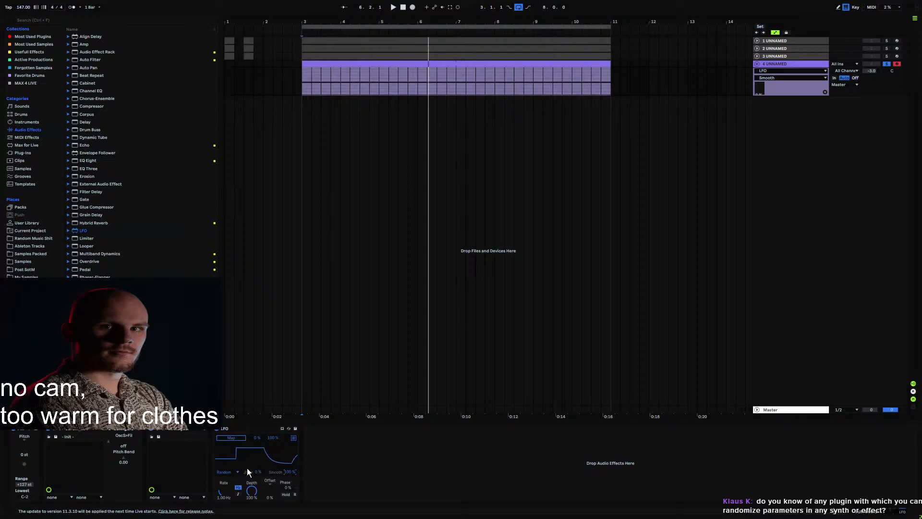
left_click_drag(259, 473, 259, 447)
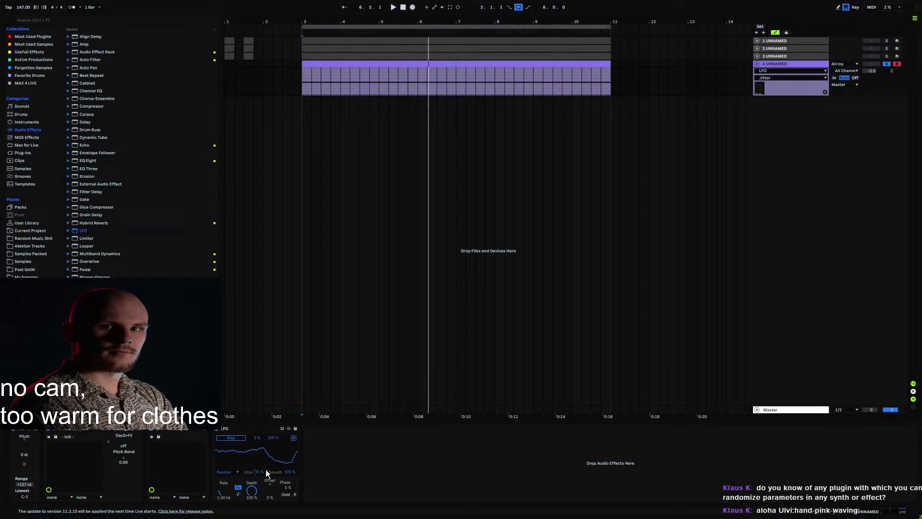
left_click_drag(261, 472, 262, 504)
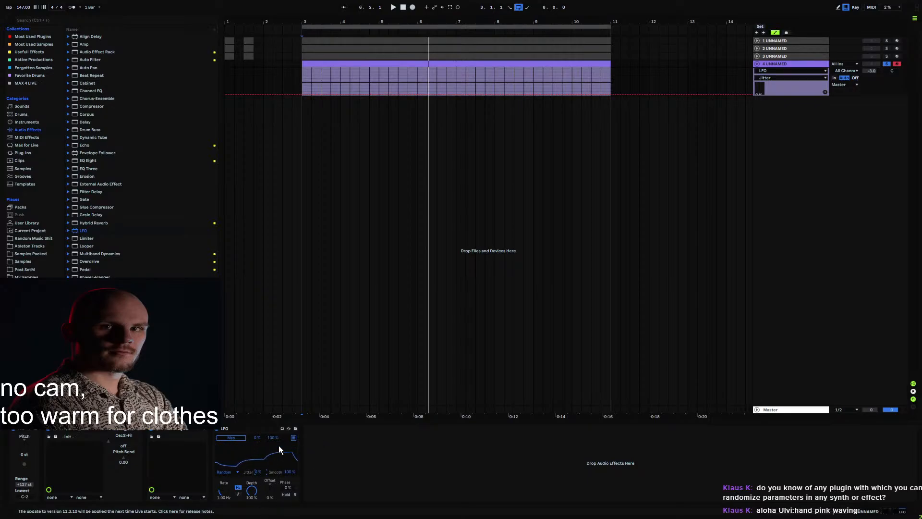
left_click_drag(259, 472, 259, 435)
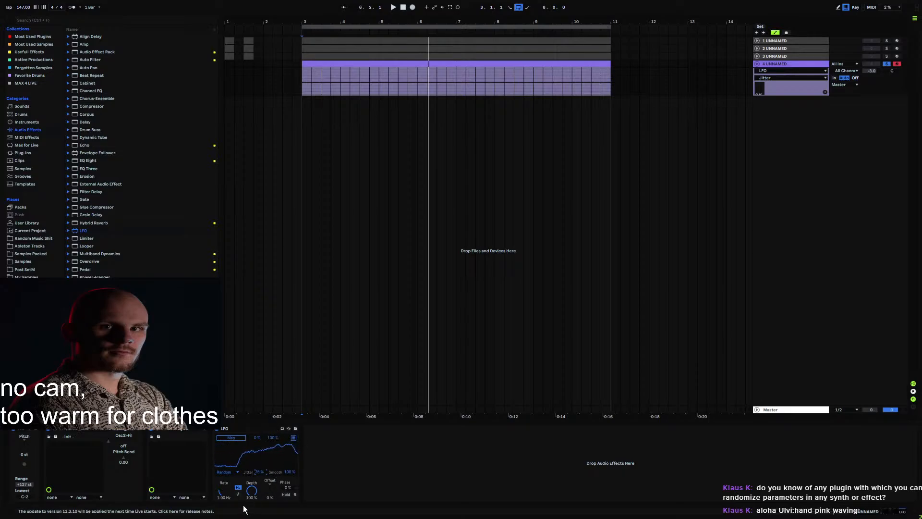
left_click(238, 493)
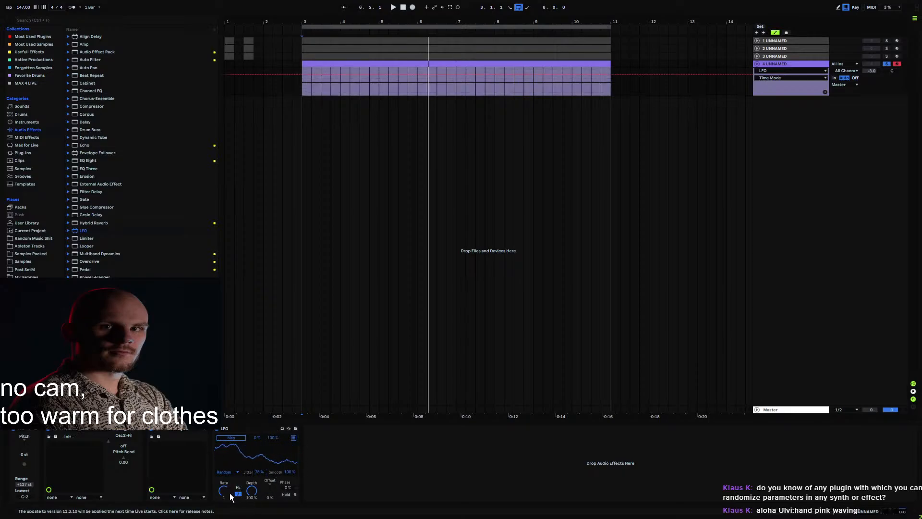
left_click_drag(222, 492, 222, 512)
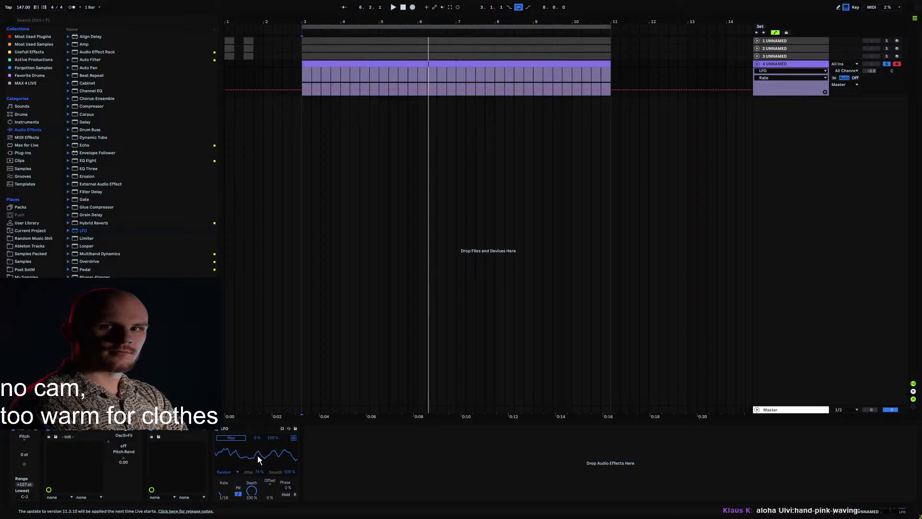
Step: Add Serum's filter cutoff to the device's configured parameters, with the cutoff at 271 Hz
left_click(62, 431)
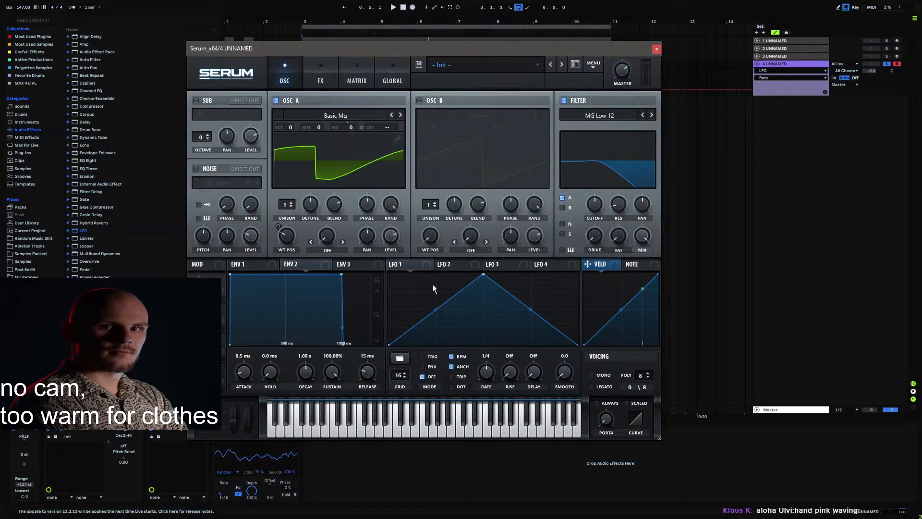
key("ctrl+alt+p")
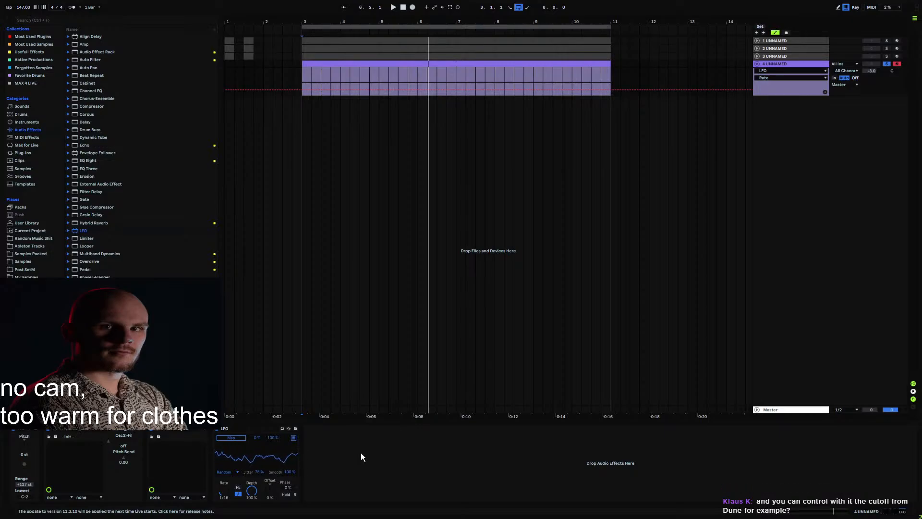
left_click(127, 433)
left_click_drag(593, 206, 593, 207)
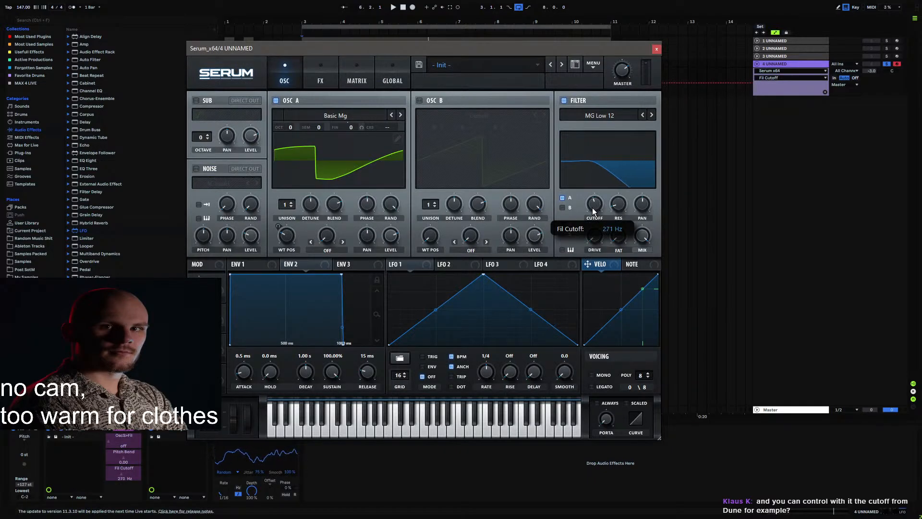
left_click(657, 49)
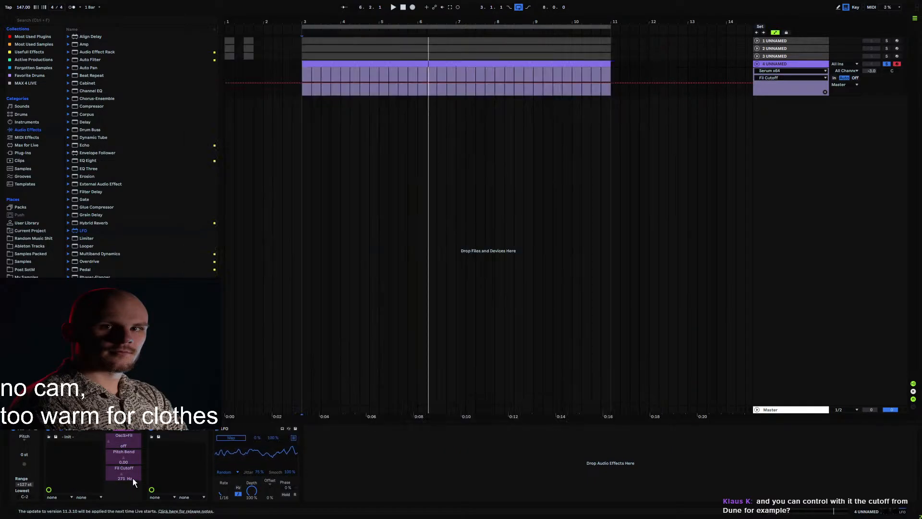
left_click(126, 432)
Step: Map the LFO to Serum's Fil Cutoff parameter and view the modulated filter in the Serum interface
left_click(231, 438)
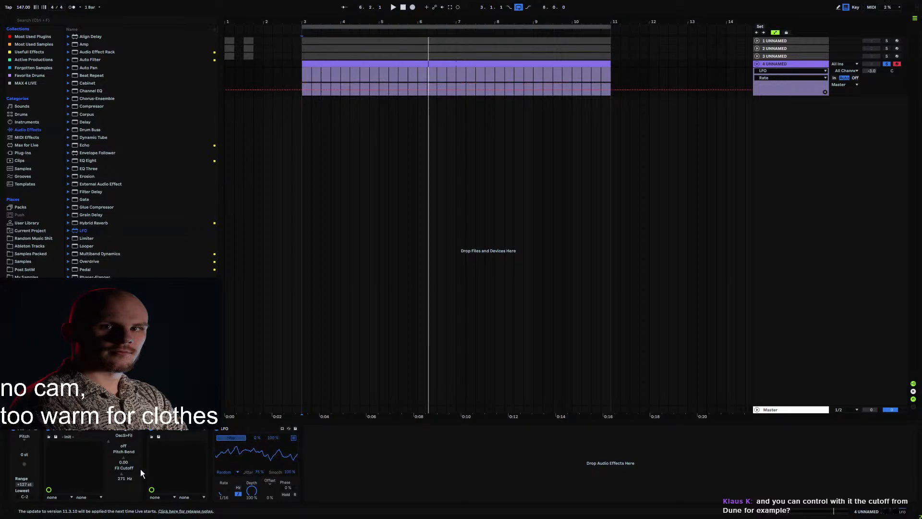
left_click(125, 470)
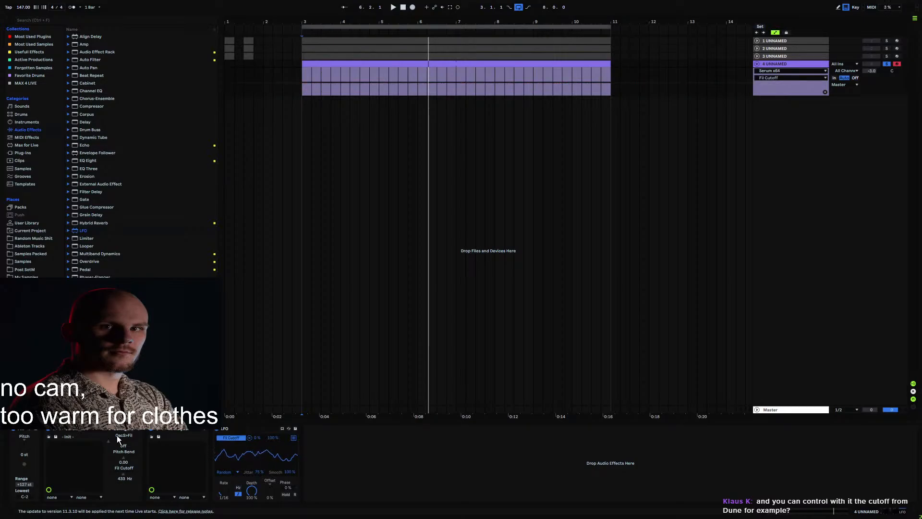
left_click(59, 428)
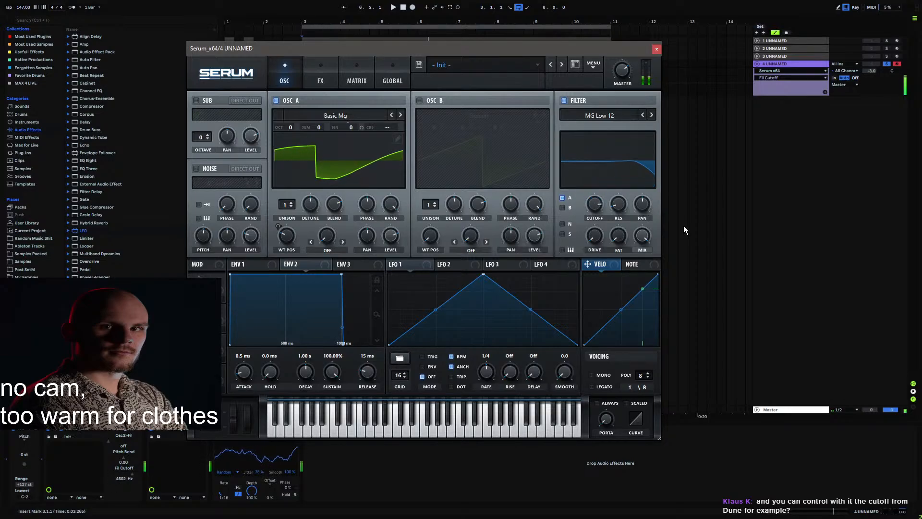
Step: Delete the LFO device from track 4 and reopen the Serum interface
left_click(657, 50)
left_click(232, 427)
key("Delete")
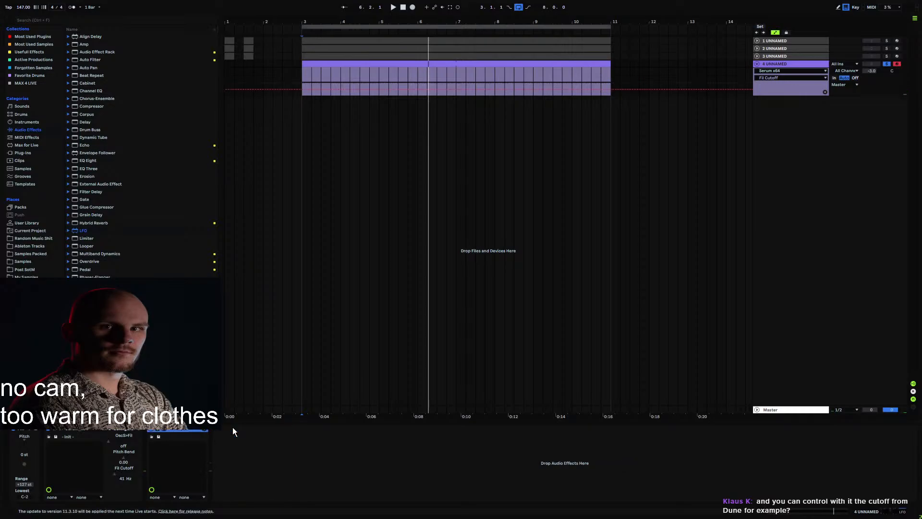
left_click(63, 429)
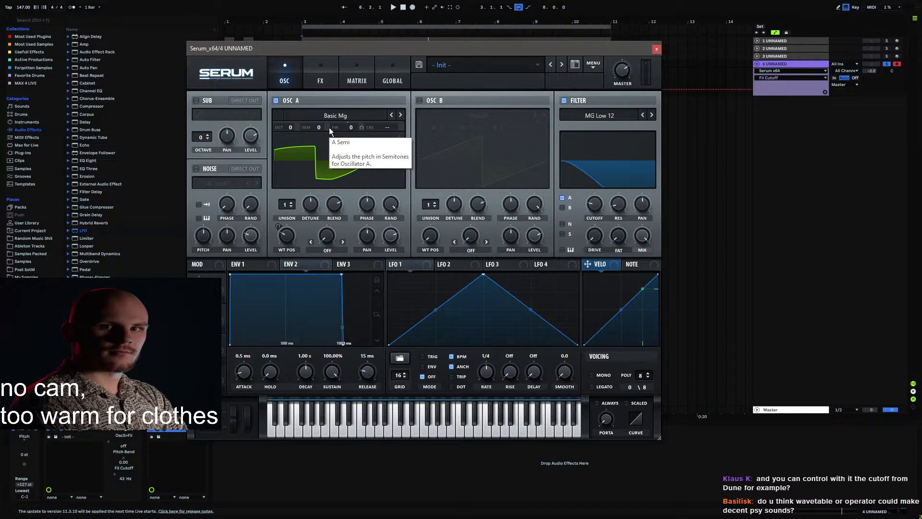
Step: Load Wavetable on a new MIDI track, inspect its expanded view, and delete the device
left_click(656, 49)
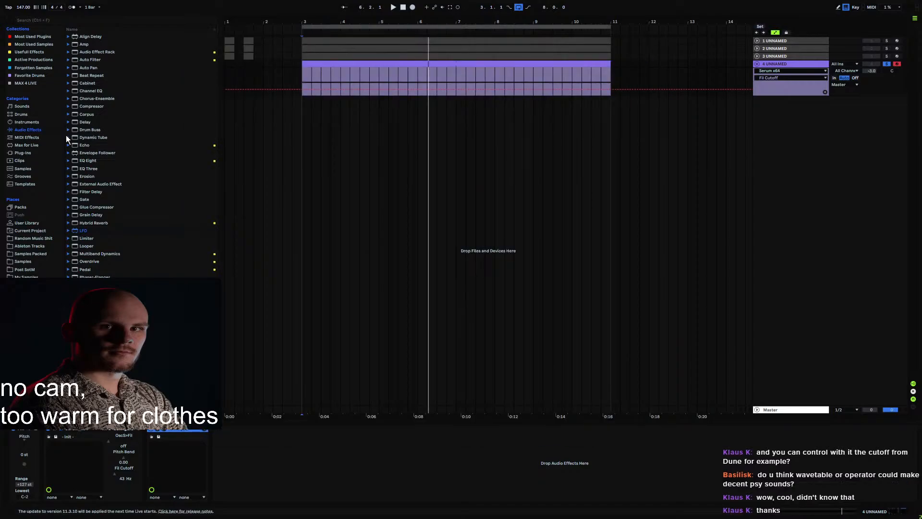
left_click(30, 123)
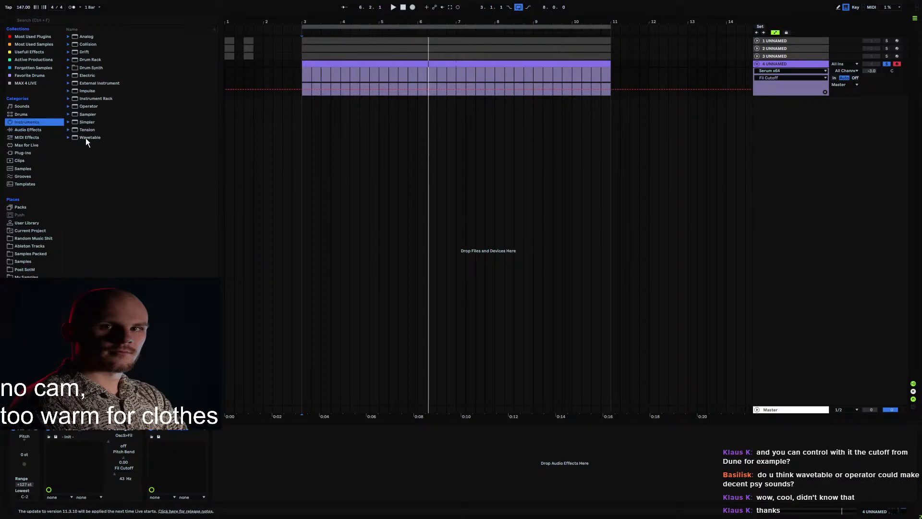
double_click(86, 138)
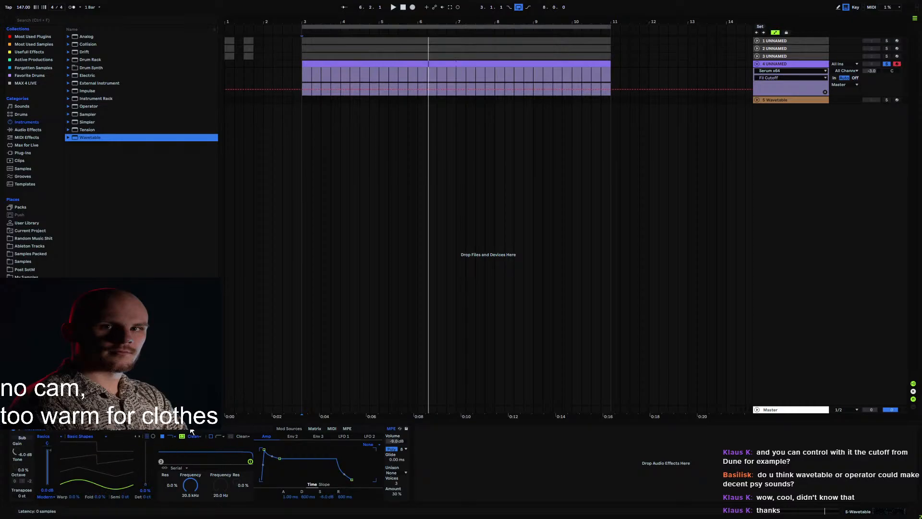
left_click(20, 430)
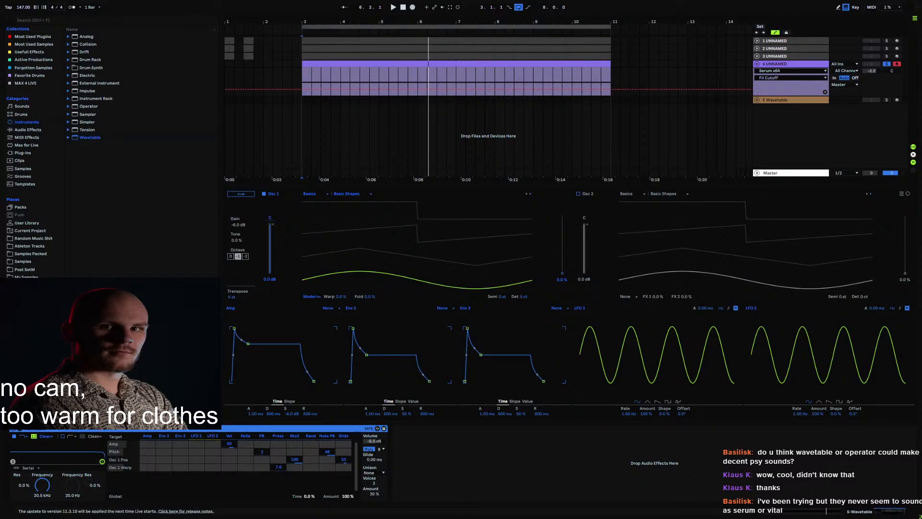
key("Delete")
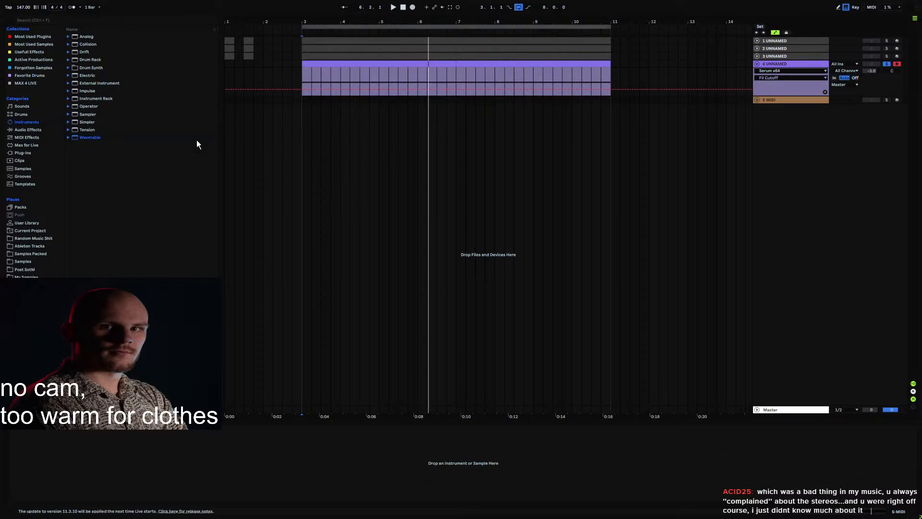
Step: Load the Polyverse Music Wider VST3 plug-in on a new audio track
left_click(22, 153)
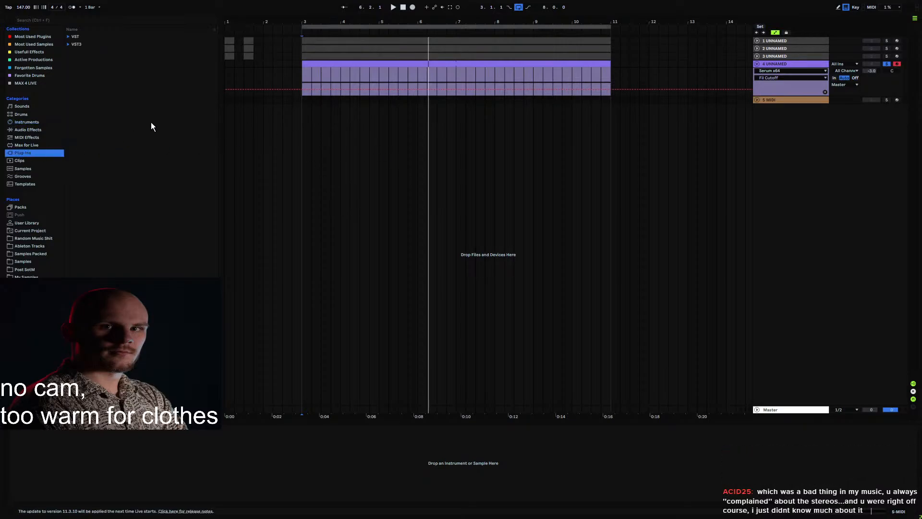
left_click(68, 44)
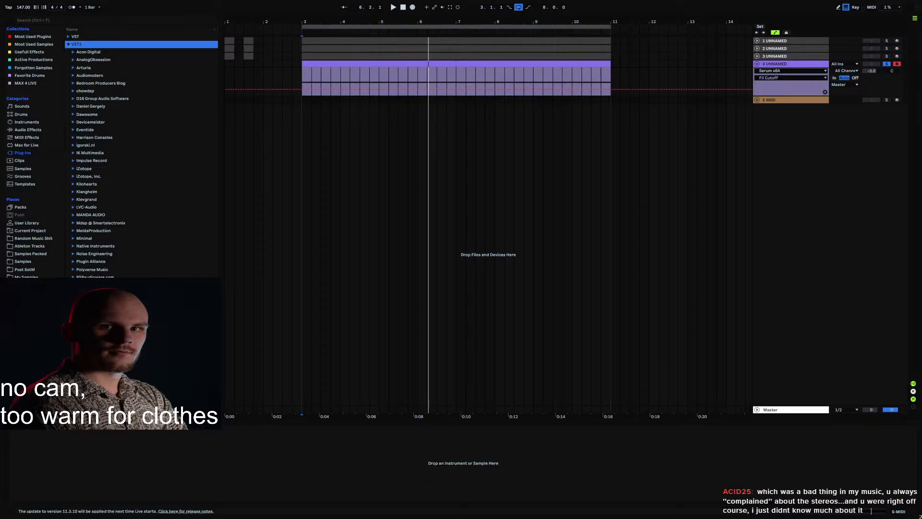
left_click(73, 269)
left_click_drag(94, 276, 370, 292)
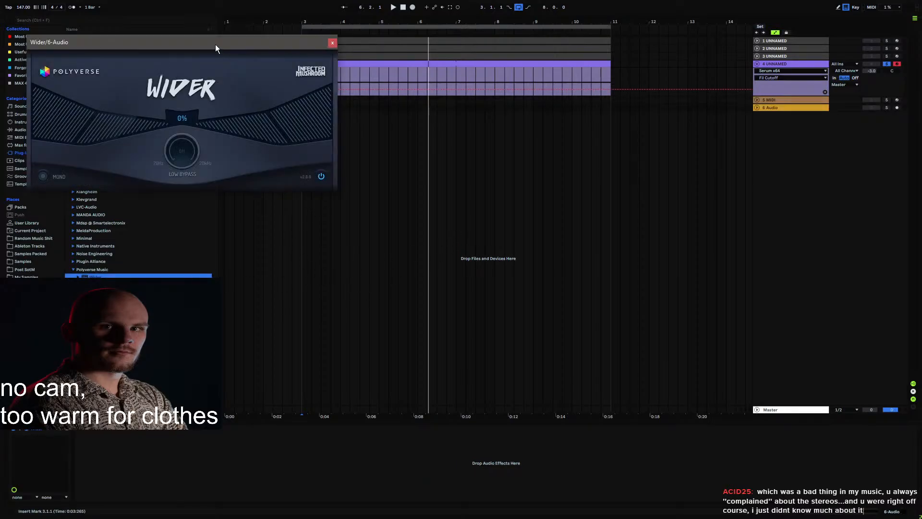
Step: Set Wider's width to 51% and its low bypass to 212 Hz
left_click_drag(215, 44, 459, 129)
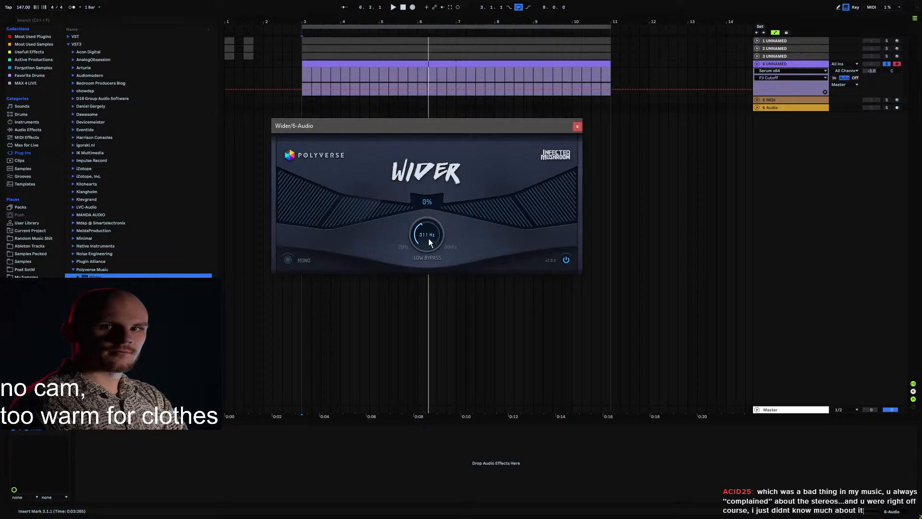
left_click_drag(462, 221, 554, 59)
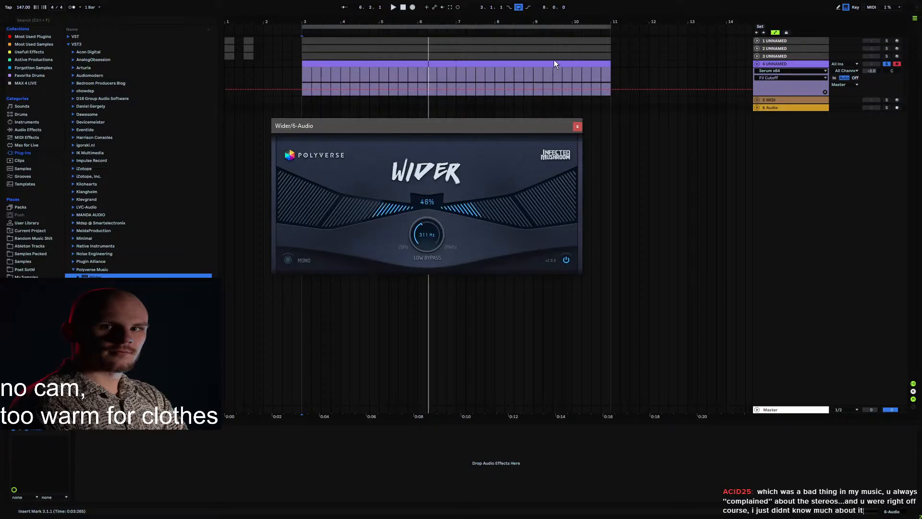
left_click_drag(431, 238, 418, 225)
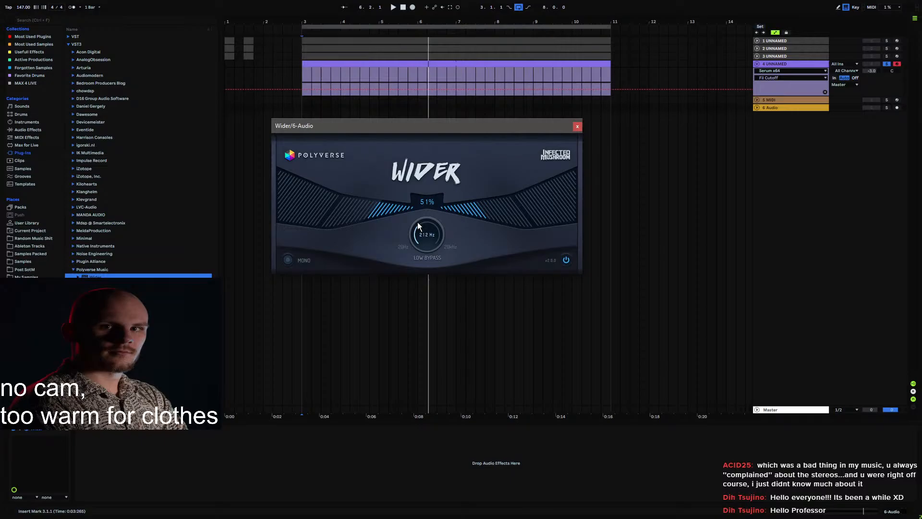
Step: Delete the audio track that holds the Wider plug-in
left_click(32, 427)
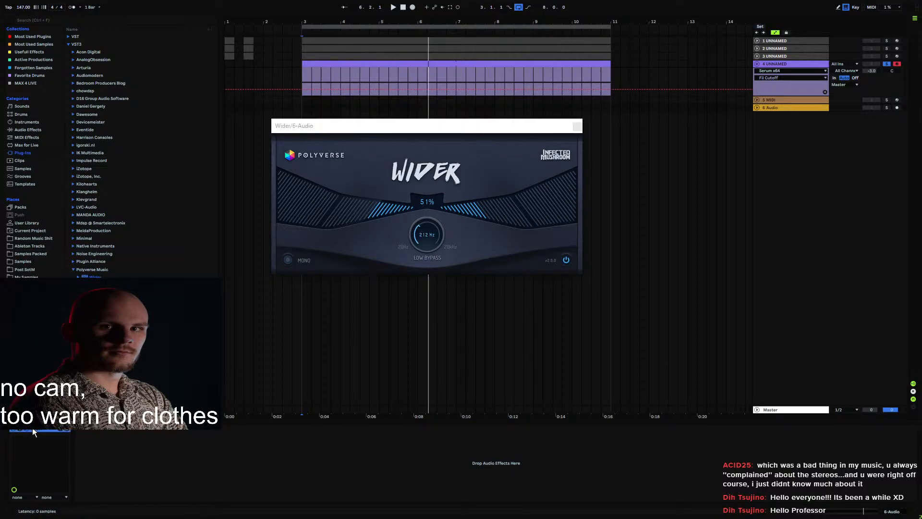
left_click(783, 108)
key("Delete")
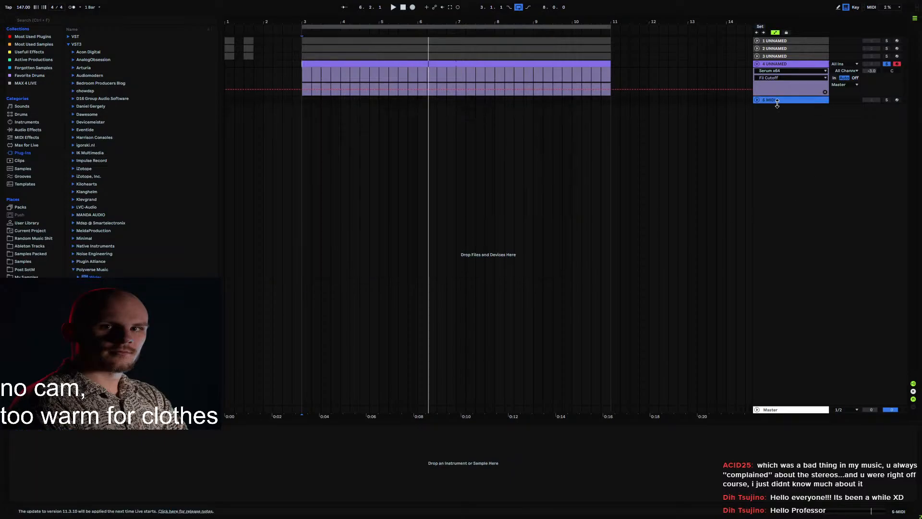
Step: Delete the leftover empty MIDI track and reopen the Serum window of track 4
key("Delete")
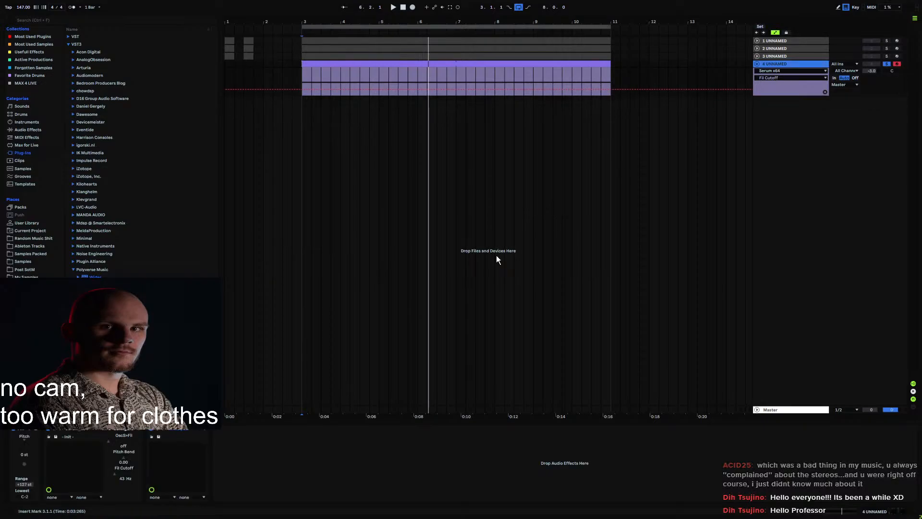
left_click(62, 429)
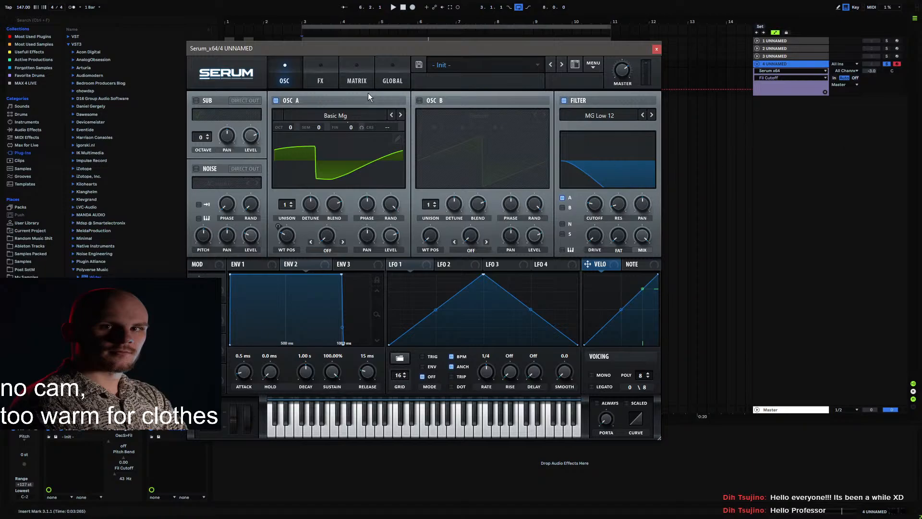
left_click_drag(376, 47, 411, 77)
Step: Adjust the MG Low 12 filter's cutoff and shift the computer keyboard down to the C1–D2 octave to audition it
mouse_move(624, 214)
left_mouse_down()
mouse_move(644, 214)
mouse_move(606, 214)
left_mouse_up()
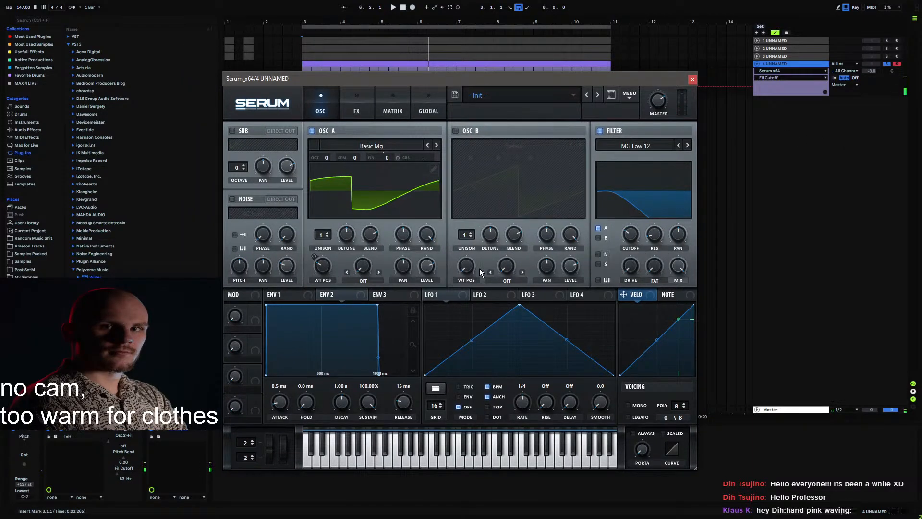
key("z")
key("s")
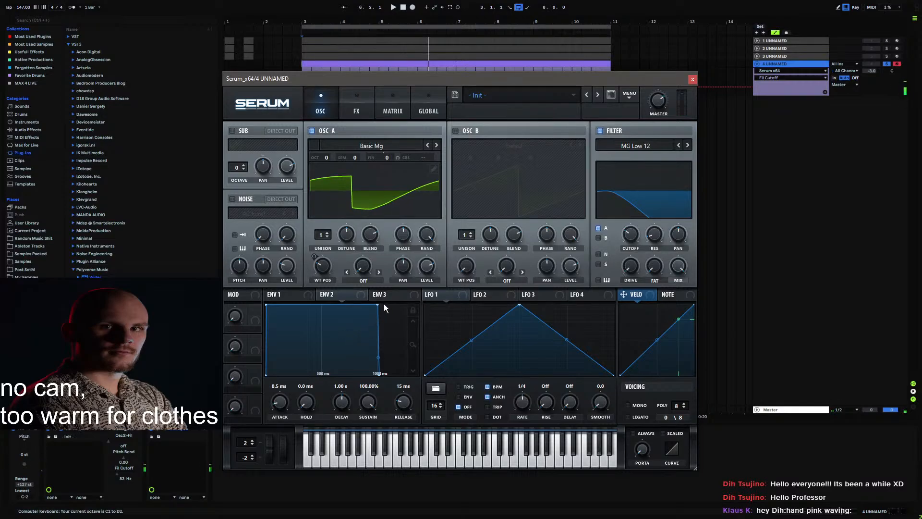
Step: Set Env 2 to 1.27 s decay, 46.28% sustain and 1.24 s release, and Env 1 to 1.52 s, -16.1 dB and 1.65 s
left_click_drag(378, 305, 407, 351)
left_click_drag(366, 401, 419, 380)
left_click(288, 294)
left_click_drag(352, 407, 368, 418)
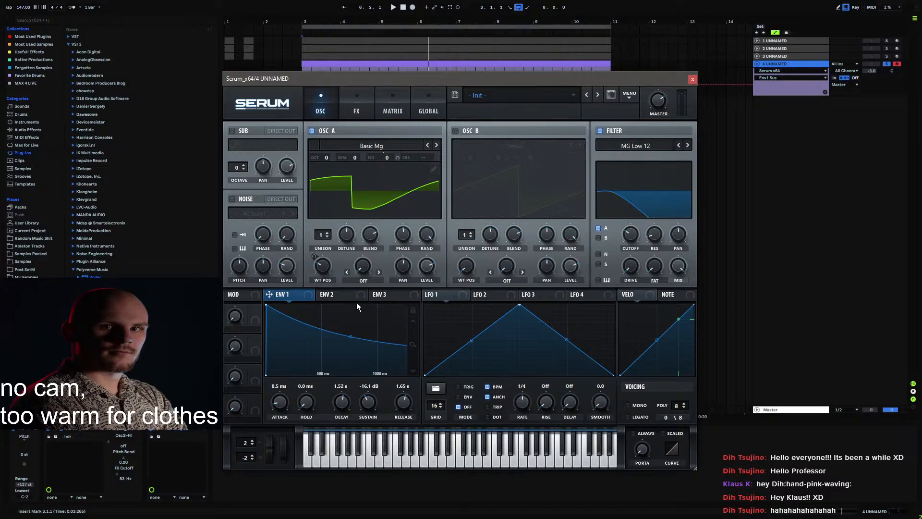
Step: Assign Env 2 as a positive modulation source for the filter cutoff
left_click(324, 296)
left_click_drag(329, 292, 628, 235)
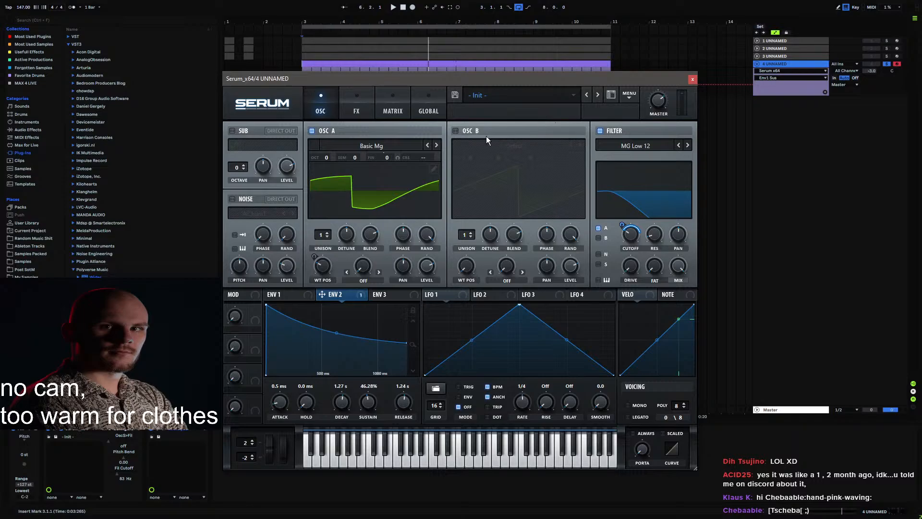
Step: Set oscillator A to 7 unison voices with a narrower detune, and lower its random phase amount
left_click(327, 234)
left_click(328, 233)
left_click(328, 234)
left_click(327, 234)
left_click_drag(342, 236, 340, 264)
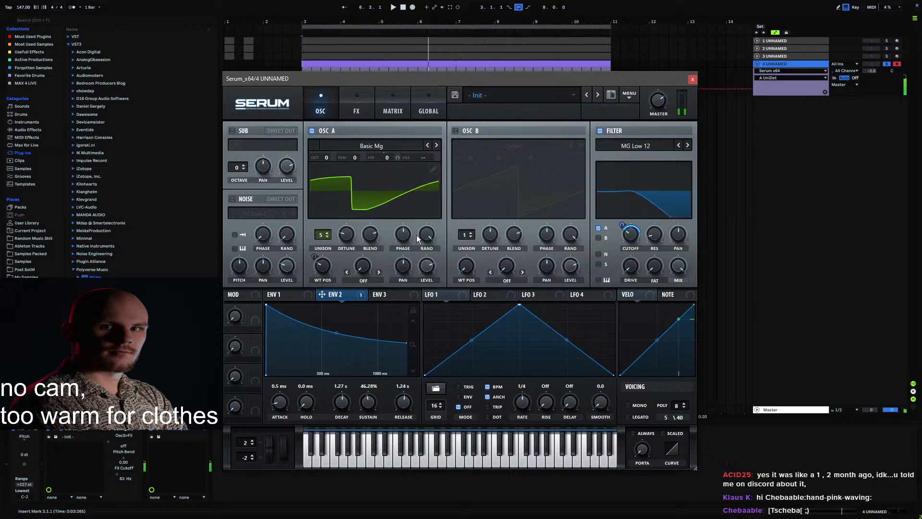
left_click(327, 233)
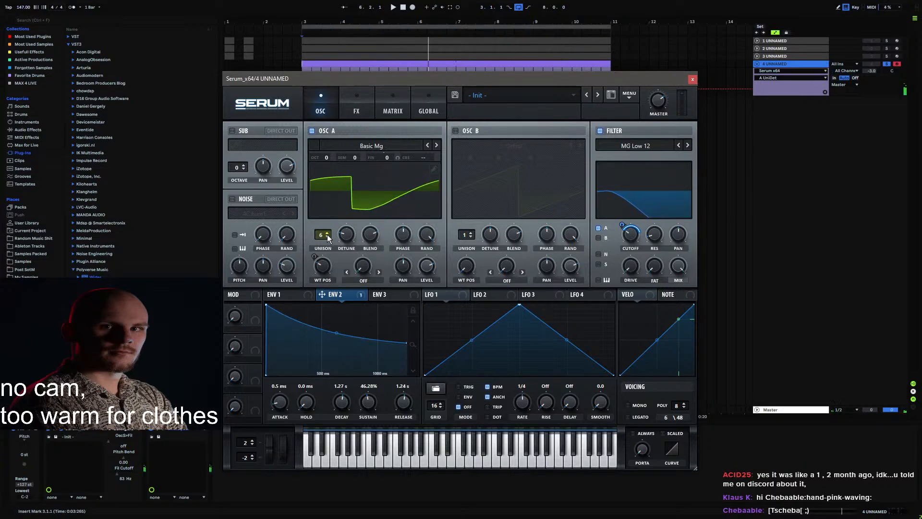
left_click_drag(345, 234, 342, 236)
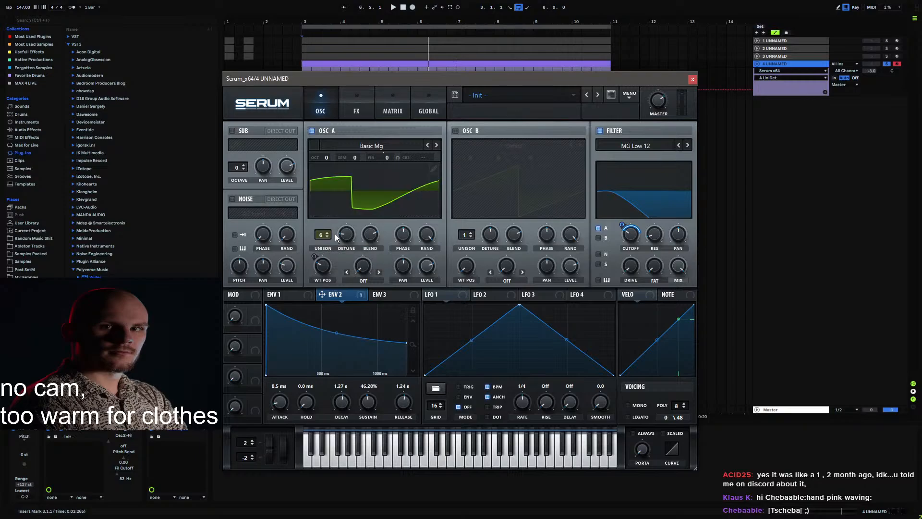
left_click_drag(429, 233, 393, 251)
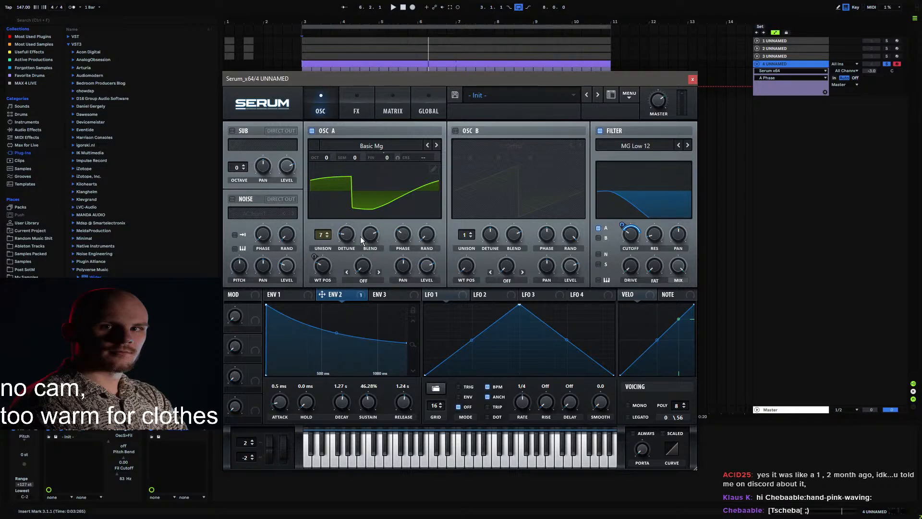
key("u")
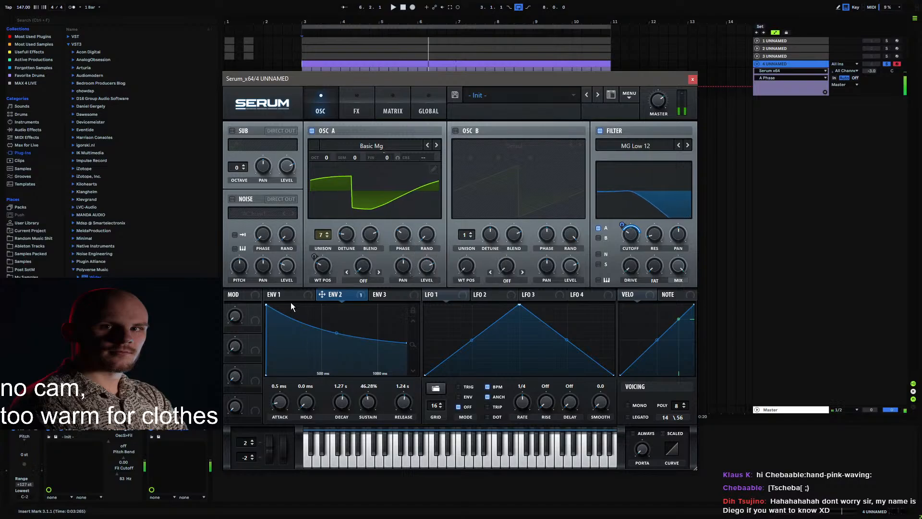
Step: Assign Macro 1 to oscillator A's random phase, audition it at 100%, and rename the macro "wash out"
left_click_drag(255, 314, 424, 236)
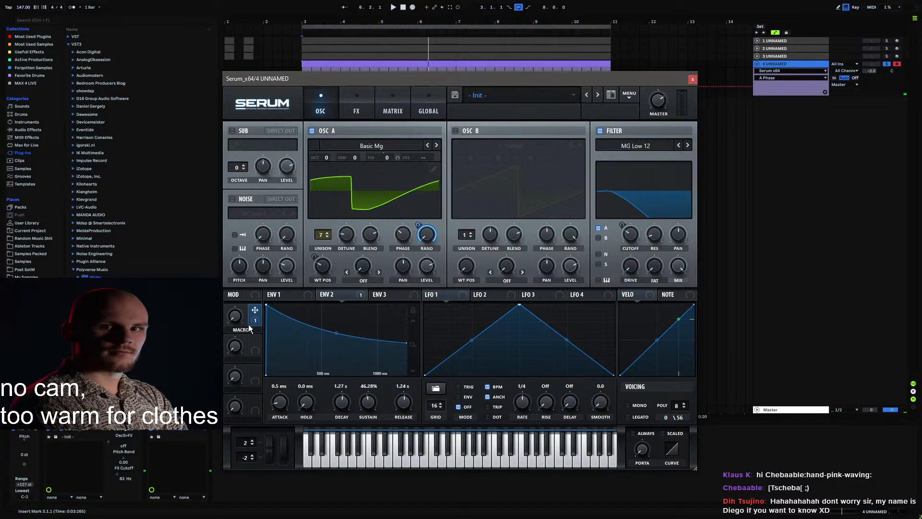
left_click_drag(235, 317, 235, 293)
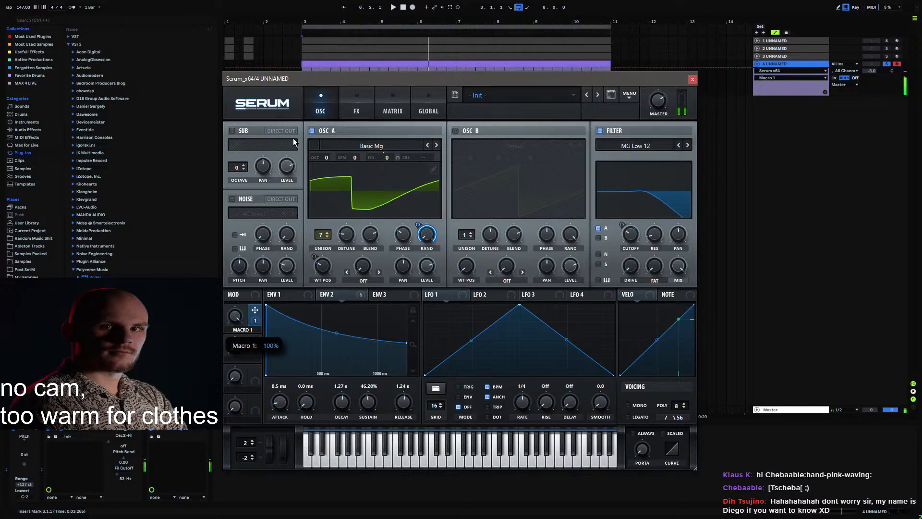
double_click(243, 330)
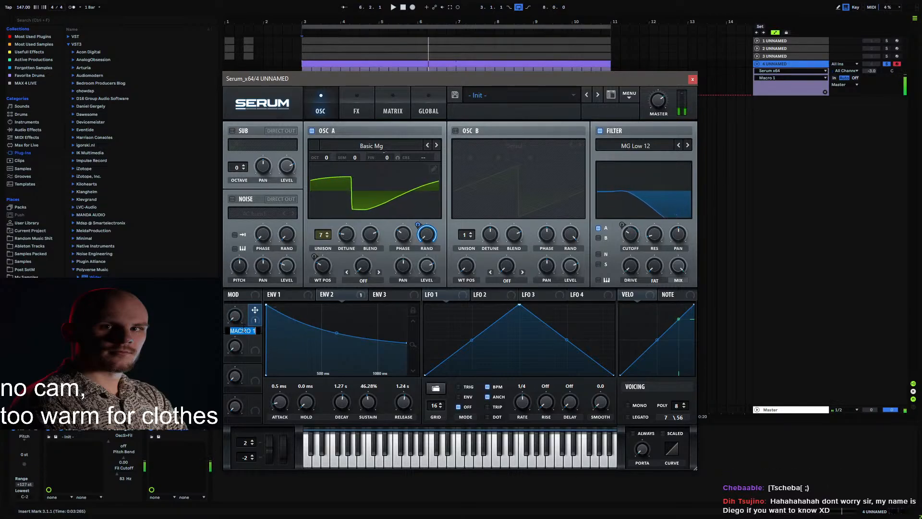
type("wash out")
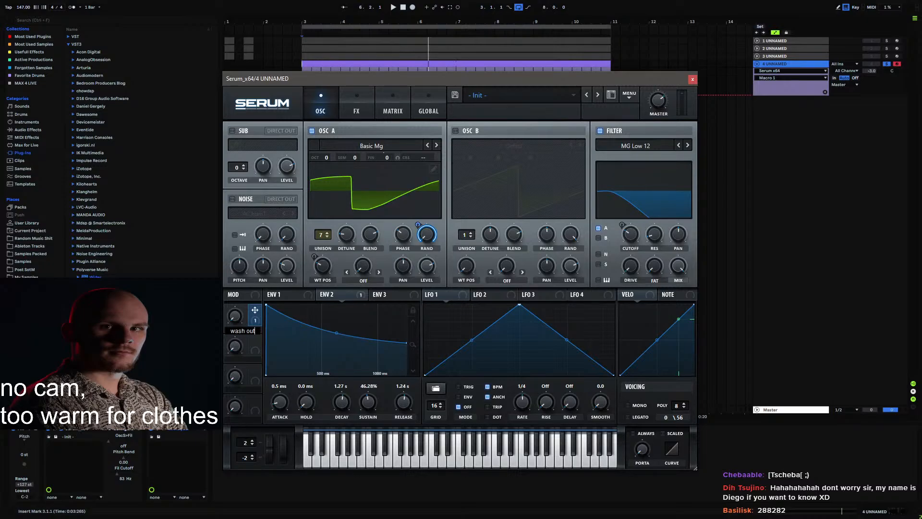
key("Return")
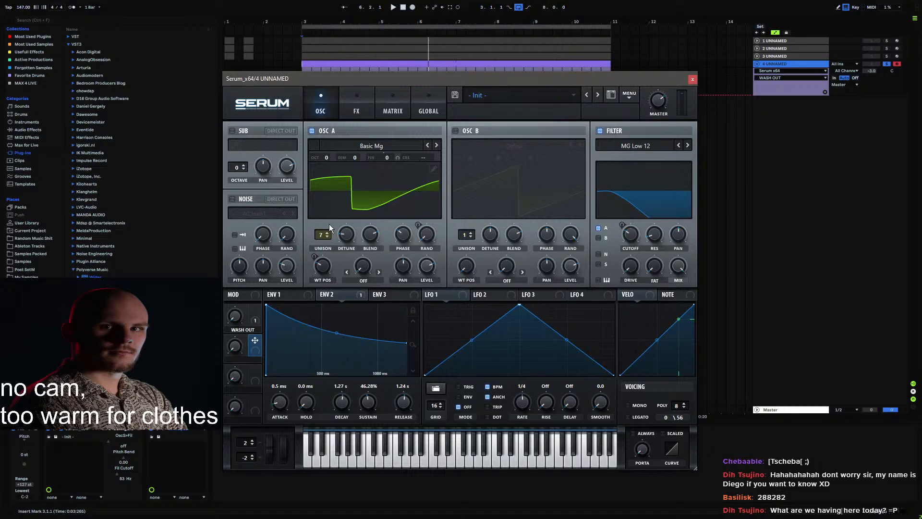
Step: Assign the mod wheel to the filter cutoff with an amount of 40 and audition it with the wash out macro
left_click_drag(232, 294, 627, 233)
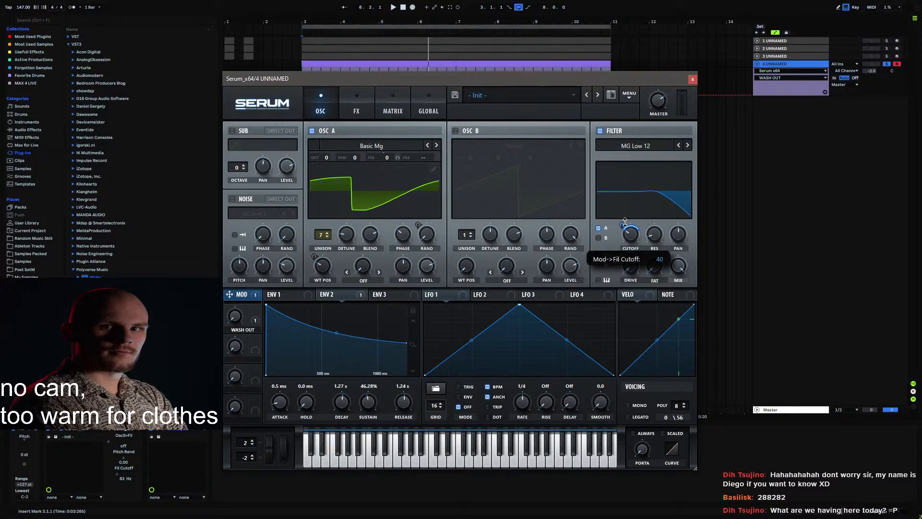
left_click_drag(283, 450, 281, 480)
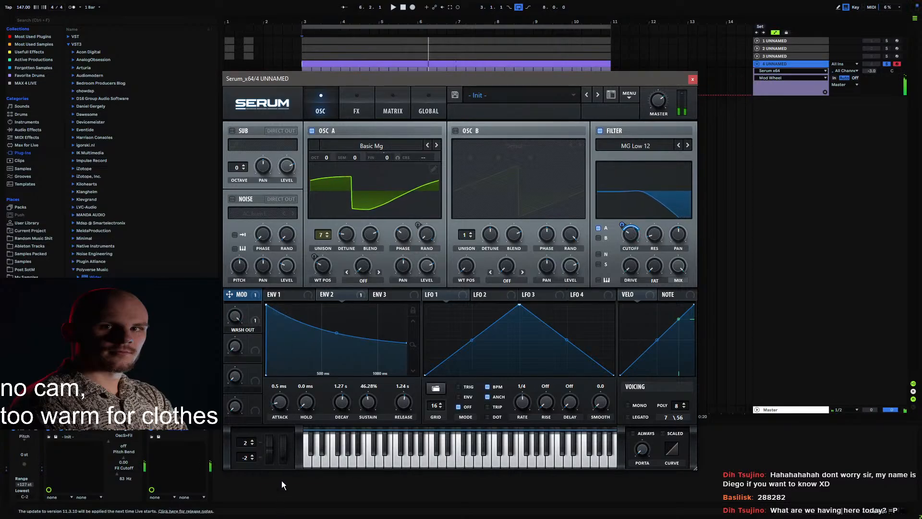
left_click(237, 308)
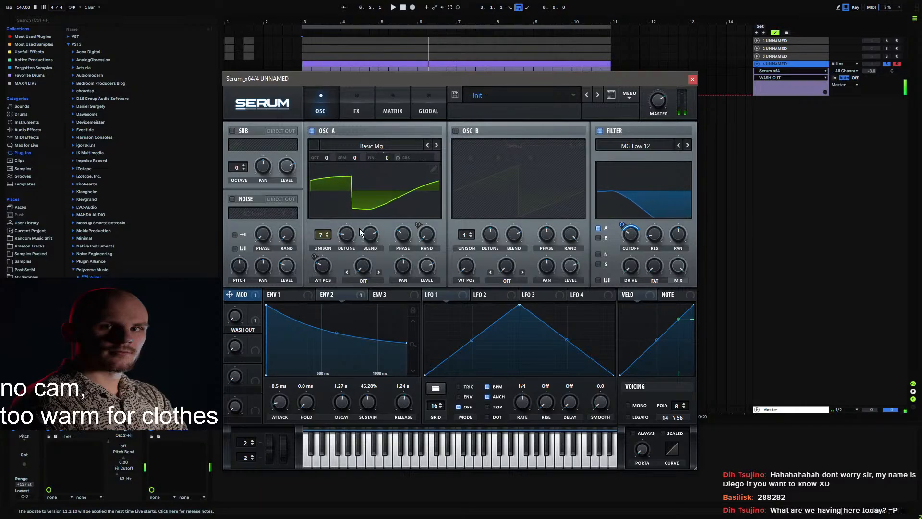
Step: Copy oscillator A to B with its modulations, and set oscillator B to octave +1 with 11 unison voices
left_click(628, 96)
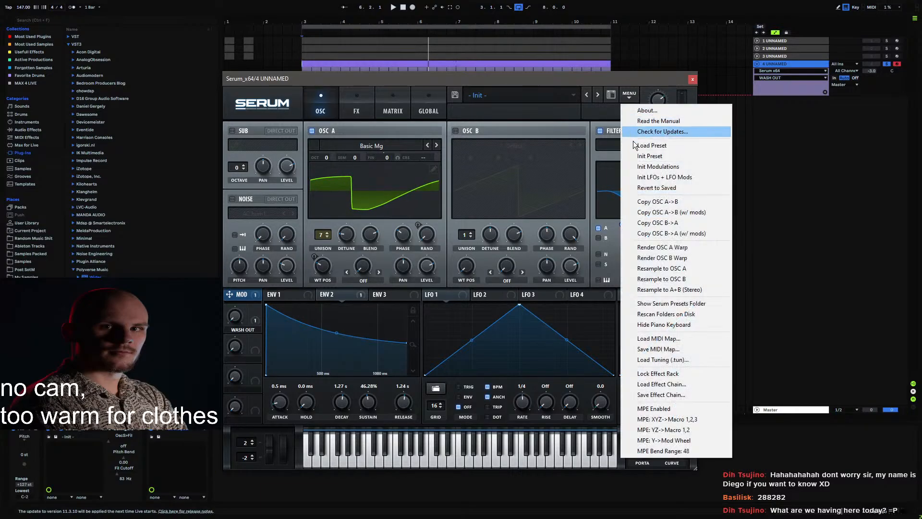
left_click(675, 213)
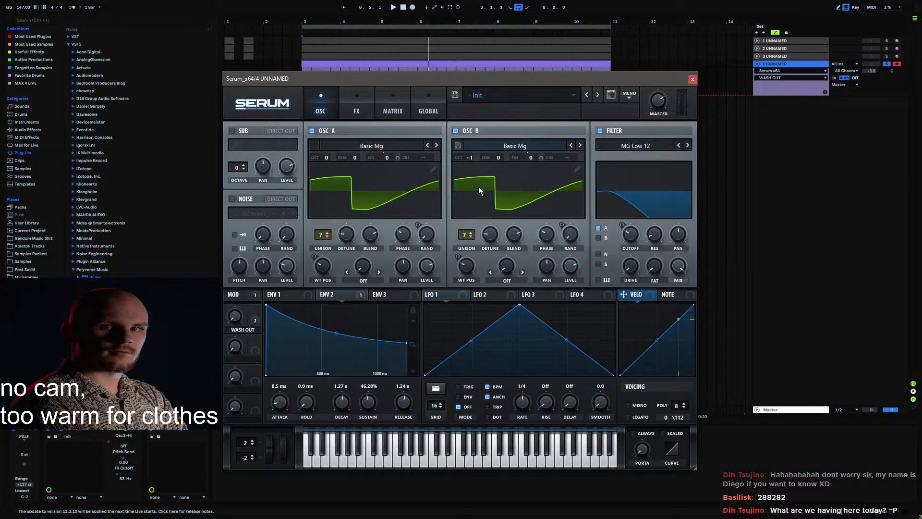
left_click(471, 232)
left_click(471, 233)
left_click(471, 232)
left_click(471, 233)
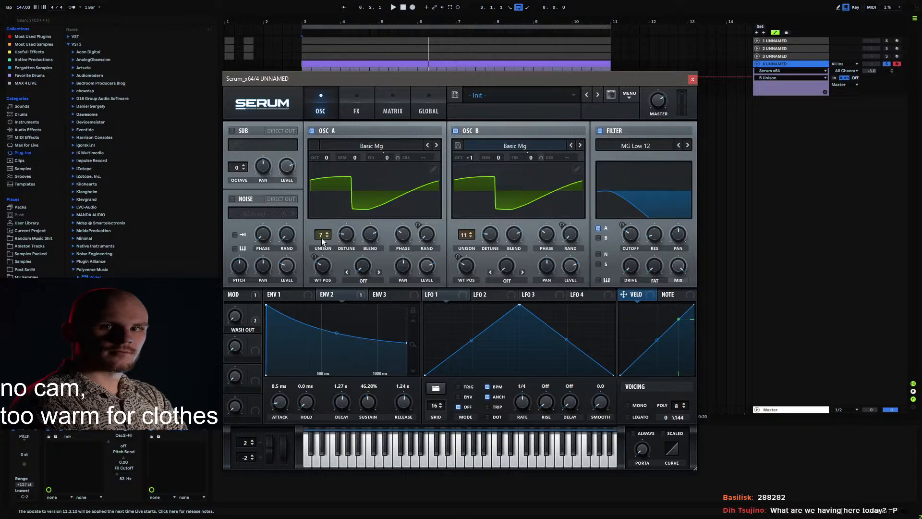
Step: Set oscillator A to 5 unison voices and route oscillator B through the filter
scroll(321, 238, "down", 2)
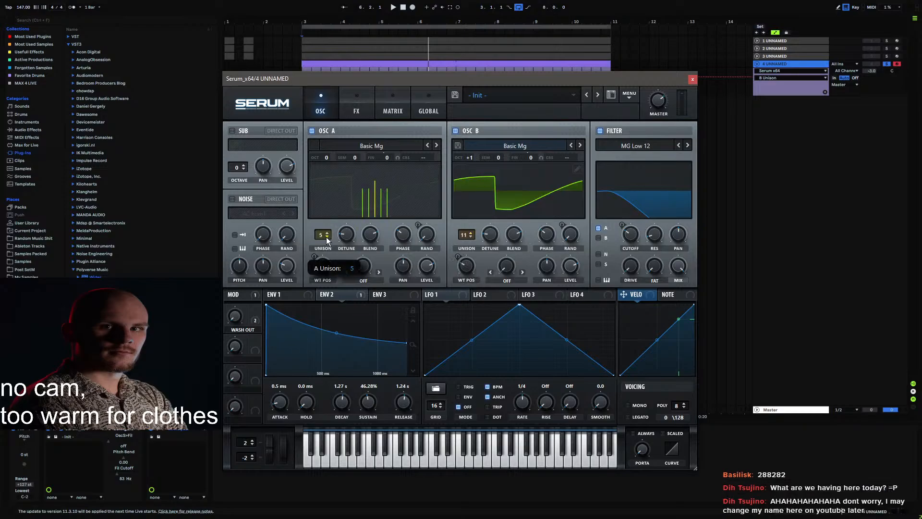
left_click(494, 235)
left_click(598, 237)
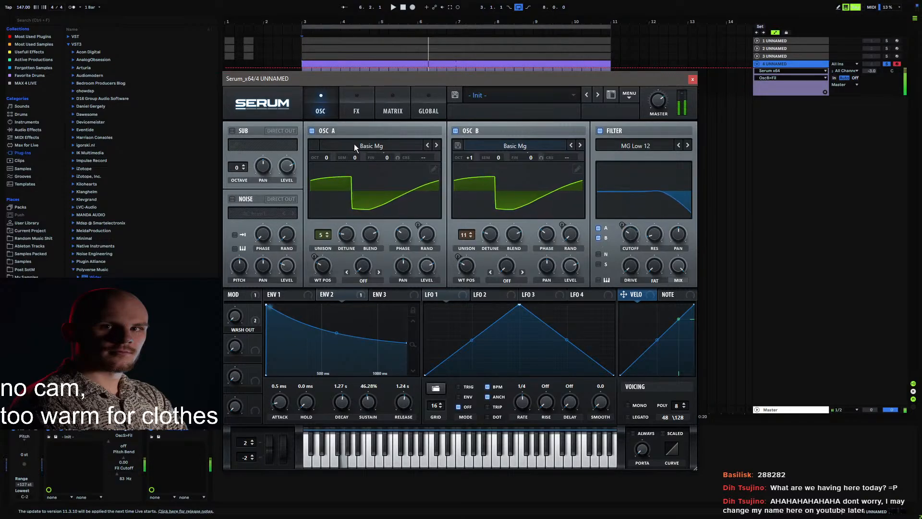
Step: Enable the delay and reverb effects and place them at the end of the effects chain, delay before reverb
left_click(357, 107)
left_click(236, 213)
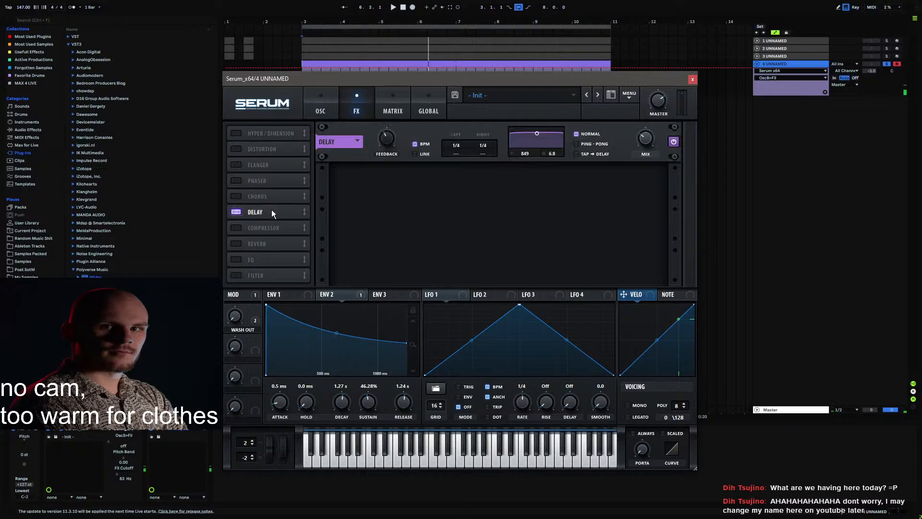
left_click_drag(272, 210, 267, 276)
left_click(236, 227)
left_click_drag(258, 224, 261, 282)
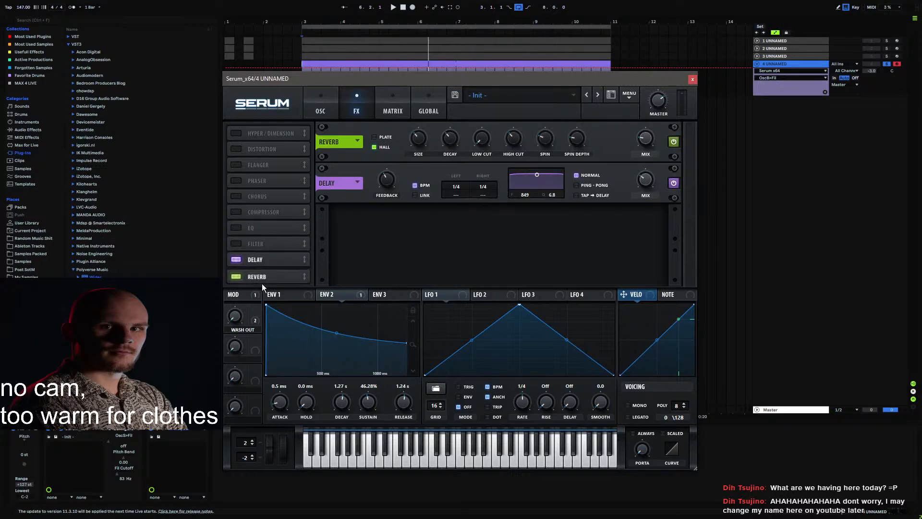
Step: Switch the delay to ping-pong mode and adjust the delay and reverb mix amounts
left_click(584, 145)
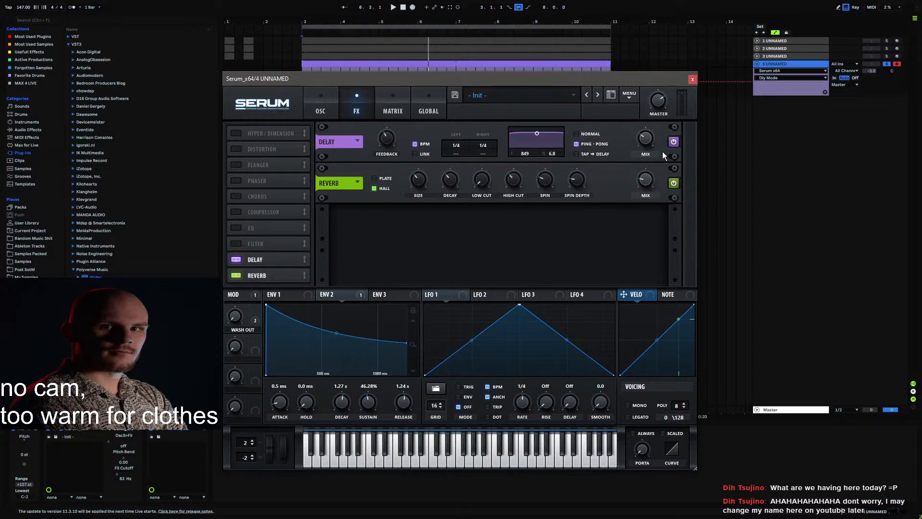
left_click_drag(648, 141, 652, 126)
left_click_drag(646, 180, 651, 160)
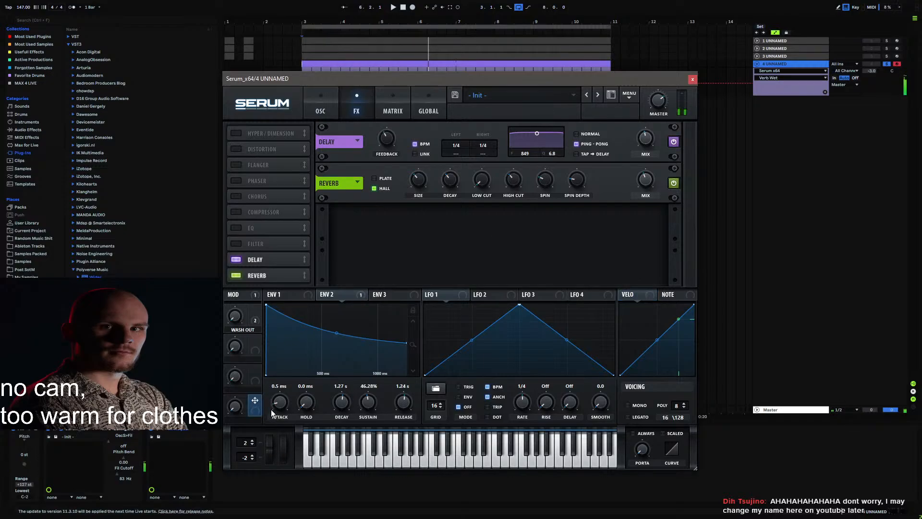
Step: Assign Macro 4 to the reverb and delay mixes with the delay's base mix at 0%, and raise the delay feedback
left_click_drag(254, 400, 641, 182)
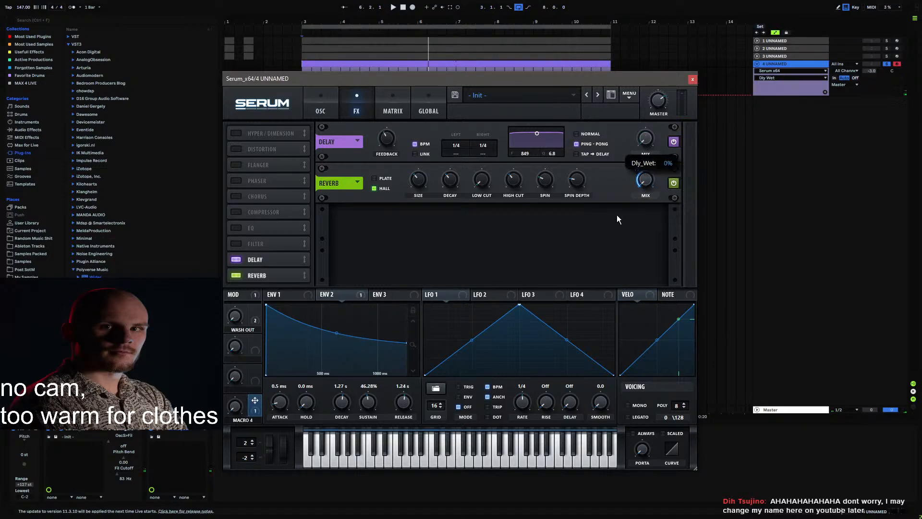
left_click_drag(261, 403, 645, 139)
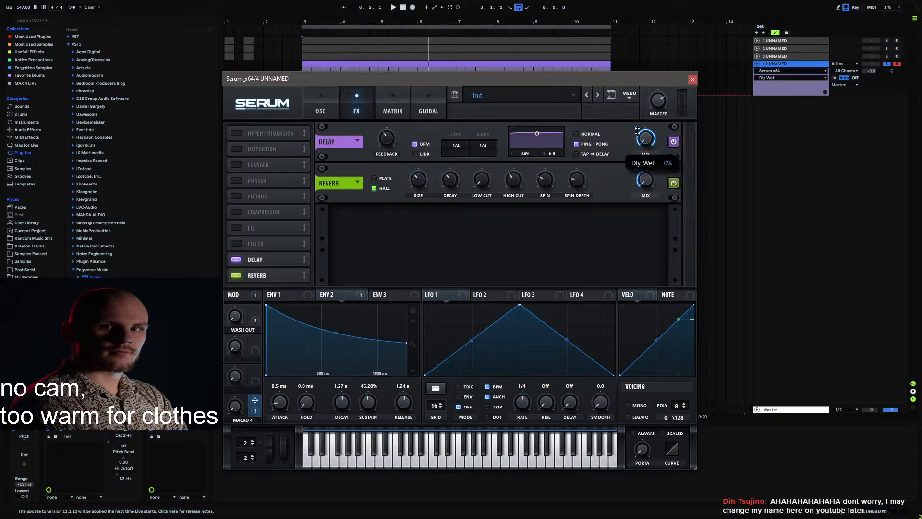
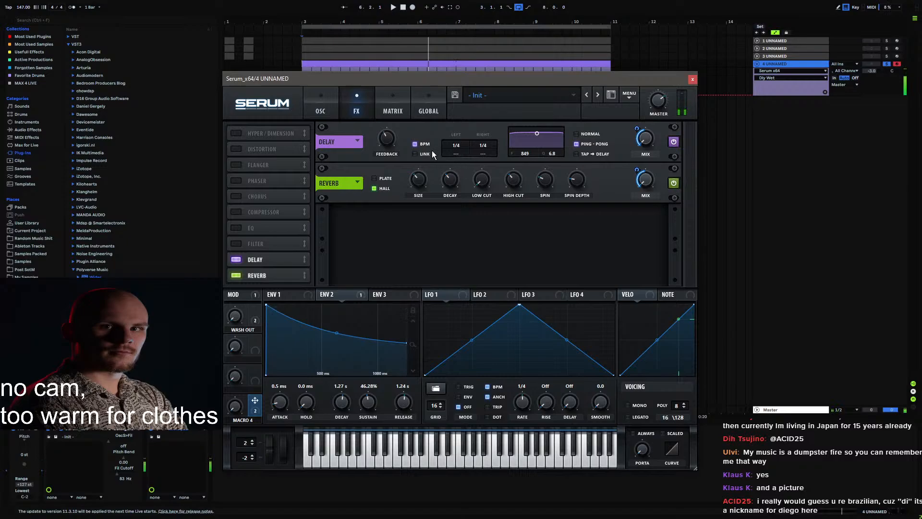
left_click_drag(390, 141, 395, 123)
left_click(237, 416)
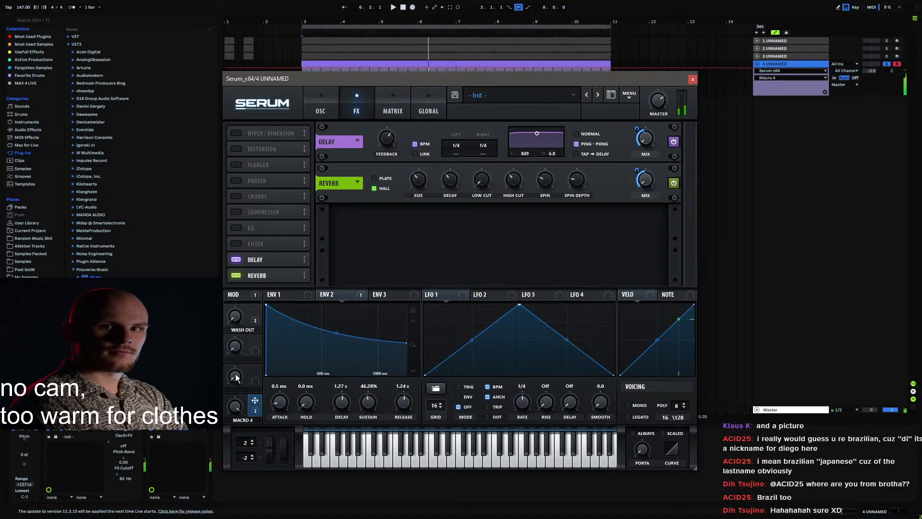
Step: Change the filter type to MG Low 18 with more drive, and assign Macro 2 to its resonance
left_click(318, 115)
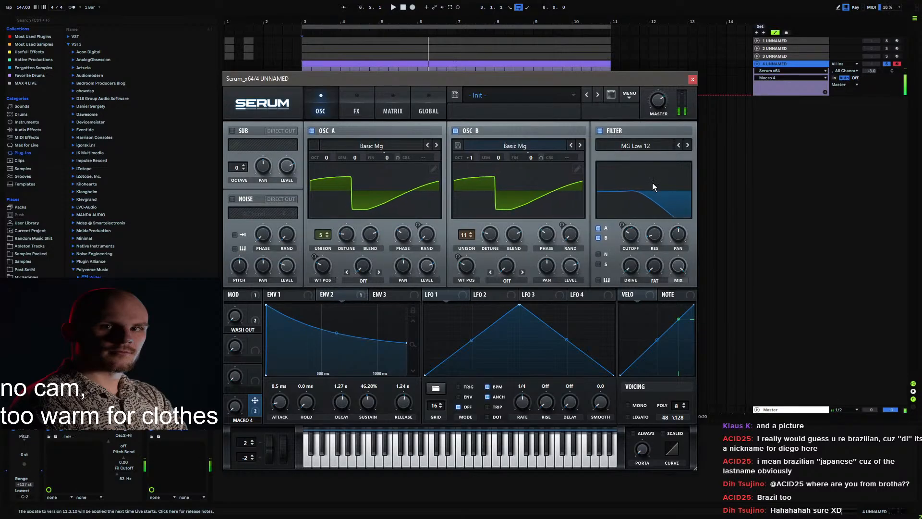
left_click(687, 145)
left_click_drag(630, 268, 638, 252)
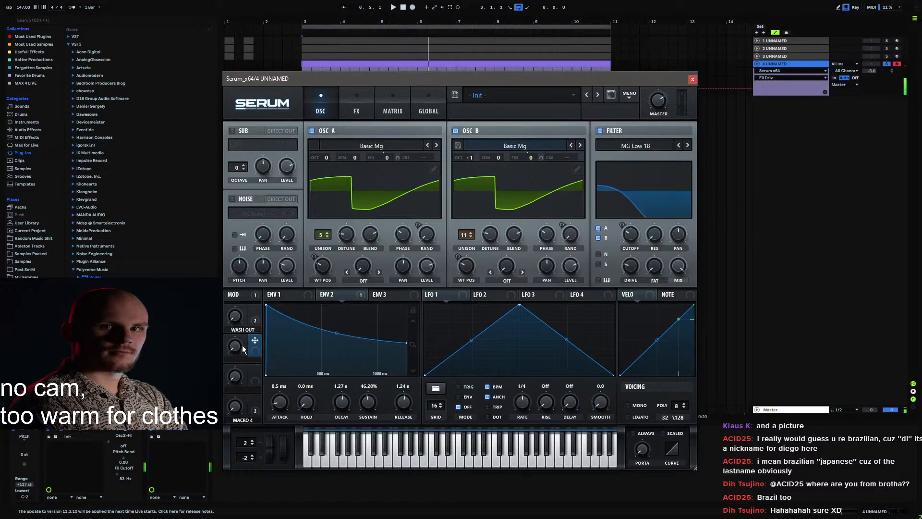
mouse_move(254, 340)
left_mouse_down()
mouse_move(432, 269)
mouse_move(643, 240)
mouse_move(650, 228)
mouse_move(638, 262)
left_mouse_up()
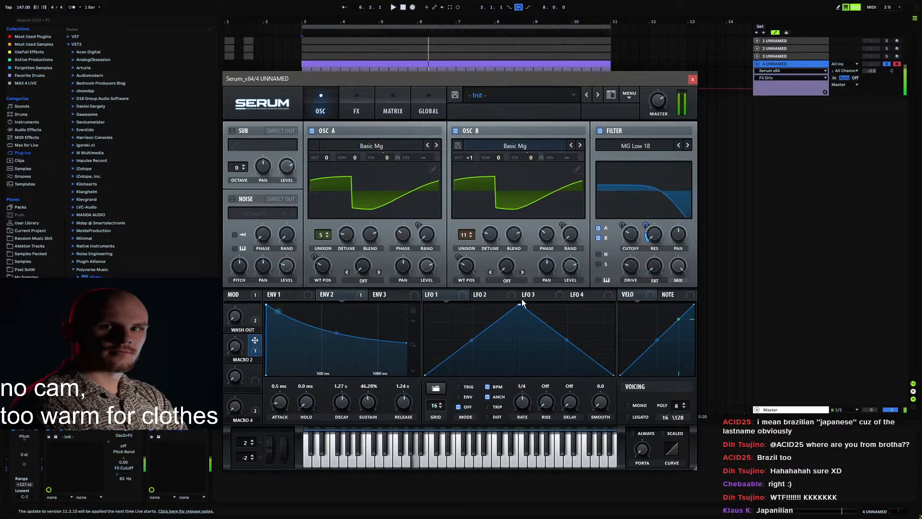
Step: Assign Macro 2 to the filter drive and set its resonance modulation to 39 while auditioning the macro at 100%
mouse_move(255, 341)
left_mouse_down()
mouse_move(631, 265)
mouse_move(612, 294)
left_mouse_up()
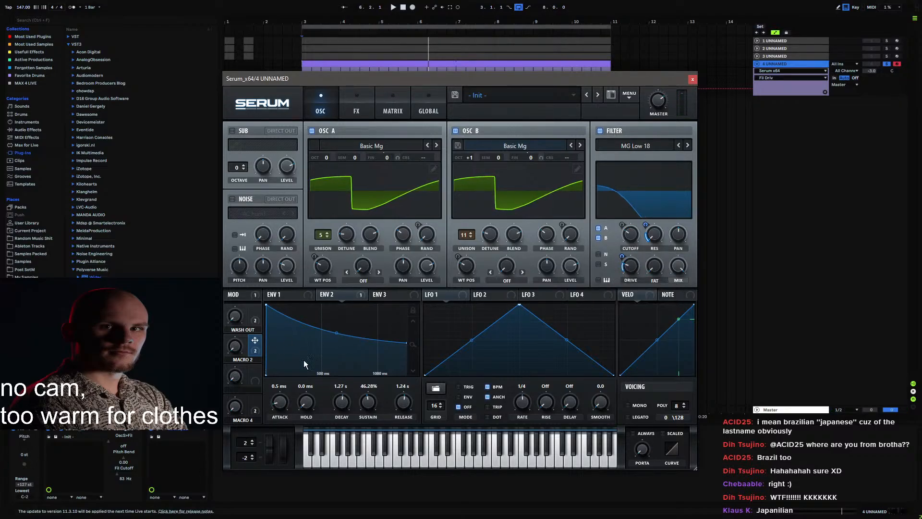
left_click_drag(238, 349, 251, 252)
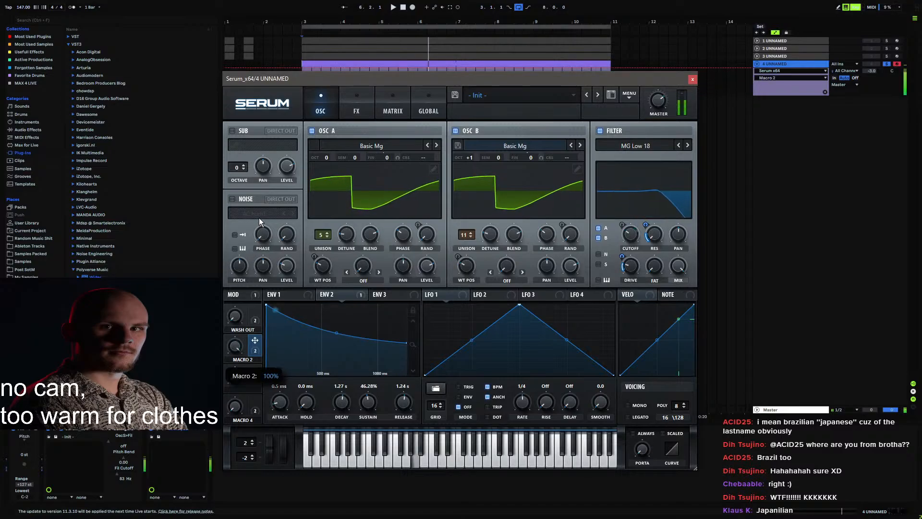
left_click_drag(648, 228, 650, 219)
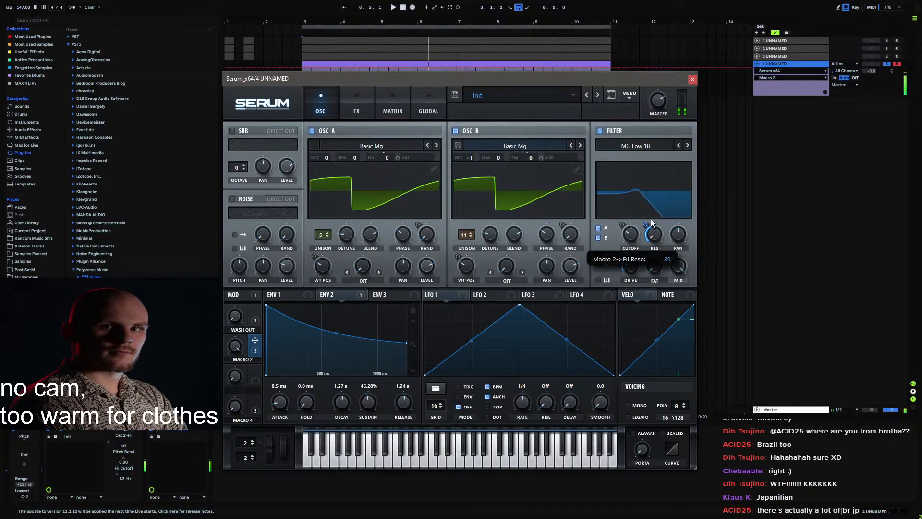
left_click_drag(235, 345, 246, 462)
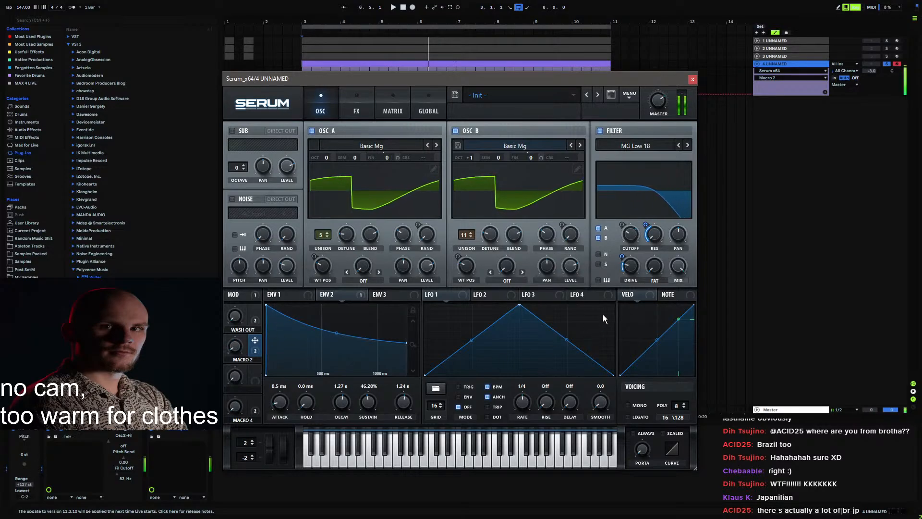
Step: Try different Macro 2 modulation amounts on the filter drive and remove that assignment
left_click_drag(623, 257, 633, 272)
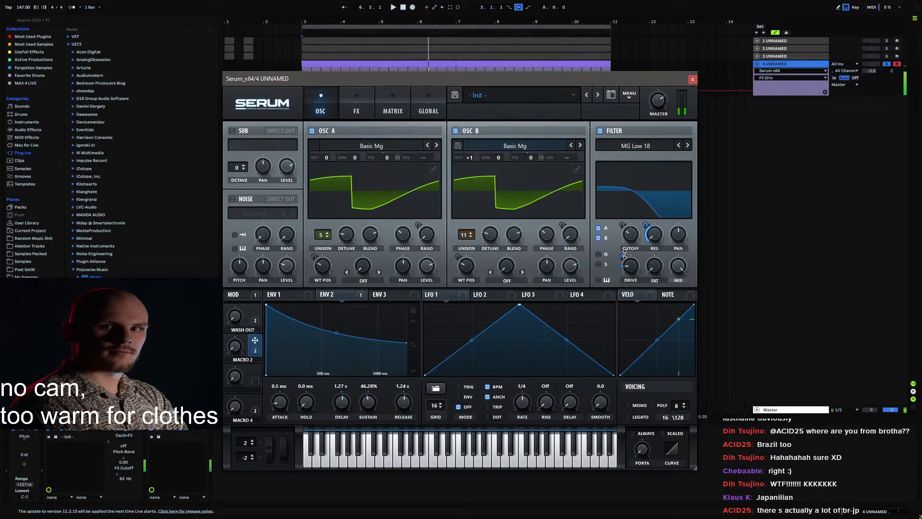
left_click_drag(623, 257, 624, 251)
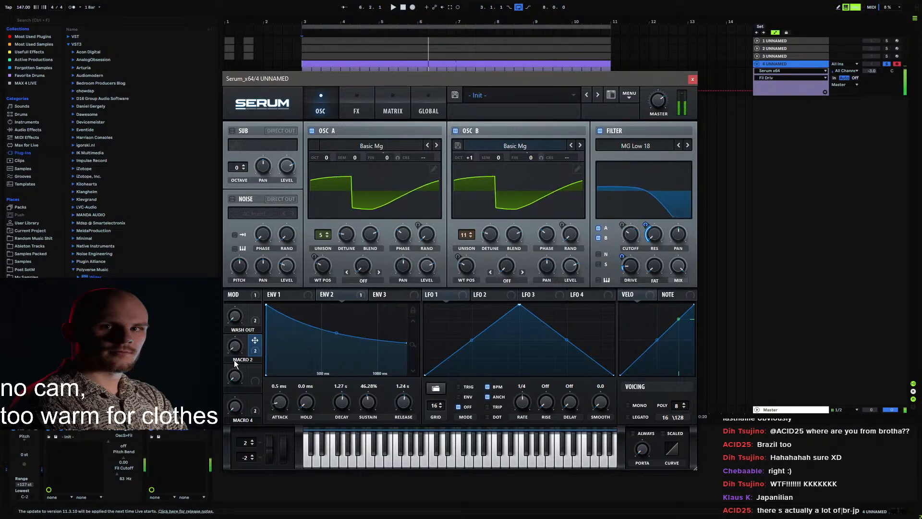
left_click_drag(235, 347, 269, 246)
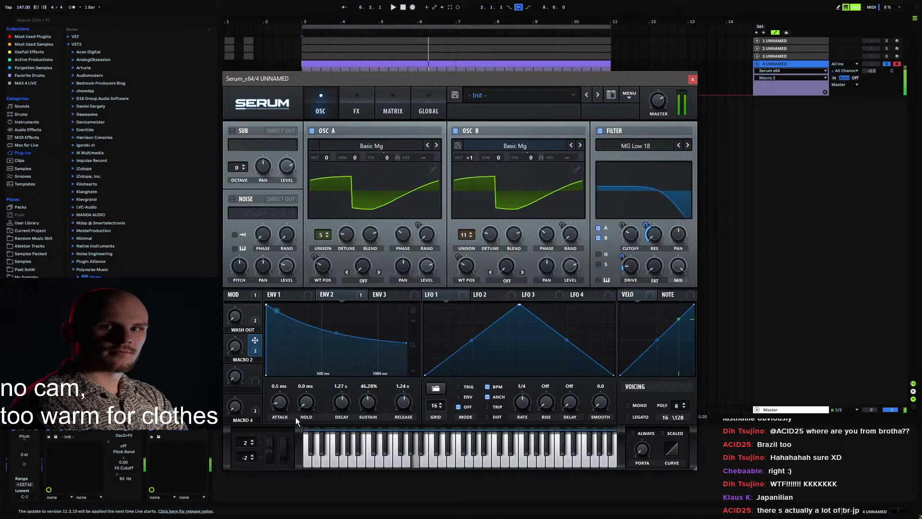
right_click(630, 266)
left_click(679, 284)
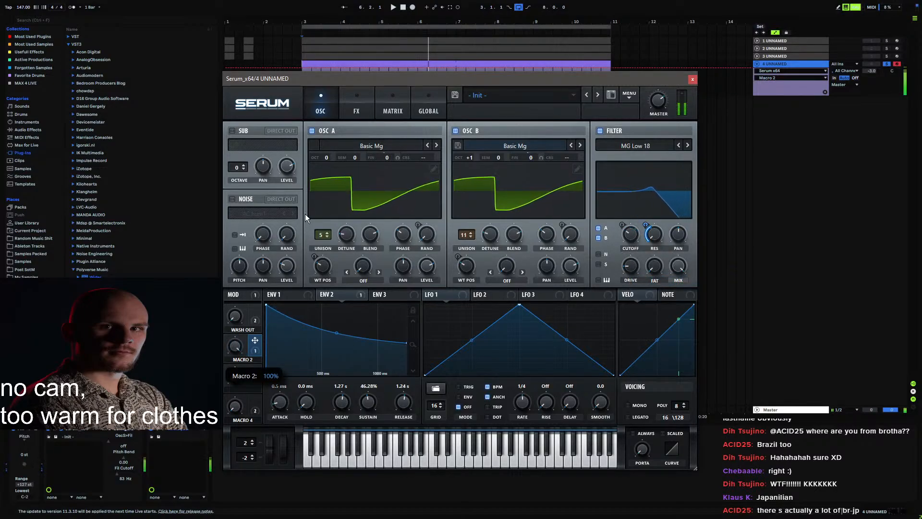
Step: Reassign Macro 2 to the filter drive with a modulation amount of 14
left_click_drag(255, 340, 618, 293)
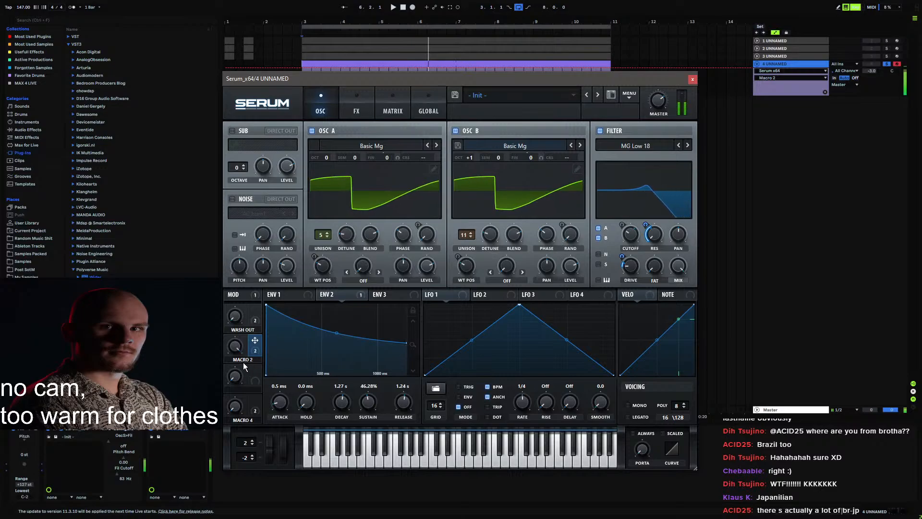
left_click_drag(231, 392, 273, 346)
mouse_move(623, 258)
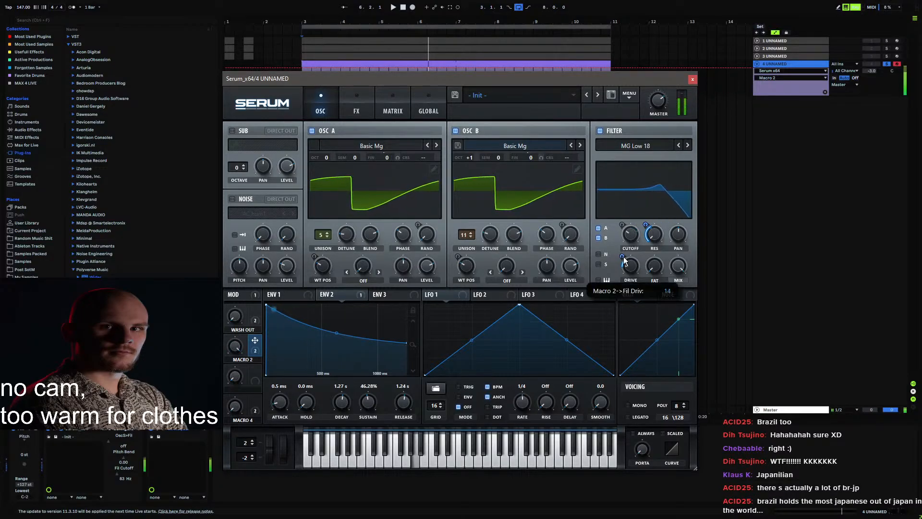
Step: Return Macro 2 to zero and rename it Resonance
left_click_drag(237, 346, 253, 361)
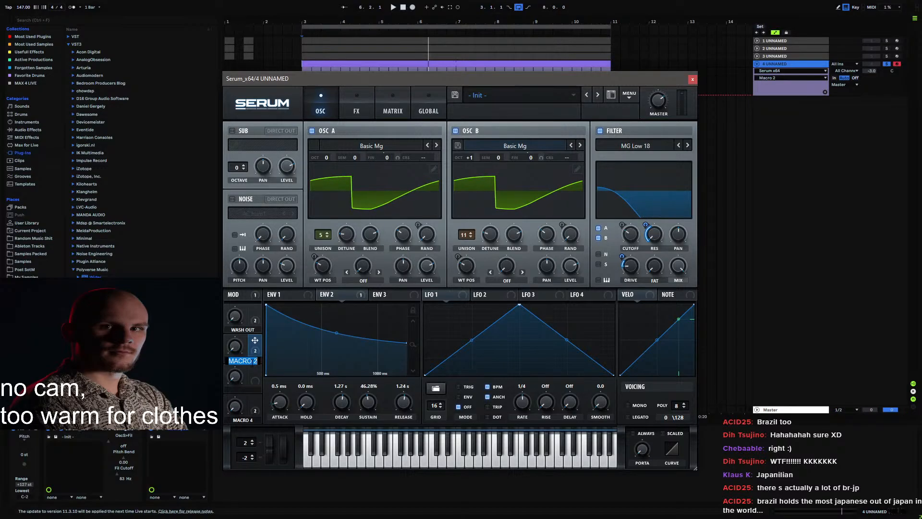
type("Resonance")
key("Return")
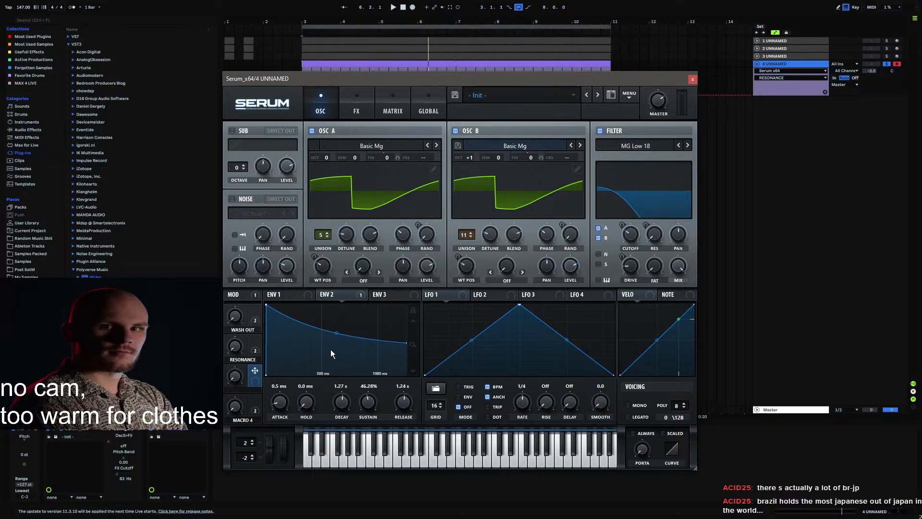
Step: Enable Hyper/Dimension with retrigger on, Hyper mix at 30% and Dimension mix at about 40%, and reduce the Dimension size
left_click(358, 109)
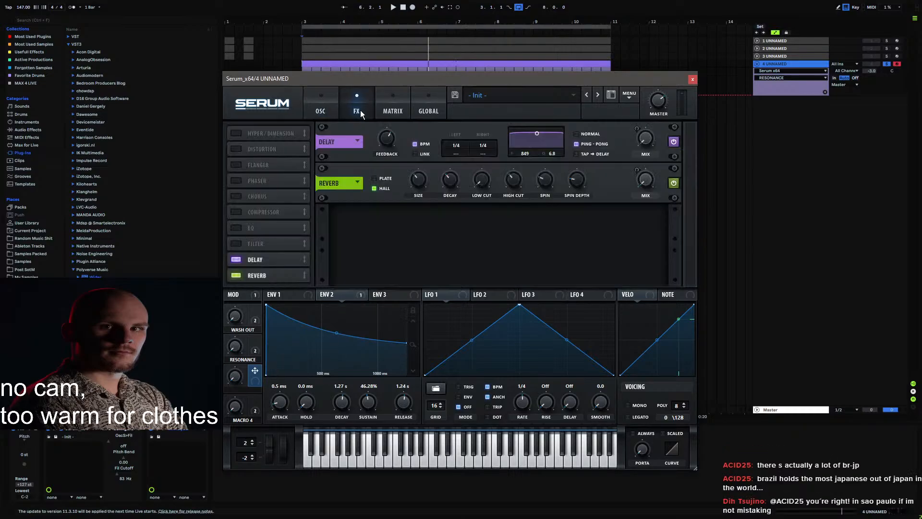
left_click(236, 133)
left_click(440, 154)
left_click_drag(524, 137, 519, 153)
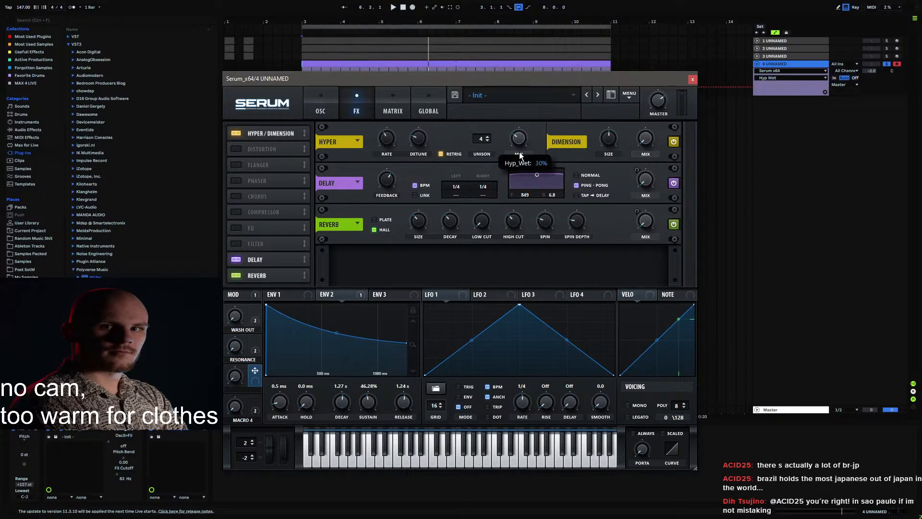
left_click_drag(650, 136, 657, 117)
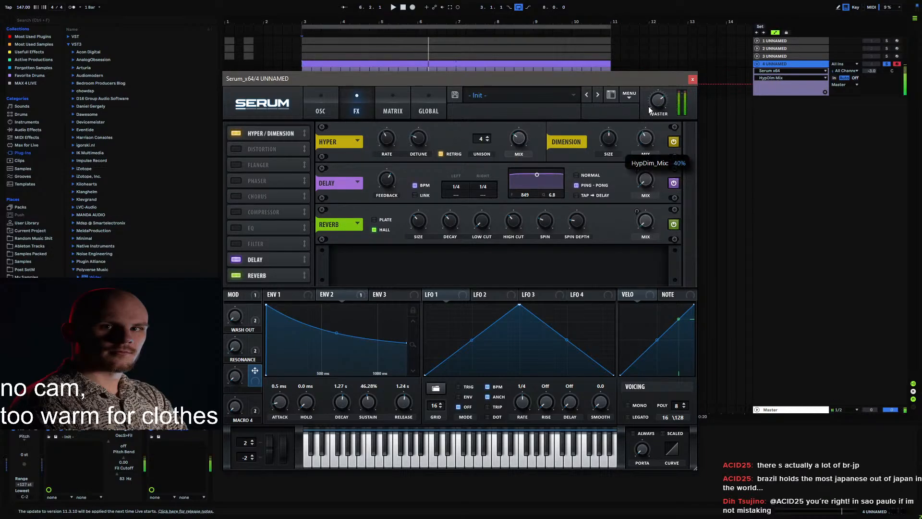
left_click_drag(608, 138, 604, 166)
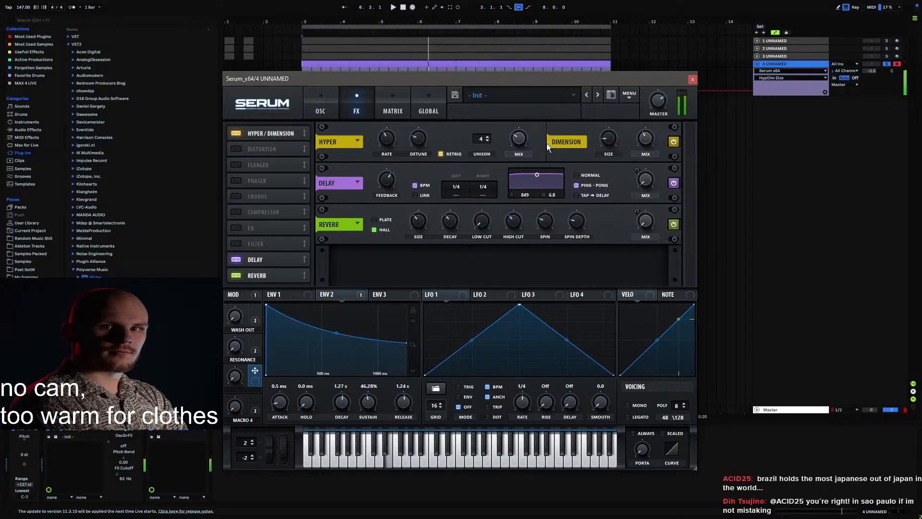
Step: Enable the compressor with a longer release and shorter attack, and adjust its ratio and threshold
left_click(248, 211)
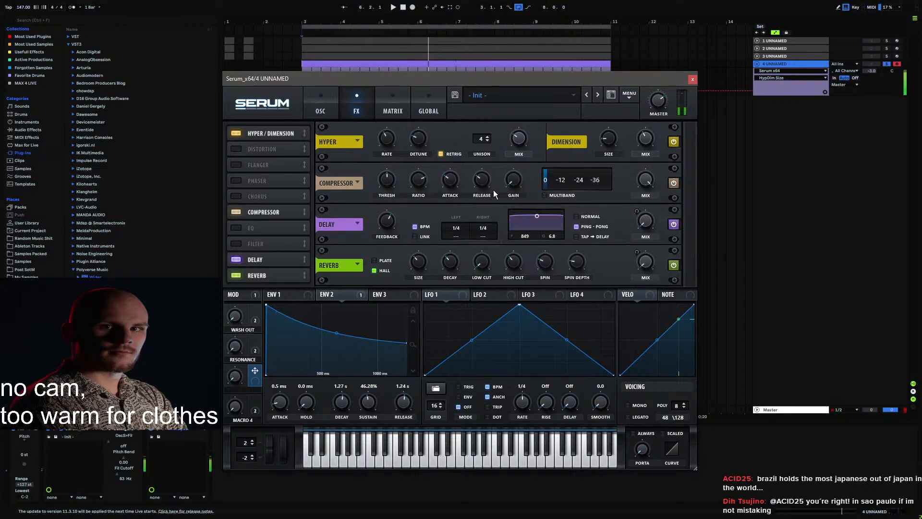
left_click_drag(487, 182, 500, 152)
left_click_drag(450, 180, 446, 188)
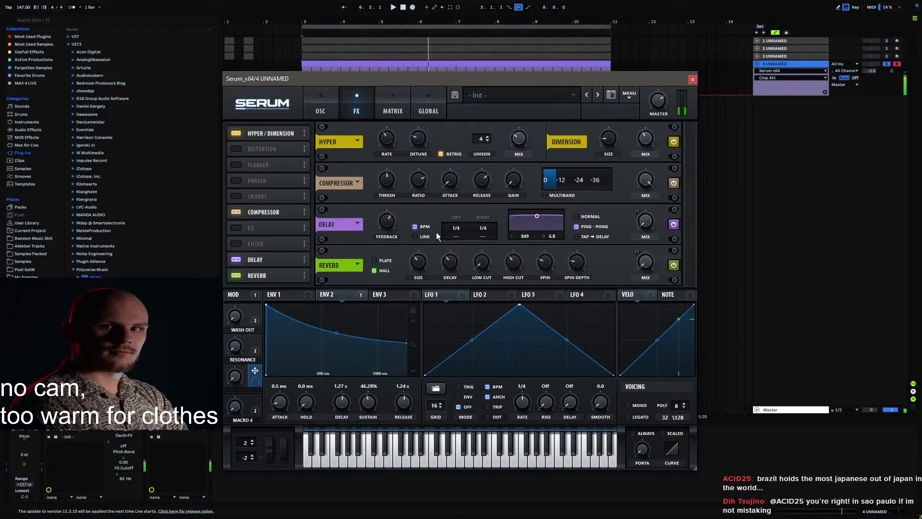
left_click_drag(423, 185, 393, 179)
Step: Enable the chorus, open up its low-pass filter, reduce its depth and lower its mix
left_click(237, 196)
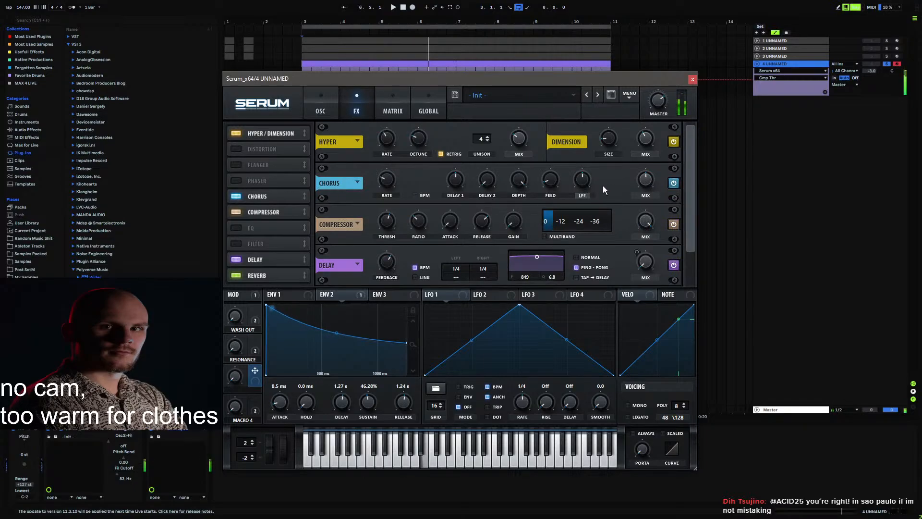
left_click_drag(581, 186, 503, 223)
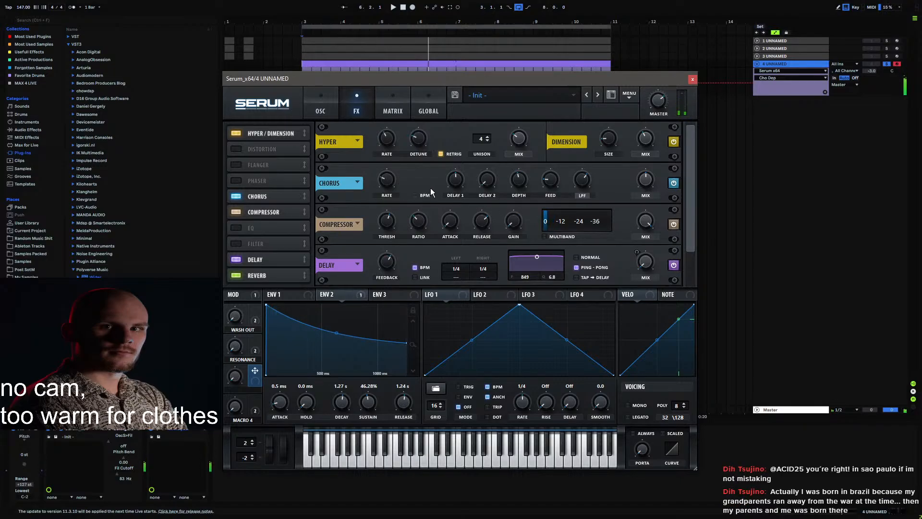
left_click_drag(647, 182, 646, 186)
Step: Assign Macro 3 to the attack of Env 2 and Env 1 and adjust the Env 1 attack modulation amount
left_click(318, 99)
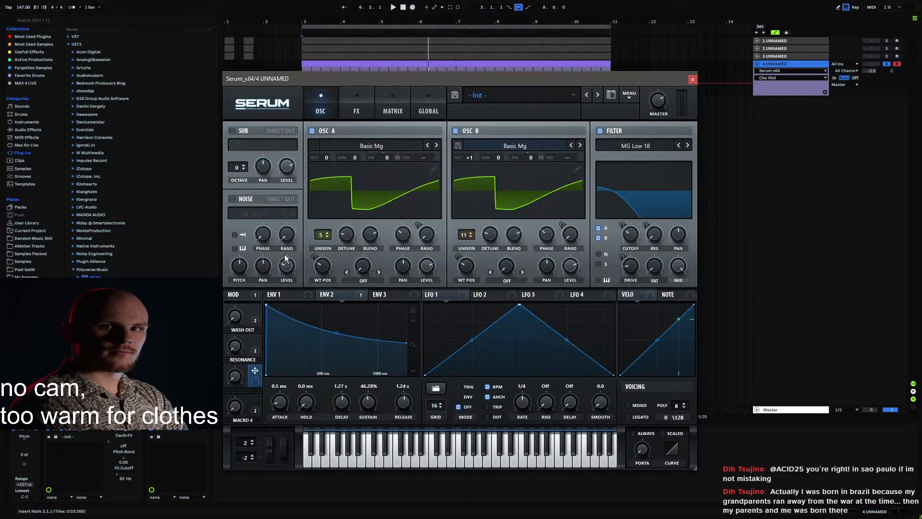
left_click_drag(255, 371, 269, 429)
left_click(276, 294)
left_click_drag(273, 405, 274, 404)
left_click_drag(271, 393, 269, 430)
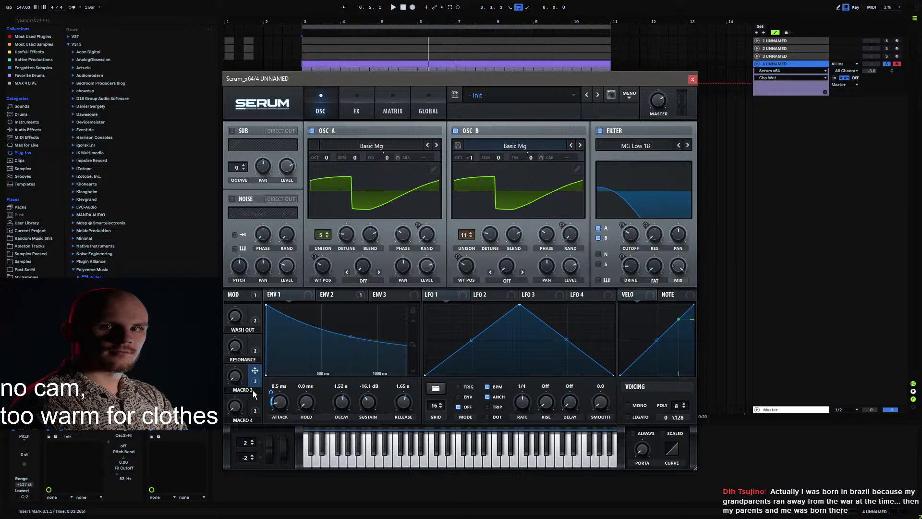
Step: Audition Macro 3 turned fully up and rename it Attack
key("h")
left_click_drag(238, 376, 281, 244)
key("h")
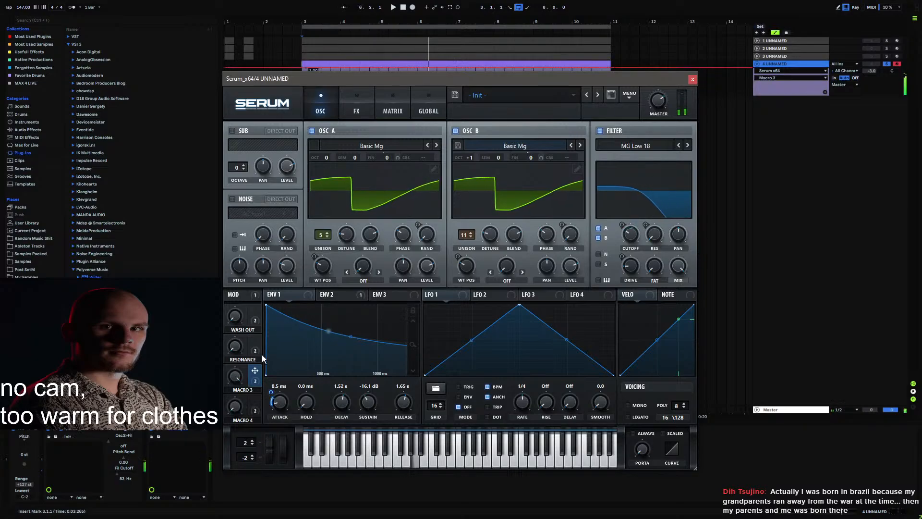
double_click(245, 390)
type("Attack")
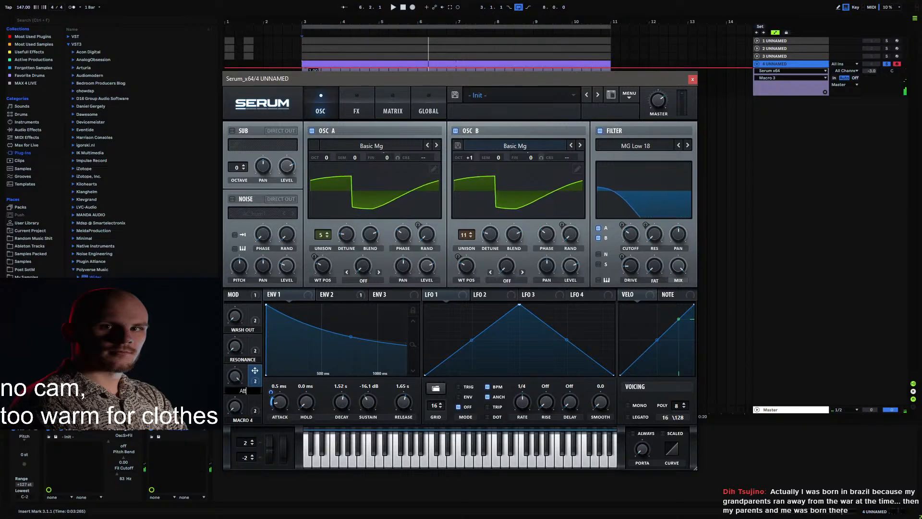
key("Return")
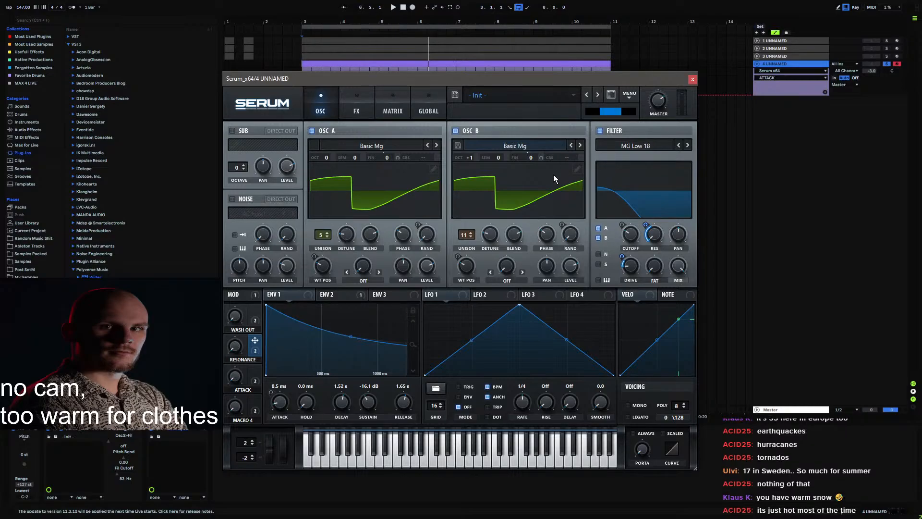
Step: Fill in the preset's author name and set its description to "Lush Analog Plucks (Mod = Filter)"
type("projektor")
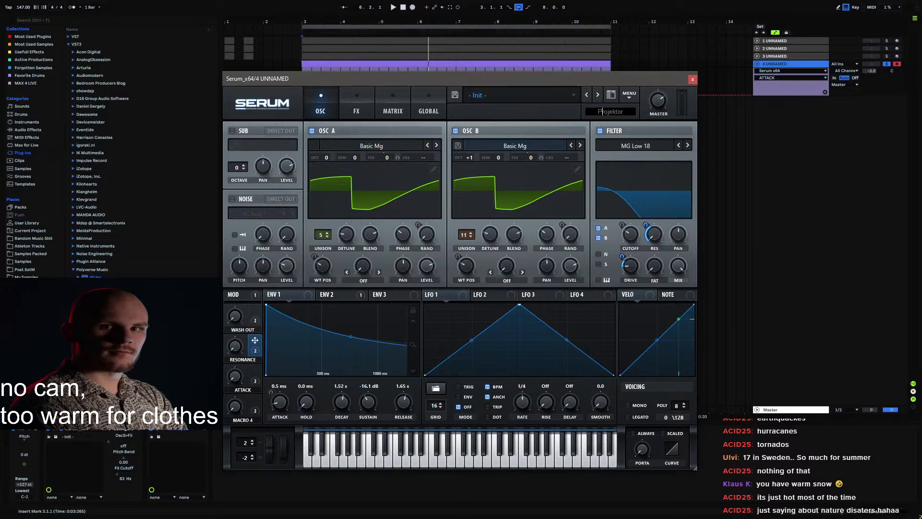
left_click(458, 111)
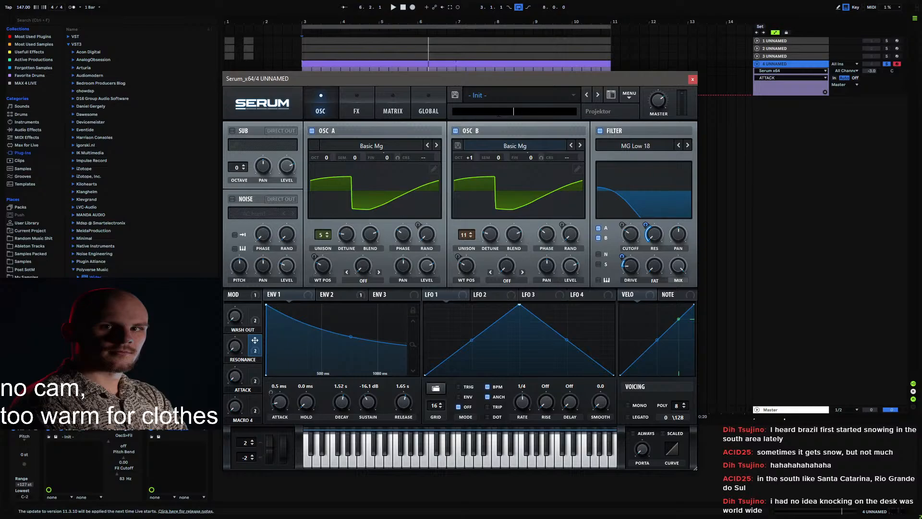
type("luch")
key("BackSpace")
key("BackSpace")
type("sh")
key("BackSpace")
key("BackSpace")
key("BackSpace")
key("BackSpace")
key("BackSpace")
type("Lush Analog ")
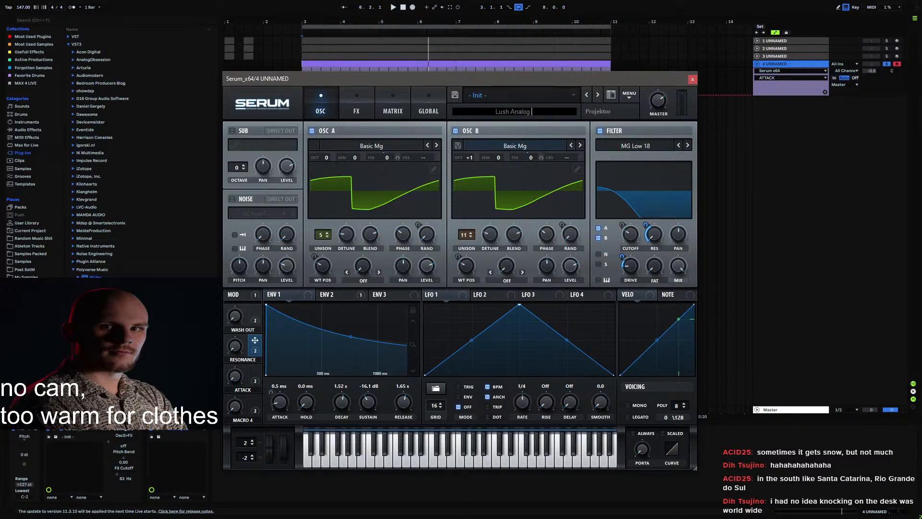
type("Plucks (Mod = Filter")
Step: Save the preset as "[Pluck] Long & Lush" in the PPE Vol 3 TMP folder, reusing the Square Pluck file's name prefix
left_click(455, 95)
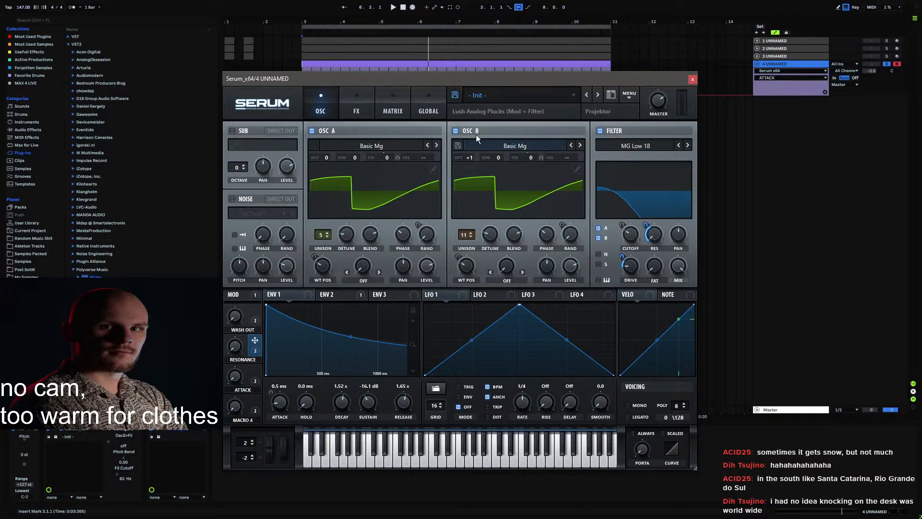
left_click(329, 205)
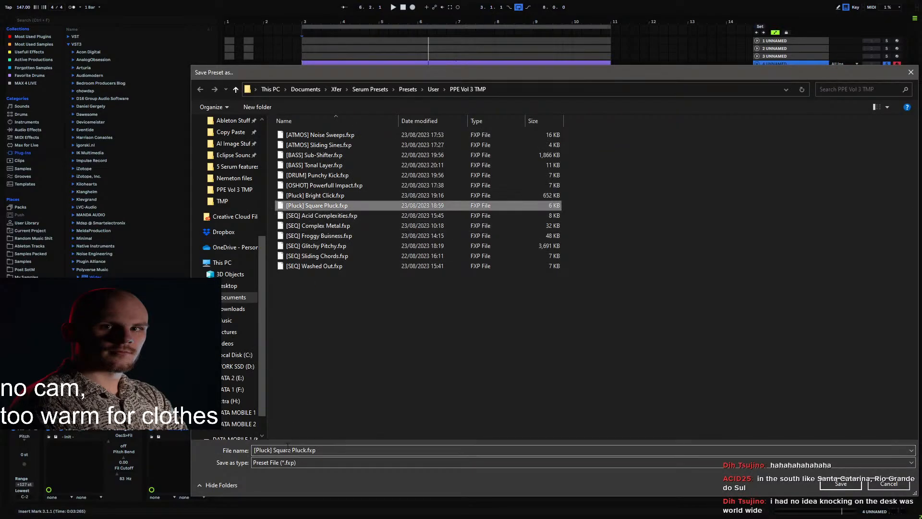
left_click(274, 450)
left_click_drag(273, 449, 366, 450)
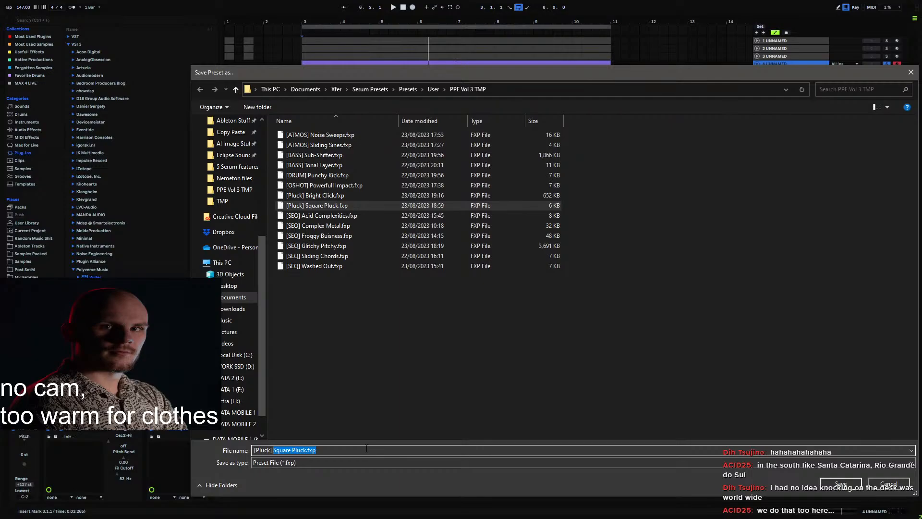
type("Long")
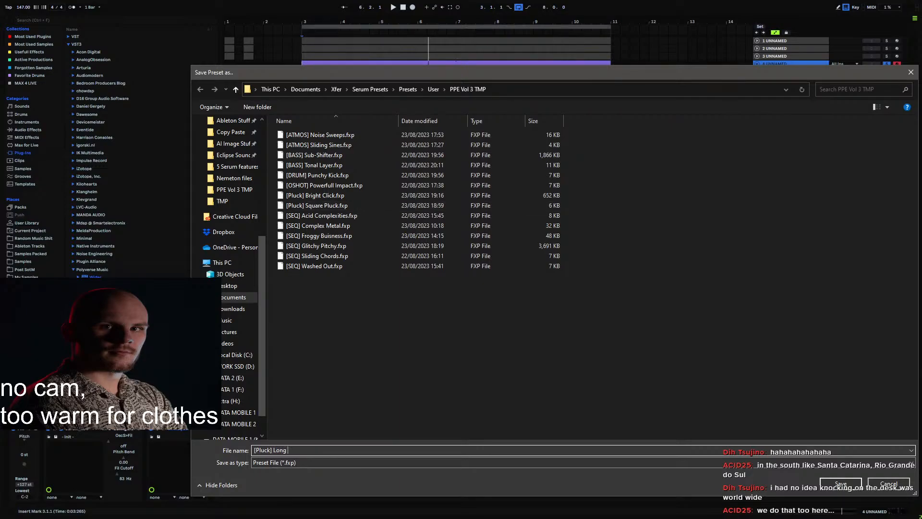
type(" & Lush")
left_click(837, 485)
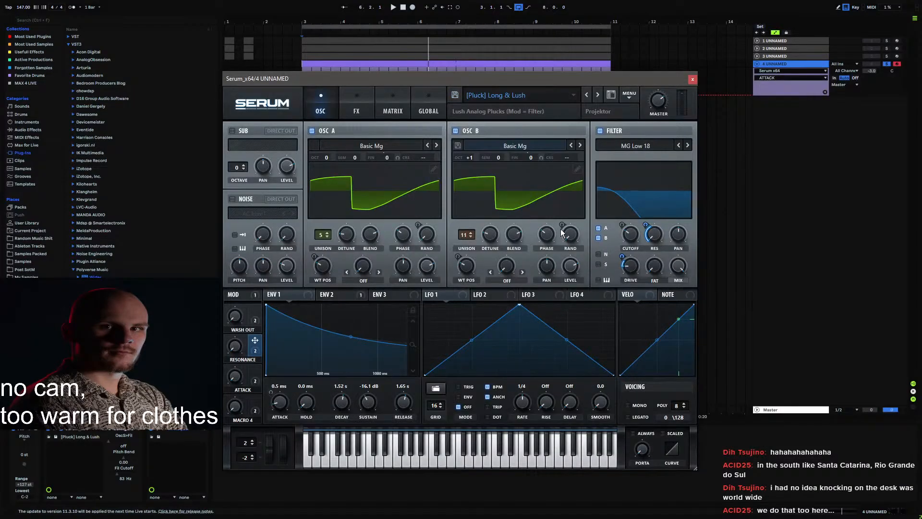
Step: Rename Macro 4 as Ambience
type("Ambience")
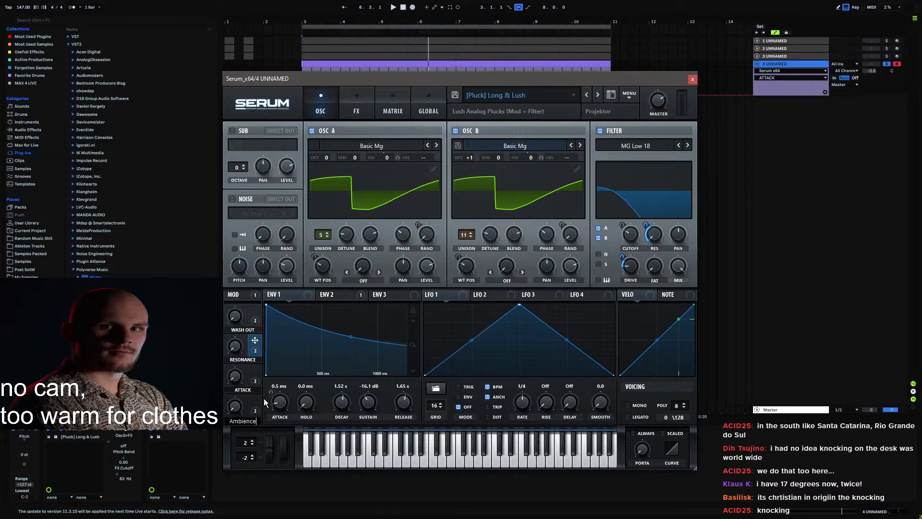
key("Return")
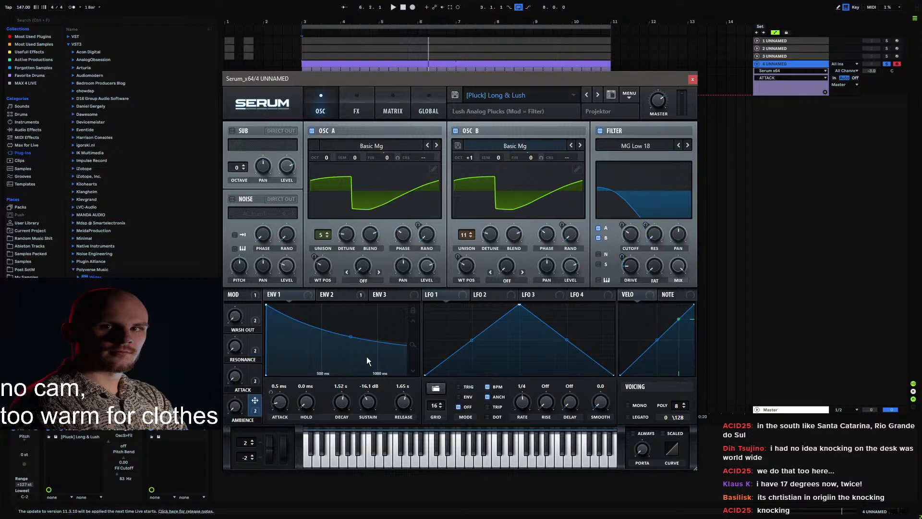
Step: Save the preset again as "[Pluck] Long & Lush" in the PPE Vol 3 TMP folder, overwriting the existing file
left_click(454, 94)
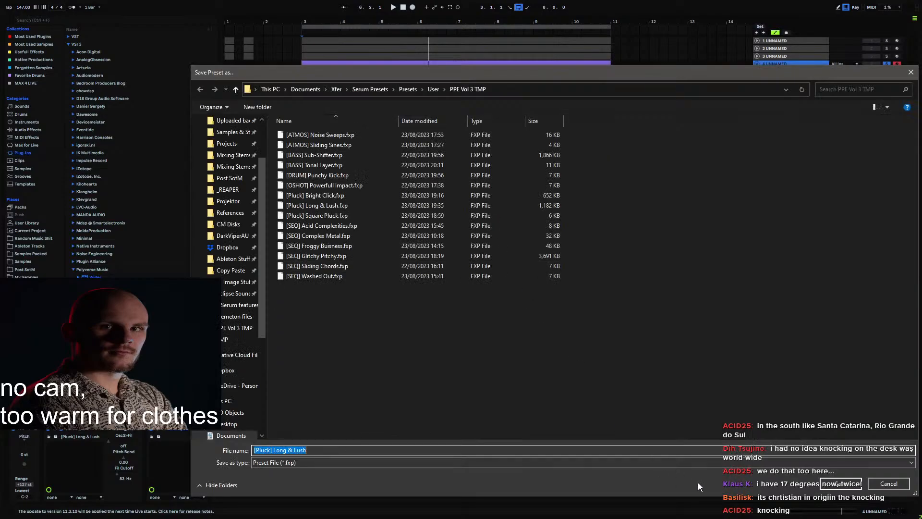
left_click(838, 485)
left_click(604, 263)
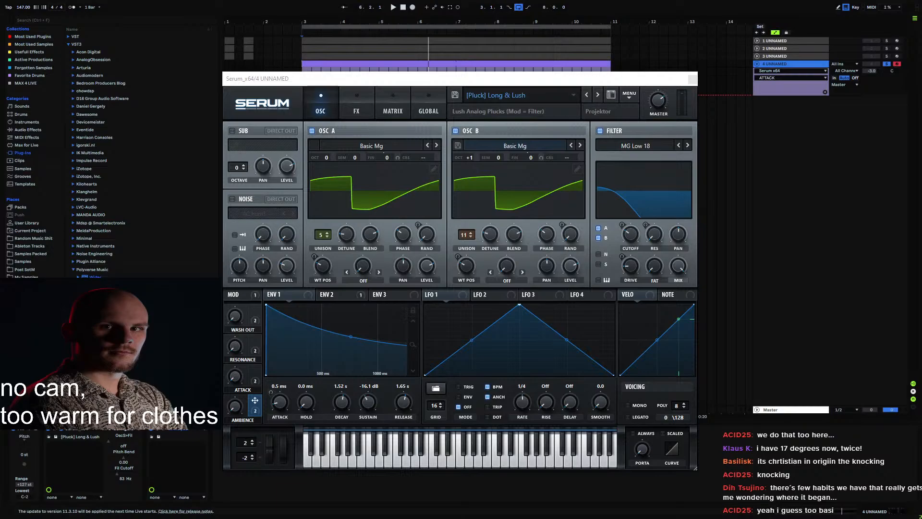
Step: Switch to the YouTube browser window, look through the LEMMiNO channel's video list, and move the window back out of the way
left_click_drag(921, 240, 384, 55)
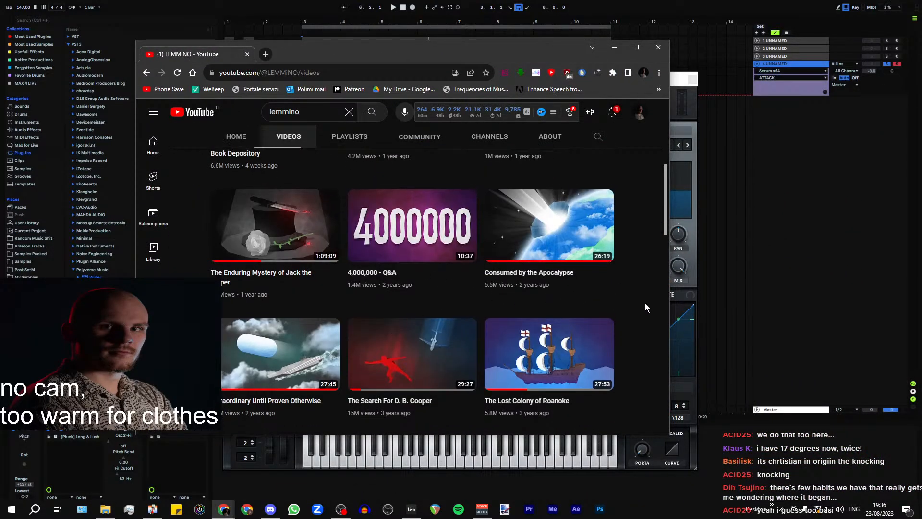
scroll(645, 304, "down", 4)
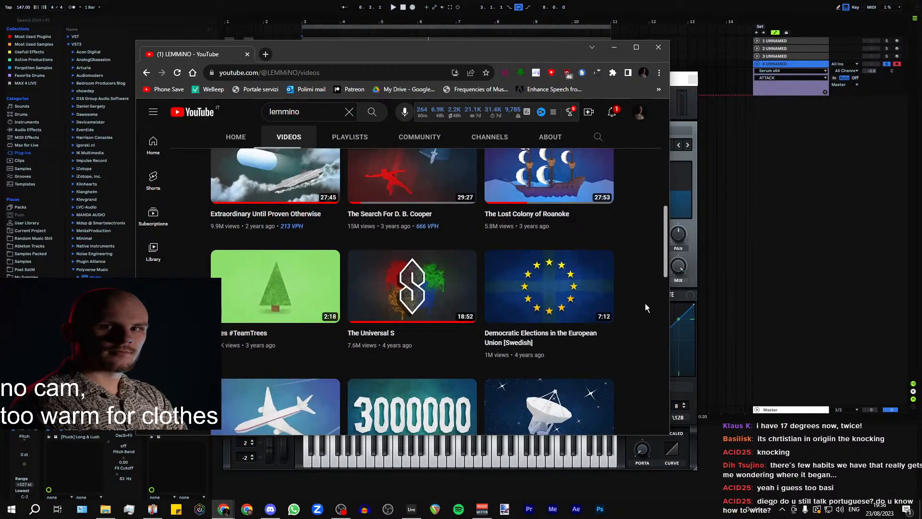
scroll(645, 304, "up", 8)
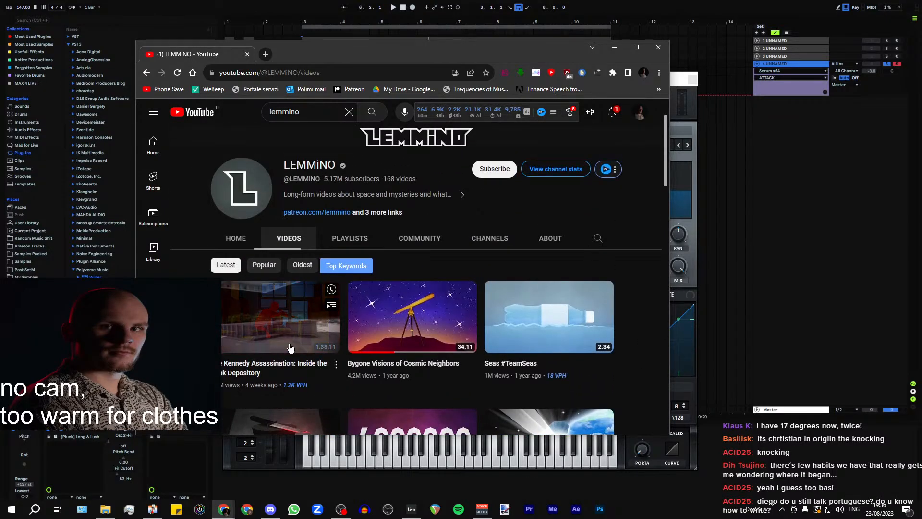
scroll(294, 245, "down", 2)
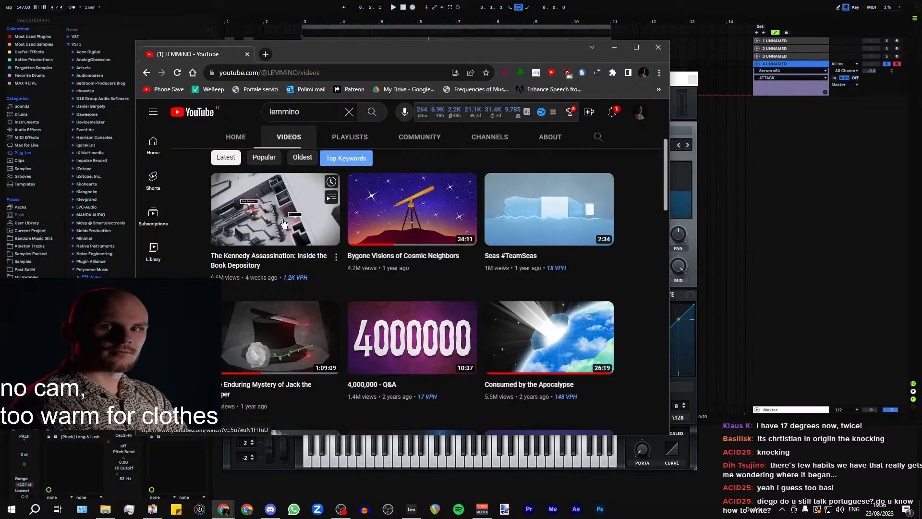
scroll(283, 223, "down", 2)
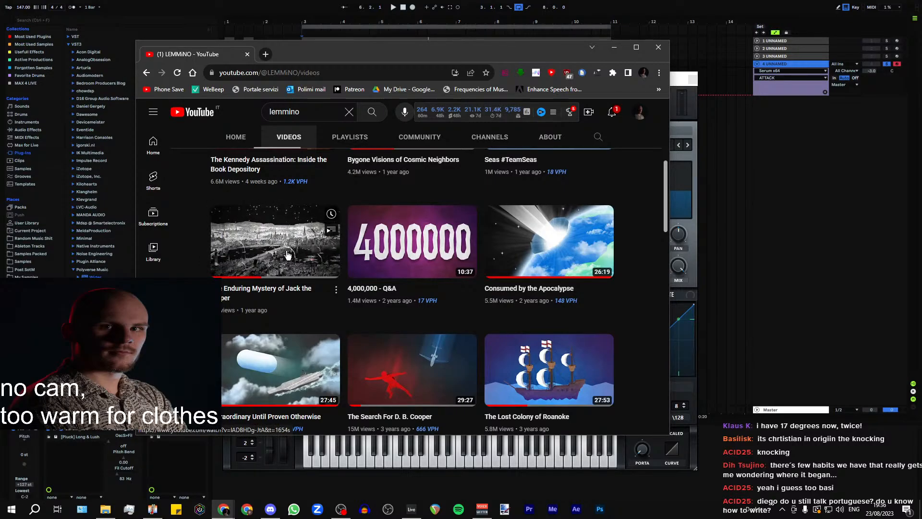
scroll(290, 256, "down", 2)
scroll(403, 277, "down", 3)
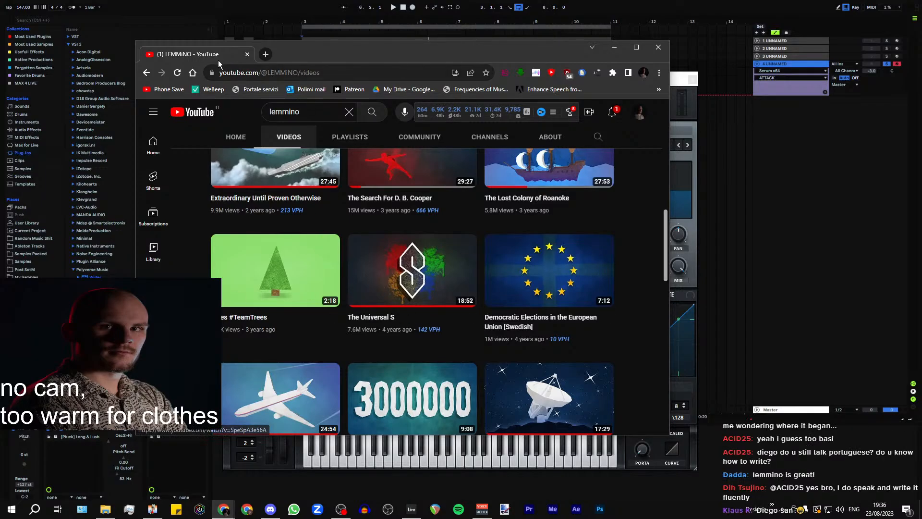
left_click_drag(212, 56, 921, 188)
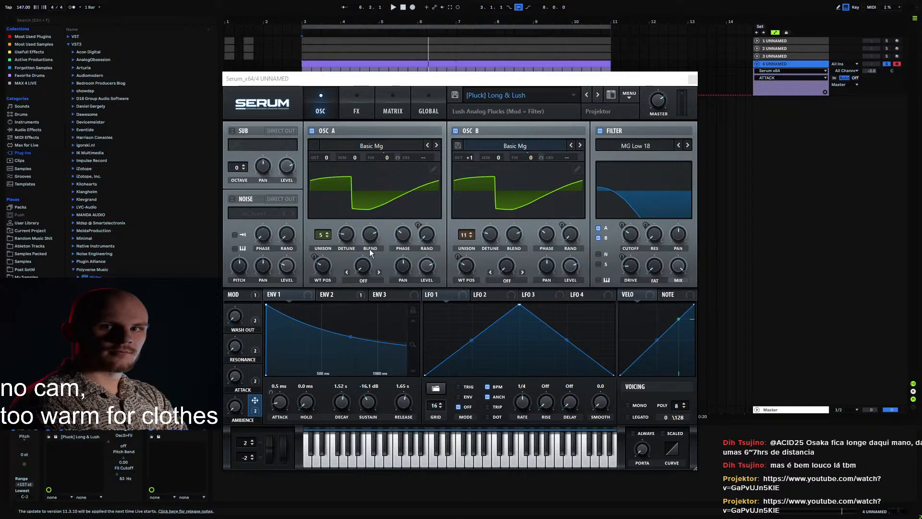
Step: Review the user presets in the PPE Vol 3 TMP folder without loading one, and close the Serum window
left_click(552, 96)
mouse_move(507, 247)
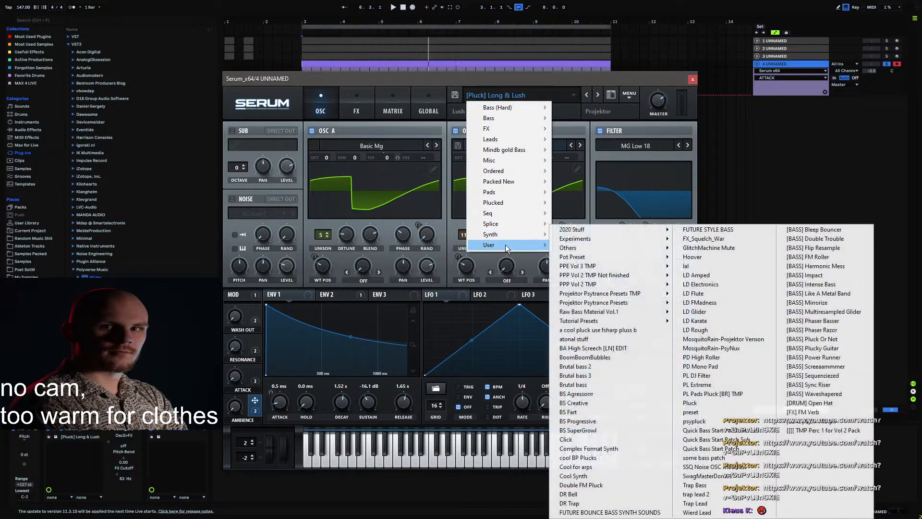
mouse_move(632, 267)
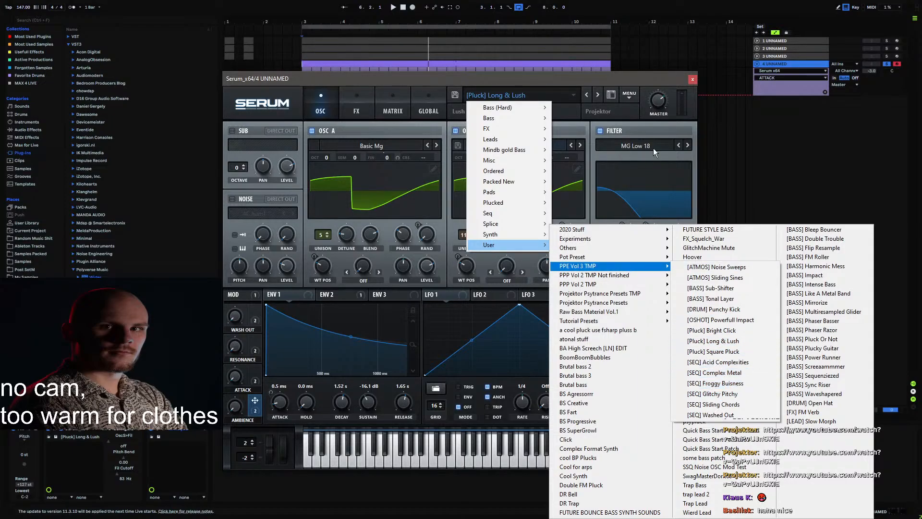
left_click(627, 79)
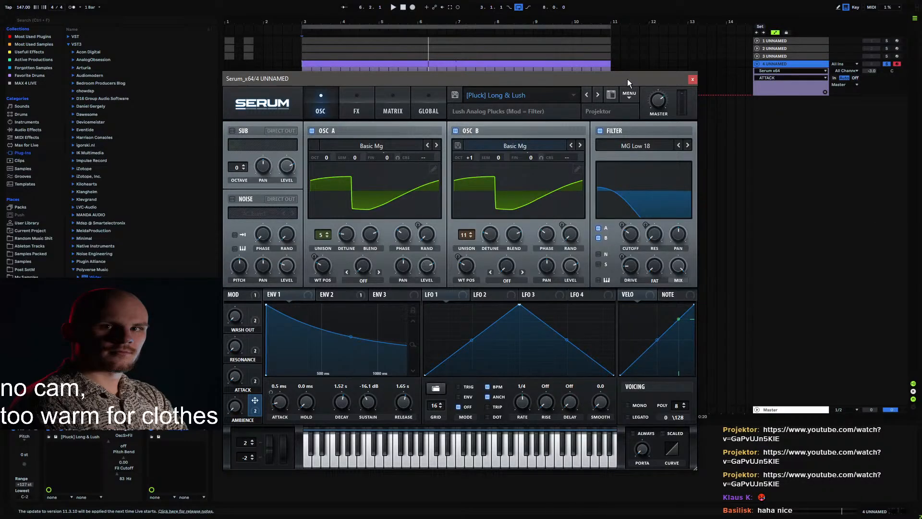
left_click(692, 79)
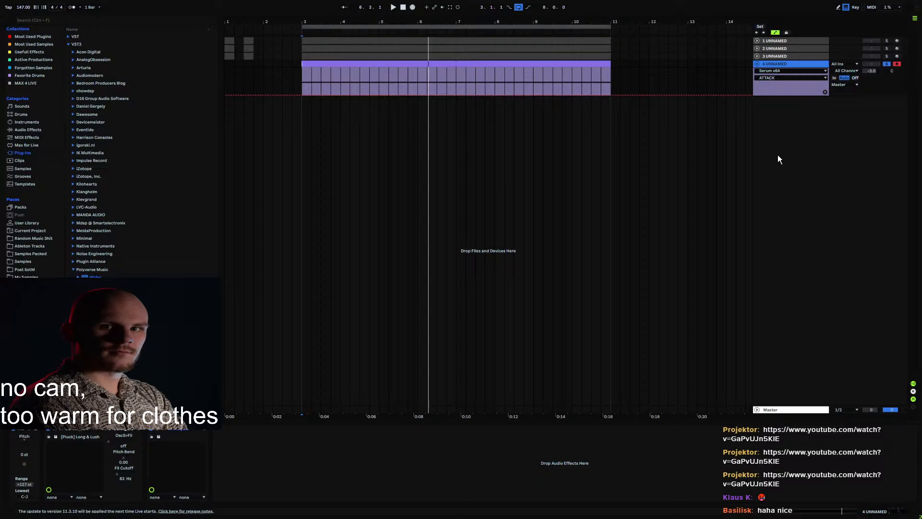